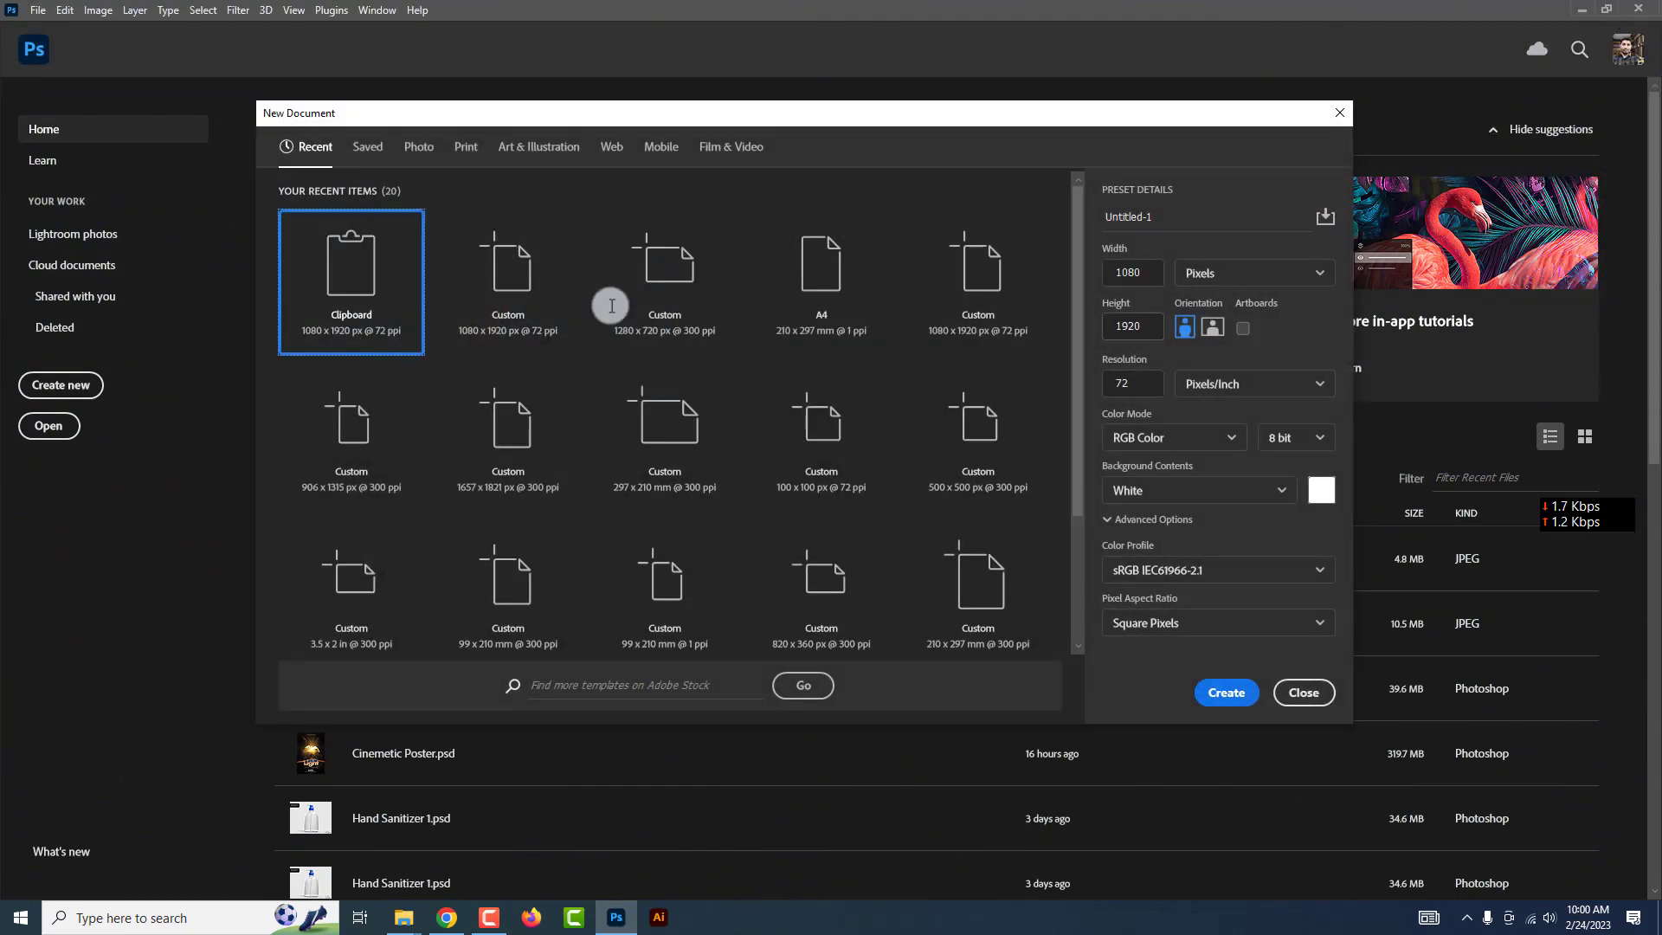
Name the new 1920×1080 document 'Website Banner' and set it to landscape.
{"action": "double_click", "coordinate": [1092, 218]}
{"action": "type", "text": "Website"}
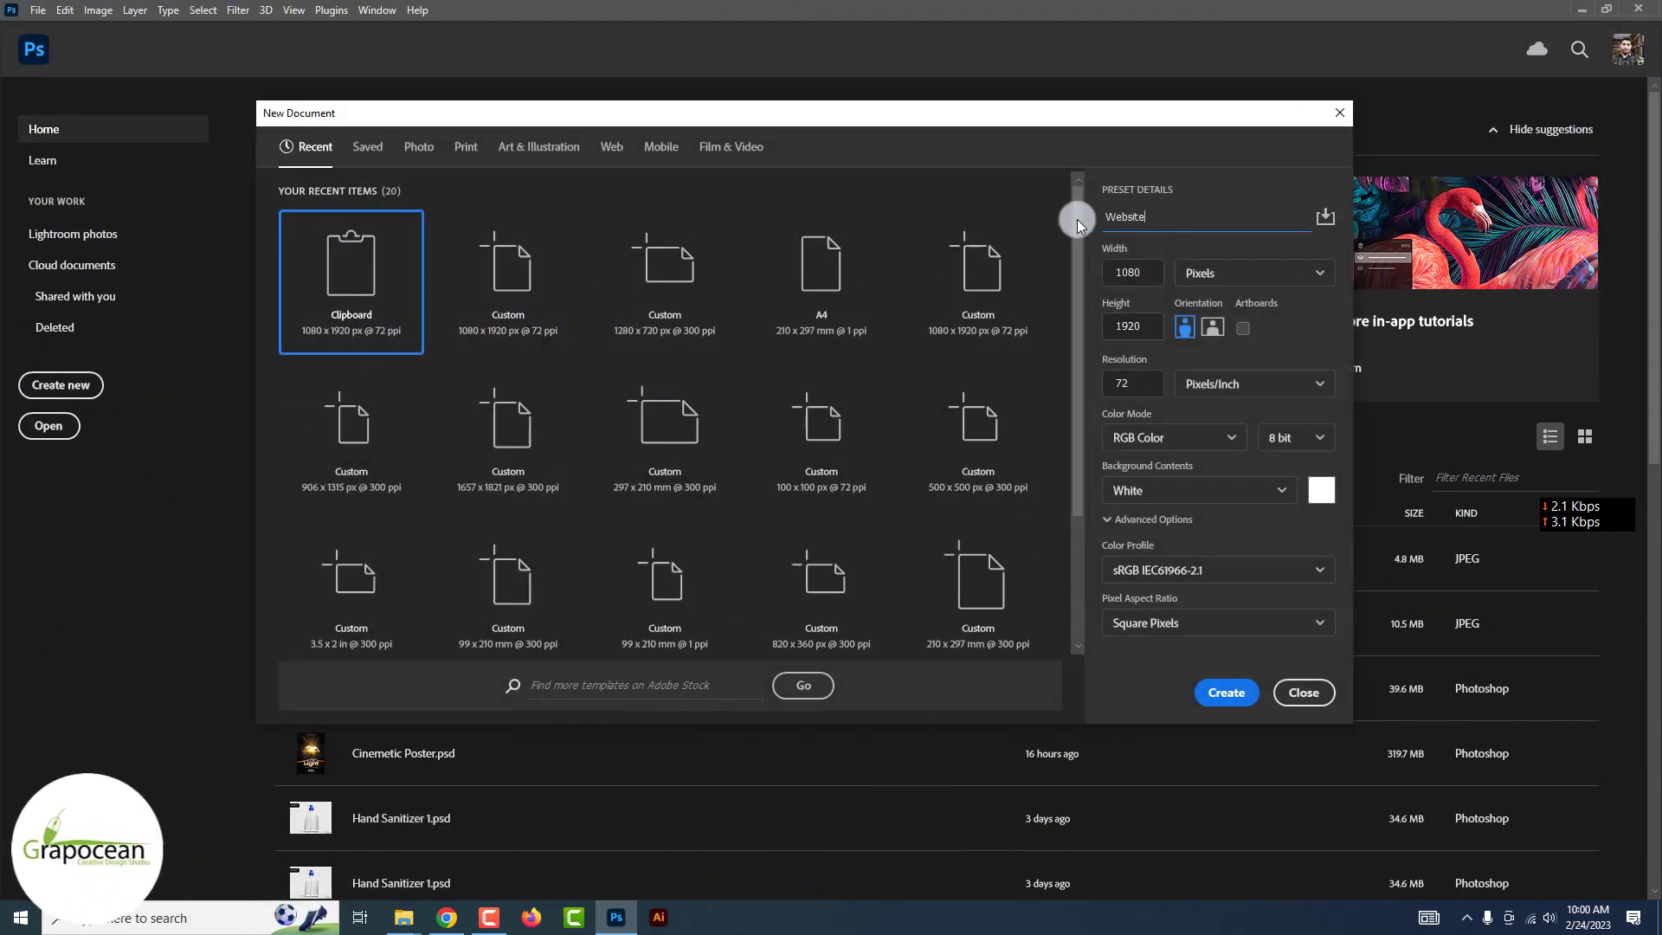
{"action": "type", "text": " Banner"}
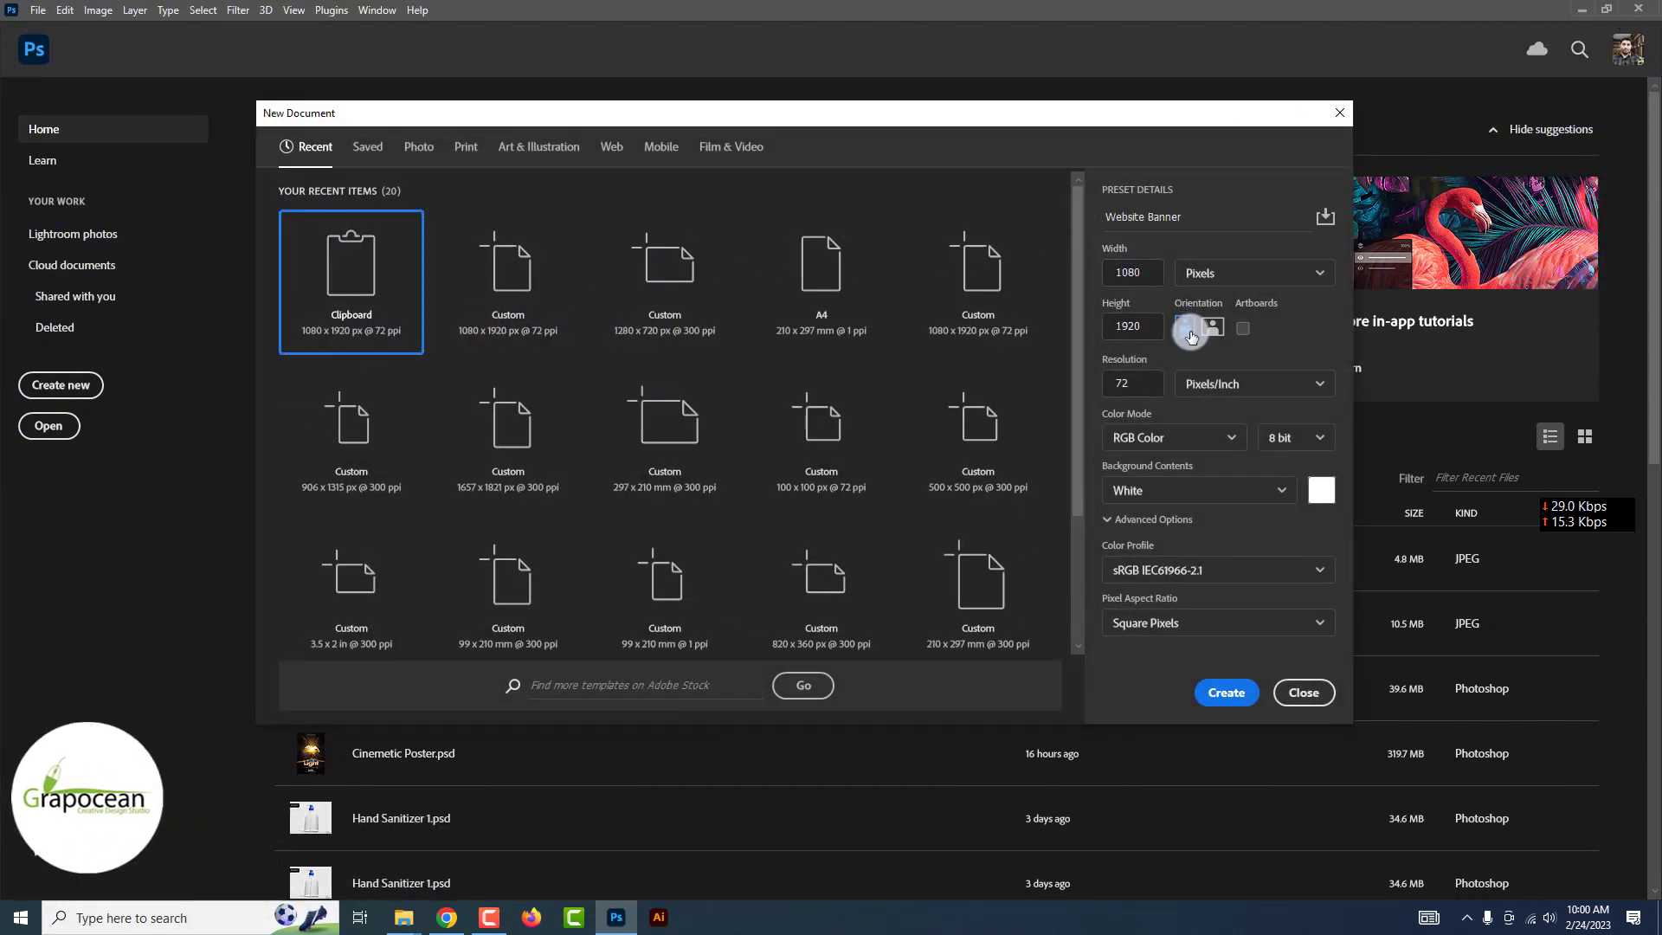
{"action": "left_click", "coordinate": [1209, 333]}
Create the document and fill its background with a #000040 Solid Color layer.
{"action": "left_click", "coordinate": [1233, 697]}
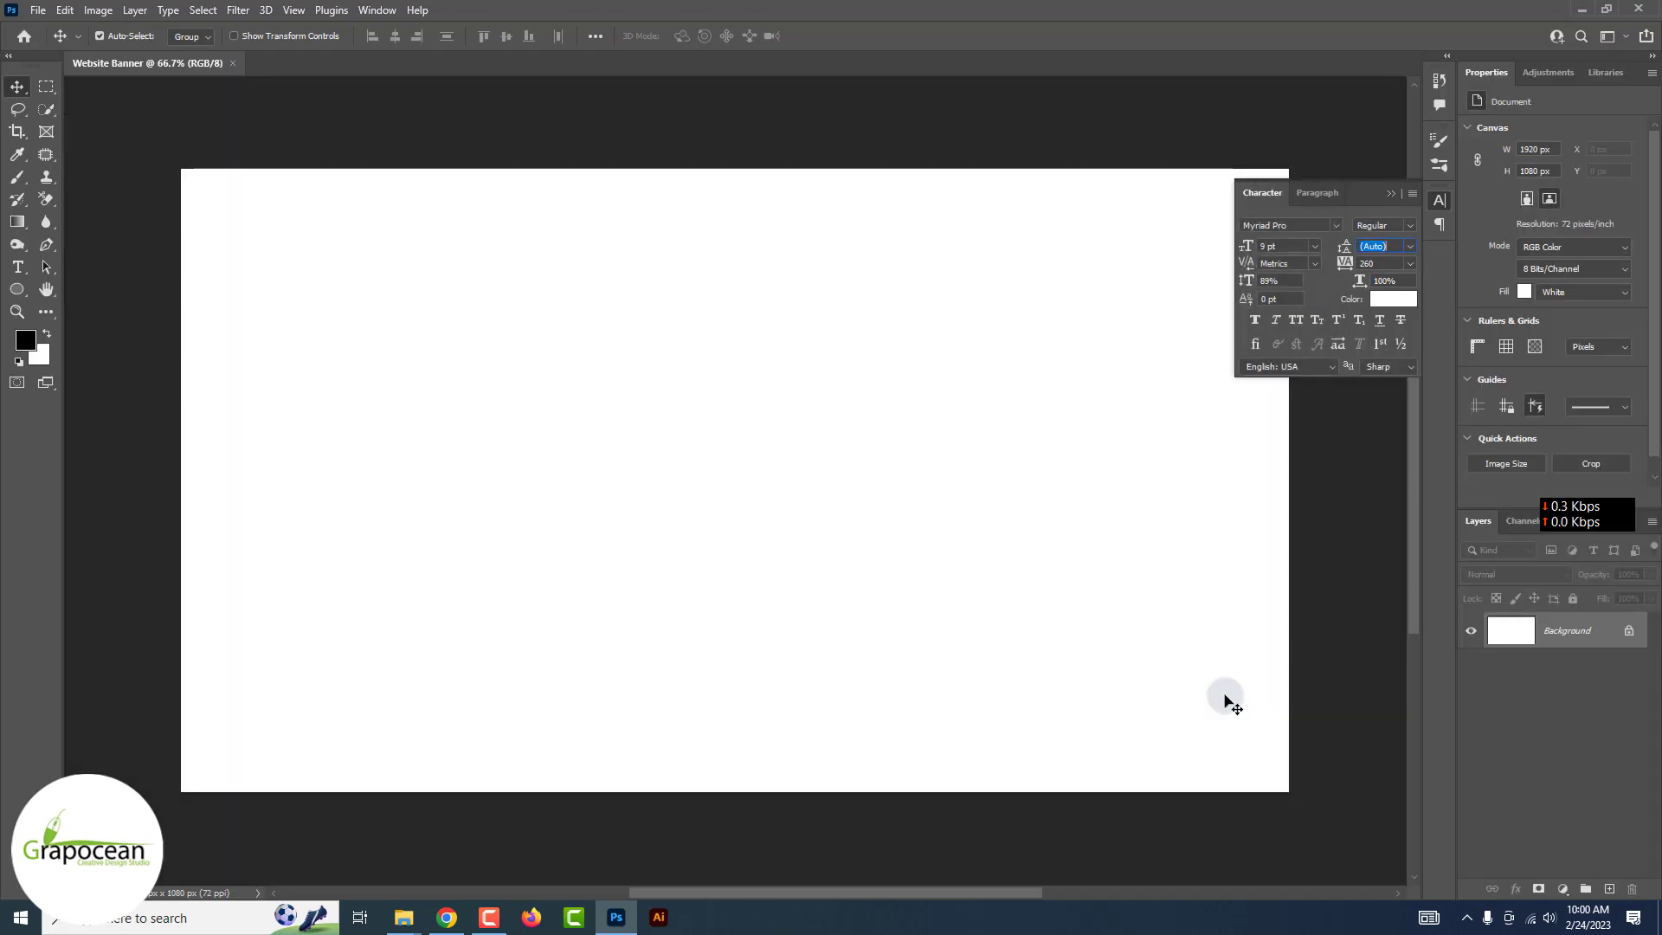
{"action": "left_click", "coordinate": [1562, 889]}
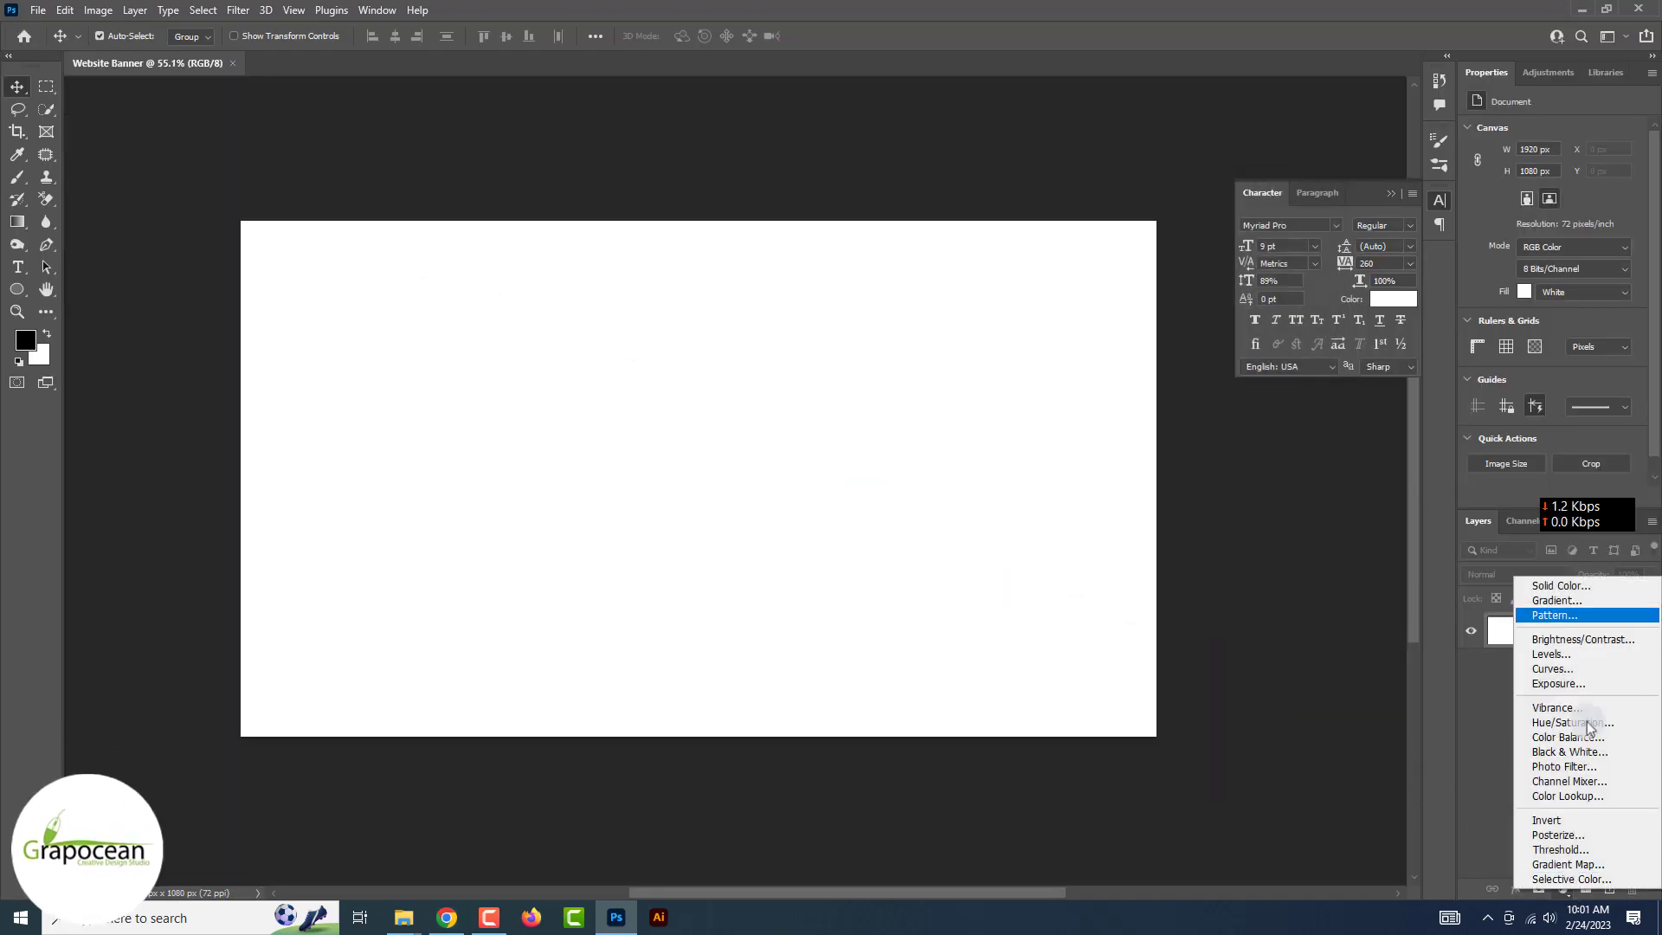
{"action": "left_click", "coordinate": [1541, 580]}
{"action": "type", "text": "000040"}
{"action": "left_click", "coordinate": [1506, 341]}
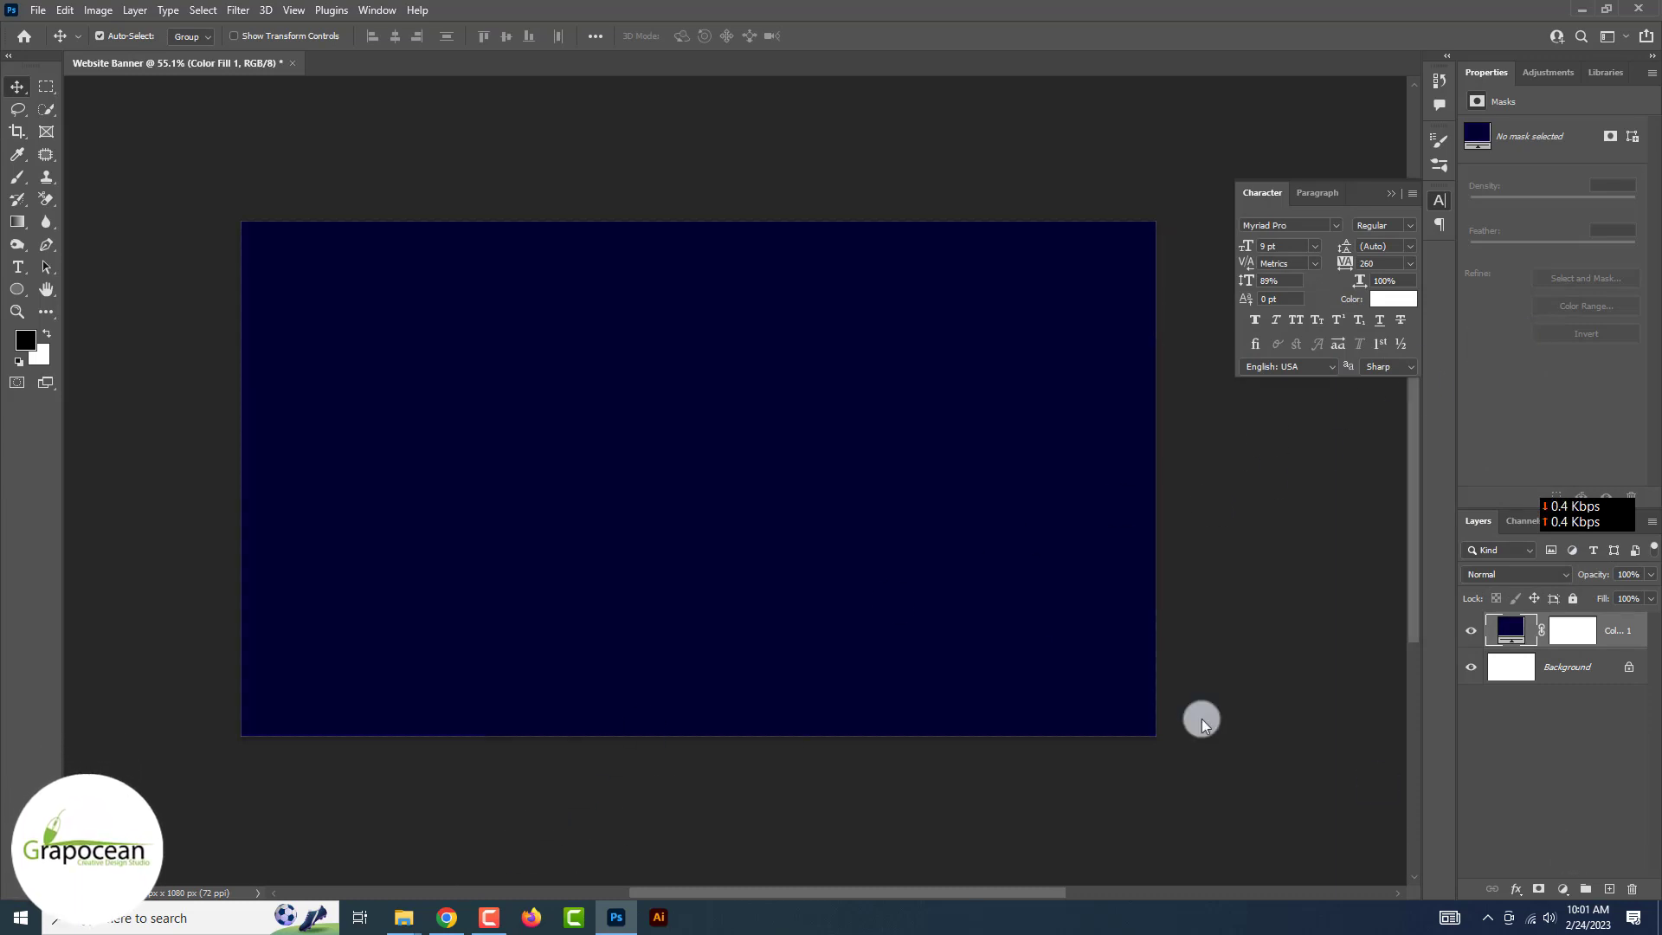
Draw a tall rectangle near the canvas centre with a purple fill.
{"action": "right_click", "coordinate": [17, 289]}
{"action": "left_click", "coordinate": [104, 286]}
{"action": "mouse_move", "coordinate": [627, 354]}
{"action": "left_mouse_down"}
{"action": "mouse_move", "coordinate": [683, 704]}
{"action": "mouse_move", "coordinate": [702, 662]}
{"action": "left_mouse_up"}
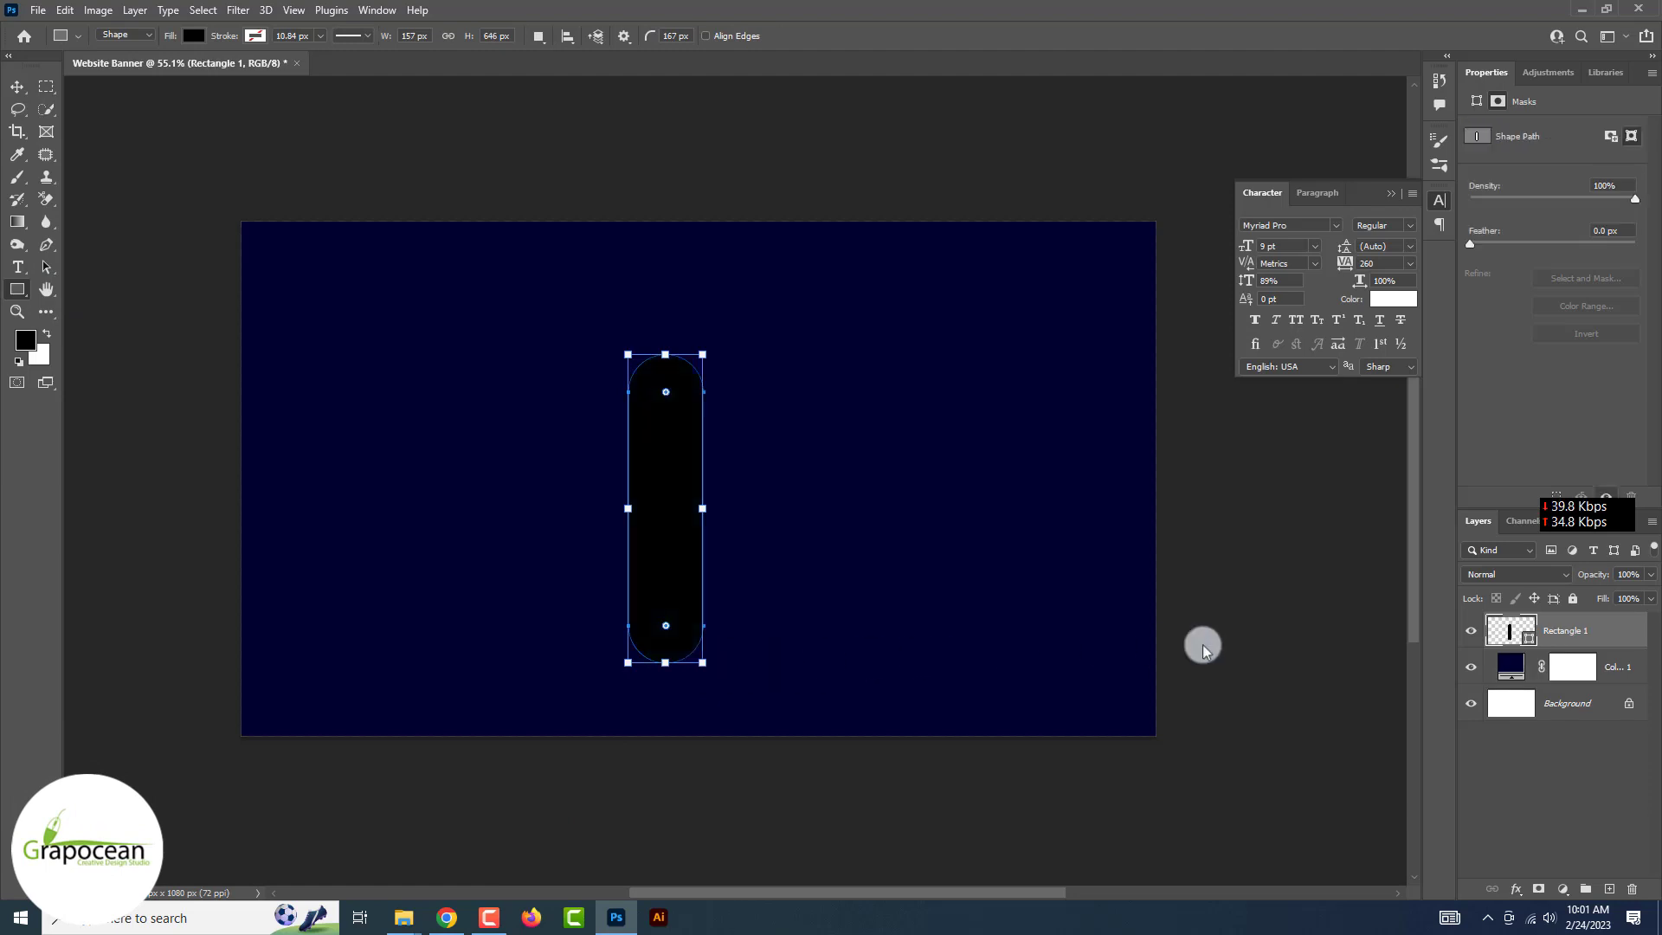
{"action": "double_click", "coordinate": [1510, 631]}
{"action": "left_click", "coordinate": [1520, 338]}
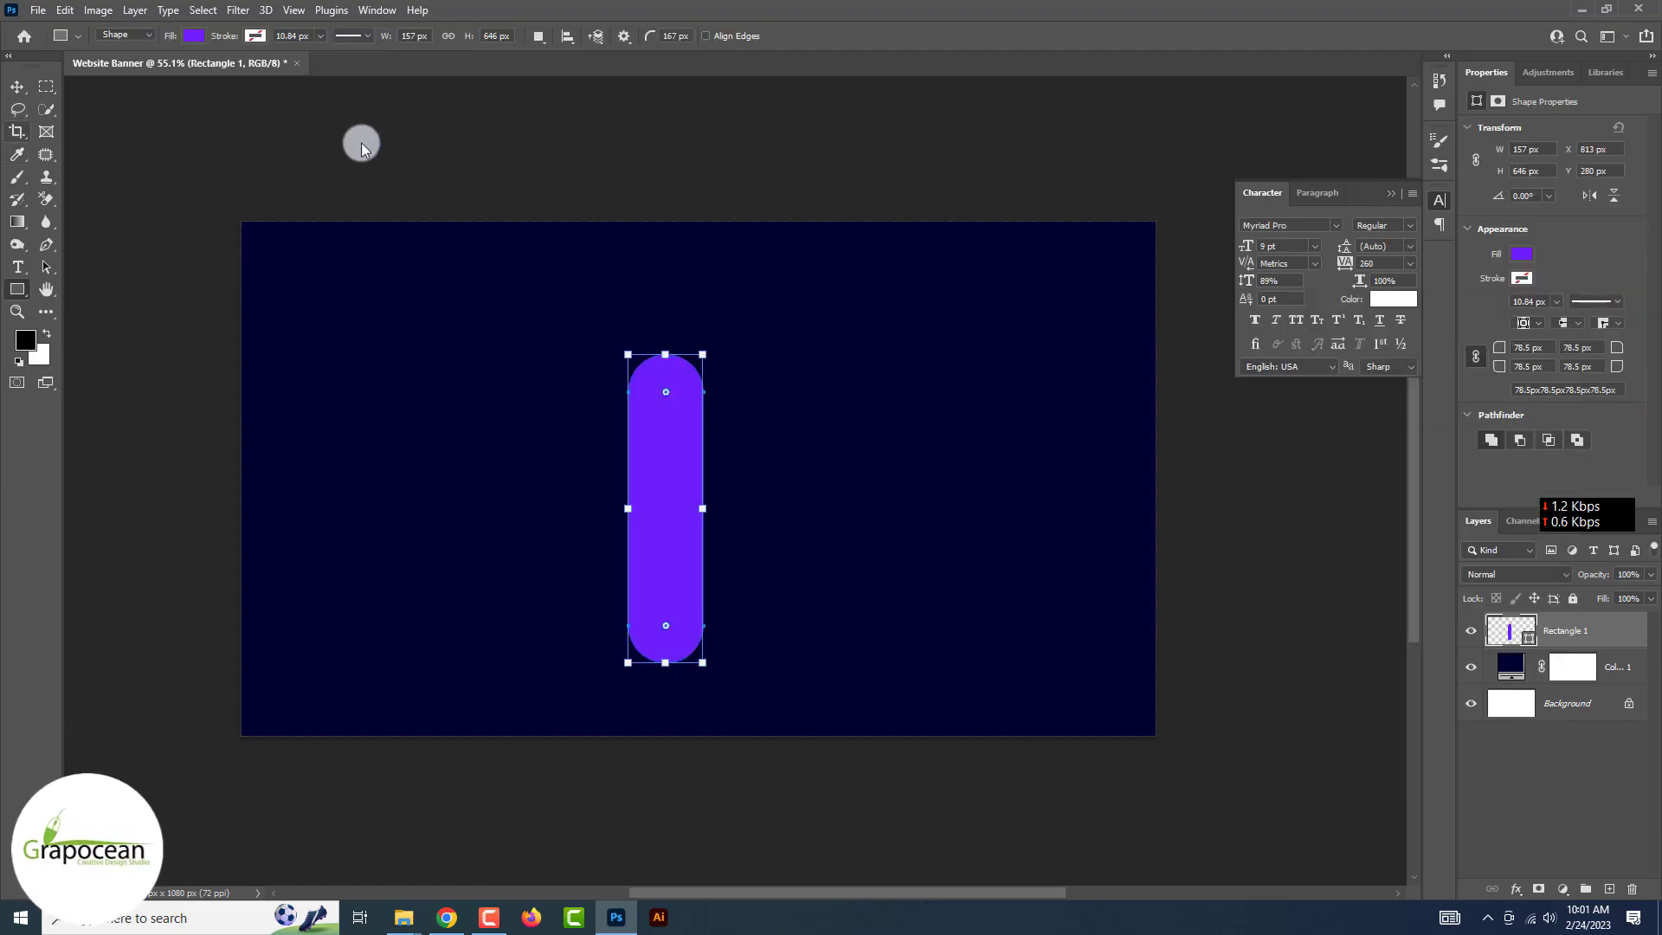
Zero the rectangle's corner radii and position it up and left of centre.
{"action": "key", "text": "v"}
{"action": "left_click_drag", "start_coordinate": [649, 487], "coordinate": [556, 449]}
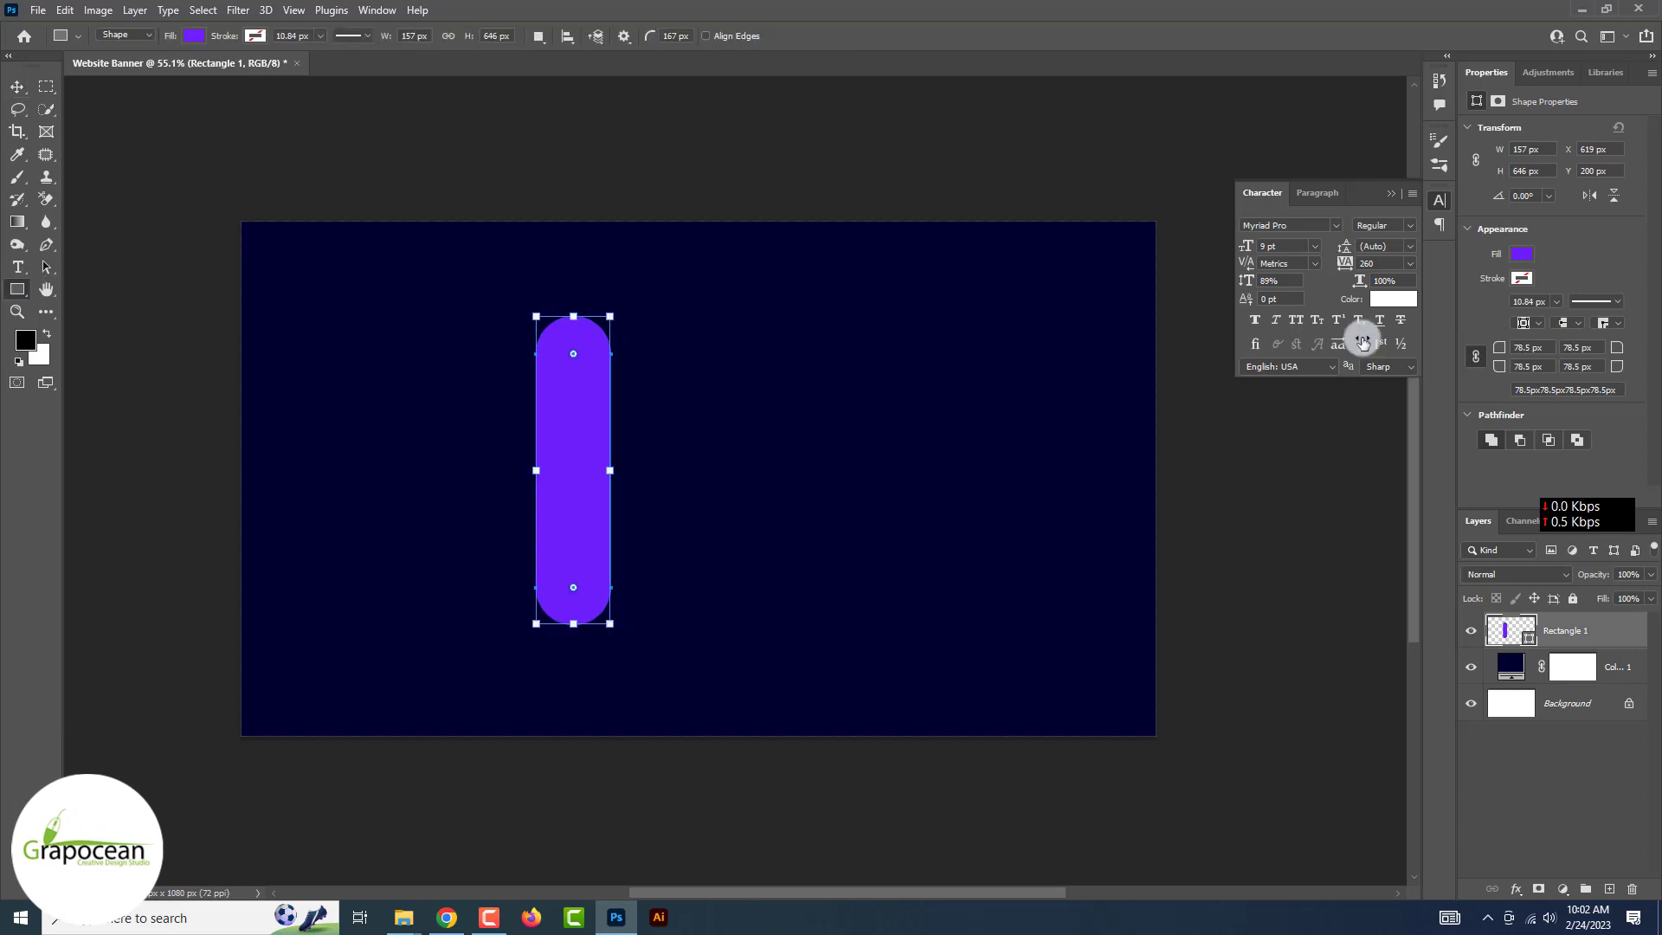
{"action": "left_click_drag", "start_coordinate": [1499, 347], "coordinate": [1372, 341]}
{"action": "key", "text": "v"}
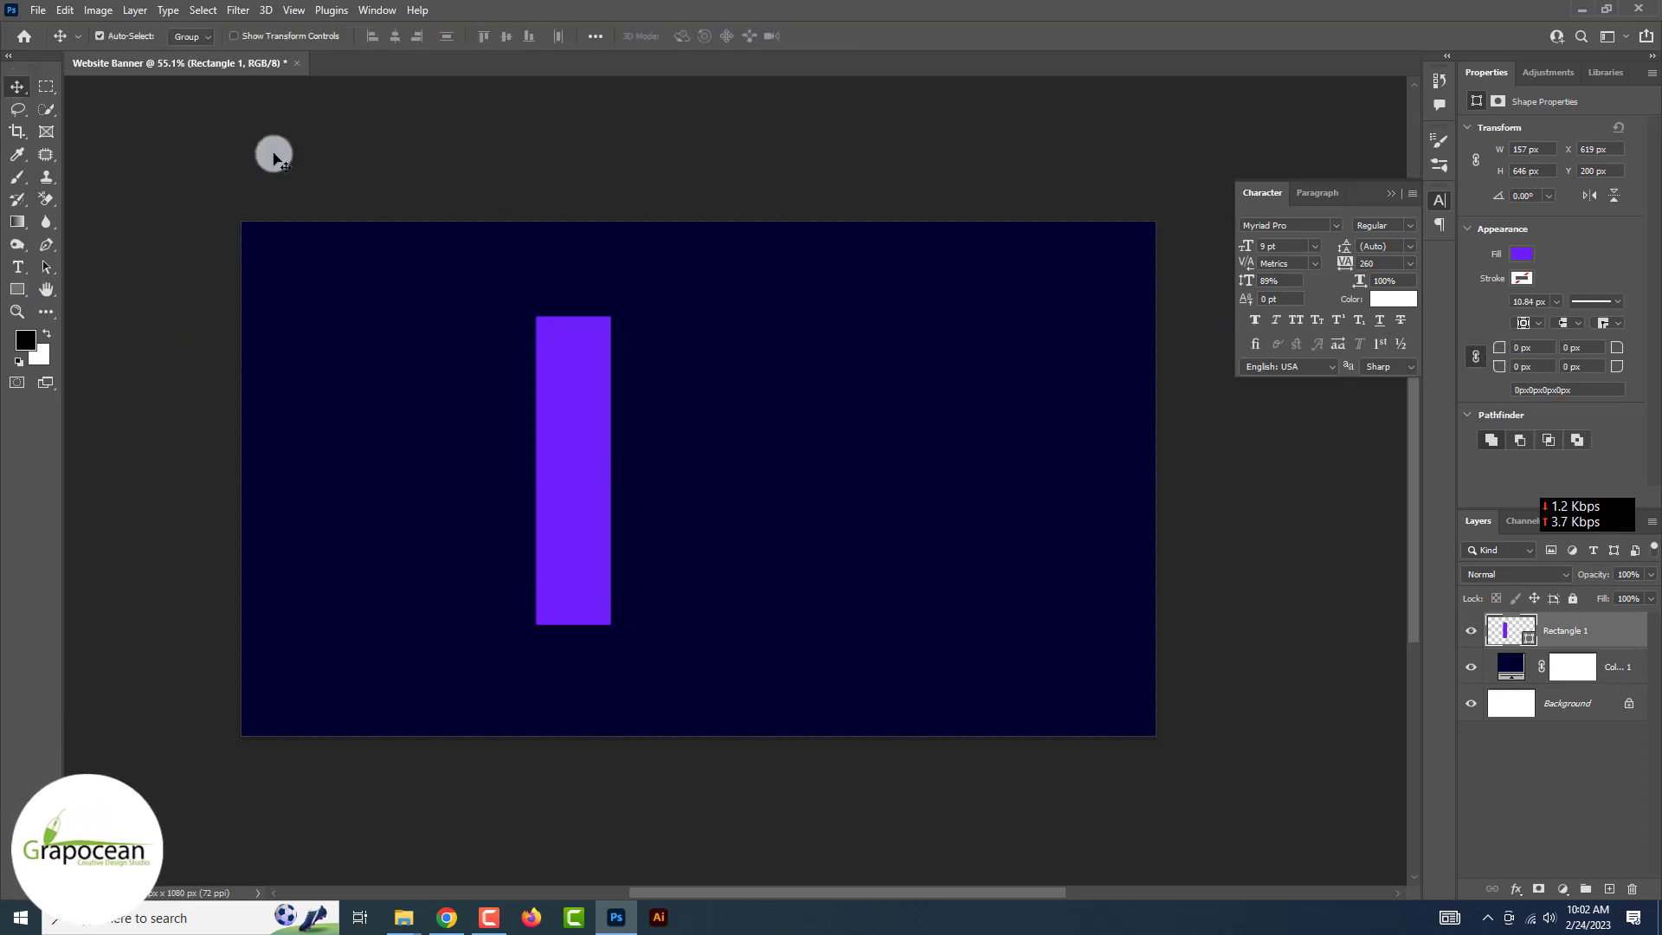
{"action": "left_click", "coordinate": [273, 155]}
{"action": "left_click_drag", "start_coordinate": [575, 475], "coordinate": [540, 470]}
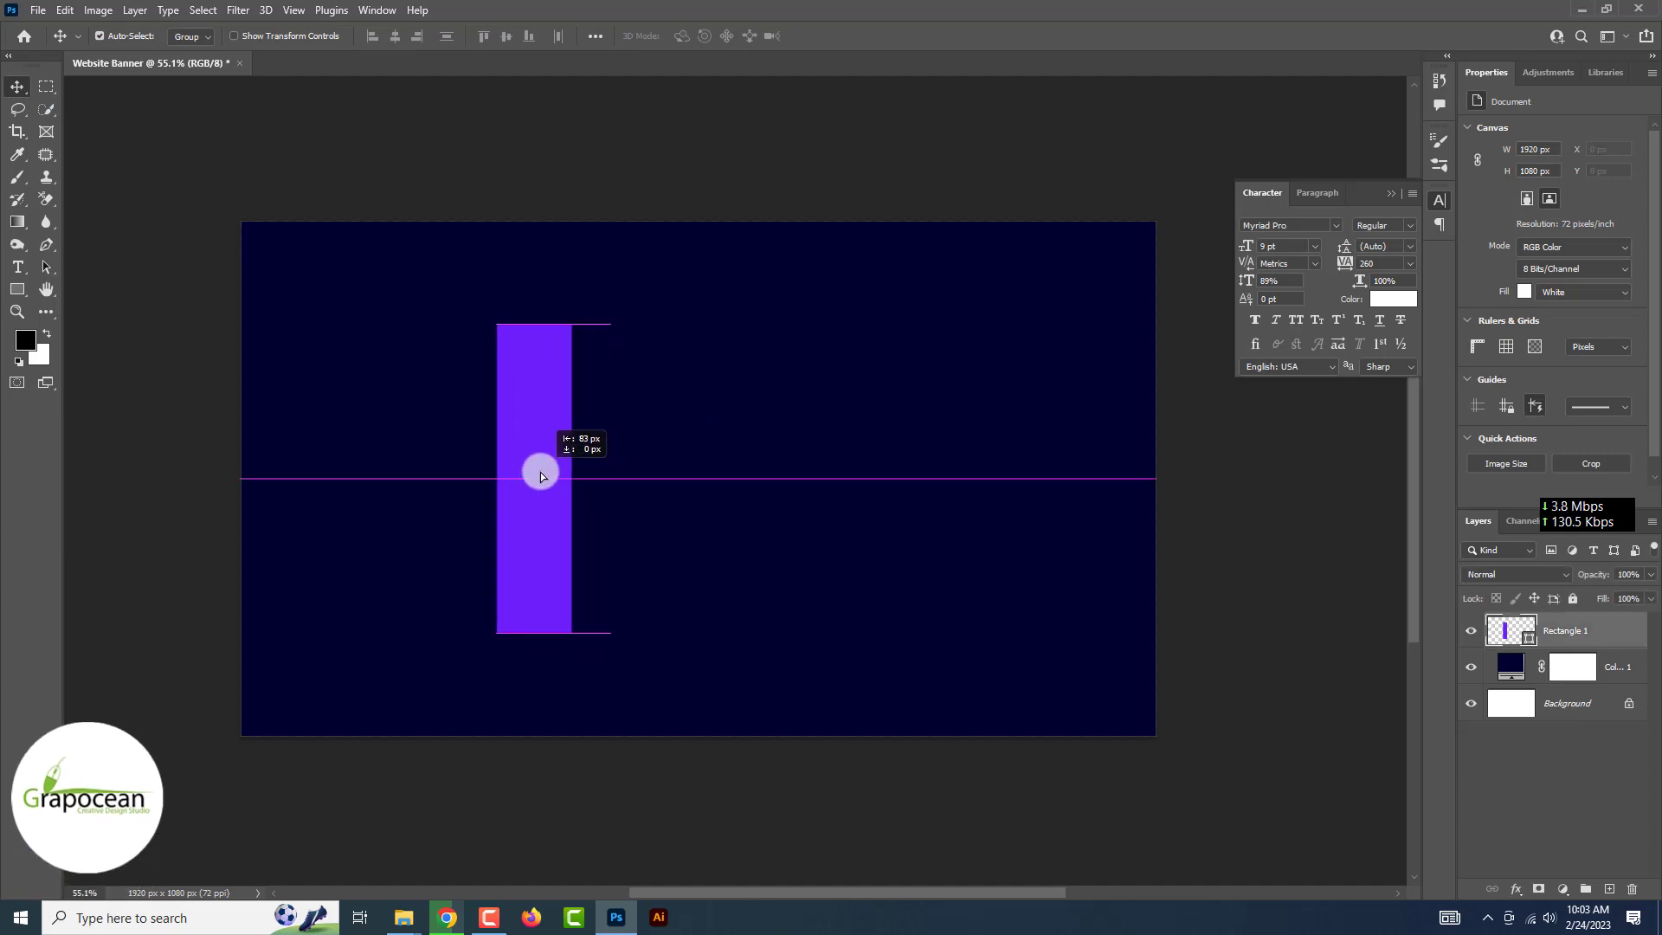
Add a new empty layer.
{"action": "key", "text": "p"}
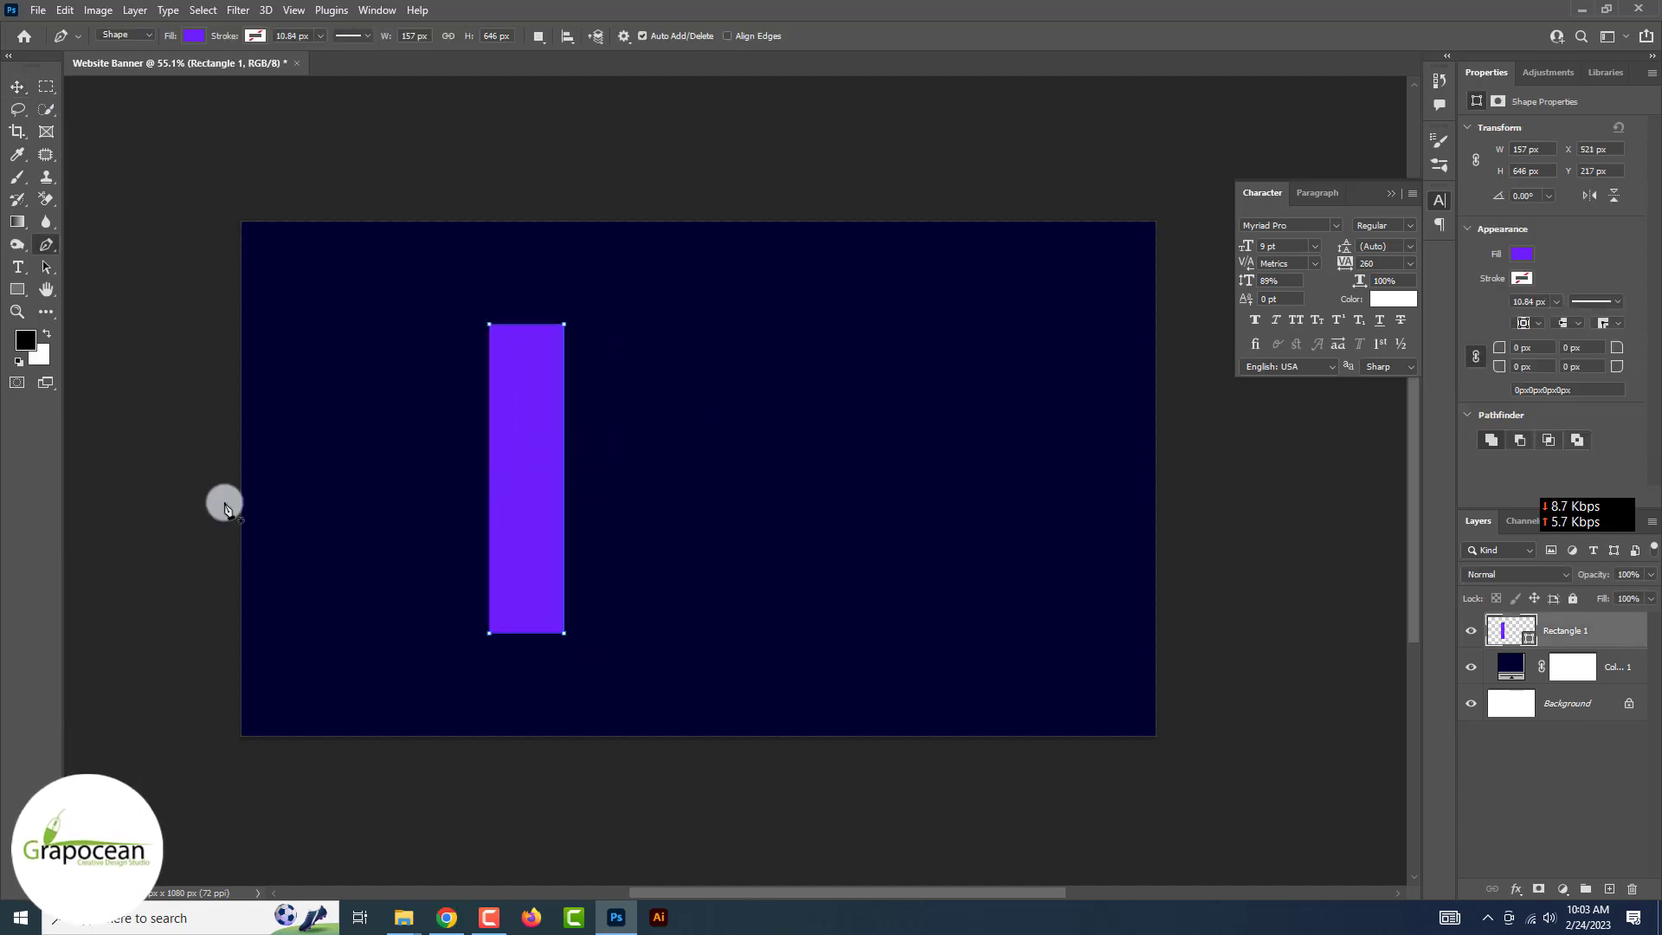
{"action": "left_click", "coordinate": [18, 87]}
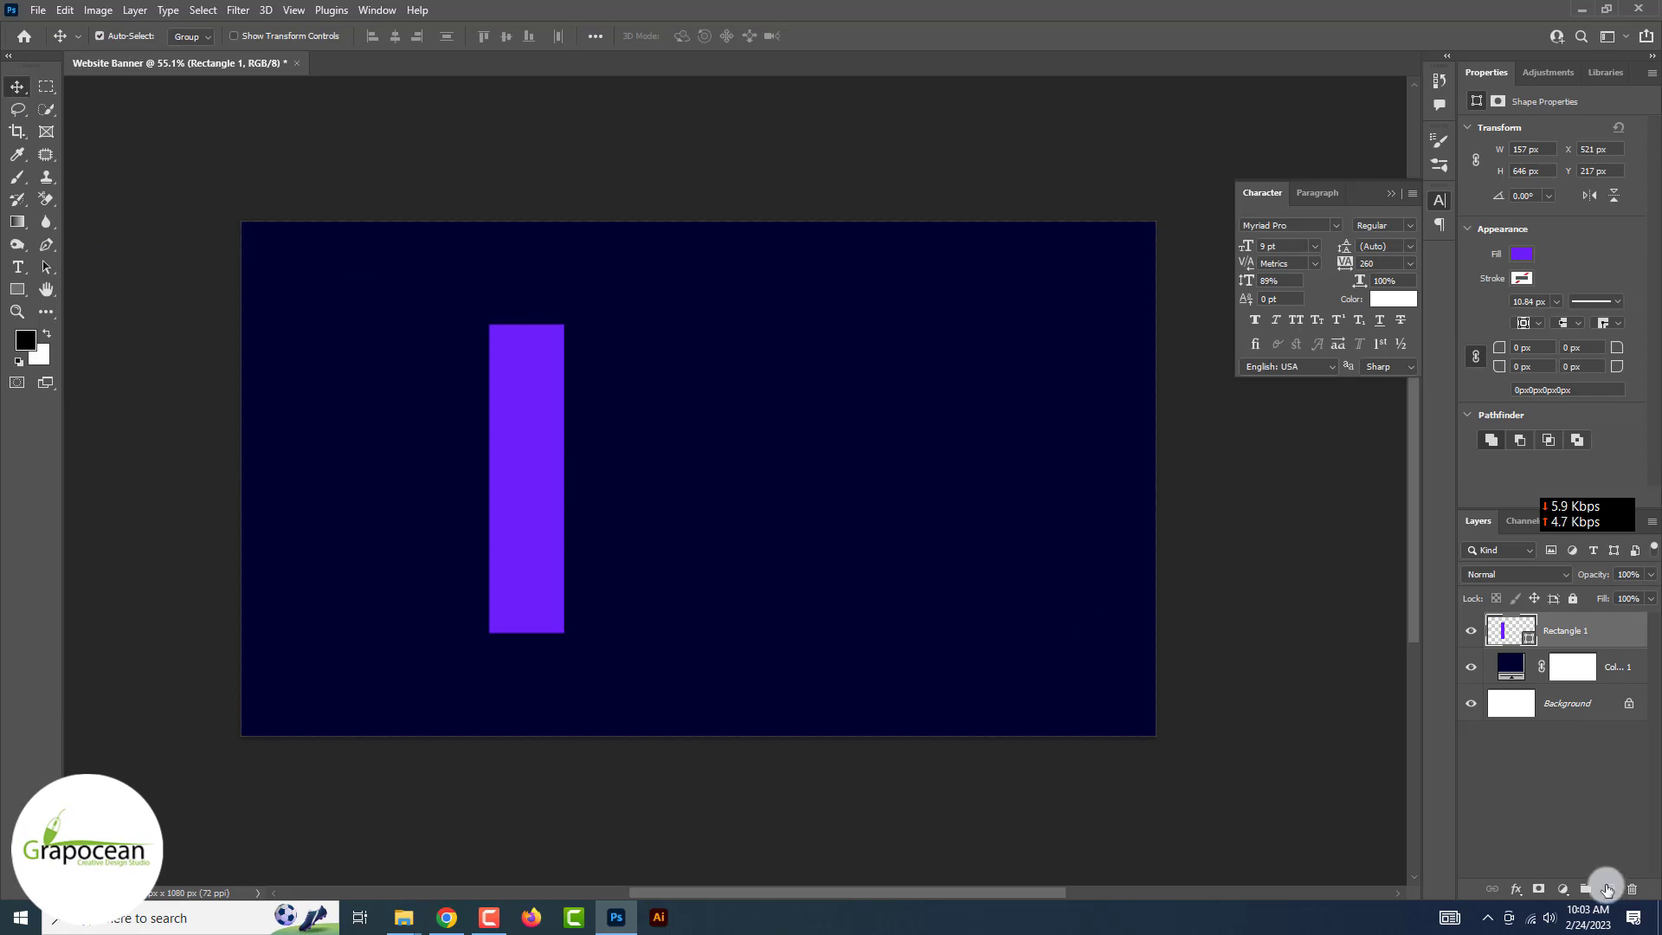
{"action": "left_click", "coordinate": [1606, 889]}
Draw a wavy Pen path from the left edge across the banner to the right.
{"action": "left_click", "coordinate": [46, 245]}
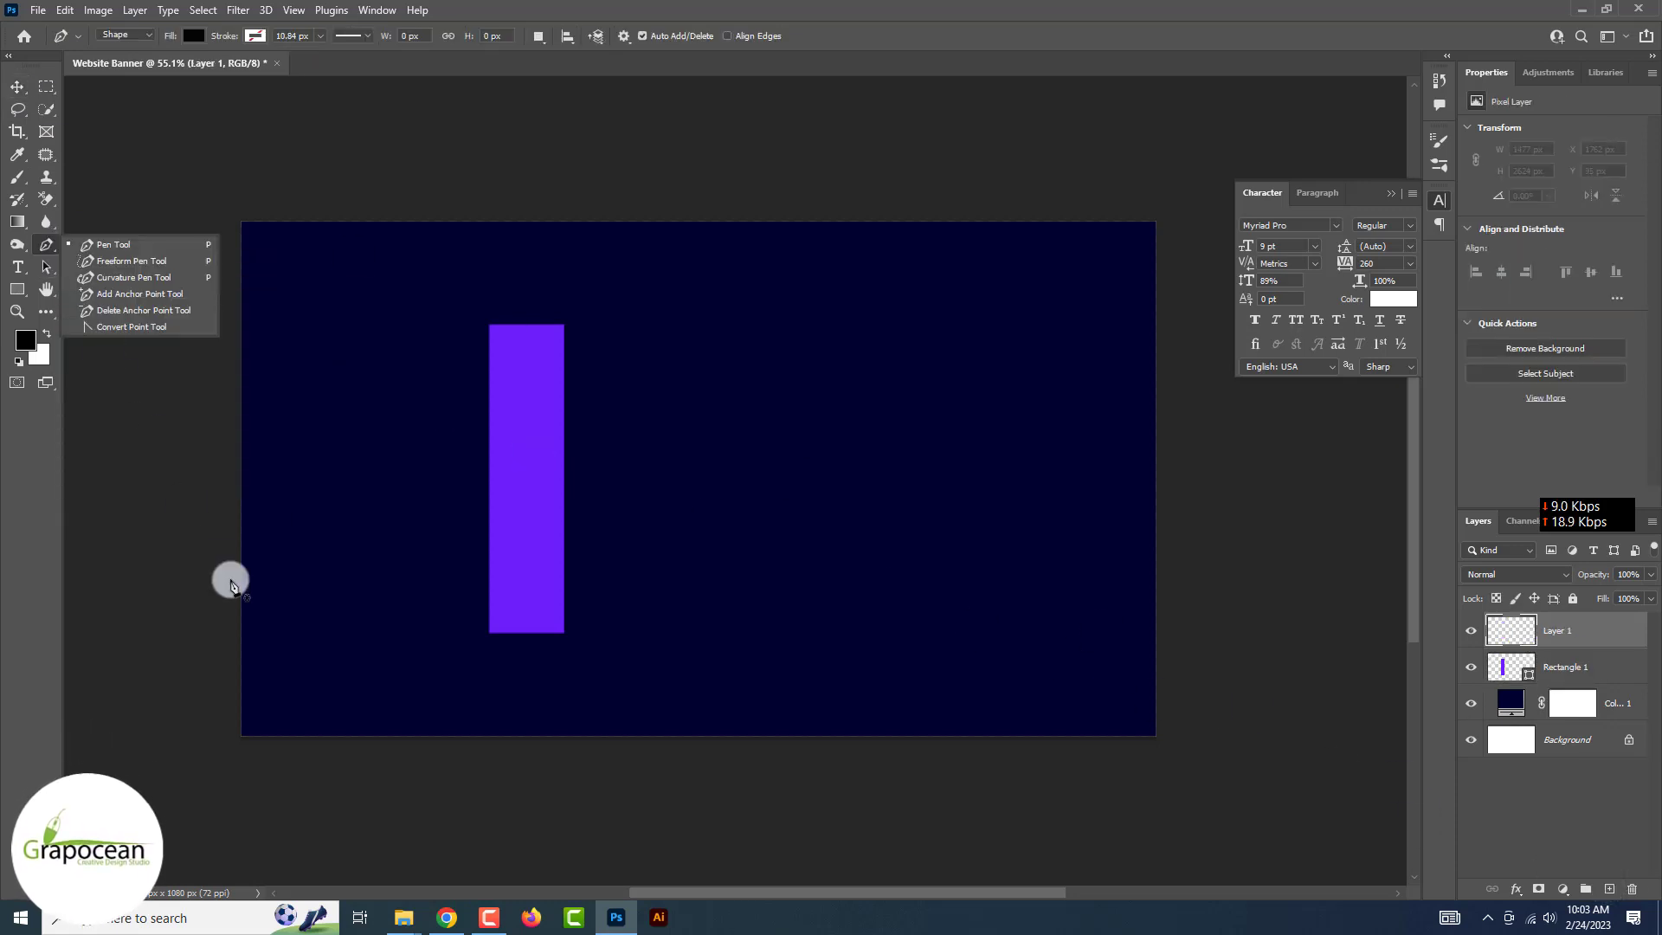
{"action": "left_click", "coordinate": [230, 578]}
{"action": "left_click_drag", "start_coordinate": [406, 454], "coordinate": [407, 446]}
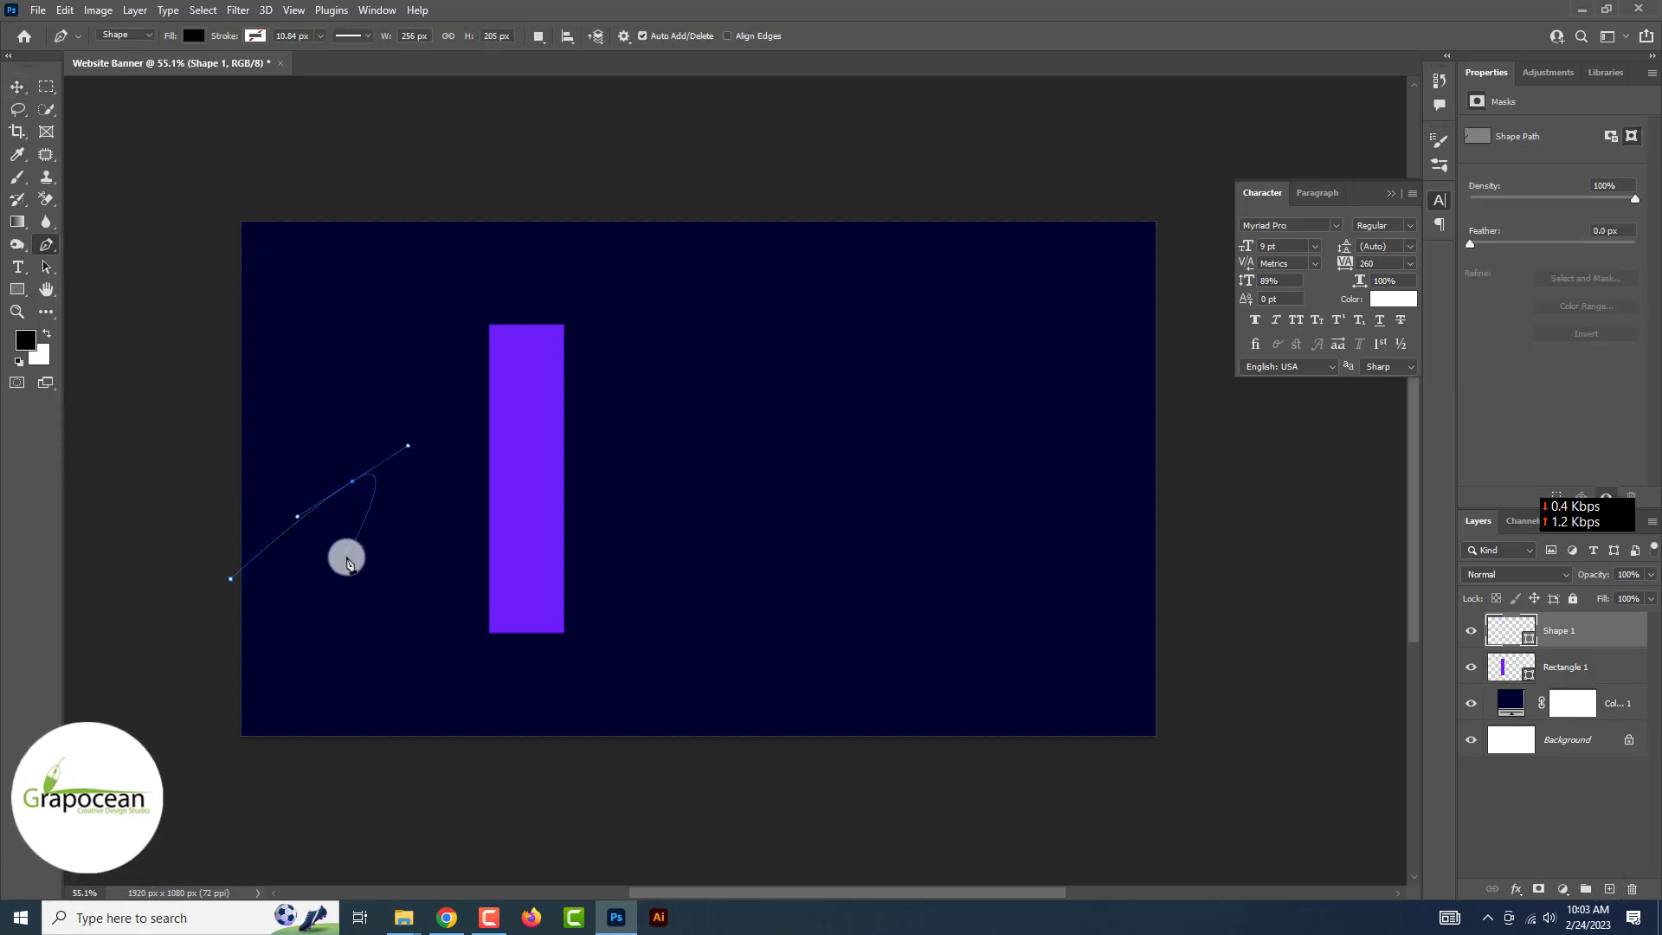
{"action": "left_click_drag", "start_coordinate": [345, 557], "coordinate": [338, 589]}
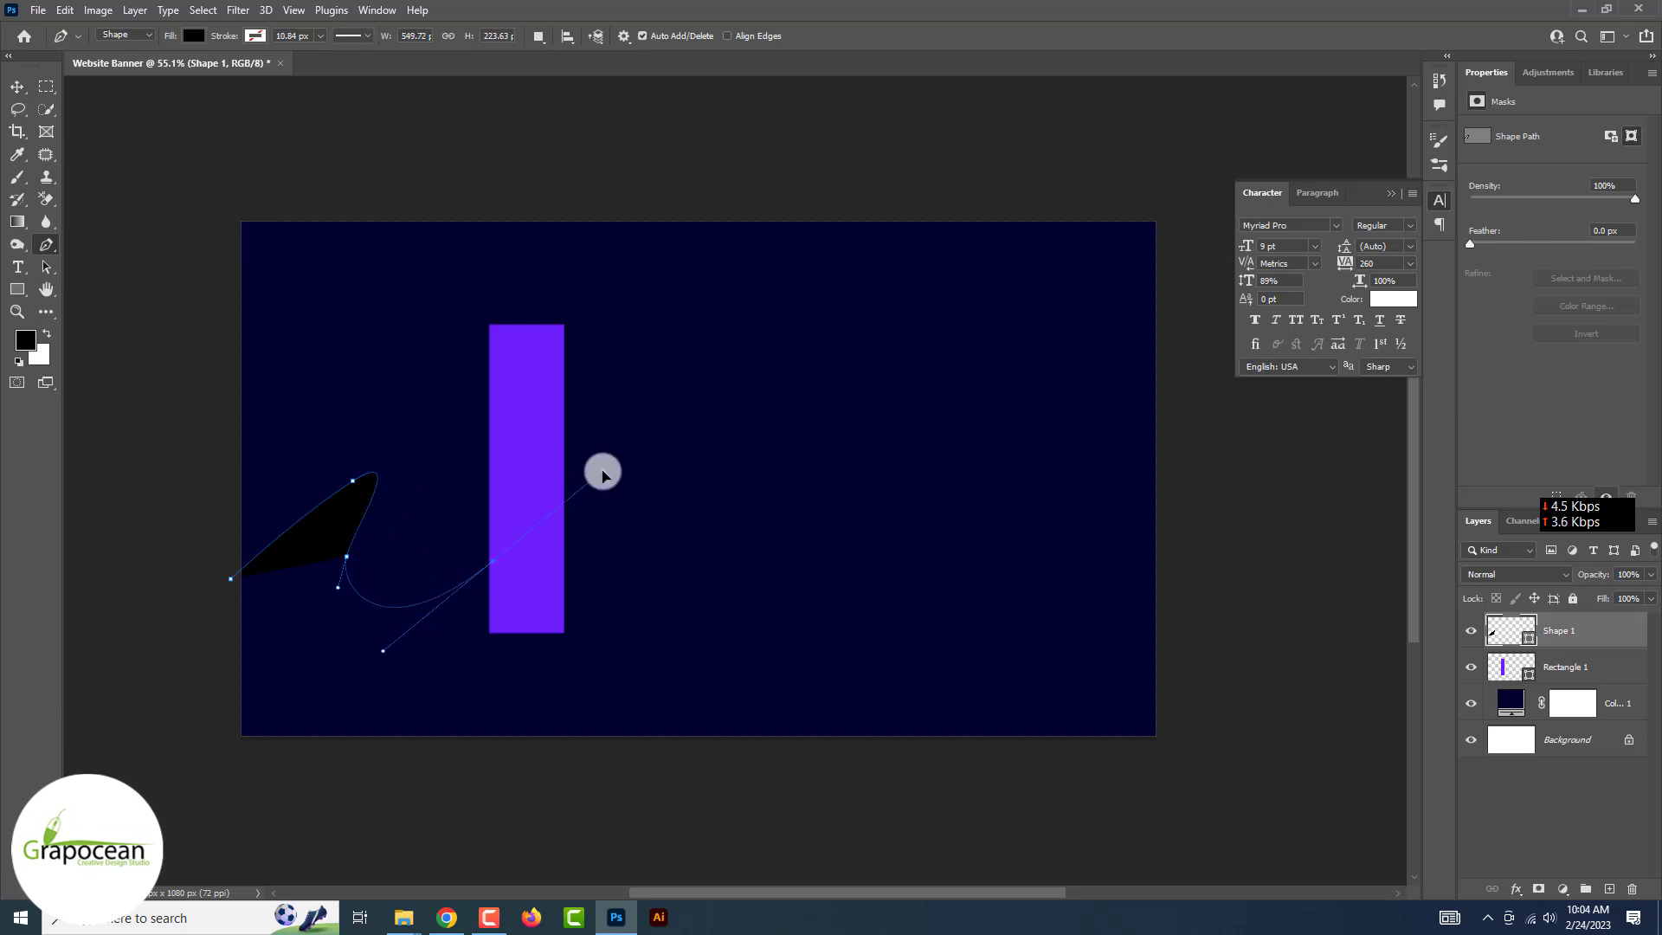
{"action": "left_click_drag", "start_coordinate": [752, 487], "coordinate": [812, 526]}
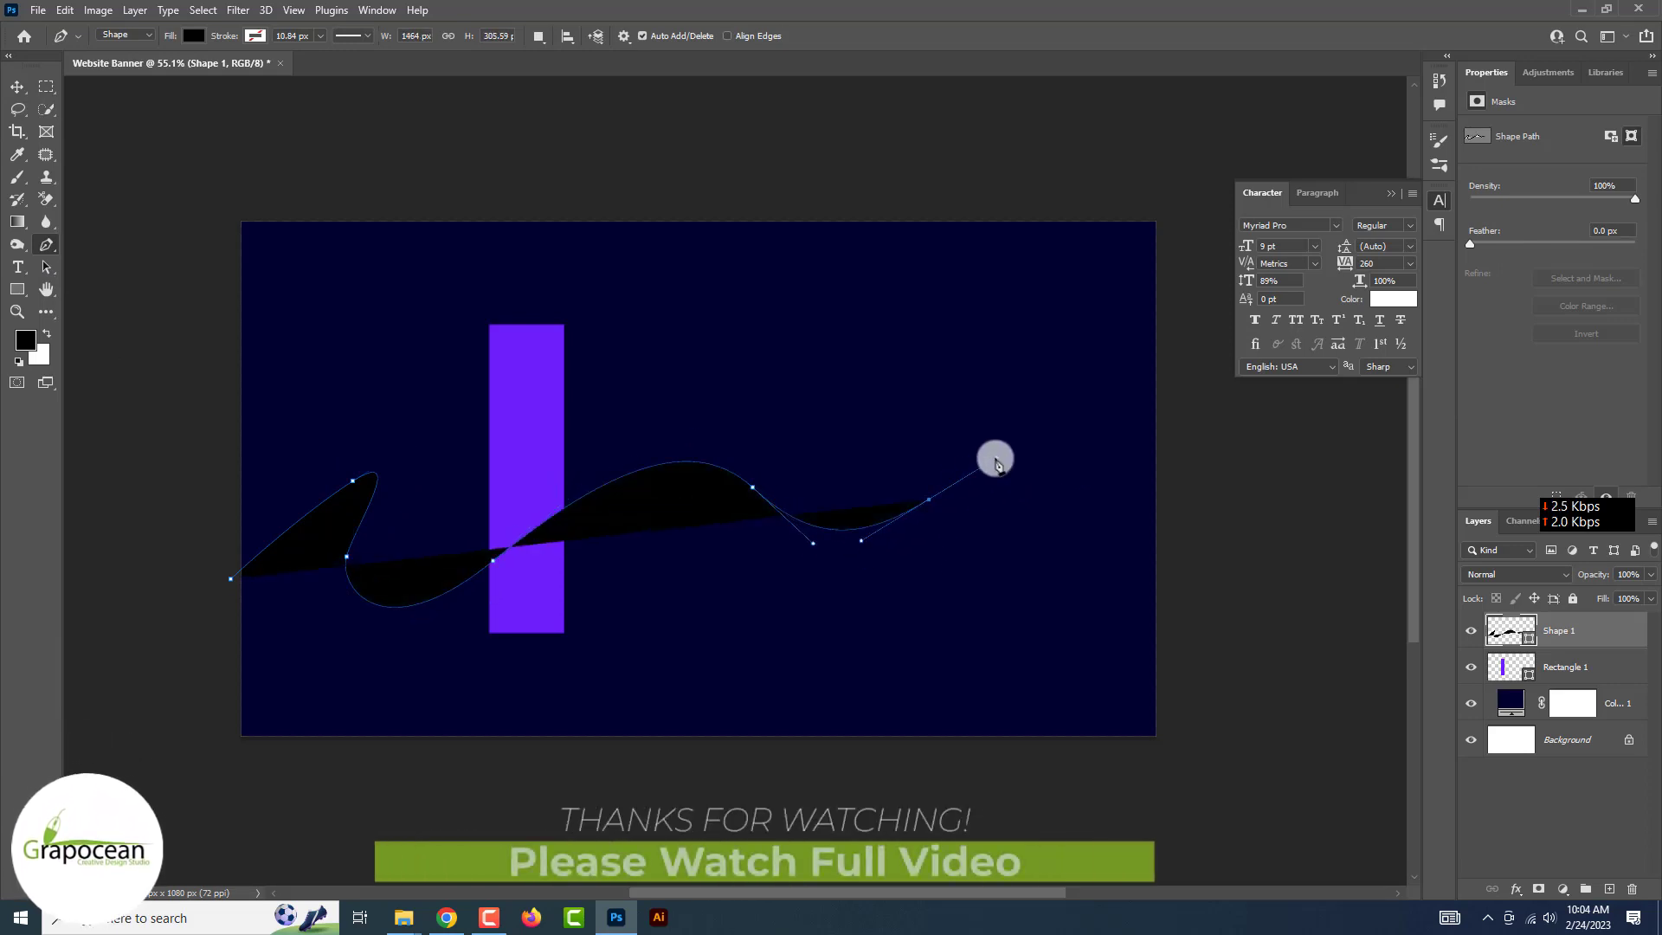
{"action": "mouse_move", "coordinate": [978, 456]}
{"action": "left_mouse_down"}
{"action": "mouse_move", "coordinate": [1021, 391]}
{"action": "mouse_move", "coordinate": [1061, 382]}
{"action": "left_mouse_up"}
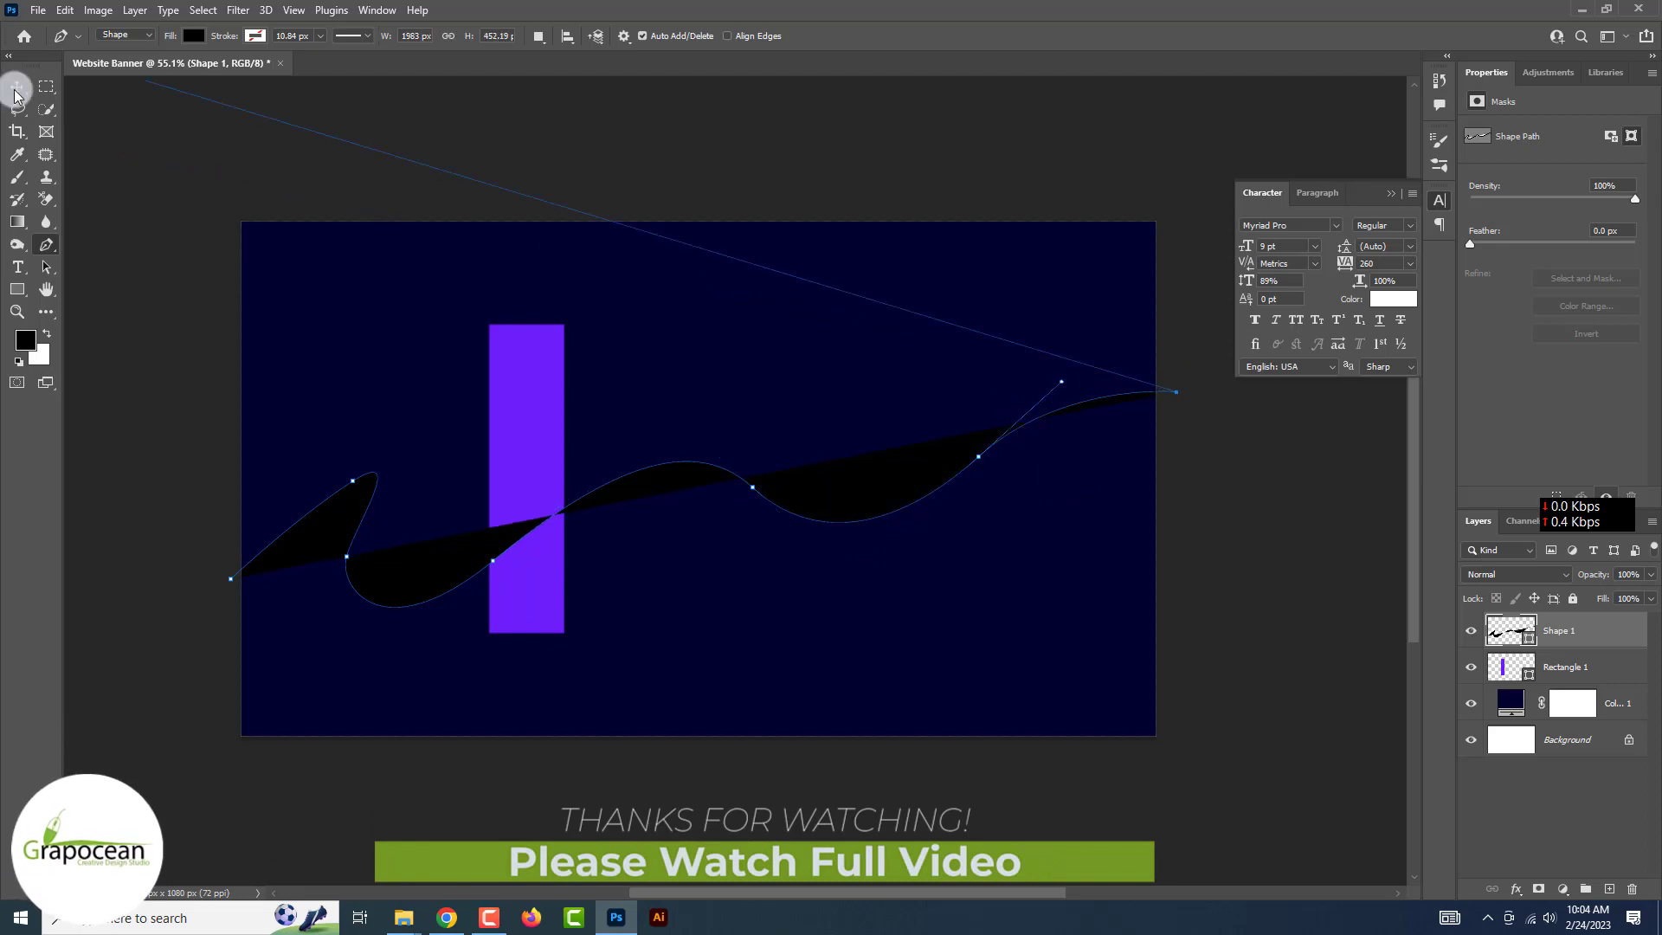
Give the wave no fill and a purple stroke about 177 px thick.
{"action": "left_click", "coordinate": [17, 289]}
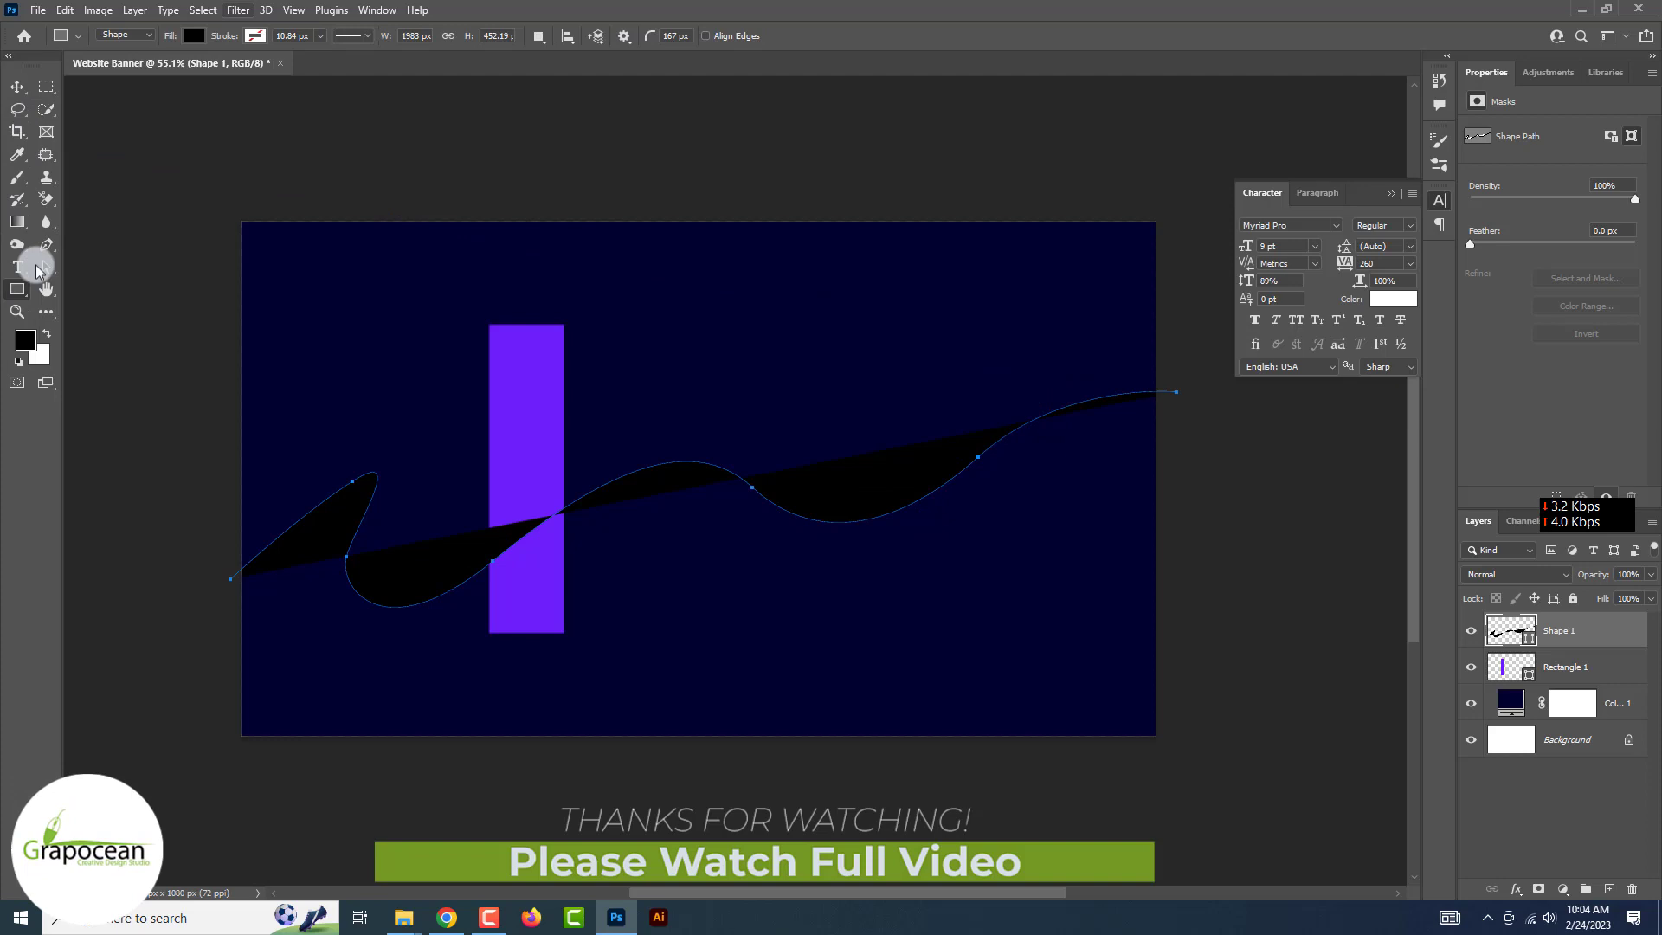
{"action": "left_click", "coordinate": [192, 35]}
{"action": "left_click", "coordinate": [92, 70]}
{"action": "left_click", "coordinate": [256, 36]}
{"action": "left_click", "coordinate": [150, 127]}
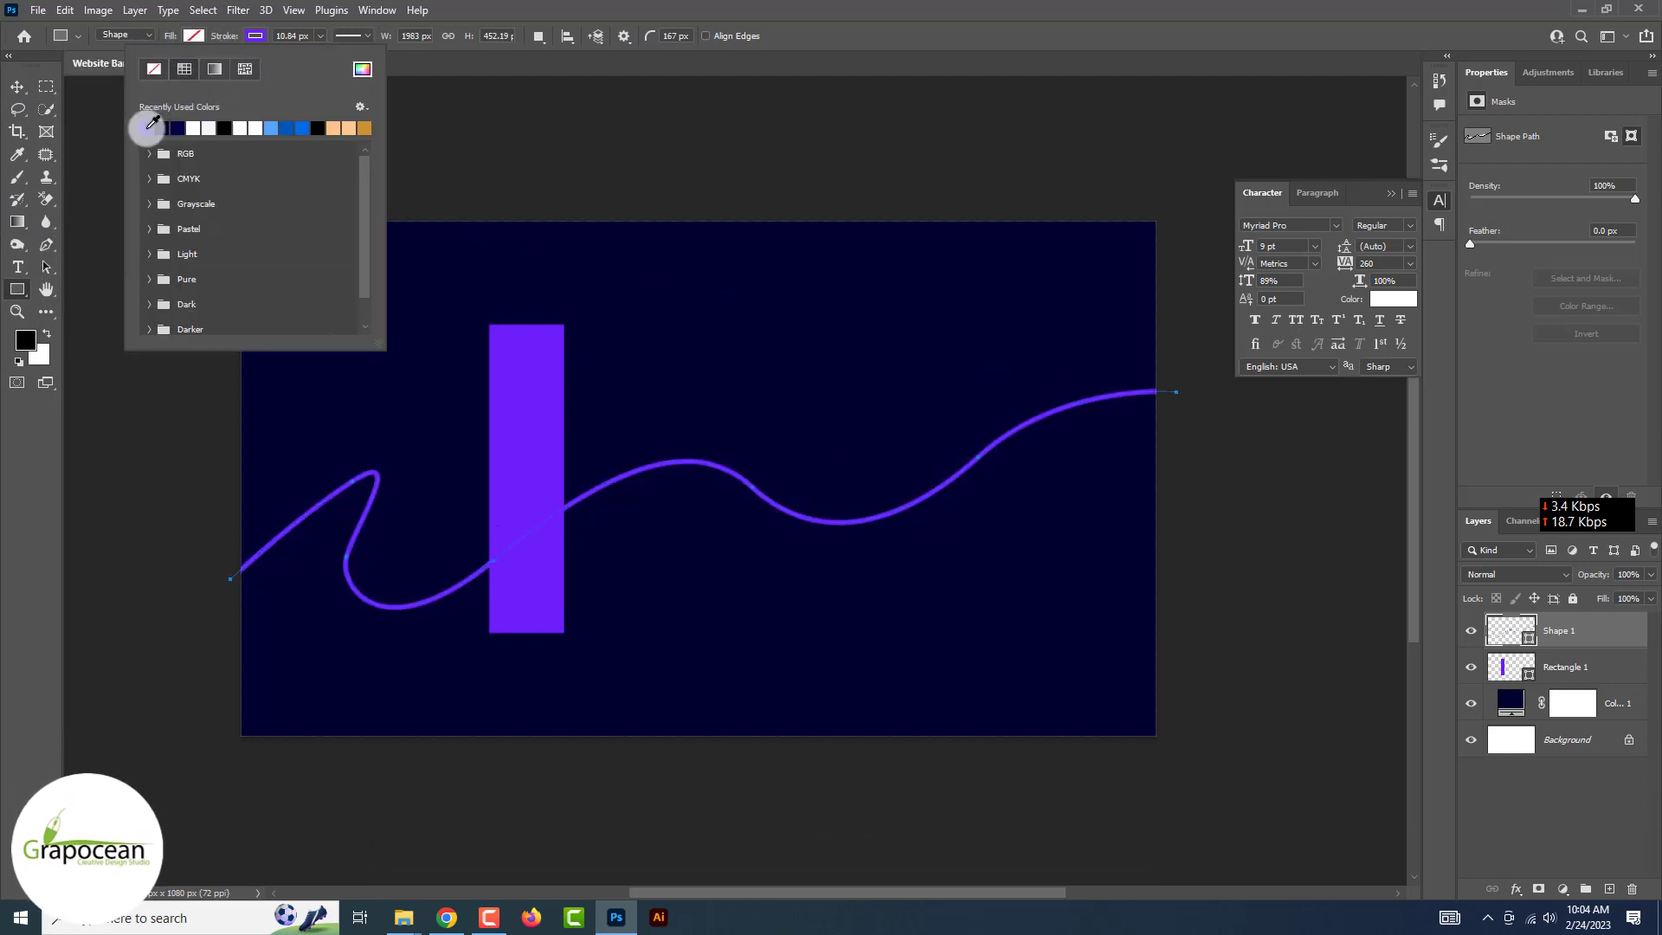
{"action": "left_click", "coordinate": [320, 36]}
{"action": "mouse_move", "coordinate": [315, 55]}
{"action": "left_mouse_down"}
{"action": "mouse_move", "coordinate": [367, 70]}
{"action": "mouse_move", "coordinate": [278, 65]}
{"action": "left_mouse_up"}
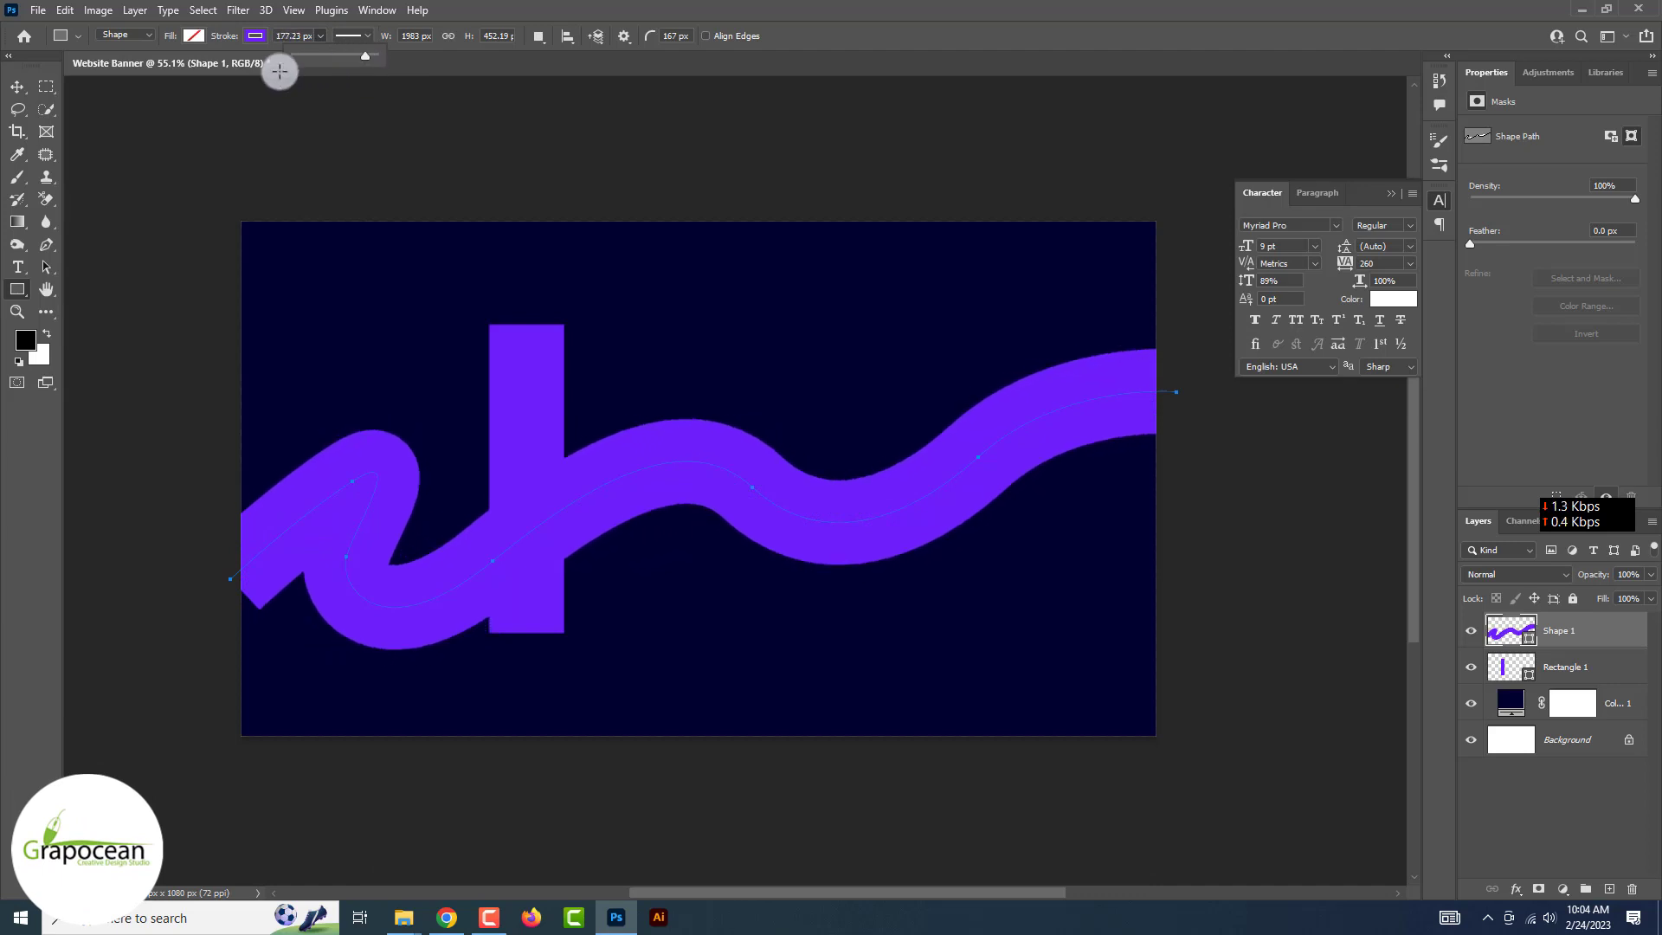
Scale the wave shape slightly larger with Free Transform and commit it.
{"action": "key", "text": "v"}
{"action": "left_click", "coordinate": [40, 223]}
{"action": "key", "text": "ctrl+t"}
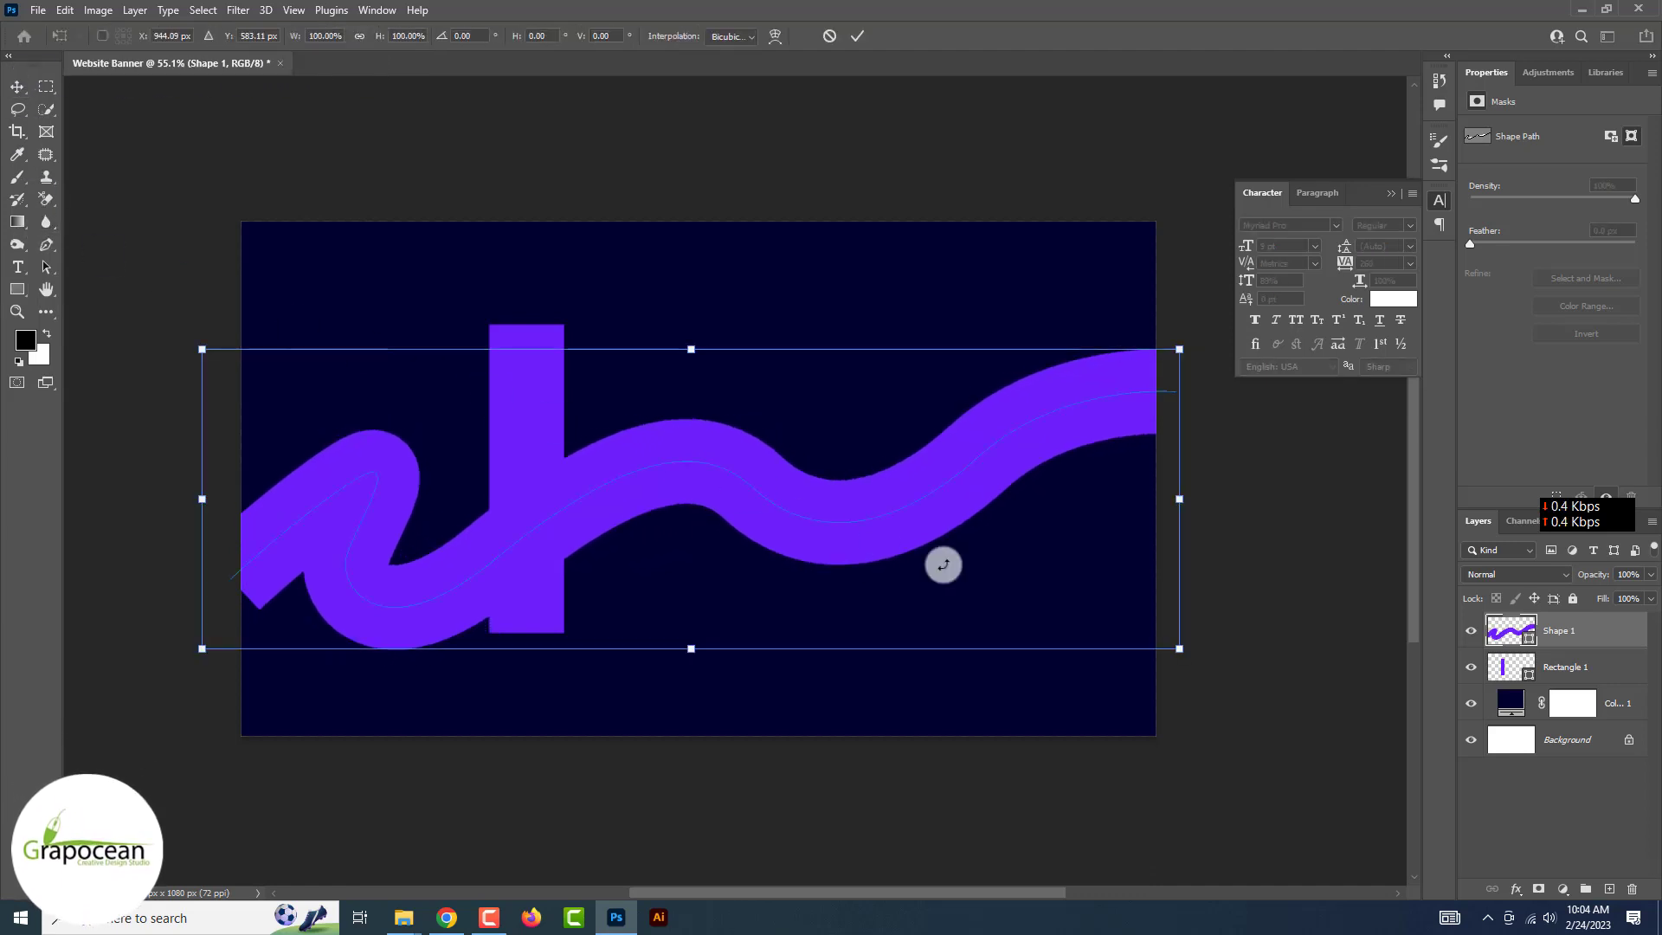
{"action": "left_click_drag", "start_coordinate": [1180, 649], "coordinate": [1216, 660]}
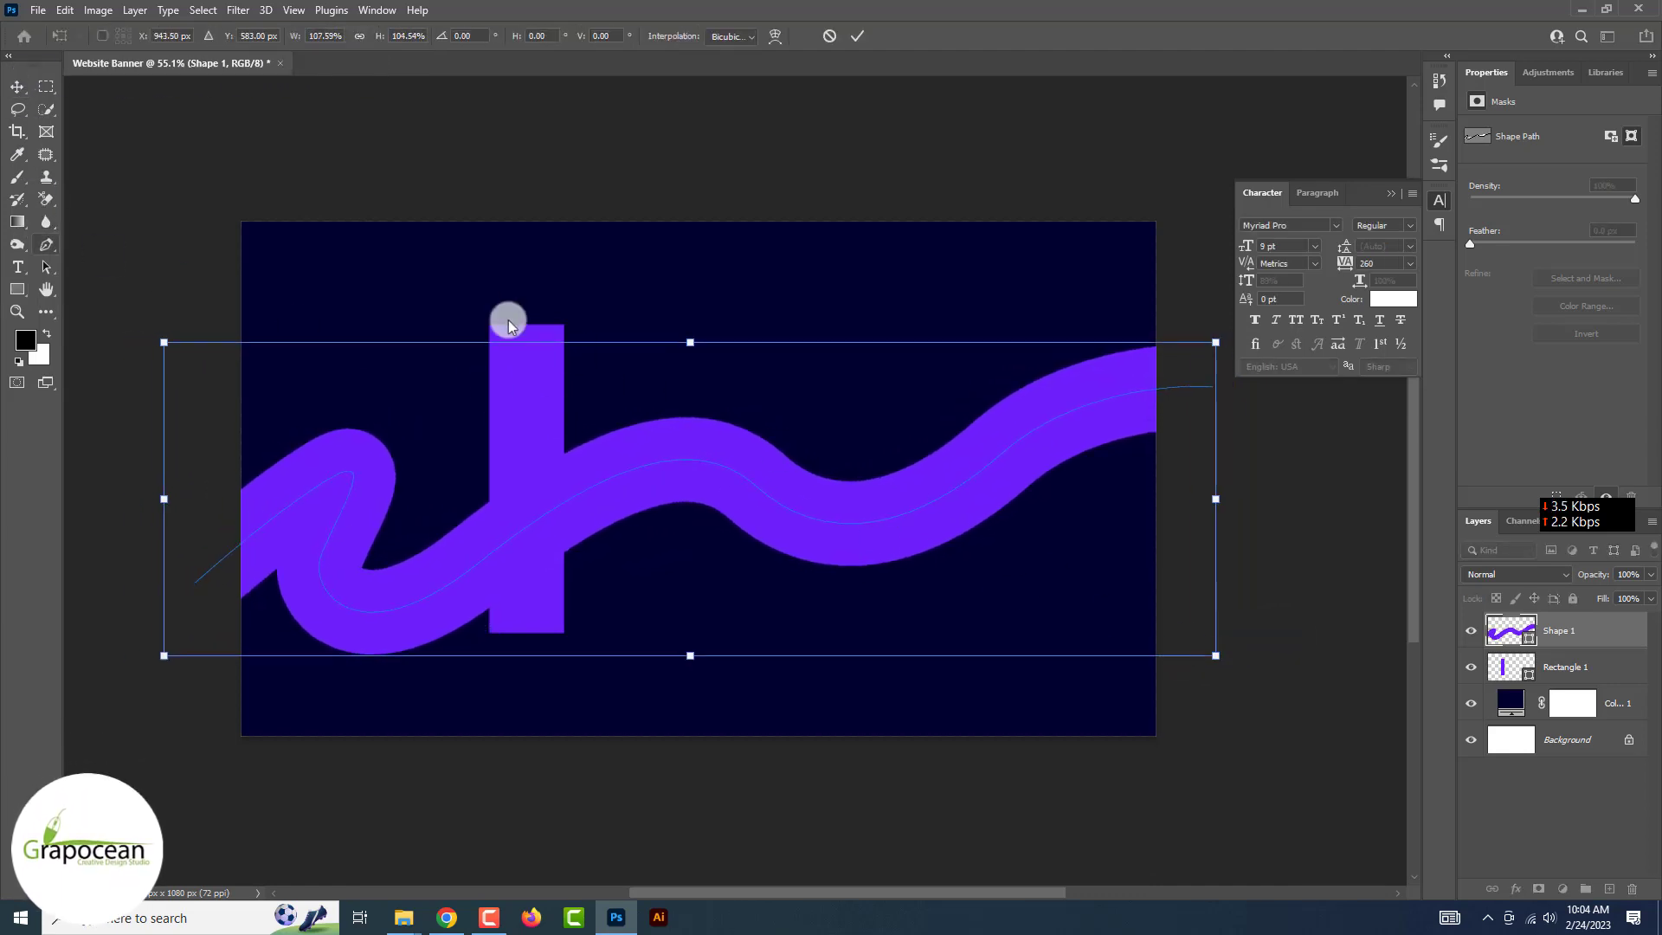
{"action": "key", "text": "Return"}
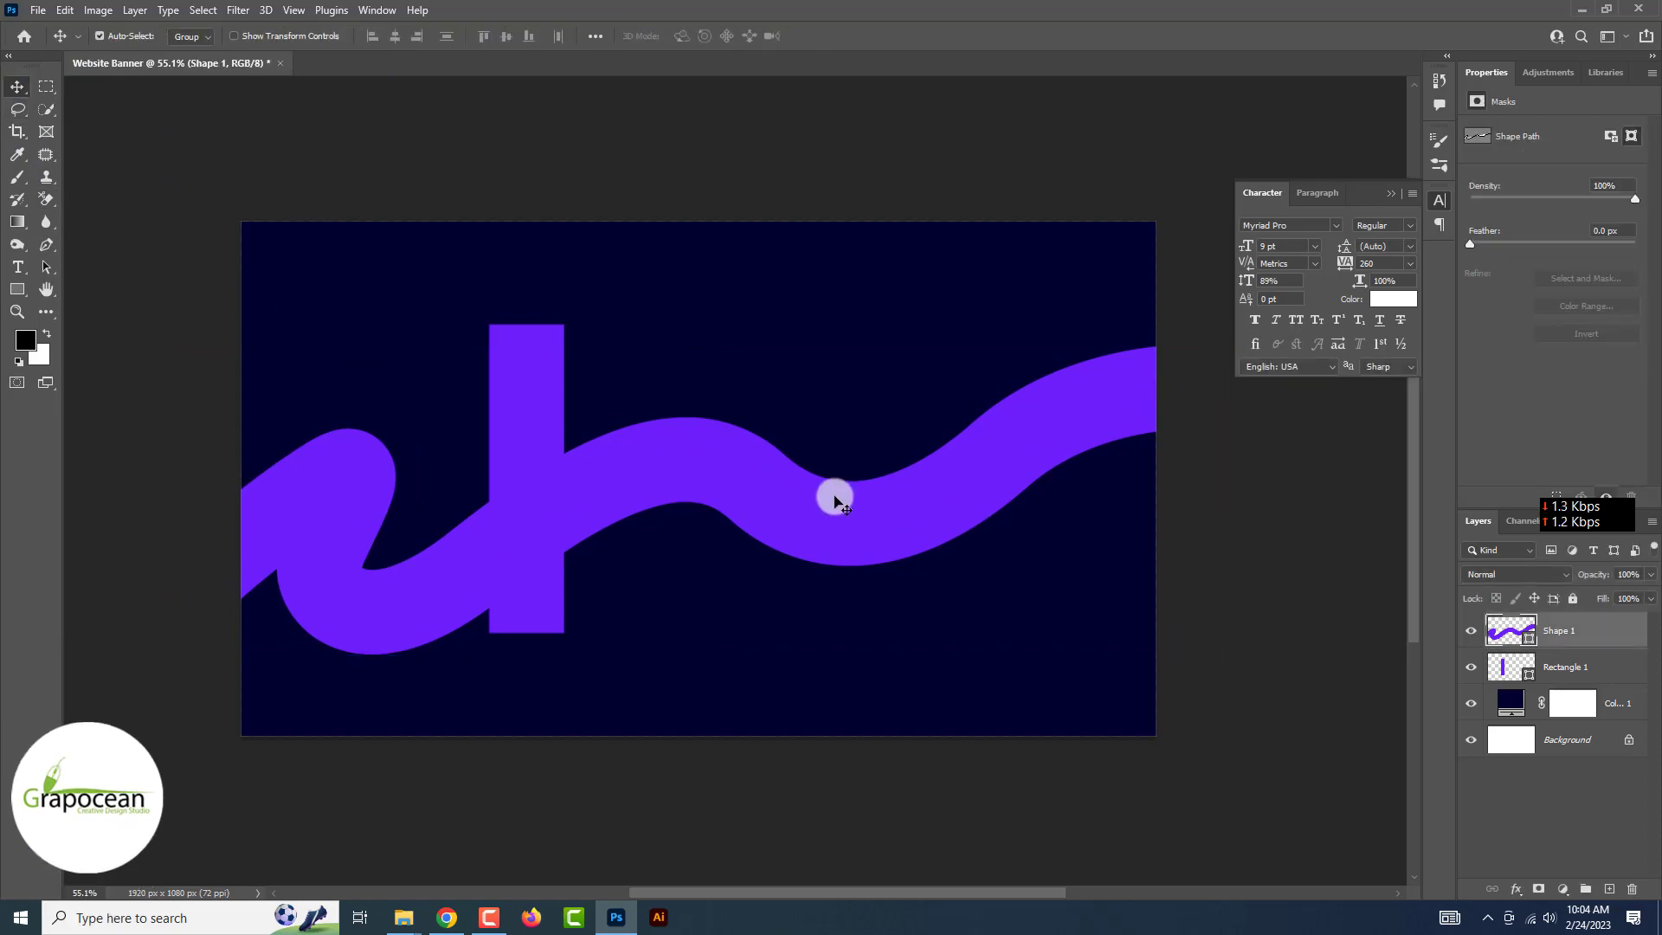
Open the skyscraper and businessman image files.
{"action": "left_click", "coordinate": [38, 16]}
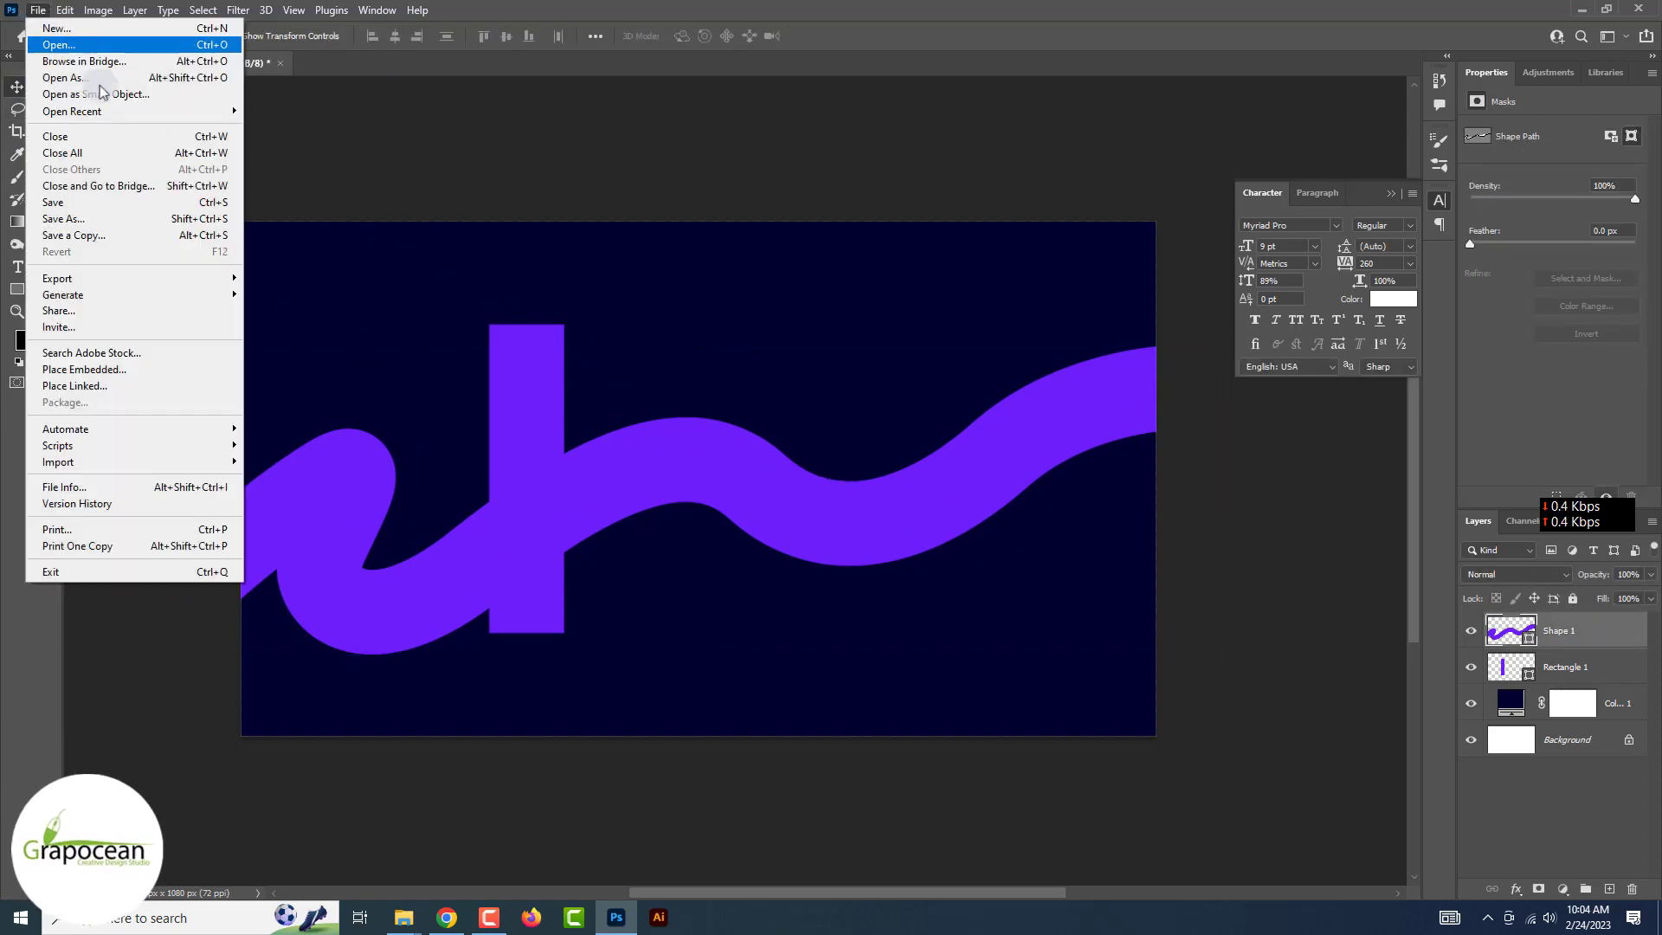
{"action": "left_click", "coordinate": [52, 45]}
{"action": "left_click", "coordinate": [268, 359]}
{"action": "left_click", "coordinate": [554, 328], "text": "ctrl"}
{"action": "left_click", "coordinate": [1190, 786]}
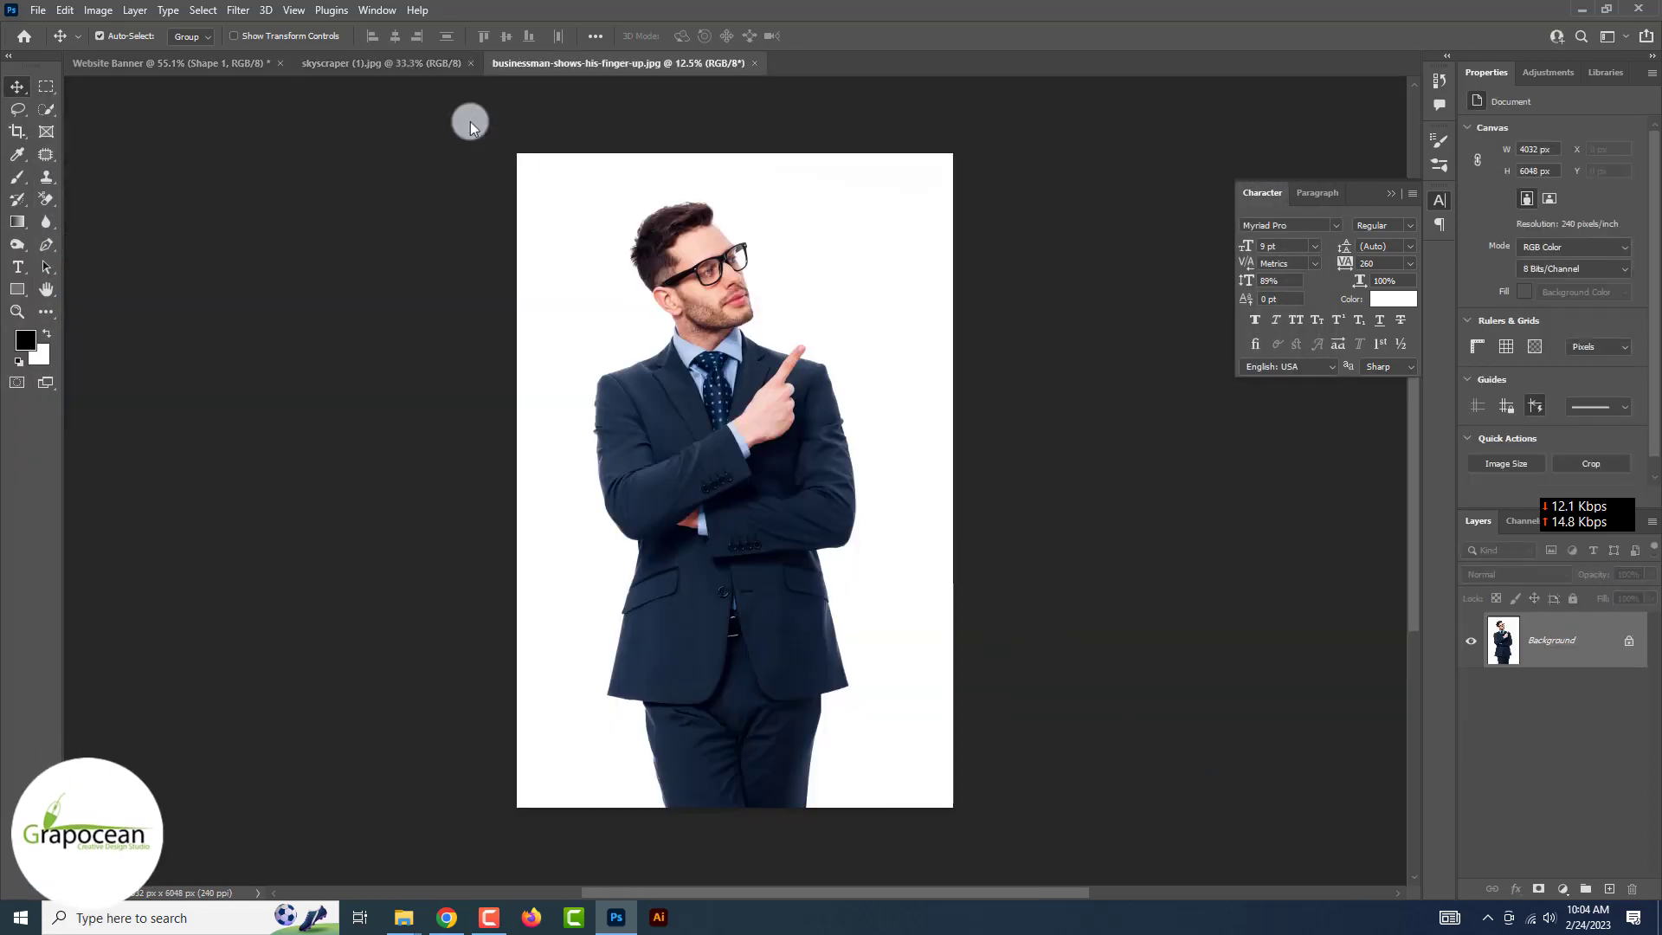
Bring the skyline photo into Website Banner and clip it inside the wave shape.
{"action": "left_click", "coordinate": [390, 63]}
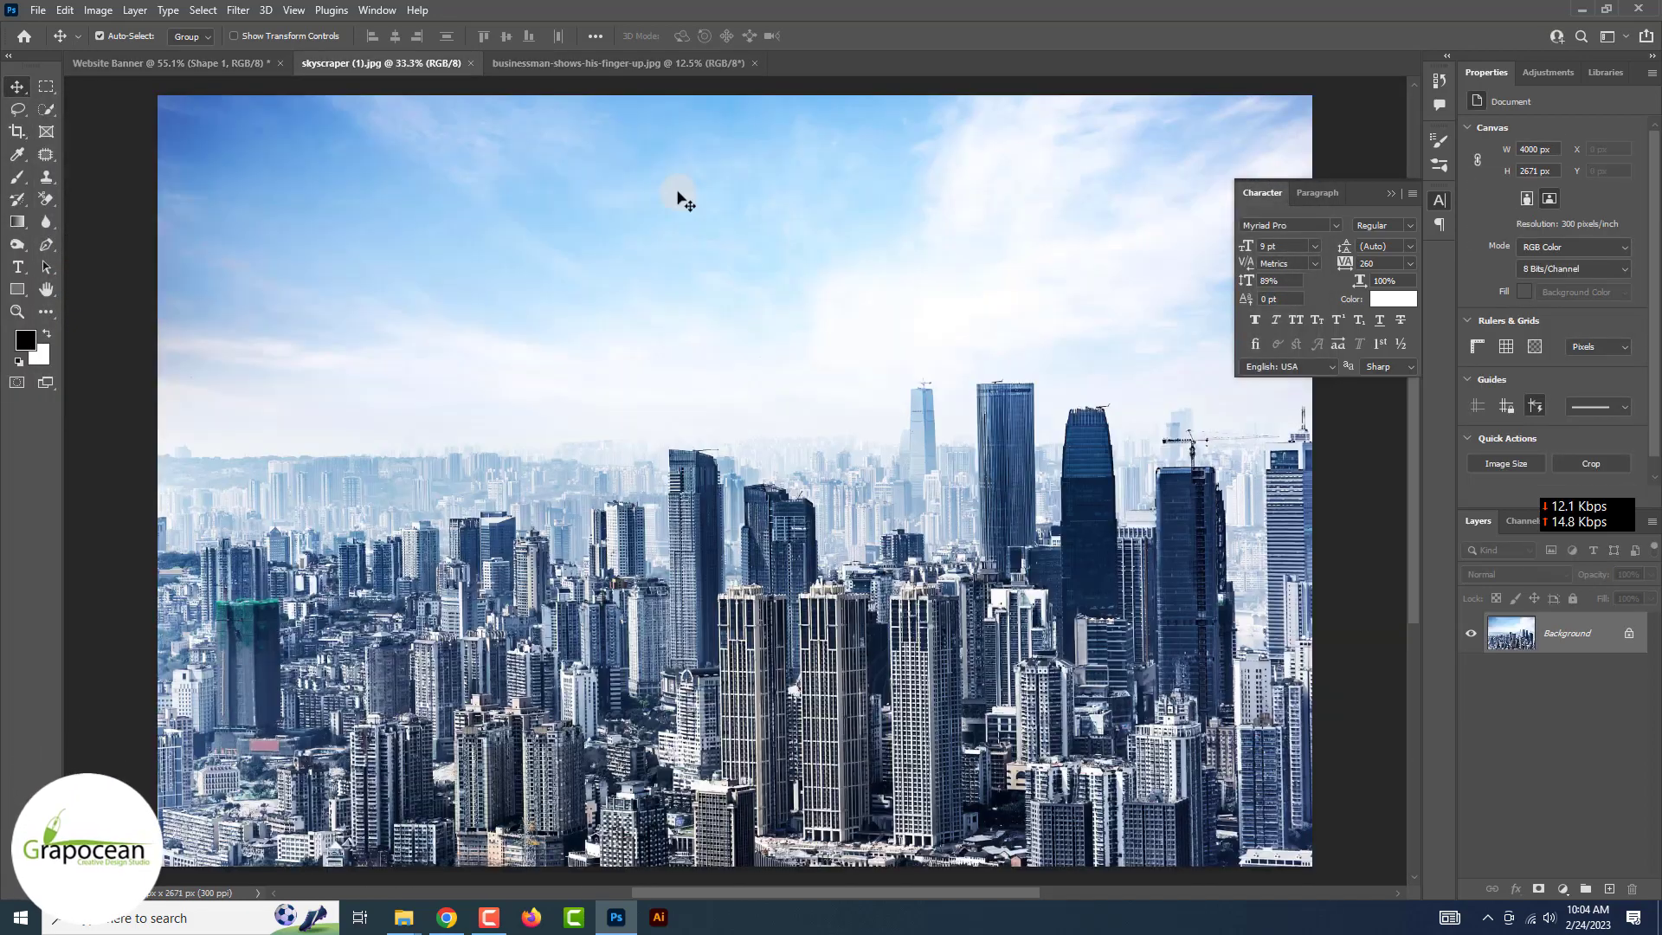
{"action": "left_click", "coordinate": [1629, 639]}
{"action": "mouse_move", "coordinate": [741, 511]}
{"action": "left_mouse_down"}
{"action": "mouse_move", "coordinate": [165, 63]}
{"action": "mouse_move", "coordinate": [545, 490]}
{"action": "mouse_move", "coordinate": [1208, 601]}
{"action": "left_mouse_up"}
{"action": "right_click", "coordinate": [1557, 666]}
{"action": "left_click", "coordinate": [1442, 497]}
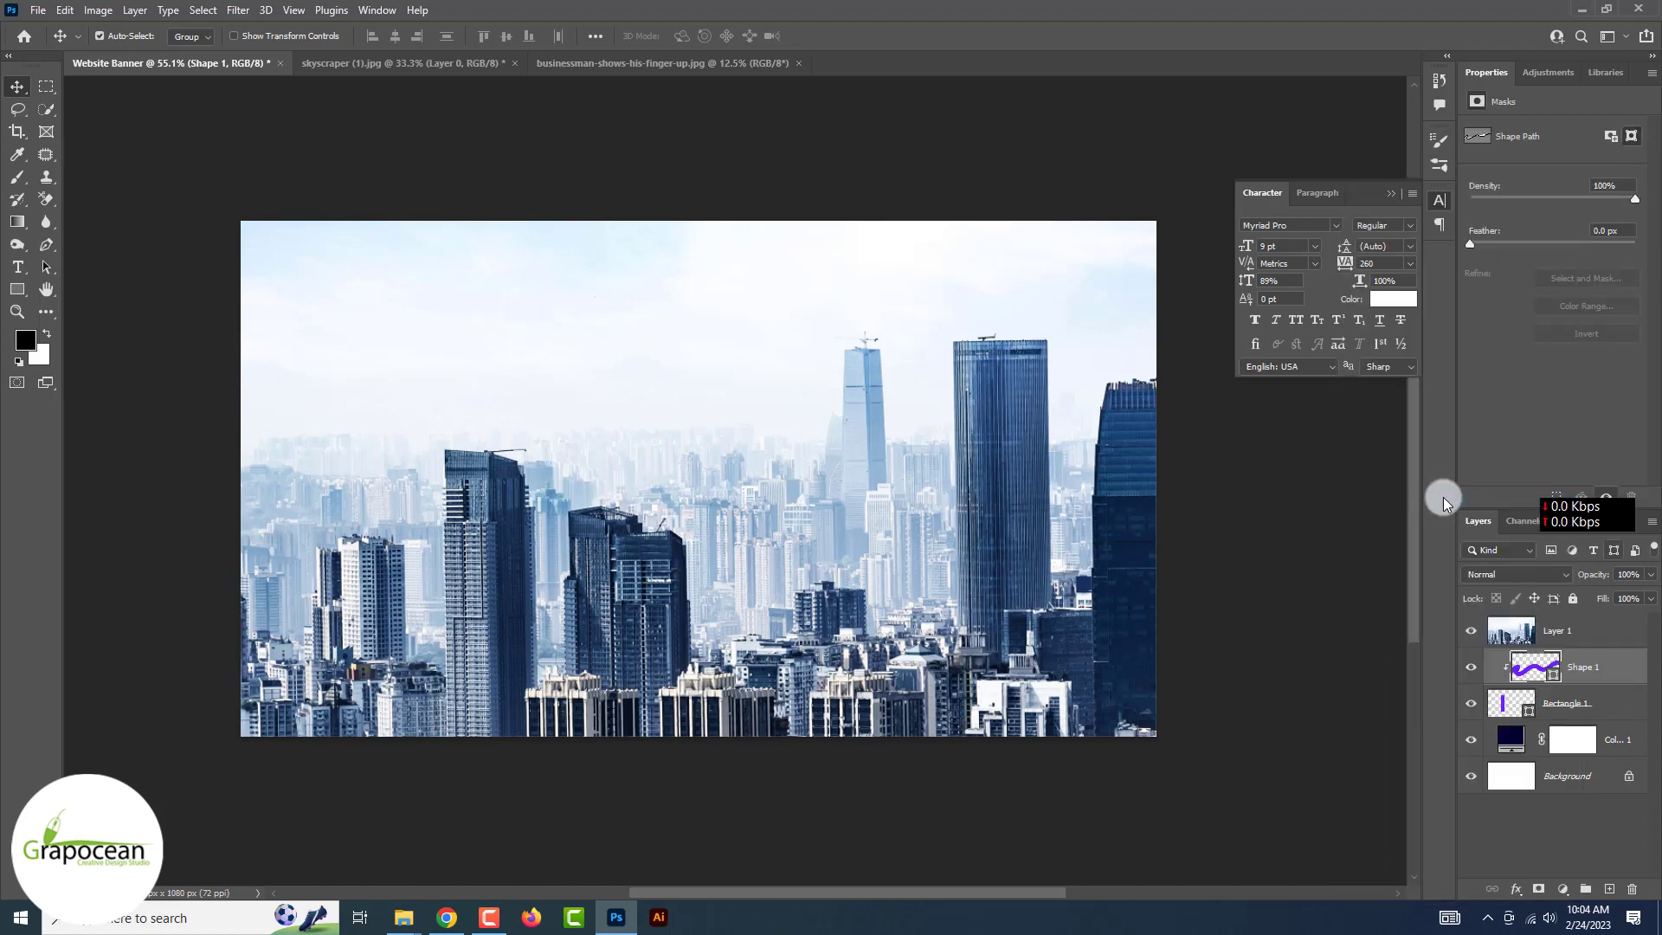
{"action": "left_click", "coordinate": [1565, 634]}
{"action": "left_click", "coordinate": [1580, 640], "text": "alt"}
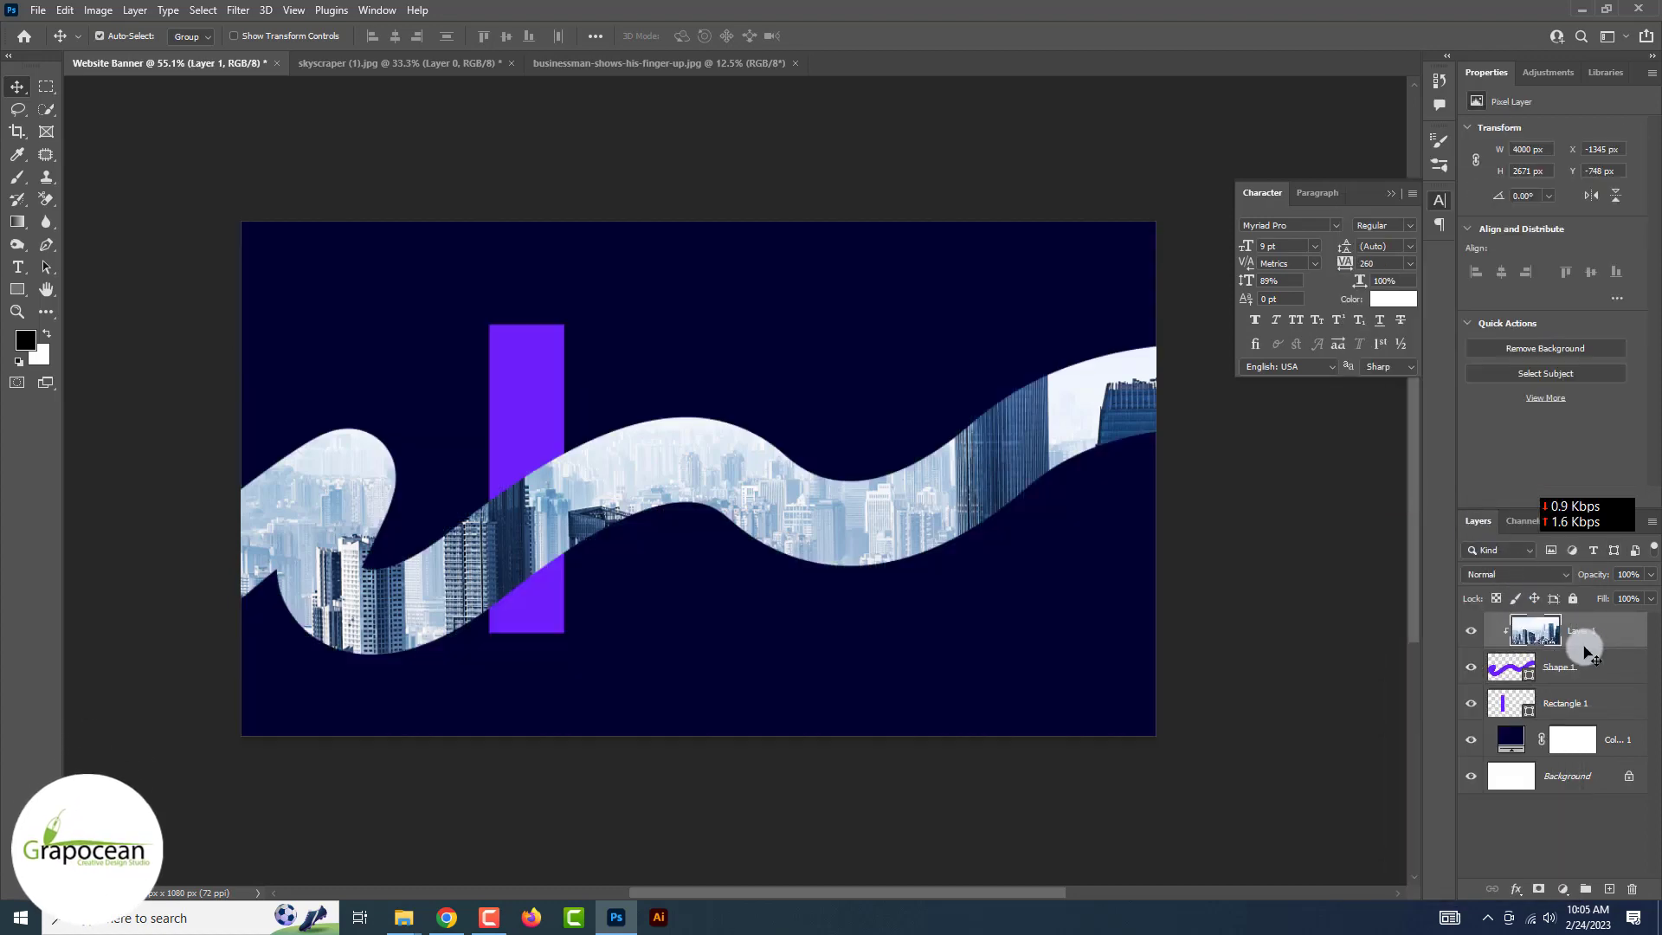
Resize and reposition the skyline photo to fit the wave, then commit.
{"action": "key", "text": "ctrl+minus"}
{"action": "key", "text": "ctrl+t"}
{"action": "left_click_drag", "start_coordinate": [897, 744], "coordinate": [893, 649]}
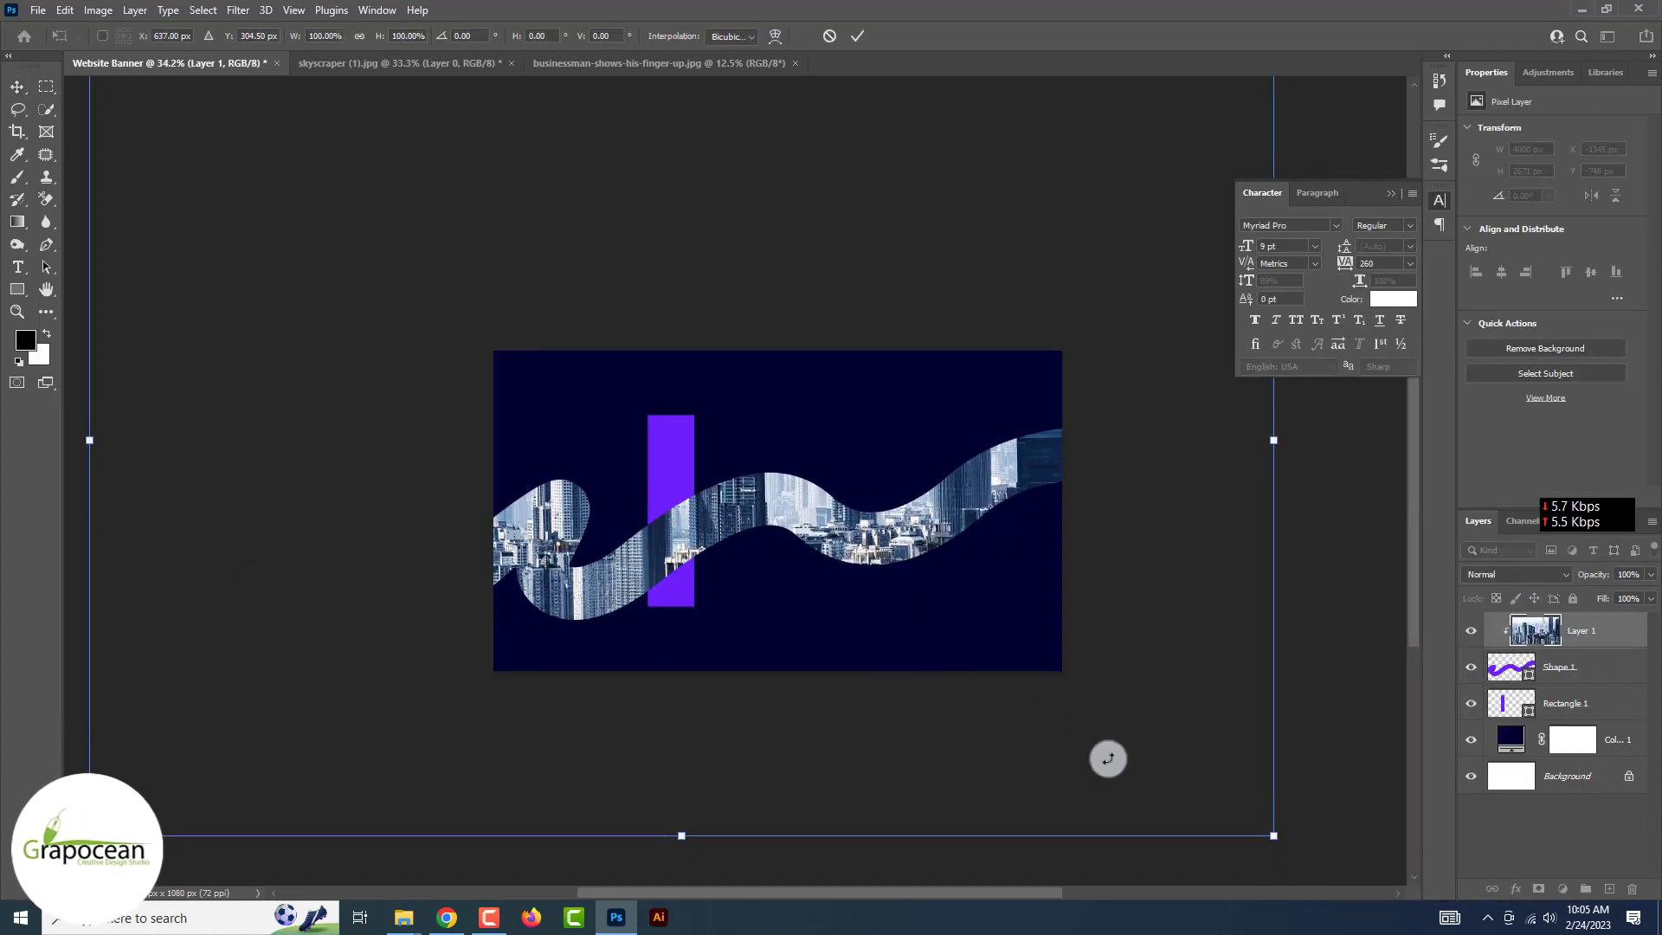
{"action": "mouse_move", "coordinate": [1273, 817]}
{"action": "left_mouse_down"}
{"action": "mouse_move", "coordinate": [901, 579]}
{"action": "mouse_move", "coordinate": [1105, 742]}
{"action": "mouse_move", "coordinate": [1103, 717]}
{"action": "left_mouse_up"}
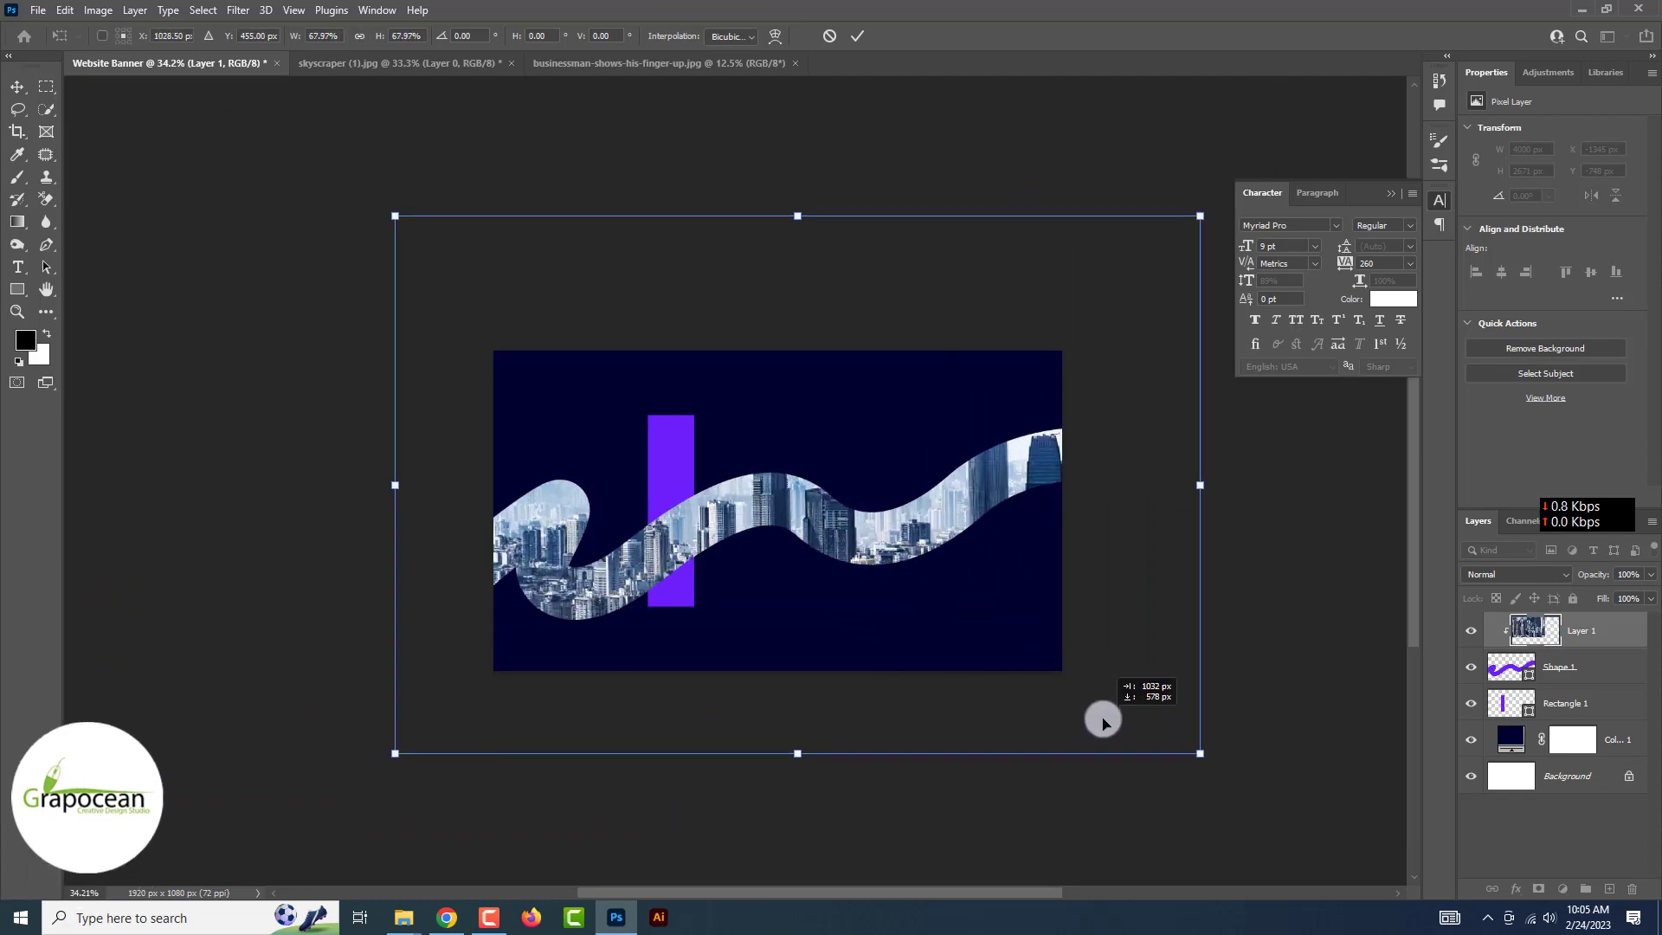
{"action": "left_click", "coordinate": [852, 35]}
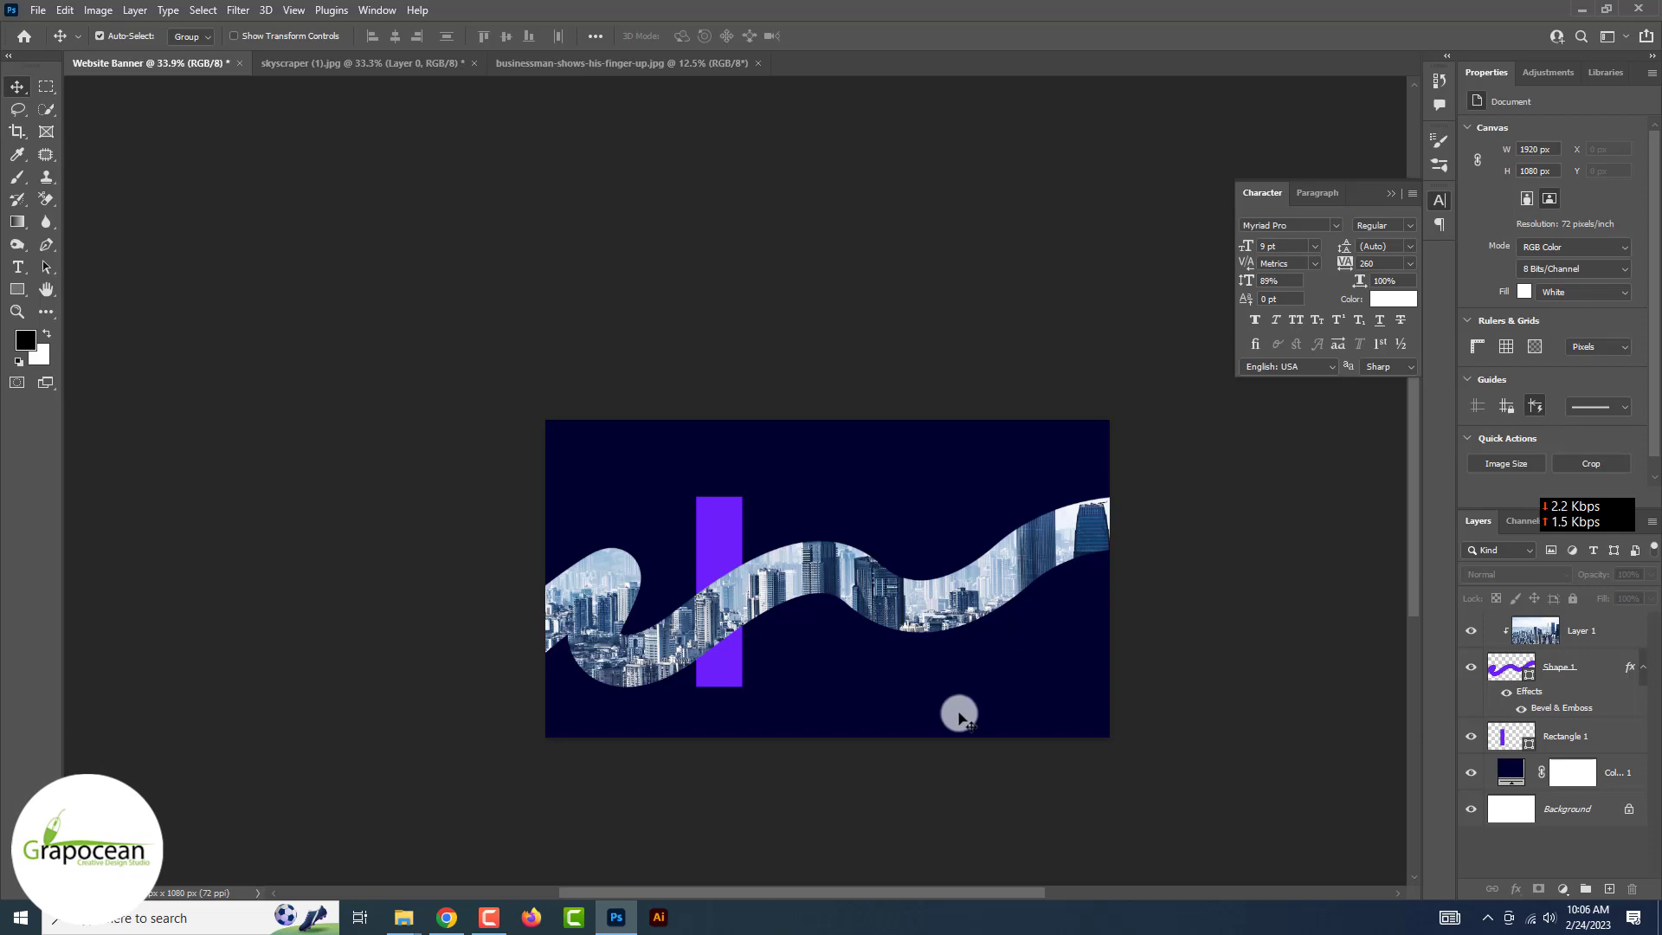
Select the businessman in his photo with Select Subject and inspect the selection.
{"action": "left_click", "coordinate": [603, 64]}
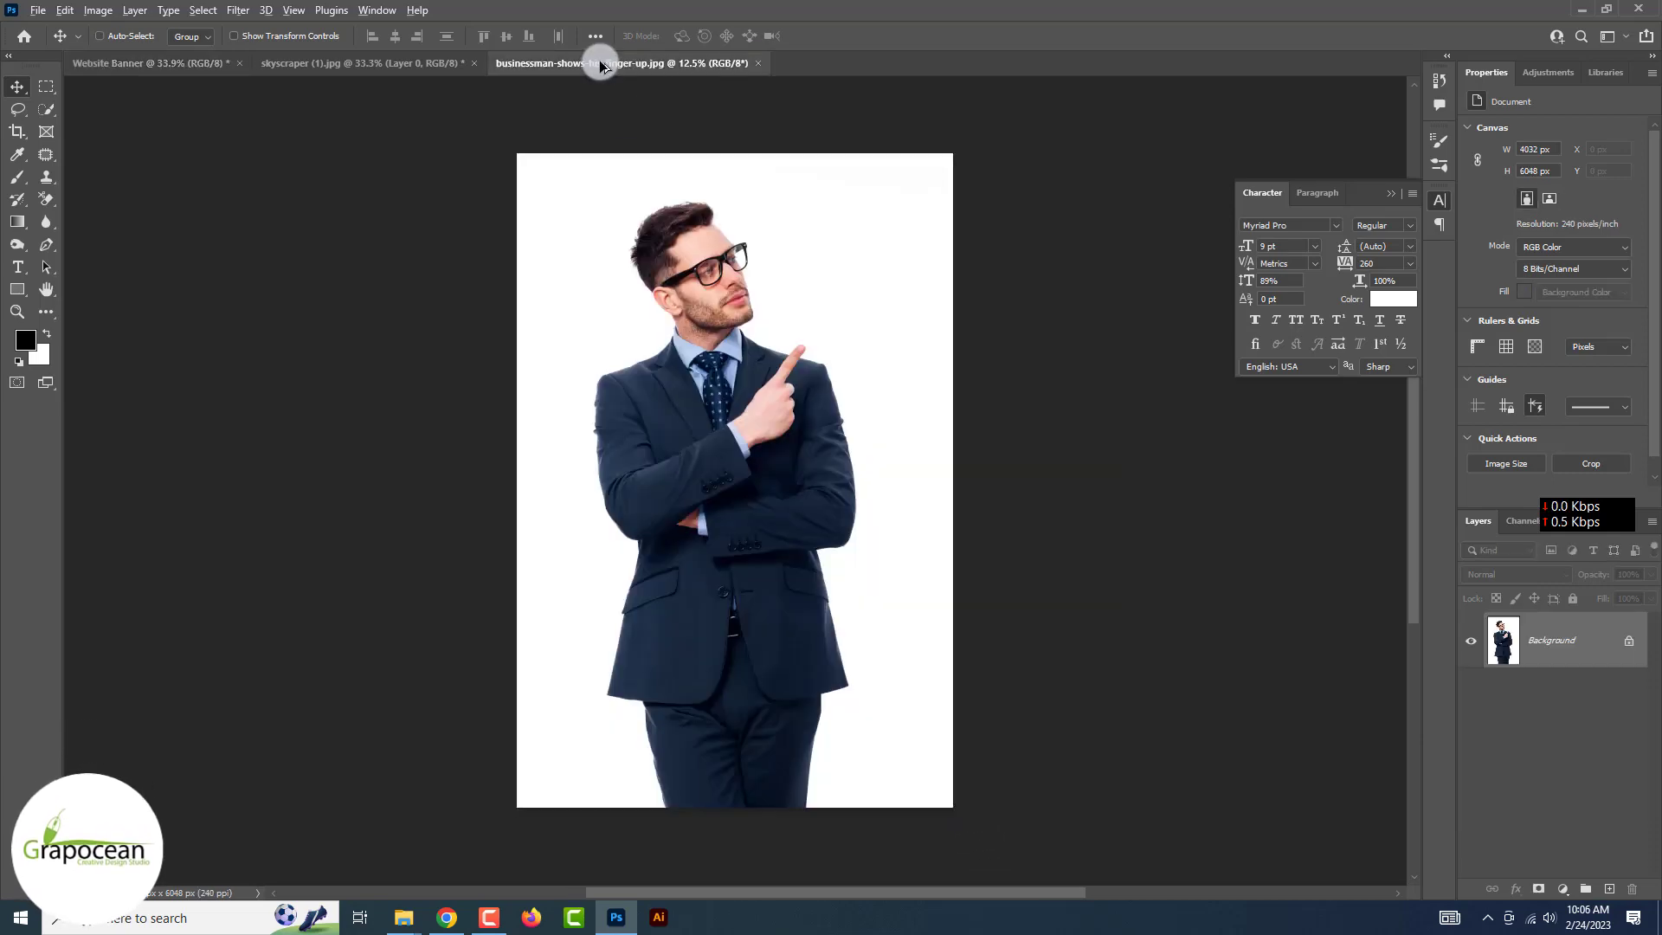
{"action": "key", "text": "ctrl+plus"}
{"action": "key", "text": "ctrl+minus"}
{"action": "left_click", "coordinate": [207, 11]}
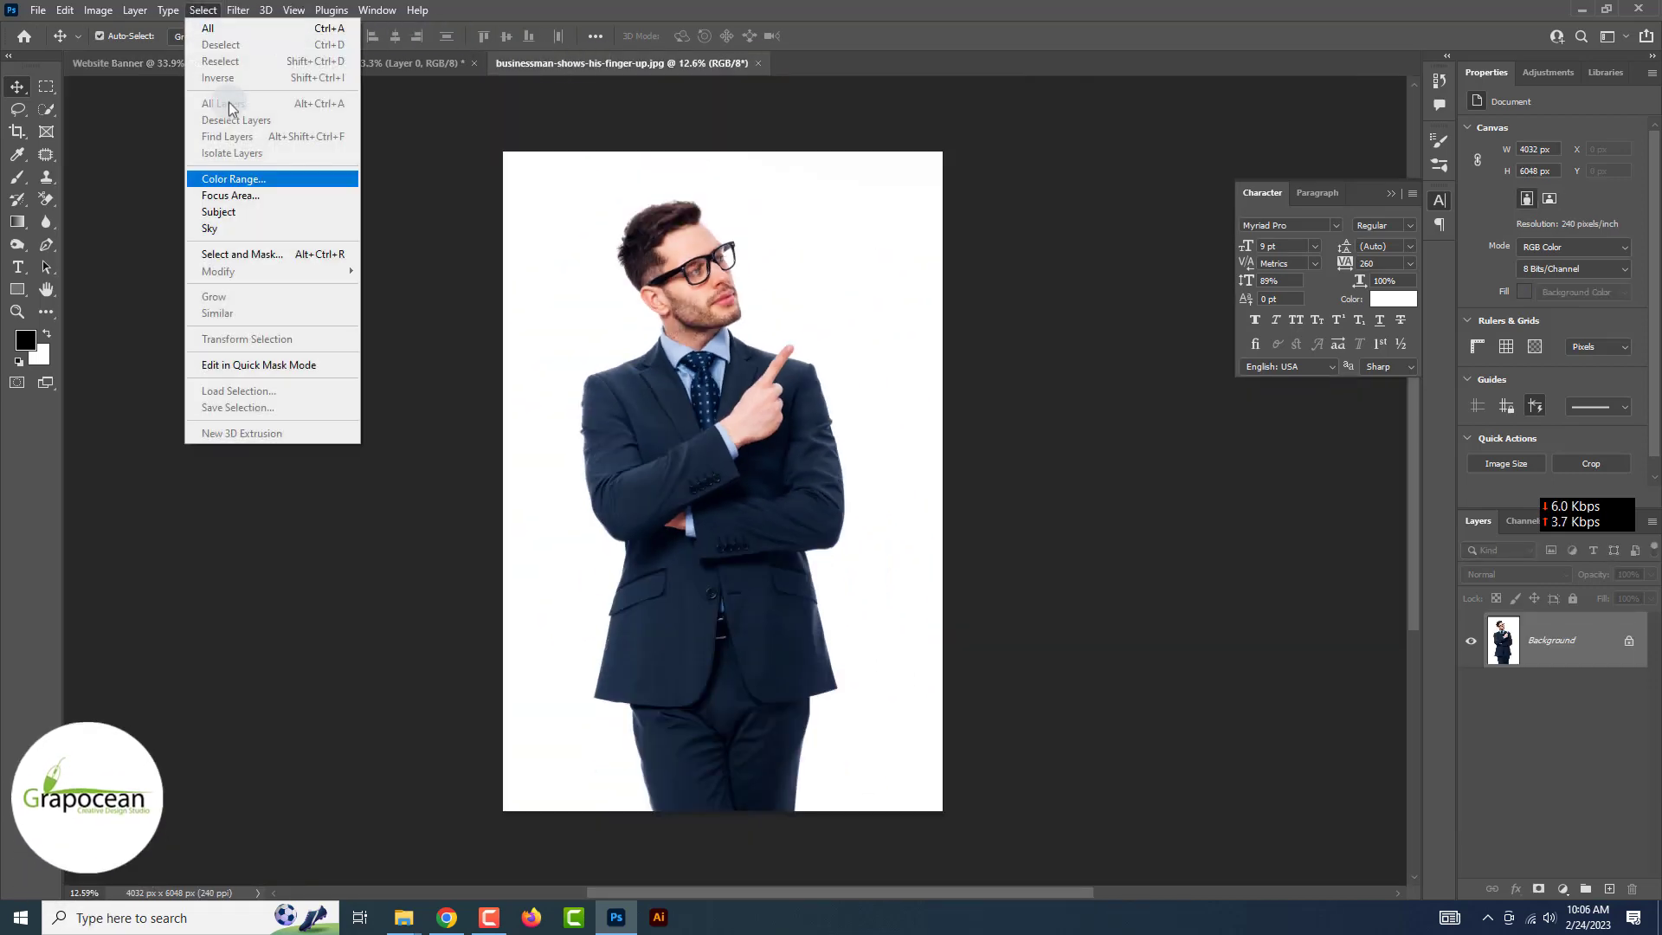
{"action": "left_click", "coordinate": [256, 212]}
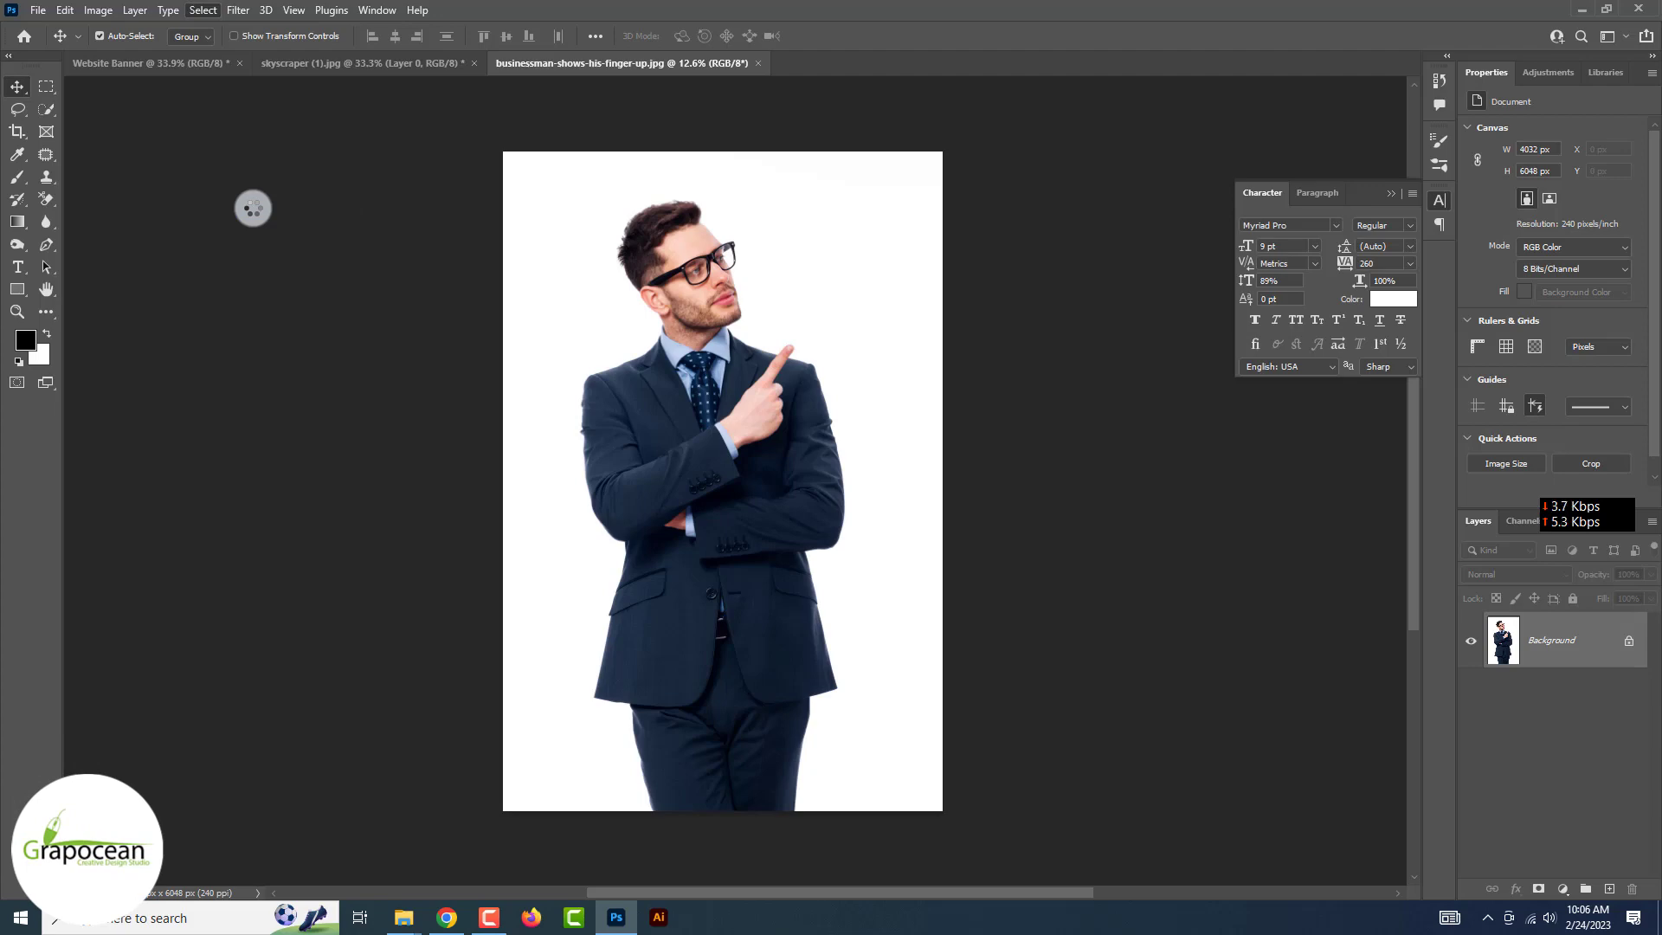
{"action": "key", "text": "ctrl+plus"}
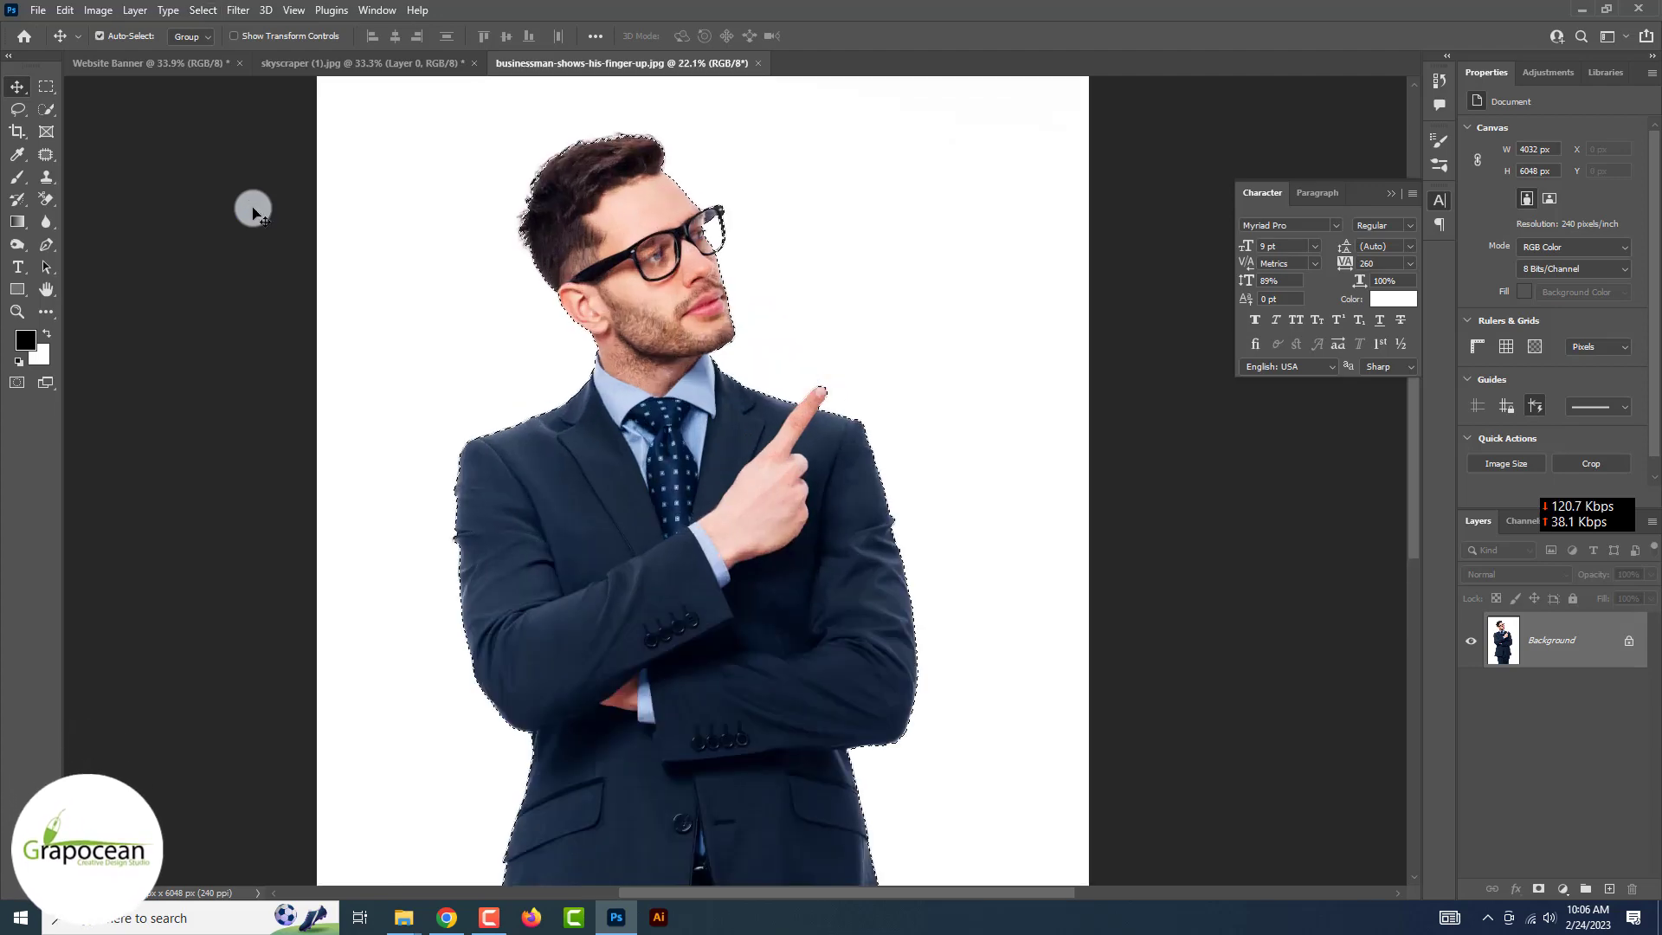
{"action": "scroll", "coordinate": [252, 206], "scroll_direction": "down", "scroll_amount": 3}
{"action": "scroll", "coordinate": [252, 206], "scroll_direction": "down", "scroll_amount": 3}
{"action": "scroll", "coordinate": [251, 206], "scroll_direction": "up", "scroll_amount": 5}
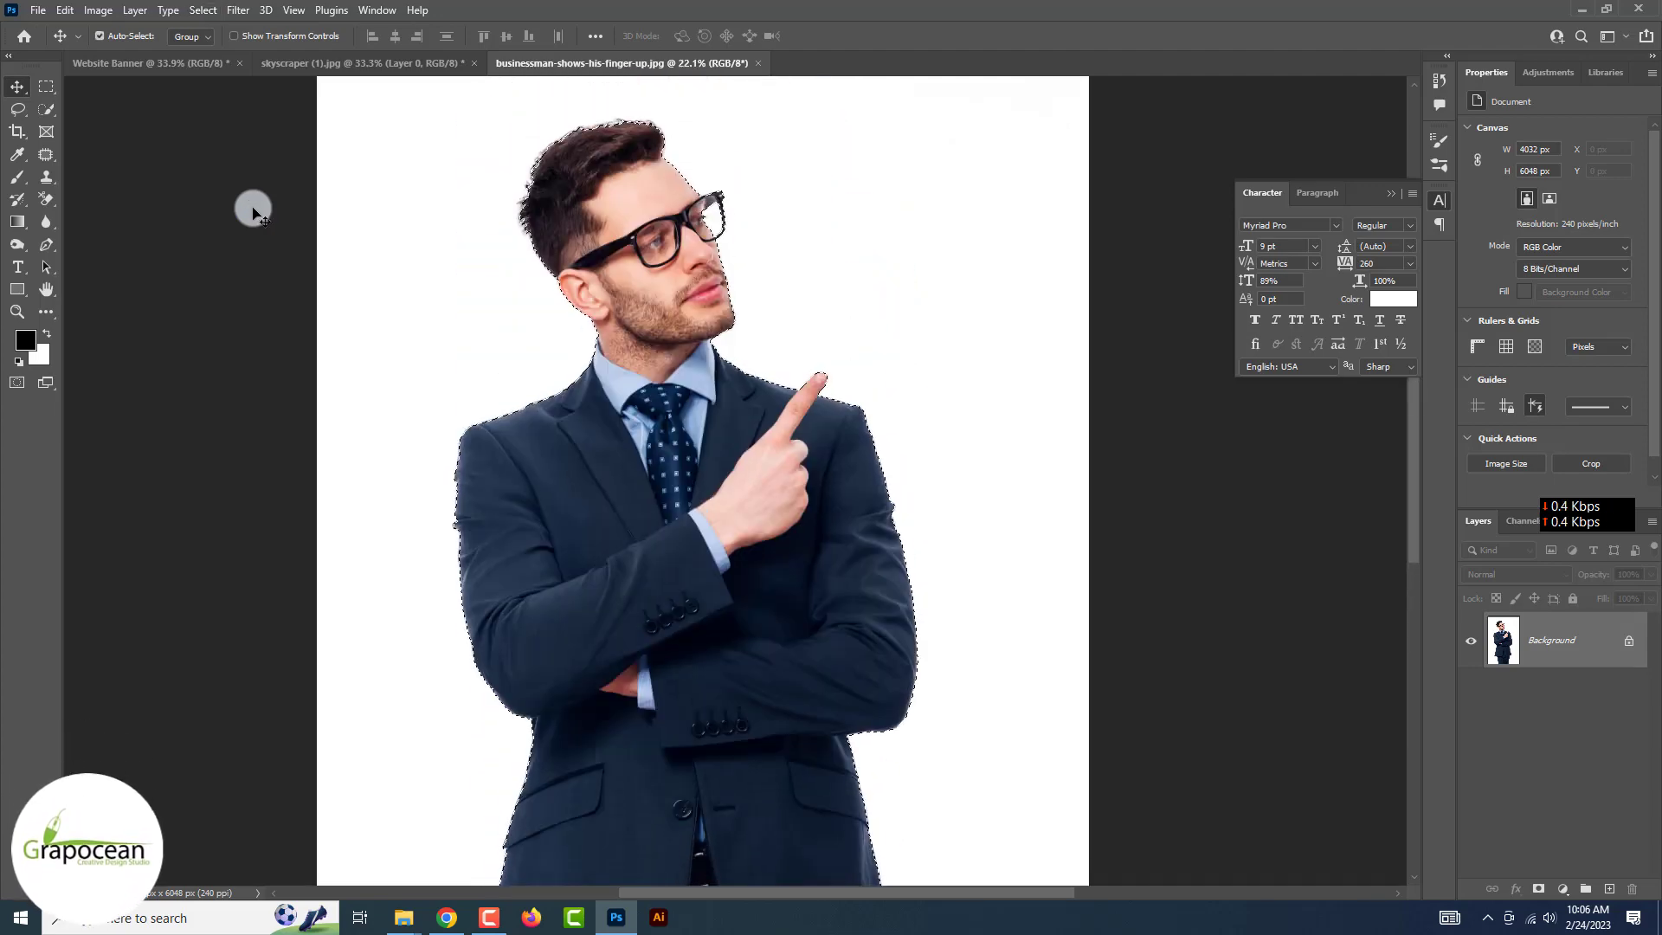
{"action": "scroll", "coordinate": [252, 206], "scroll_direction": "up", "scroll_amount": 5}
{"action": "scroll", "coordinate": [251, 206], "scroll_direction": "up", "scroll_amount": 1}
{"action": "scroll", "coordinate": [252, 206], "scroll_direction": "up", "scroll_amount": 3}
{"action": "scroll", "coordinate": [251, 206], "scroll_direction": "up", "scroll_amount": 3}
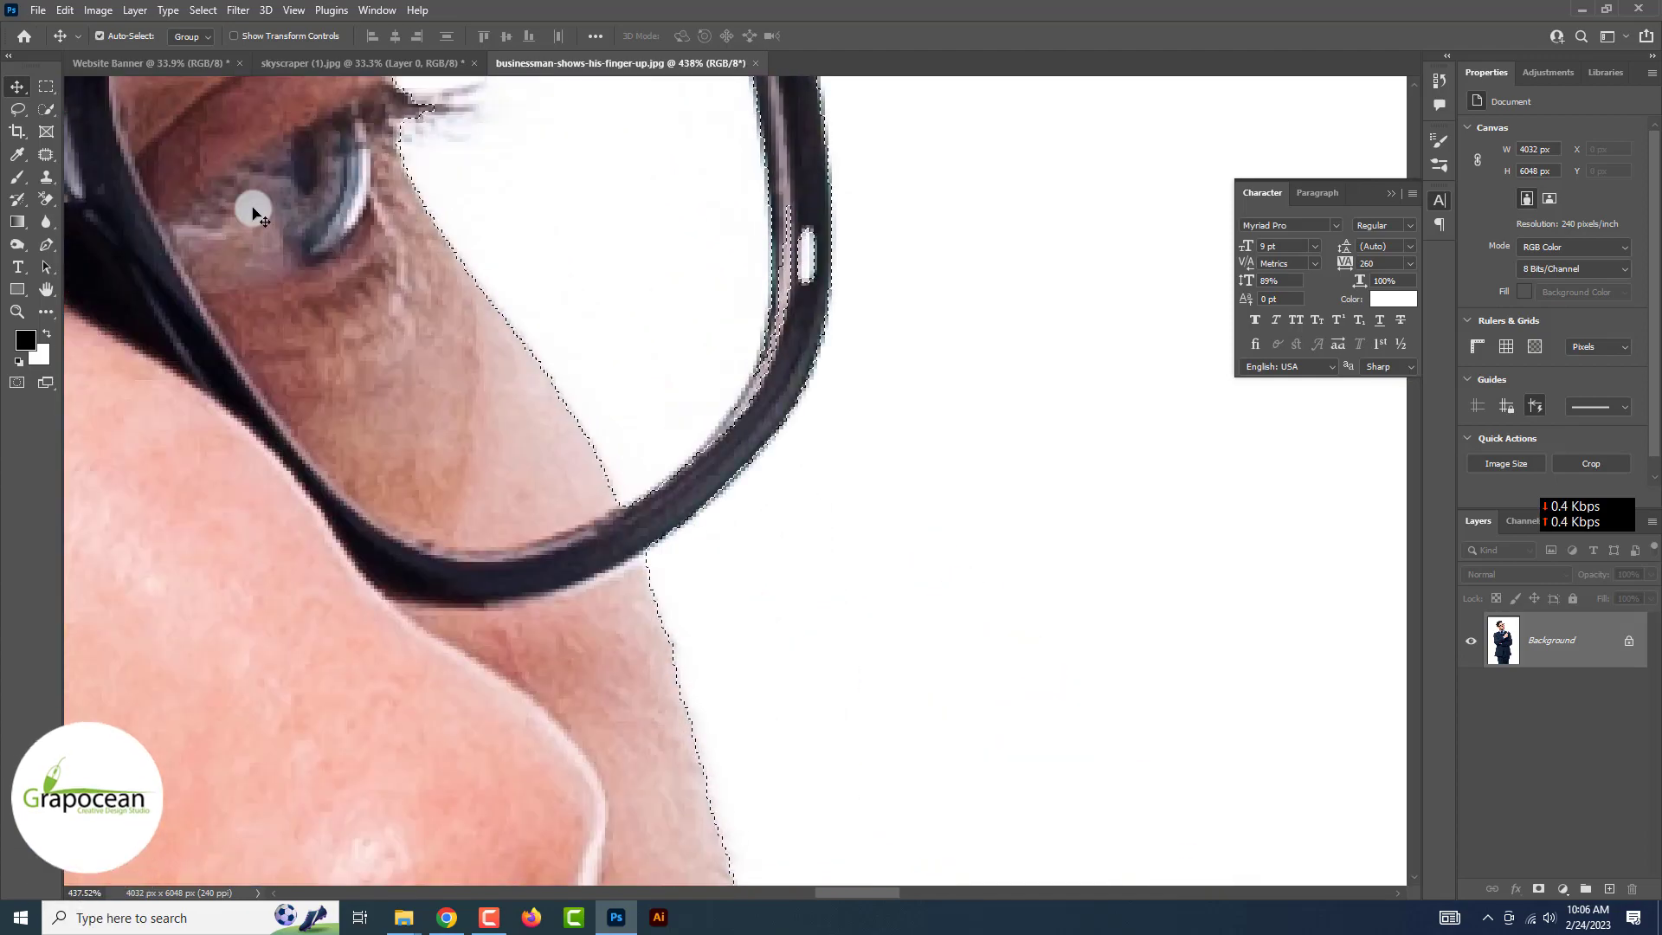
{"action": "scroll", "coordinate": [251, 206], "scroll_direction": "up", "scroll_amount": 3}
{"action": "scroll", "coordinate": [253, 208], "scroll_direction": "down", "scroll_amount": 6}
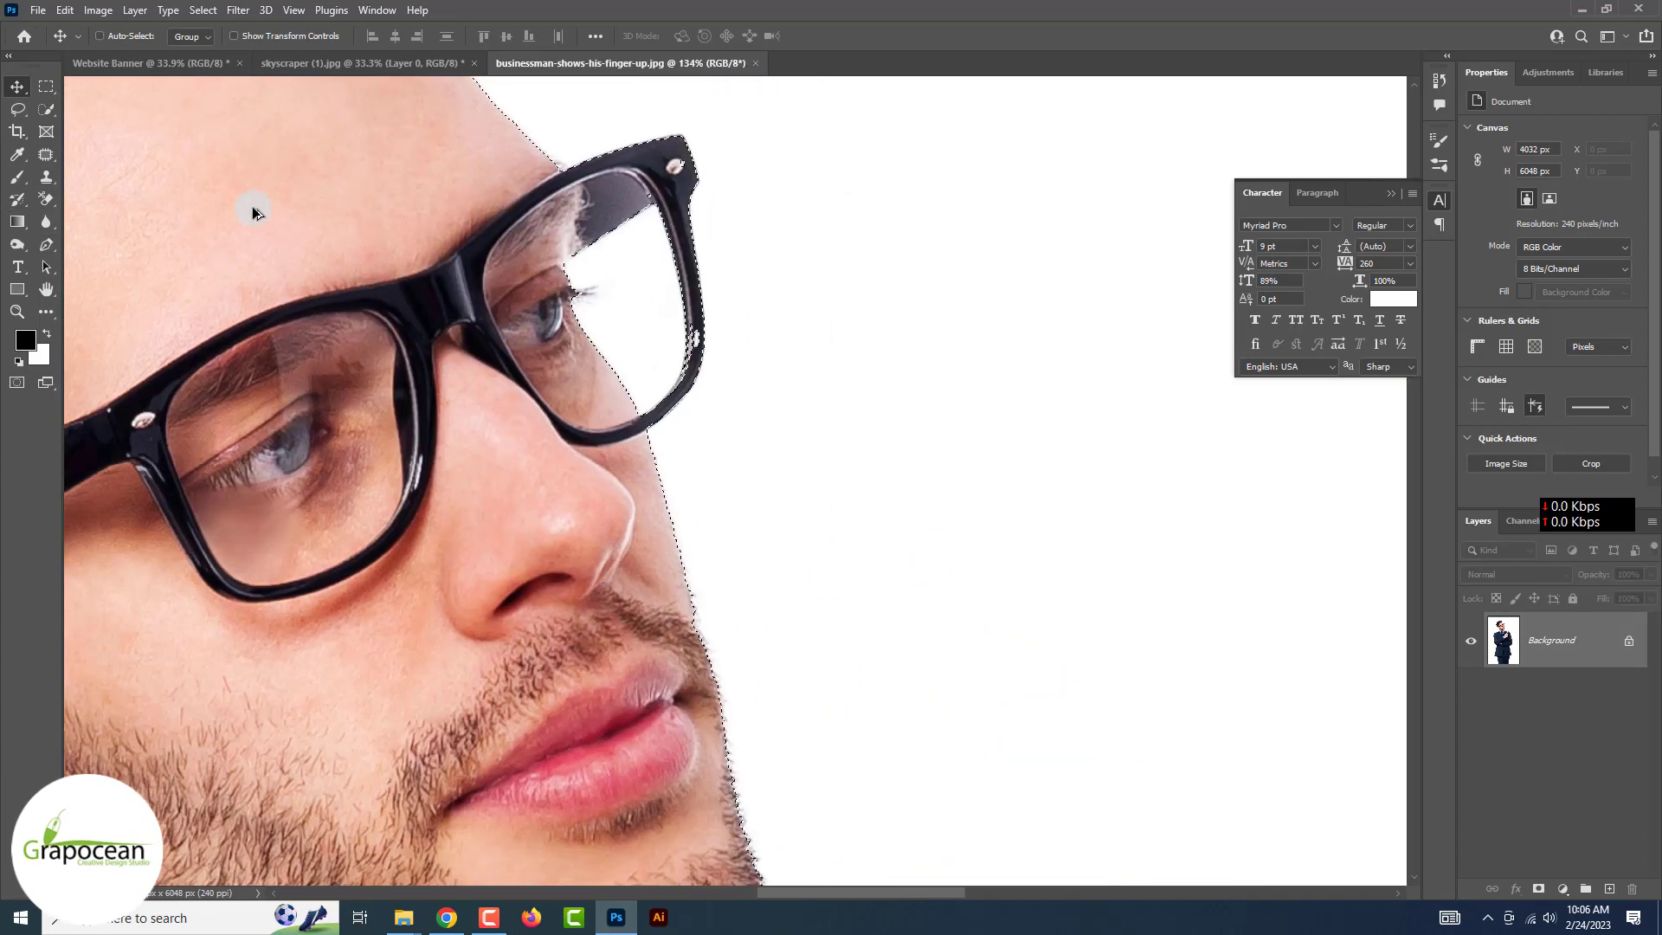
{"action": "scroll", "coordinate": [251, 206], "scroll_direction": "down", "scroll_amount": 2}
{"action": "scroll", "coordinate": [252, 206], "scroll_direction": "down", "scroll_amount": 5}
{"action": "scroll", "coordinate": [243, 169], "scroll_direction": "down", "scroll_amount": 1}
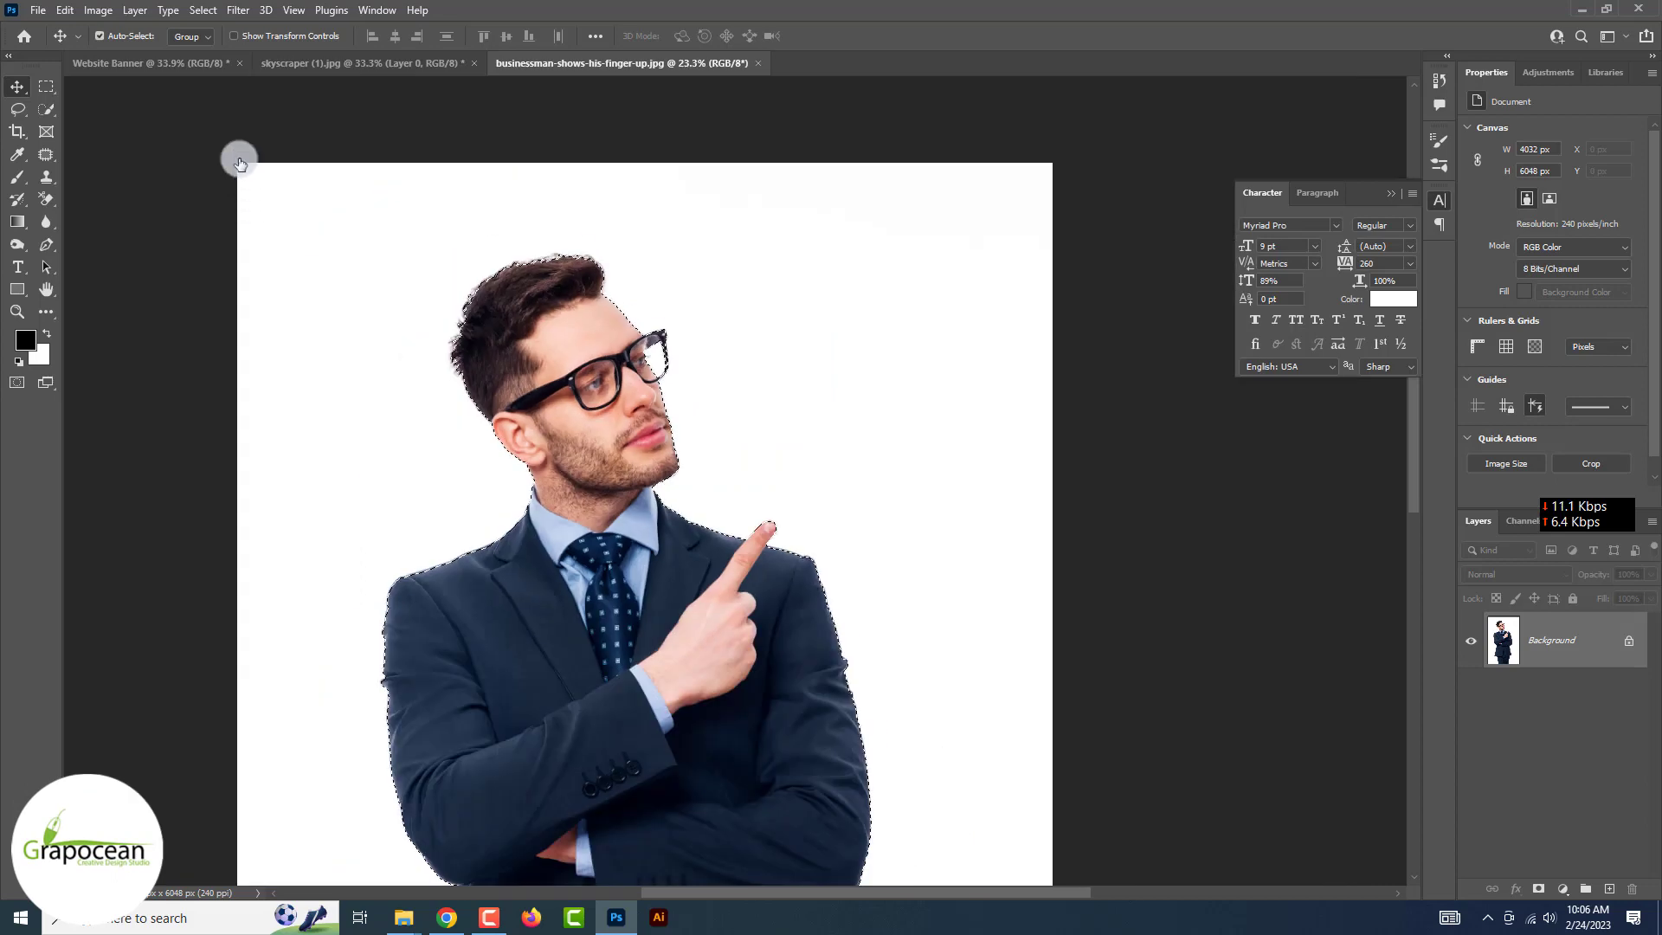
Refine the hair edges in Select and Mask, outputting a masked new layer.
{"action": "left_click", "coordinate": [198, 12]}
{"action": "left_click", "coordinate": [286, 249]}
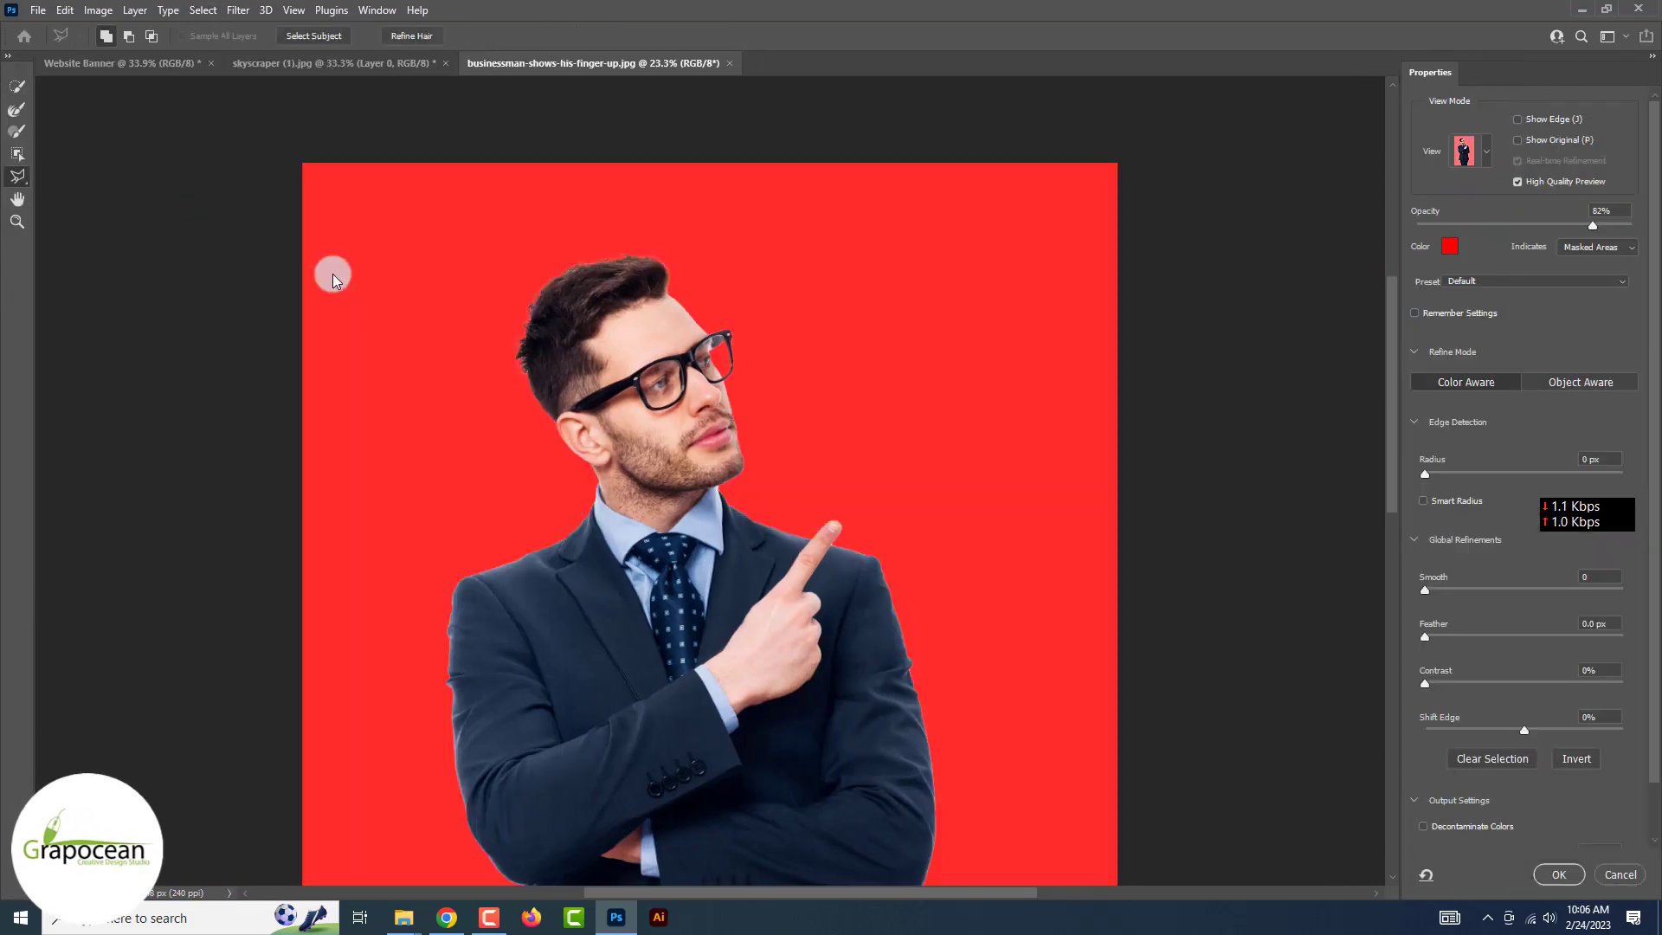
{"action": "scroll", "coordinate": [566, 278], "scroll_direction": "up", "scroll_amount": 2}
{"action": "scroll", "coordinate": [630, 274], "scroll_direction": "up", "scroll_amount": 1}
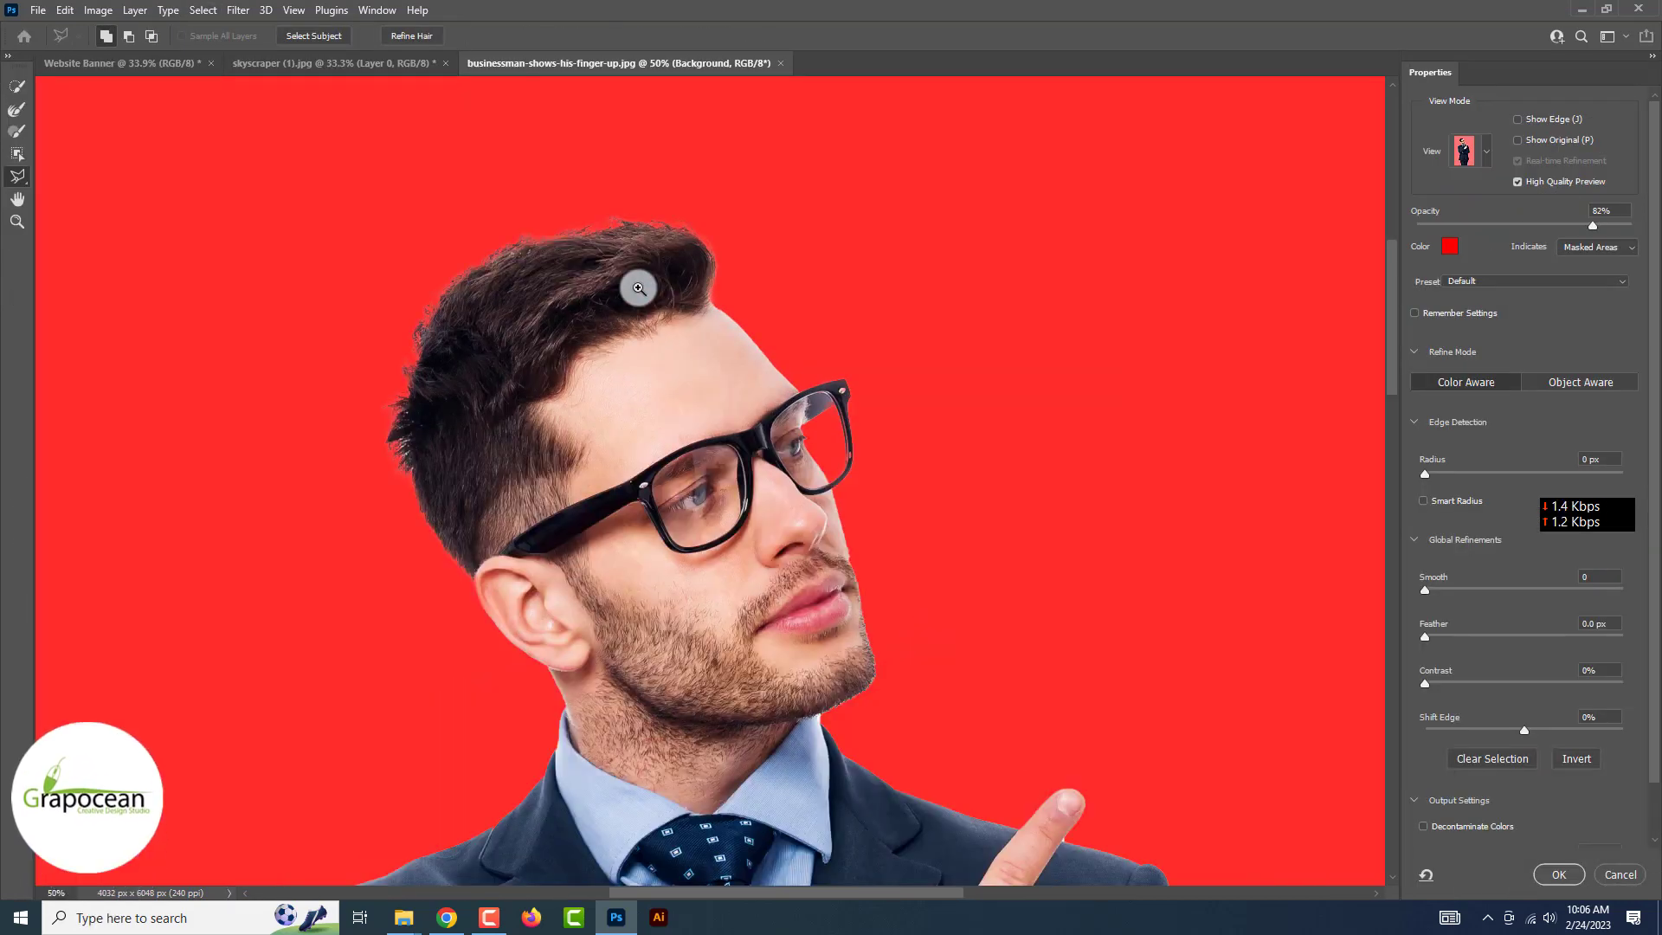
{"action": "scroll", "coordinate": [638, 282], "scroll_direction": "up", "scroll_amount": 1}
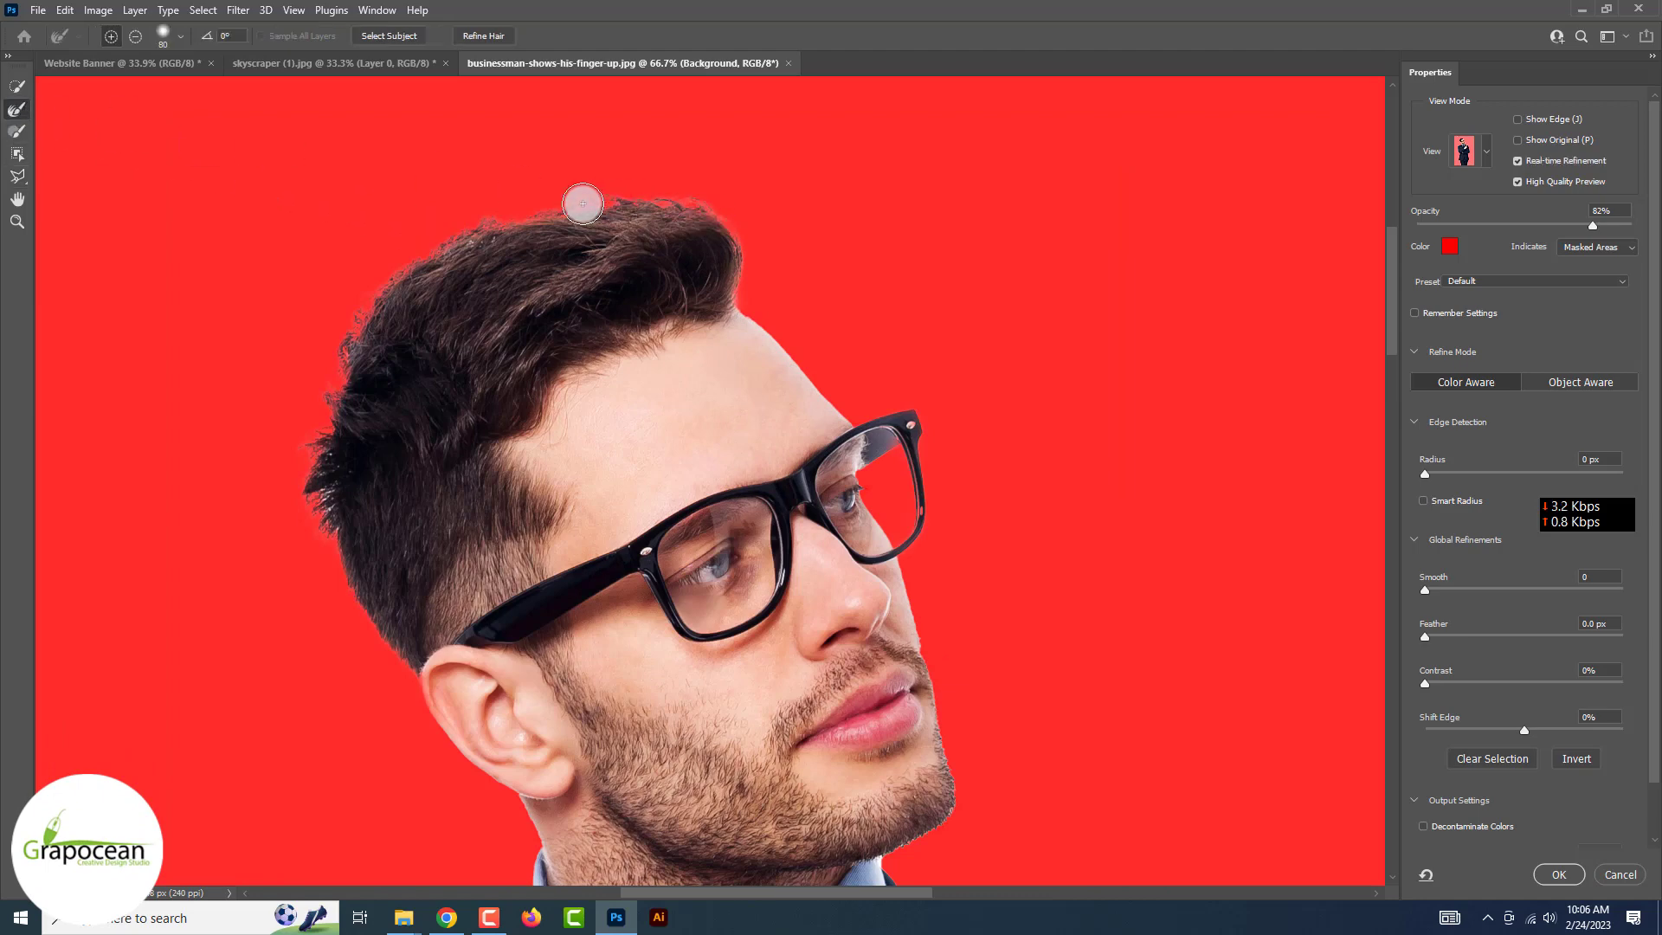
{"action": "mouse_move", "coordinate": [582, 203]}
{"action": "left_mouse_down"}
{"action": "mouse_move", "coordinate": [370, 289]}
{"action": "mouse_move", "coordinate": [321, 478]}
{"action": "left_mouse_up"}
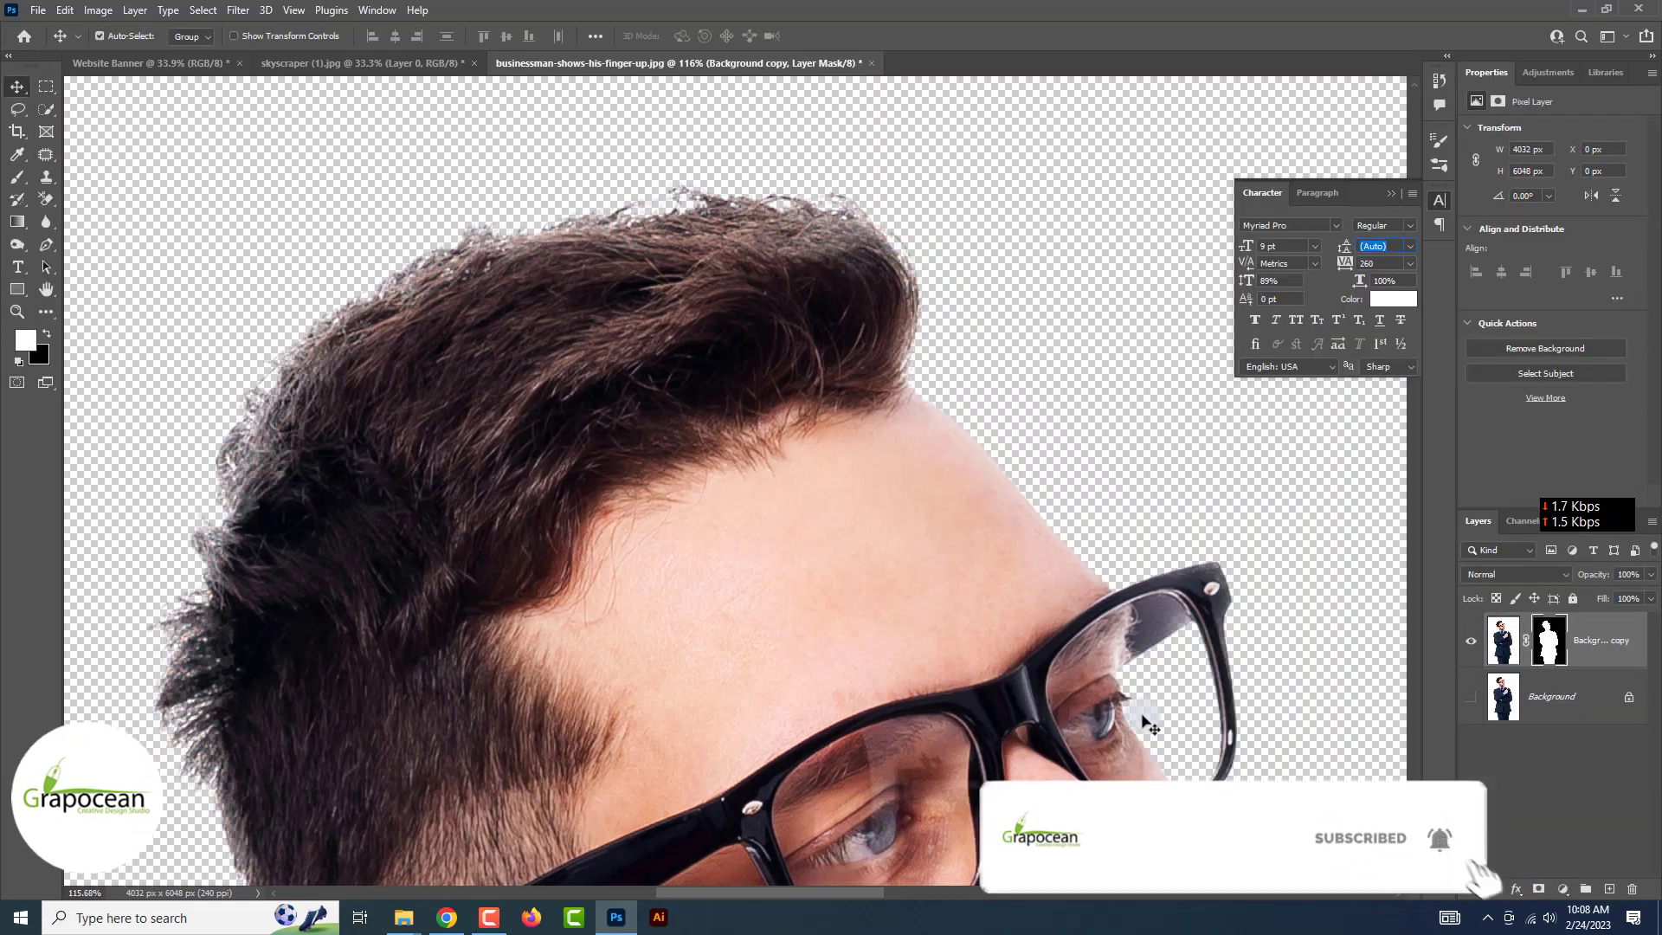
{"action": "scroll", "coordinate": [956, 438], "scroll_direction": "down", "scroll_amount": 3}
{"action": "scroll", "coordinate": [956, 437], "scroll_direction": "down", "scroll_amount": 5}
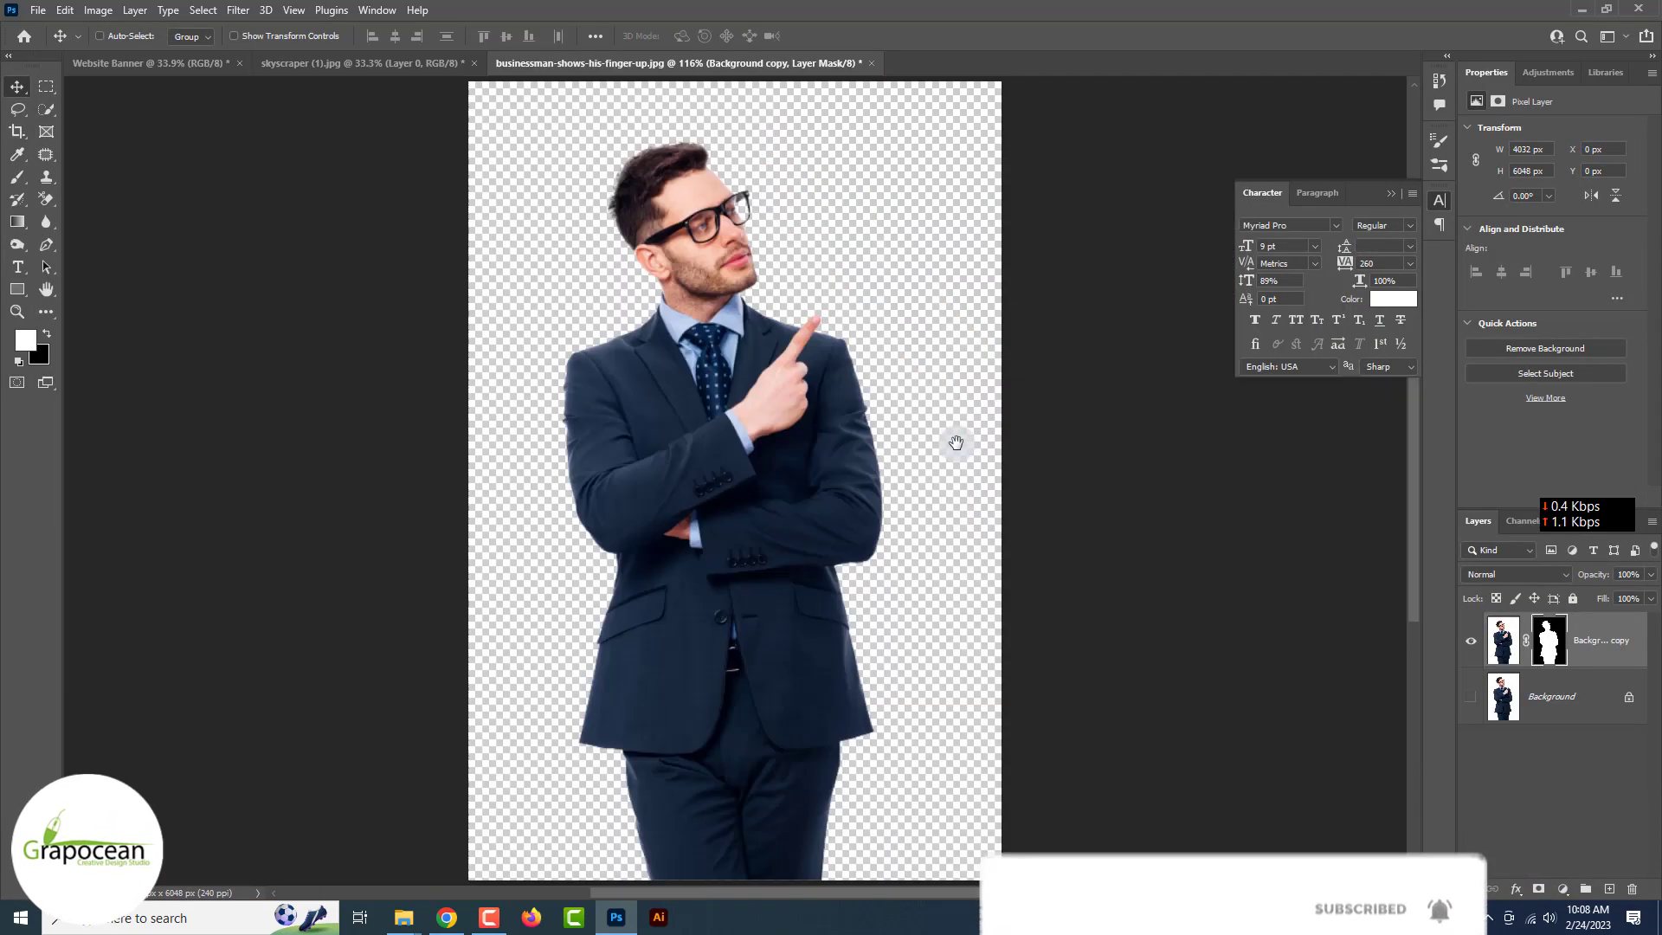
Drag the cut-out businessman into Website Banner and convert him to a smart object.
{"action": "left_click", "coordinate": [20, 83]}
{"action": "left_click_drag", "start_coordinate": [556, 166], "coordinate": [1177, 611]}
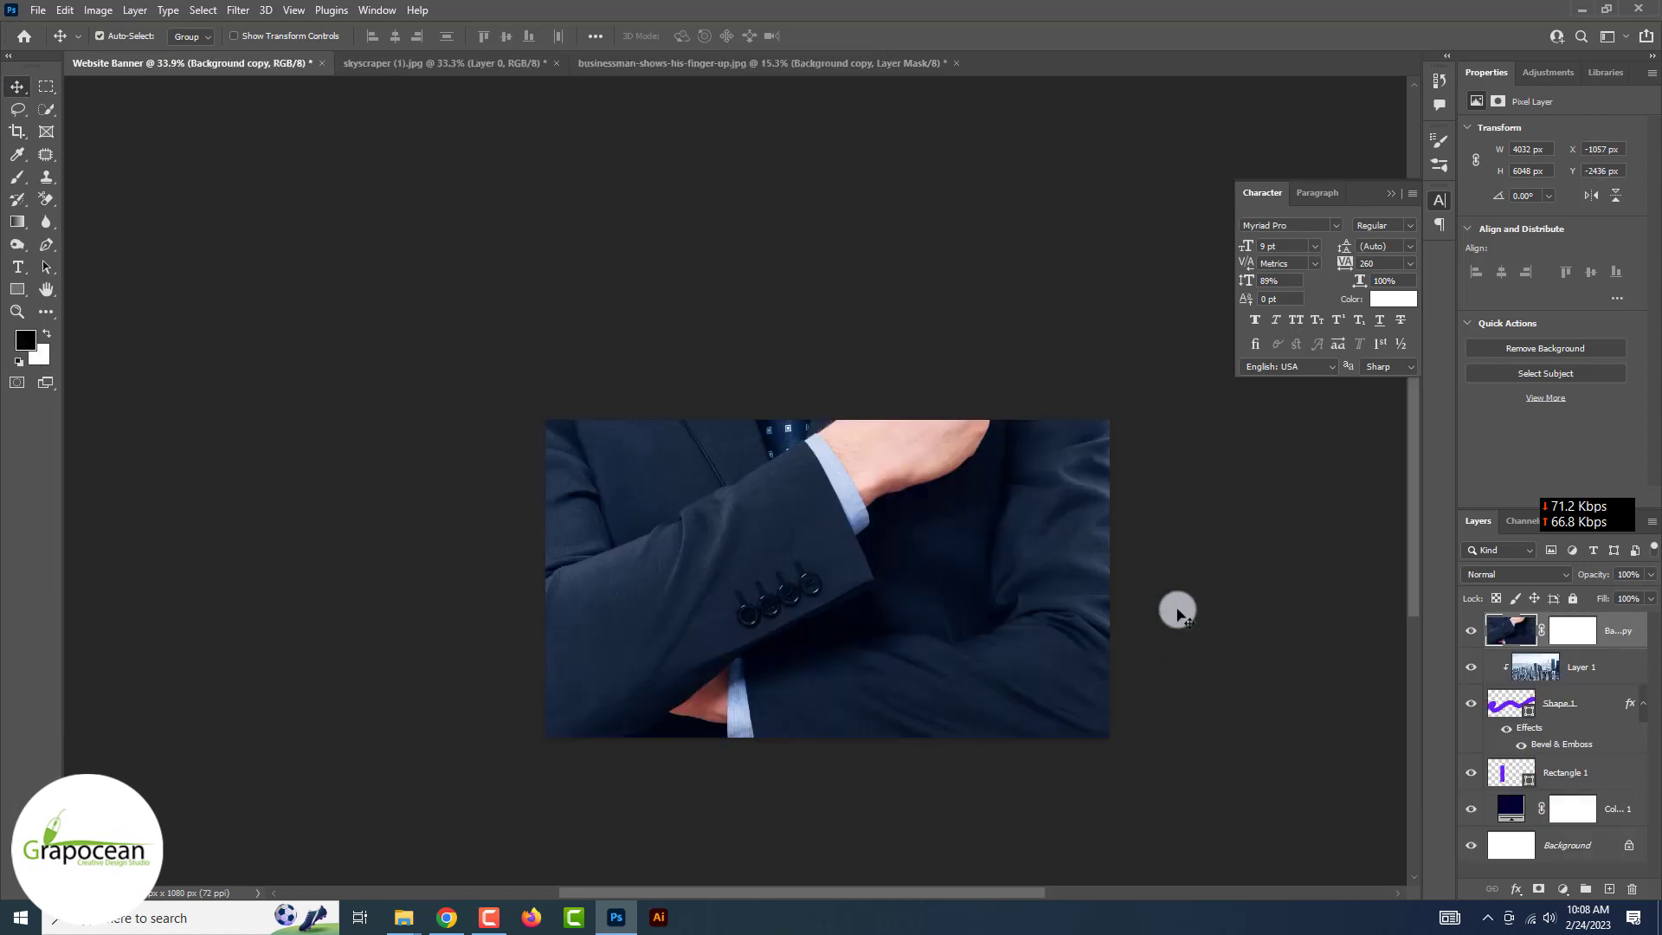
{"action": "right_click", "coordinate": [1537, 627]}
{"action": "left_click", "coordinate": [1473, 403]}
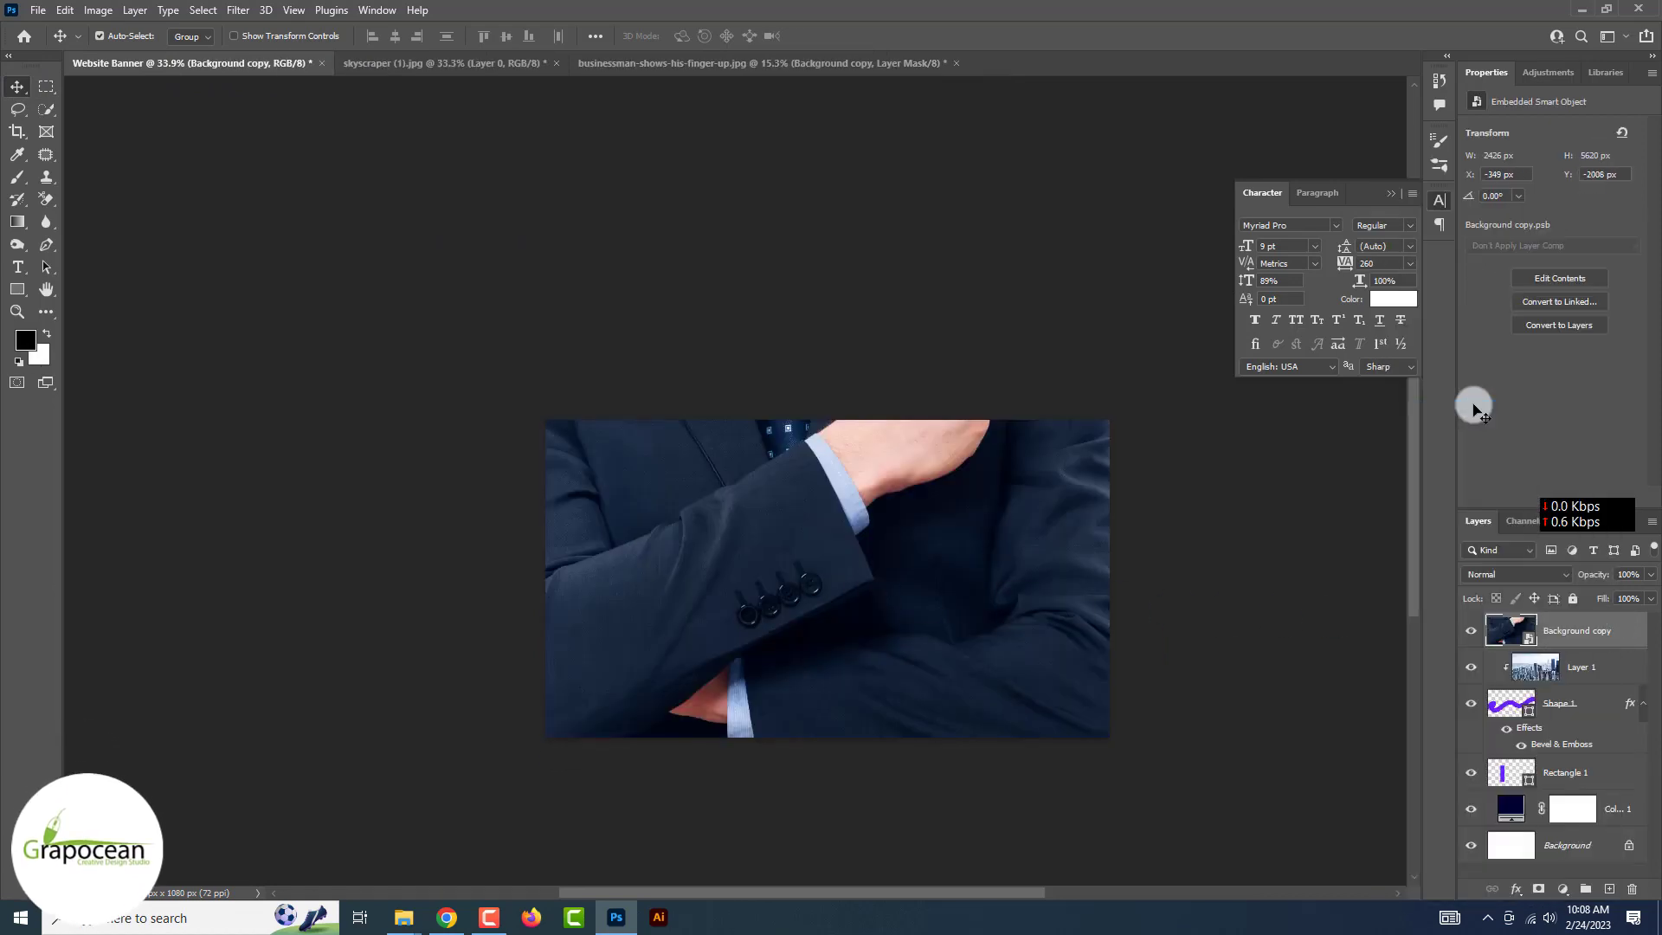
Scale the businessman down, move him left over the wave, and commit.
{"action": "key", "text": "ctrl+t"}
{"action": "scroll", "coordinate": [1172, 322], "scroll_direction": "down", "scroll_amount": 3}
{"action": "mouse_move", "coordinate": [1090, 298]}
{"action": "left_mouse_down"}
{"action": "mouse_move", "coordinate": [896, 760]}
{"action": "mouse_move", "coordinate": [1027, 614]}
{"action": "left_mouse_up"}
{"action": "left_click_drag", "start_coordinate": [1076, 520], "coordinate": [994, 638]}
{"action": "scroll", "coordinate": [988, 679], "scroll_direction": "up", "scroll_amount": 3}
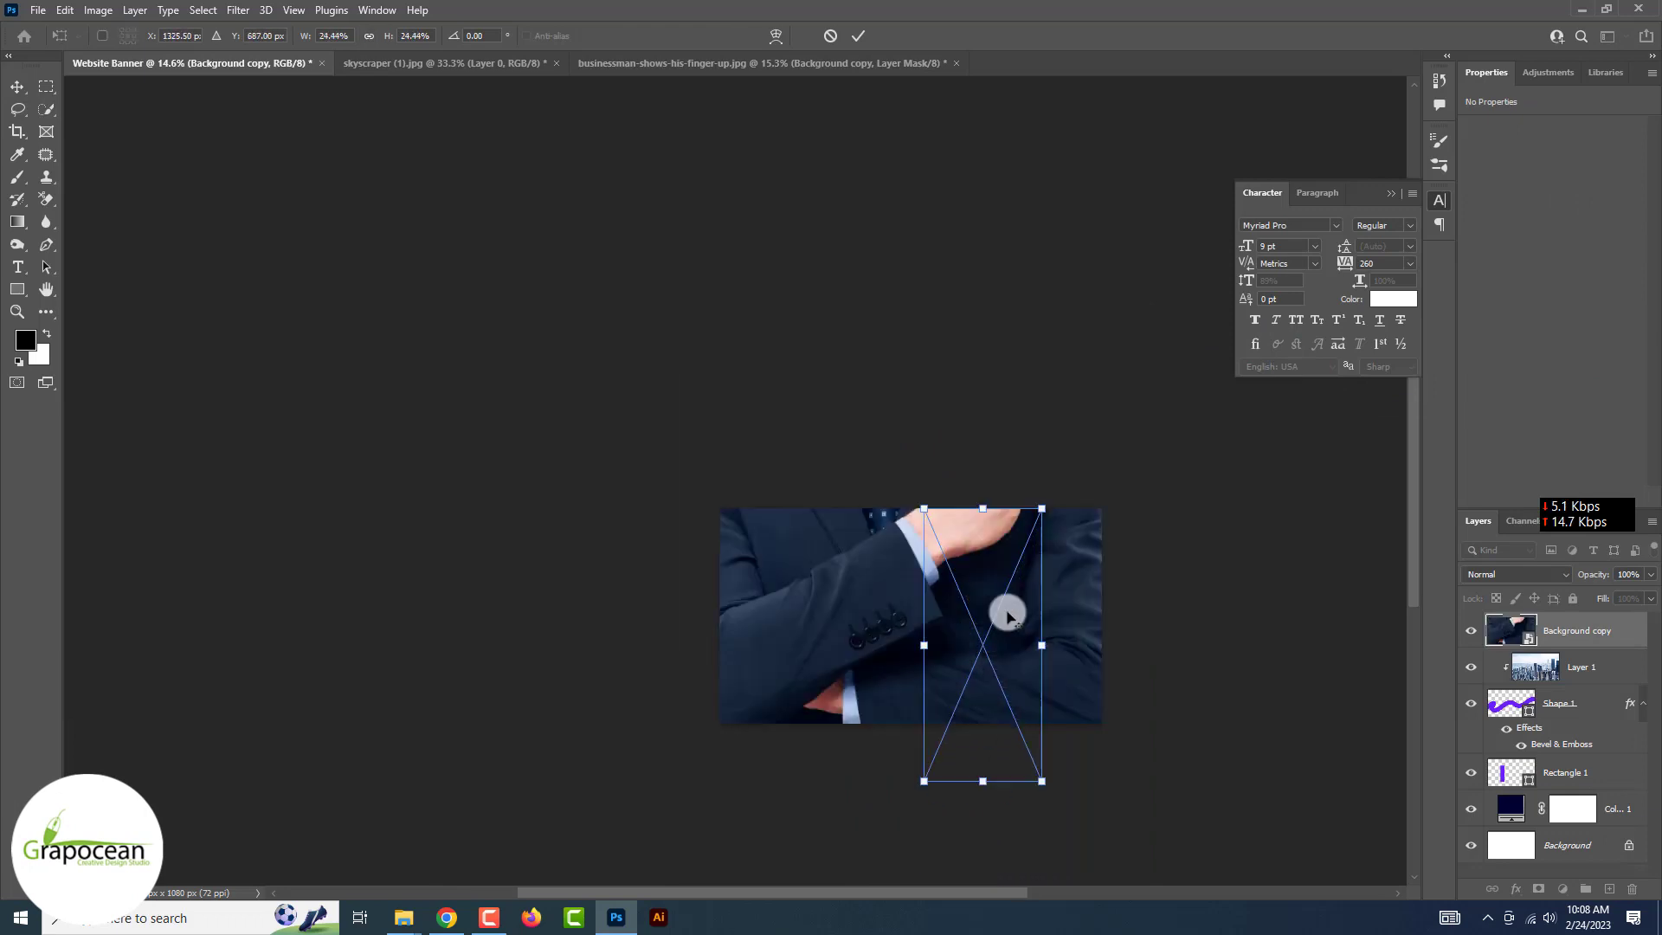
{"action": "left_click_drag", "start_coordinate": [1042, 482], "coordinate": [1042, 501]}
{"action": "left_click_drag", "start_coordinate": [1025, 598], "coordinate": [891, 582]}
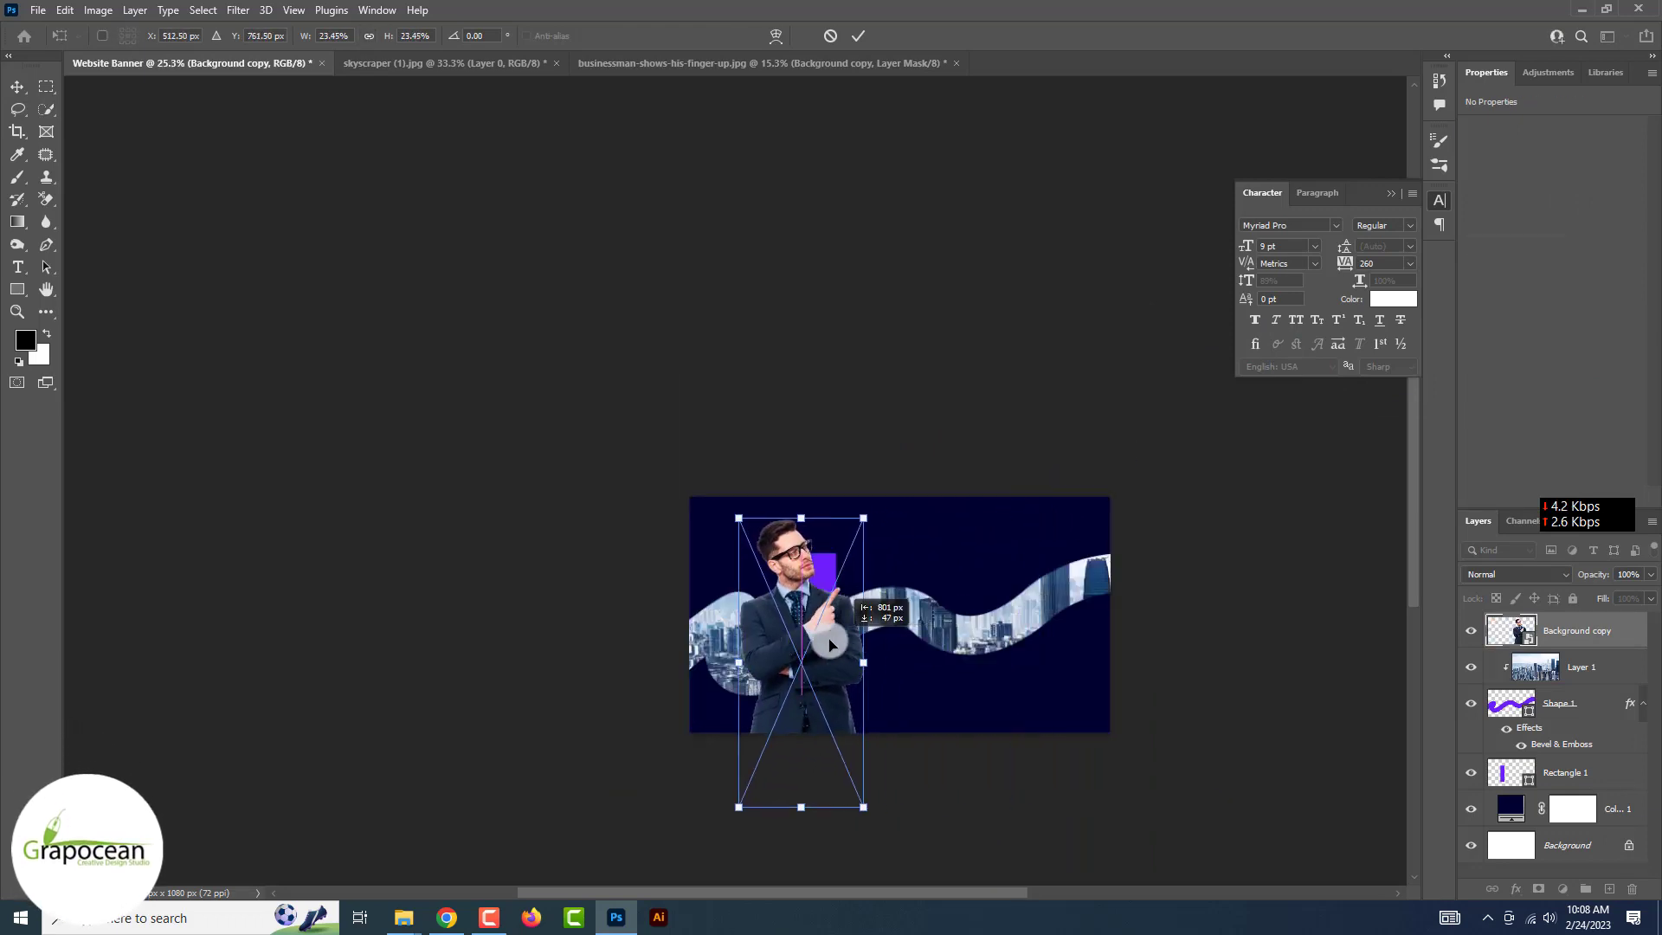
{"action": "scroll", "coordinate": [887, 560], "scroll_direction": "up", "scroll_amount": 3}
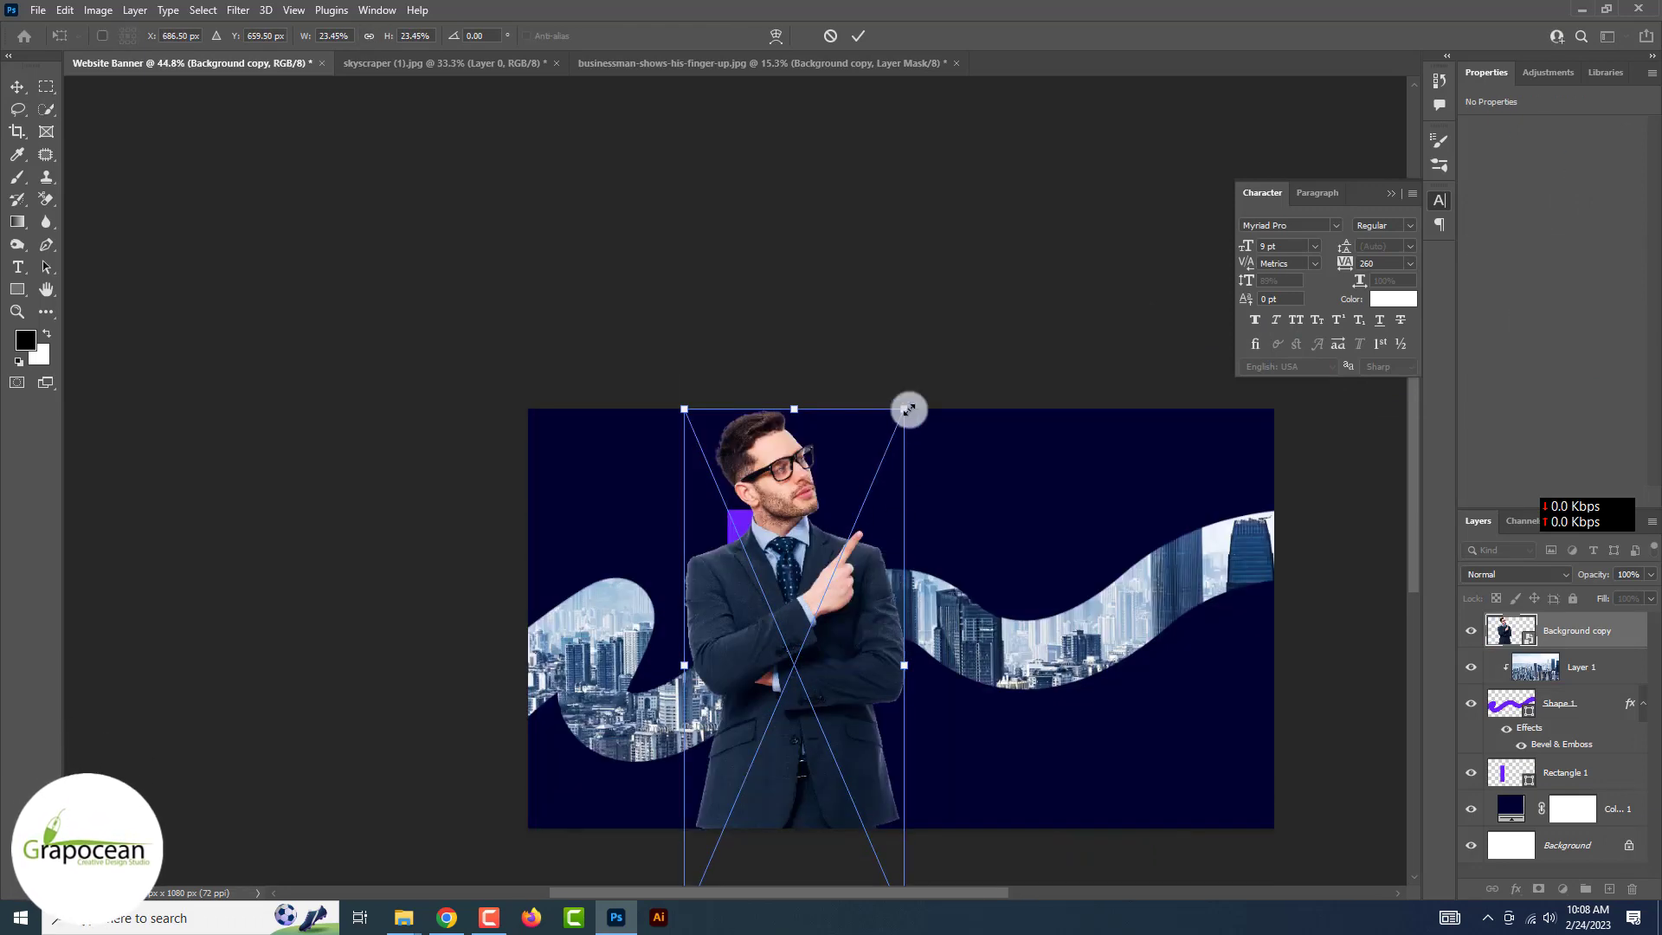
{"action": "left_click", "coordinate": [857, 36]}
{"action": "key", "text": "ctrl+plus"}
{"action": "scroll", "coordinate": [790, 285], "scroll_direction": "up", "scroll_amount": 1}
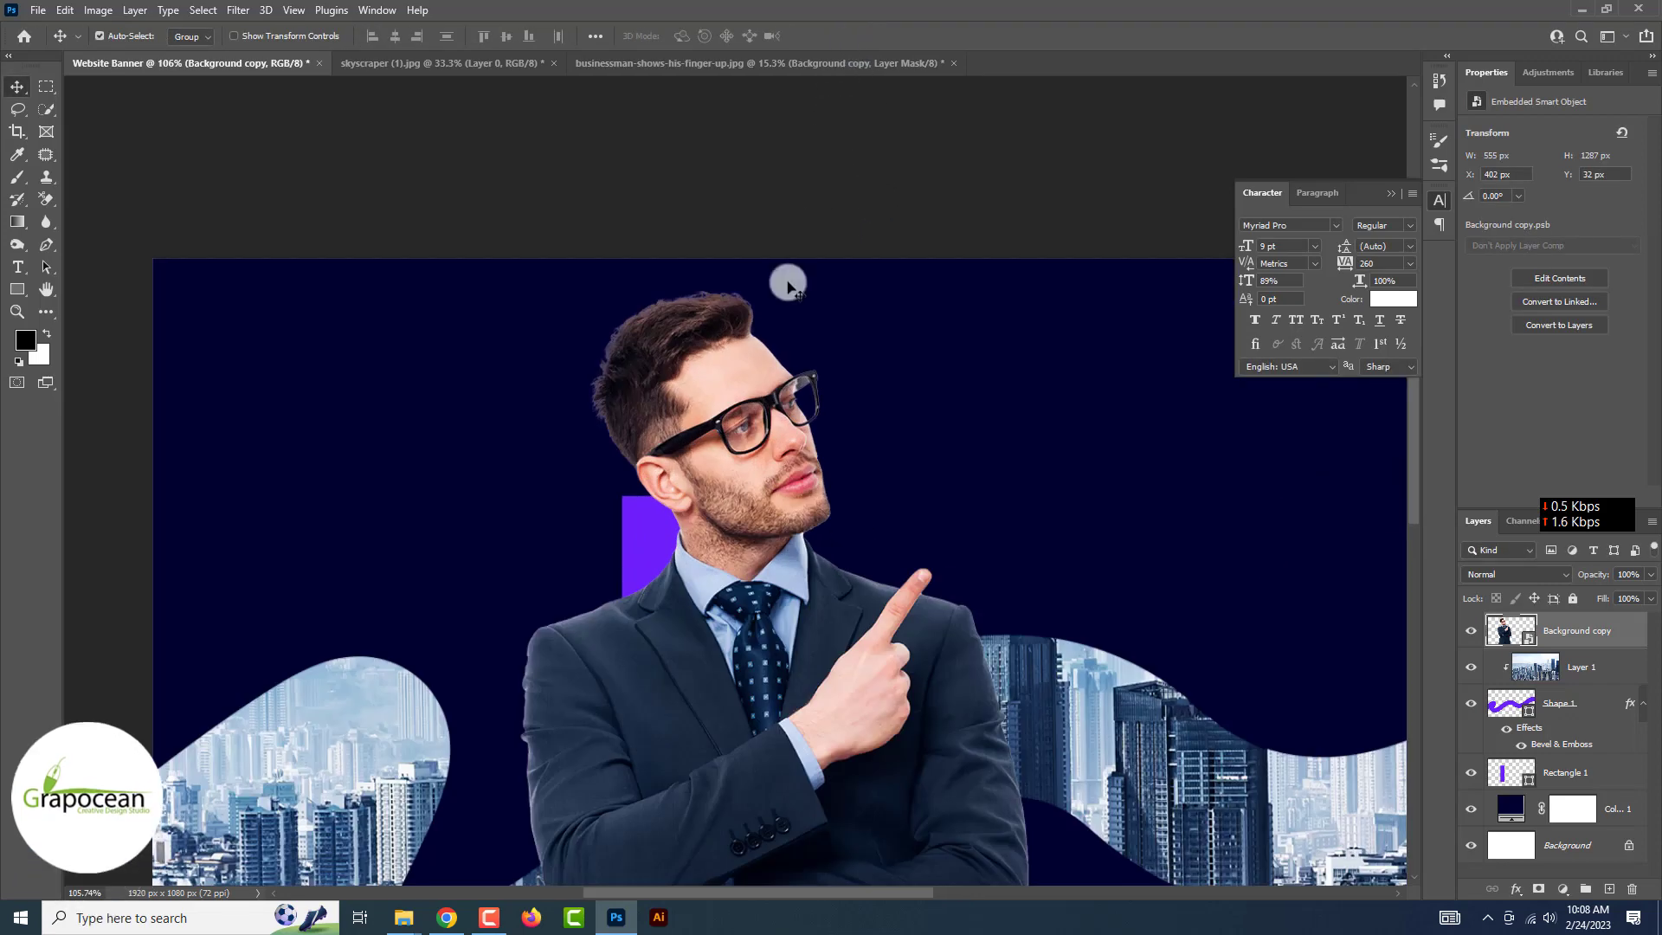
{"action": "scroll", "coordinate": [740, 459], "scroll_direction": "down", "scroll_amount": 2}
Add a Black & White adjustment clipped to the businessman layer.
{"action": "left_click", "coordinate": [1564, 891]}
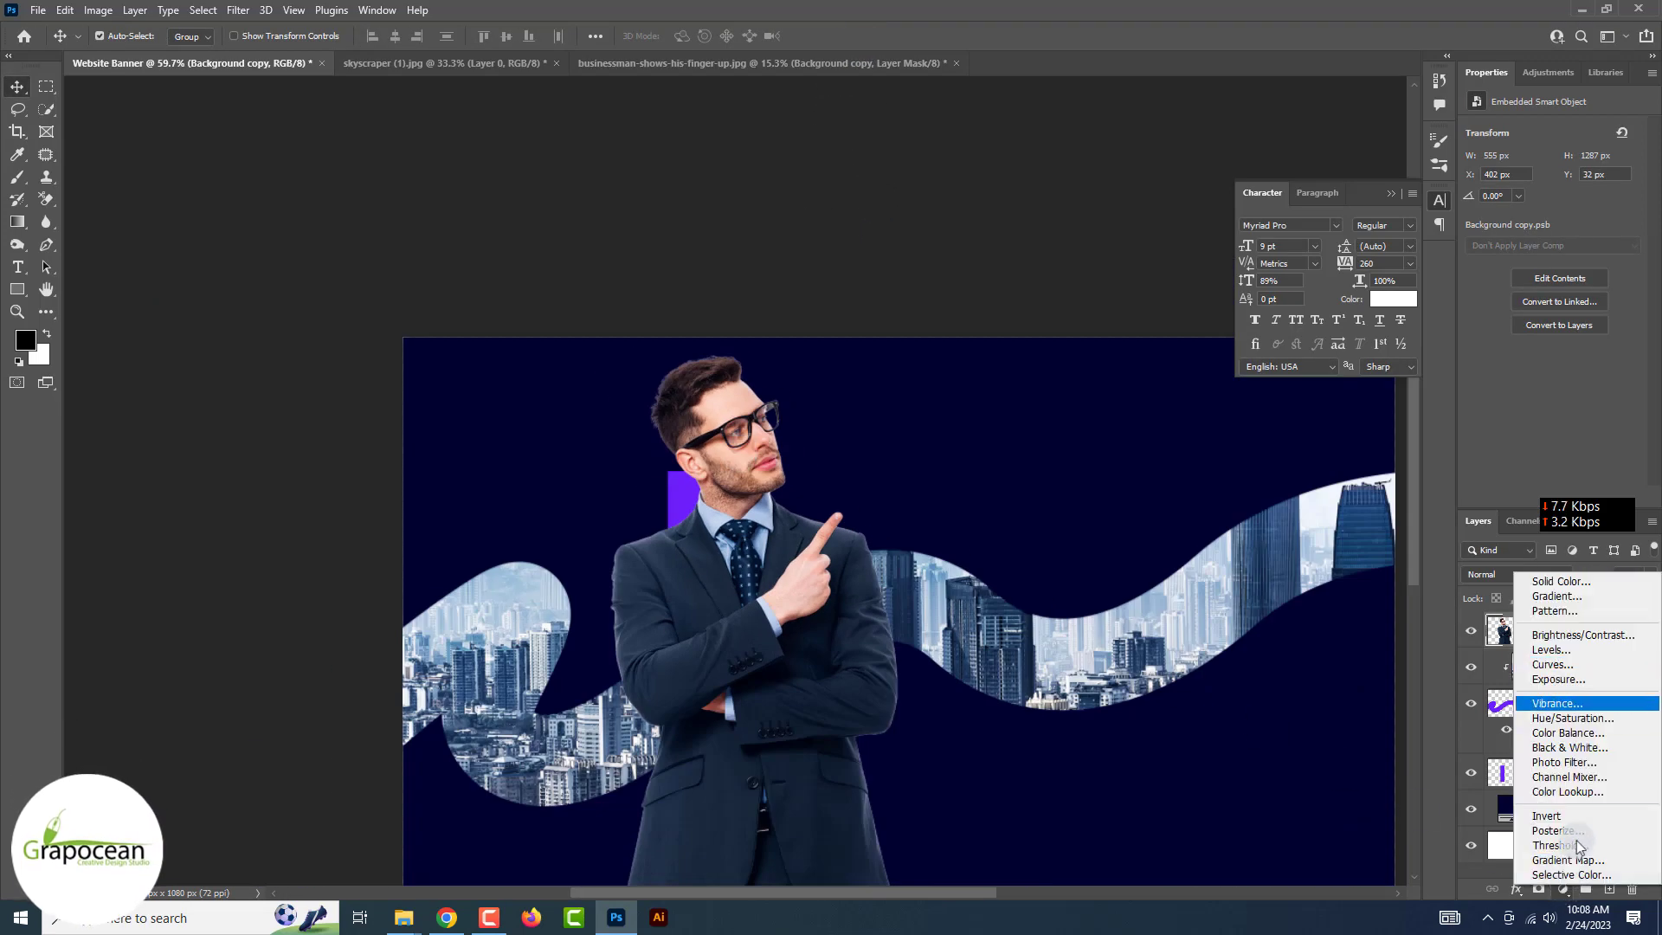
{"action": "left_click", "coordinate": [1602, 752]}
{"action": "left_click", "coordinate": [1529, 496]}
{"action": "scroll", "coordinate": [1179, 705], "scroll_direction": "down", "scroll_amount": 3}
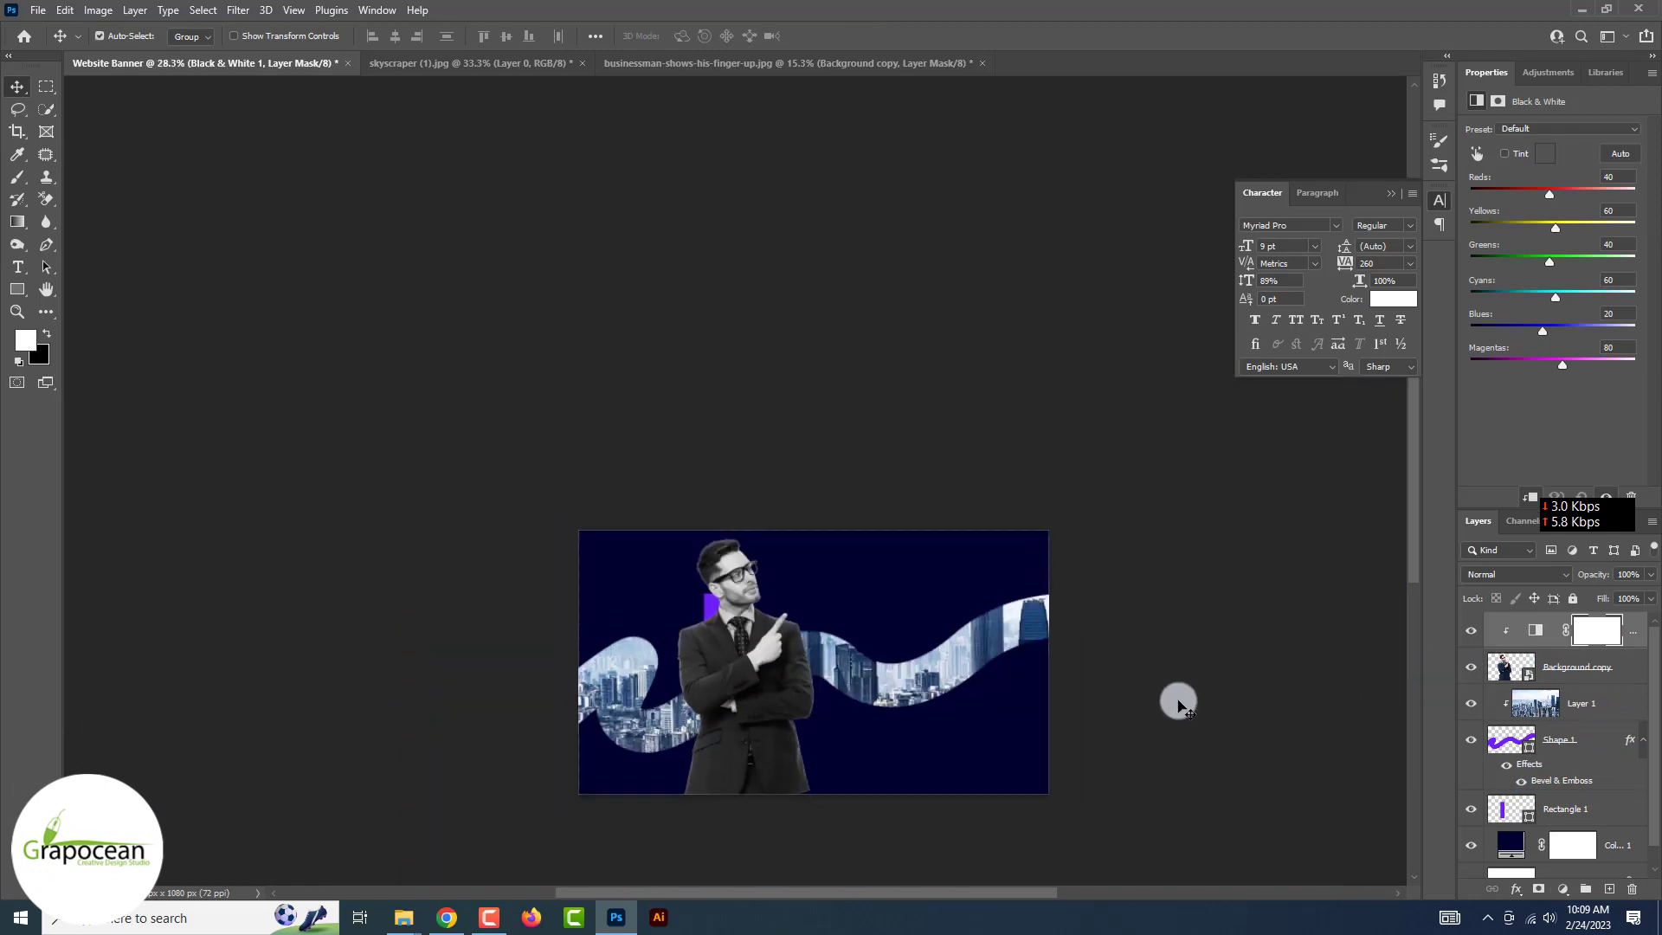
{"action": "scroll", "coordinate": [1179, 705], "scroll_direction": "up", "scroll_amount": 2}
{"action": "scroll", "coordinate": [1177, 697], "scroll_direction": "up", "scroll_amount": 1}
Rasterize the wave's layer style and load its outline as a selection.
{"action": "left_click", "coordinate": [1514, 744], "text": "ctrl"}
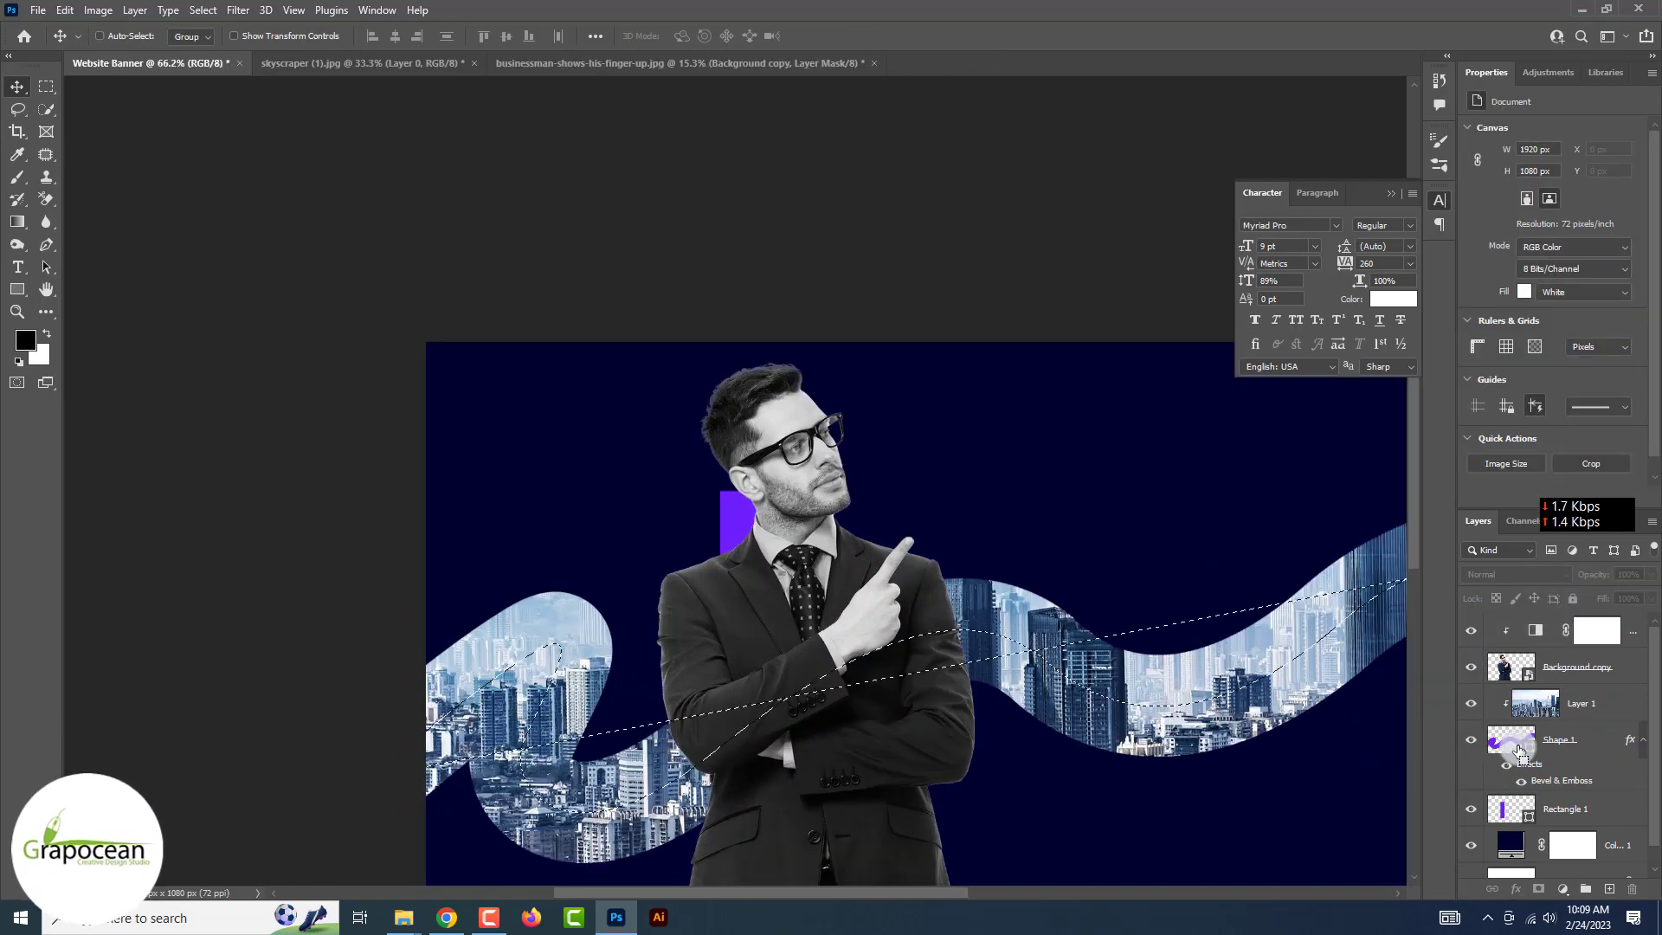
{"action": "key", "text": "m"}
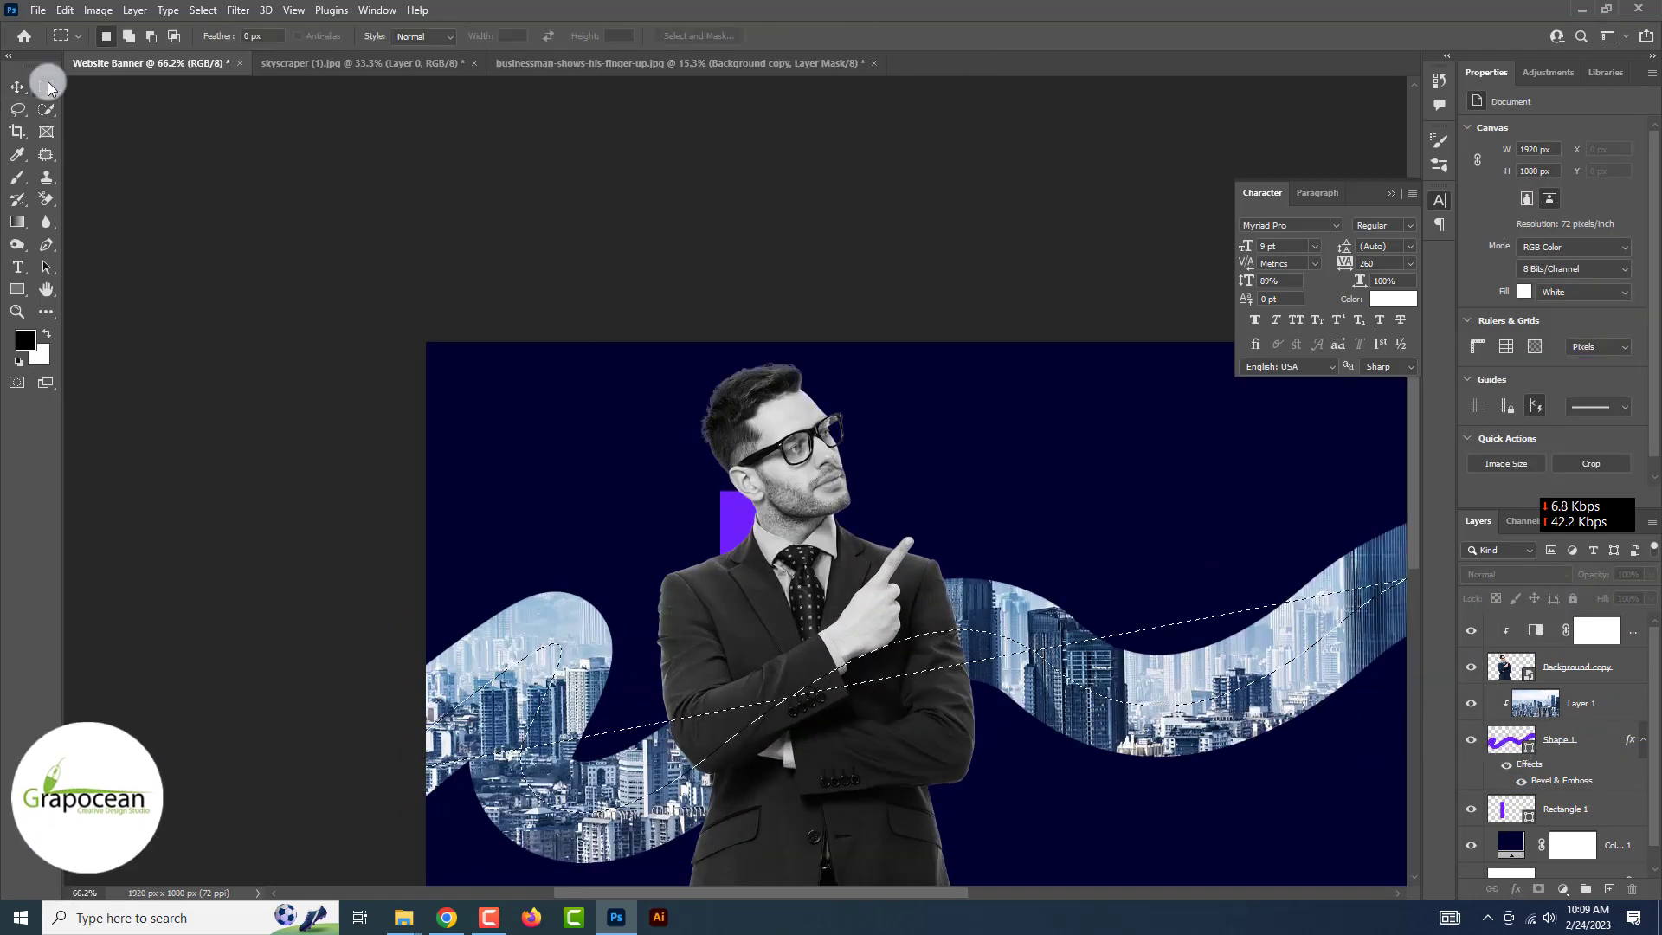
{"action": "key", "text": "ctrl+d"}
{"action": "right_click", "coordinate": [1586, 747]}
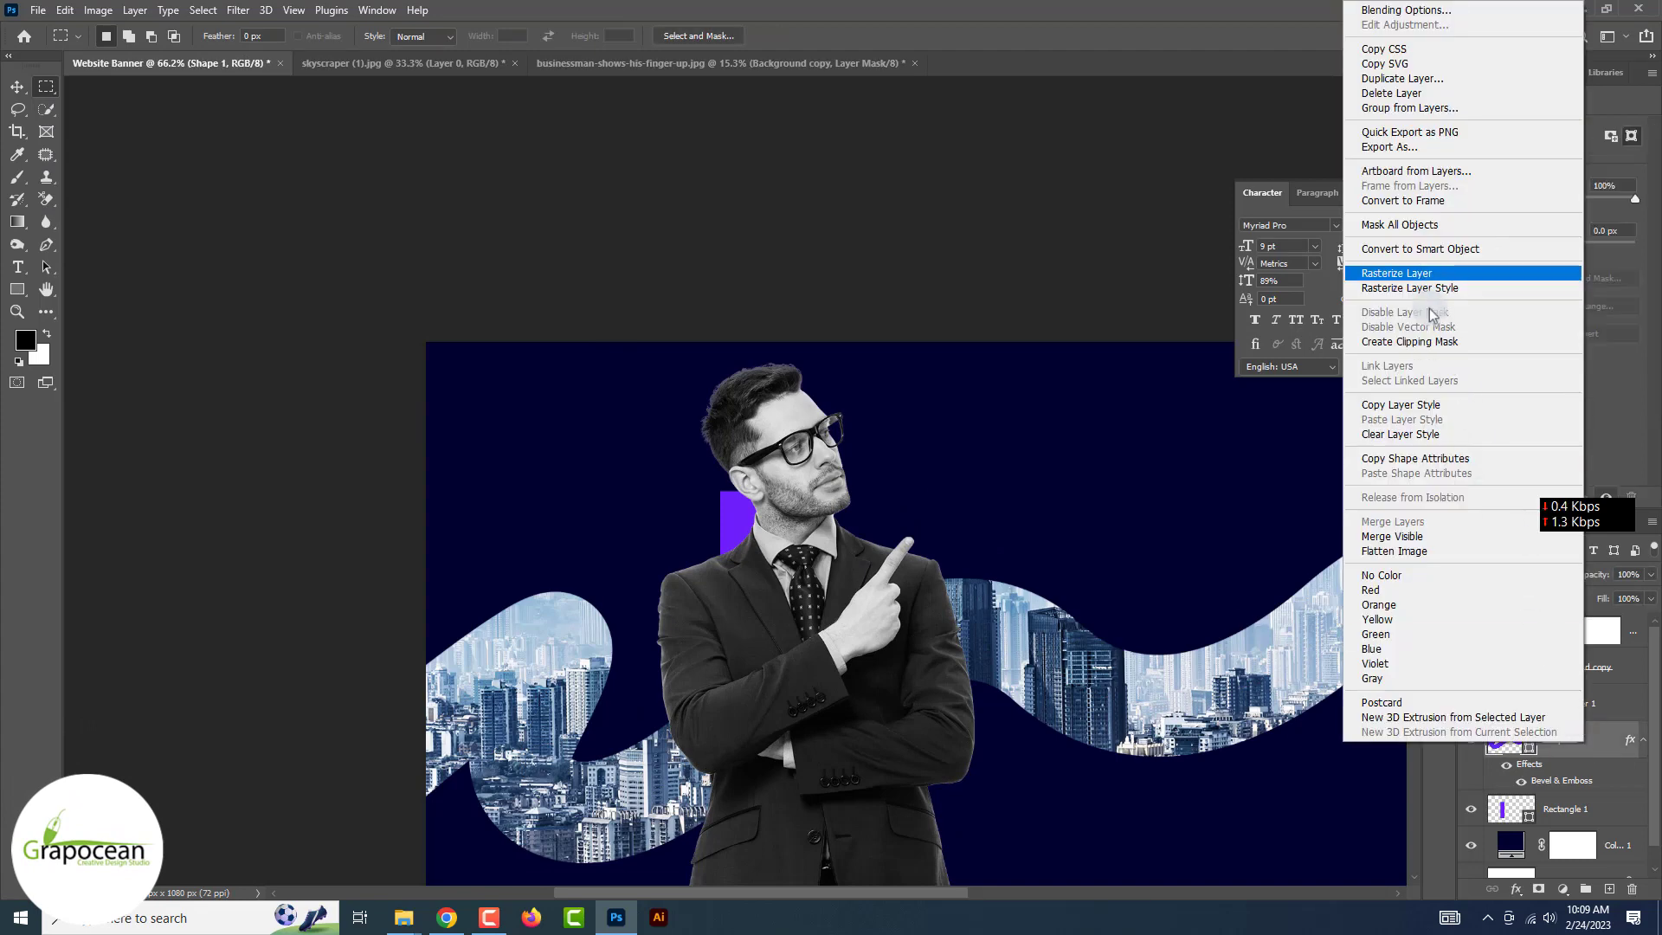
{"action": "left_click", "coordinate": [1419, 273]}
{"action": "left_click", "coordinate": [1514, 742], "text": "ctrl"}
Mask the businessman to the wave, brush his upper body back, and move the purple bar beside him.
{"action": "left_click", "coordinate": [1549, 668]}
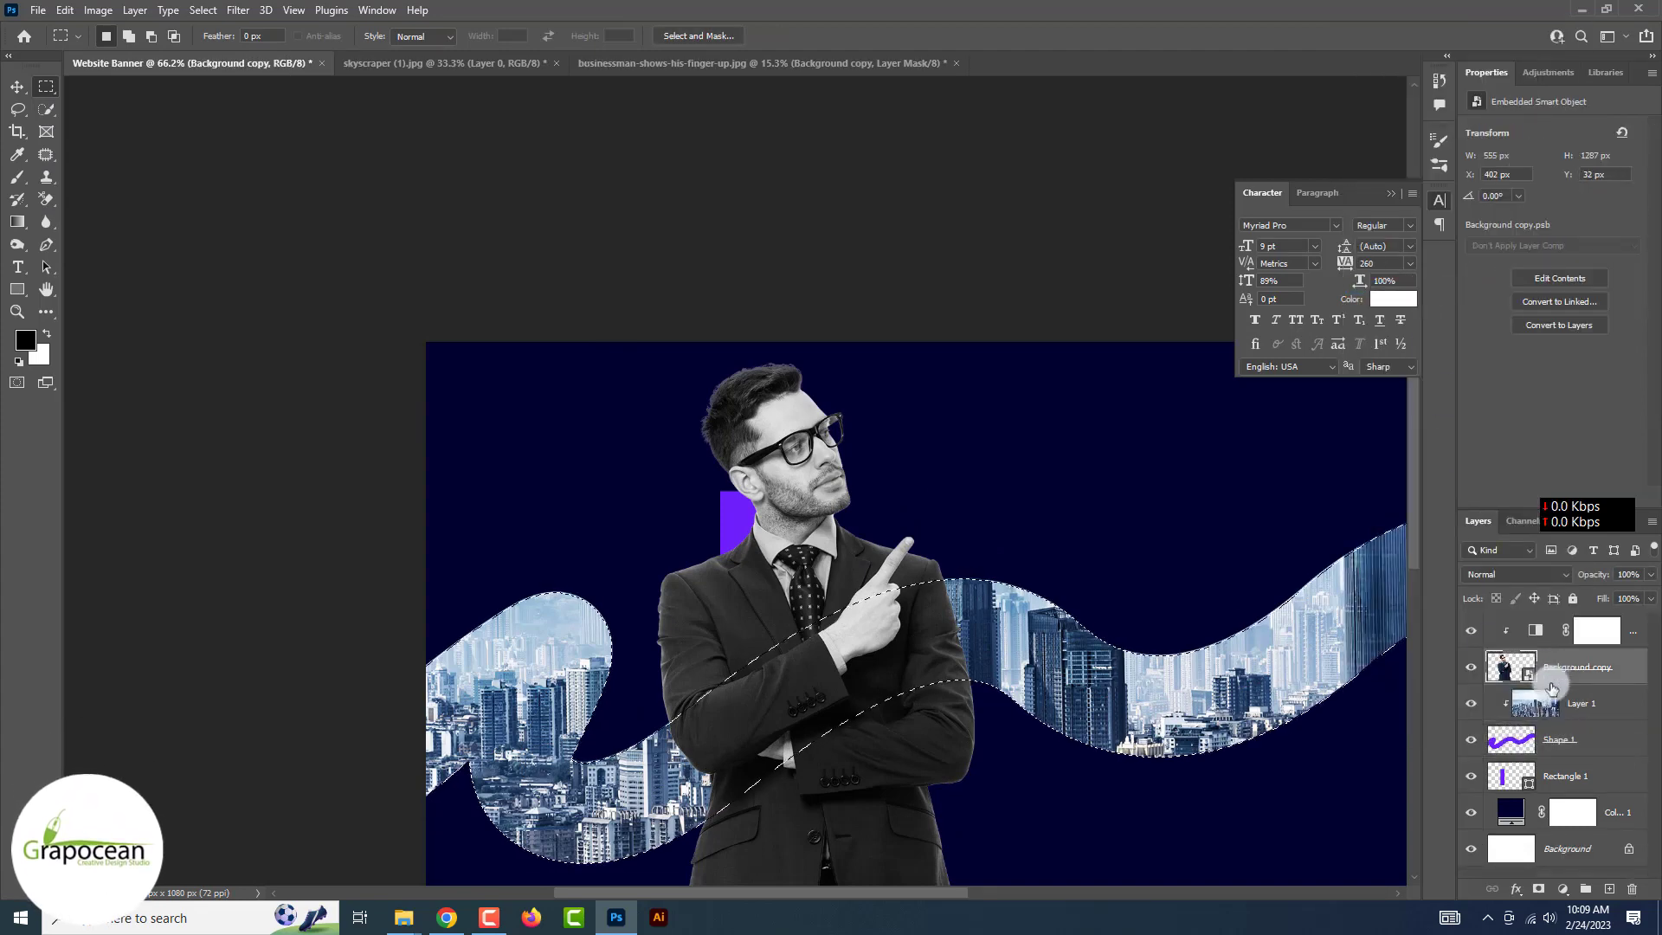
{"action": "left_click", "coordinate": [1537, 889]}
{"action": "scroll", "coordinate": [938, 609], "scroll_direction": "down", "scroll_amount": 2}
{"action": "left_click", "coordinate": [18, 176]}
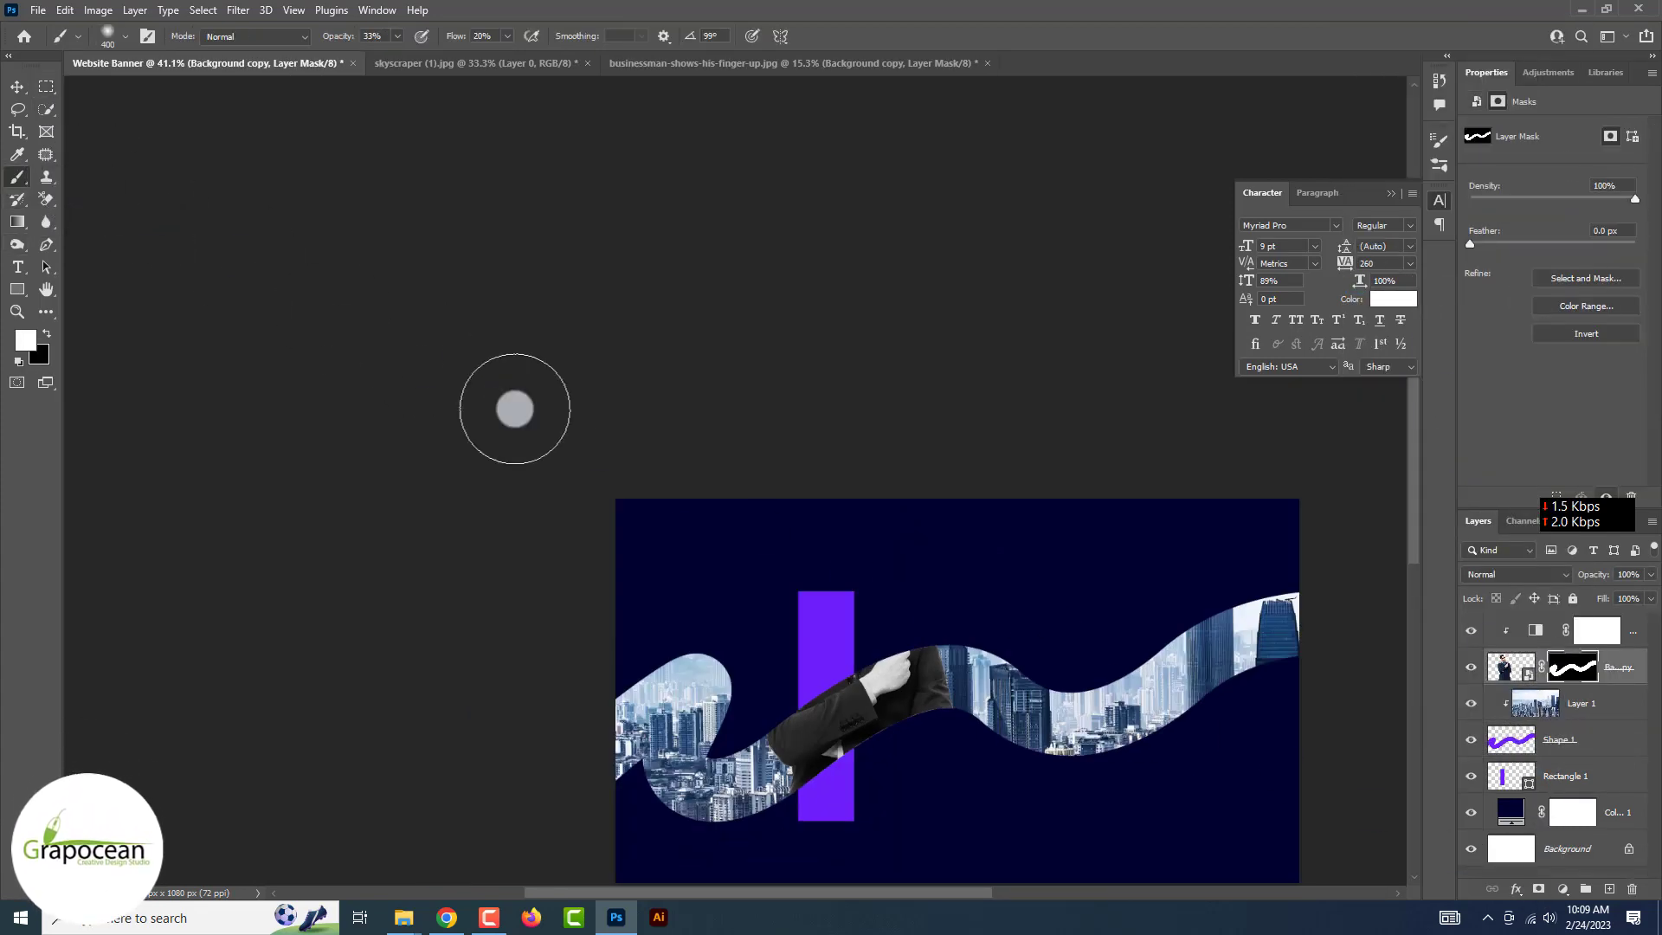
{"action": "scroll", "coordinate": [835, 602], "scroll_direction": "up", "scroll_amount": 2}
{"action": "mouse_move", "coordinate": [835, 553]}
{"action": "left_mouse_down"}
{"action": "mouse_move", "coordinate": [779, 649]}
{"action": "mouse_move", "coordinate": [794, 677]}
{"action": "mouse_move", "coordinate": [891, 575]}
{"action": "left_mouse_up"}
{"action": "type", "text": "100"}
{"action": "mouse_move", "coordinate": [848, 502]}
{"action": "left_mouse_down"}
{"action": "mouse_move", "coordinate": [727, 630]}
{"action": "mouse_move", "coordinate": [753, 694]}
{"action": "mouse_move", "coordinate": [744, 759]}
{"action": "left_mouse_up"}
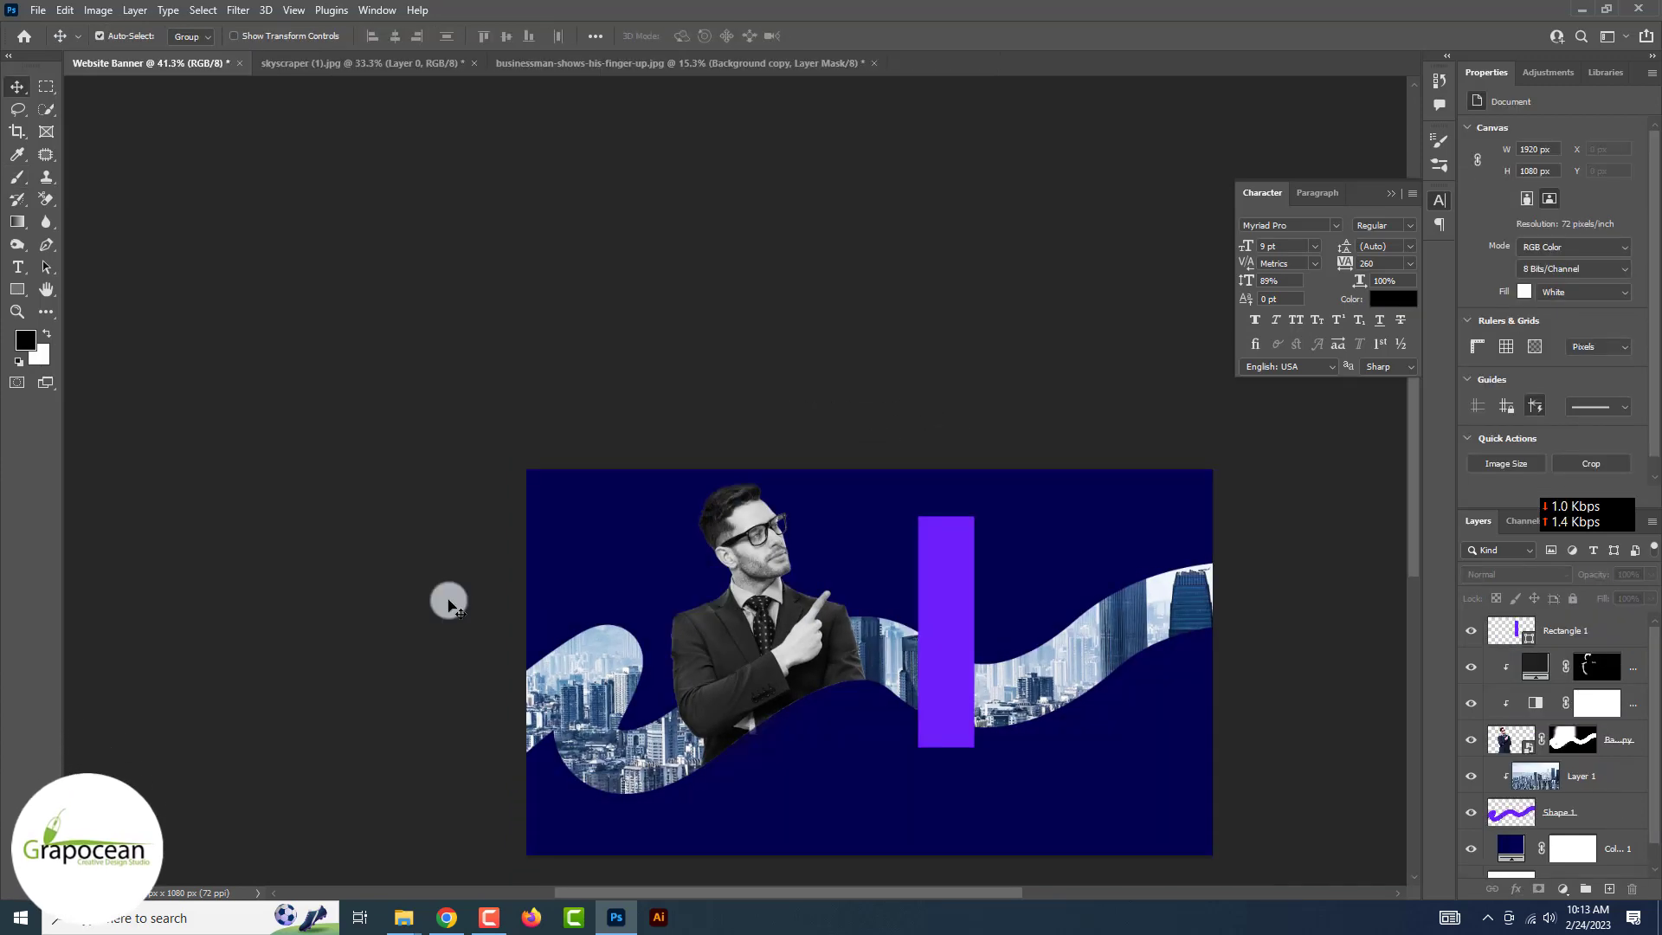
{"action": "left_click_drag", "start_coordinate": [900, 684], "coordinate": [876, 704]}
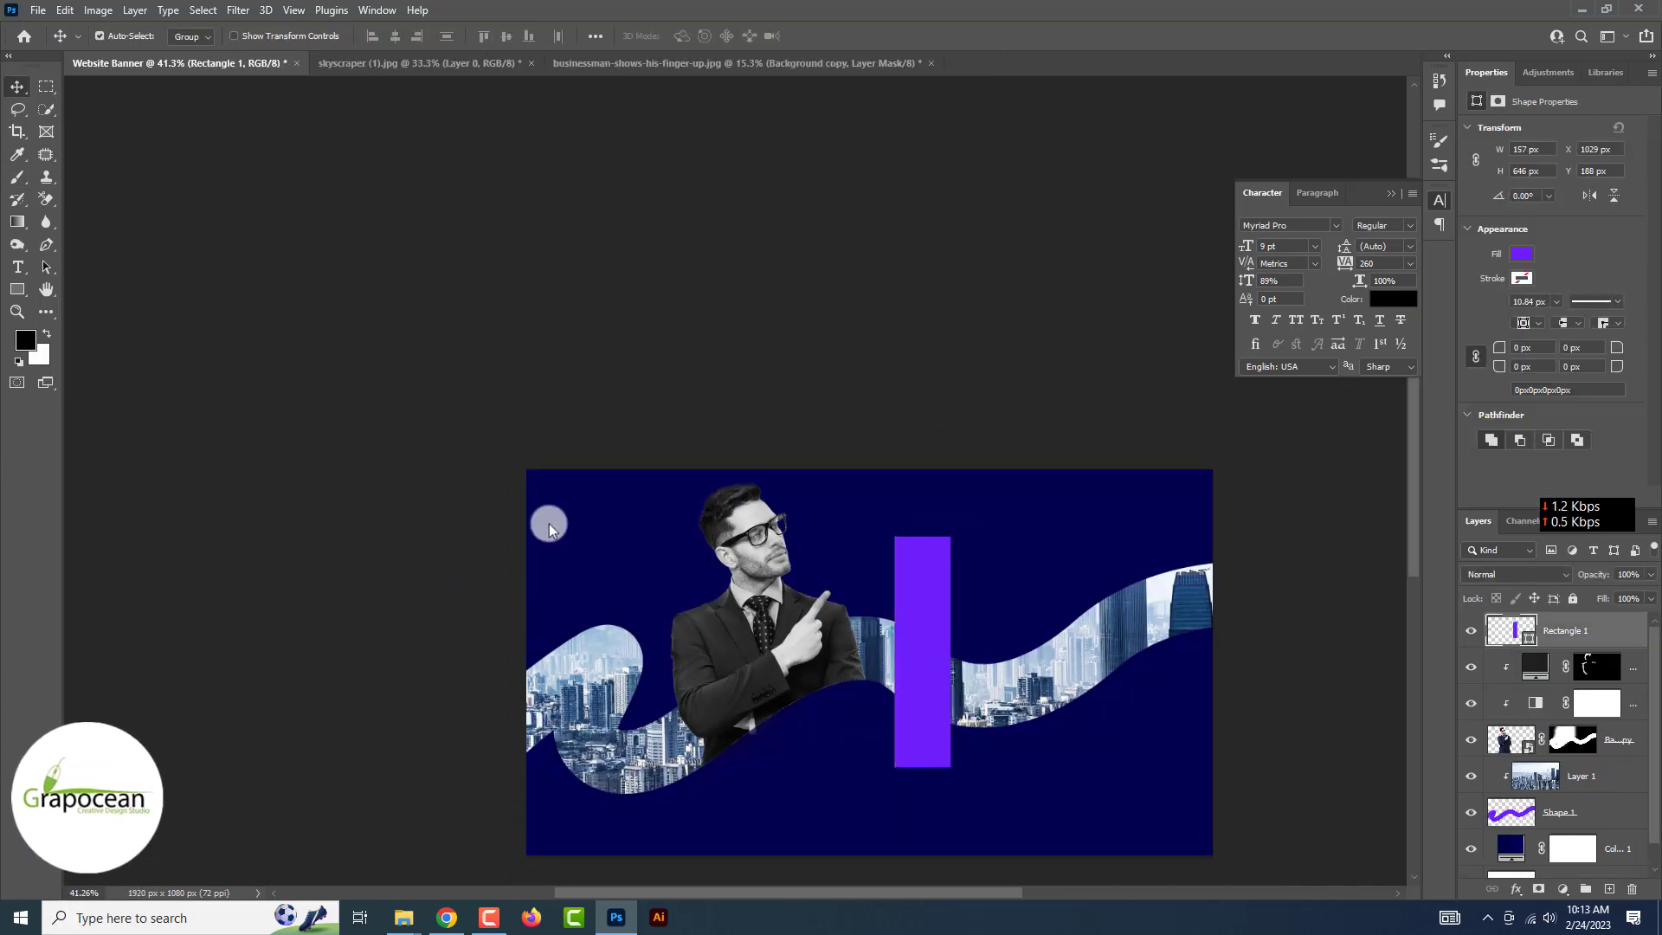
On a new layer, type the large two-line heading '-Do The' / 'UX-UI' beside the purple bar.
{"action": "left_click", "coordinate": [21, 270]}
{"action": "left_click", "coordinate": [1613, 890]}
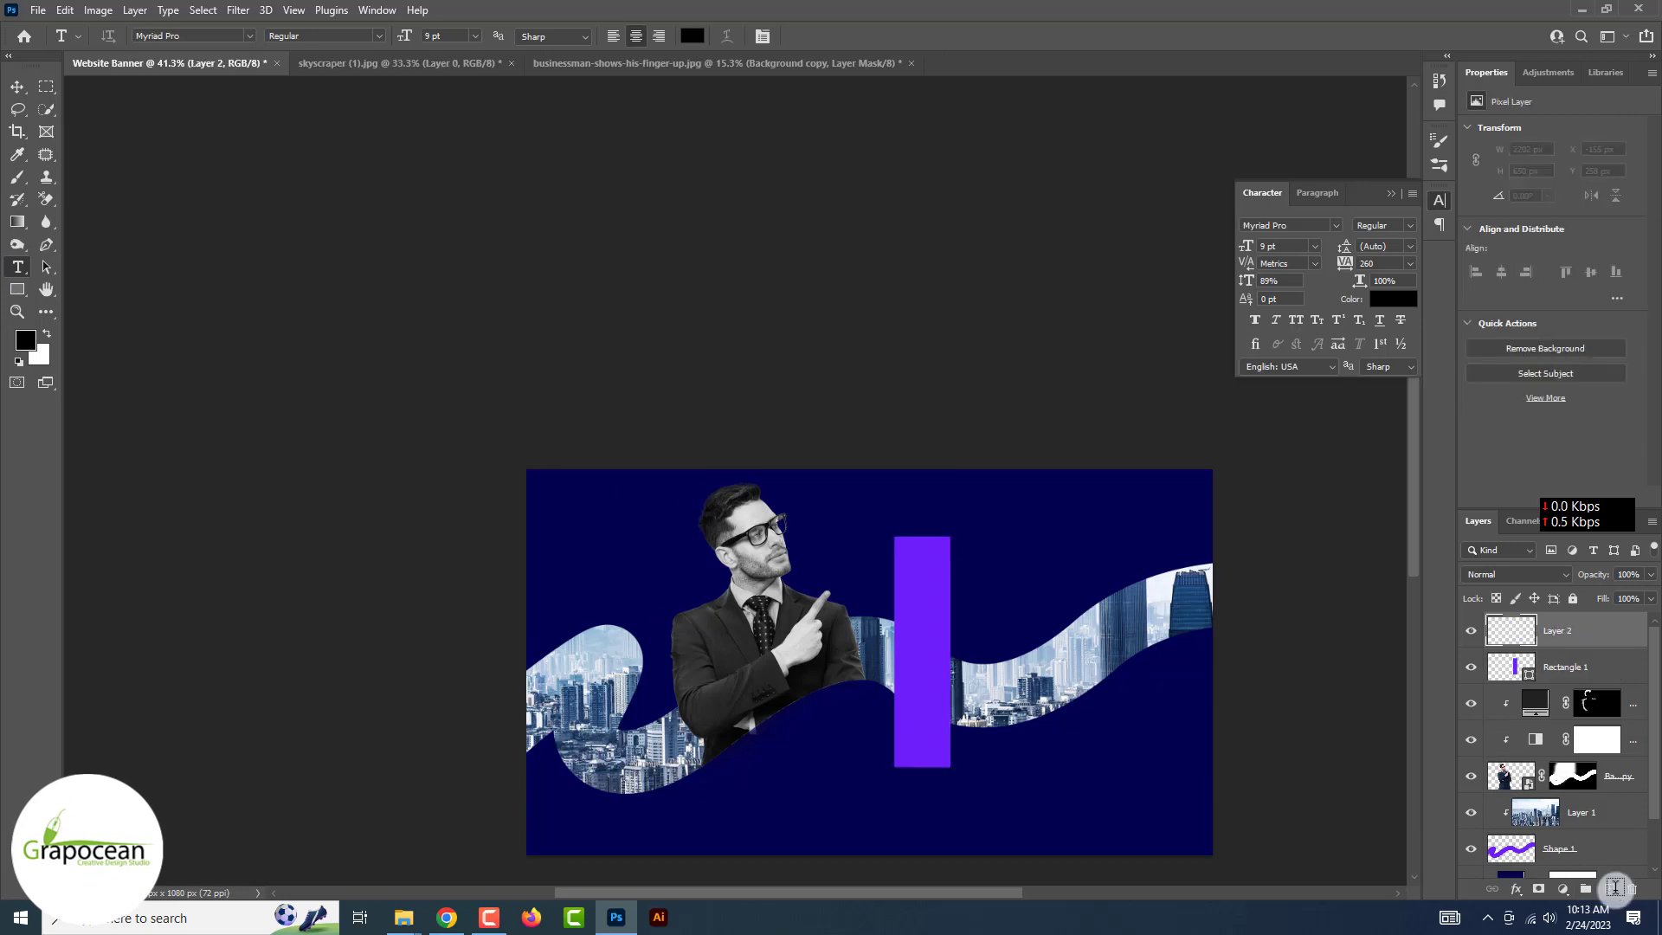
{"action": "left_click", "coordinate": [1001, 588]}
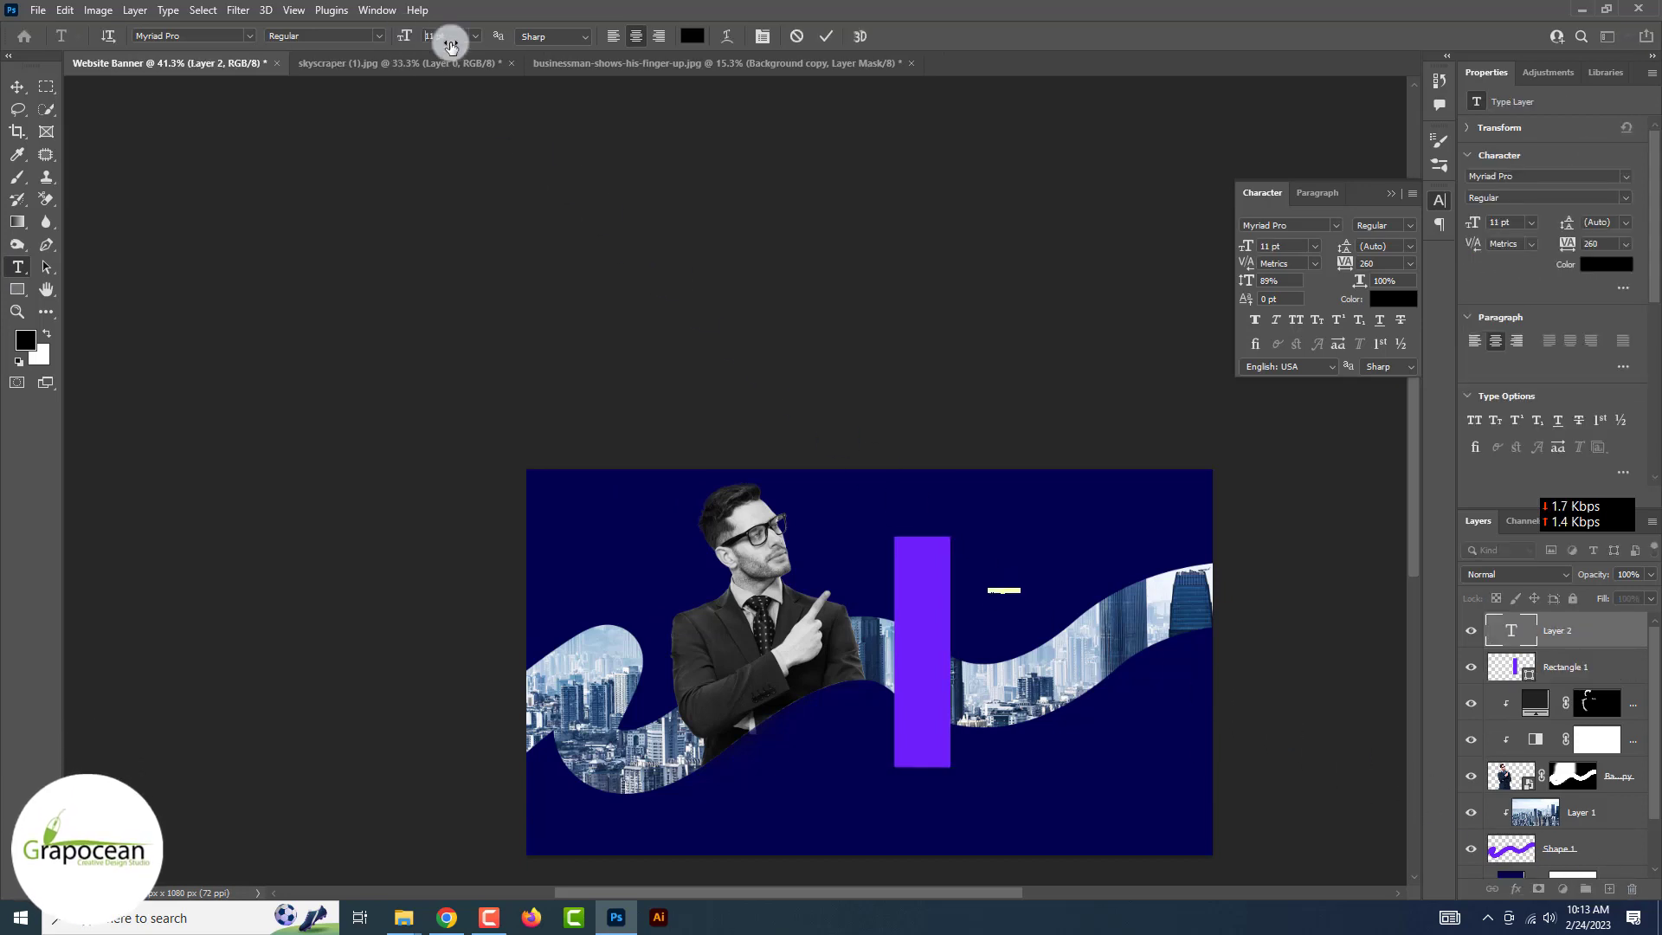
{"action": "left_click_drag", "start_coordinate": [450, 45], "coordinate": [567, 80]}
{"action": "key", "text": "BackSpace"}
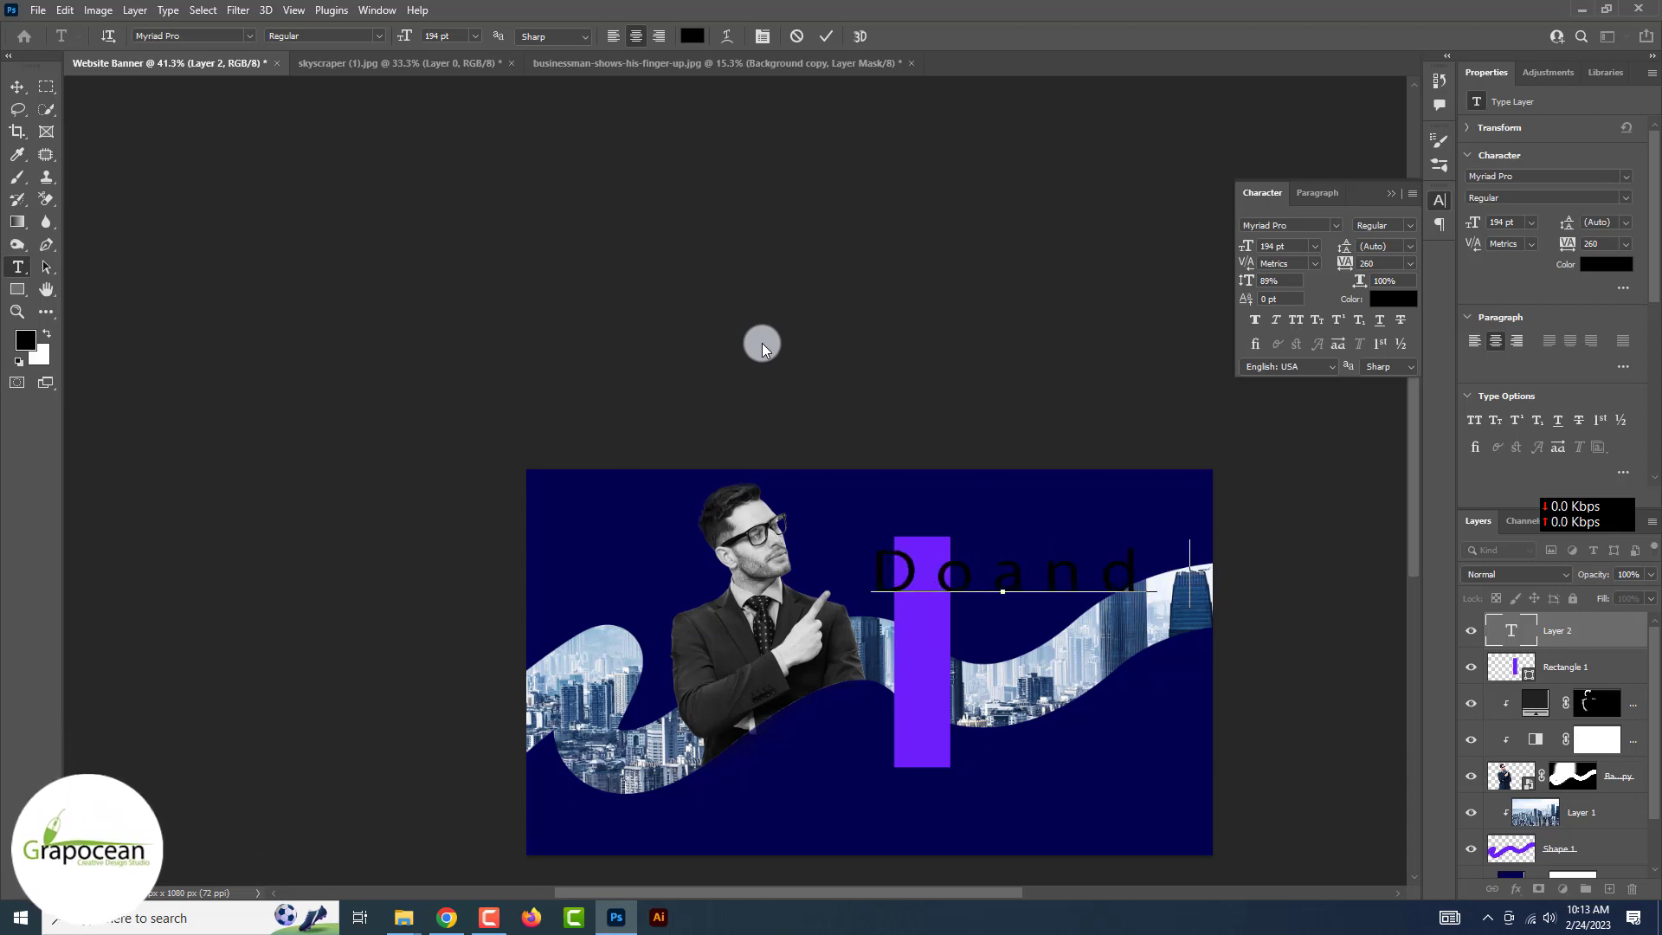
{"action": "key", "text": "BackSpace"}
{"action": "key", "text": "BackSpace"}
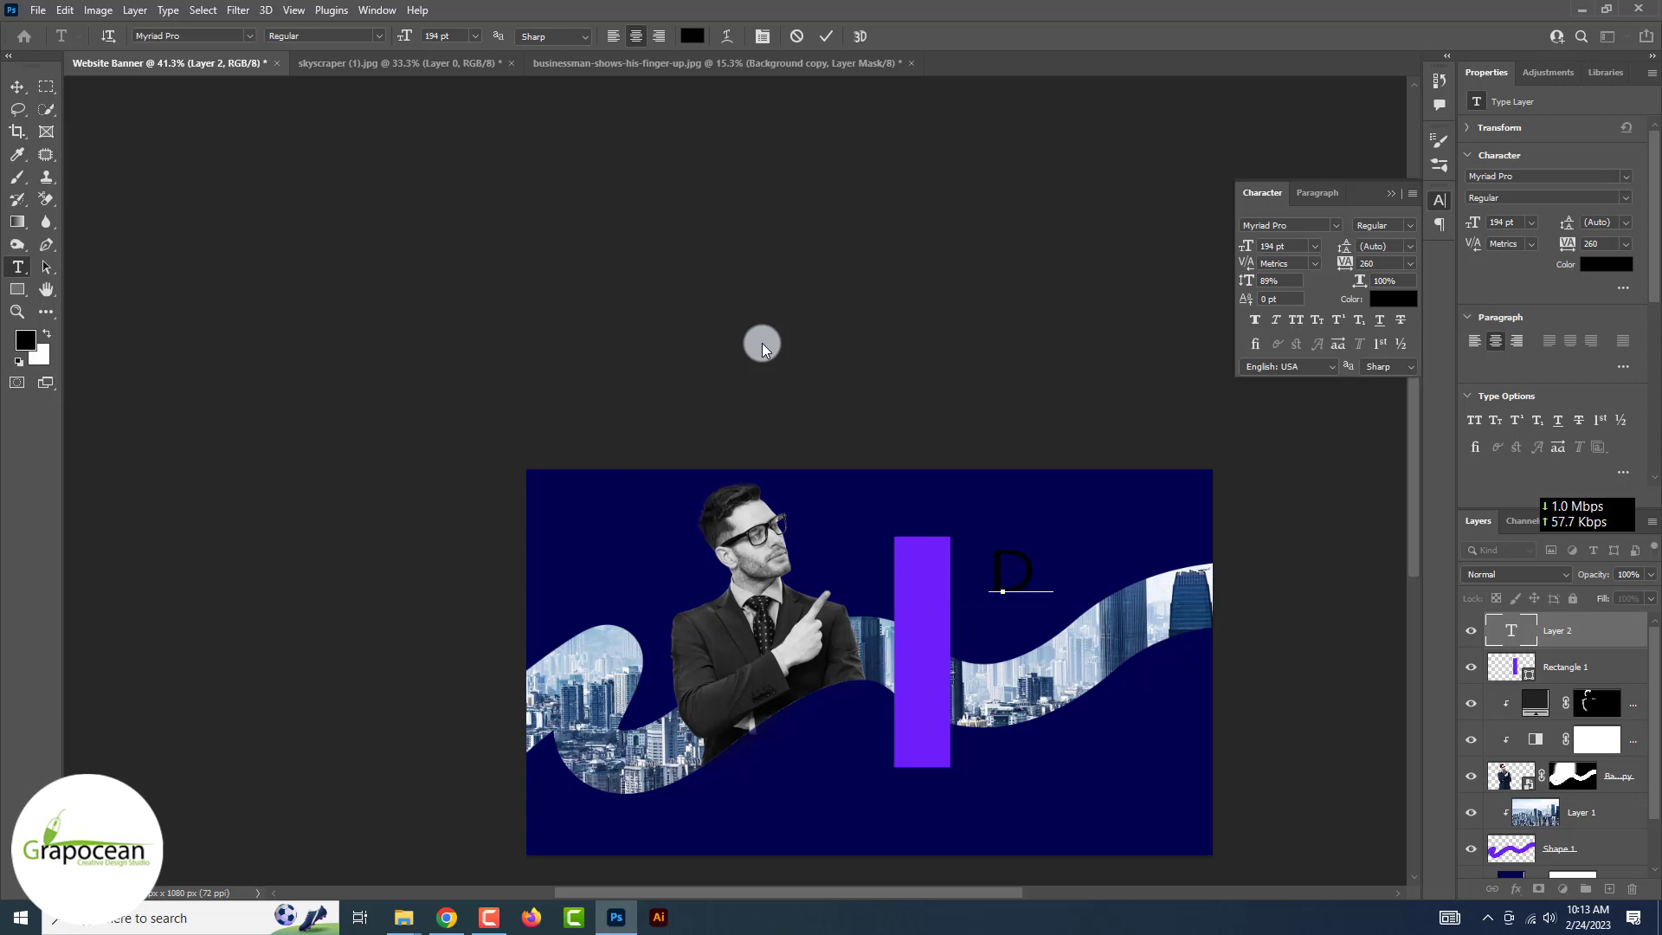
{"action": "type", "text": "o UXUI"}
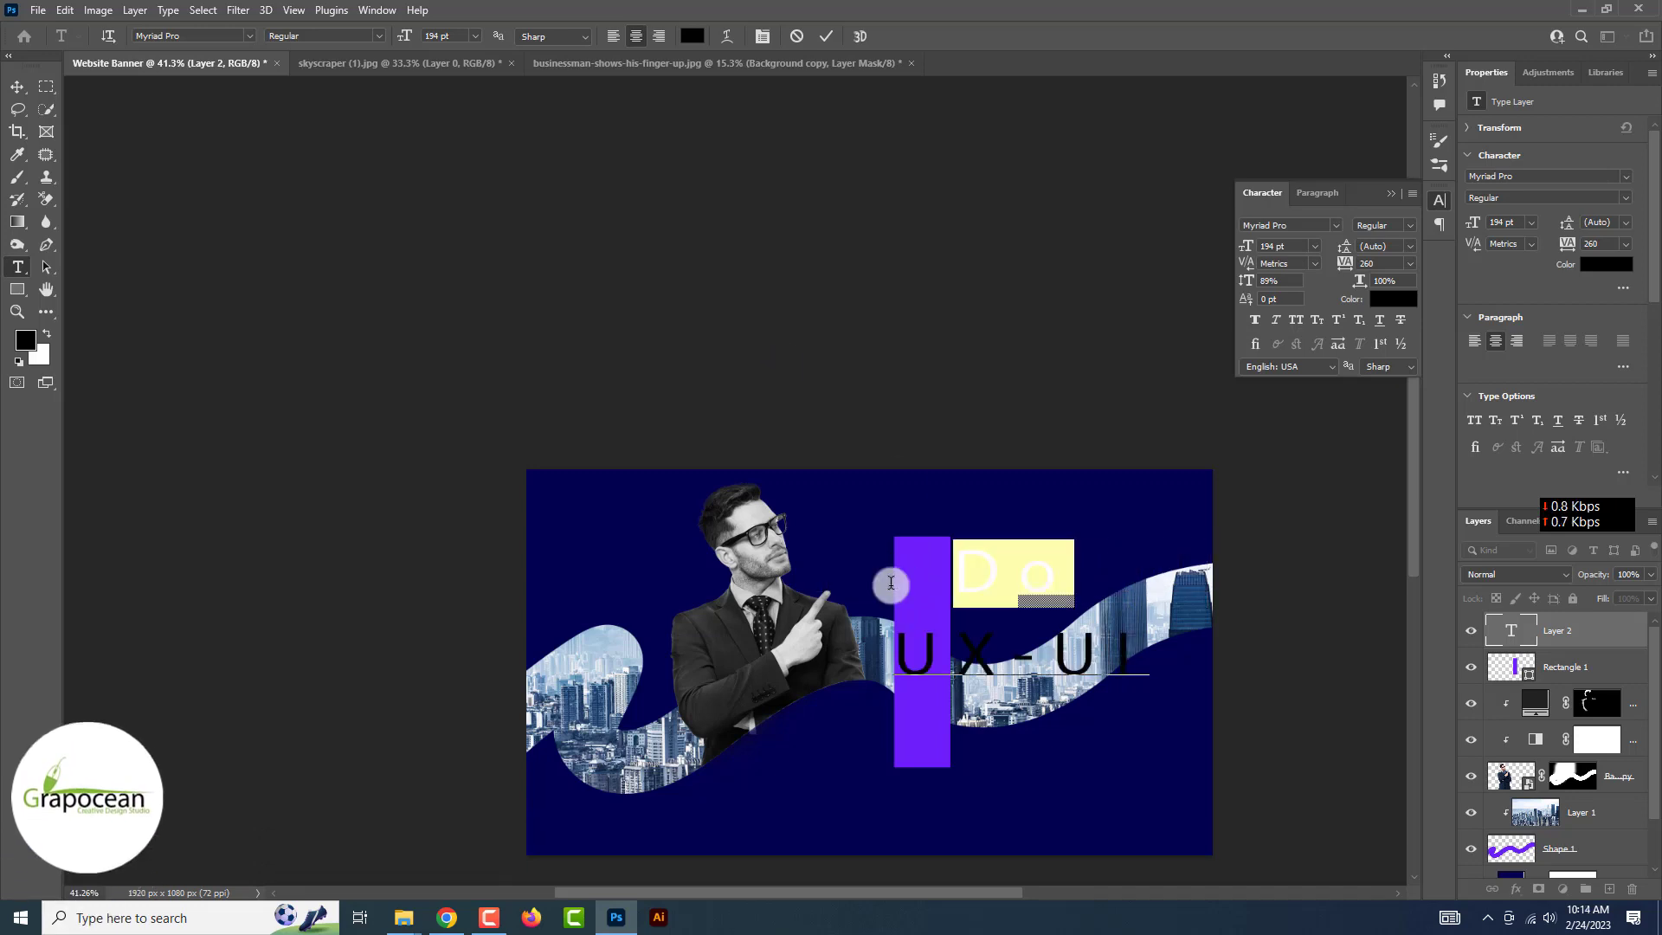
Set the heading's tracking to -25 with optical kerning.
{"action": "key", "text": "ctrl+a"}
{"action": "left_click", "coordinate": [1410, 263]}
{"action": "left_click", "coordinate": [1395, 320]}
{"action": "left_click", "coordinate": [1315, 263]}
{"action": "left_click", "coordinate": [1311, 292]}
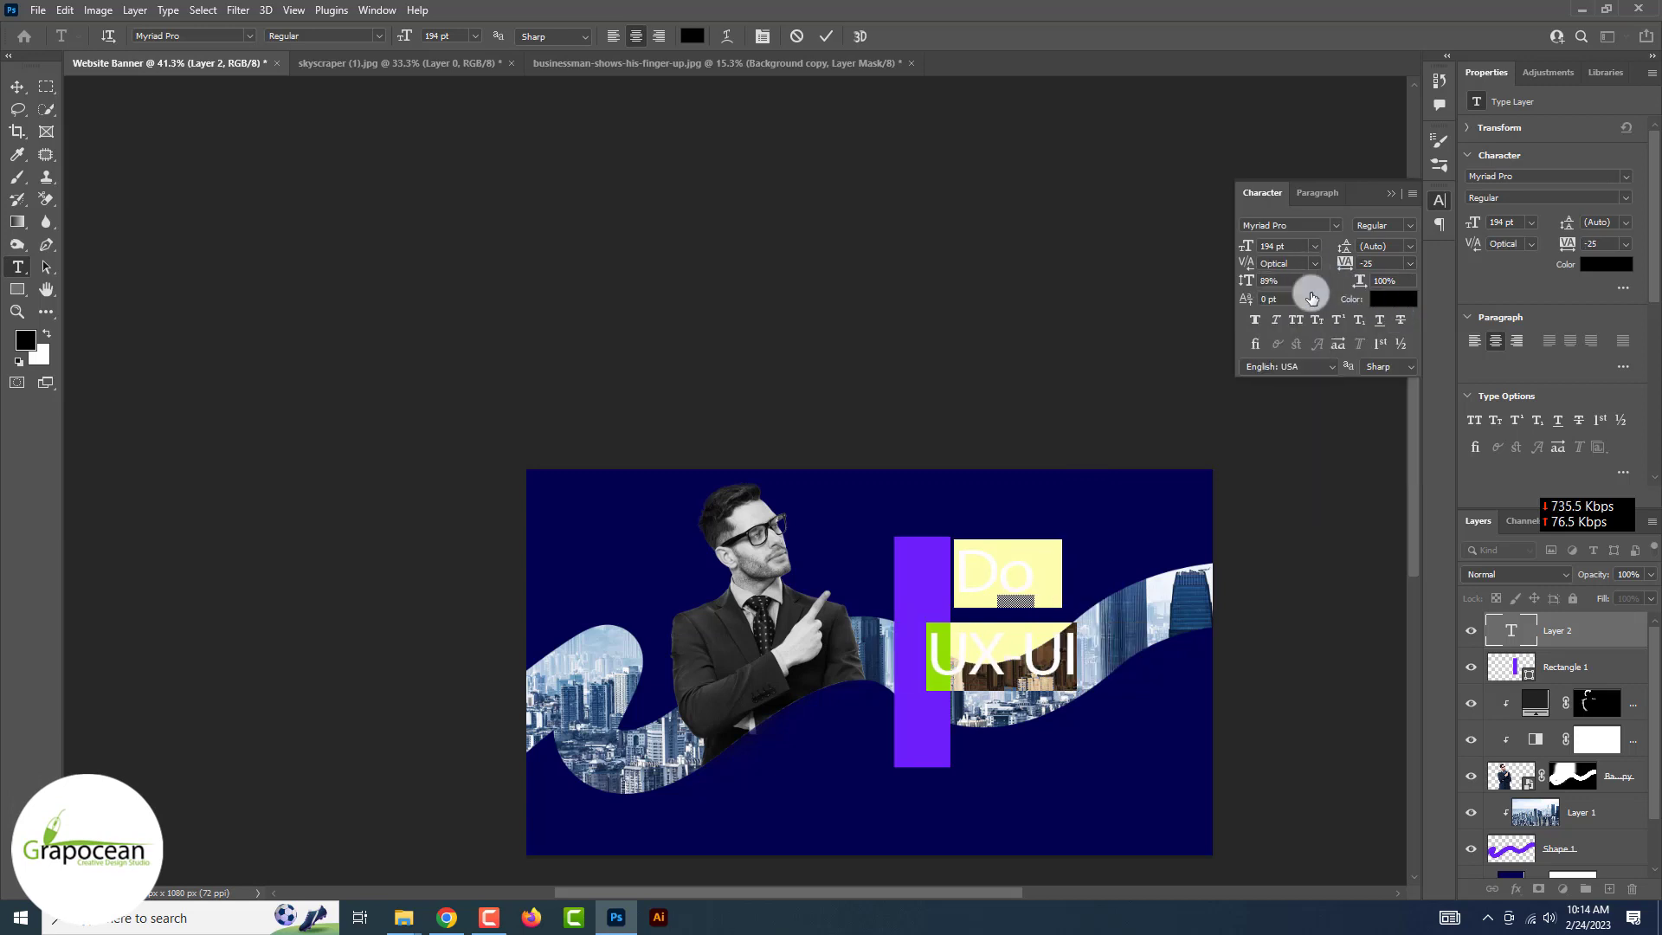
{"action": "left_click", "coordinate": [1317, 193]}
{"action": "left_click", "coordinate": [17, 86]}
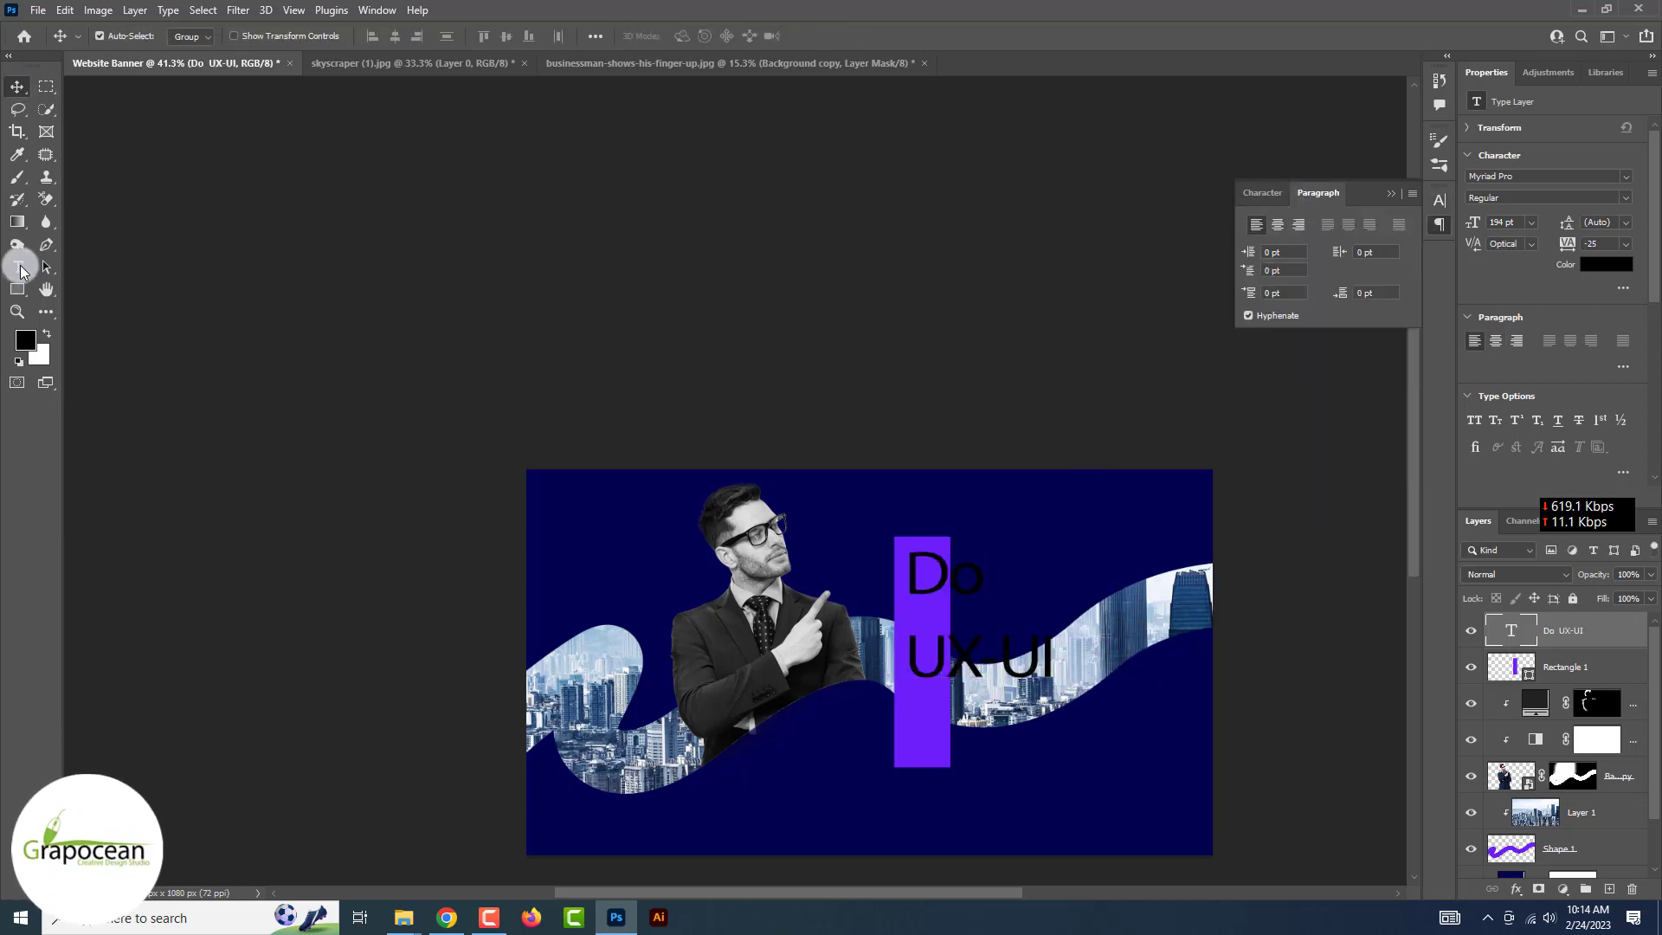
Make the heading text white and try the Glacial Indifference font.
{"action": "left_click", "coordinate": [18, 267]}
{"action": "left_click", "coordinate": [803, 603]}
{"action": "key", "text": "ctrl+a"}
{"action": "left_click", "coordinate": [692, 35]}
{"action": "left_click", "coordinate": [1118, 339]}
{"action": "left_click", "coordinate": [1498, 338]}
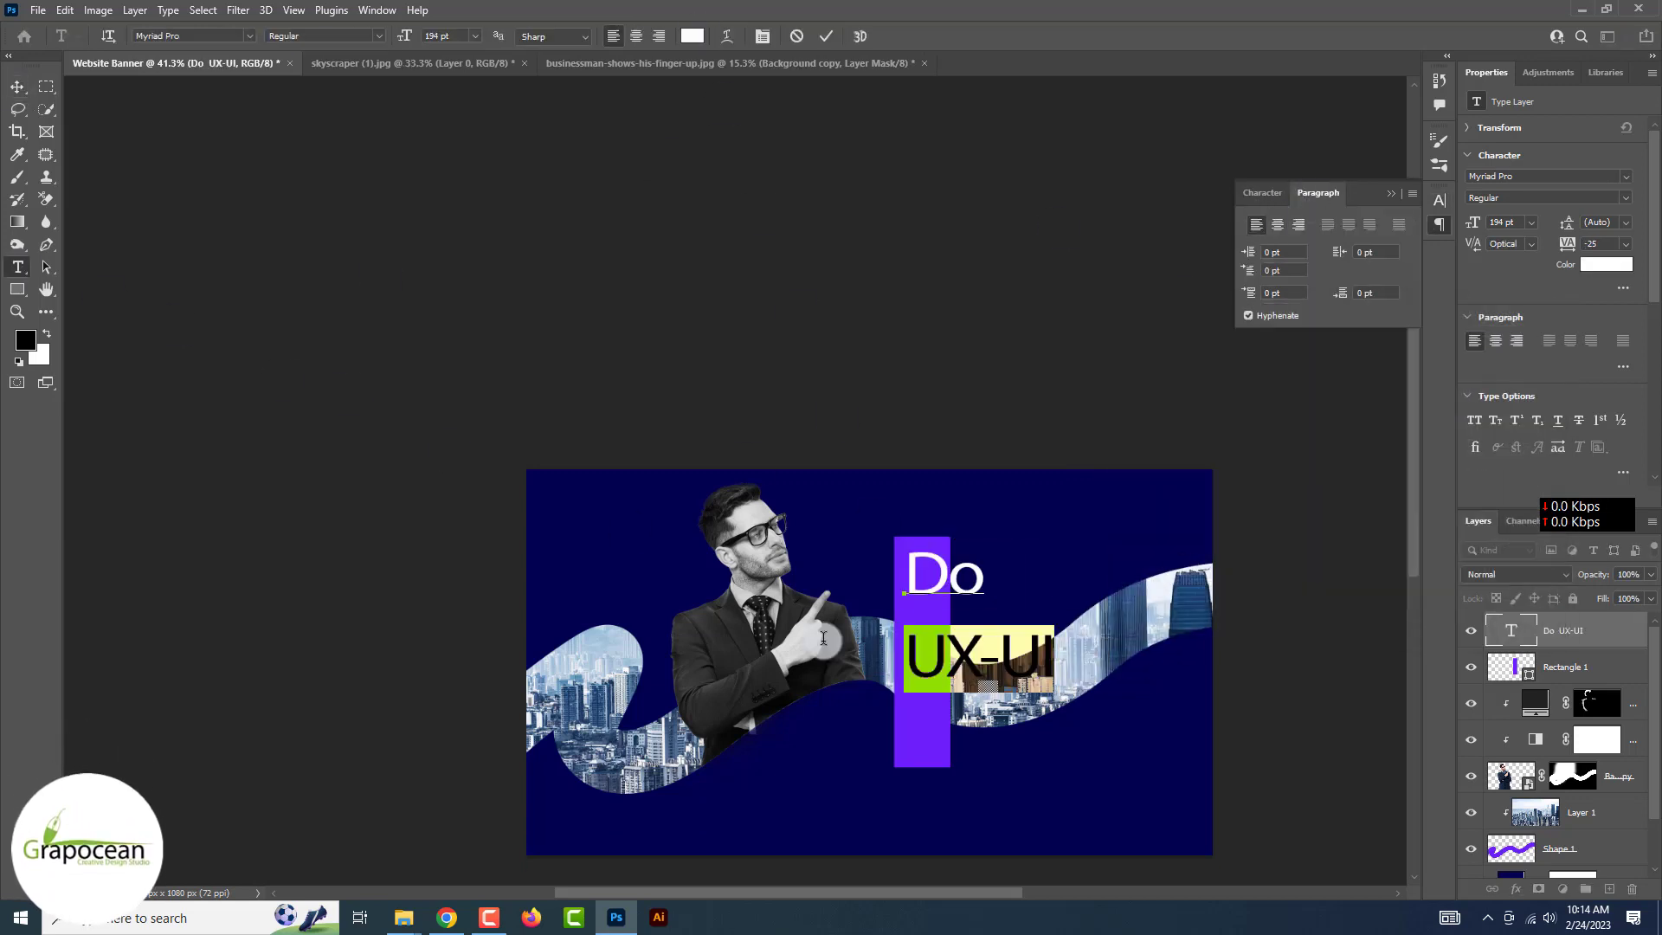
{"action": "left_click", "coordinate": [249, 35]}
{"action": "left_click_drag", "start_coordinate": [490, 519], "coordinate": [490, 93]}
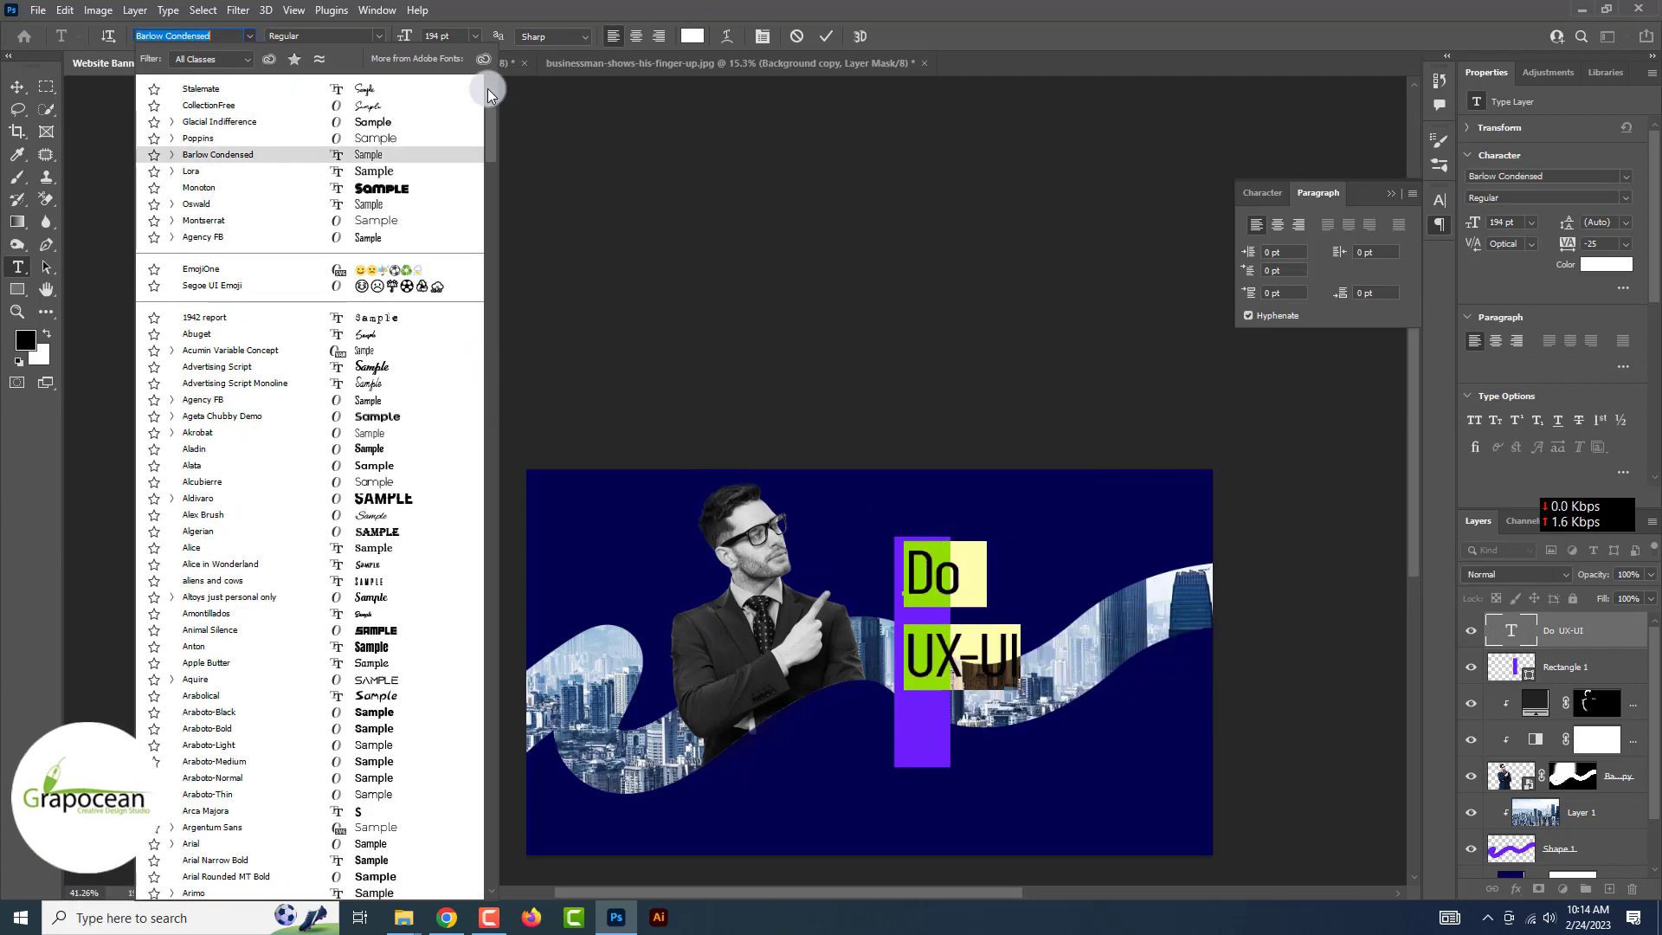
{"action": "left_click", "coordinate": [367, 122]}
Tighten the line spacing, shrink the text, switch to Poppins, and make 'UX-UI' Bold.
{"action": "left_click", "coordinate": [1262, 192]}
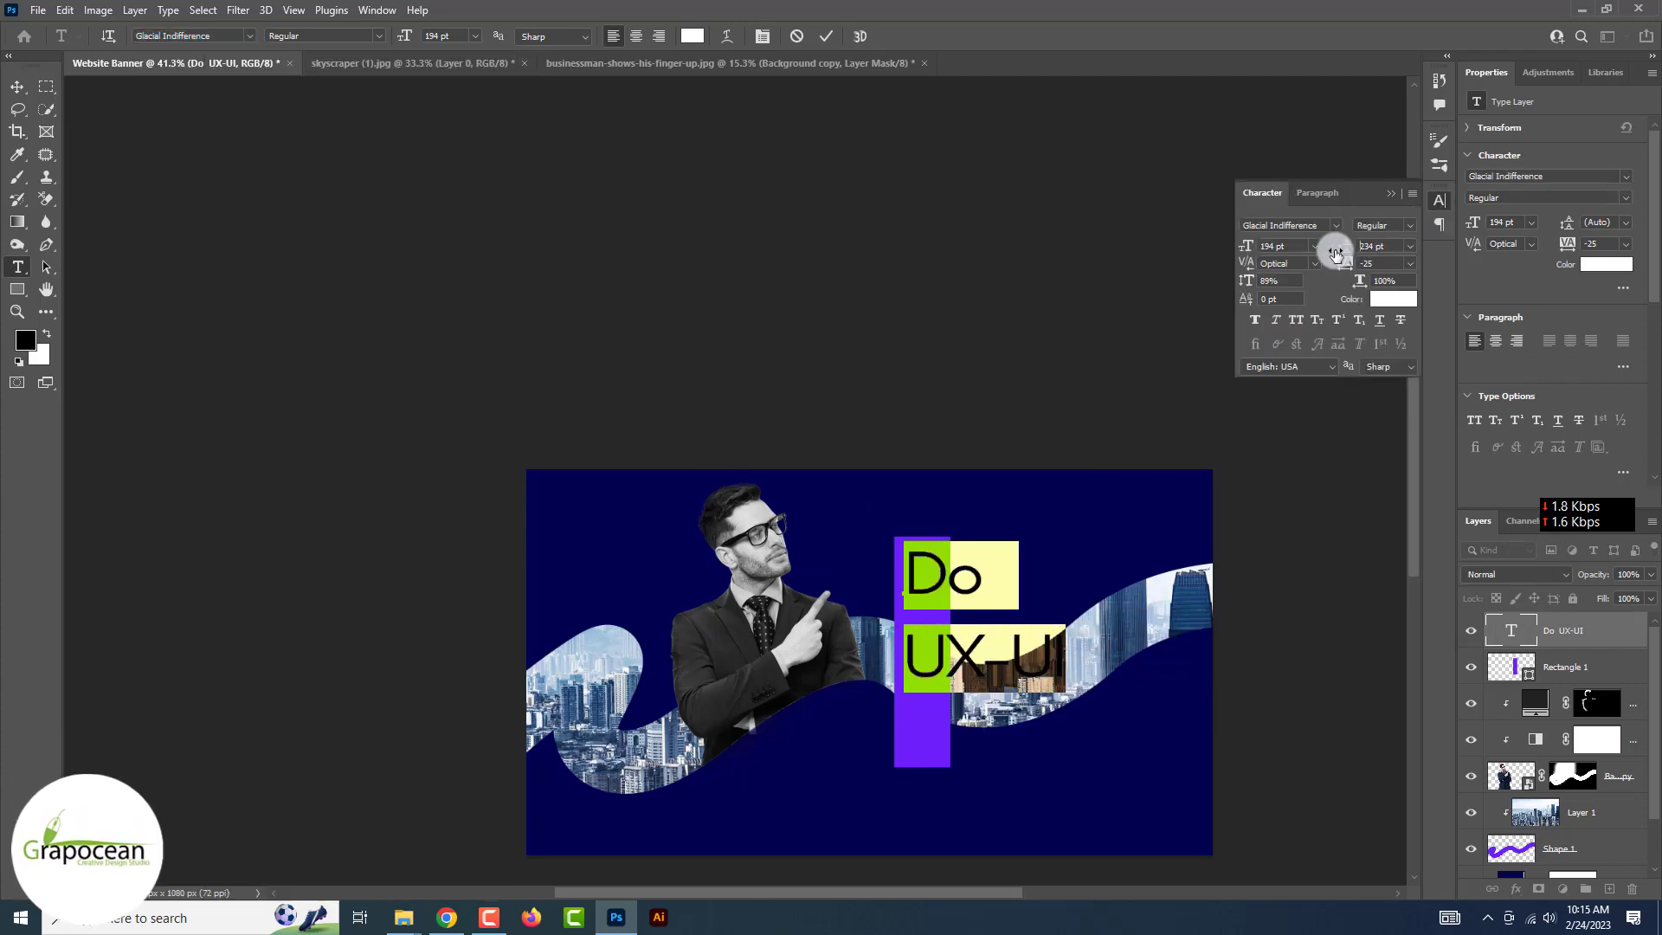
{"action": "left_click_drag", "start_coordinate": [1344, 246], "coordinate": [1229, 246]}
{"action": "left_click_drag", "start_coordinate": [404, 35], "coordinate": [311, 48]}
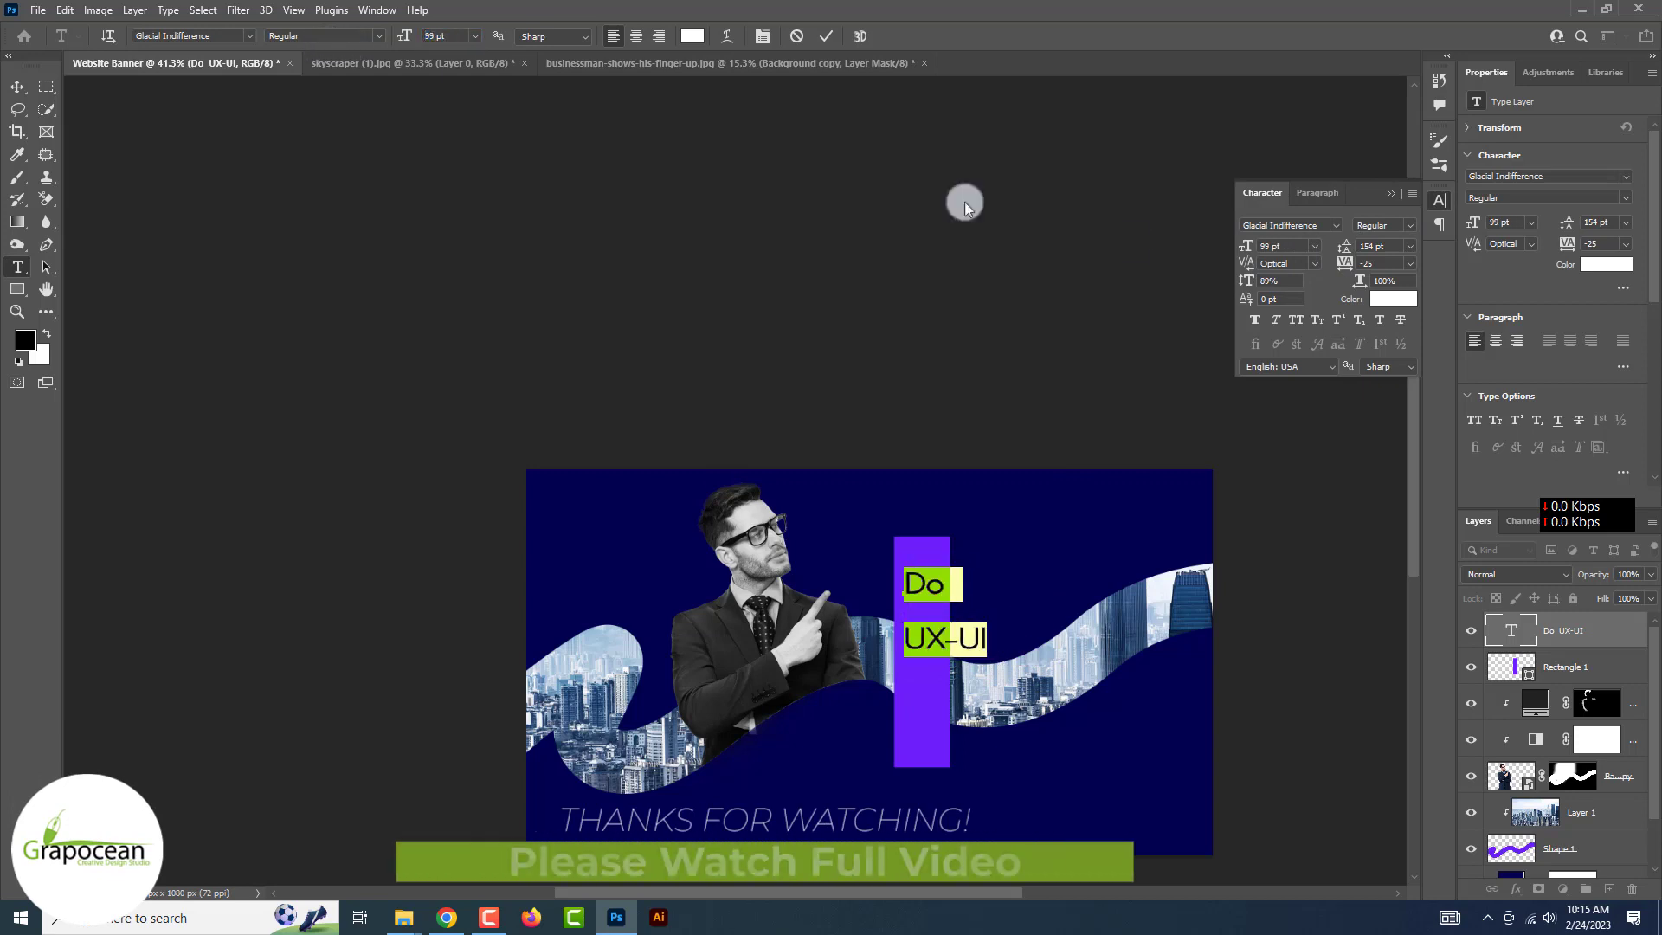
{"action": "left_click", "coordinate": [249, 35]}
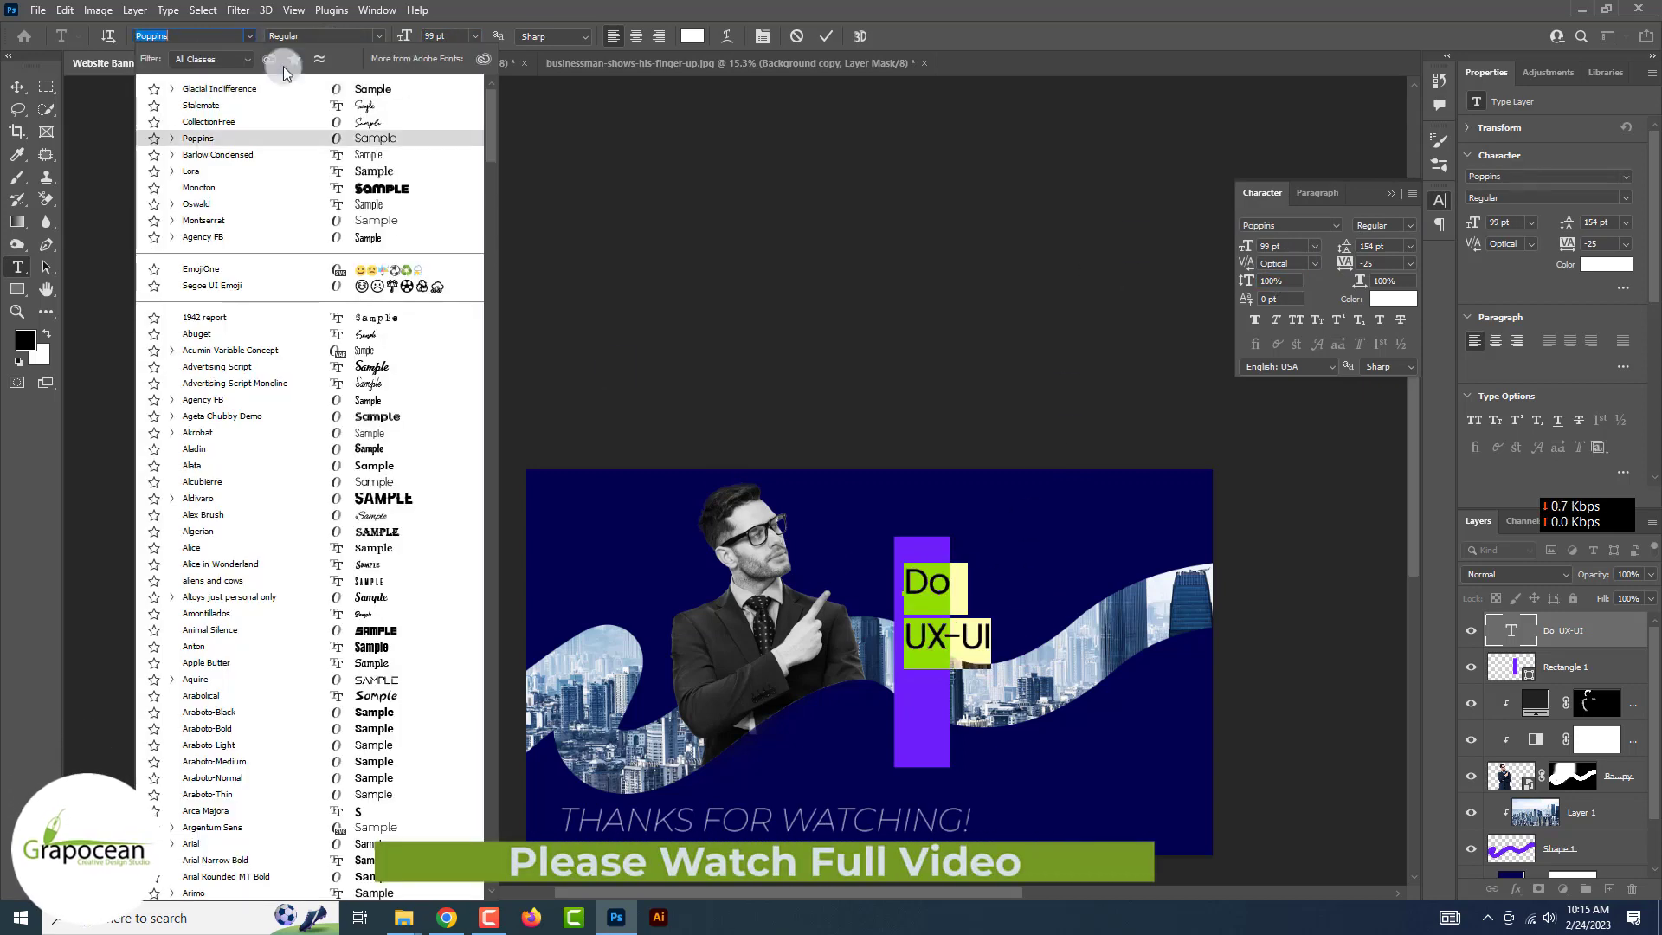
{"action": "left_click", "coordinate": [347, 136]}
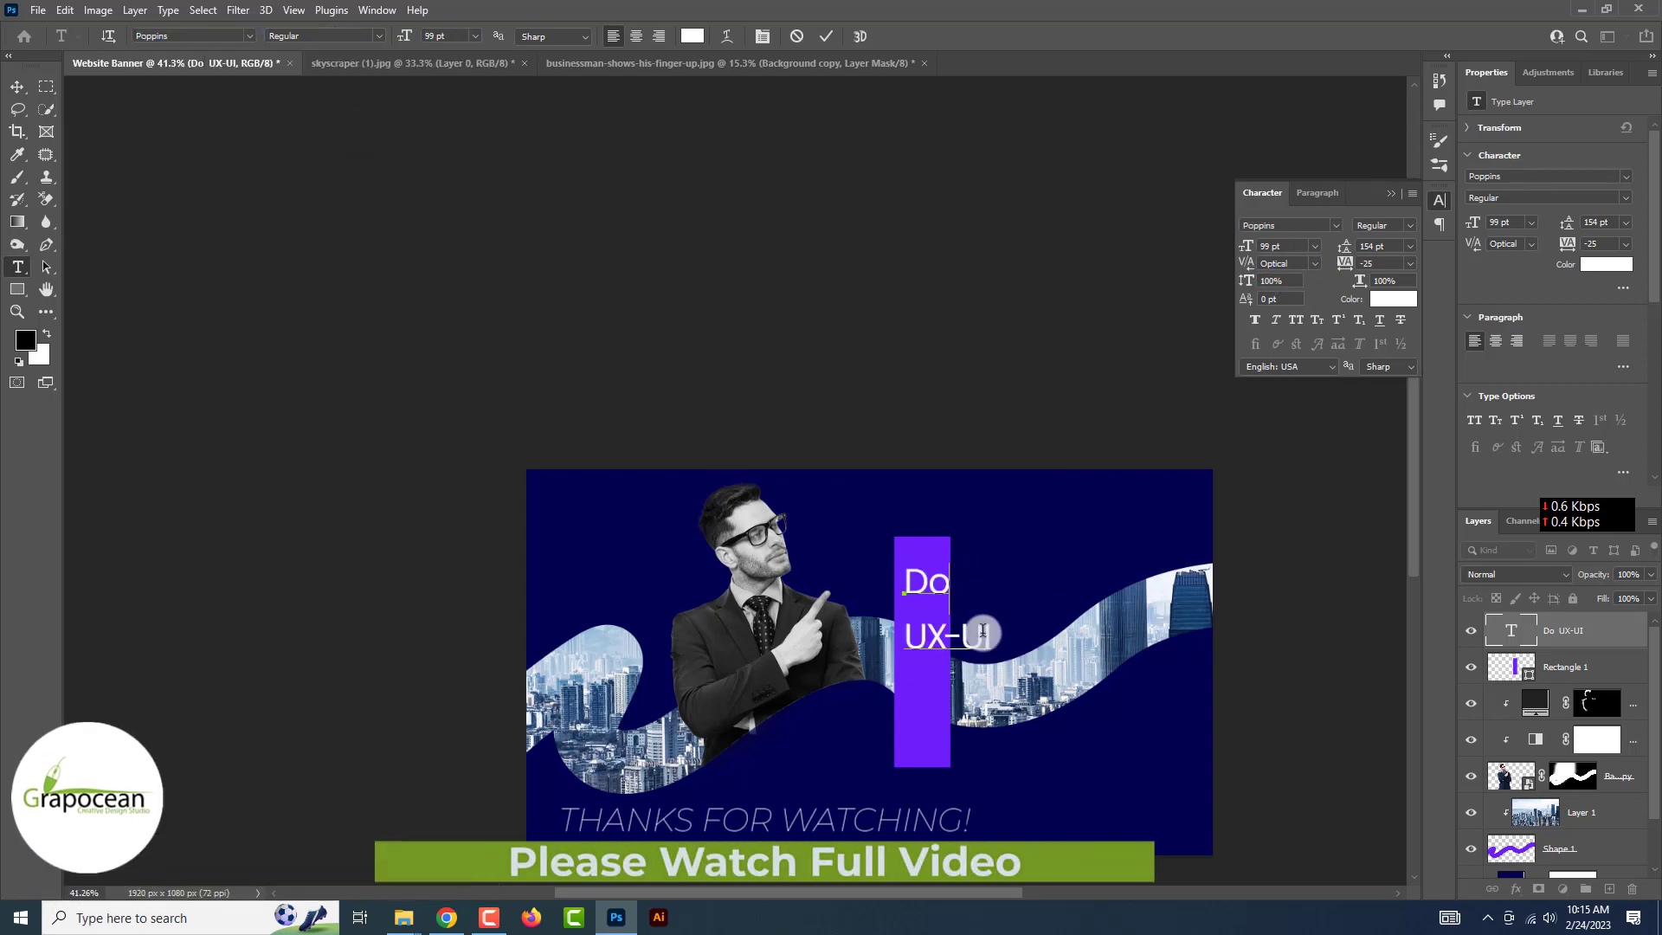
{"action": "triple_click", "coordinate": [934, 636]}
{"action": "left_click", "coordinate": [378, 35]}
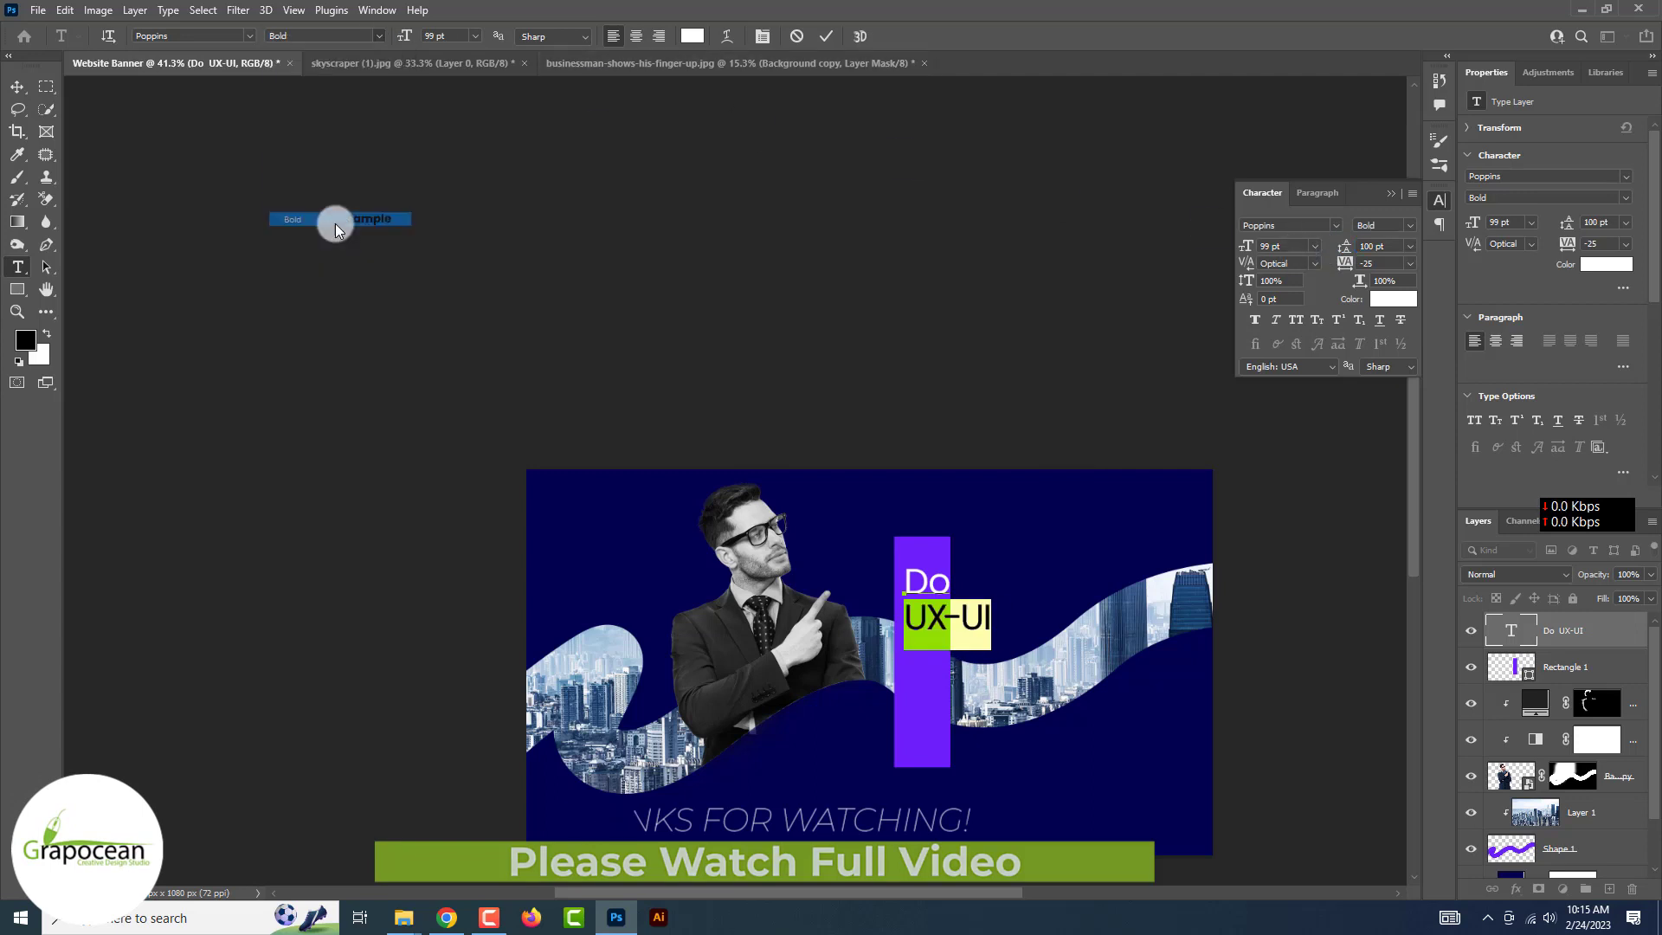
{"action": "left_click", "coordinate": [335, 222]}
{"action": "type", "text": "-"}
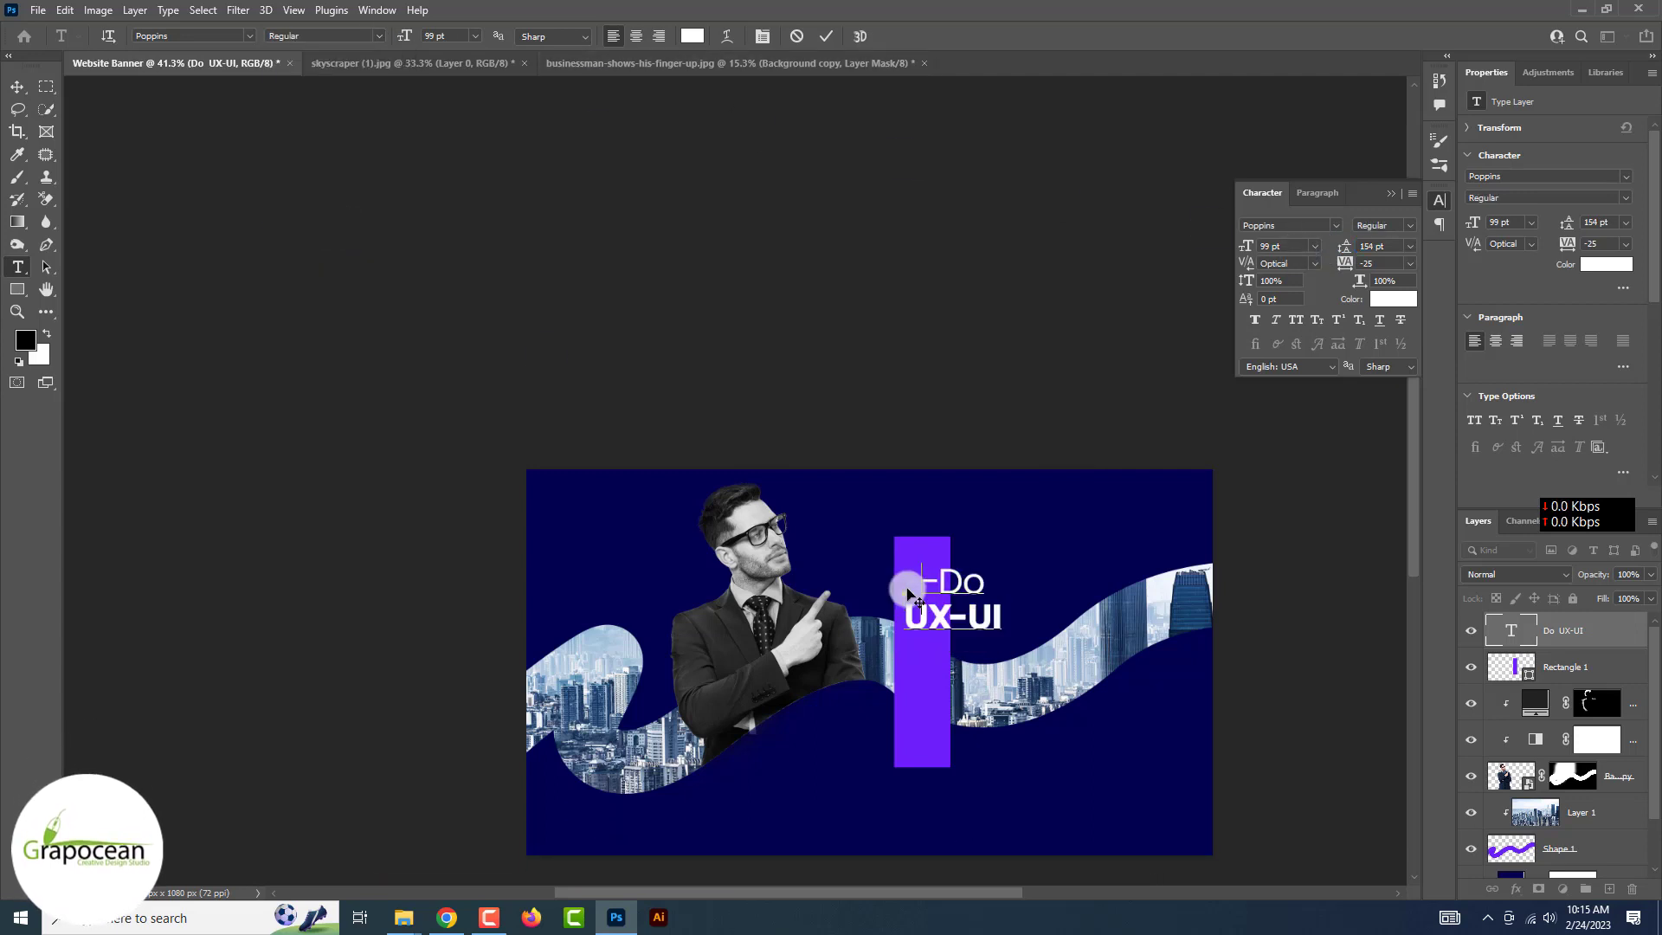
{"action": "scroll", "coordinate": [923, 582], "scroll_direction": "up", "scroll_amount": 2}
{"action": "type", "text": "The"}
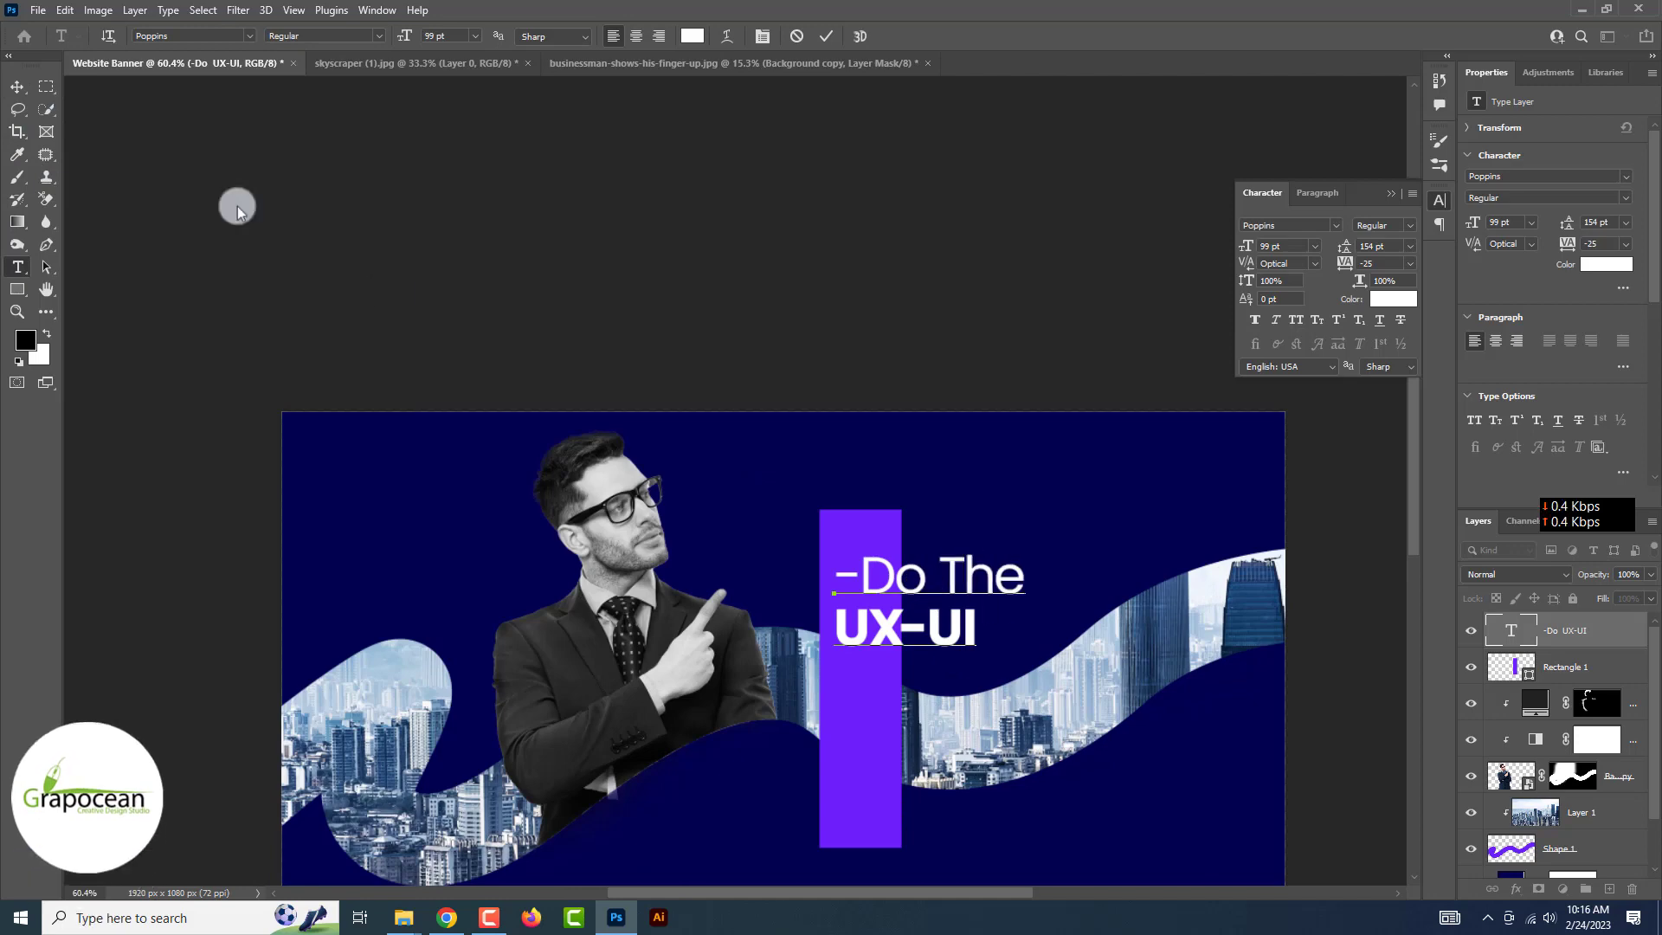
Type 'Design' below the heading in the Stalemate script font at 184 pt.
{"action": "left_click", "coordinate": [878, 621]}
{"action": "type", "text": "Desig"}
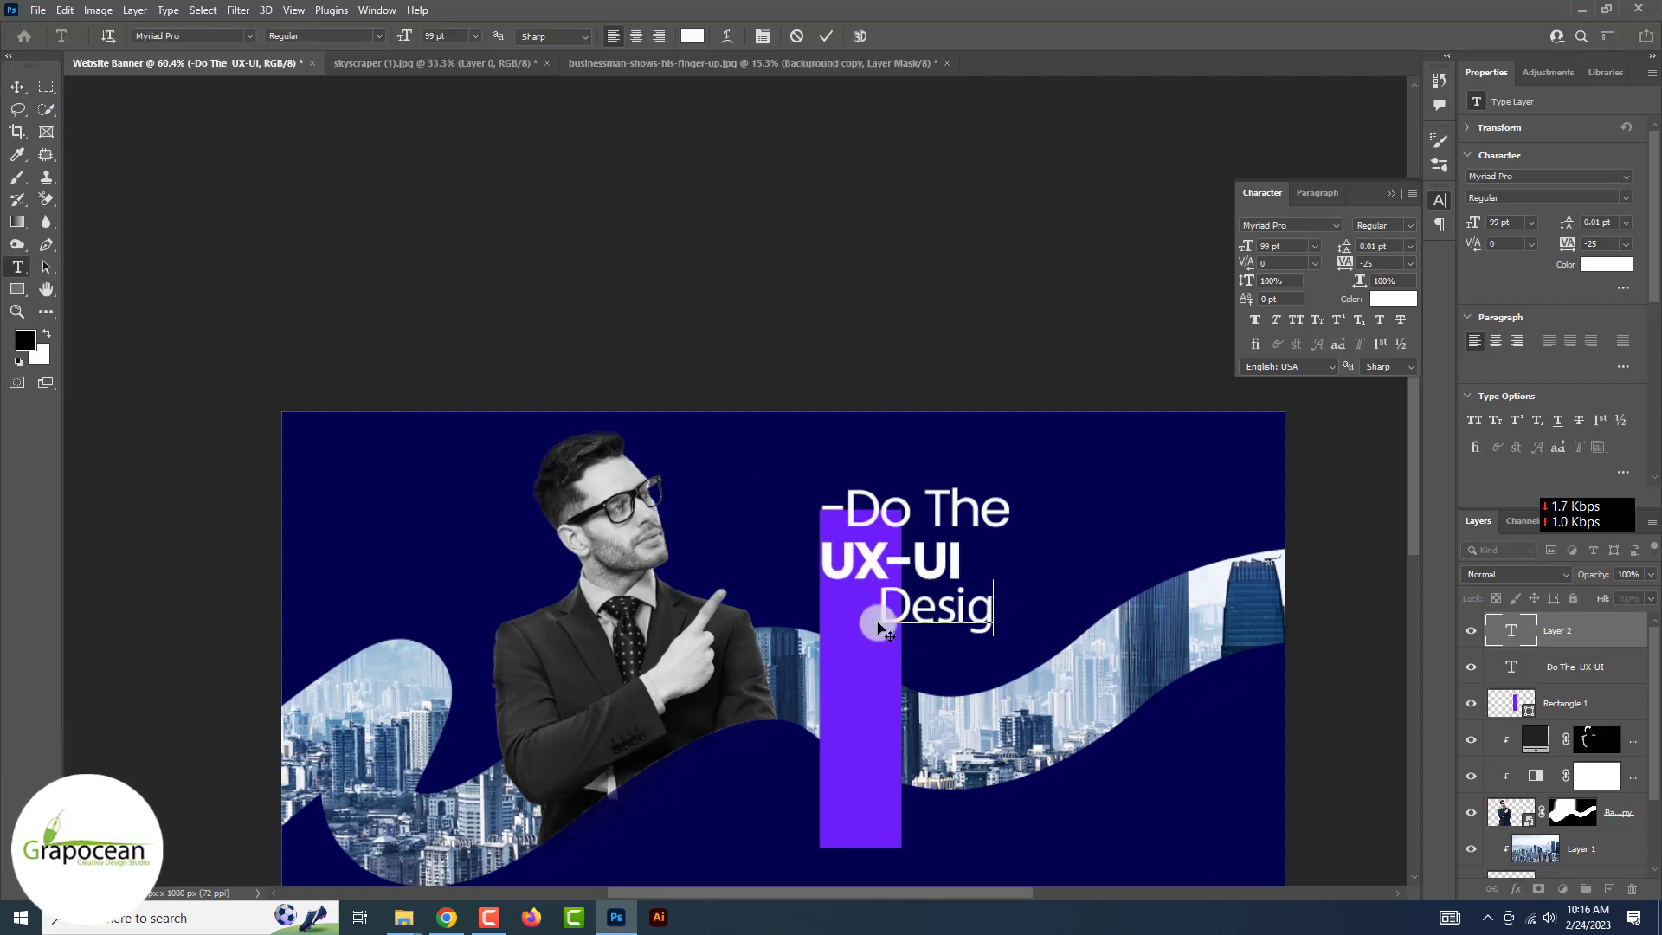
{"action": "type", "text": "nn"}
{"action": "key", "text": "ctrl+a"}
{"action": "left_click", "coordinate": [191, 35]}
{"action": "scroll", "coordinate": [303, 346], "scroll_direction": "down", "scroll_amount": 10}
{"action": "left_click", "coordinate": [390, 102]}
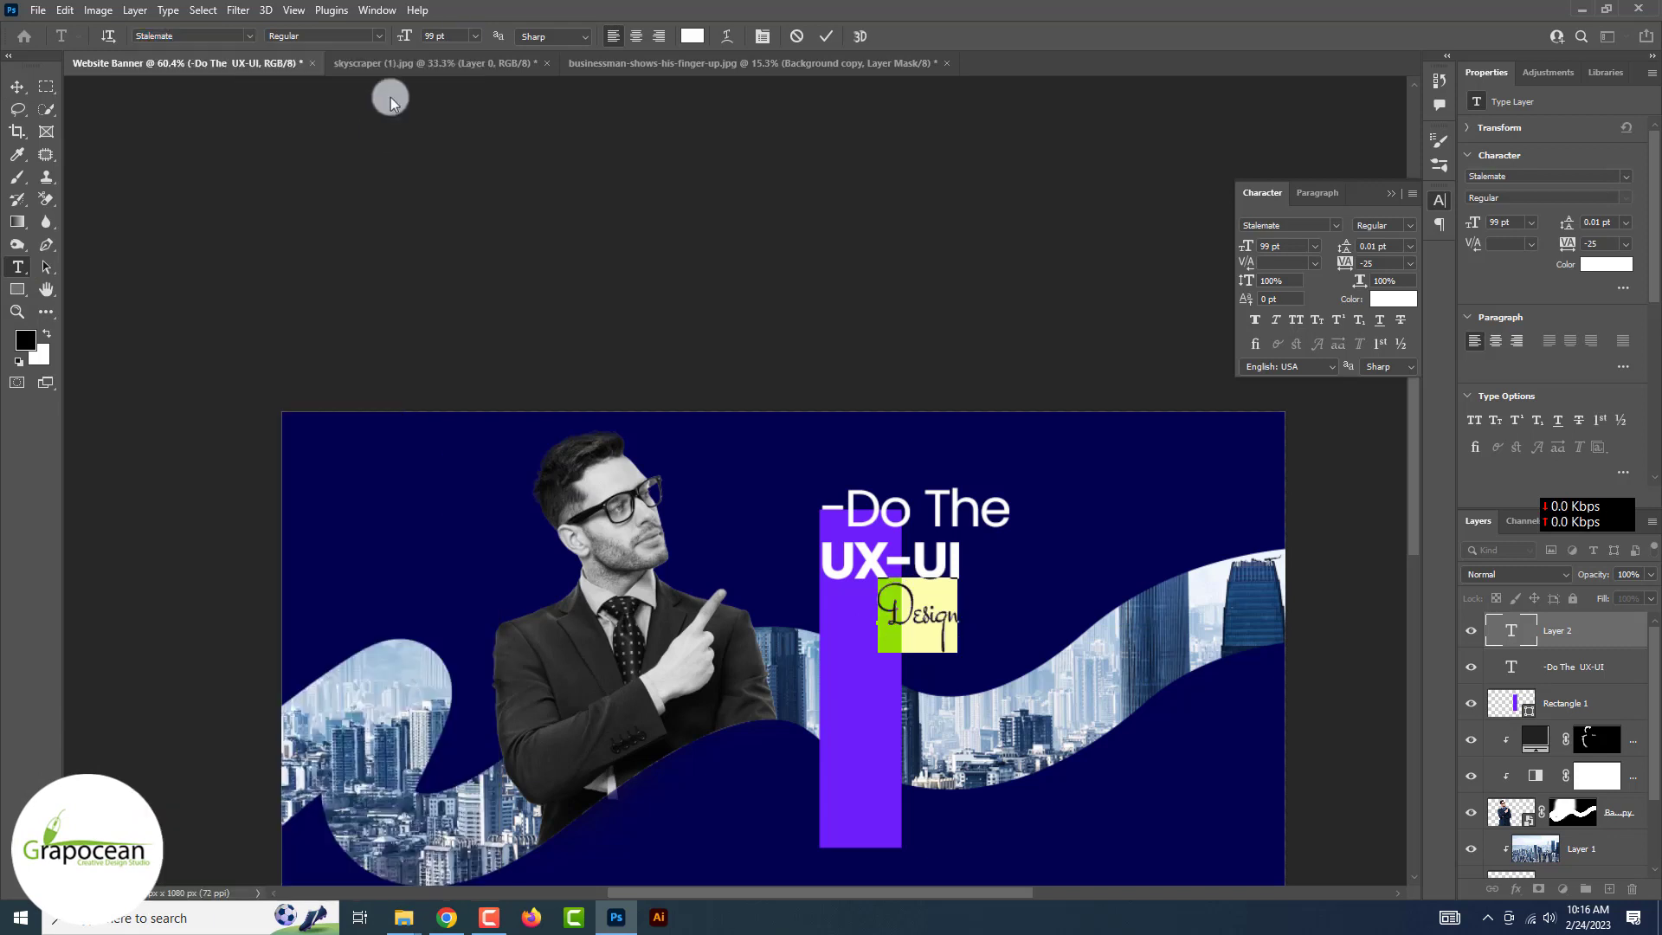
{"action": "left_click_drag", "start_coordinate": [405, 36], "coordinate": [458, 36]}
{"action": "left_click", "coordinate": [16, 87]}
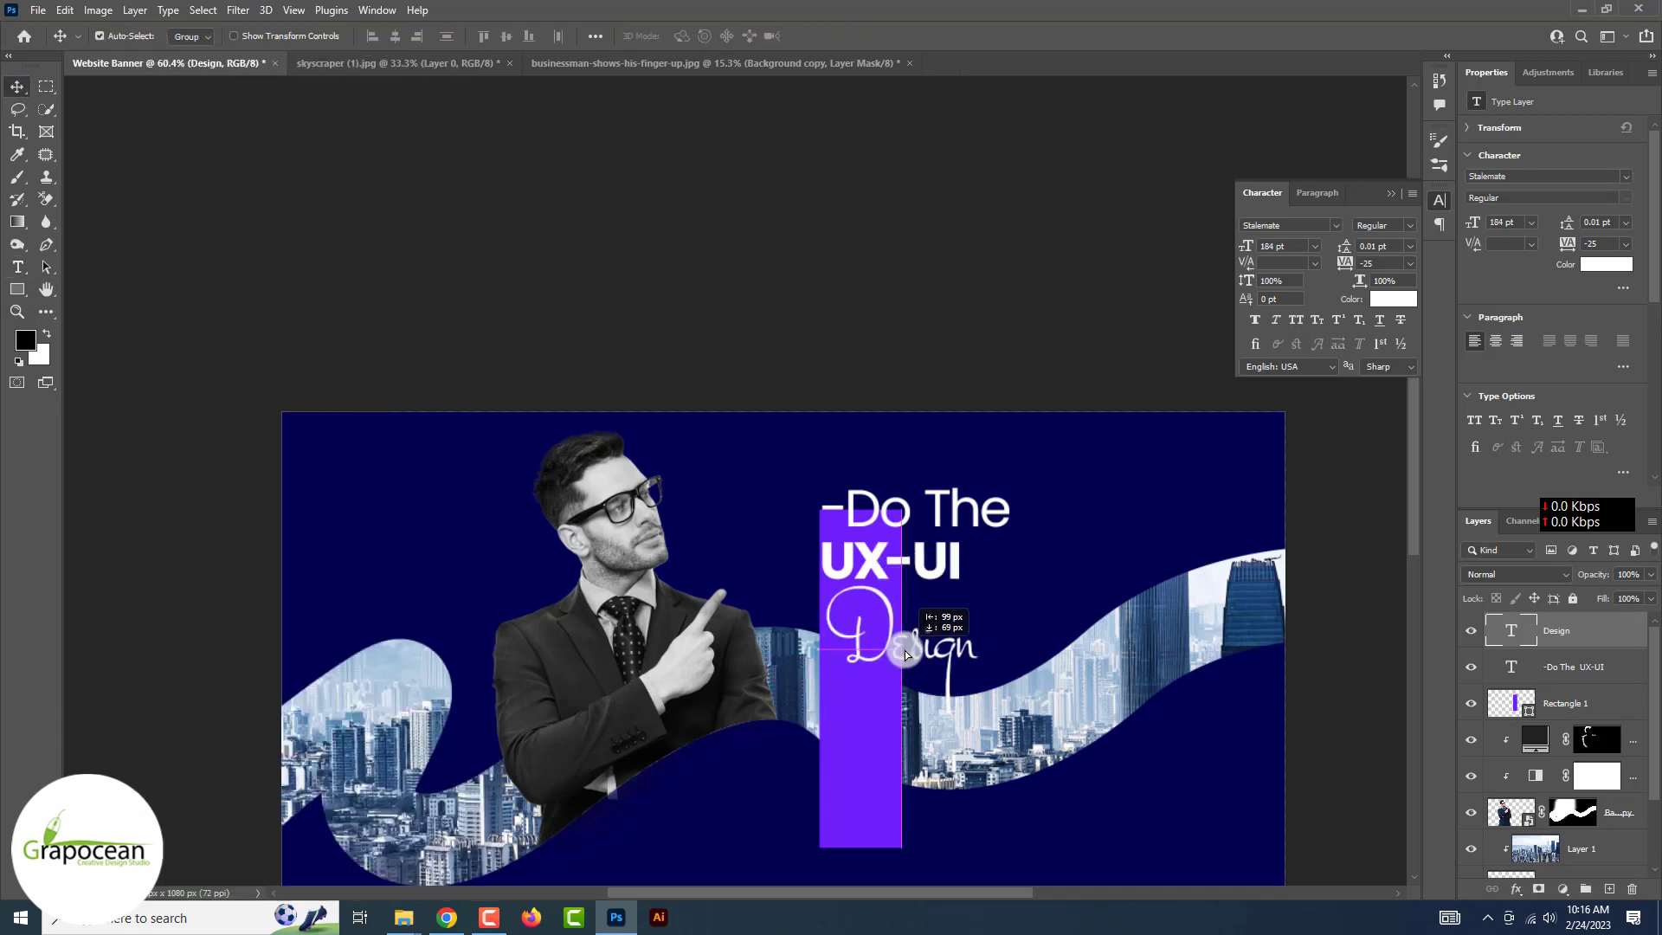
Select the Shape 1 wave layer in the Layers panel.
{"action": "left_click", "coordinate": [1286, 658]}
{"action": "scroll", "coordinate": [1509, 831], "scroll_direction": "down", "scroll_amount": 1}
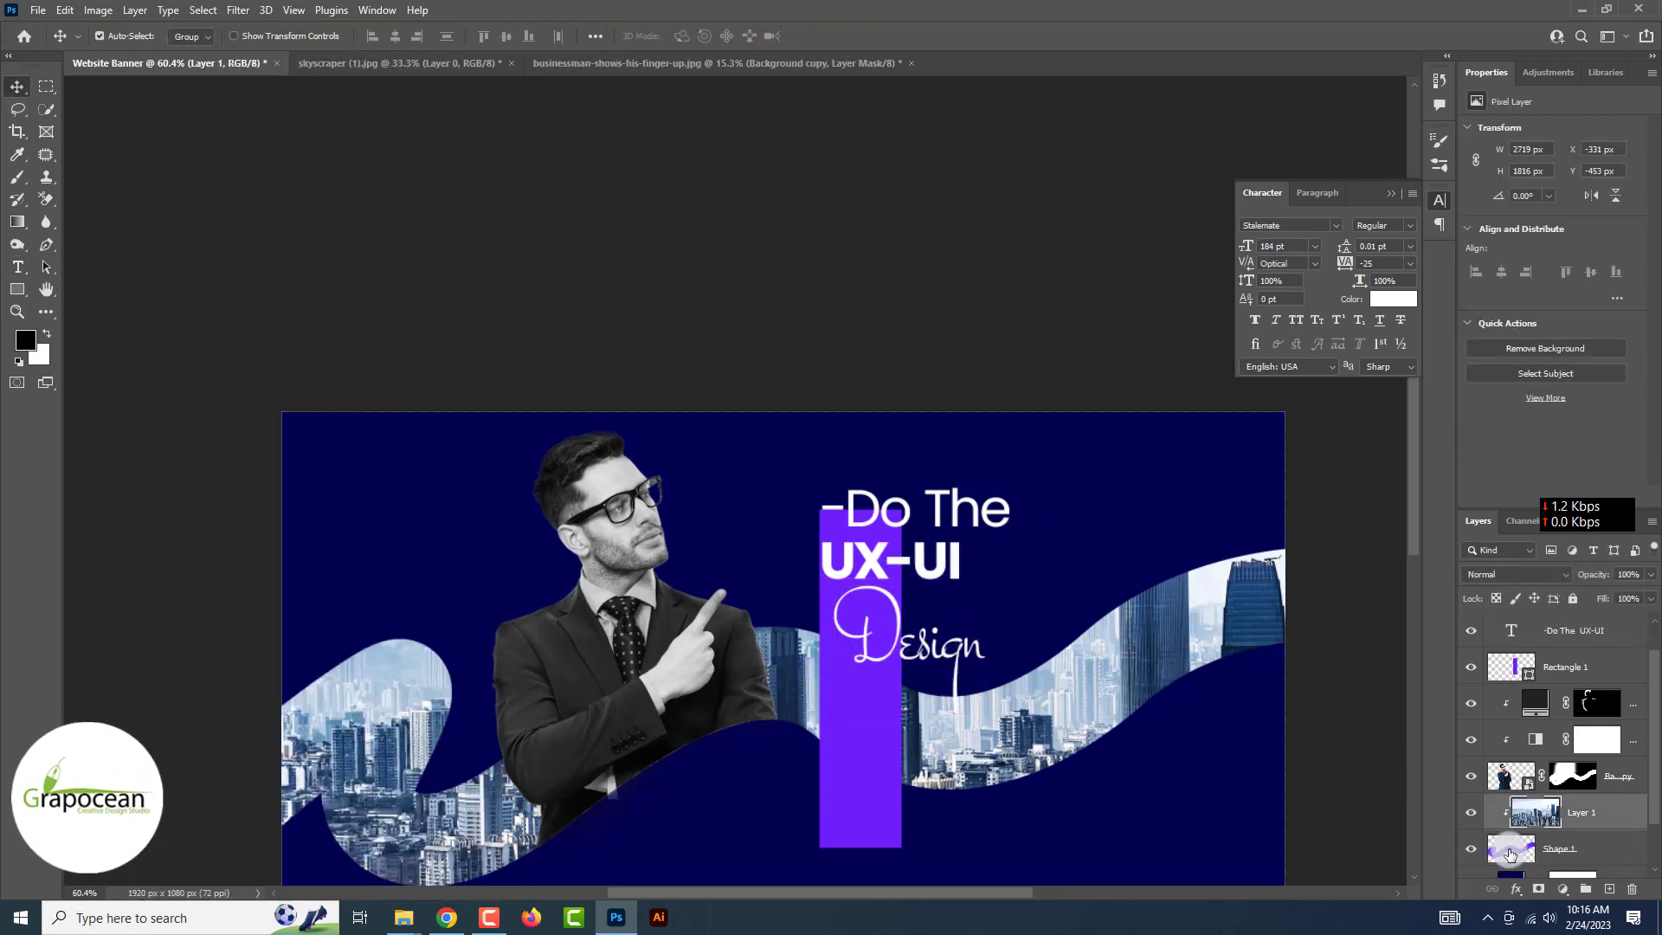
{"action": "left_click", "coordinate": [1509, 855]}
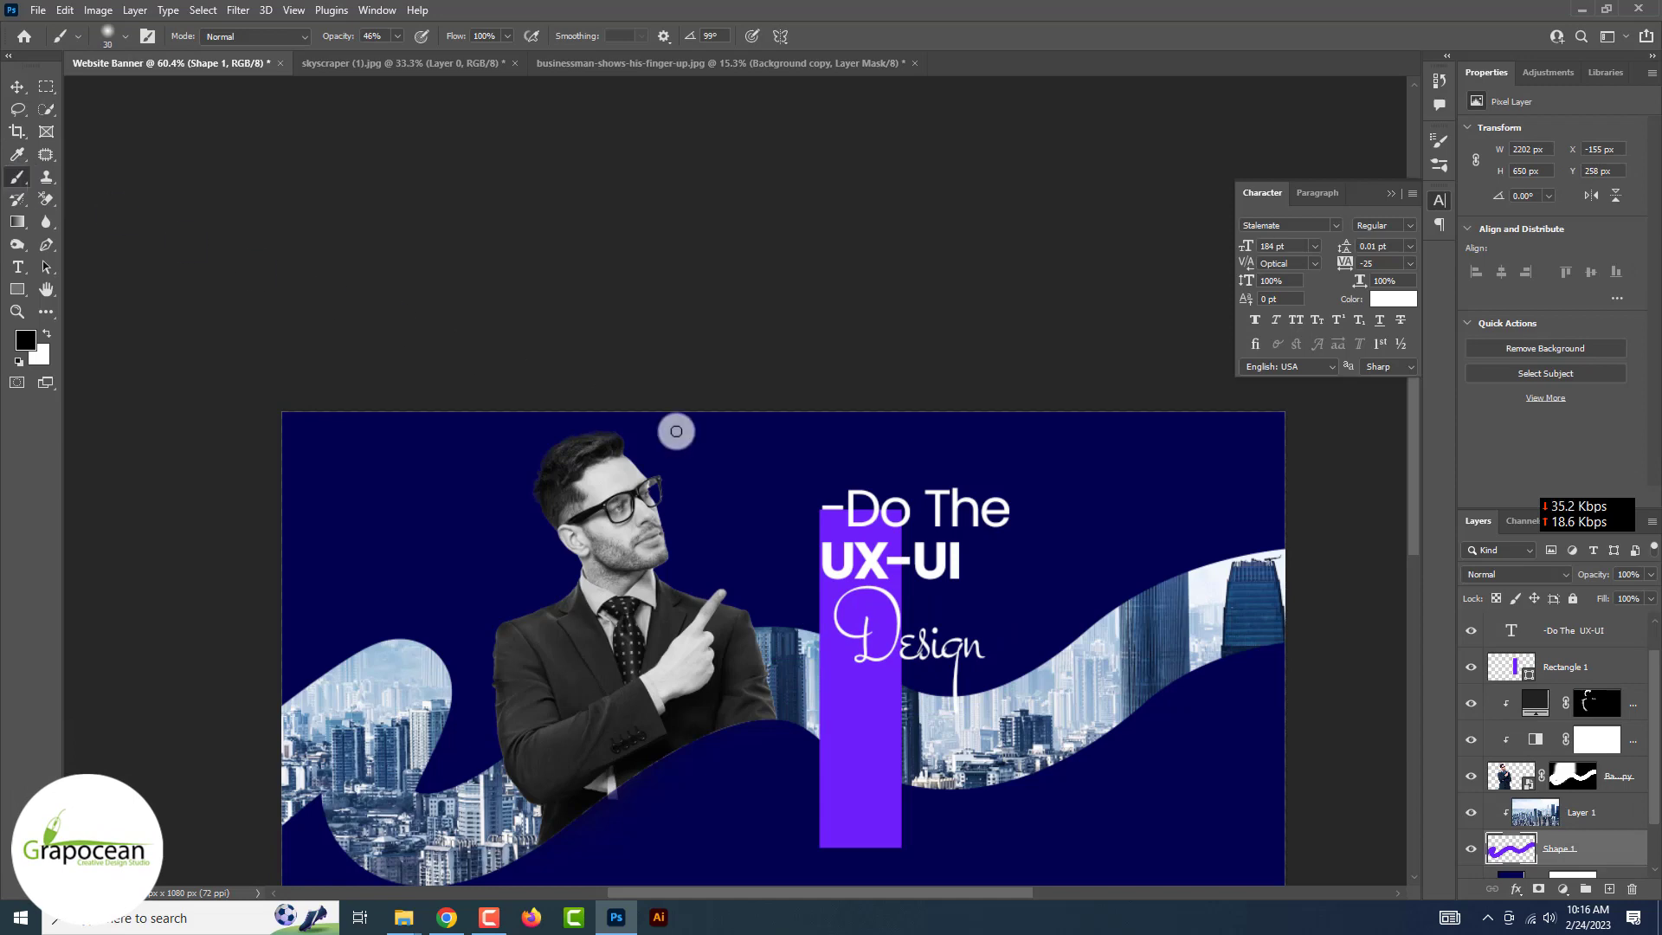
Brush a soft dark fade over the right skyline, undoing stray dabs on the left wave and hand.
{"action": "left_click_drag", "start_coordinate": [1242, 539], "coordinate": [1194, 613]}
{"action": "scroll", "coordinate": [1194, 612], "scroll_direction": "down", "scroll_amount": 3}
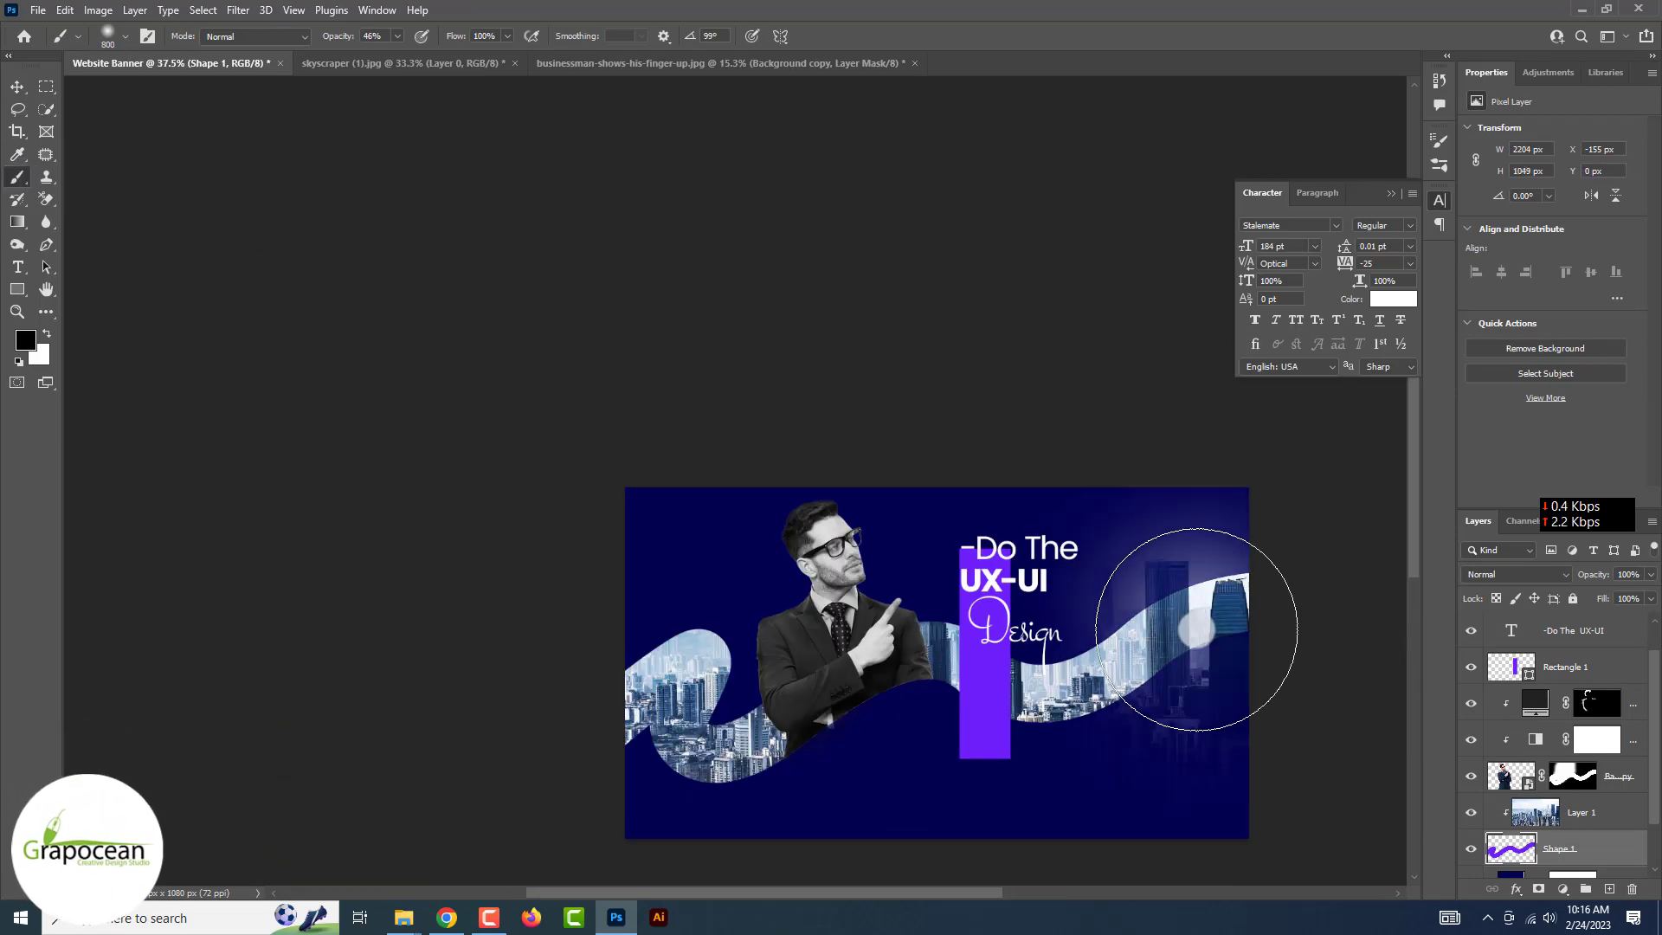
{"action": "left_click", "coordinate": [684, 680]}
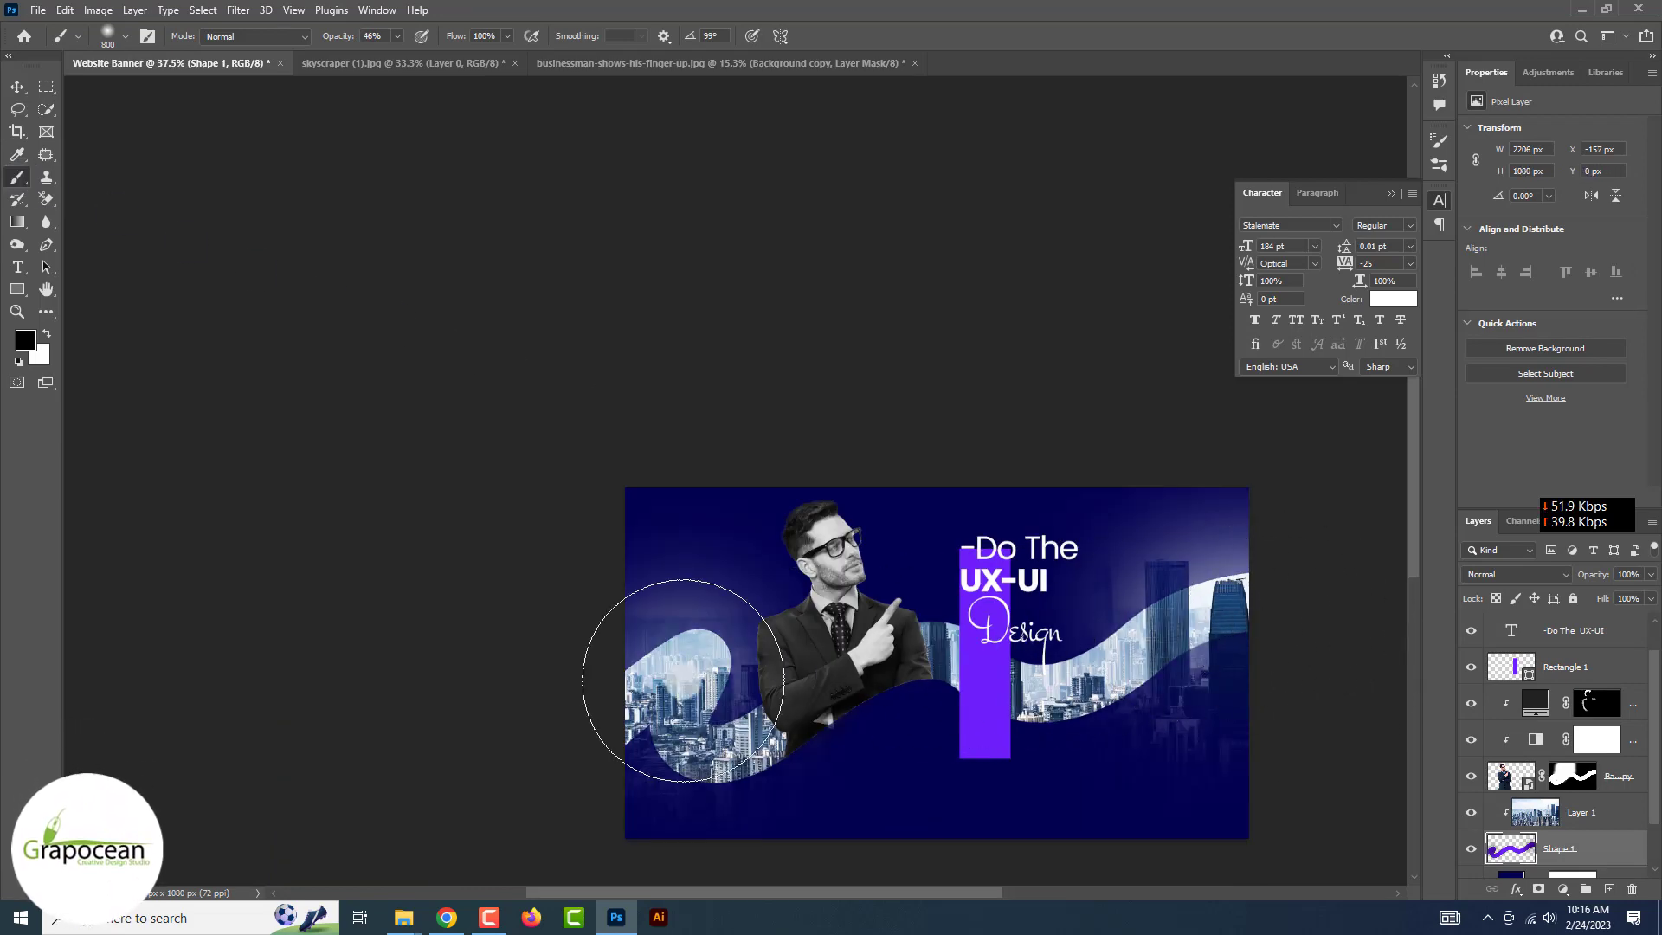
{"action": "key", "text": "ctrl+z"}
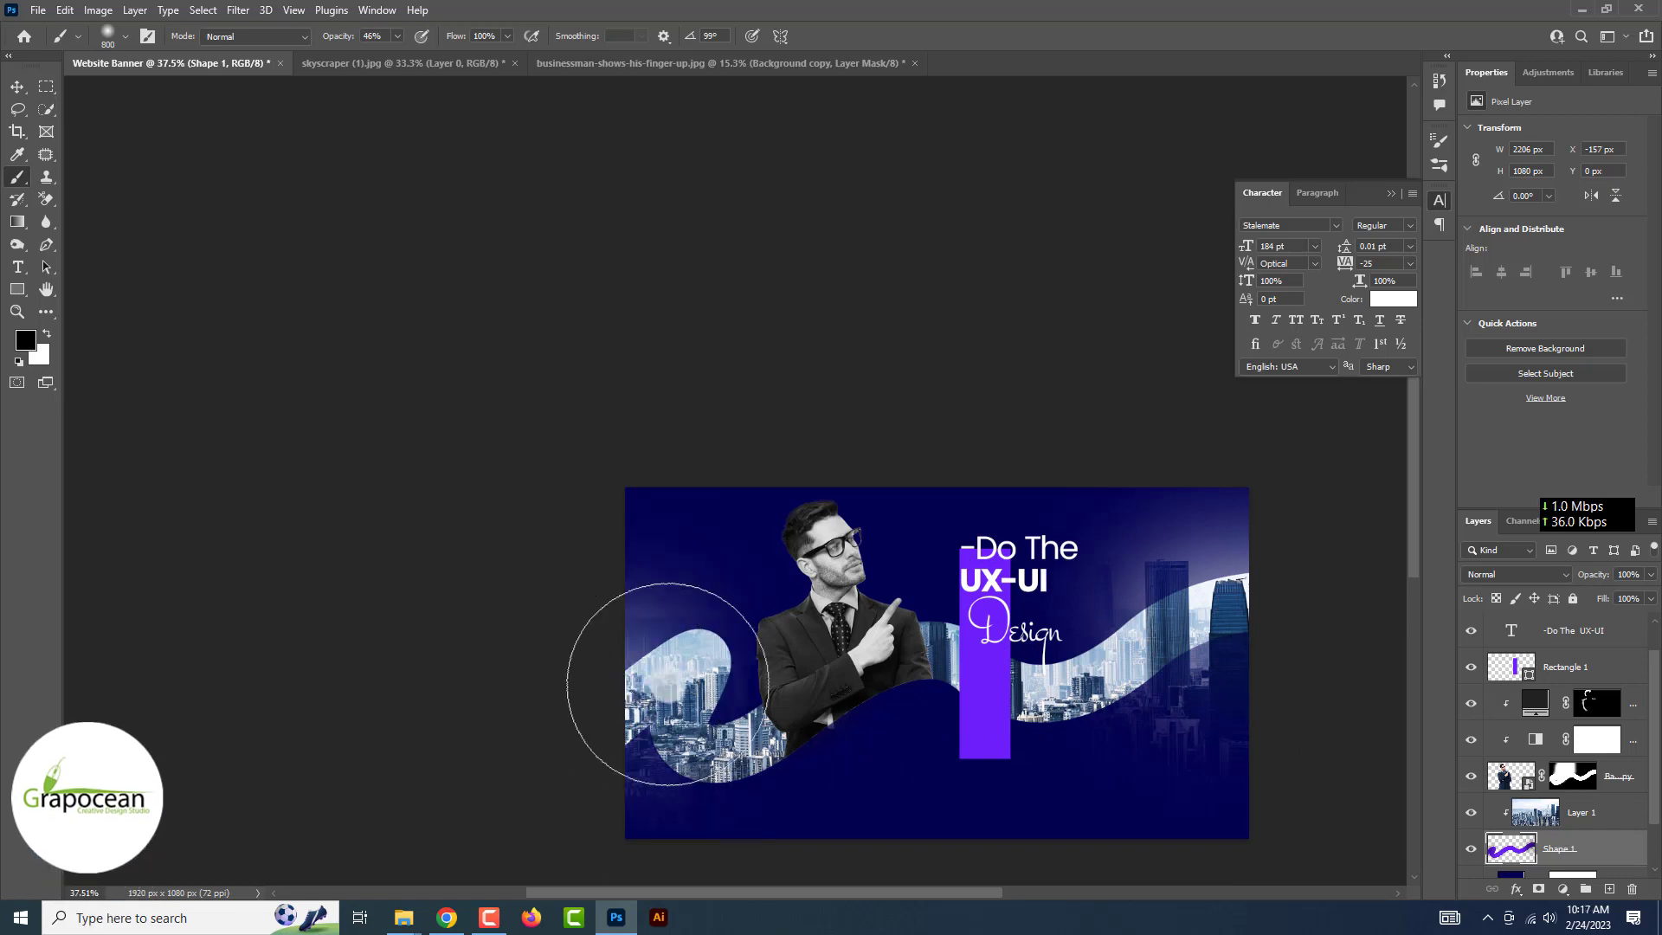
{"action": "left_click", "coordinate": [896, 641]}
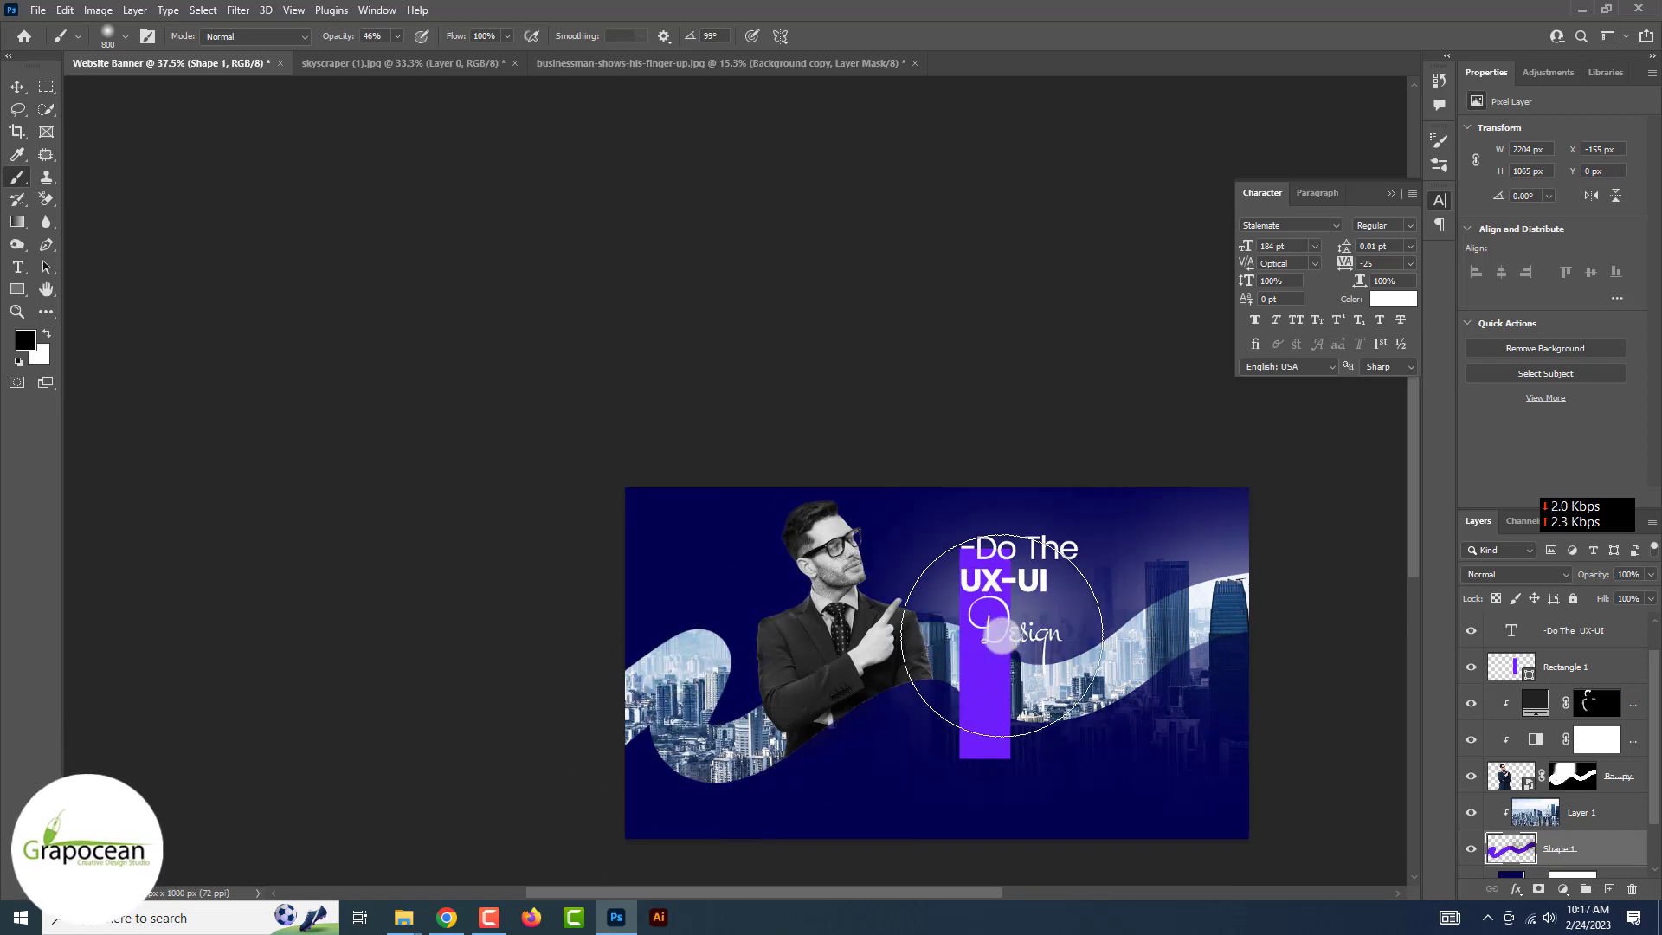
{"action": "key", "text": "ctrl+z"}
{"action": "left_click", "coordinate": [18, 86]}
{"action": "key", "text": "ctrl+minus"}
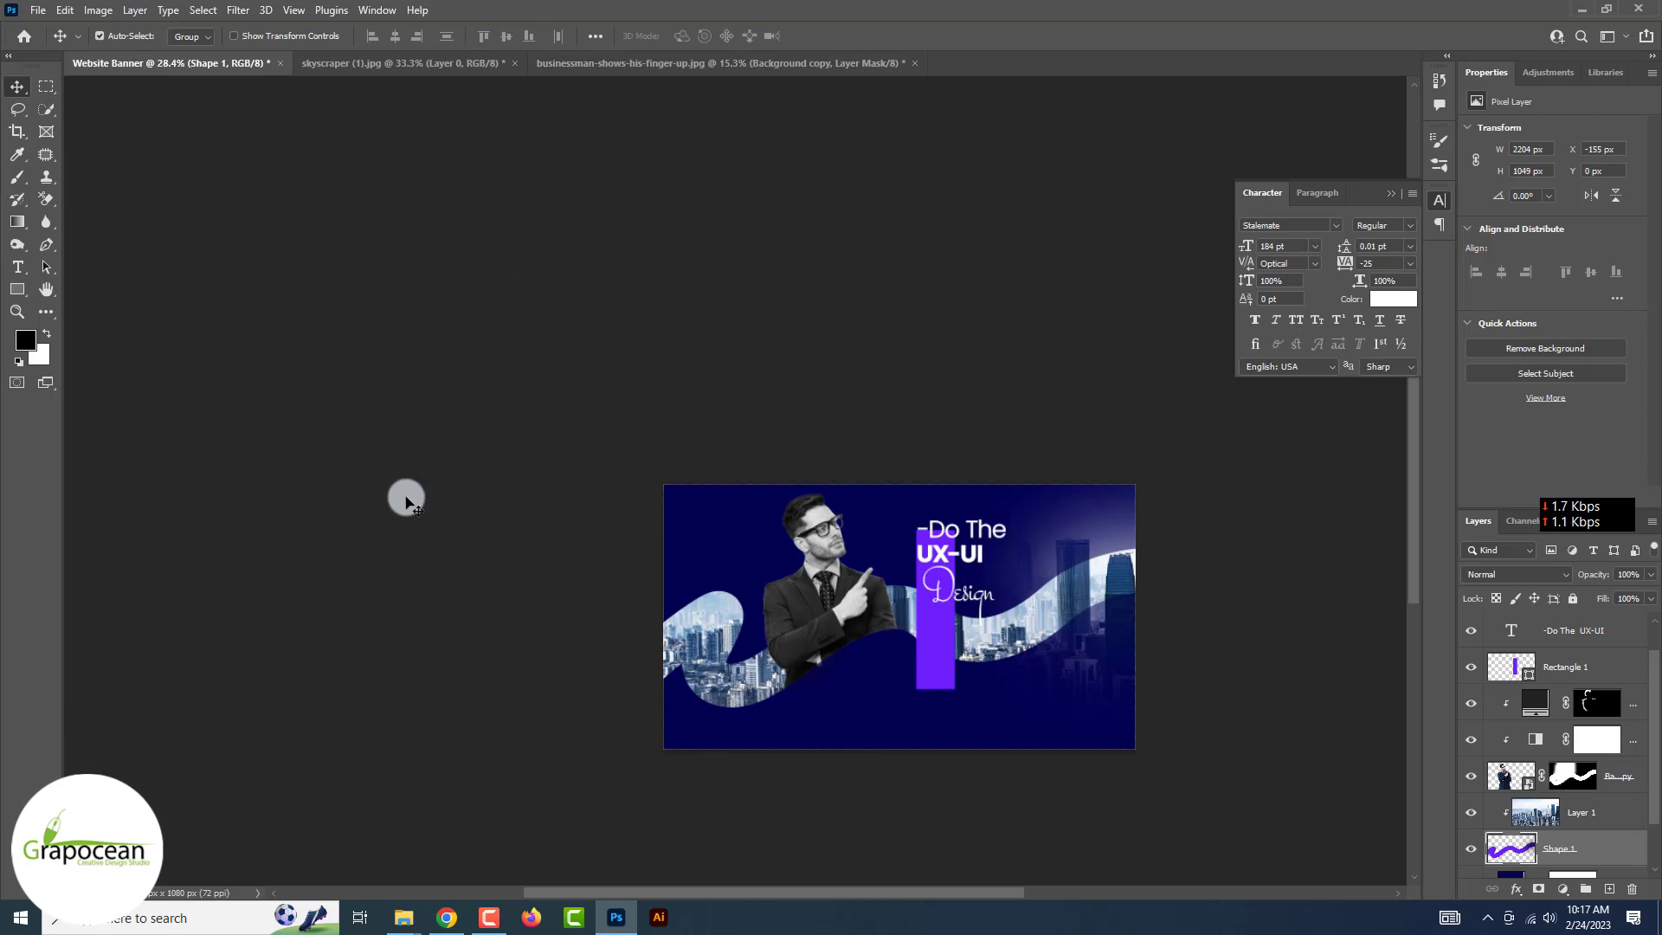
Draw a rounded square over the businessman with no fill and a thinner white outline.
{"action": "right_click", "coordinate": [18, 289]}
{"action": "left_click", "coordinate": [119, 294]}
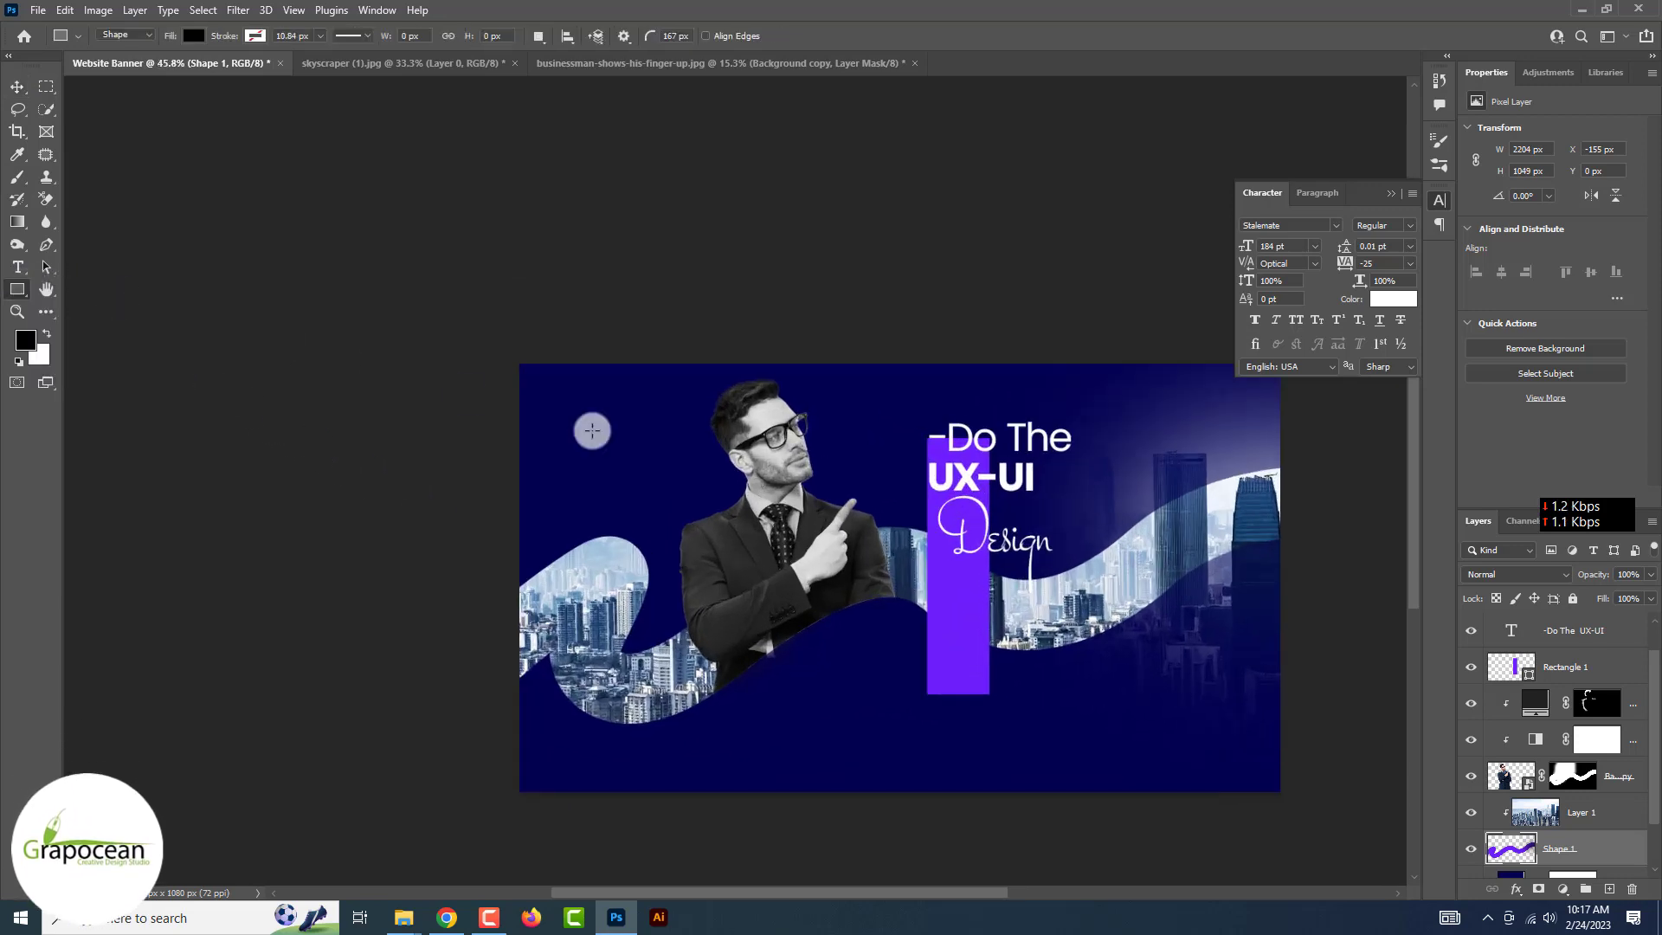
{"action": "left_click_drag", "start_coordinate": [876, 641], "coordinate": [861, 632]}
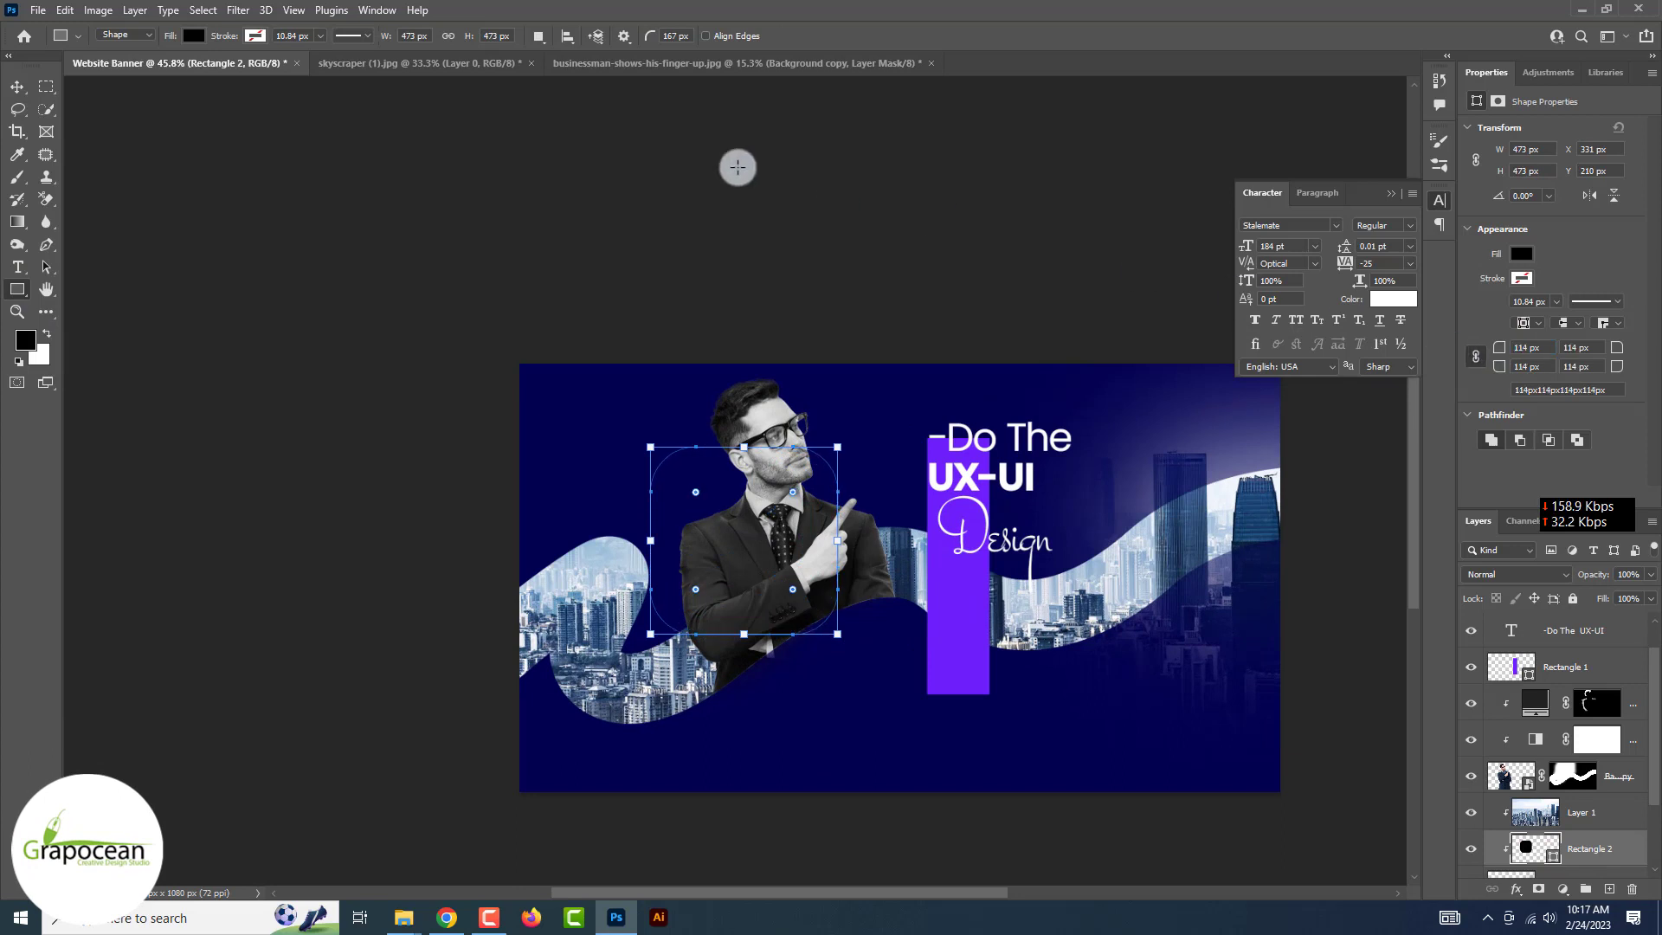
{"action": "left_click", "coordinate": [194, 36]}
{"action": "left_click", "coordinate": [90, 69]}
{"action": "left_click", "coordinate": [254, 35]}
{"action": "left_click", "coordinate": [362, 68]}
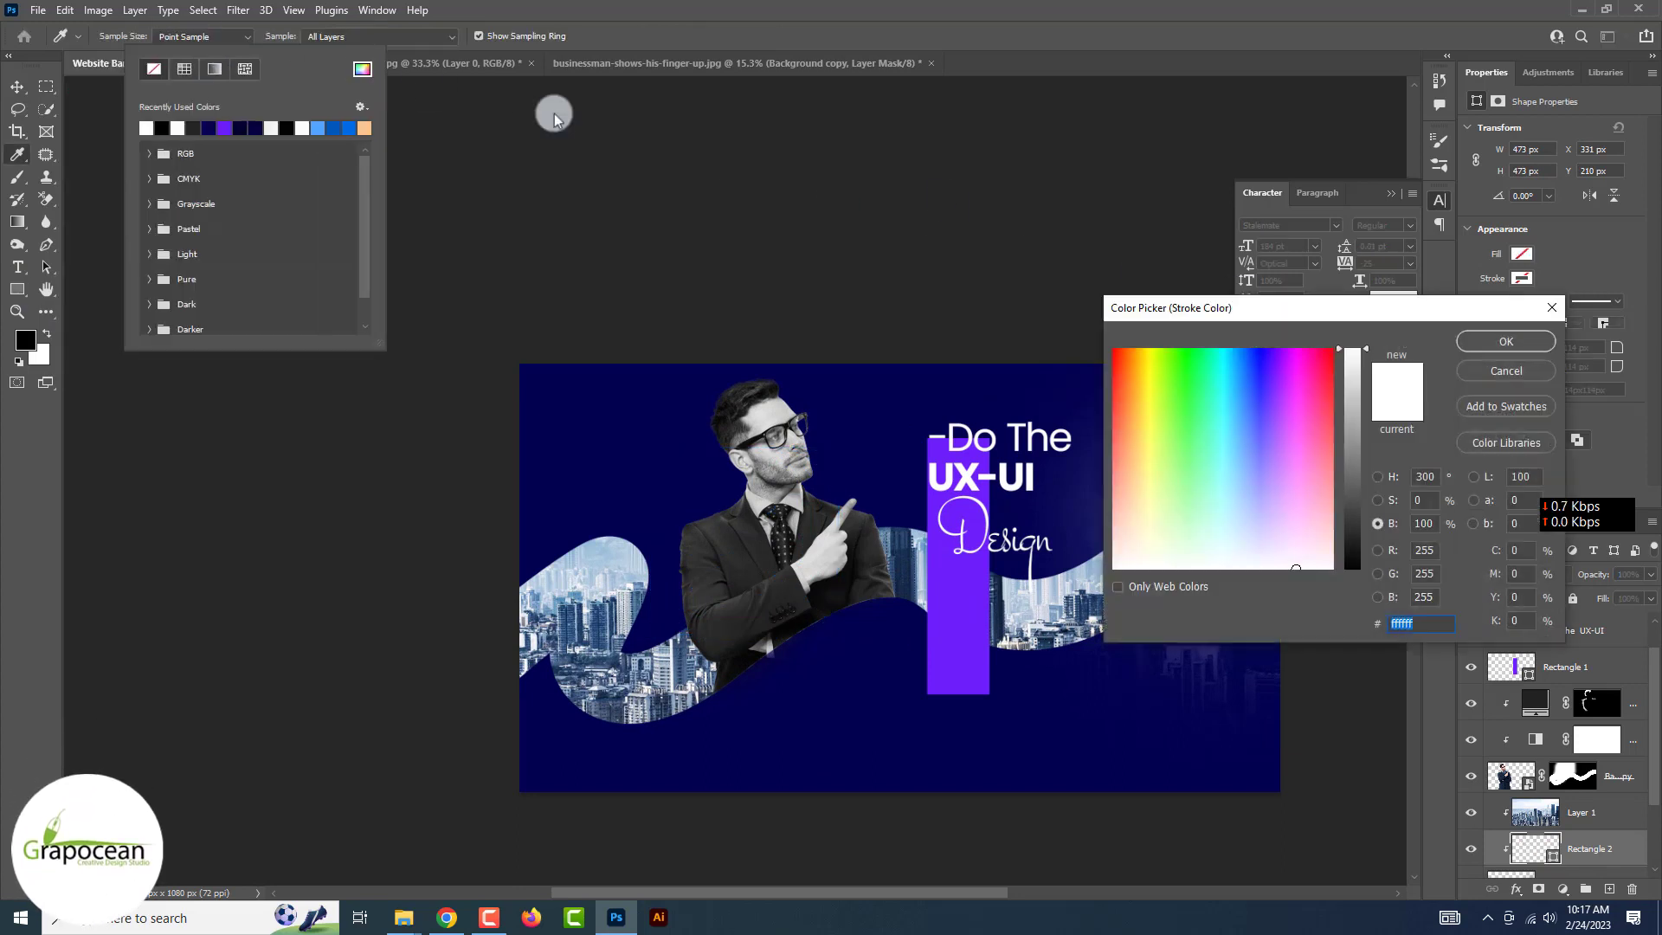
{"action": "left_click", "coordinate": [1489, 341]}
{"action": "left_click", "coordinate": [318, 36]}
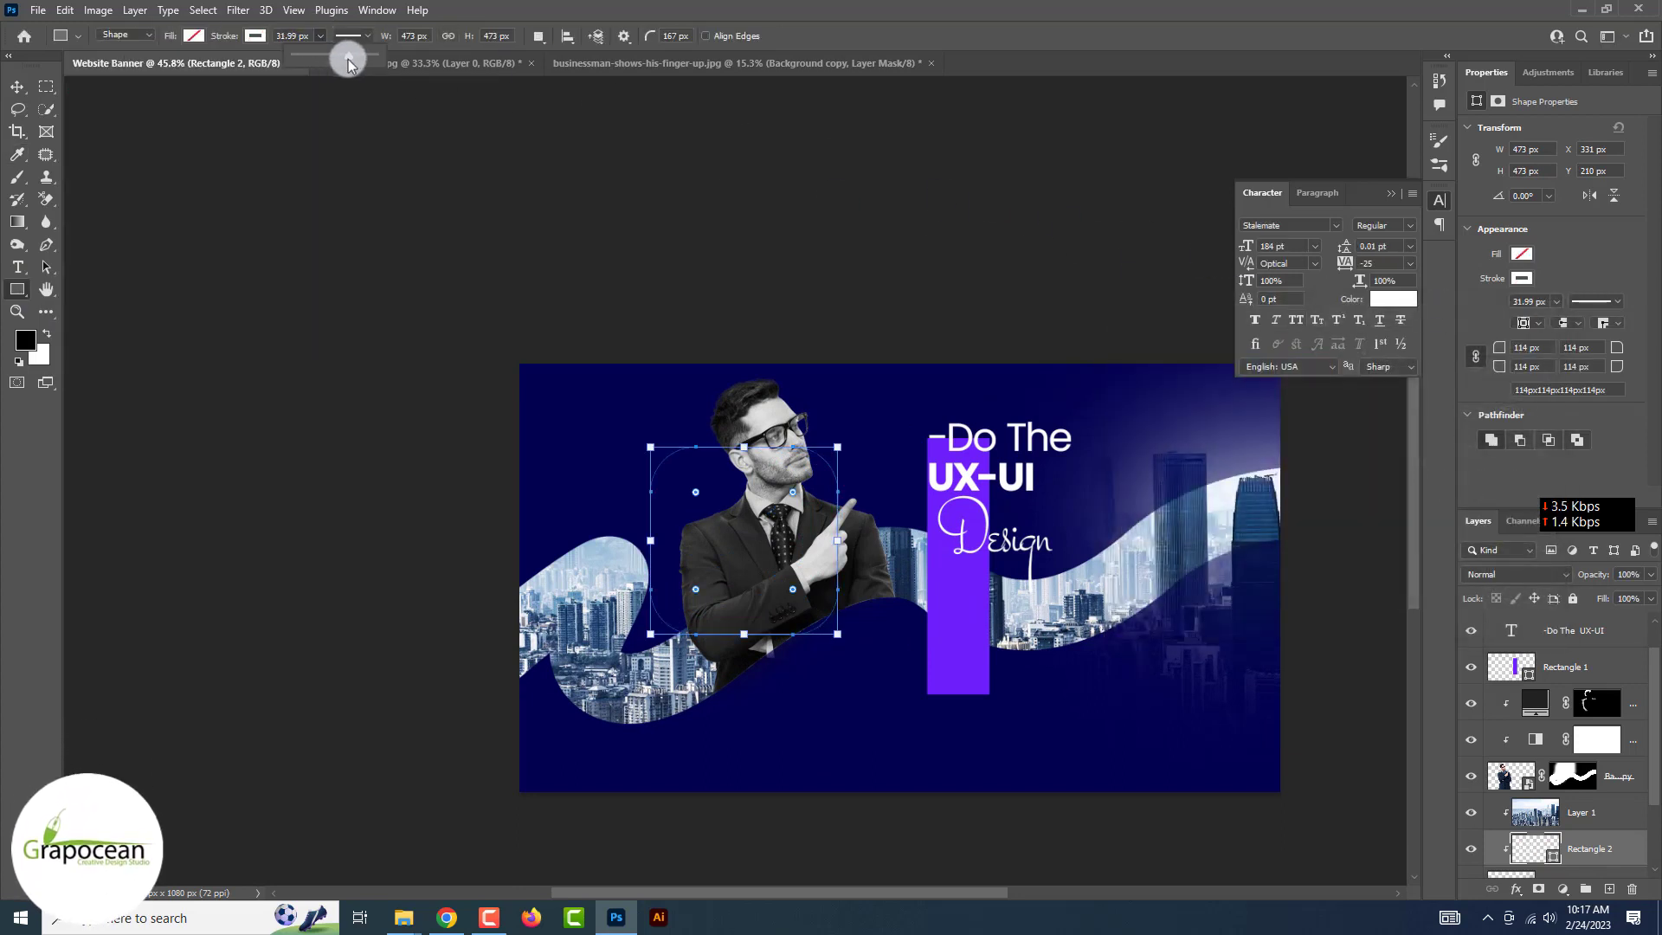
{"action": "left_click_drag", "start_coordinate": [329, 59], "coordinate": [325, 57]}
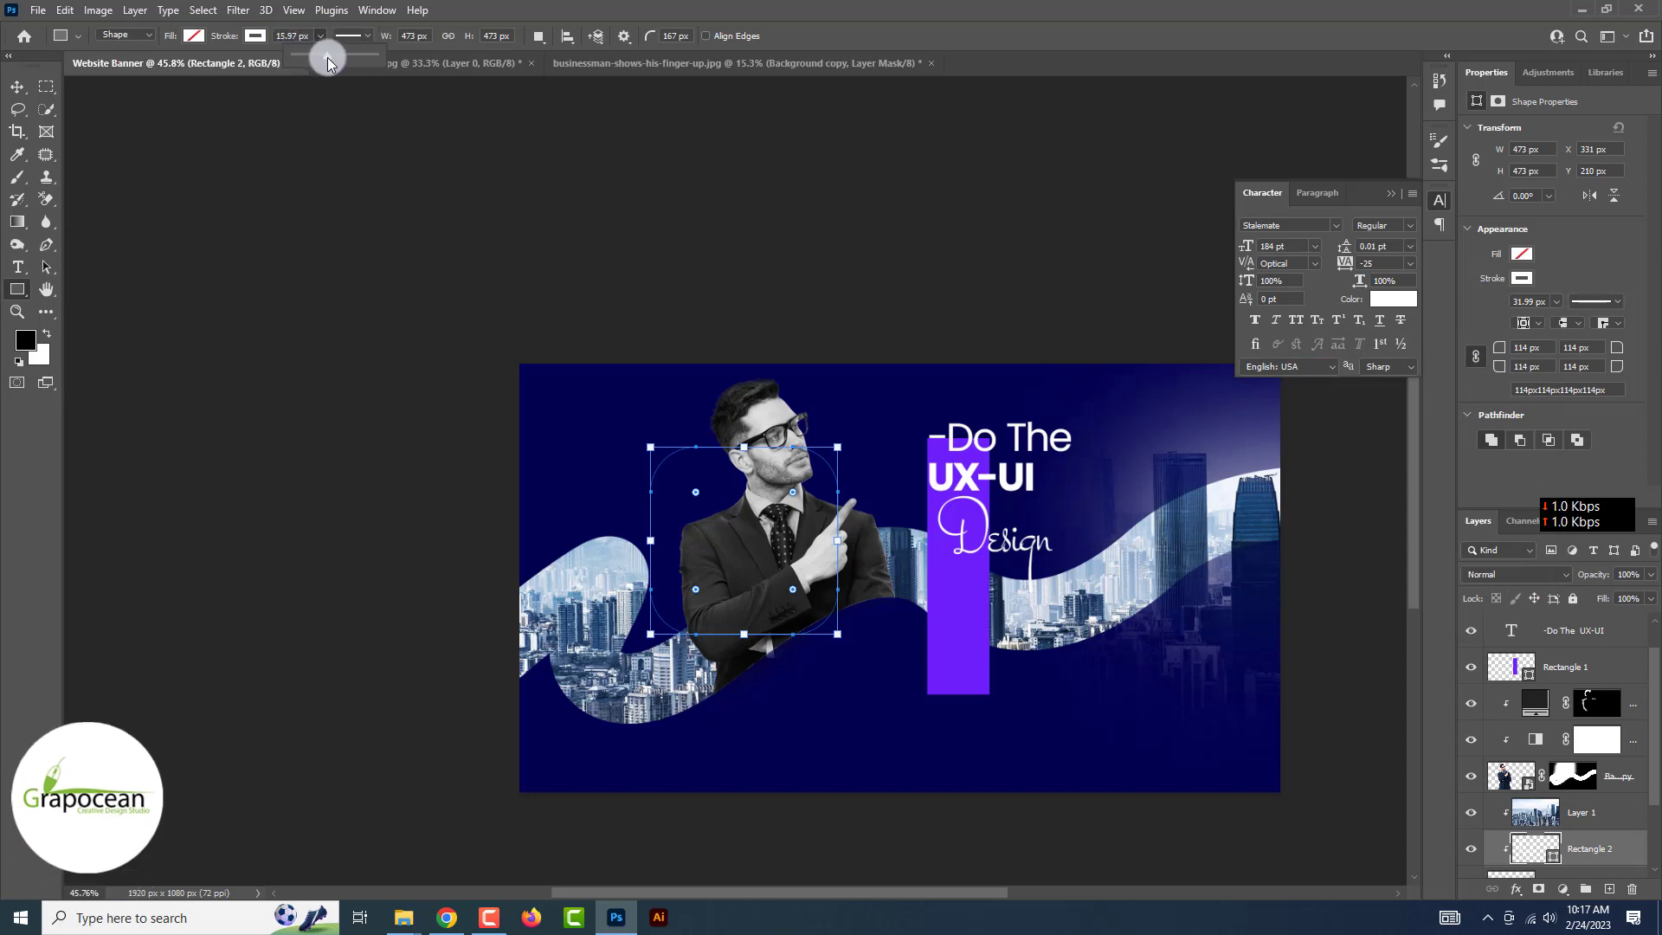
Move Rectangle 2 to the top of the layer stack and remove its fill.
{"action": "mouse_move", "coordinate": [1589, 849]}
{"action": "left_mouse_down"}
{"action": "mouse_move", "coordinate": [1551, 585]}
{"action": "mouse_move", "coordinate": [1538, 628]}
{"action": "left_mouse_up"}
{"action": "double_click", "coordinate": [1523, 630]}
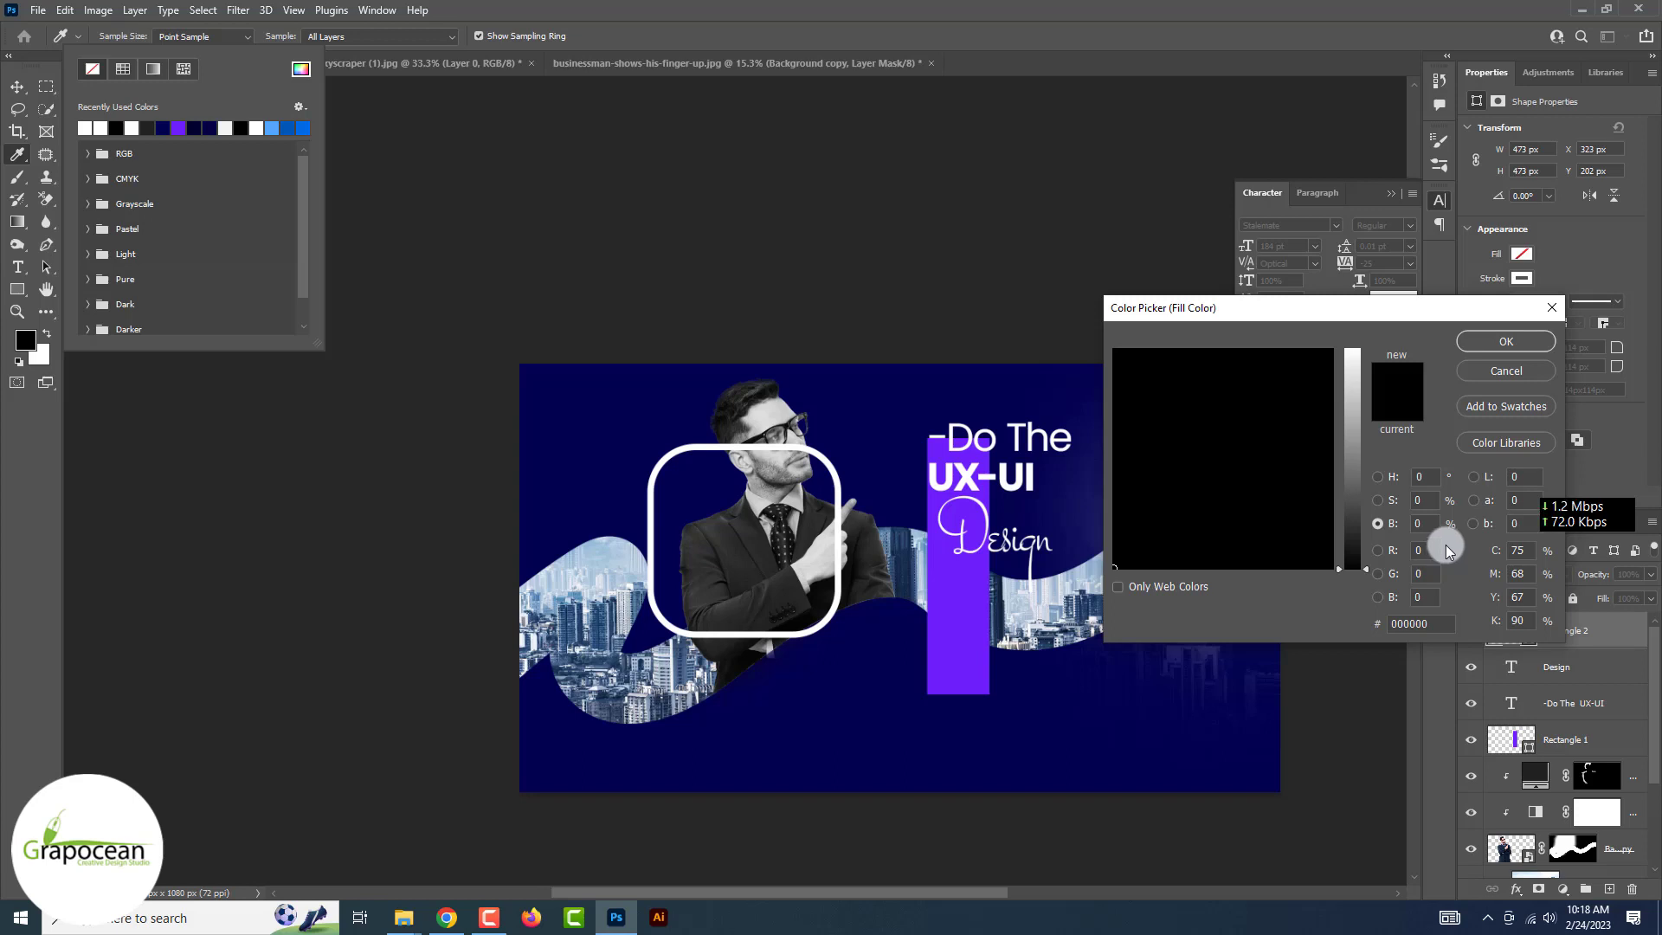
{"action": "left_click", "coordinate": [1506, 343]}
{"action": "left_click", "coordinate": [205, 31]}
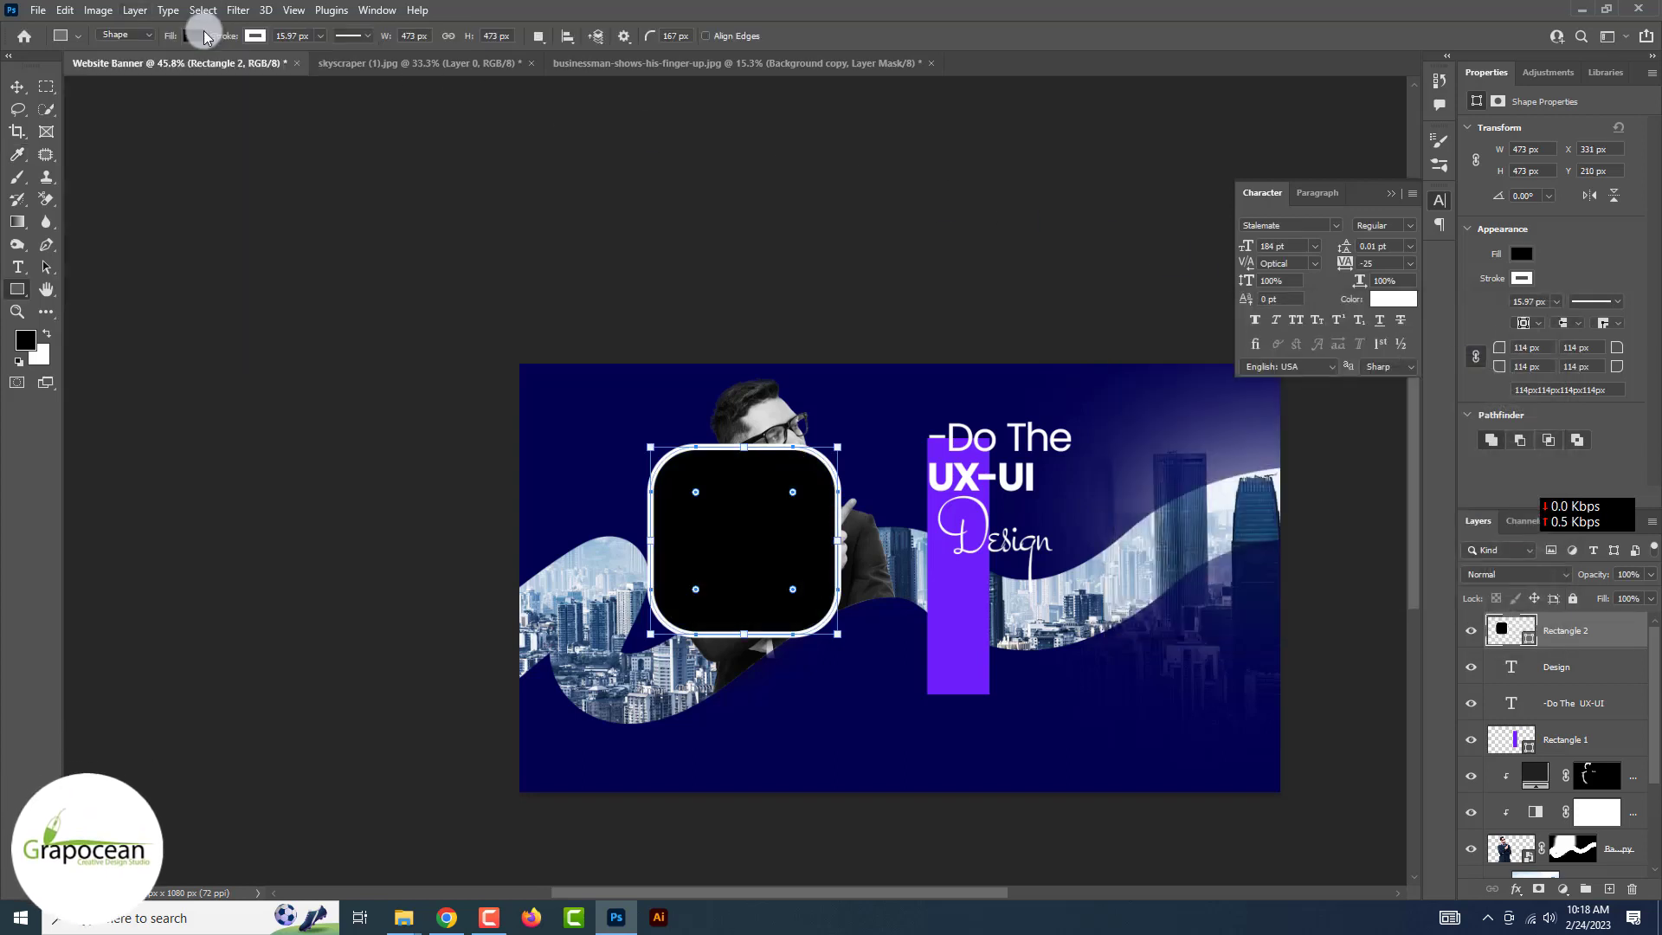
{"action": "left_click", "coordinate": [93, 68]}
Give the frame a #00ff80 green outline and move it up around the man's head.
{"action": "left_click", "coordinate": [255, 35]}
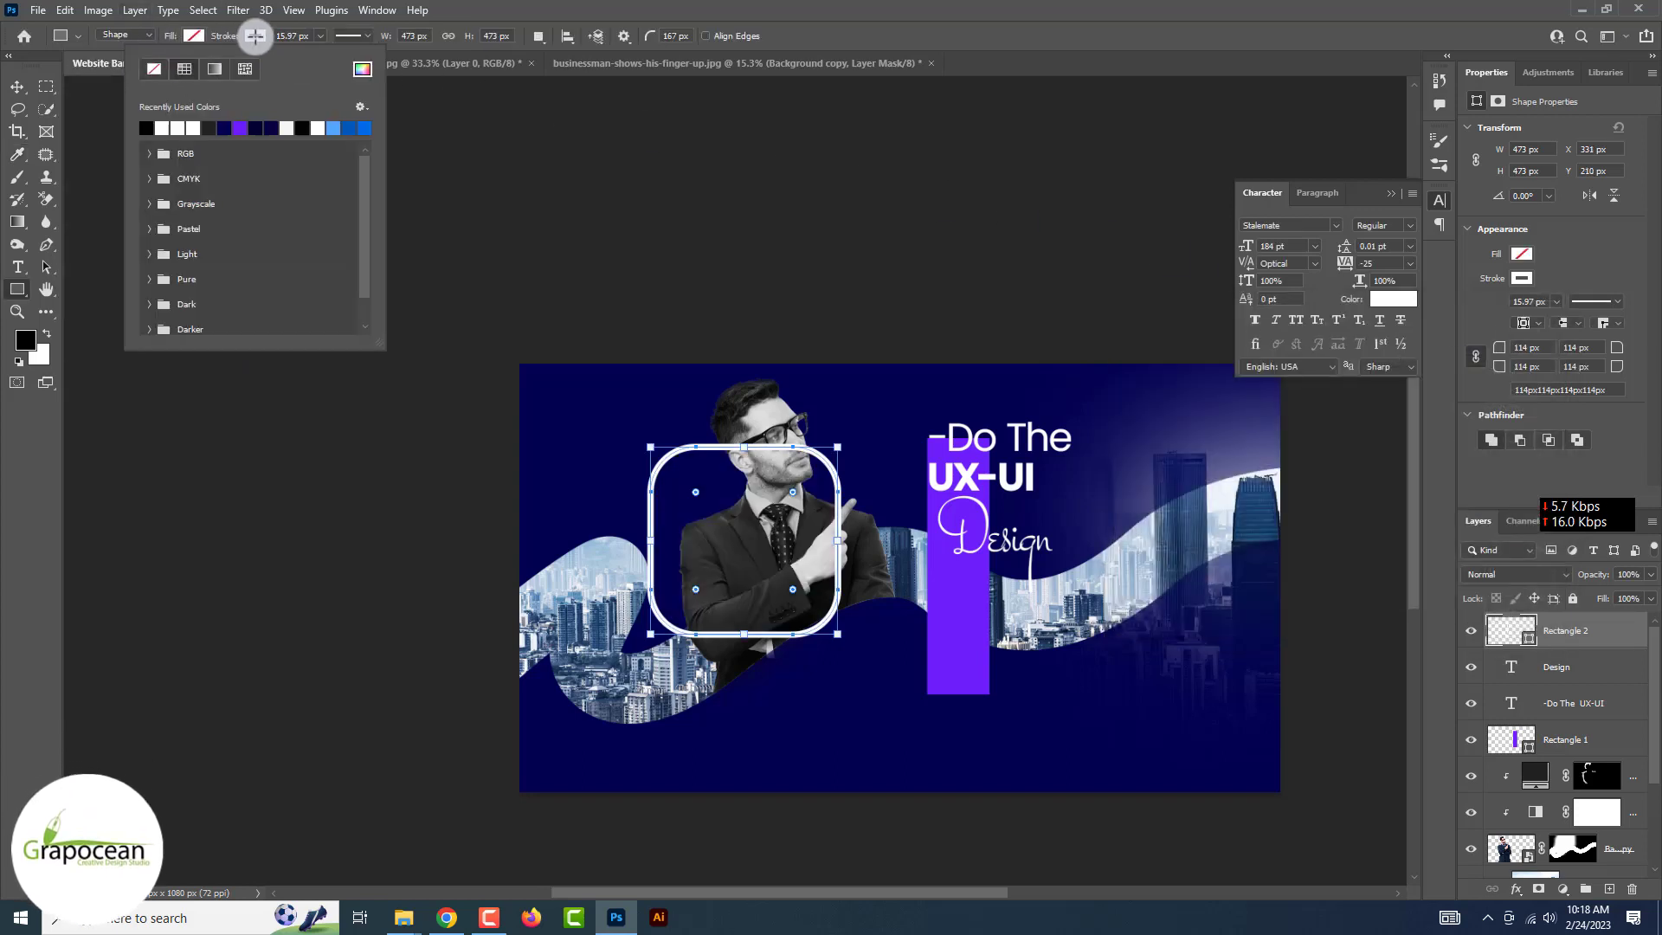
{"action": "left_click", "coordinate": [363, 69]}
{"action": "type", "text": "00ff80"}
{"action": "key", "text": "Return"}
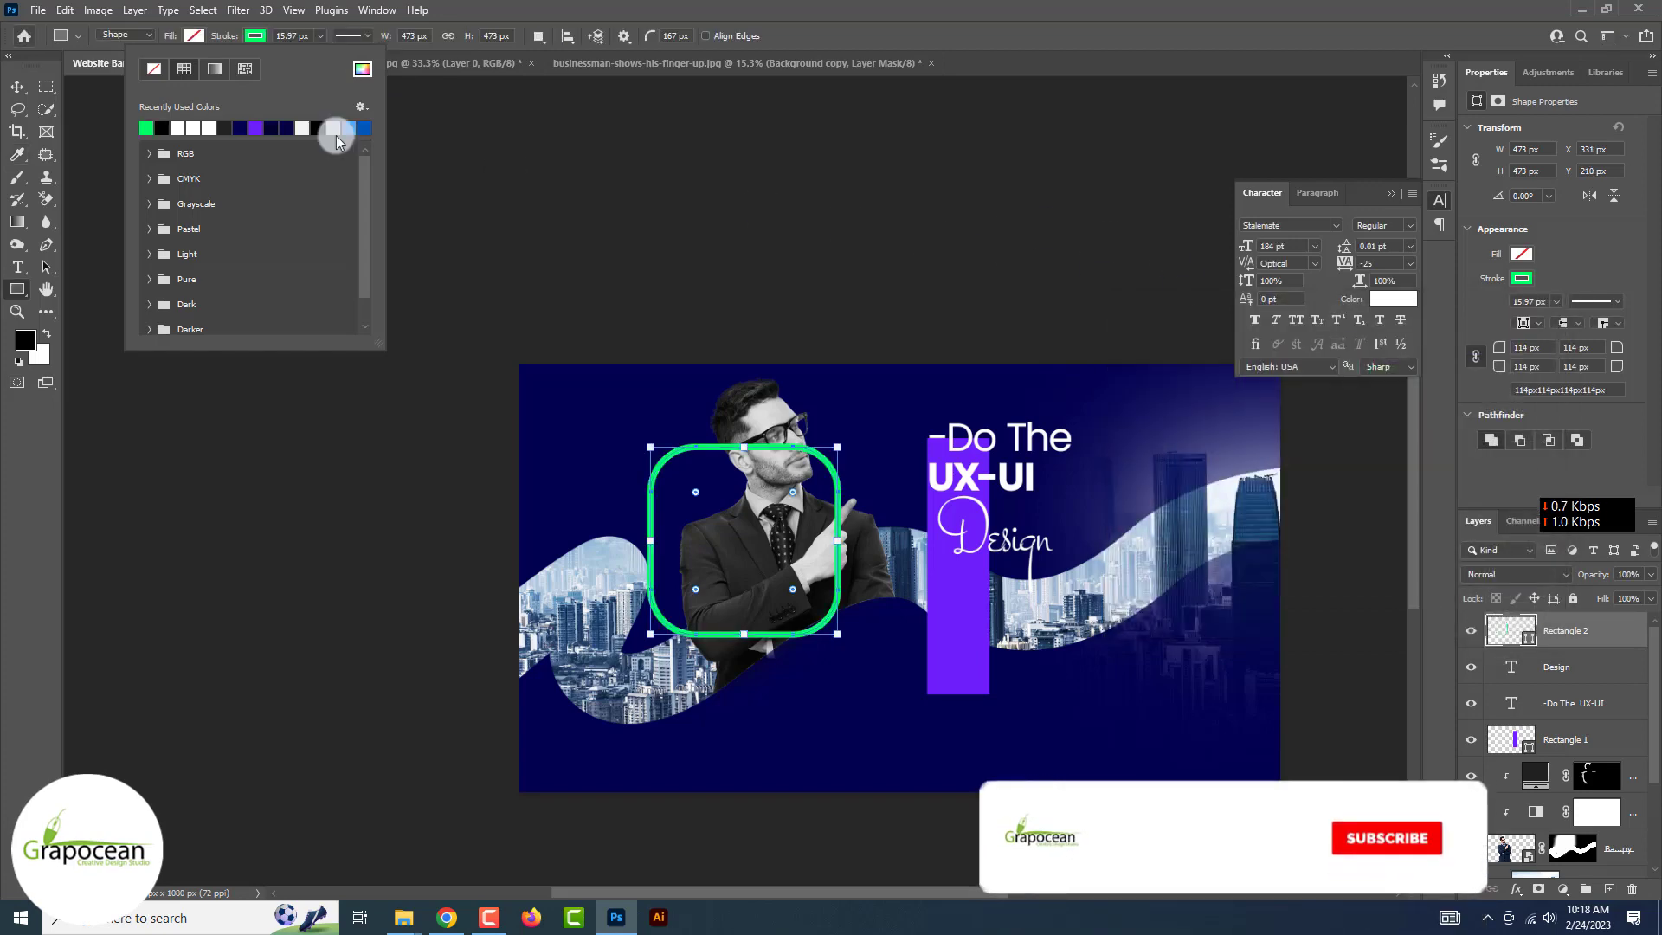
{"action": "left_click", "coordinate": [292, 475]}
{"action": "scroll", "coordinate": [809, 486], "scroll_direction": "up", "scroll_amount": 3}
{"action": "left_click_drag", "start_coordinate": [836, 461], "coordinate": [866, 424]}
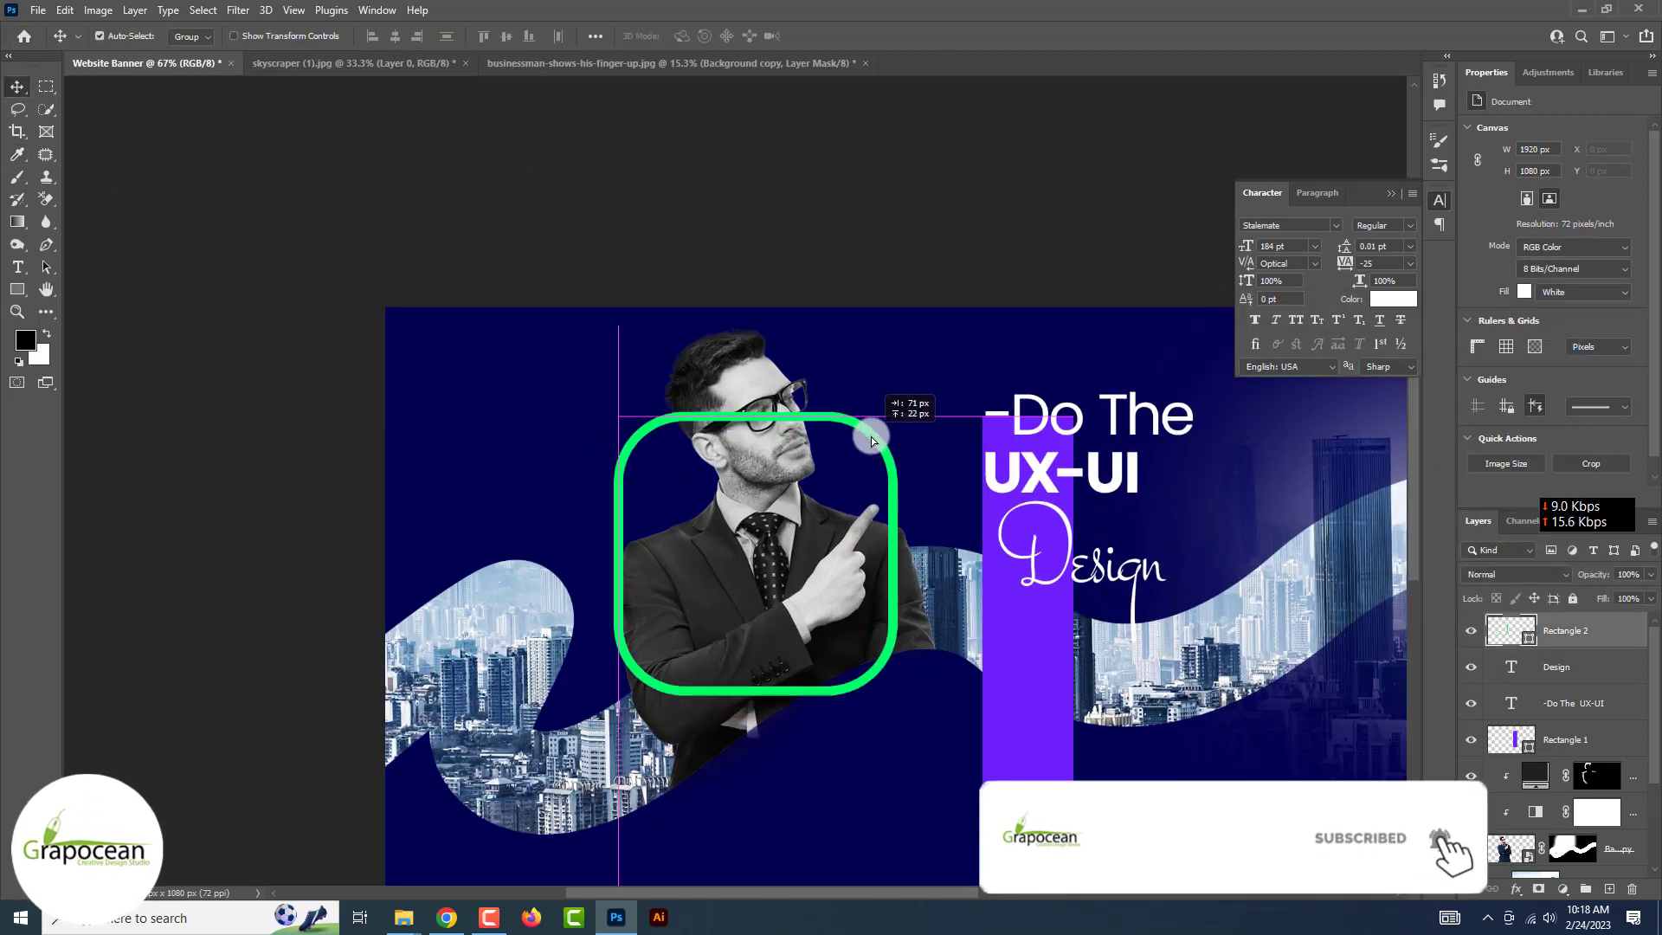
Shrink the green frame slightly with Free Transform.
{"action": "scroll", "coordinate": [865, 424], "scroll_direction": "down", "scroll_amount": 5}
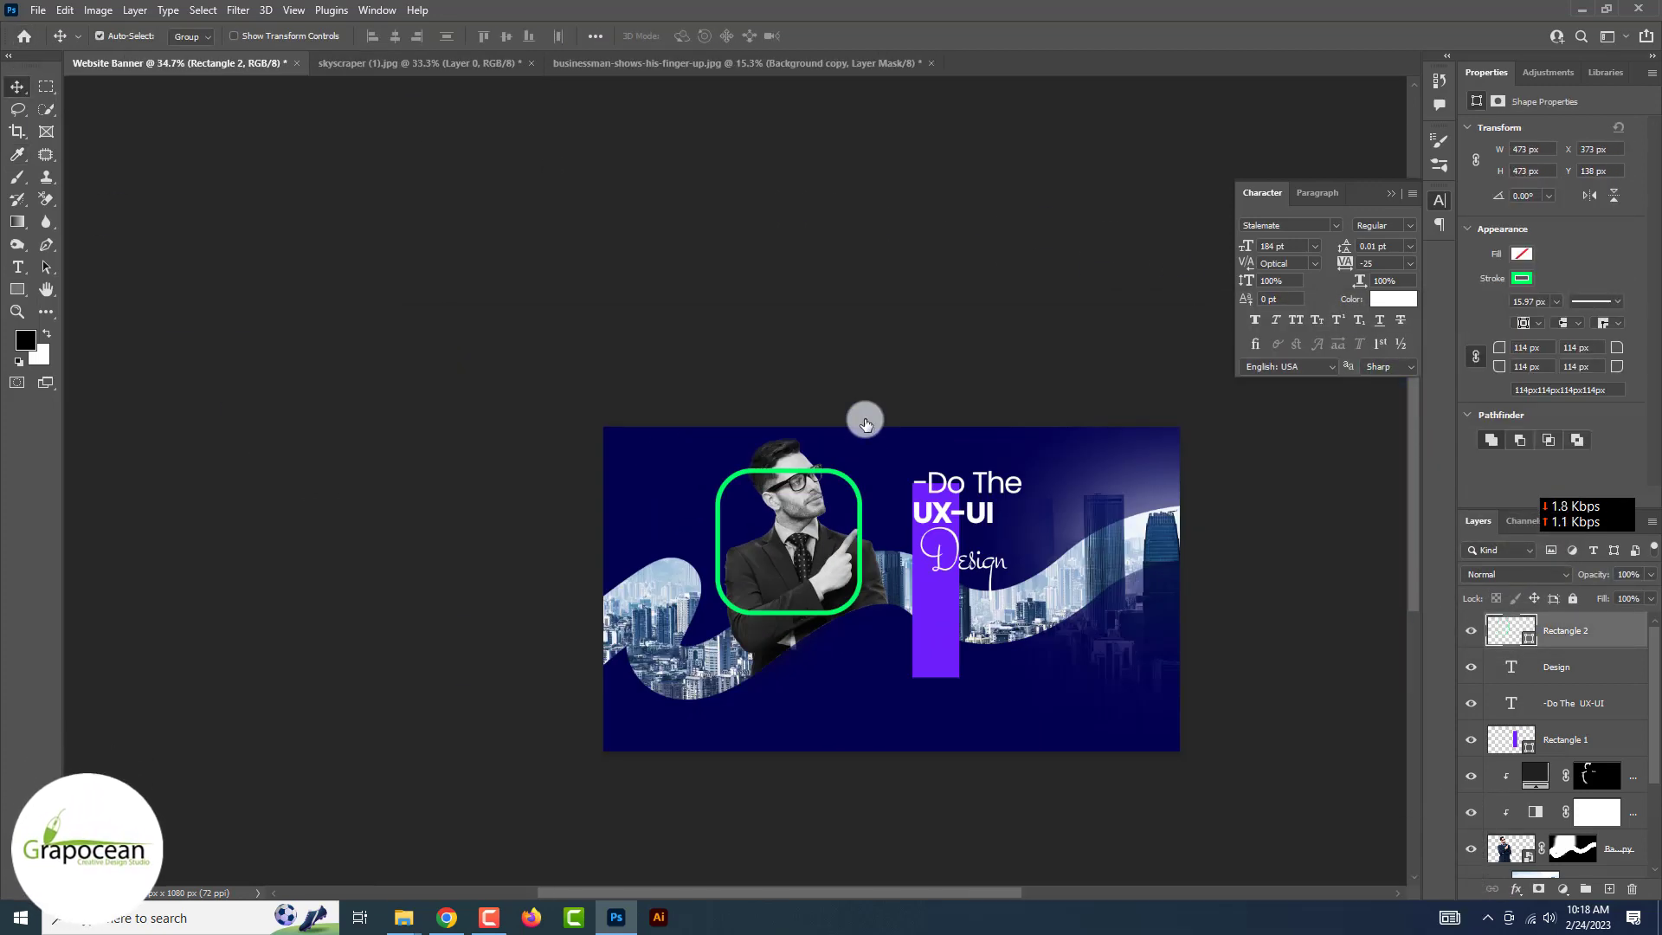
{"action": "key", "text": "ctrl+t"}
{"action": "scroll", "coordinate": [857, 563], "scroll_direction": "up", "scroll_amount": 2}
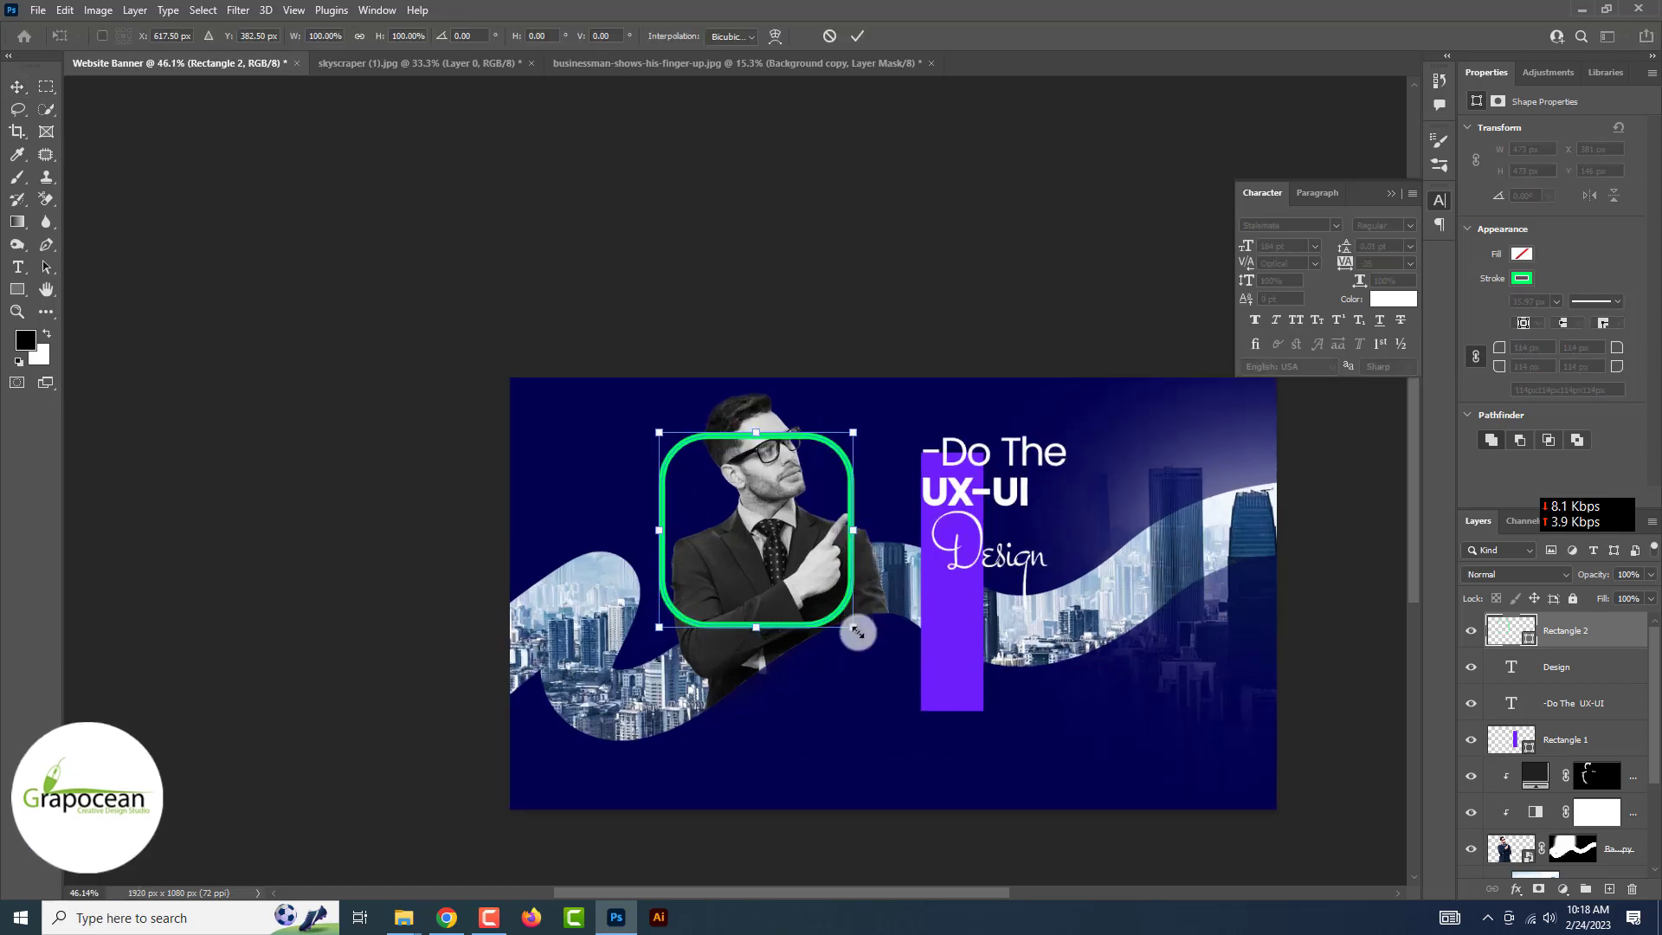
{"action": "mouse_move", "coordinate": [853, 631]}
{"action": "left_mouse_down"}
{"action": "mouse_move", "coordinate": [1009, 776]}
{"action": "mouse_move", "coordinate": [841, 615]}
{"action": "left_mouse_up"}
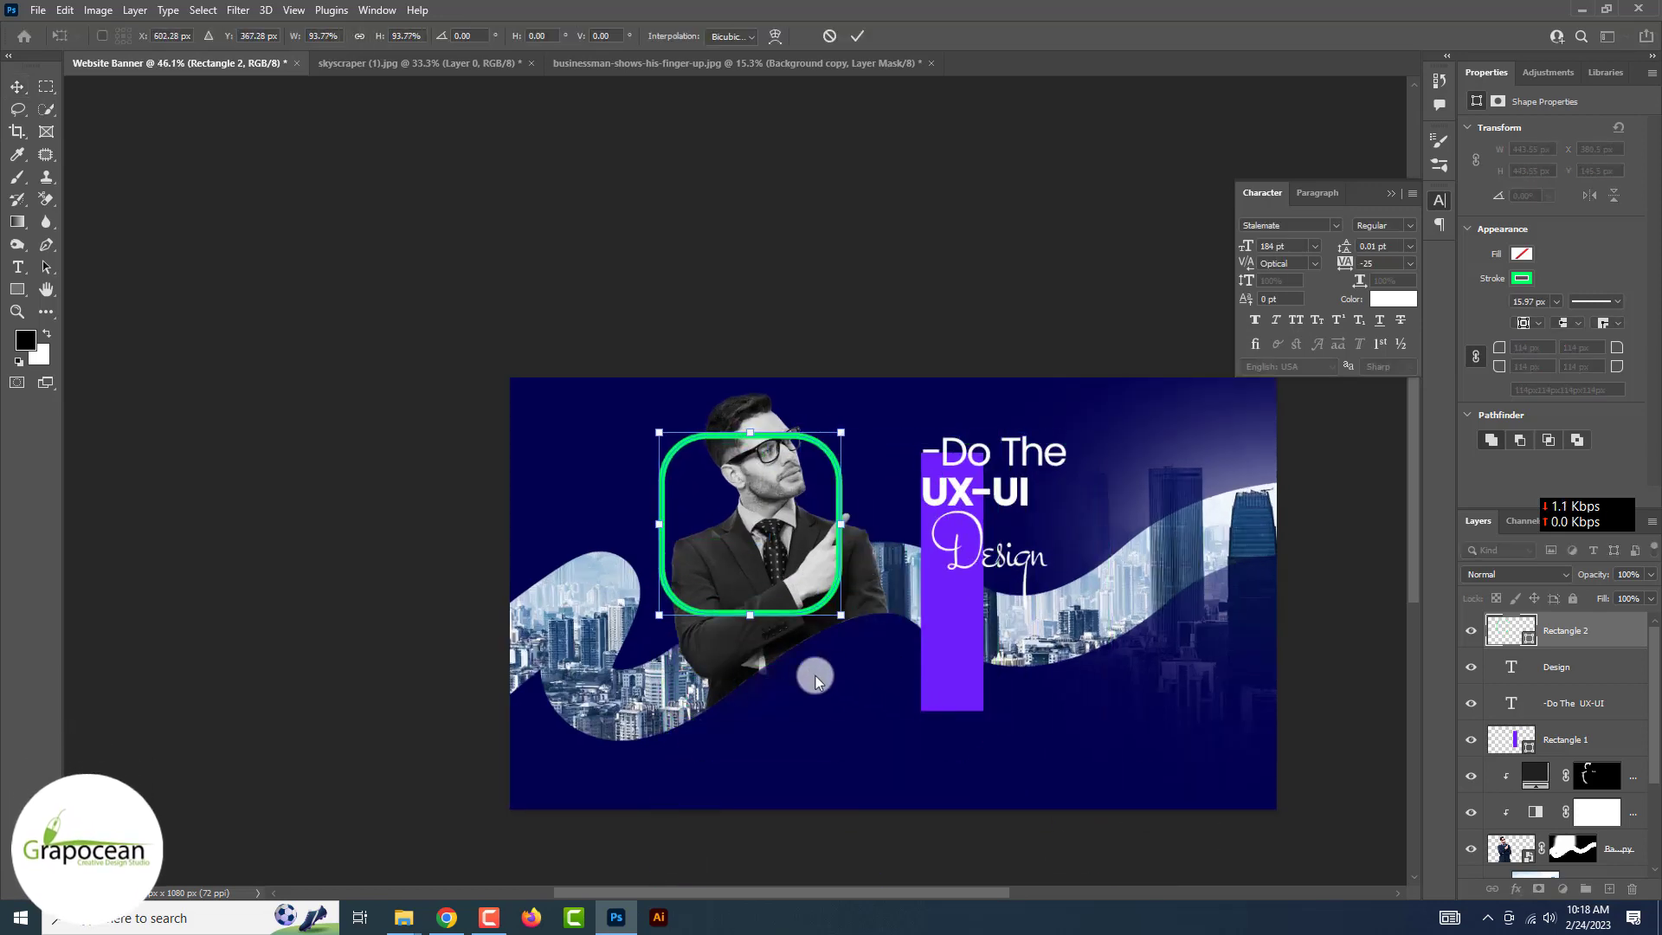
{"action": "left_click", "coordinate": [857, 36]}
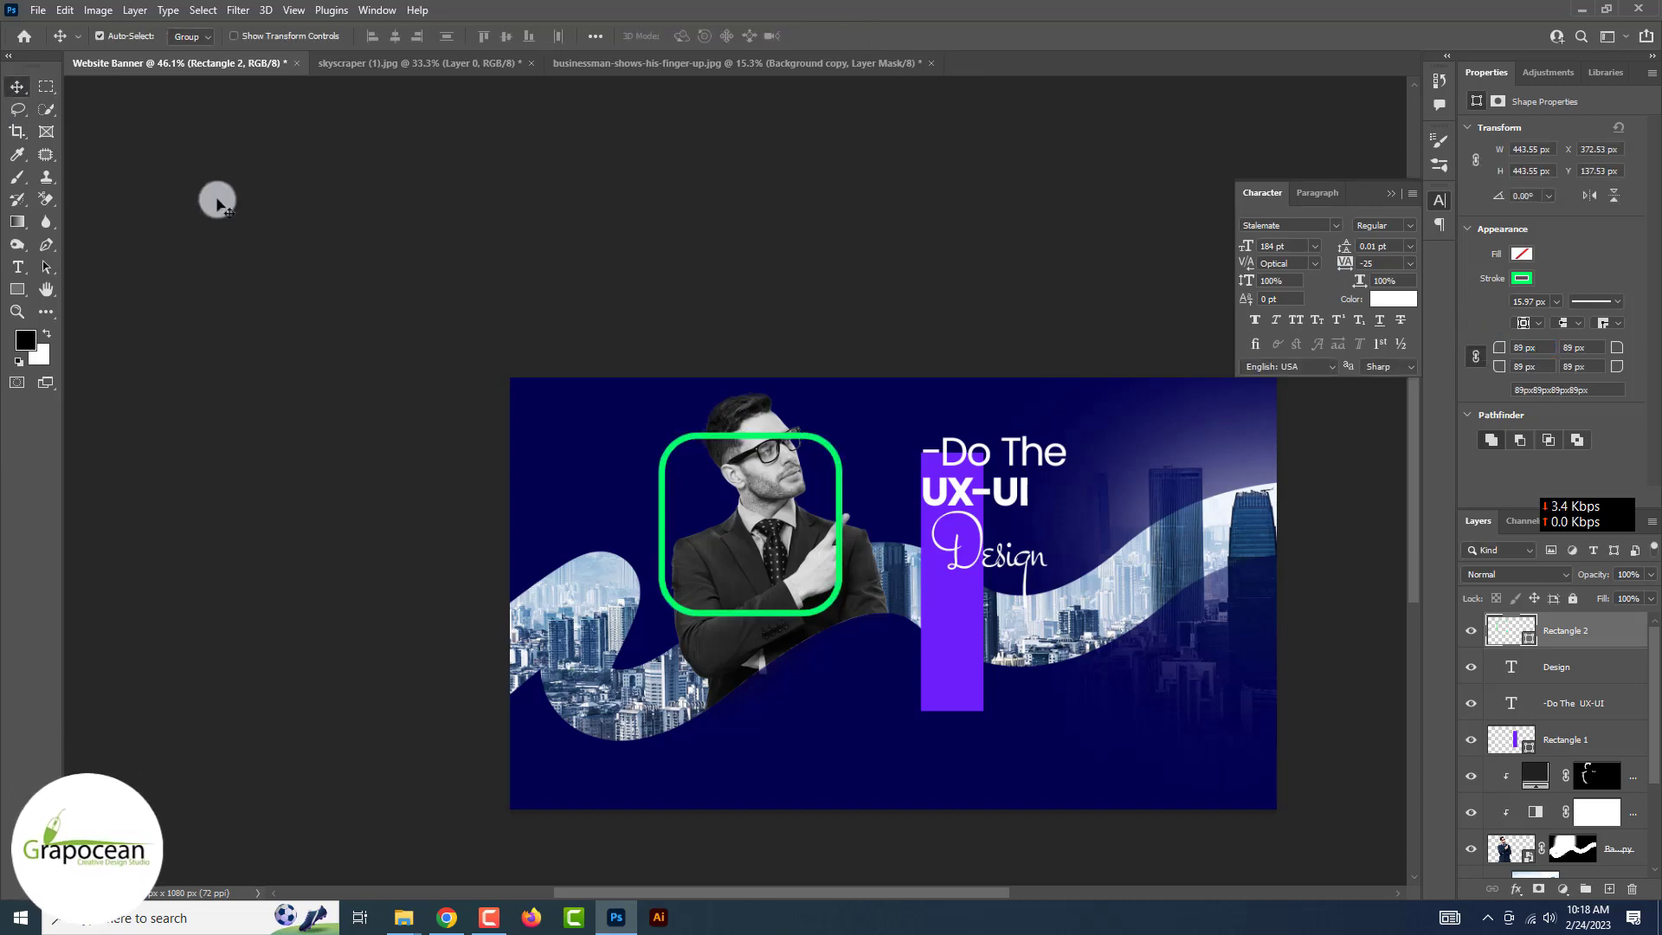
Mask Rectangle 2 using the businessman's layer selection so he appears in front.
{"action": "scroll", "coordinate": [788, 492], "scroll_direction": "up", "scroll_amount": 5}
{"action": "key", "text": "Left"}
{"action": "key", "text": "Left"}
{"action": "key", "text": "Left"}
{"action": "key", "text": "Left"}
{"action": "key", "text": "Left"}
{"action": "key", "text": "Left"}
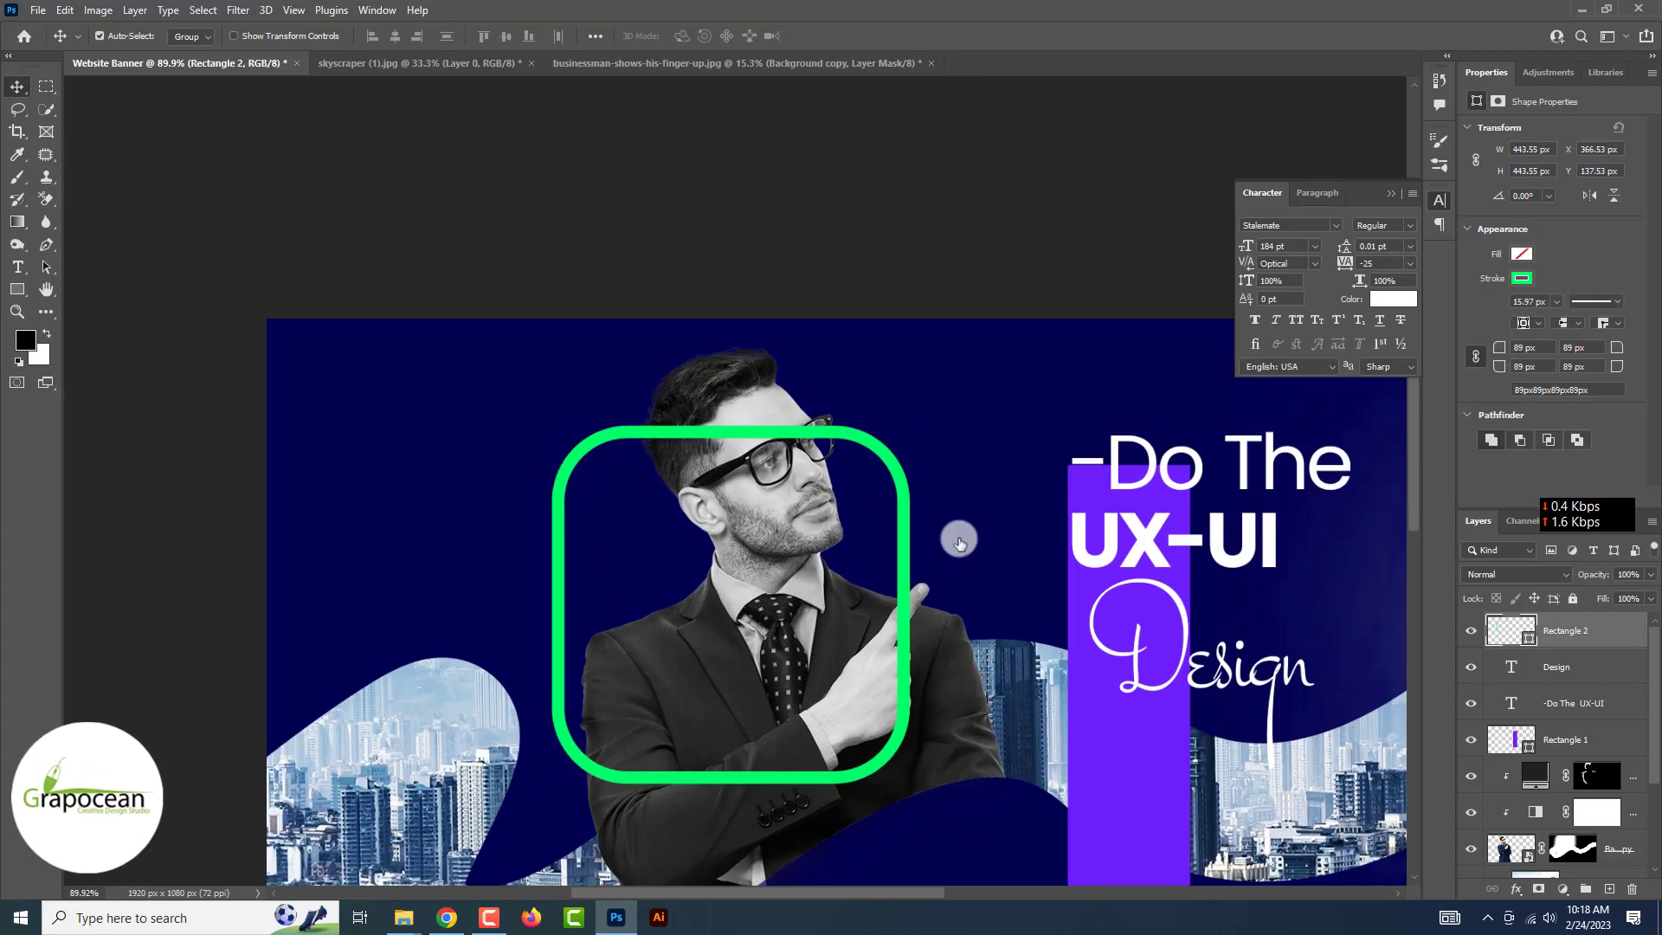
{"action": "left_click", "coordinate": [1506, 852], "text": "ctrl"}
{"action": "left_click", "coordinate": [1538, 889], "text": "alt"}
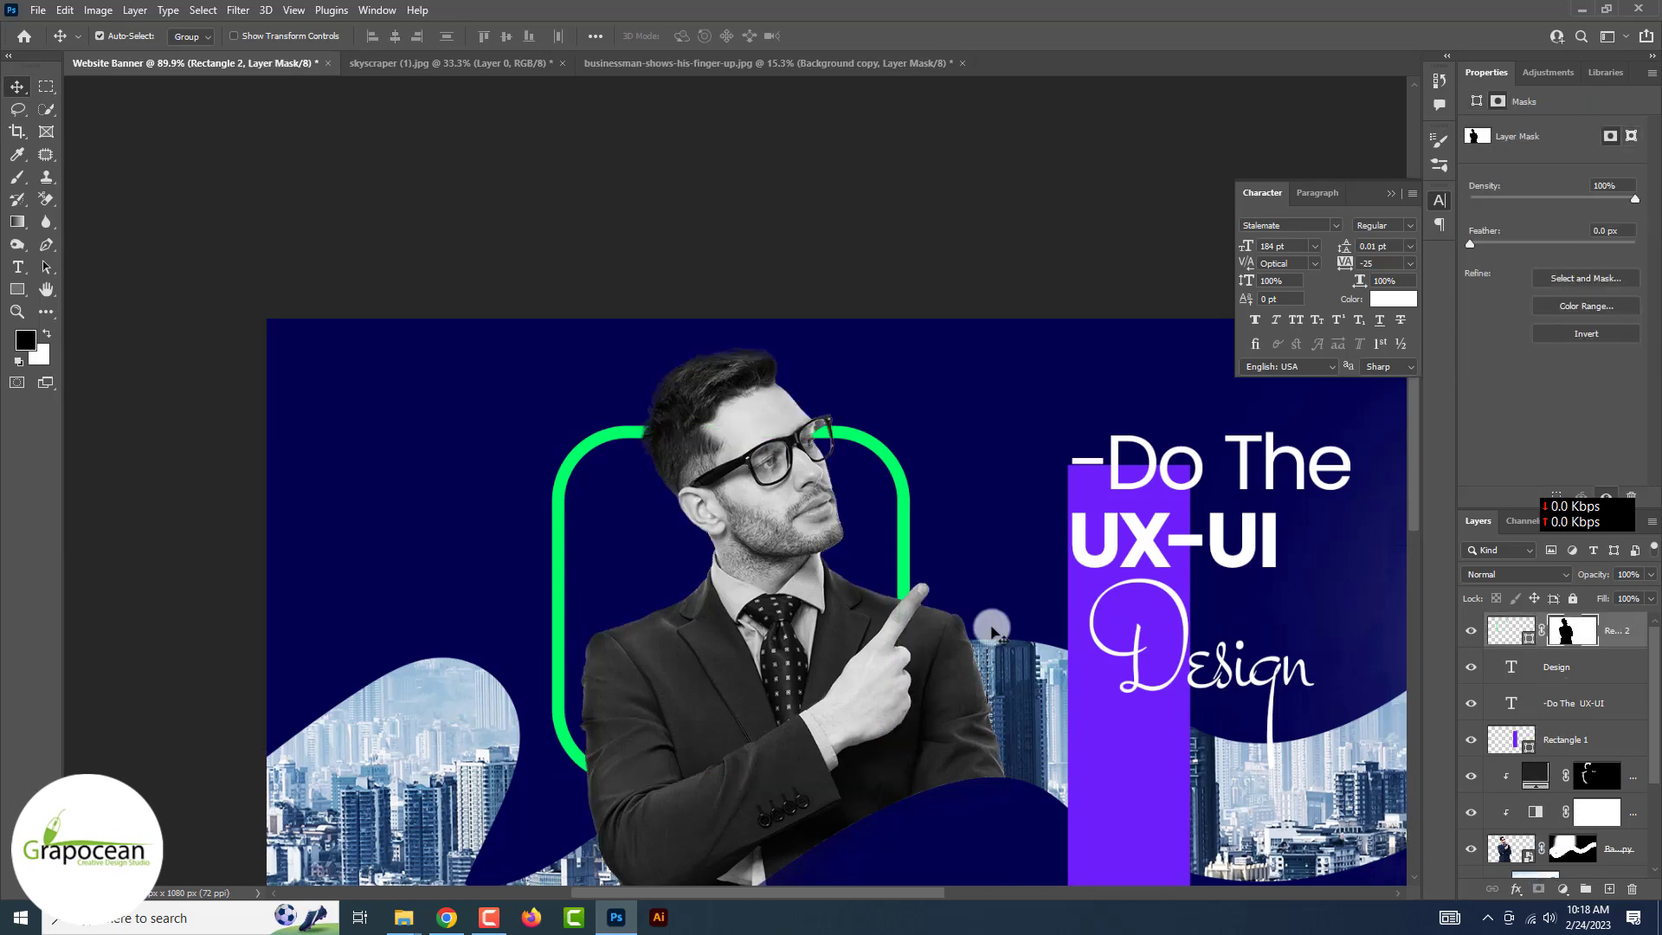
Switch to the Brush Tool, reduce its size, and set the foreground colour to white.
{"action": "right_click", "coordinate": [49, 174]}
{"action": "left_click", "coordinate": [104, 176]}
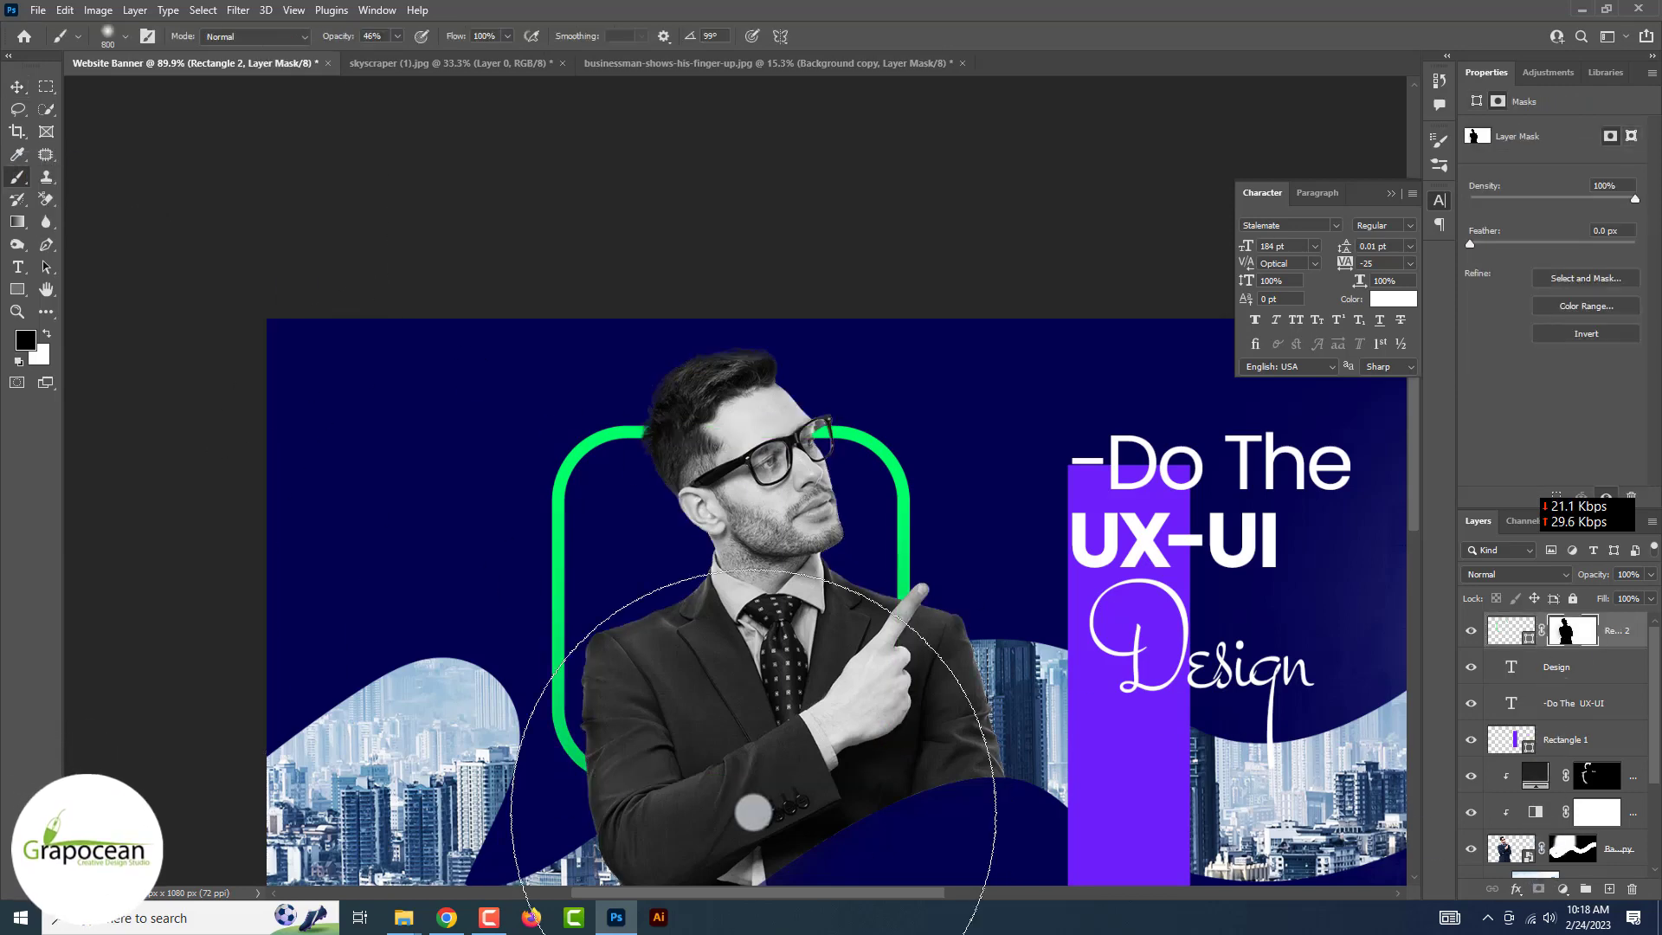
{"action": "key", "text": "bracketleft"}
{"action": "key", "text": "x"}
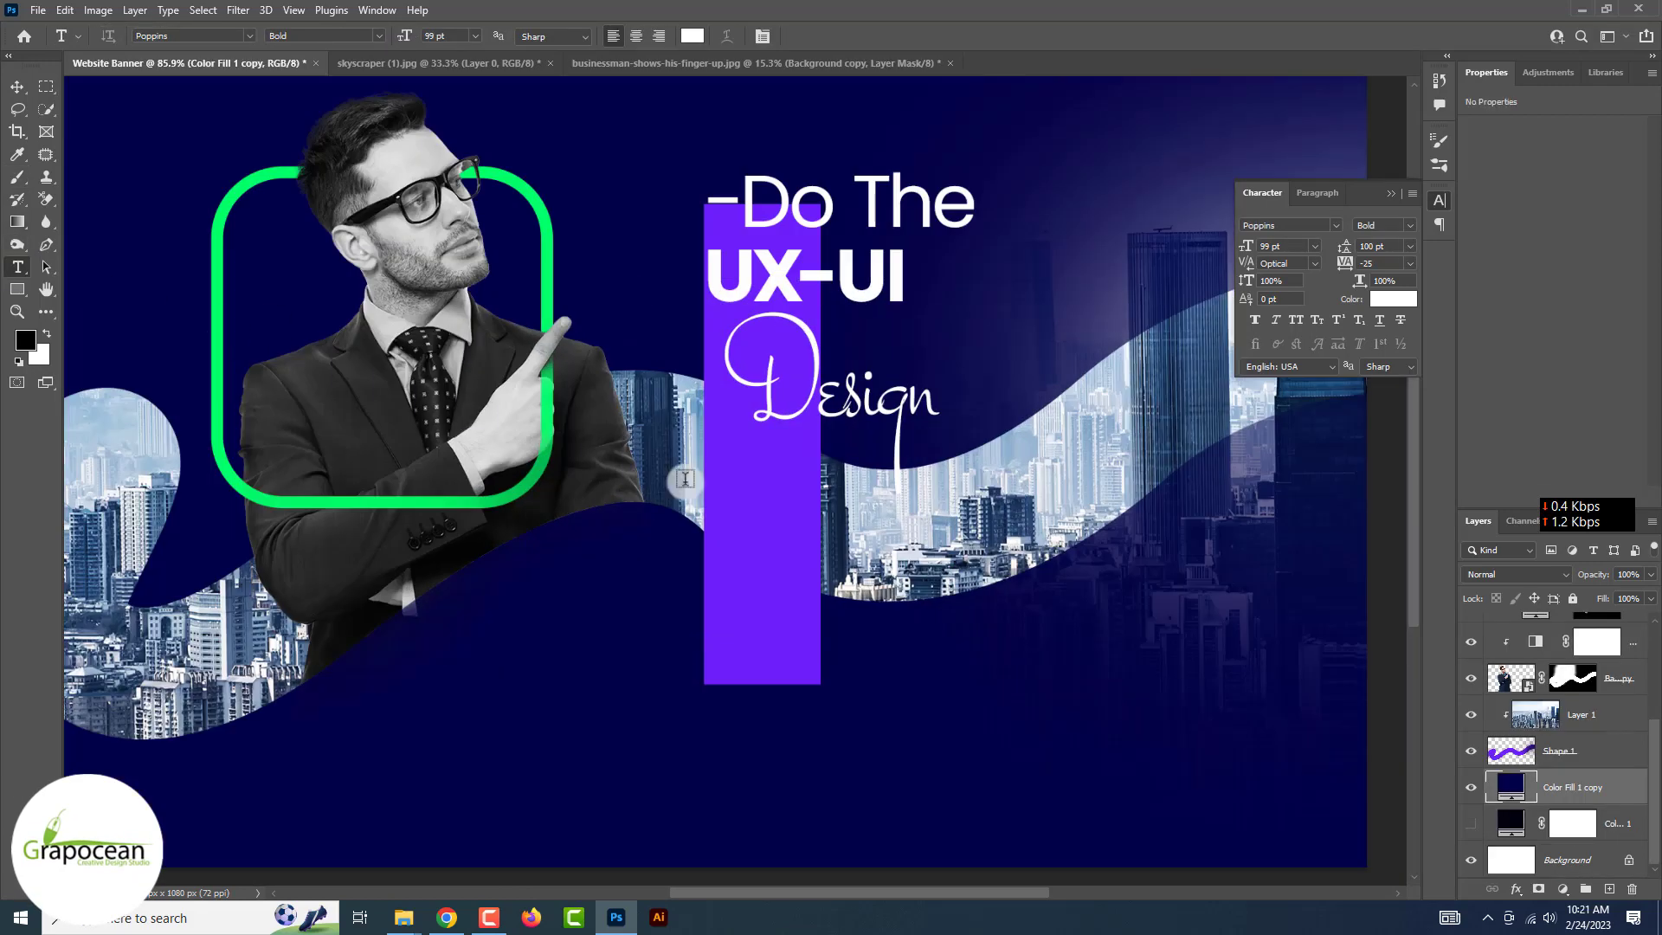
Type 'Exprience' on the purple bar and move its layer to the top.
{"action": "left_click", "coordinate": [755, 508]}
{"action": "type", "text": "Exprience"}
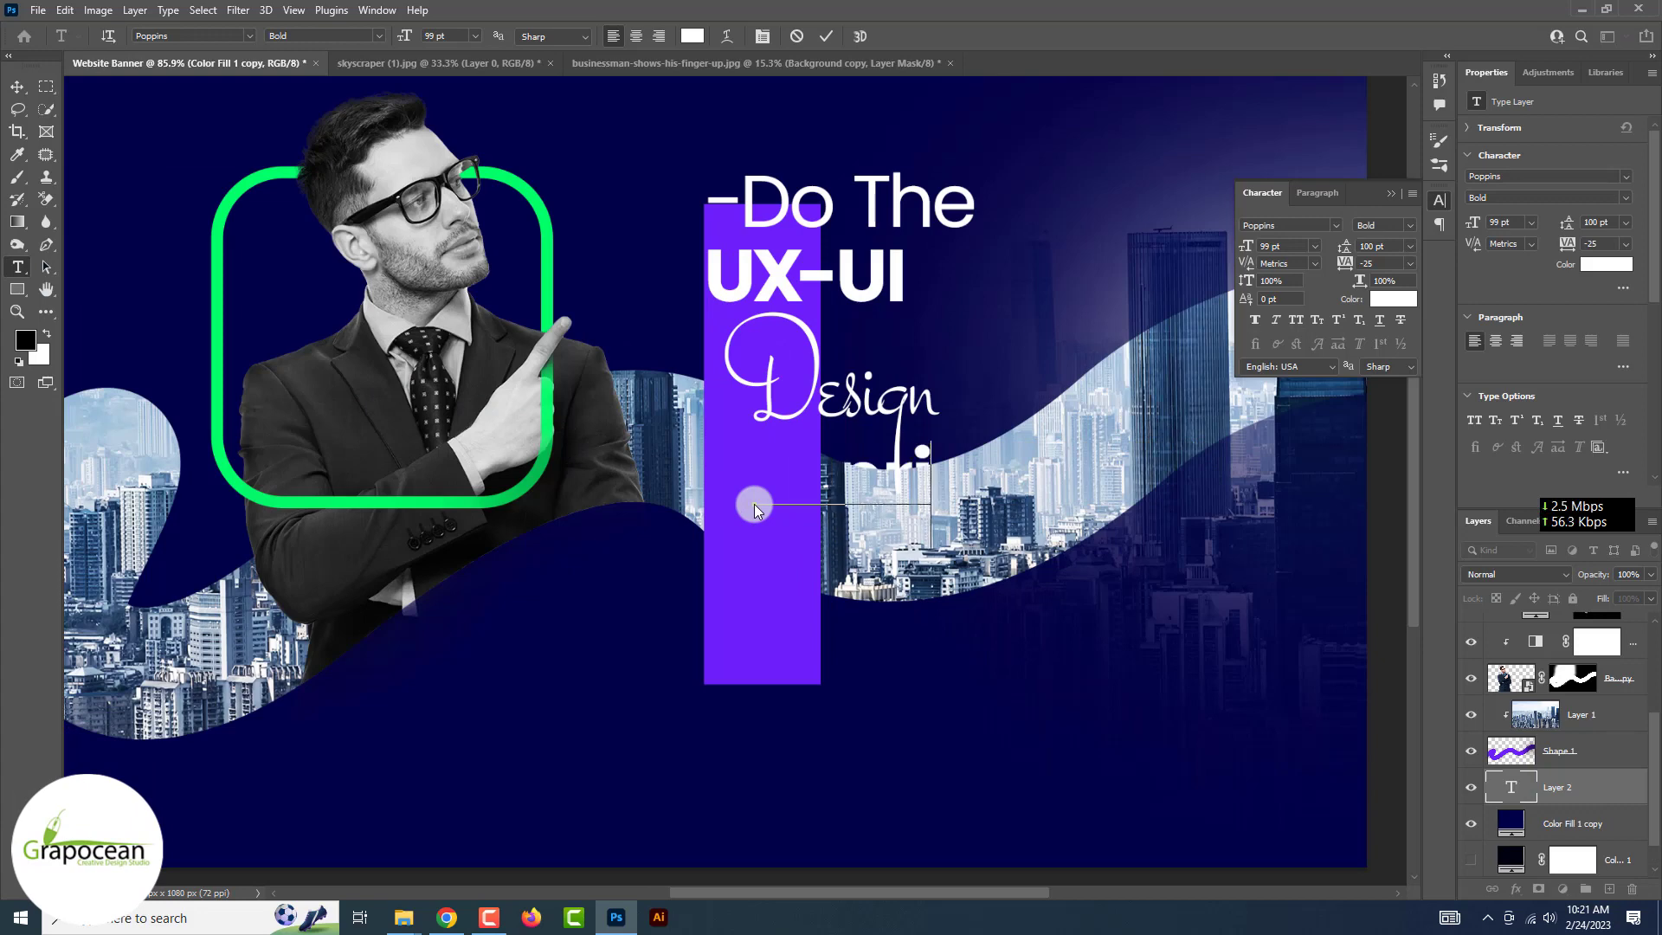
{"action": "mouse_move", "coordinate": [1557, 787]}
{"action": "left_mouse_down"}
{"action": "mouse_move", "coordinate": [1582, 578]}
{"action": "mouse_move", "coordinate": [1546, 599]}
{"action": "mouse_move", "coordinate": [1557, 616]}
{"action": "left_mouse_up"}
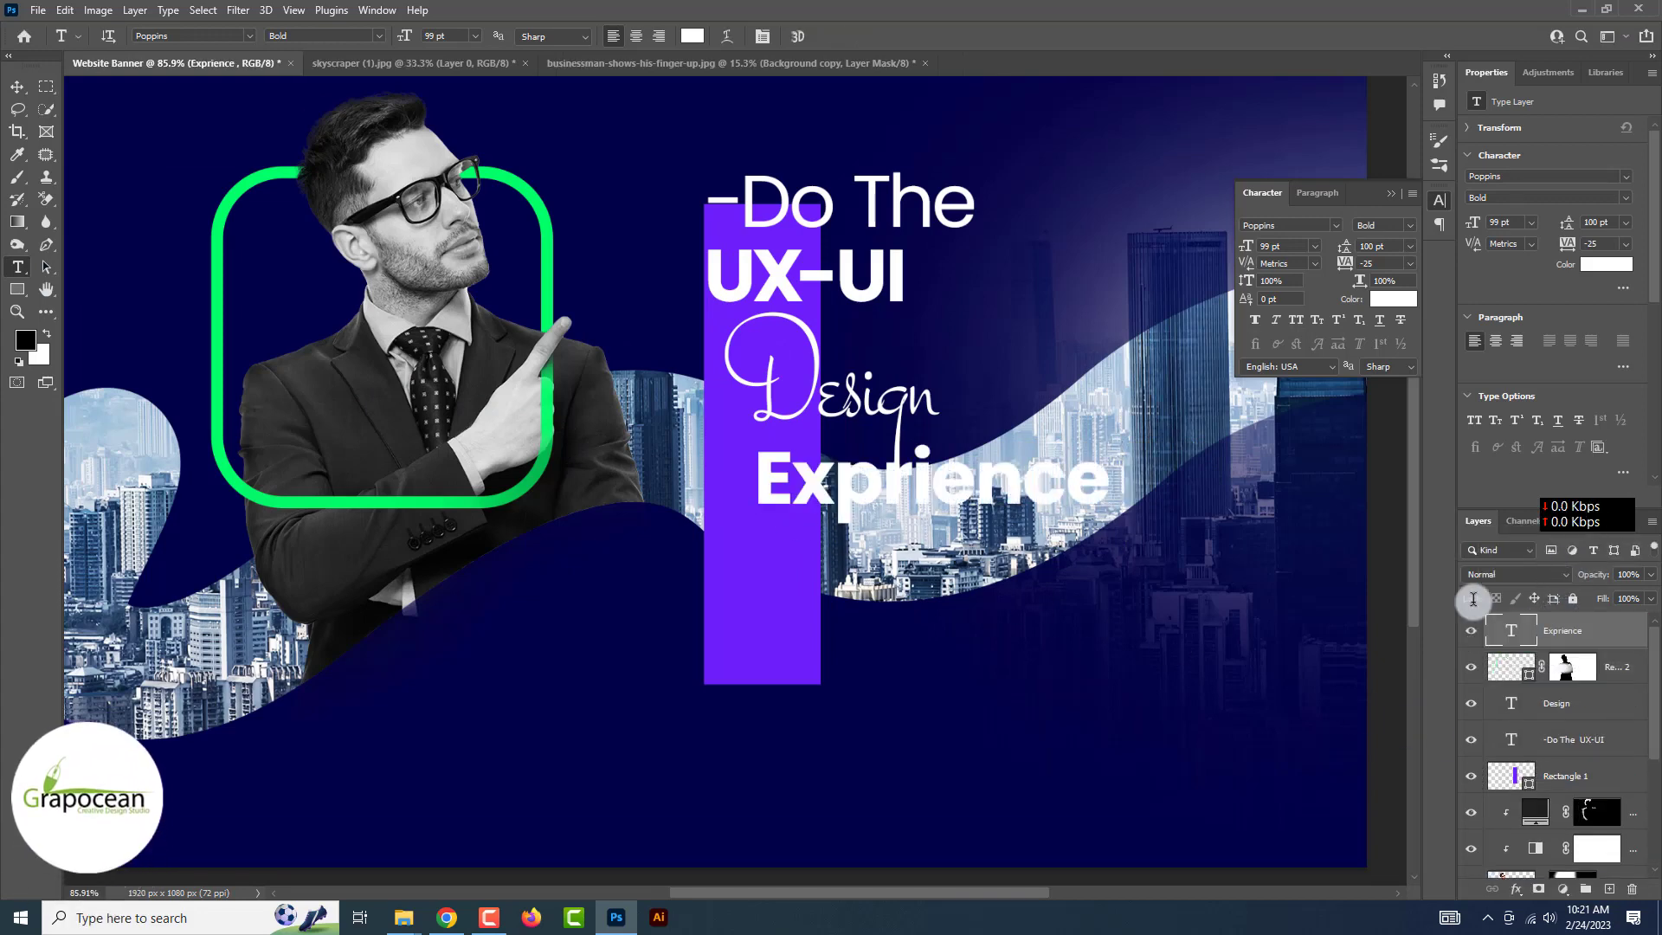
Colour 'Exprience' green 01ff69 and move it lower on the banner.
{"action": "double_click", "coordinate": [1082, 485]}
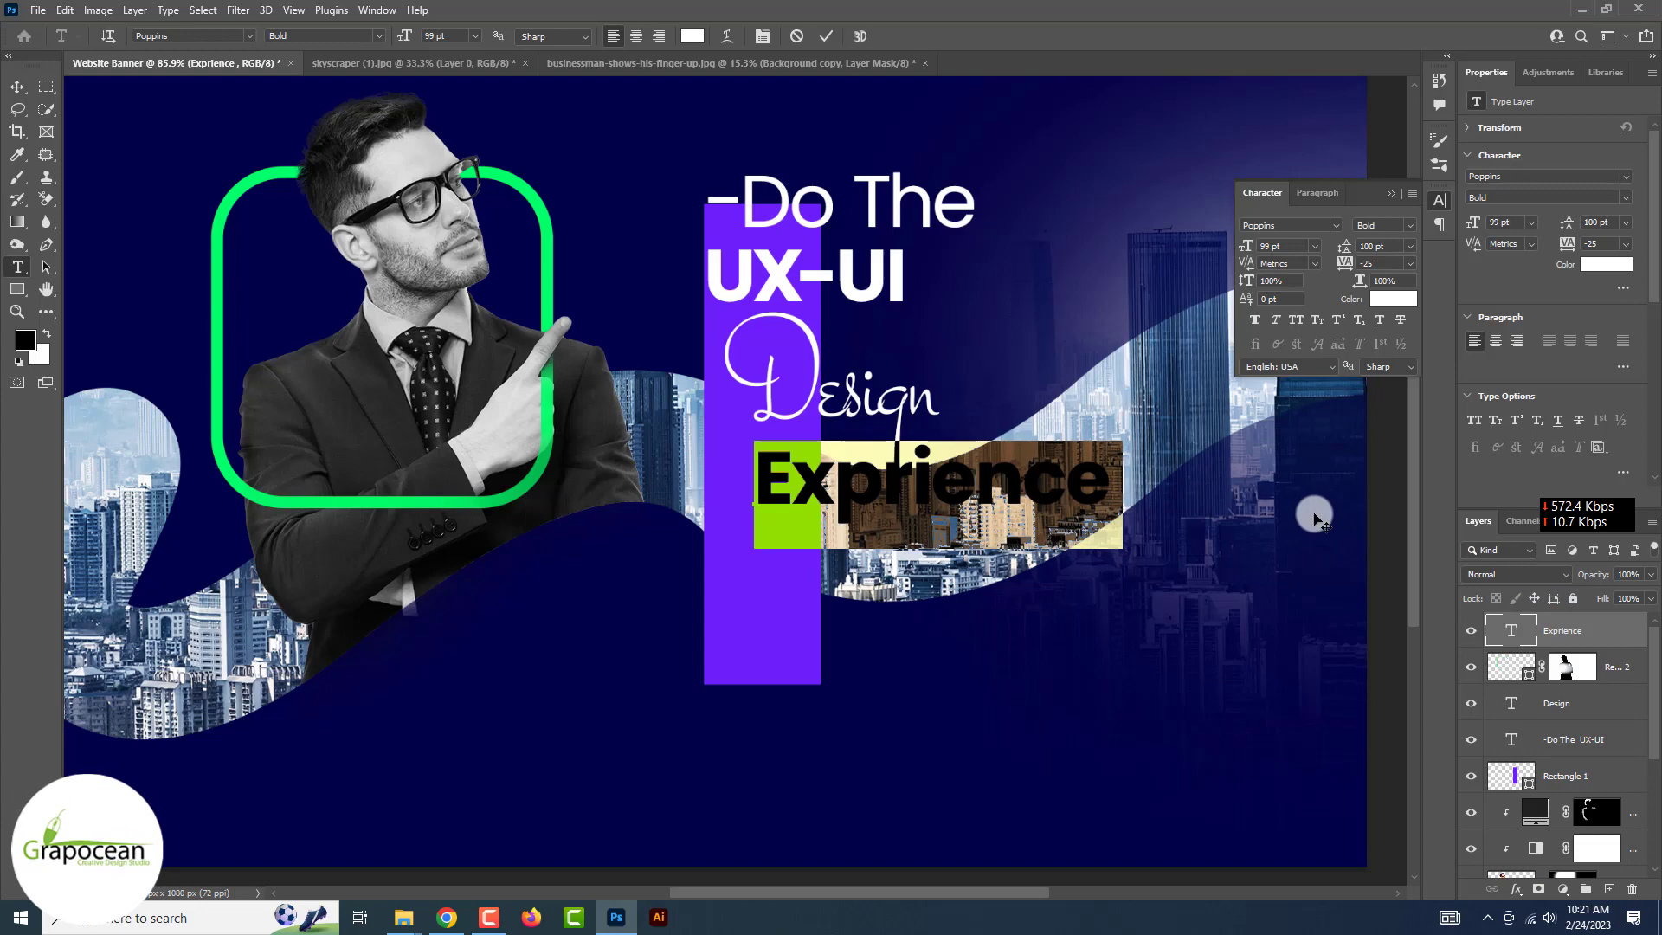
{"action": "left_click", "coordinate": [693, 35]}
{"action": "key", "text": "ctrl+v"}
{"action": "left_click", "coordinate": [1508, 343]}
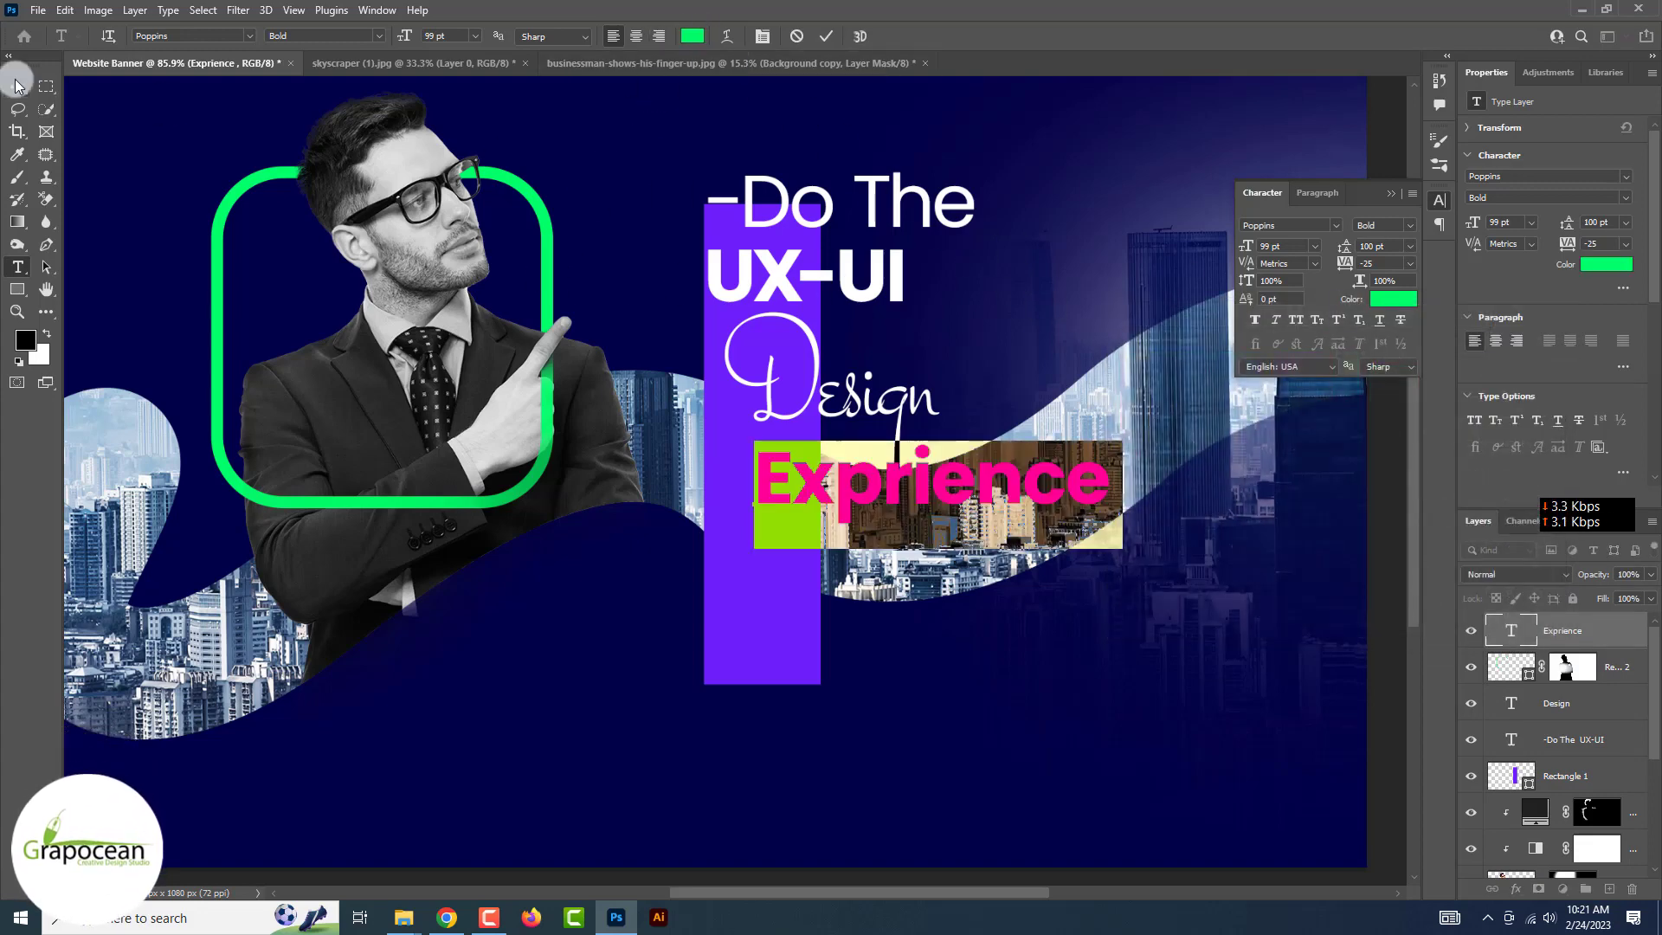
{"action": "key", "text": "ctrl+Return"}
{"action": "key", "text": "v"}
{"action": "left_click_drag", "start_coordinate": [806, 450], "coordinate": [788, 610]}
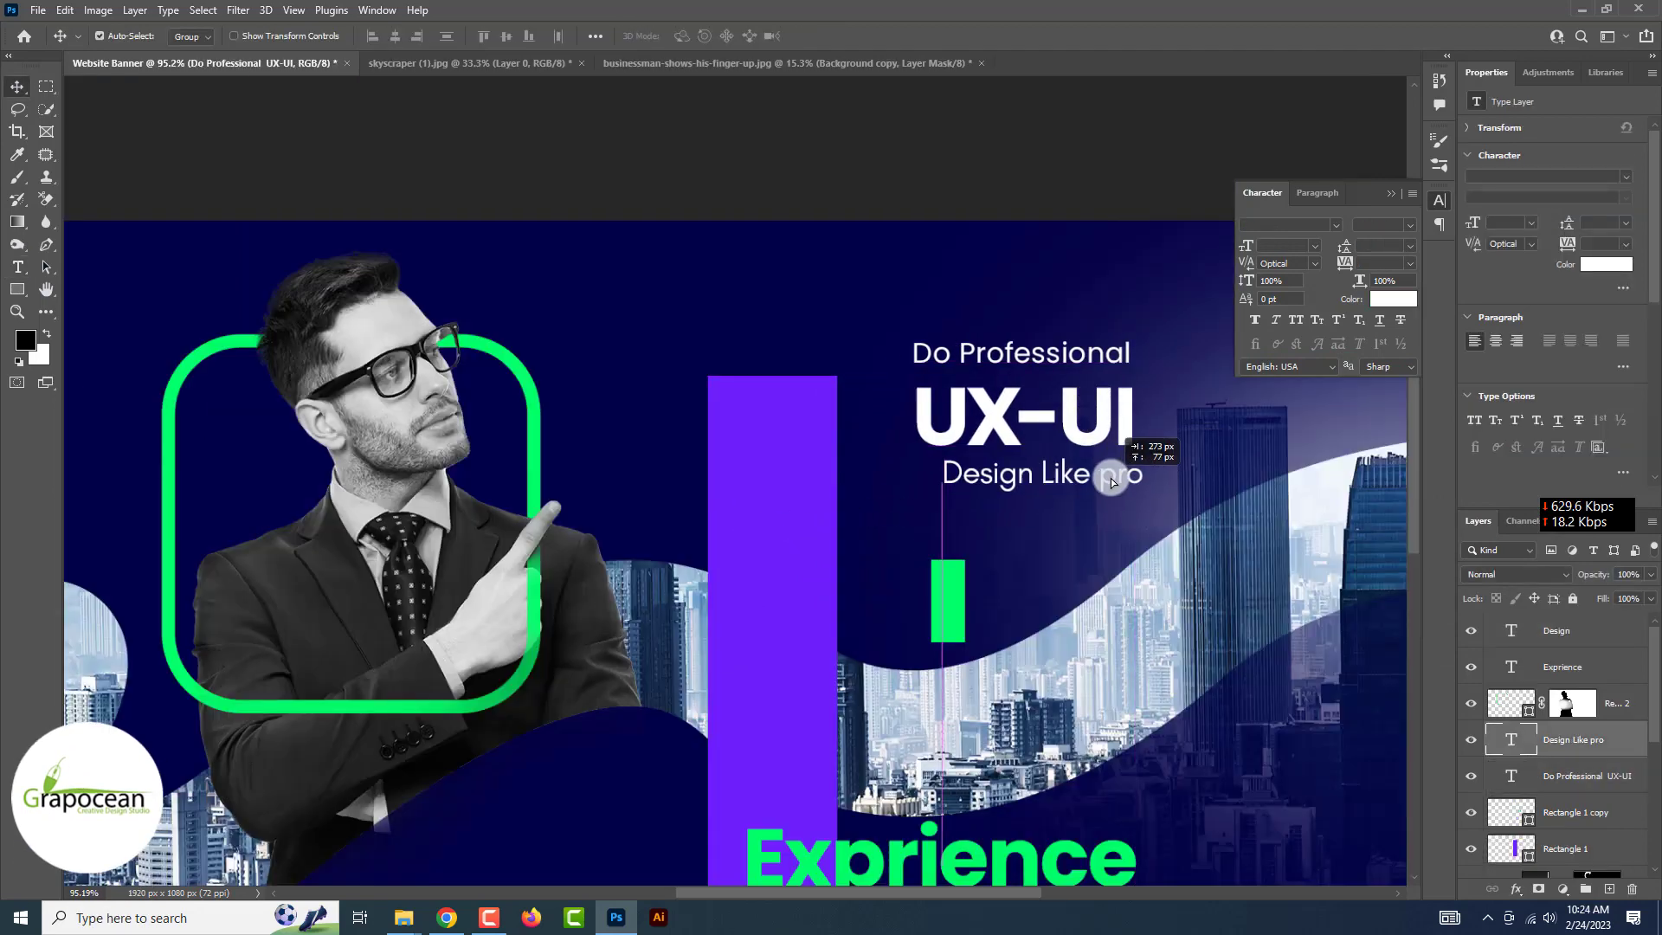
Place the 'Design Like pro' line beneath the headline.
{"action": "left_click_drag", "start_coordinate": [1112, 481], "coordinate": [1085, 482]}
{"action": "scroll", "coordinate": [1076, 498], "scroll_direction": "down", "scroll_amount": 3}
{"action": "left_click", "coordinate": [1320, 533]}
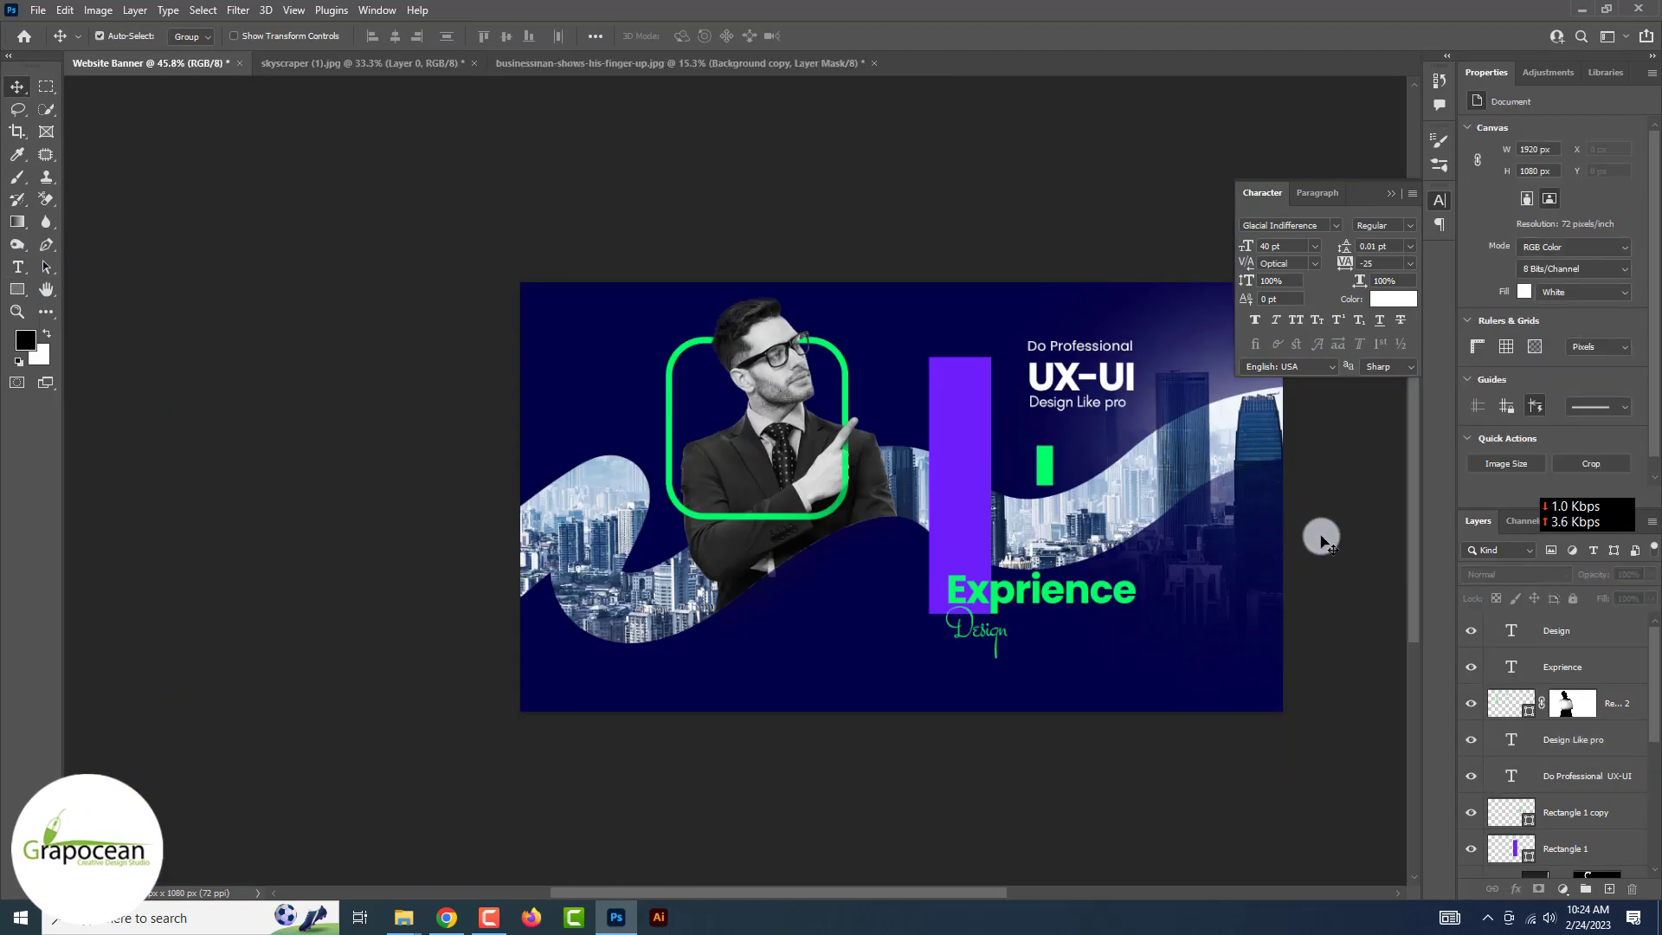
{"action": "scroll", "coordinate": [1229, 568], "scroll_direction": "down", "scroll_amount": 2}
{"action": "scroll", "coordinate": [1194, 585], "scroll_direction": "down", "scroll_amount": 1}
{"action": "scroll", "coordinate": [952, 416], "scroll_direction": "up", "scroll_amount": 5}
Enlarge the 'Do Professional UX-UI' headline with Free Transform.
{"action": "left_click", "coordinate": [952, 415], "text": "ctrl"}
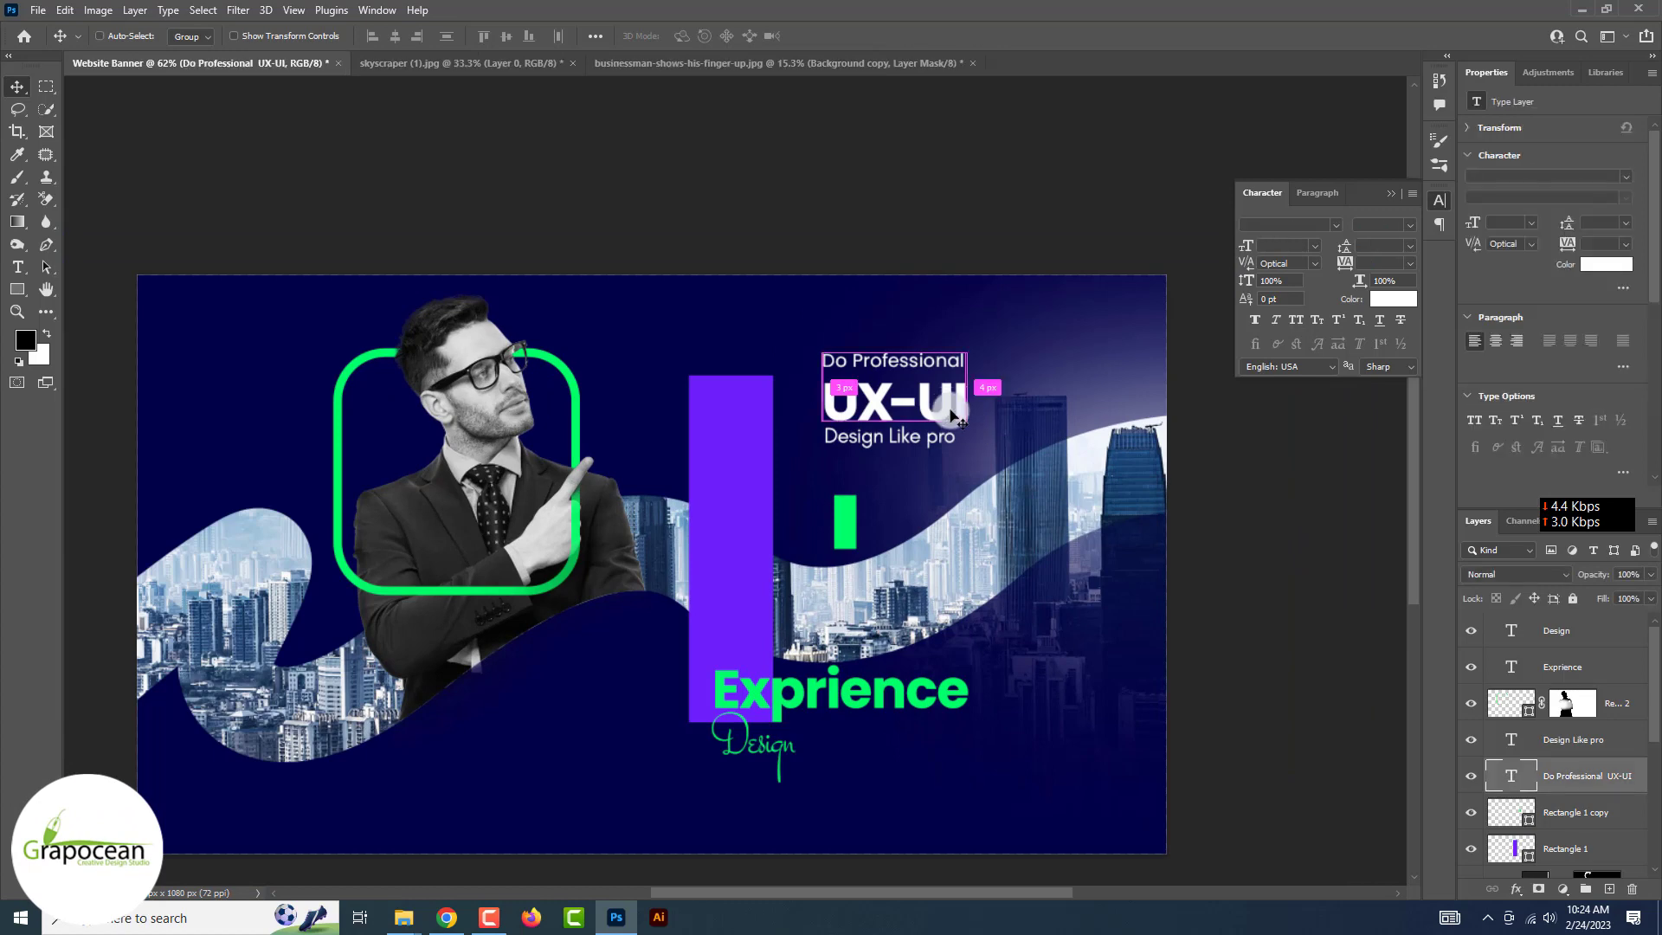
{"action": "key", "text": "ctrl+t"}
{"action": "mouse_move", "coordinate": [976, 452]}
{"action": "left_mouse_down"}
{"action": "mouse_move", "coordinate": [1039, 497]}
{"action": "mouse_move", "coordinate": [1050, 393]}
{"action": "left_mouse_up"}
{"action": "key", "text": "Return"}
{"action": "scroll", "coordinate": [909, 467], "scroll_direction": "up", "scroll_amount": 3}
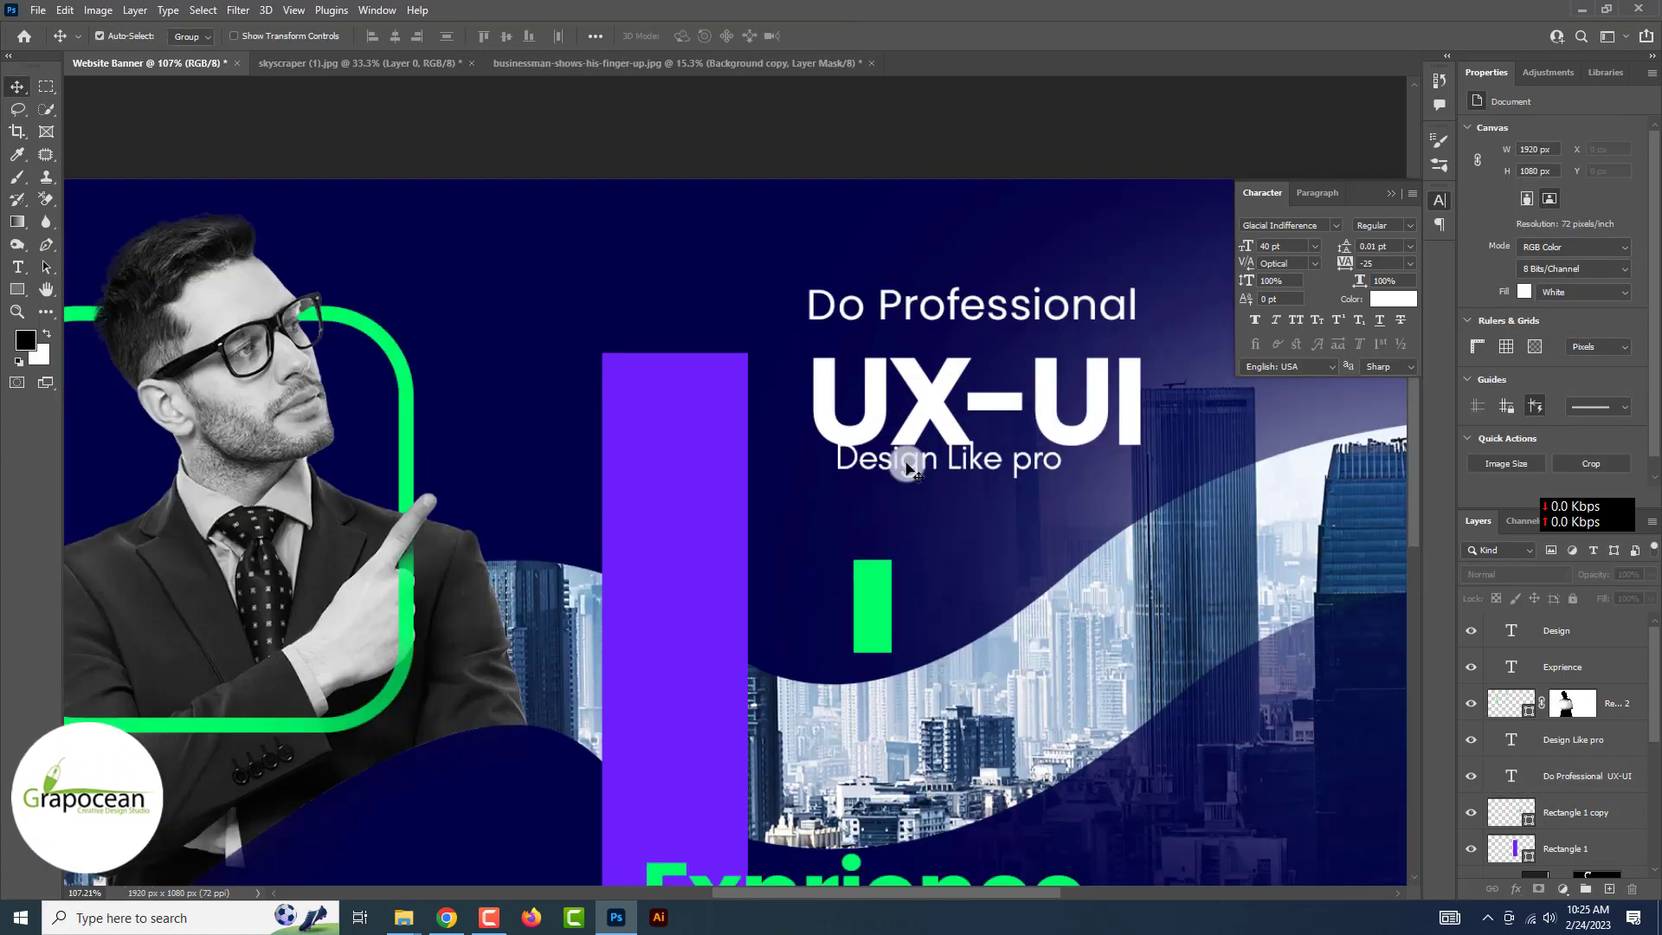
{"action": "scroll", "coordinate": [1220, 579], "scroll_direction": "down", "scroll_amount": 4}
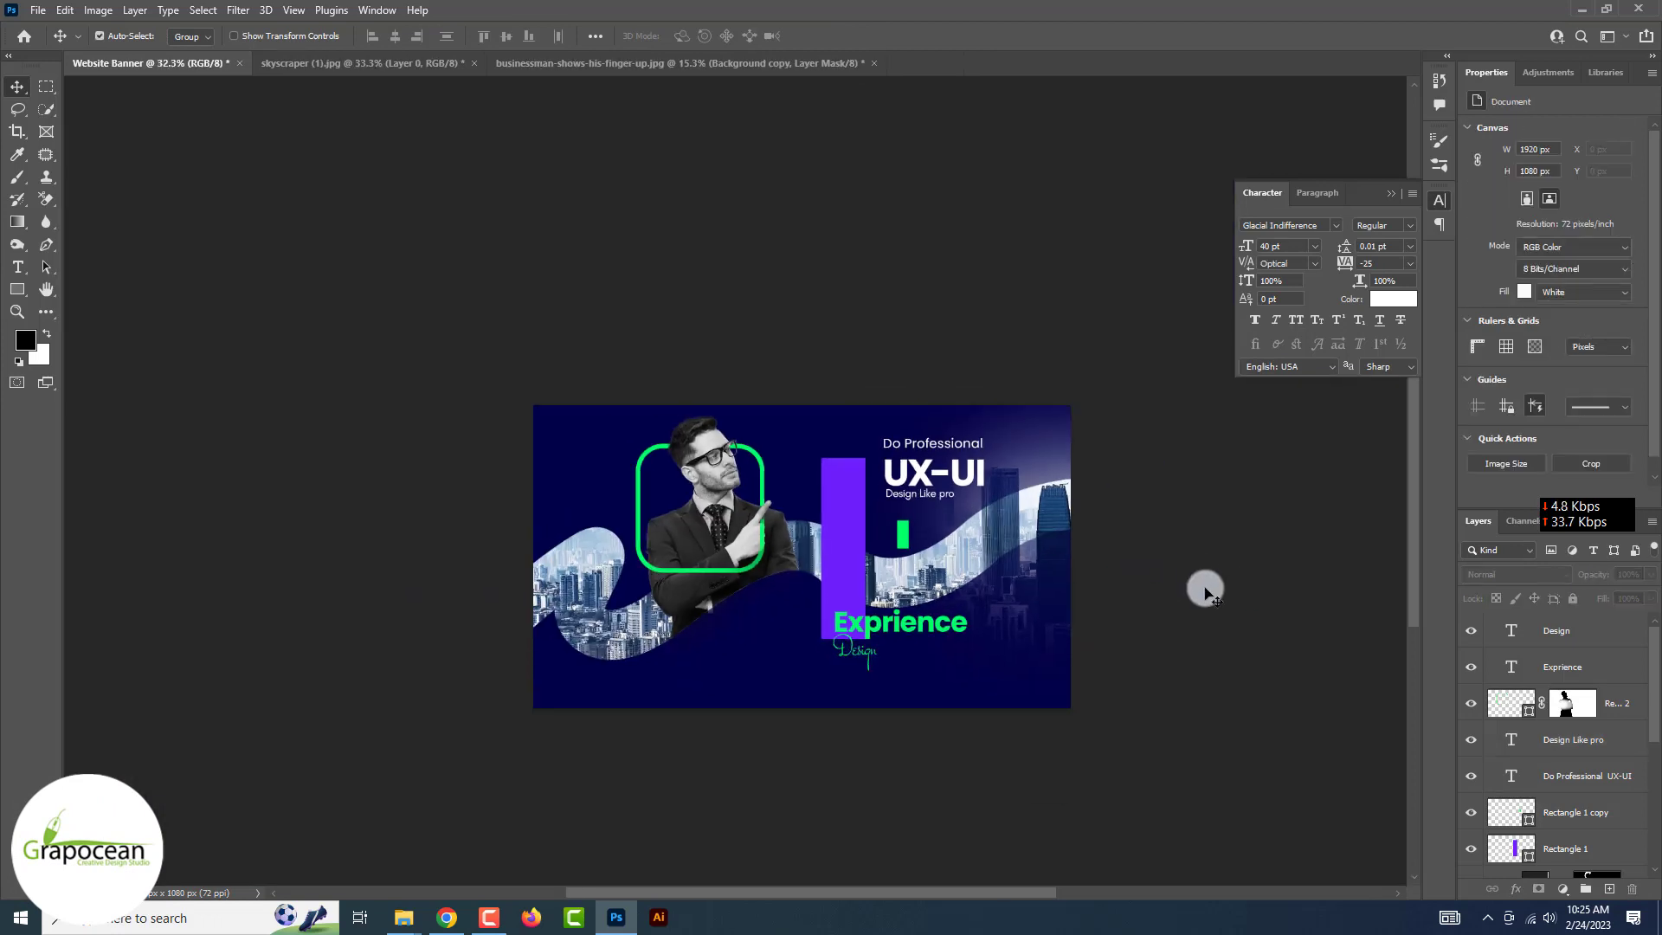
{"action": "scroll", "coordinate": [1205, 591], "scroll_direction": "up", "scroll_amount": 3}
{"action": "scroll", "coordinate": [852, 635], "scroll_direction": "down", "scroll_amount": 3}
Reposition the 'Exprience' and 'Design' text together low beside the purple bar.
{"action": "left_click", "coordinate": [852, 635], "text": "shift"}
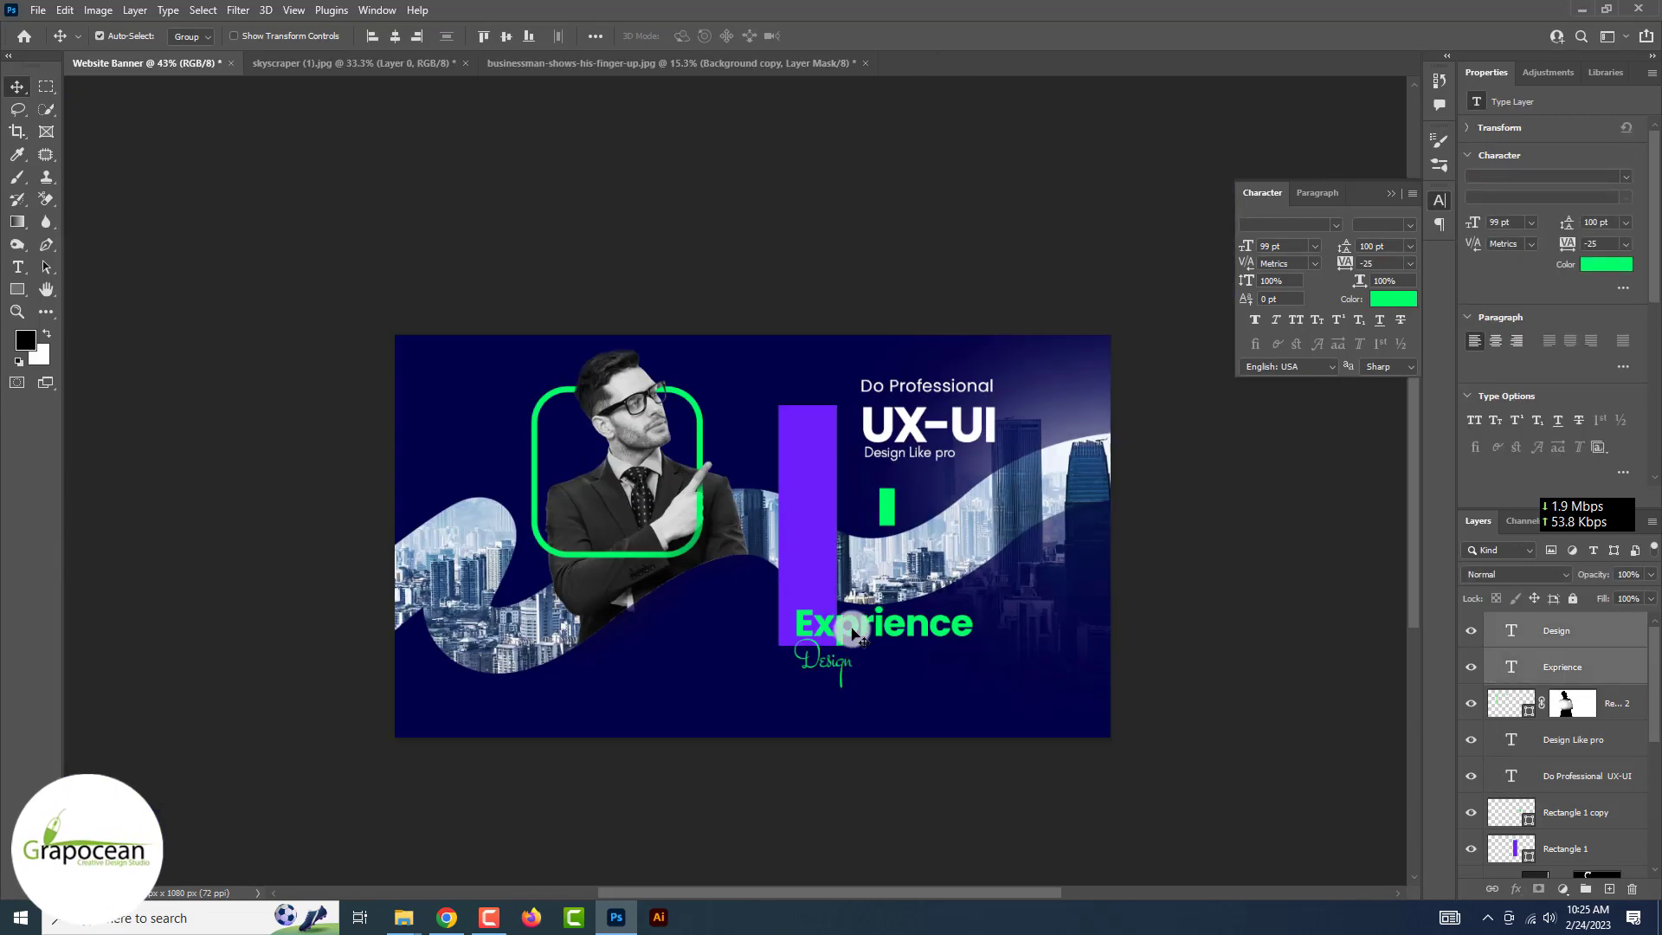
{"action": "mouse_move", "coordinate": [852, 634]}
{"action": "left_mouse_down"}
{"action": "mouse_move", "coordinate": [769, 457]}
{"action": "mouse_move", "coordinate": [950, 637]}
{"action": "mouse_move", "coordinate": [919, 652]}
{"action": "left_mouse_up"}
{"action": "left_click", "coordinate": [1253, 588]}
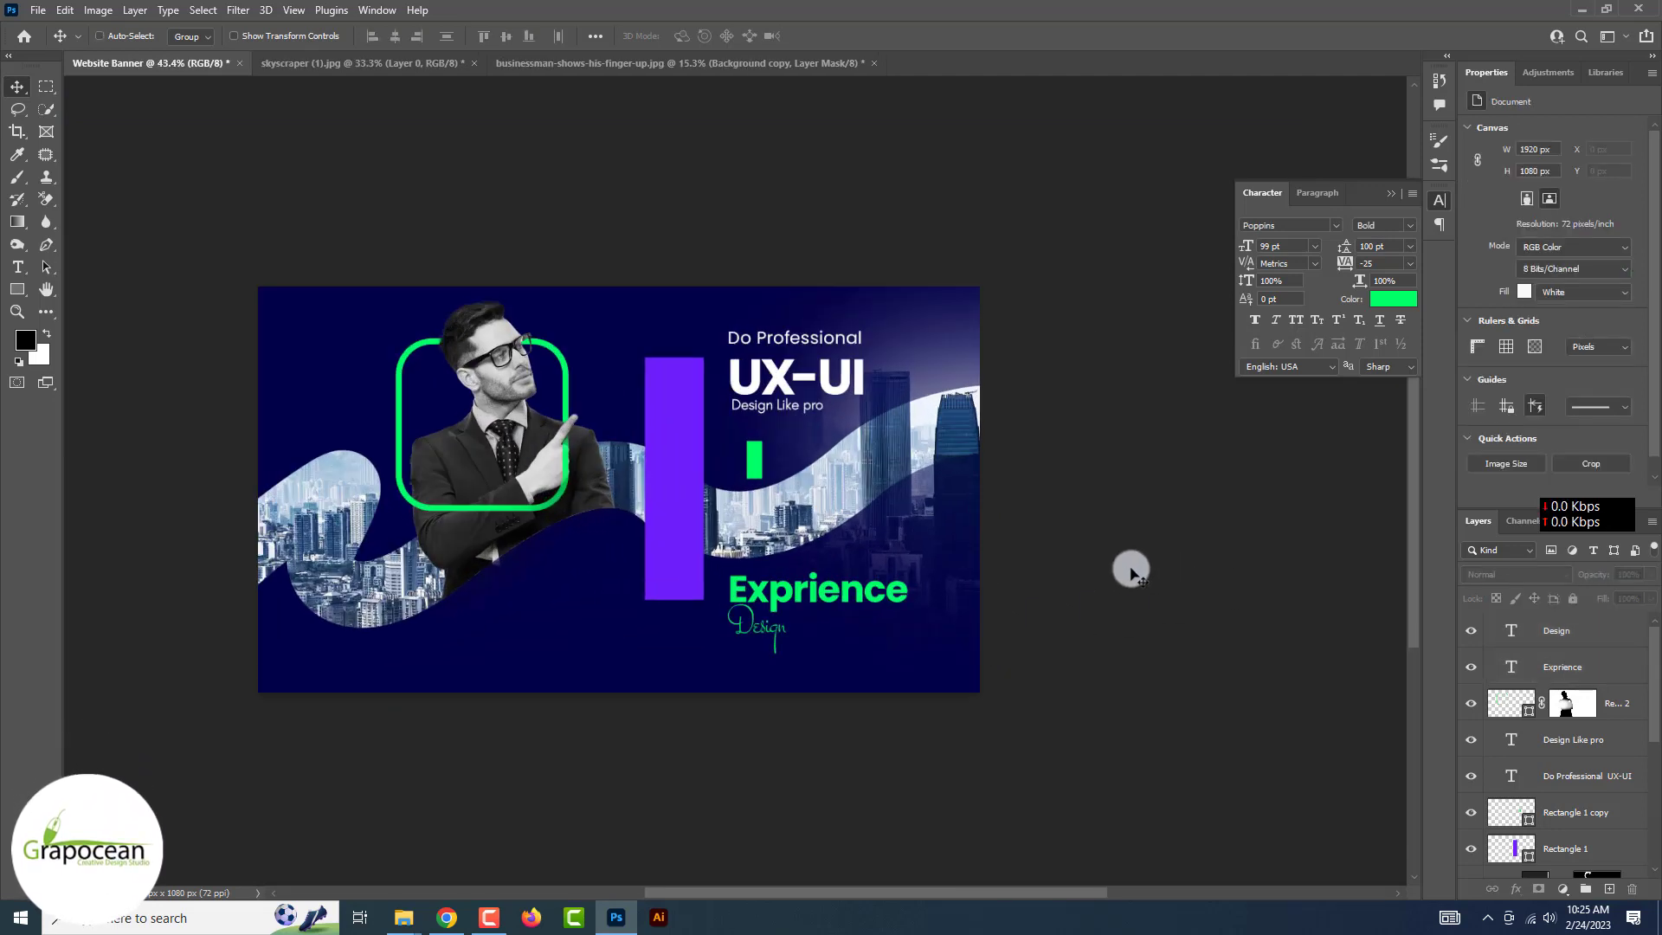
{"action": "right_click", "coordinate": [17, 289]}
{"action": "left_click", "coordinate": [81, 298]}
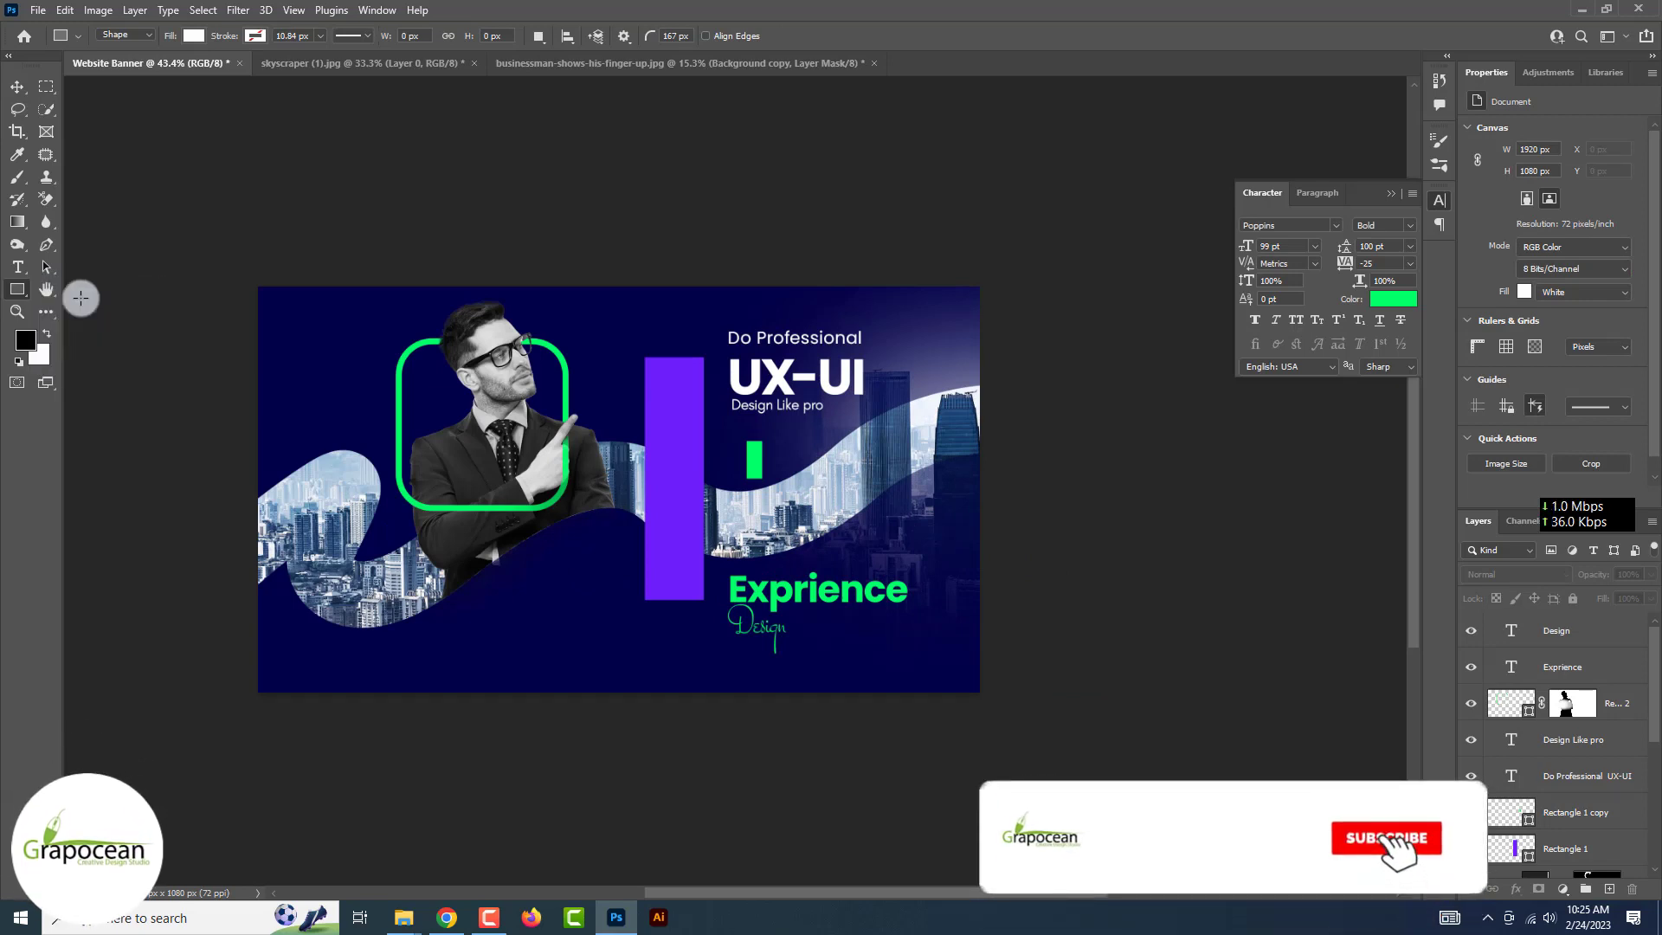
Draw a purple vertical line just right of the UX-UI headline.
{"action": "right_click", "coordinate": [40, 299]}
{"action": "left_click", "coordinate": [87, 358]}
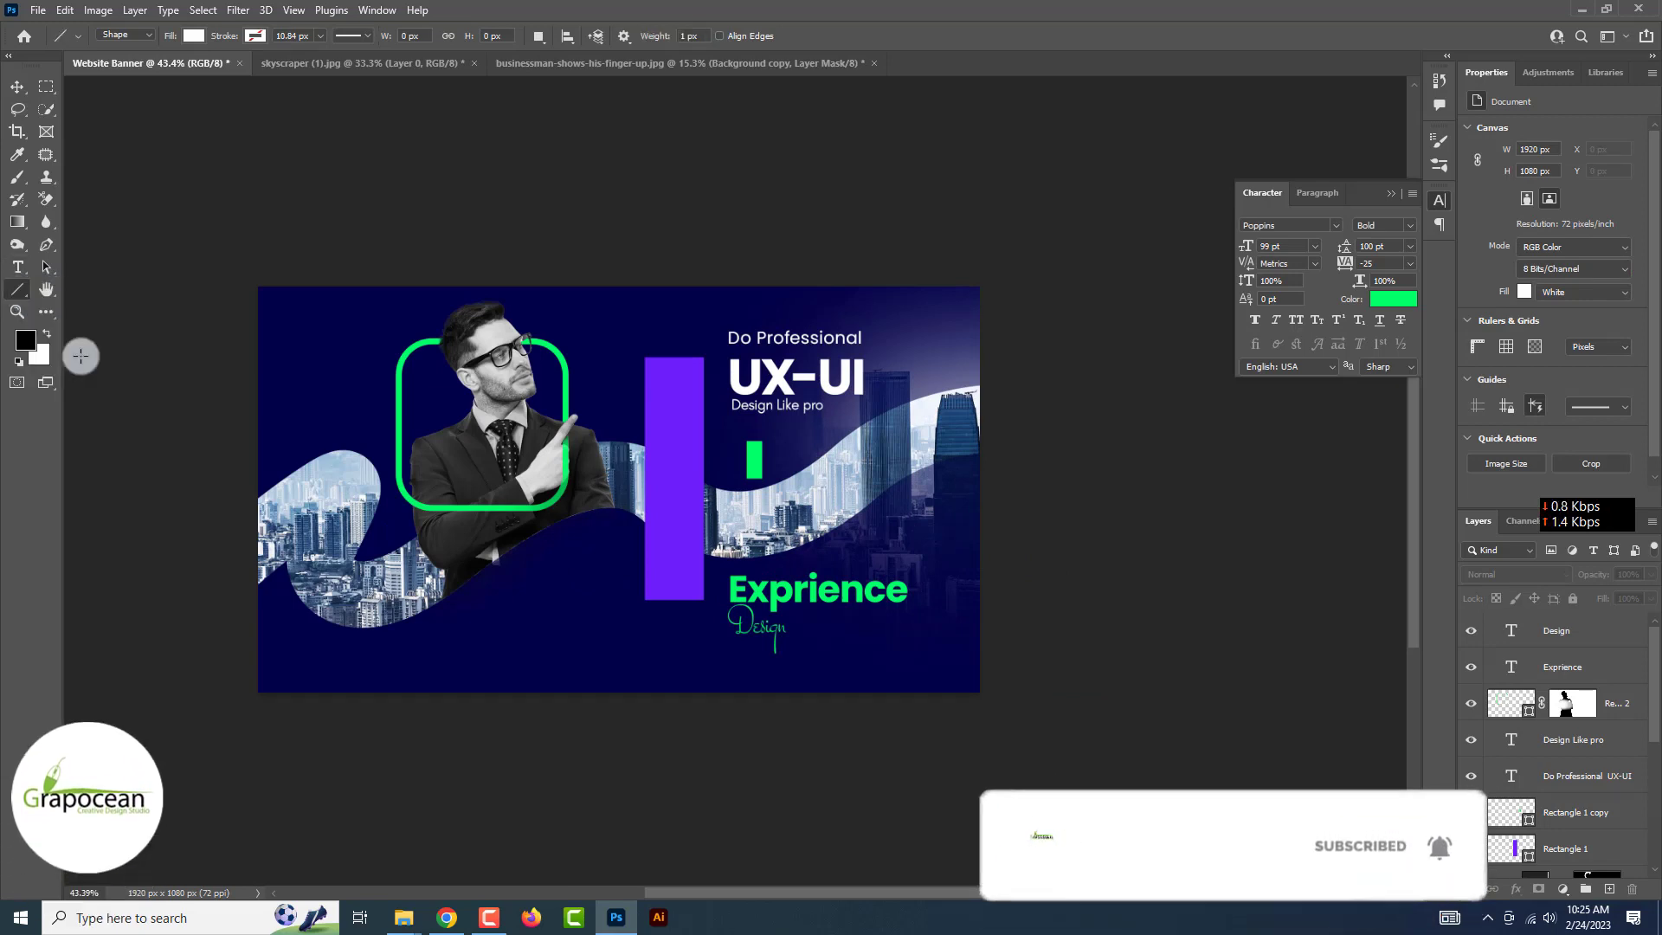
{"action": "left_click_drag", "start_coordinate": [883, 342], "coordinate": [883, 395]}
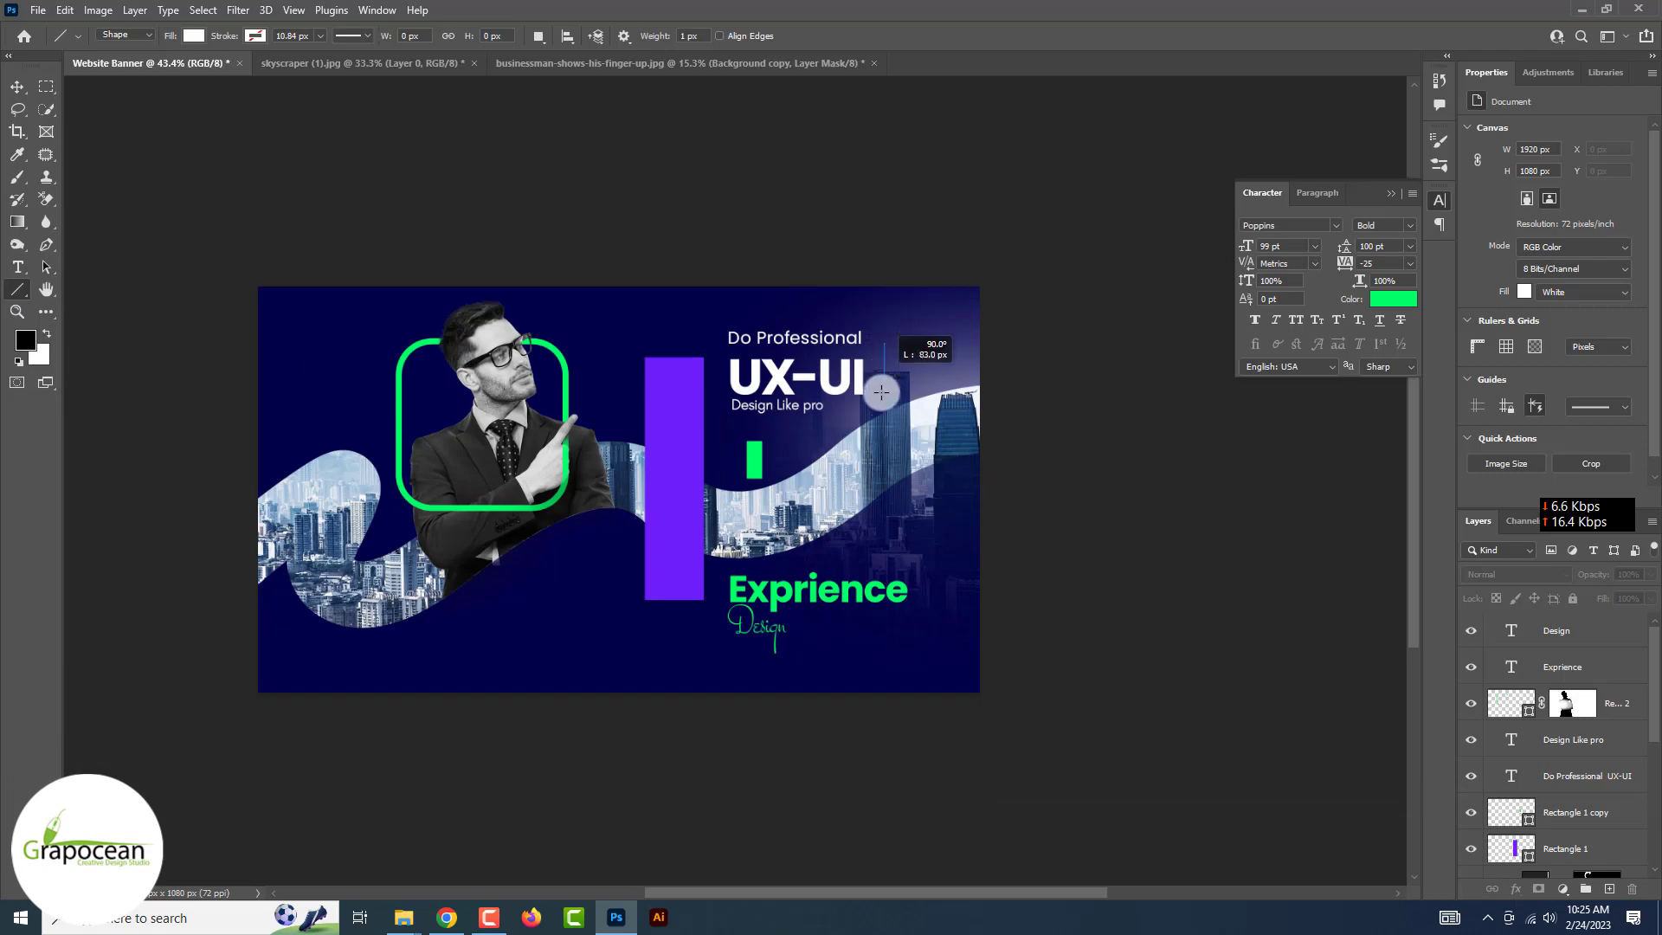
{"action": "left_click", "coordinate": [256, 39]}
{"action": "left_click", "coordinate": [335, 127]}
Duplicate the purple line to the right to form staggered accent bars.
{"action": "left_click", "coordinate": [19, 90]}
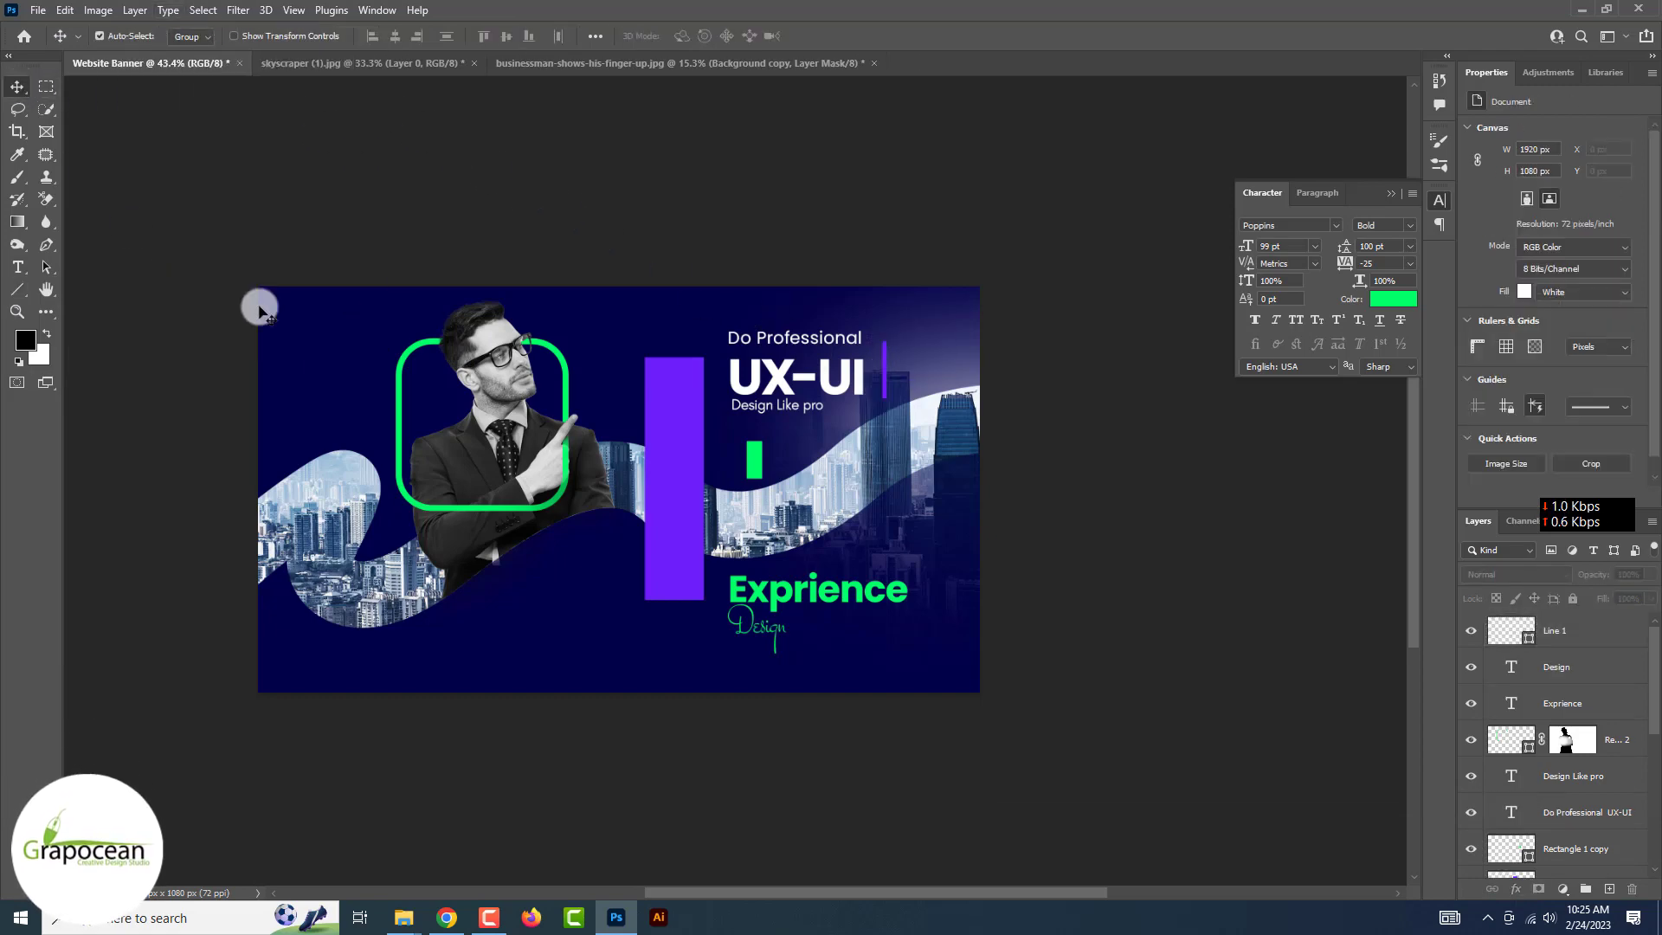
{"action": "scroll", "coordinate": [883, 363], "scroll_direction": "up", "scroll_amount": 2}
{"action": "scroll", "coordinate": [865, 386], "scroll_direction": "up", "scroll_amount": 3}
{"action": "mouse_move", "coordinate": [866, 386]}
{"action": "left_mouse_down"}
{"action": "mouse_move", "coordinate": [939, 439]}
{"action": "mouse_move", "coordinate": [942, 386]}
{"action": "mouse_move", "coordinate": [994, 346]}
{"action": "left_mouse_up"}
{"action": "scroll", "coordinate": [1082, 502], "scroll_direction": "down", "scroll_amount": 4}
{"action": "scroll", "coordinate": [1082, 502], "scroll_direction": "down", "scroll_amount": 3}
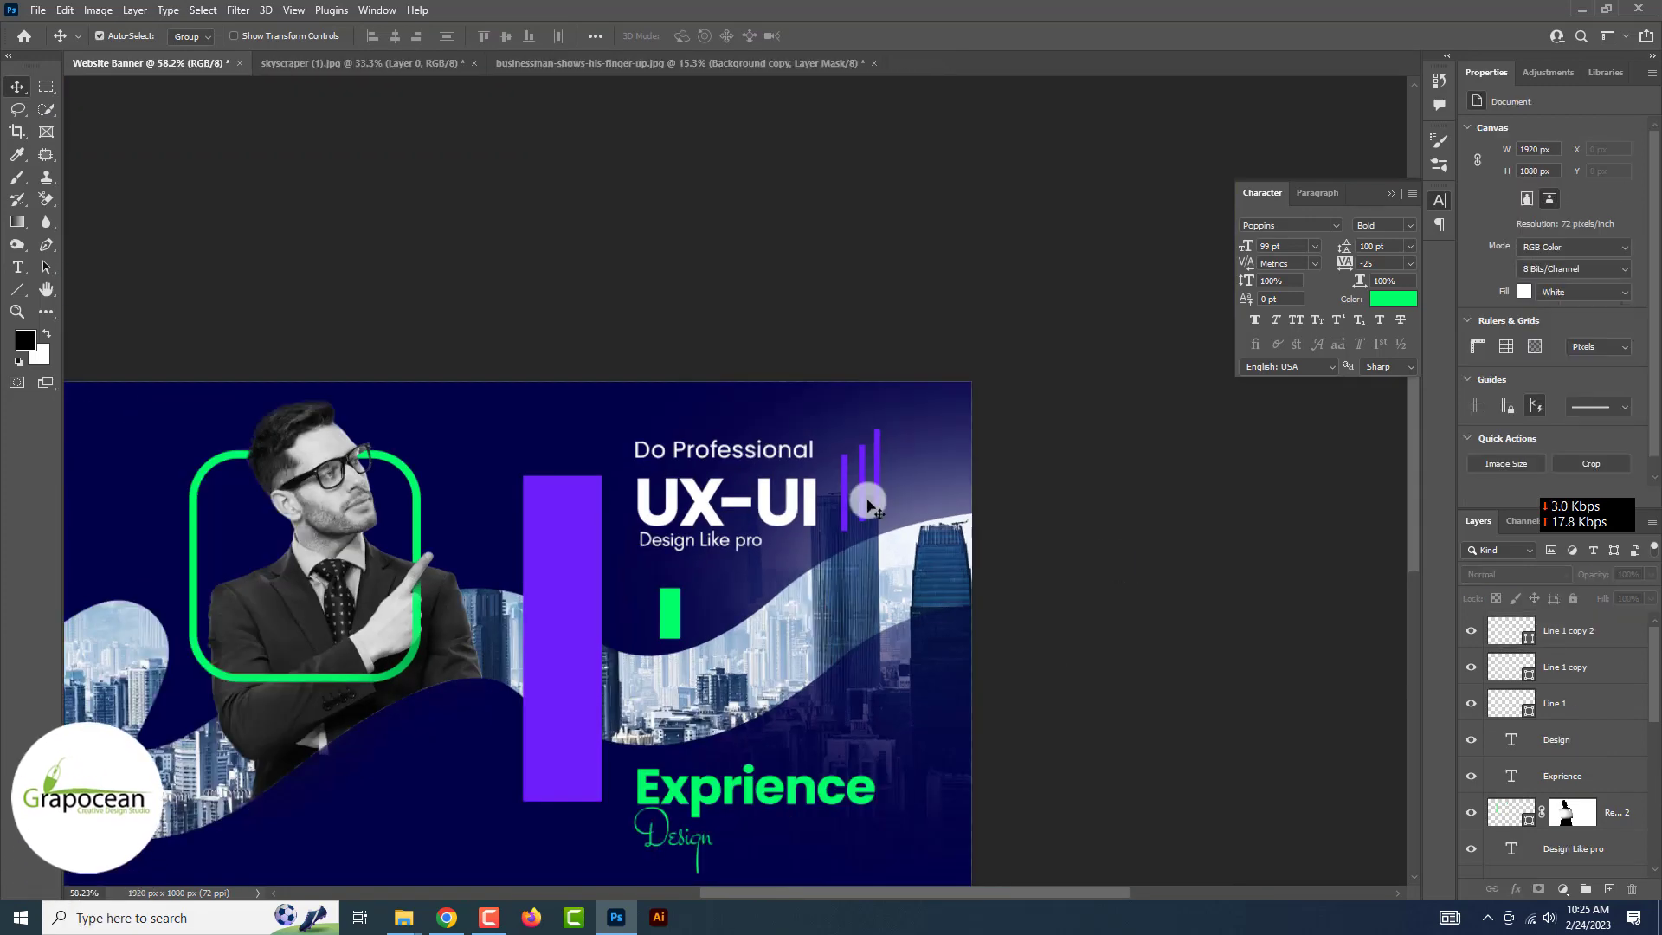
{"action": "right_click", "coordinate": [17, 289]}
{"action": "left_click", "coordinate": [78, 280]}
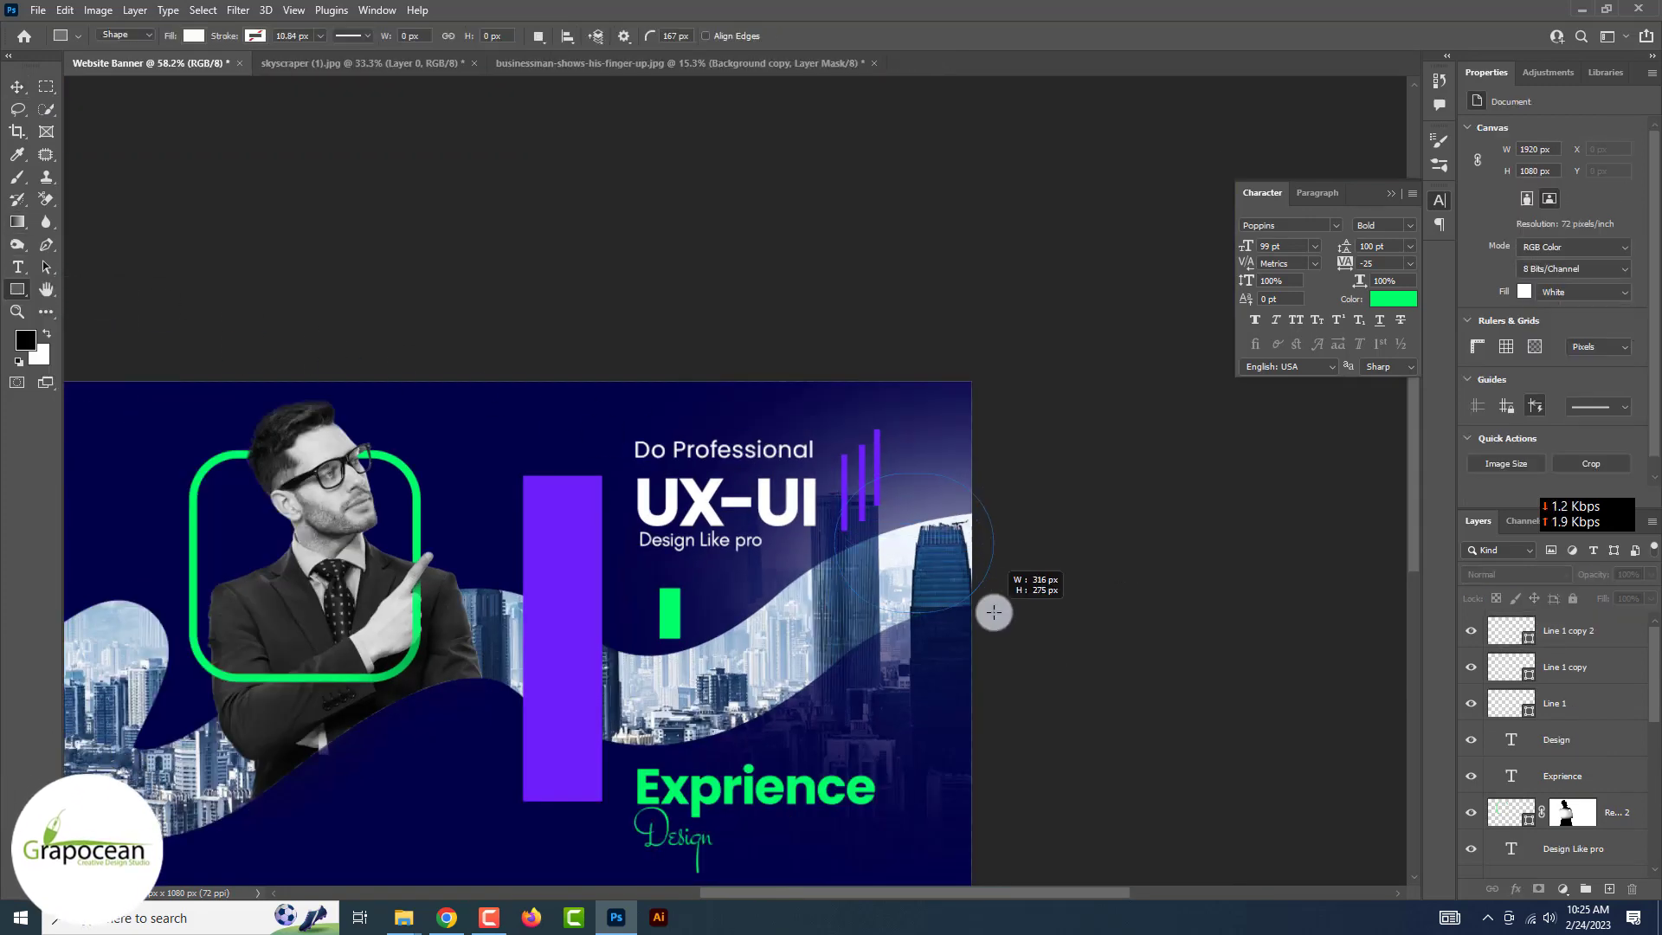
Draw a rounded rectangle with no fill, a bright green stroke and a smaller corner radius.
{"action": "left_click_drag", "start_coordinate": [1034, 594], "coordinate": [1034, 595]}
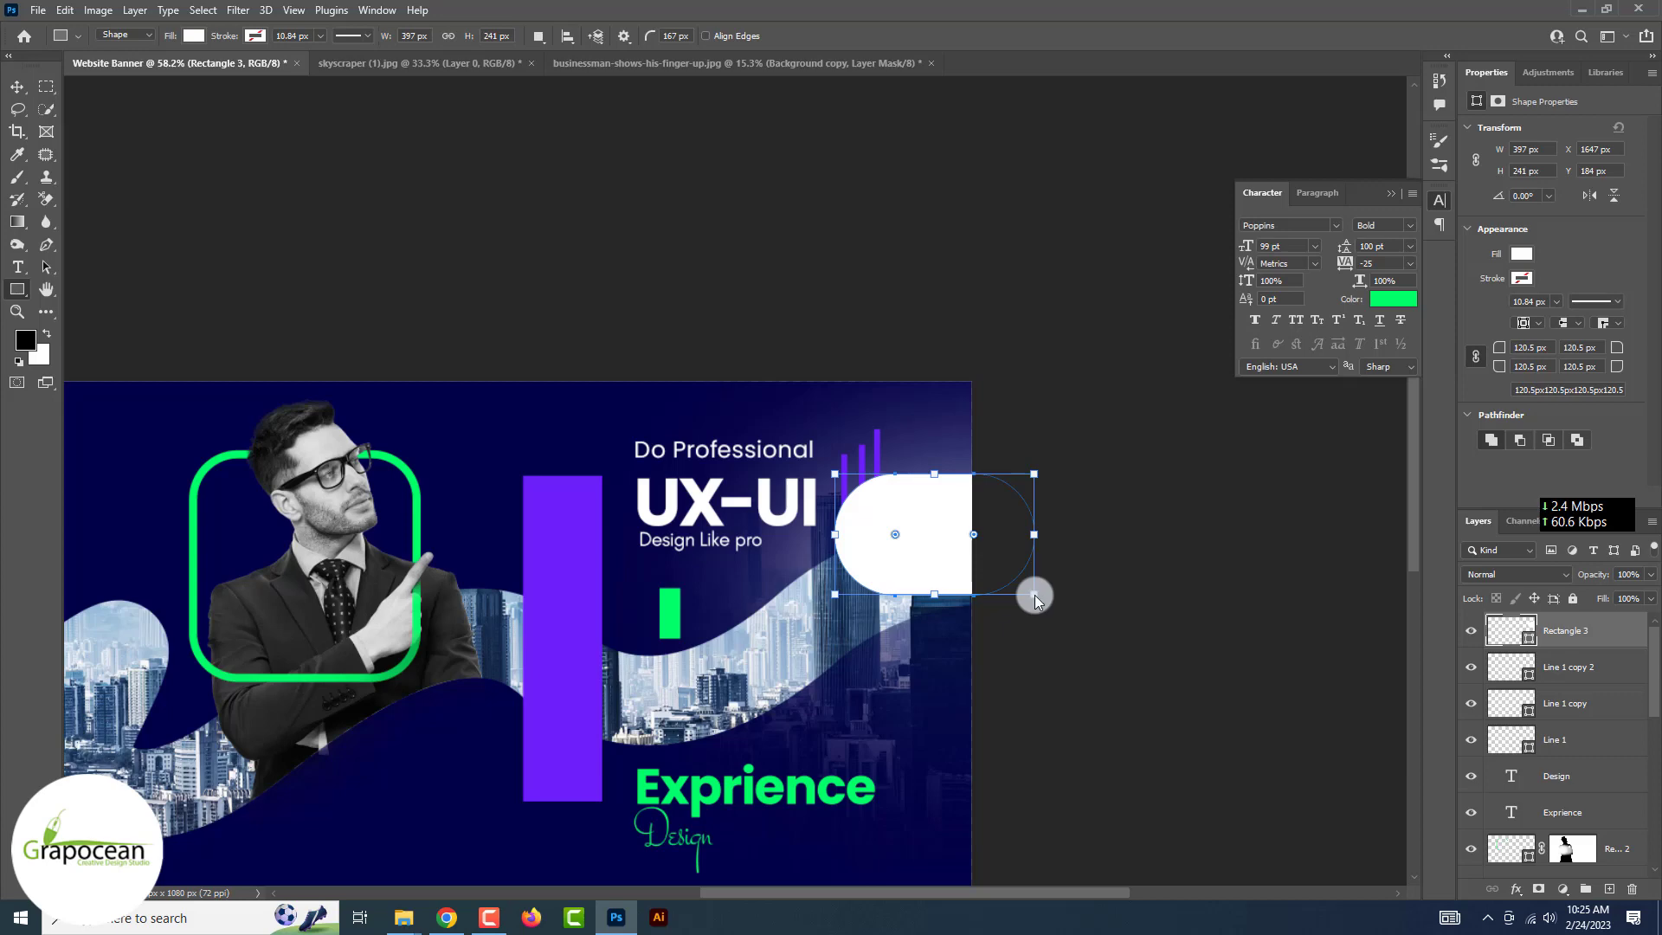
{"action": "left_click", "coordinate": [194, 36]}
{"action": "left_click", "coordinate": [95, 69]}
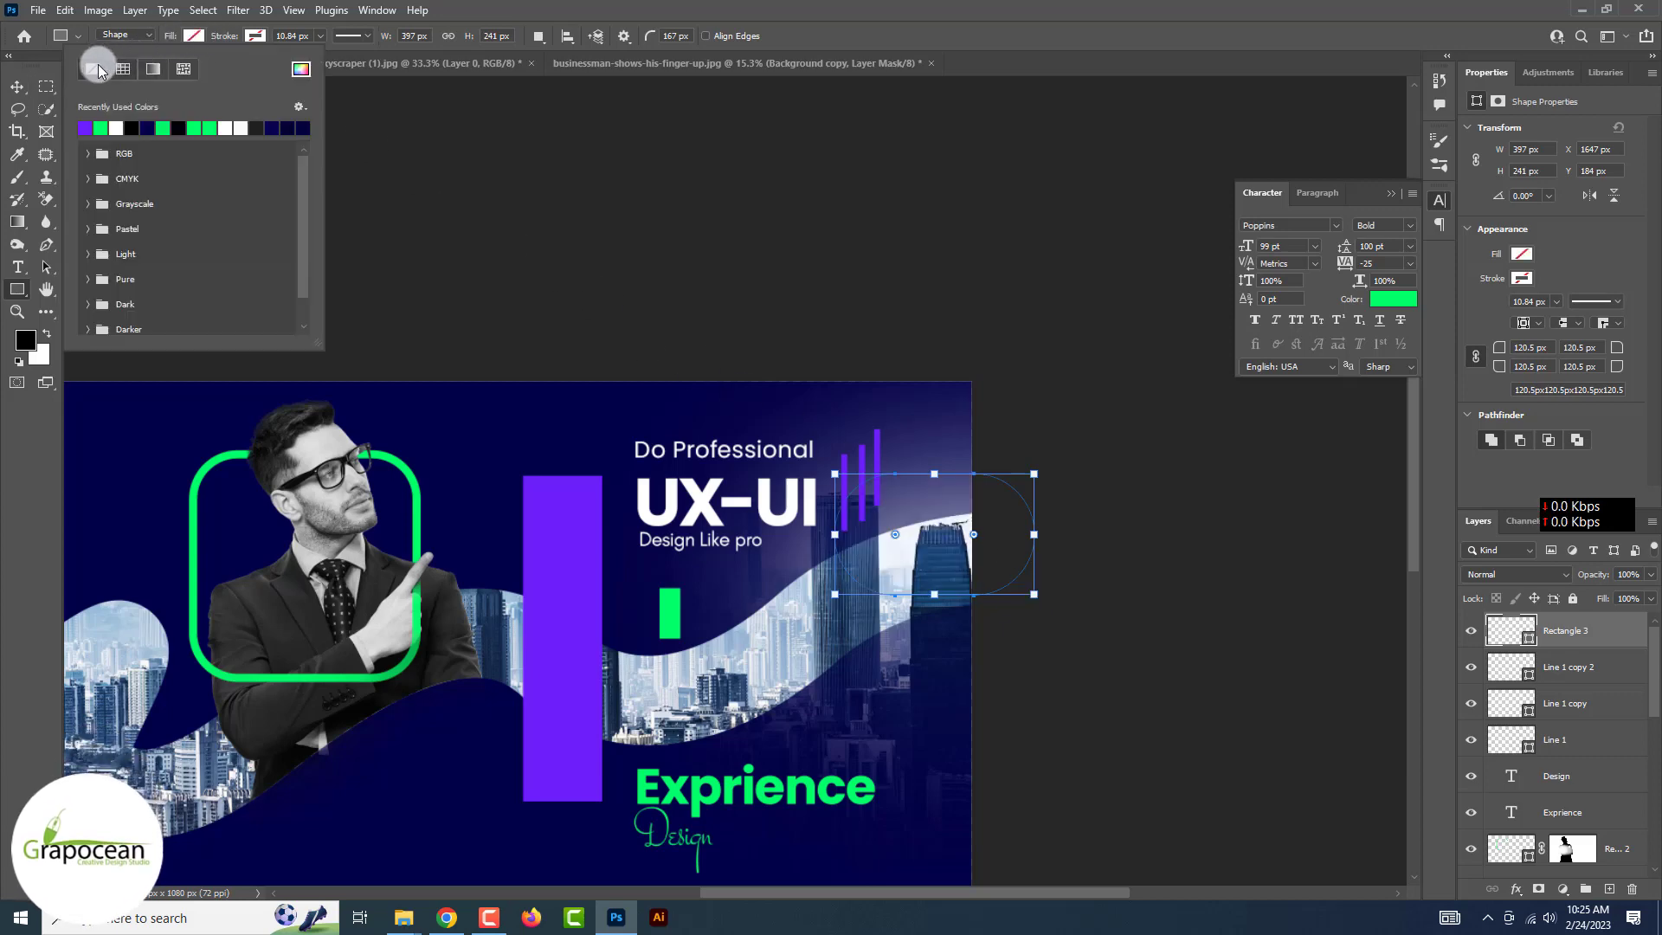
{"action": "left_click_drag", "start_coordinate": [1504, 346], "coordinate": [1451, 350]}
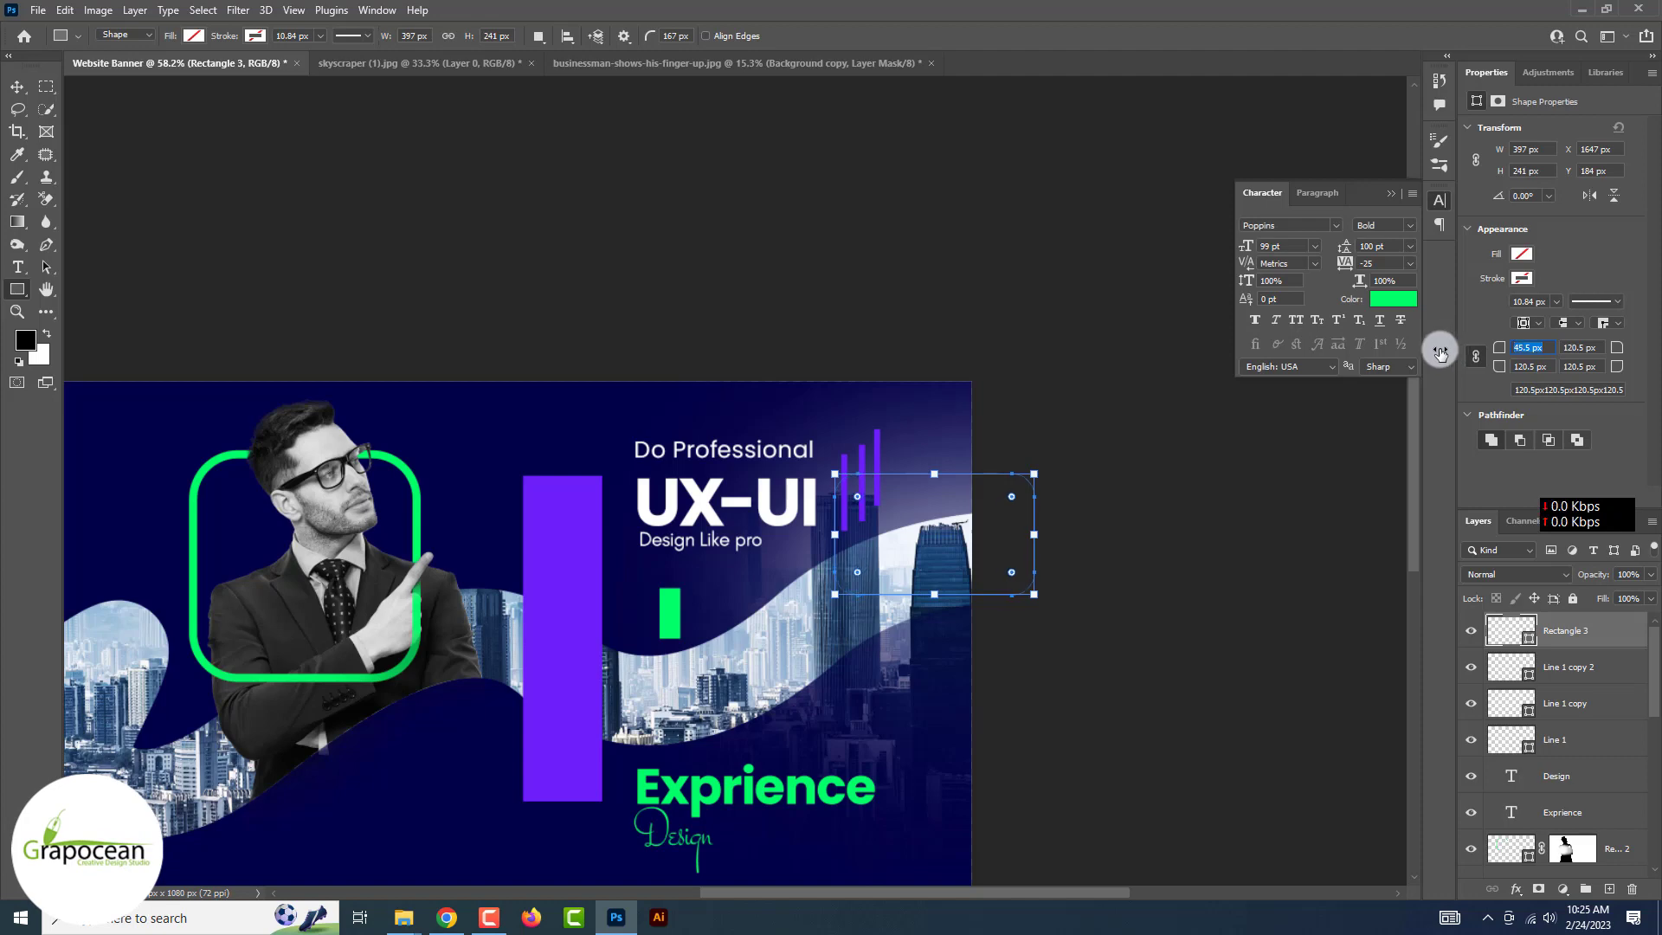
{"action": "left_click", "coordinate": [255, 36]}
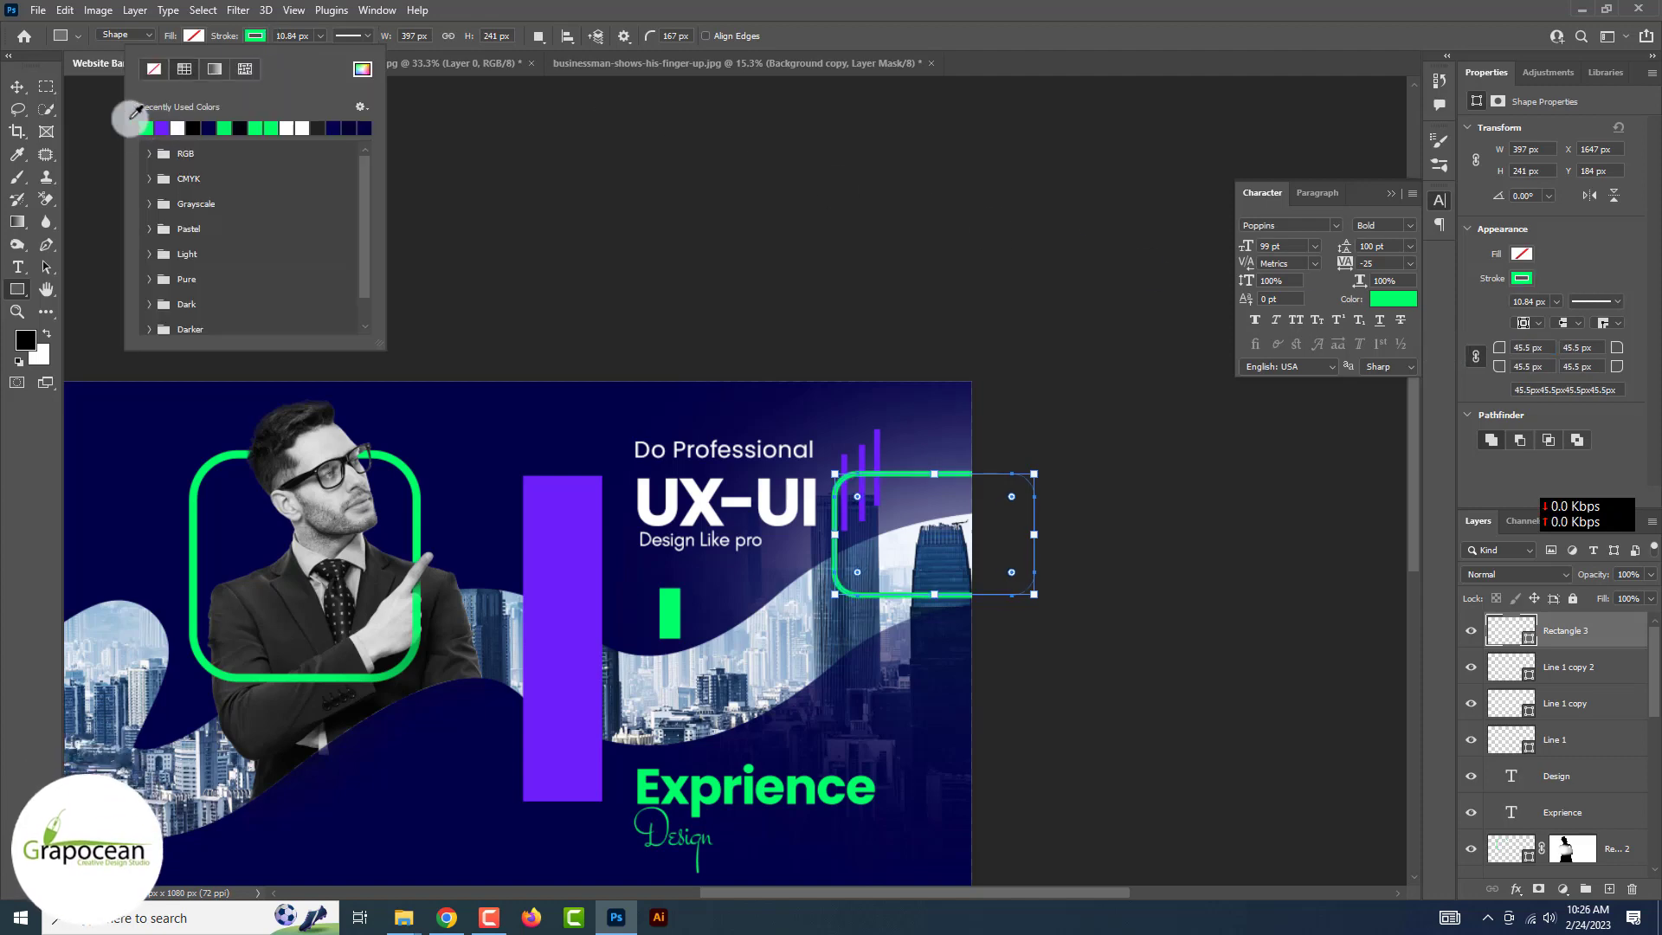
{"action": "left_click", "coordinate": [17, 86]}
Try rotating the purple bar to horizontal, then undo it and deselect the bar.
{"action": "scroll", "coordinate": [847, 539], "scroll_direction": "down", "scroll_amount": 1}
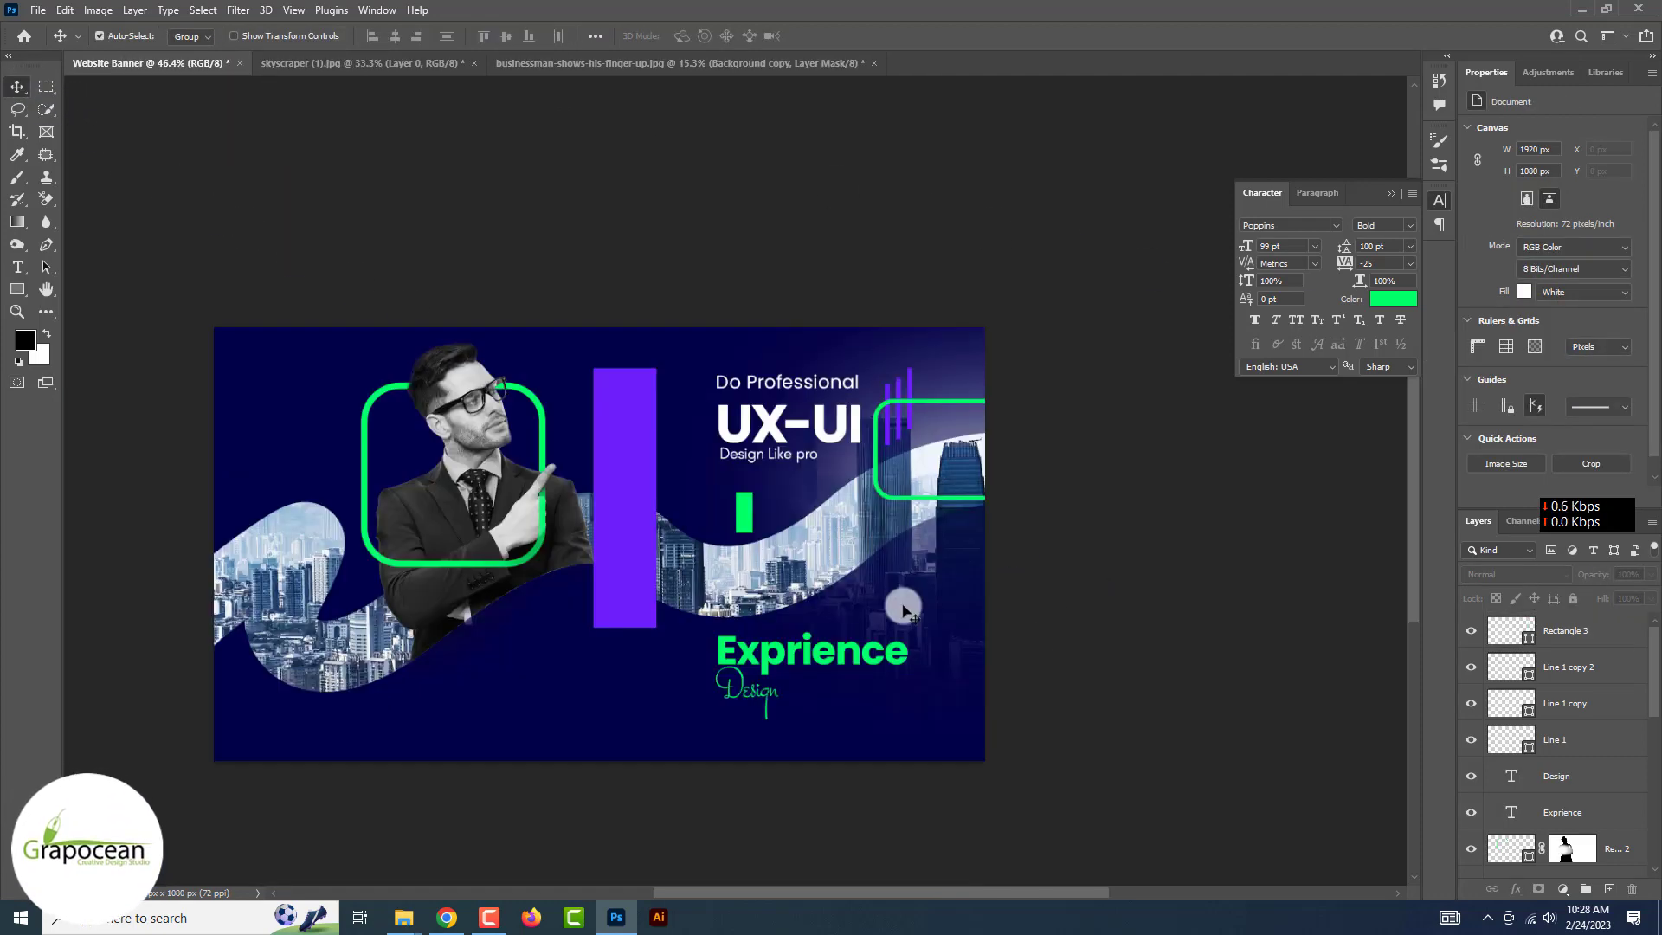
{"action": "left_click", "coordinate": [902, 597]}
{"action": "left_click", "coordinate": [622, 560]}
{"action": "key", "text": "ctrl+t"}
{"action": "mouse_move", "coordinate": [690, 686]}
{"action": "left_mouse_down"}
{"action": "mouse_move", "coordinate": [734, 494]}
{"action": "mouse_move", "coordinate": [636, 601]}
{"action": "mouse_move", "coordinate": [1039, 790]}
{"action": "mouse_move", "coordinate": [878, 659]}
{"action": "left_mouse_up"}
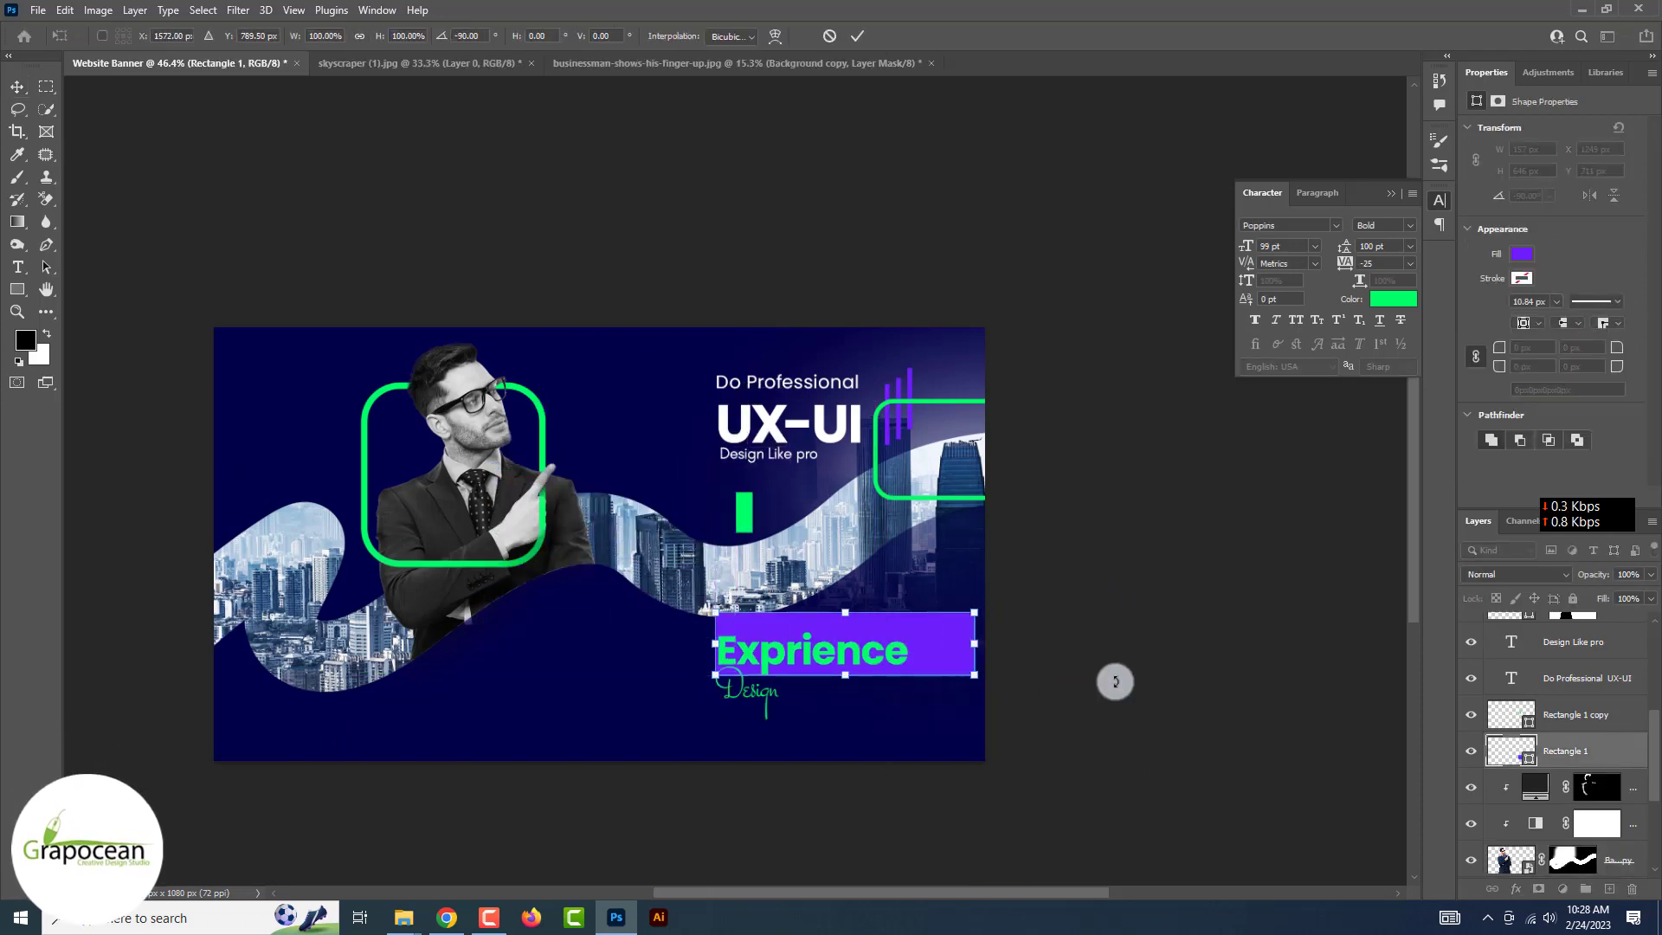
{"action": "key", "text": "ctrl+z"}
{"action": "key", "text": "Escape"}
{"action": "left_click", "coordinate": [1069, 614]}
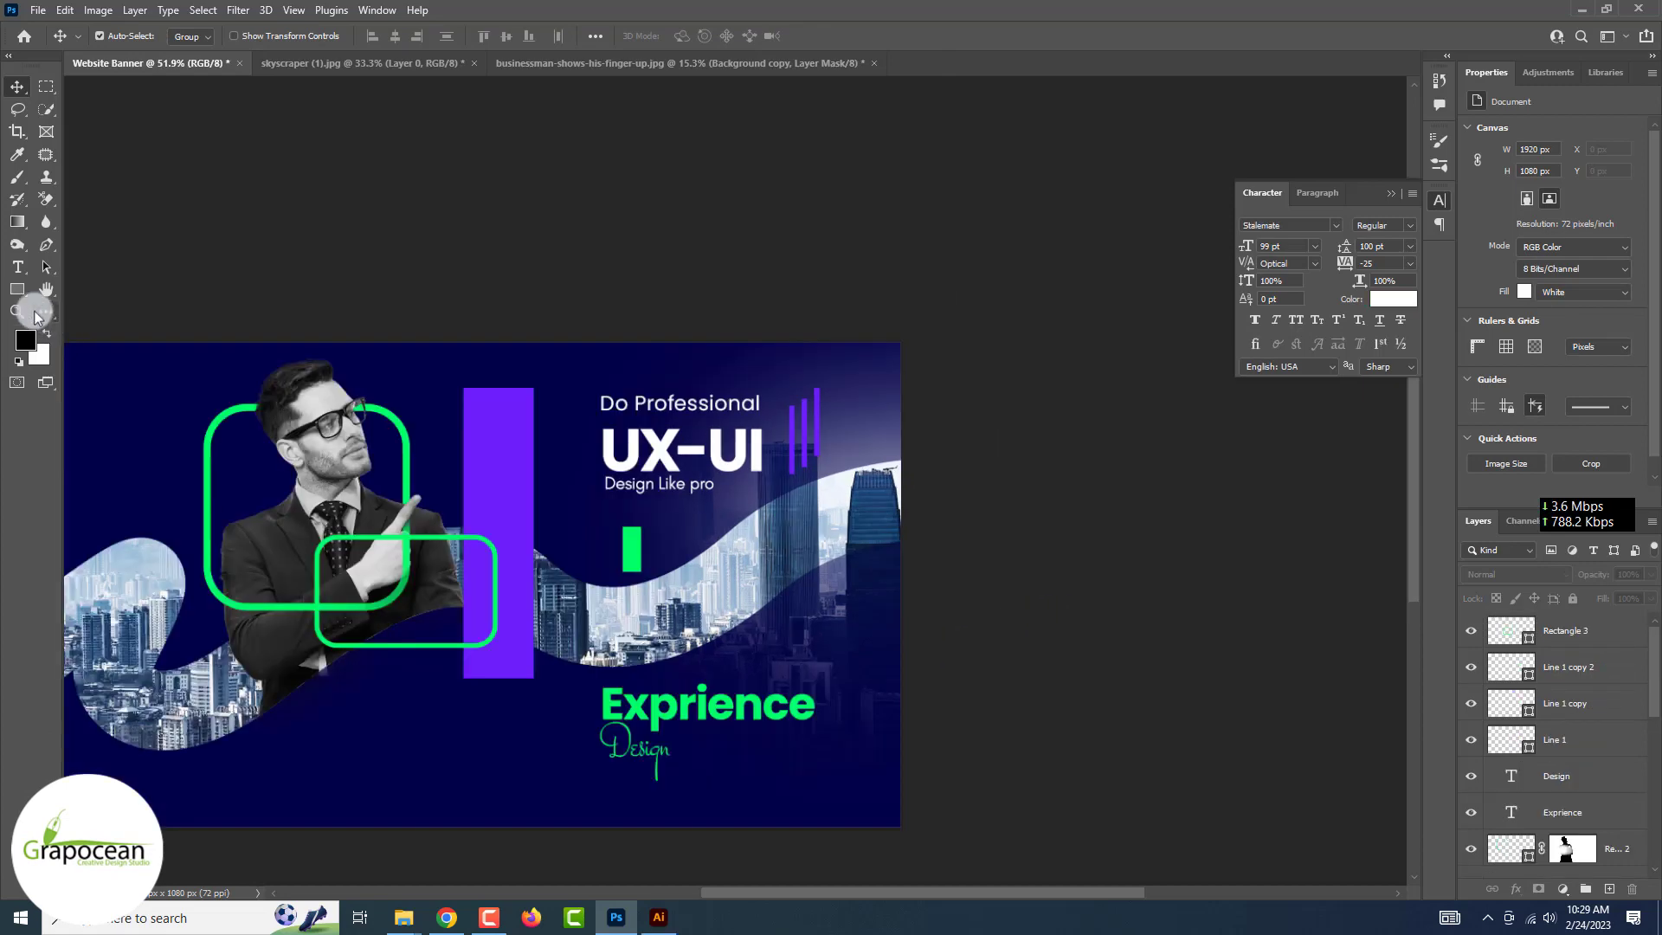
{"action": "right_click", "coordinate": [17, 289]}
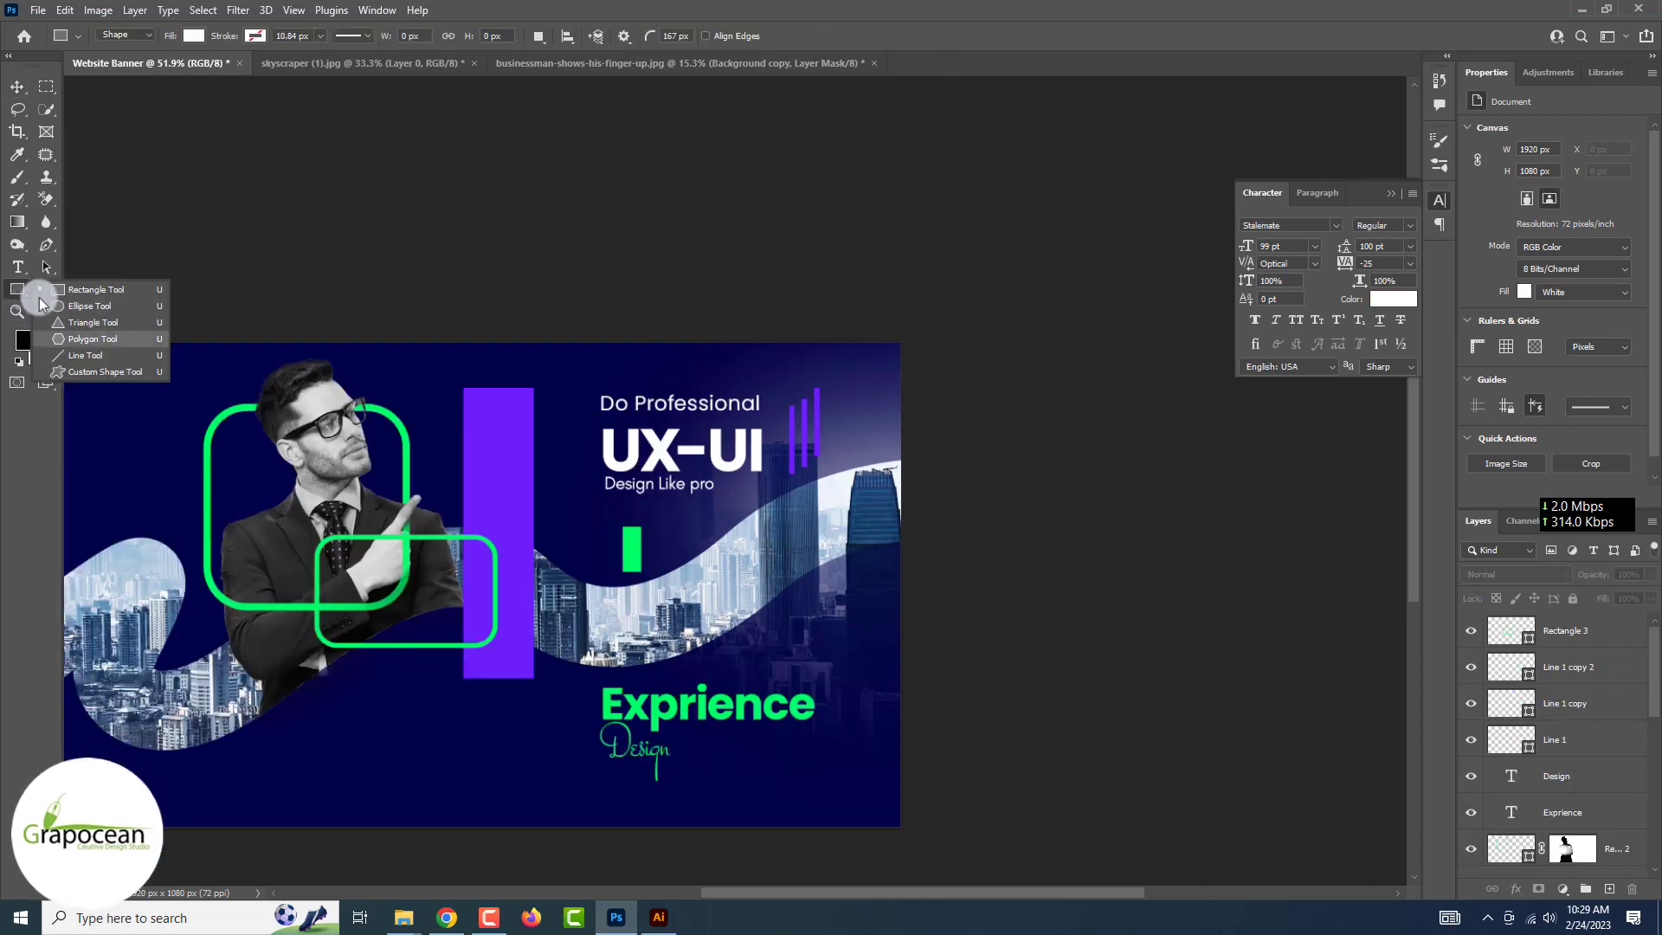
Draw a tiny white dot beside the purple bars and duplicate it down into a column.
{"action": "left_click", "coordinate": [87, 308]}
{"action": "scroll", "coordinate": [804, 394], "scroll_direction": "up", "scroll_amount": 5}
{"action": "left_click_drag", "start_coordinate": [799, 391], "coordinate": [808, 399]}
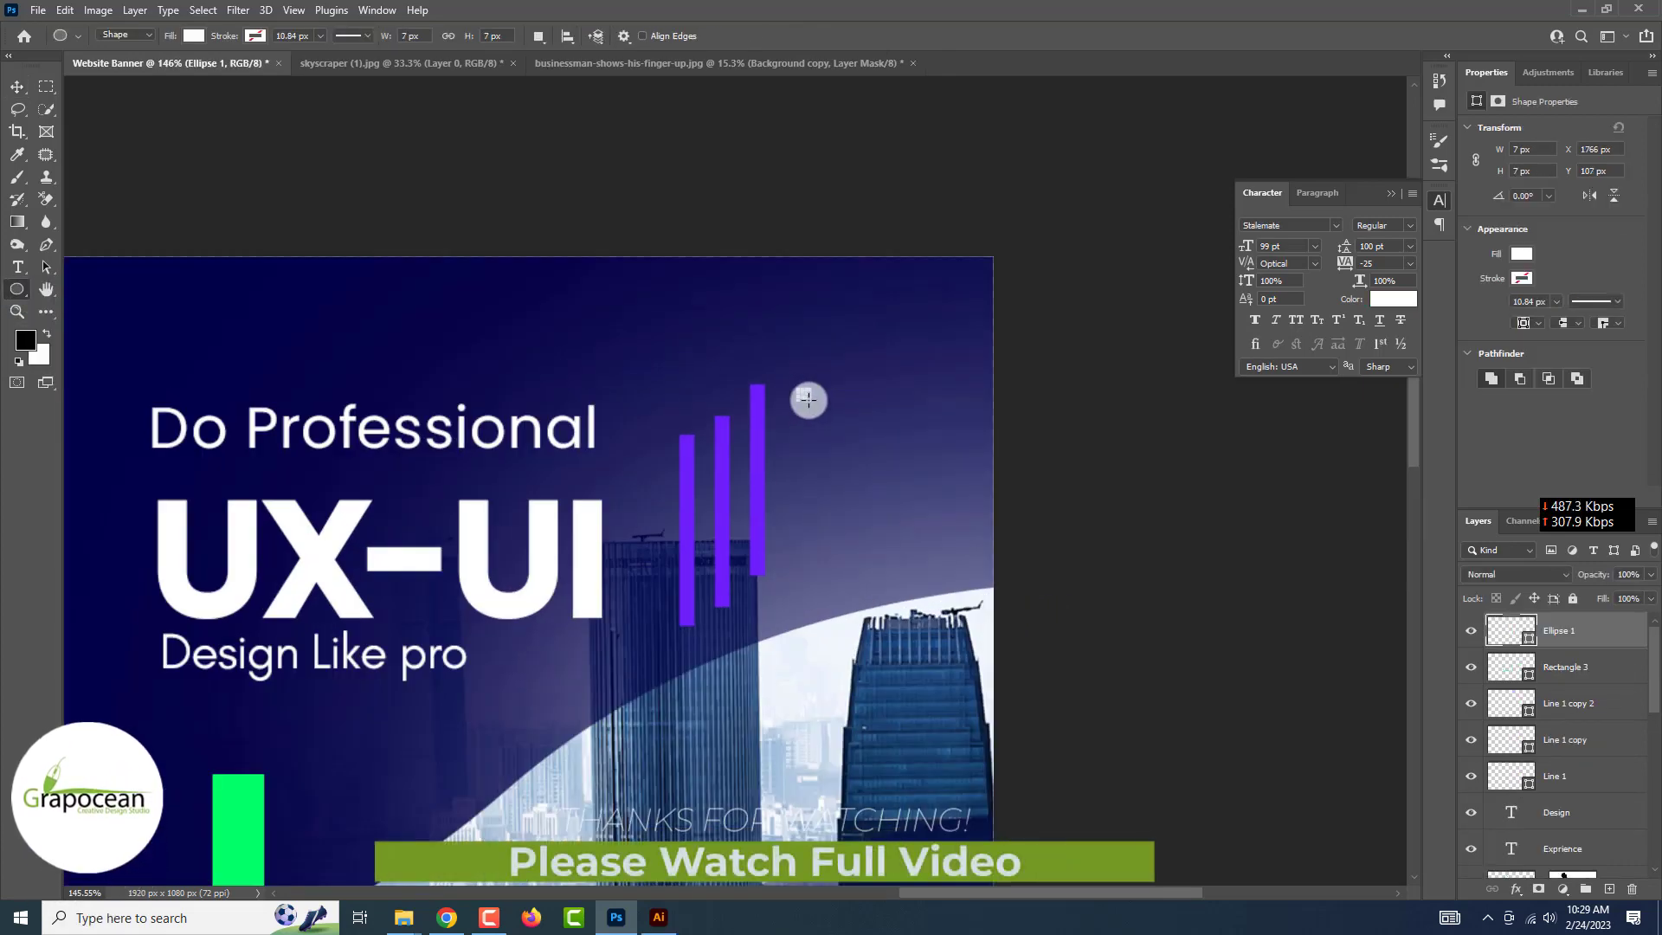
{"action": "scroll", "coordinate": [784, 389], "scroll_direction": "up", "scroll_amount": 2}
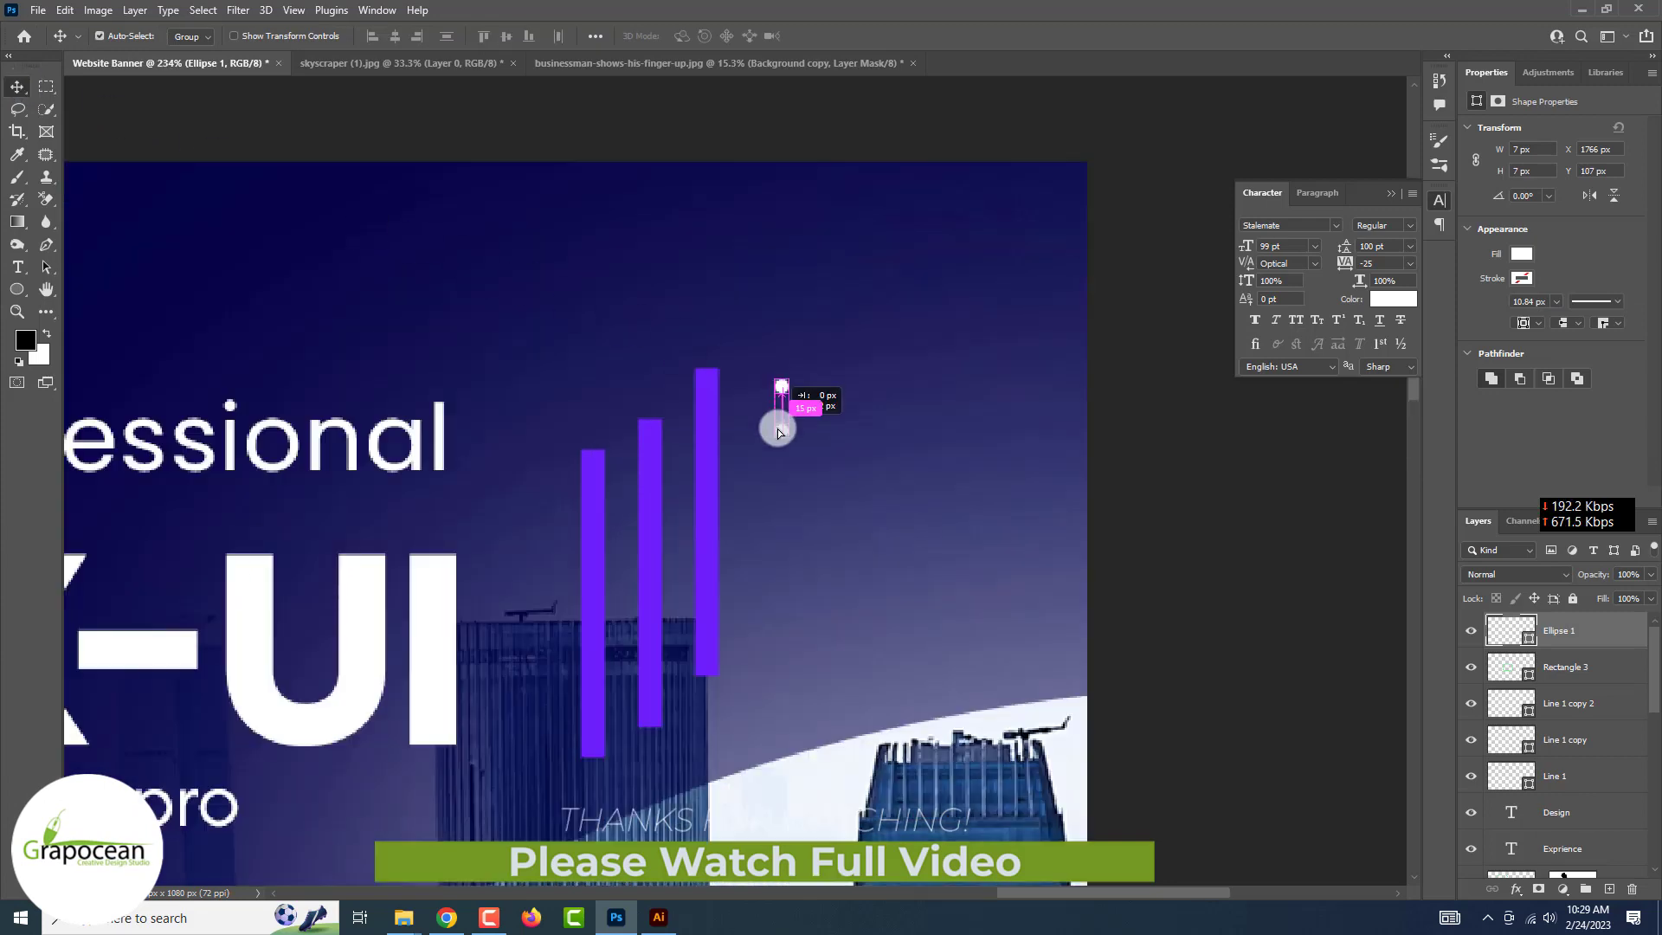
{"action": "left_click_drag", "start_coordinate": [777, 430], "coordinate": [784, 466]}
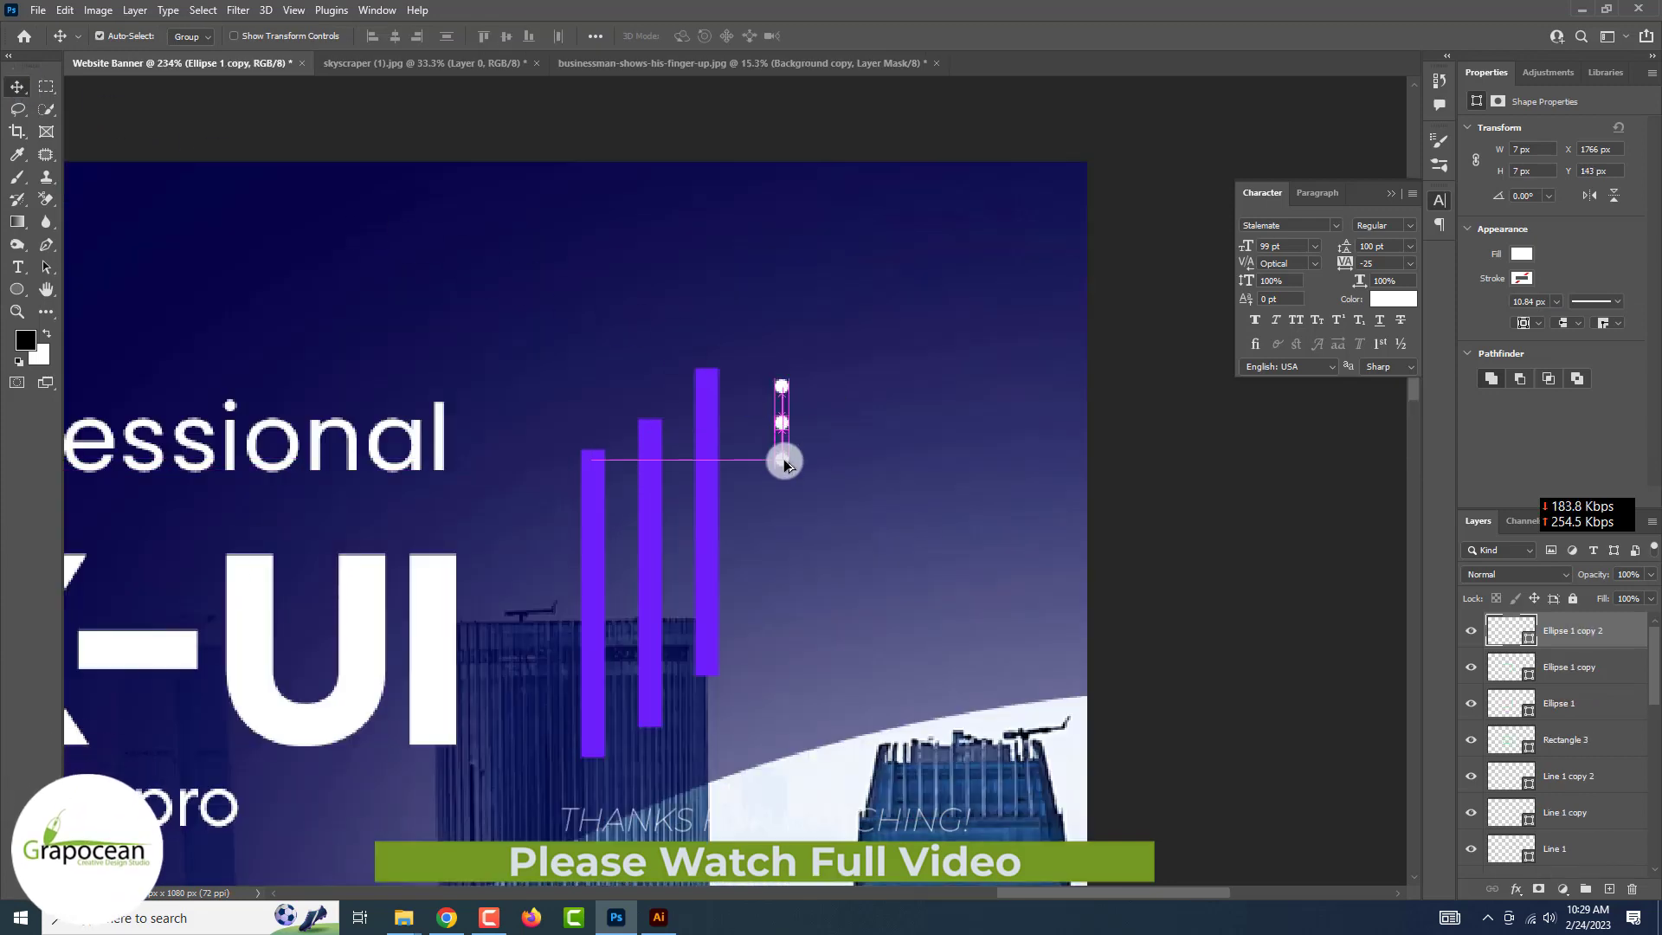
{"action": "left_click_drag", "start_coordinate": [782, 500], "coordinate": [783, 524]}
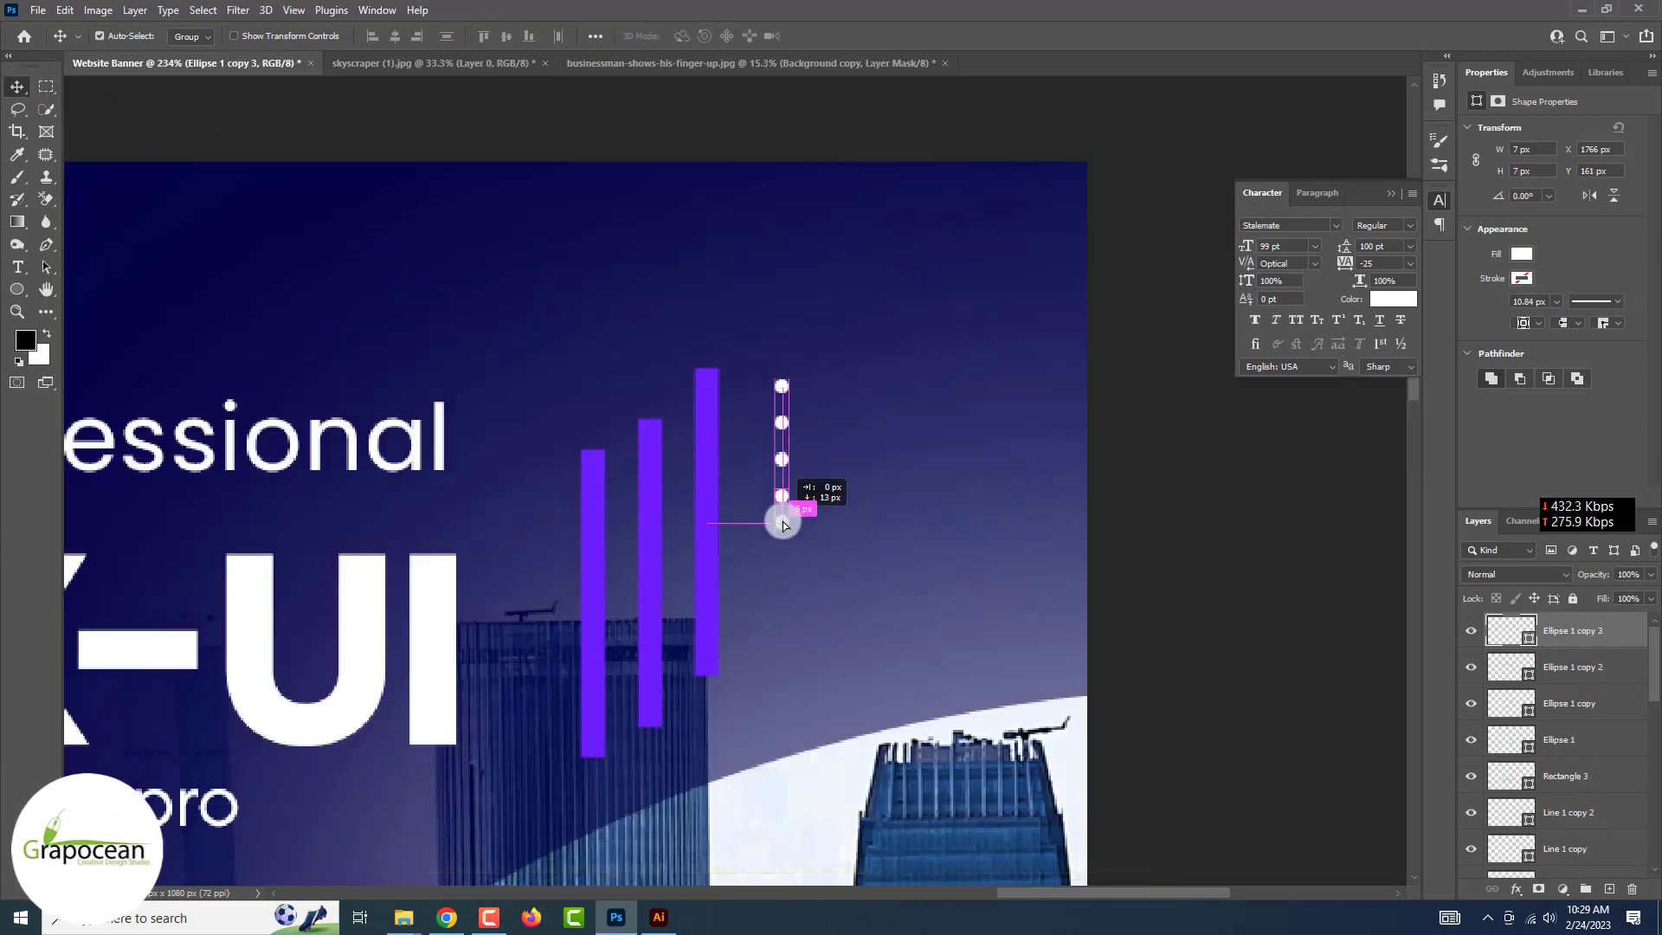
{"action": "scroll", "coordinate": [784, 536], "scroll_direction": "down", "scroll_amount": 1}
{"action": "mouse_move", "coordinate": [781, 463]}
{"action": "left_mouse_down"}
{"action": "mouse_move", "coordinate": [782, 494]}
{"action": "mouse_move", "coordinate": [779, 472]}
{"action": "left_mouse_up"}
Select all the dot layers and scale the column to fit beside the bars.
{"action": "scroll", "coordinate": [784, 479], "scroll_direction": "down", "scroll_amount": 1}
{"action": "scroll", "coordinate": [781, 502], "scroll_direction": "down", "scroll_amount": 1}
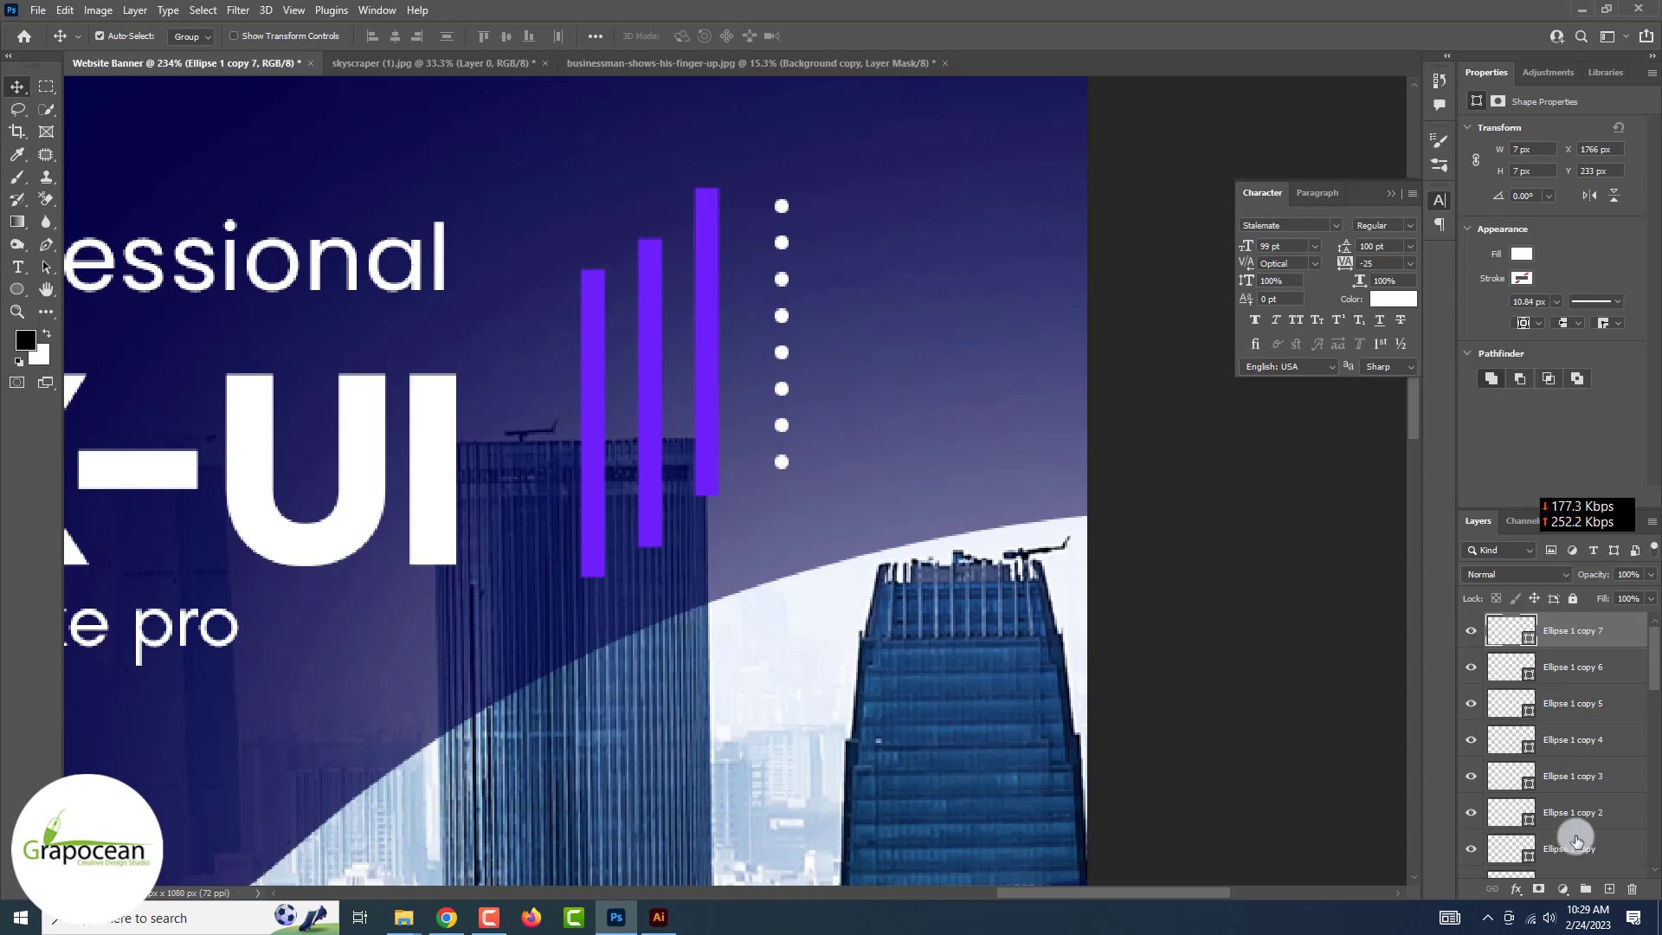
{"action": "scroll", "coordinate": [1576, 841], "scroll_direction": "down", "scroll_amount": 1}
{"action": "left_click", "coordinate": [1597, 851], "text": "shift"}
{"action": "scroll", "coordinate": [1588, 719], "scroll_direction": "down", "scroll_amount": 3}
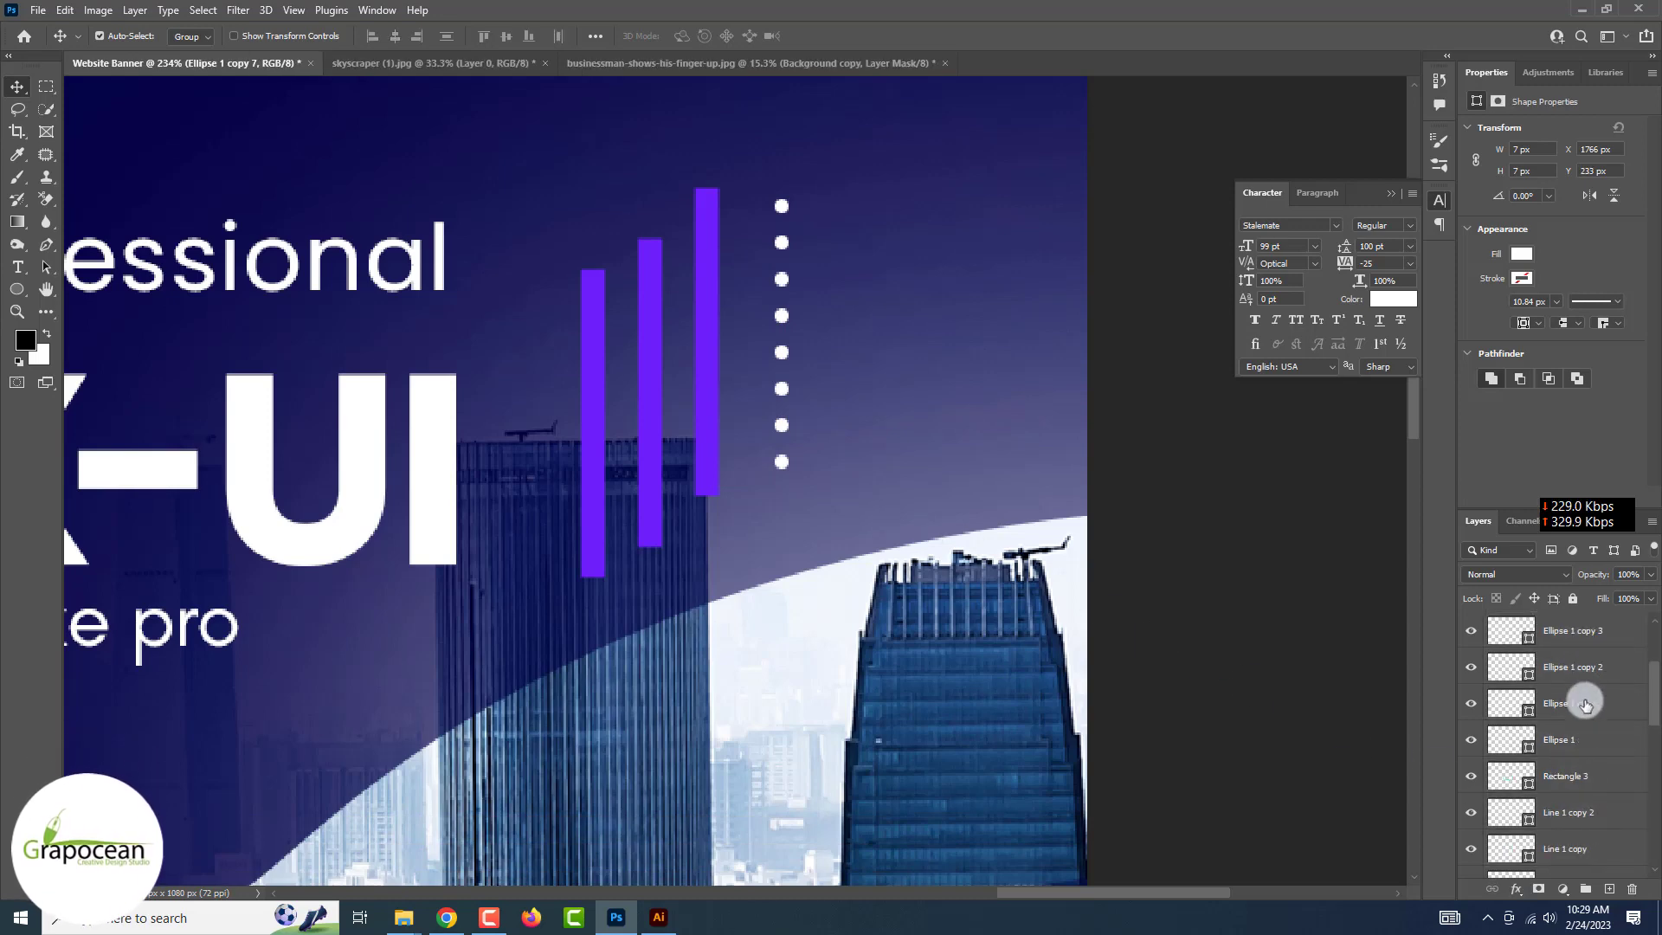
{"action": "left_click", "coordinate": [1581, 749], "text": "shift"}
{"action": "key", "text": "ctrl+0"}
{"action": "key", "text": "ctrl+t"}
{"action": "scroll", "coordinate": [834, 549], "scroll_direction": "up", "scroll_amount": 5}
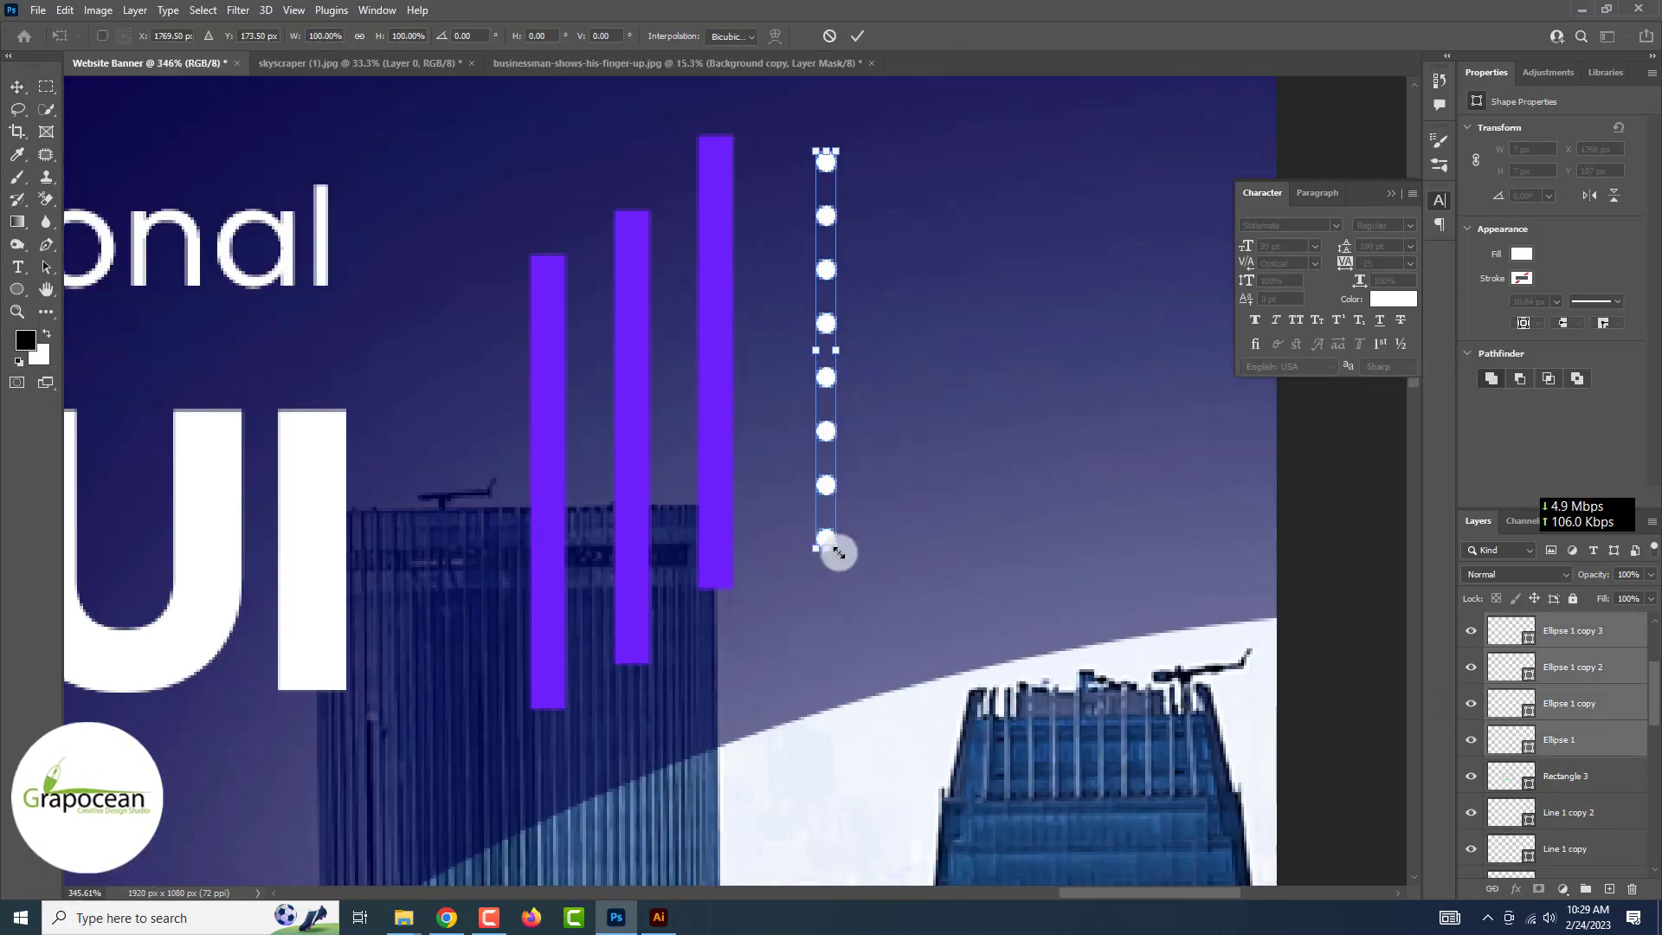
{"action": "left_click_drag", "start_coordinate": [835, 548], "coordinate": [766, 353]}
{"action": "left_click", "coordinate": [863, 35]}
Extend the dotted column further down the banner.
{"action": "key", "text": "ctrl+0"}
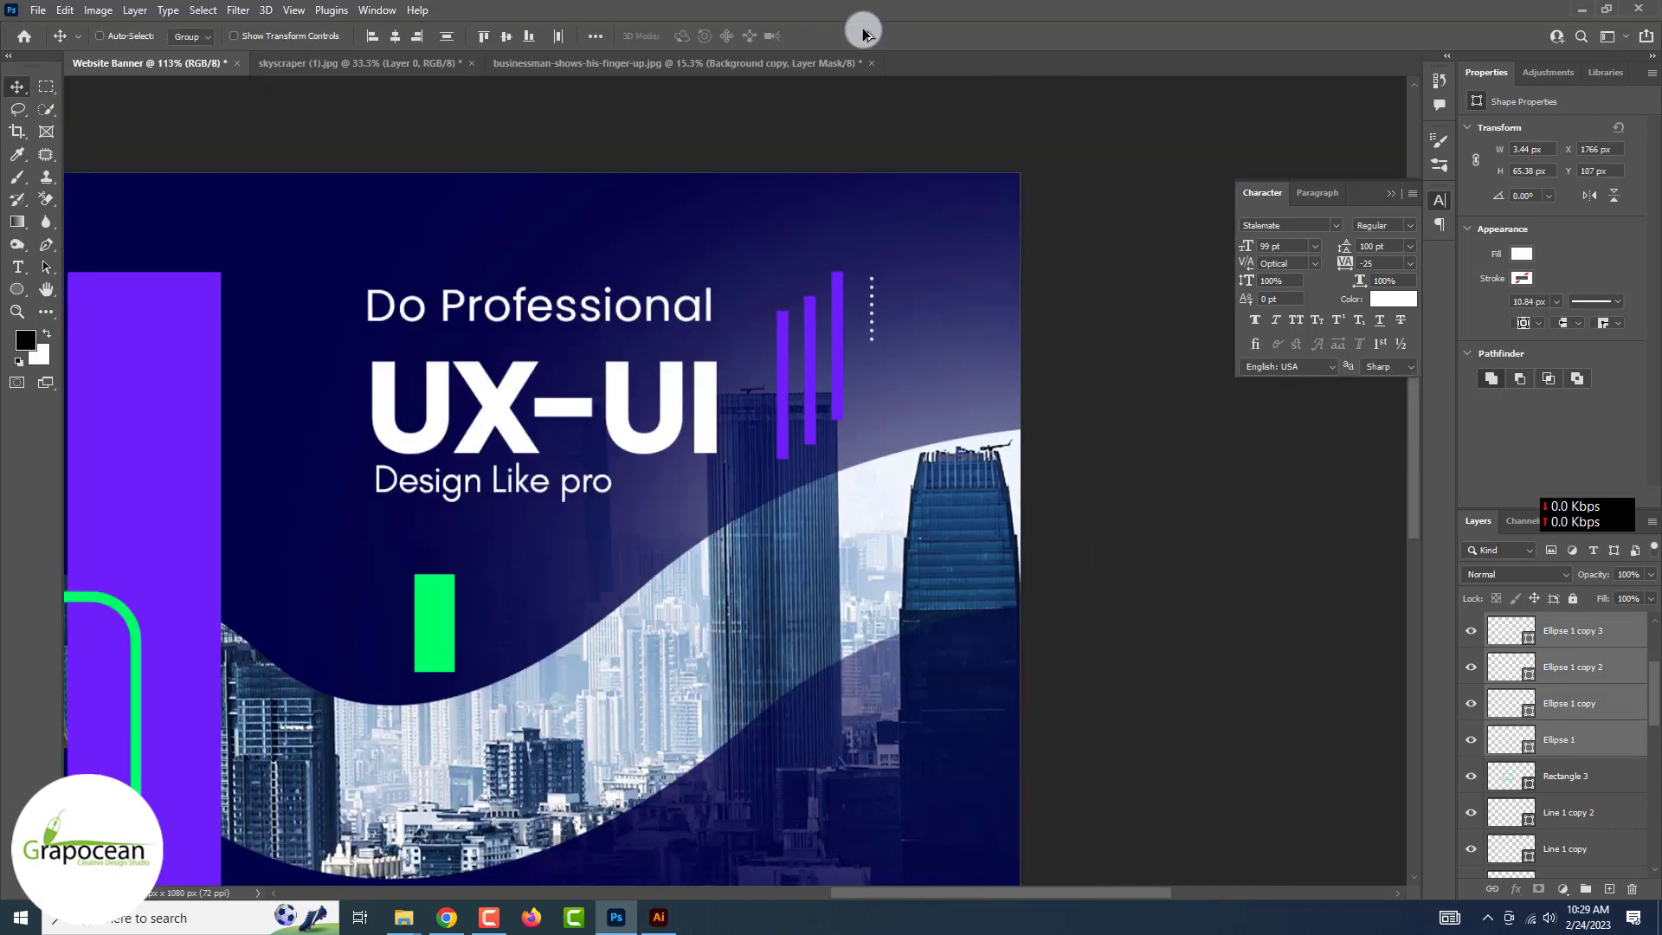
{"action": "key", "text": "ctrl+plus"}
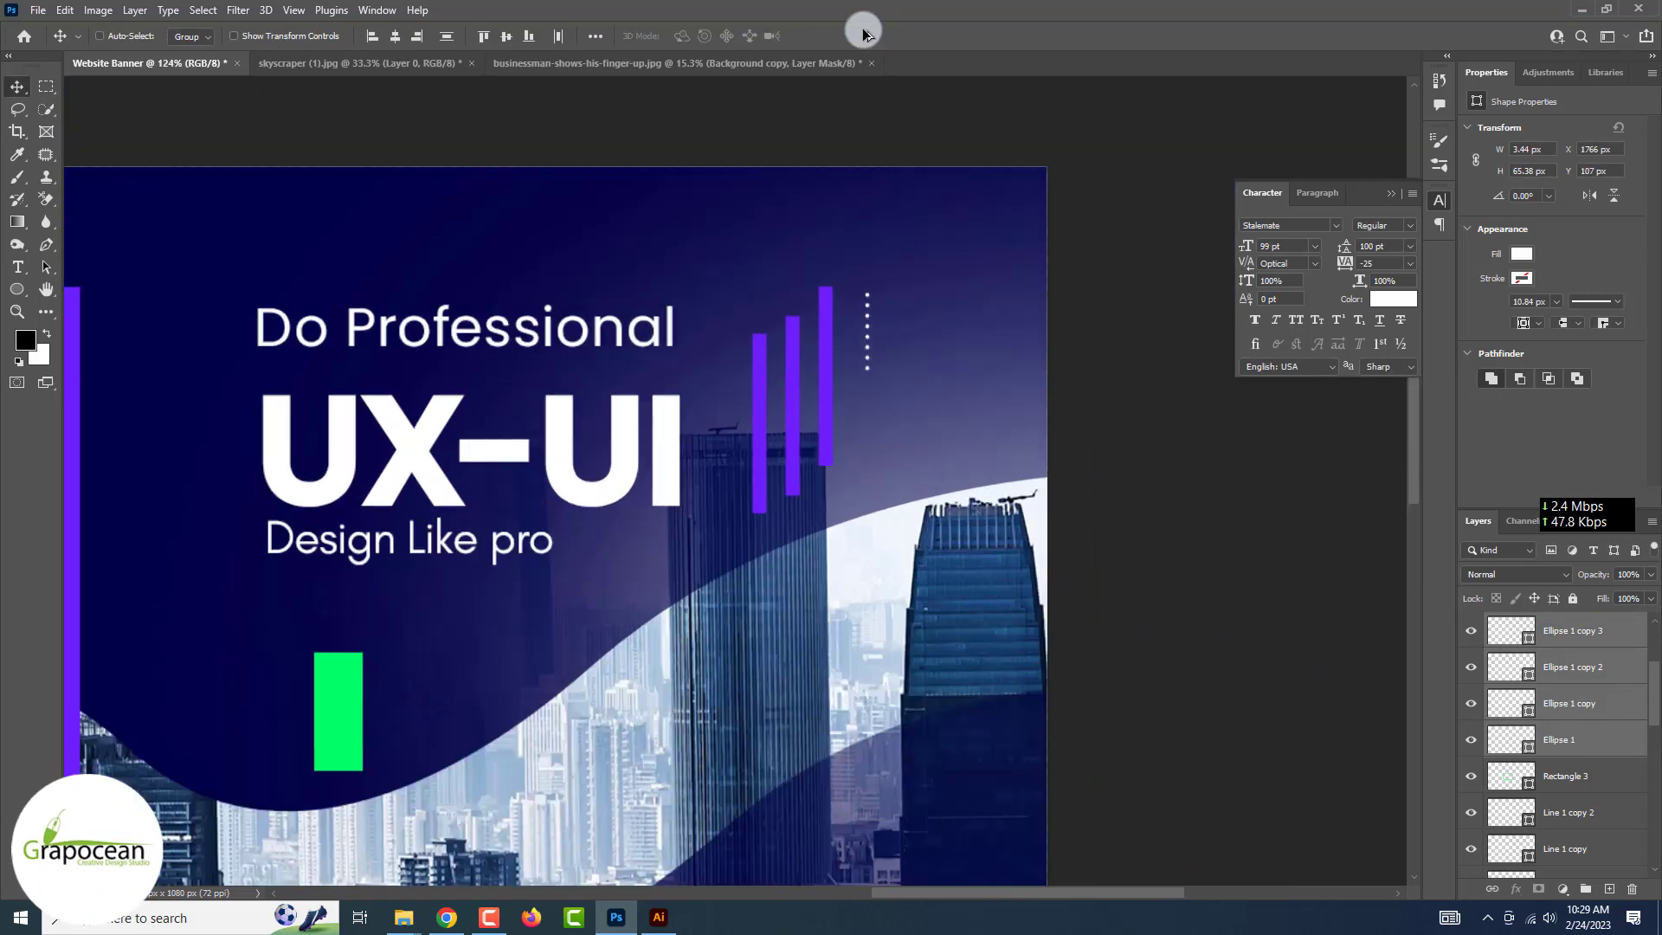
{"action": "scroll", "coordinate": [839, 226], "scroll_direction": "up", "scroll_amount": 5}
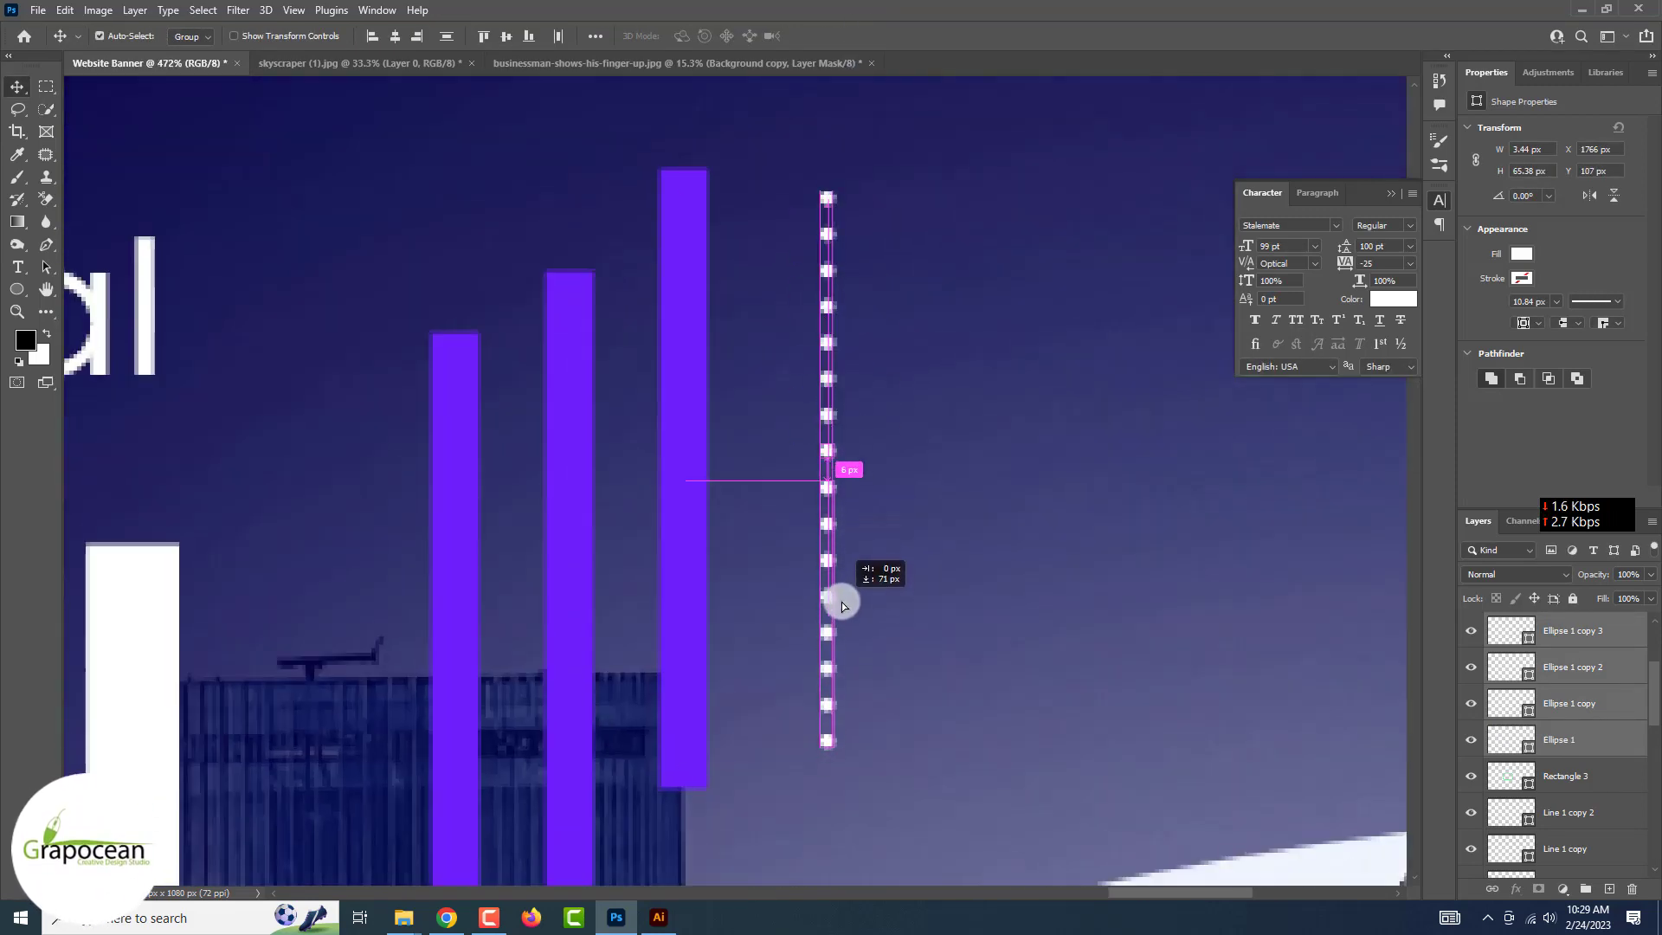
{"action": "left_click_drag", "start_coordinate": [835, 484], "coordinate": [842, 604]}
Nudge the white bar right and cross it with a rotated duplicate to form an X.
{"action": "scroll", "coordinate": [878, 406], "scroll_direction": "down", "scroll_amount": 5}
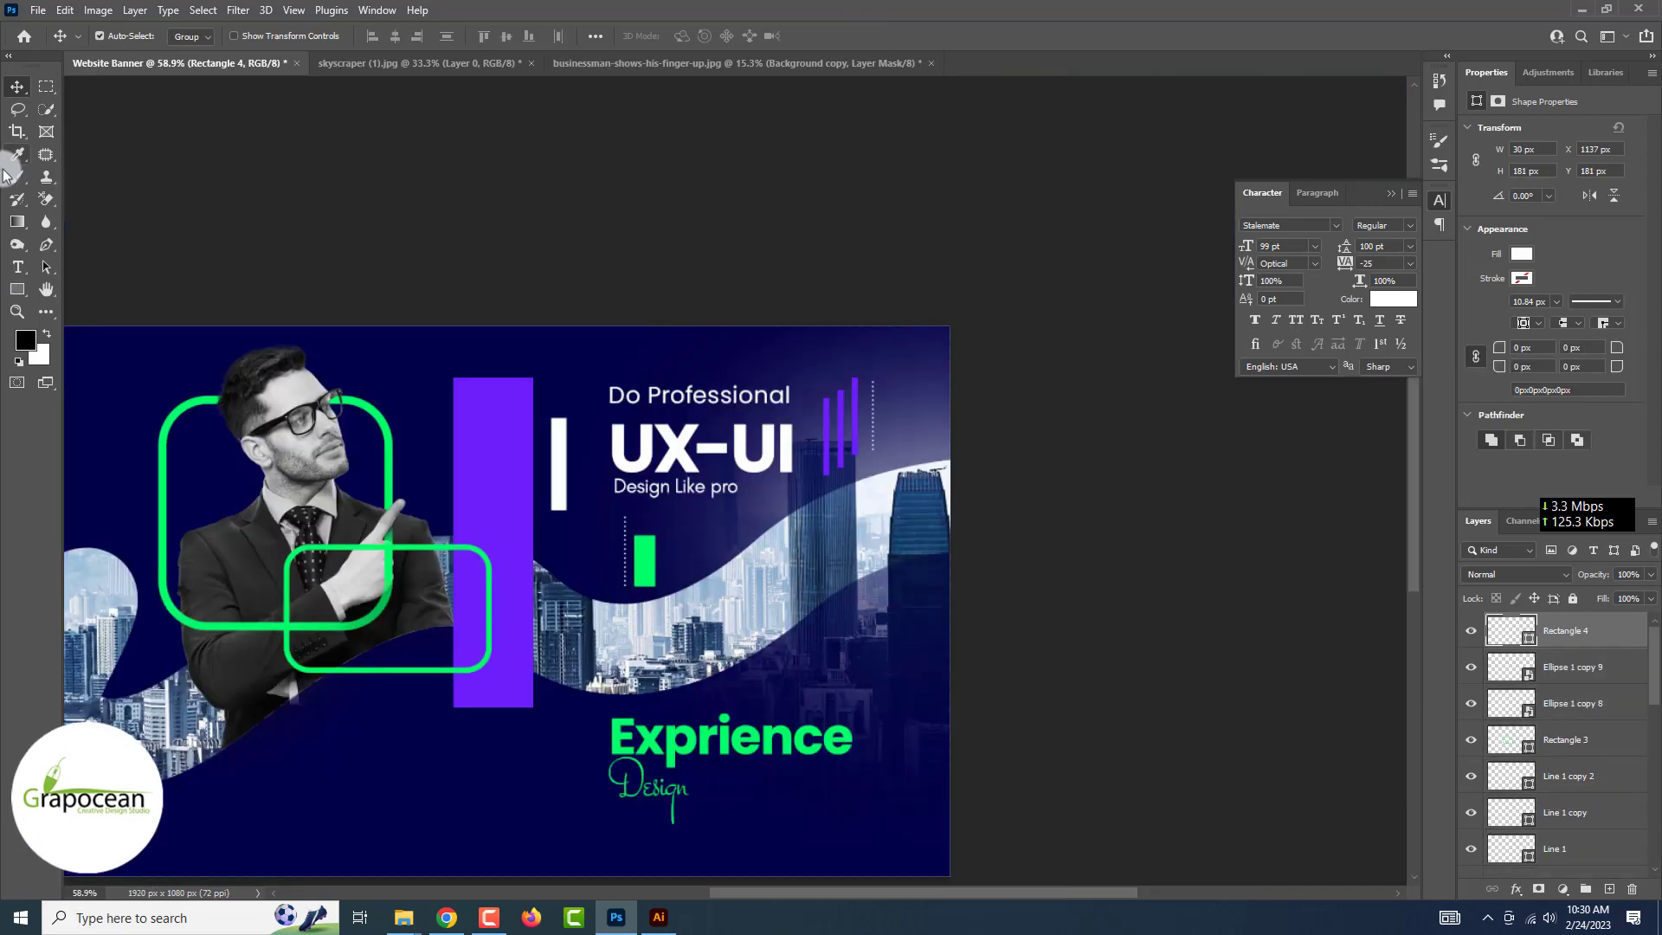
{"action": "left_click", "coordinate": [172, 189]}
{"action": "left_click", "coordinate": [559, 471]}
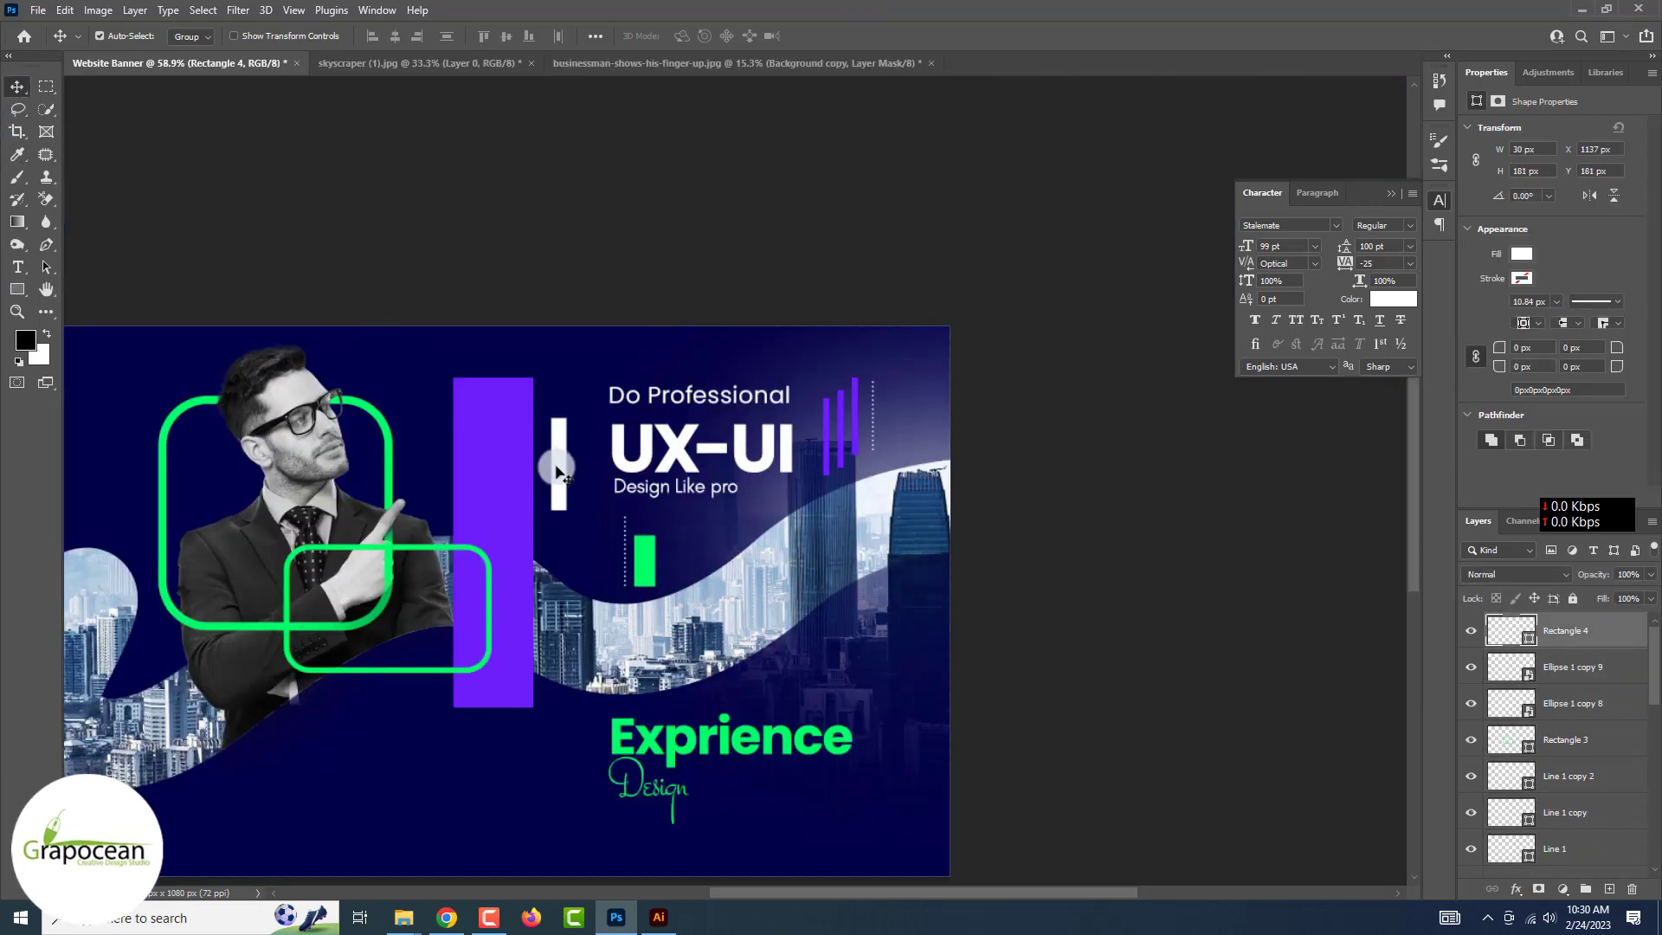
{"action": "scroll", "coordinate": [1087, 522], "scroll_direction": "down", "scroll_amount": 2}
{"action": "left_click_drag", "start_coordinate": [608, 471], "coordinate": [619, 473]}
{"action": "scroll", "coordinate": [572, 458], "scroll_direction": "up", "scroll_amount": 4}
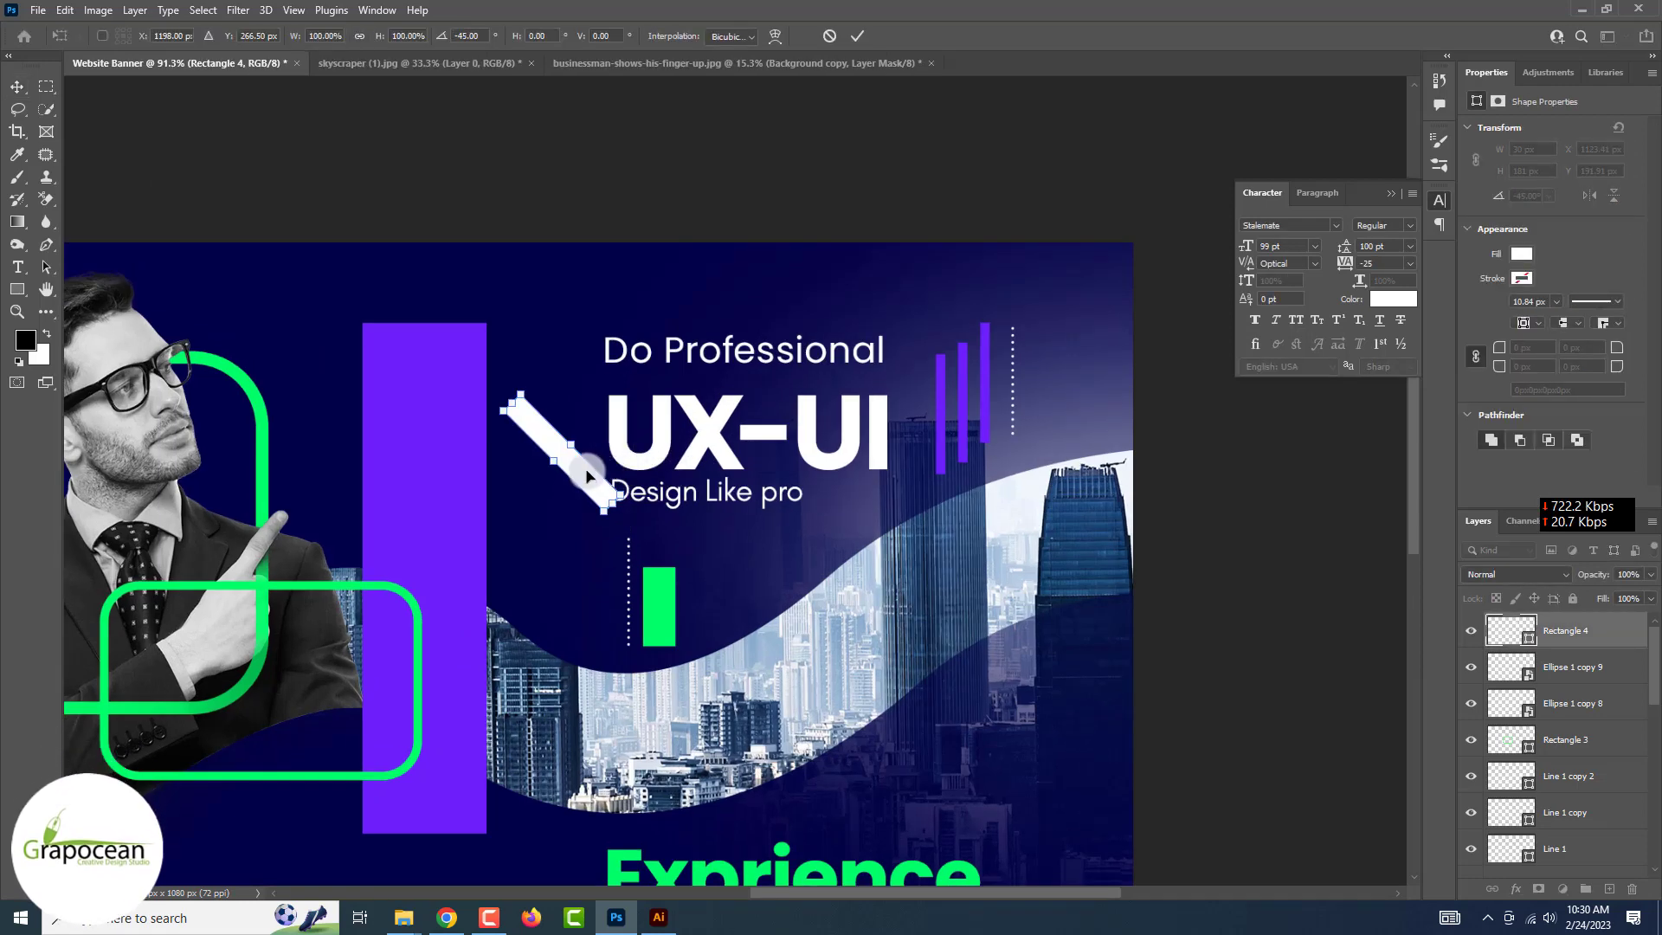
{"action": "left_click", "coordinate": [857, 36]}
{"action": "key", "text": "ctrl+alt+t"}
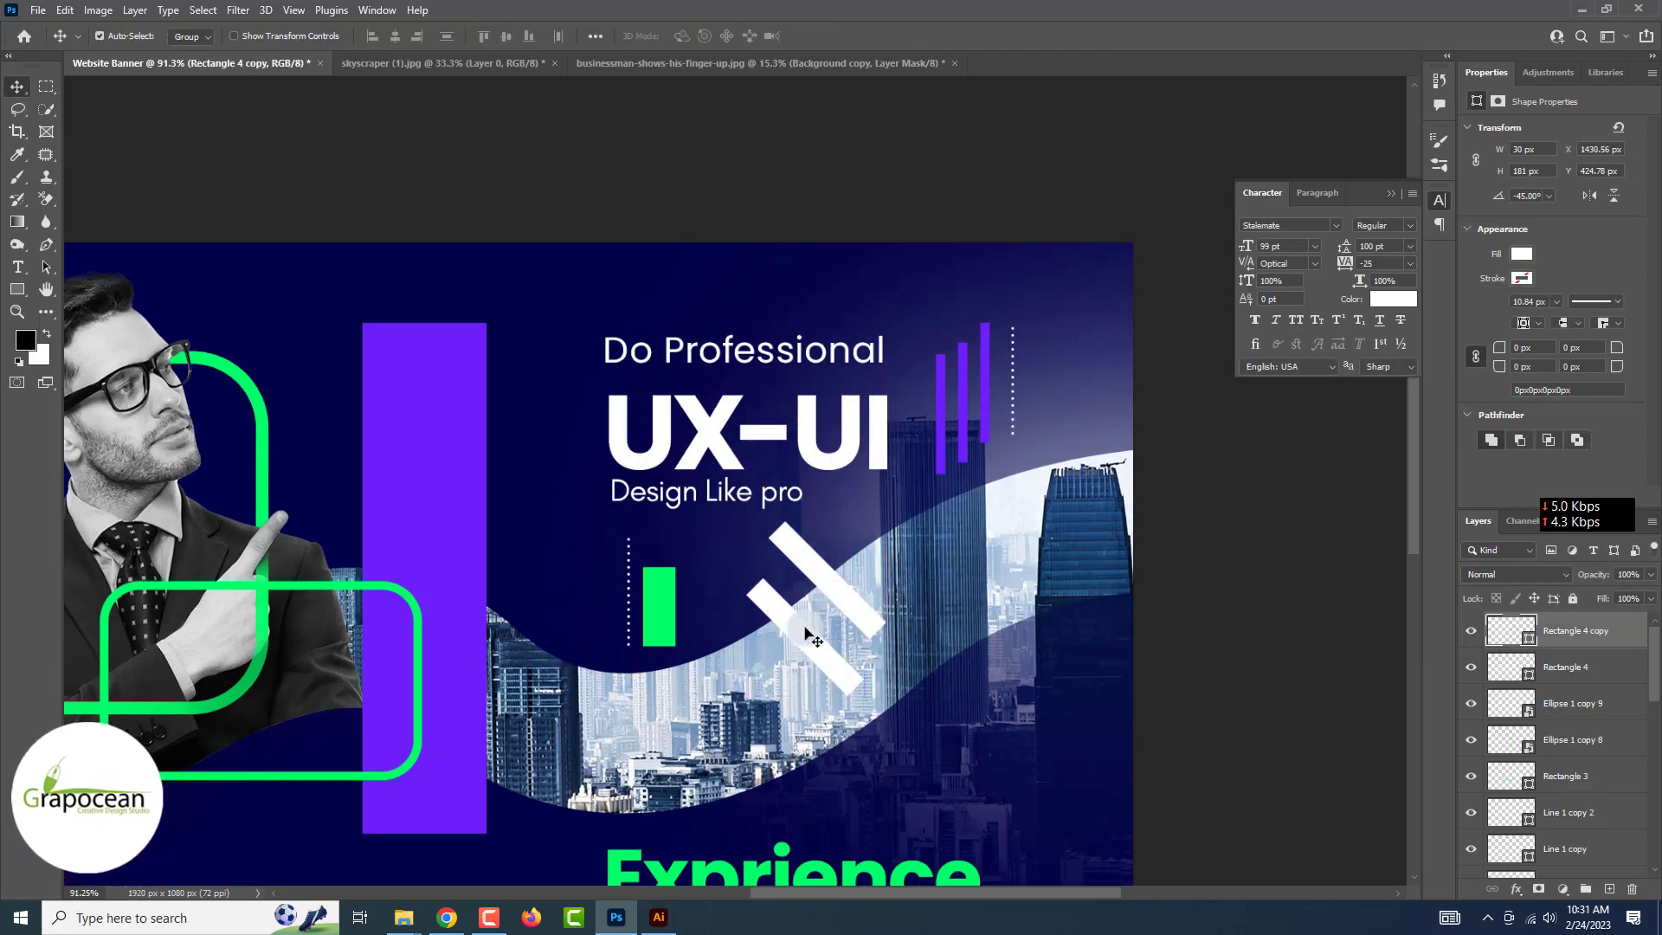
{"action": "left_click_drag", "start_coordinate": [839, 319], "coordinate": [863, 534]}
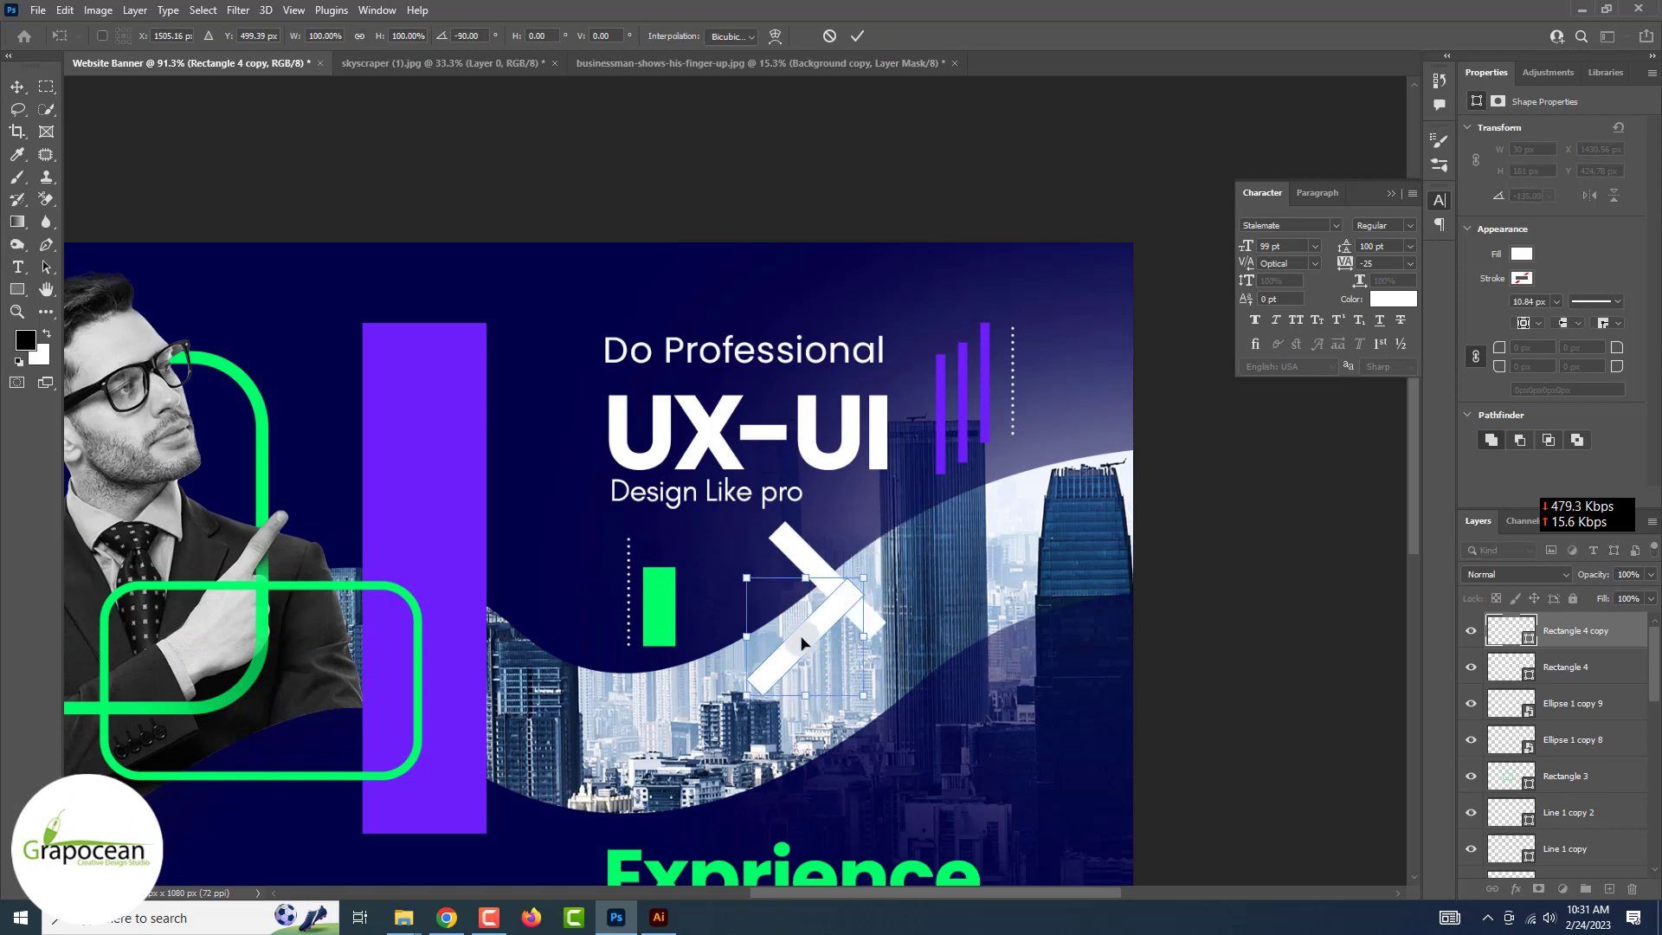
{"action": "left_click_drag", "start_coordinate": [801, 642], "coordinate": [824, 587]}
{"action": "left_click", "coordinate": [1321, 686]}
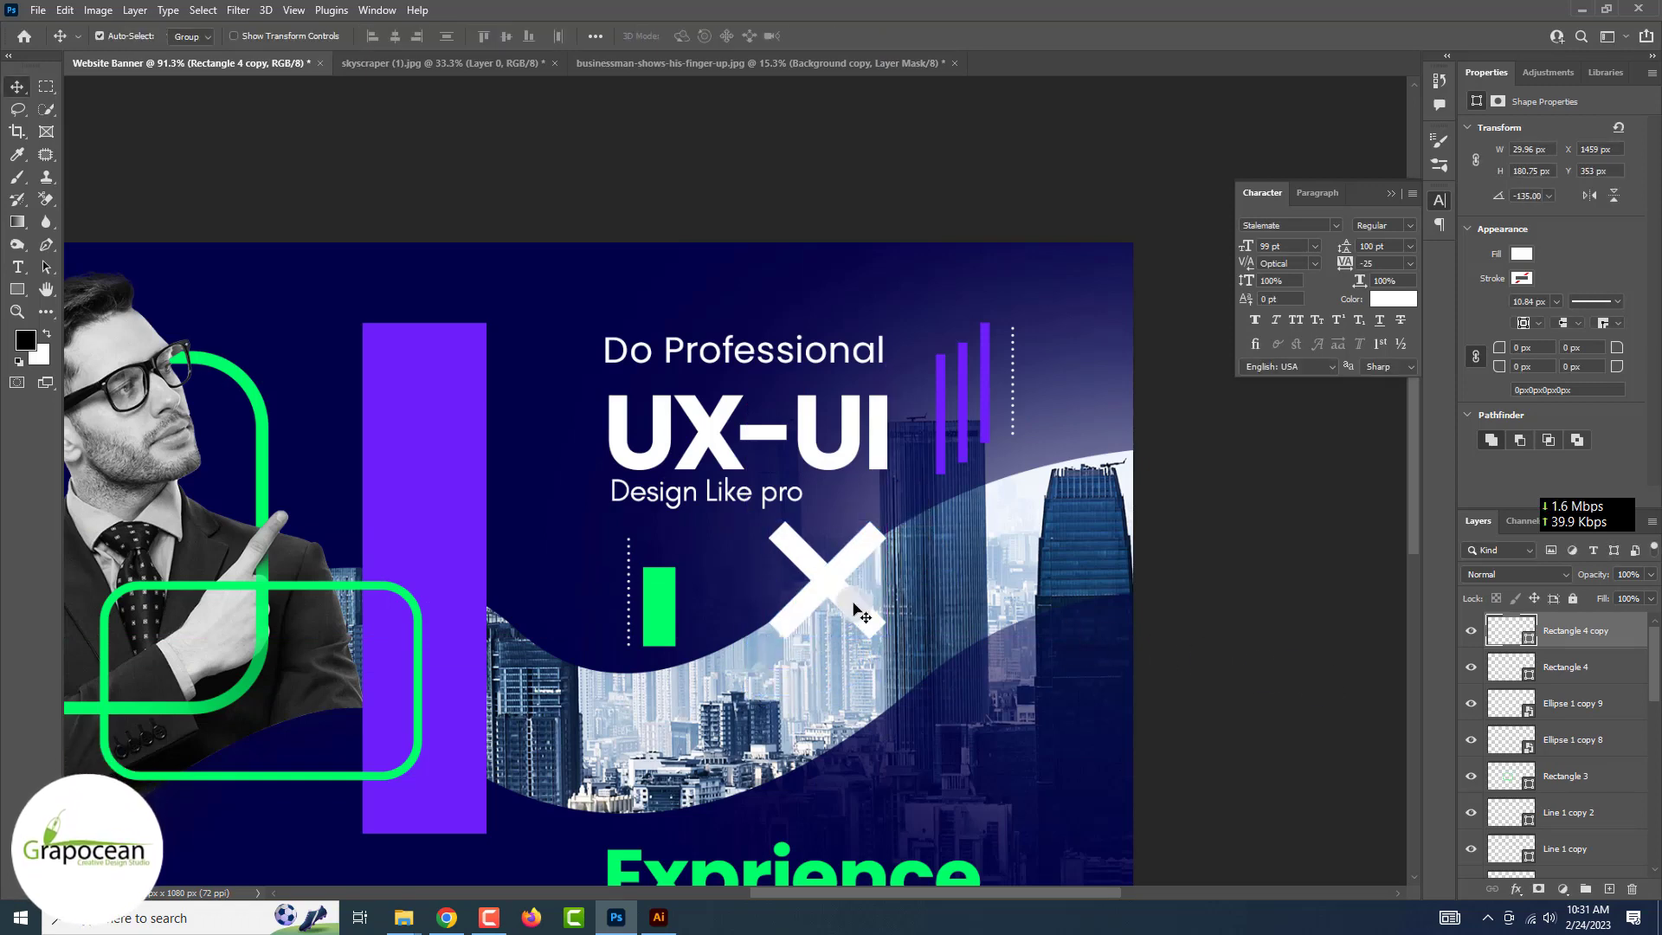
Shrink both bars of the X and move it below the city wave.
{"action": "left_click", "coordinate": [859, 571], "text": "shift"}
{"action": "key", "text": "ctrl+t"}
{"action": "mouse_move", "coordinate": [884, 638]}
{"action": "left_mouse_down"}
{"action": "mouse_move", "coordinate": [810, 575]}
{"action": "mouse_move", "coordinate": [915, 374]}
{"action": "left_mouse_up"}
{"action": "scroll", "coordinate": [813, 554], "scroll_direction": "down", "scroll_amount": 2}
{"action": "scroll", "coordinate": [825, 549], "scroll_direction": "up", "scroll_amount": 1}
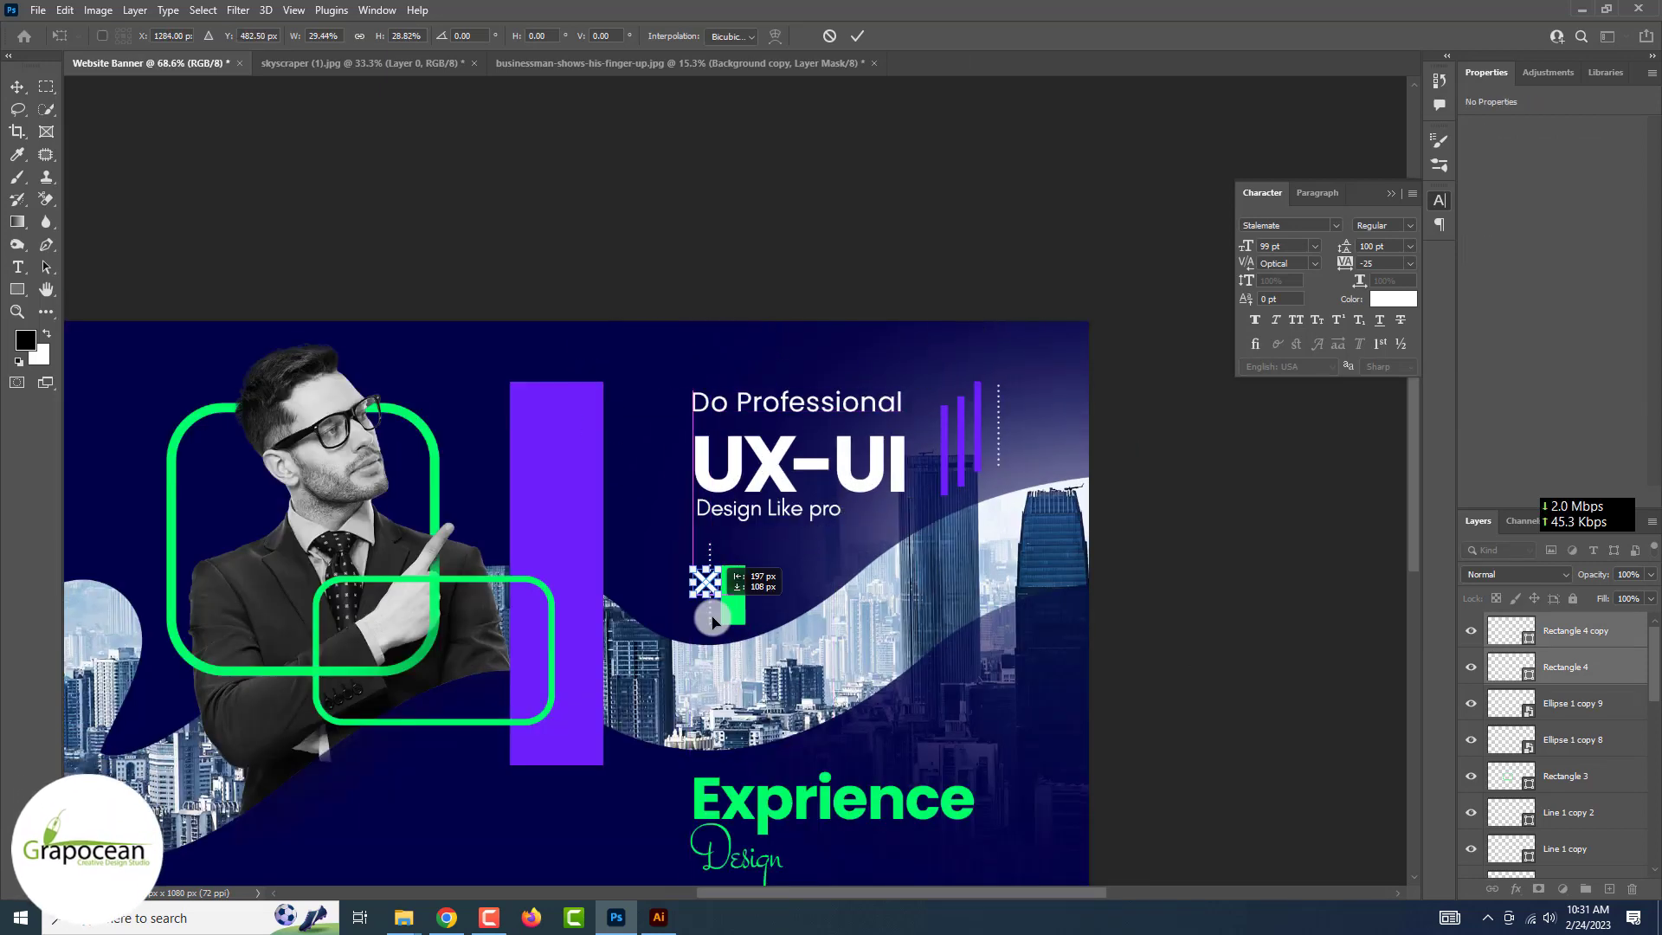
{"action": "mouse_move", "coordinate": [712, 620]}
{"action": "left_mouse_down"}
{"action": "mouse_move", "coordinate": [853, 706]}
{"action": "mouse_move", "coordinate": [923, 708]}
{"action": "left_mouse_up"}
{"action": "scroll", "coordinate": [960, 733], "scroll_direction": "up", "scroll_amount": 3}
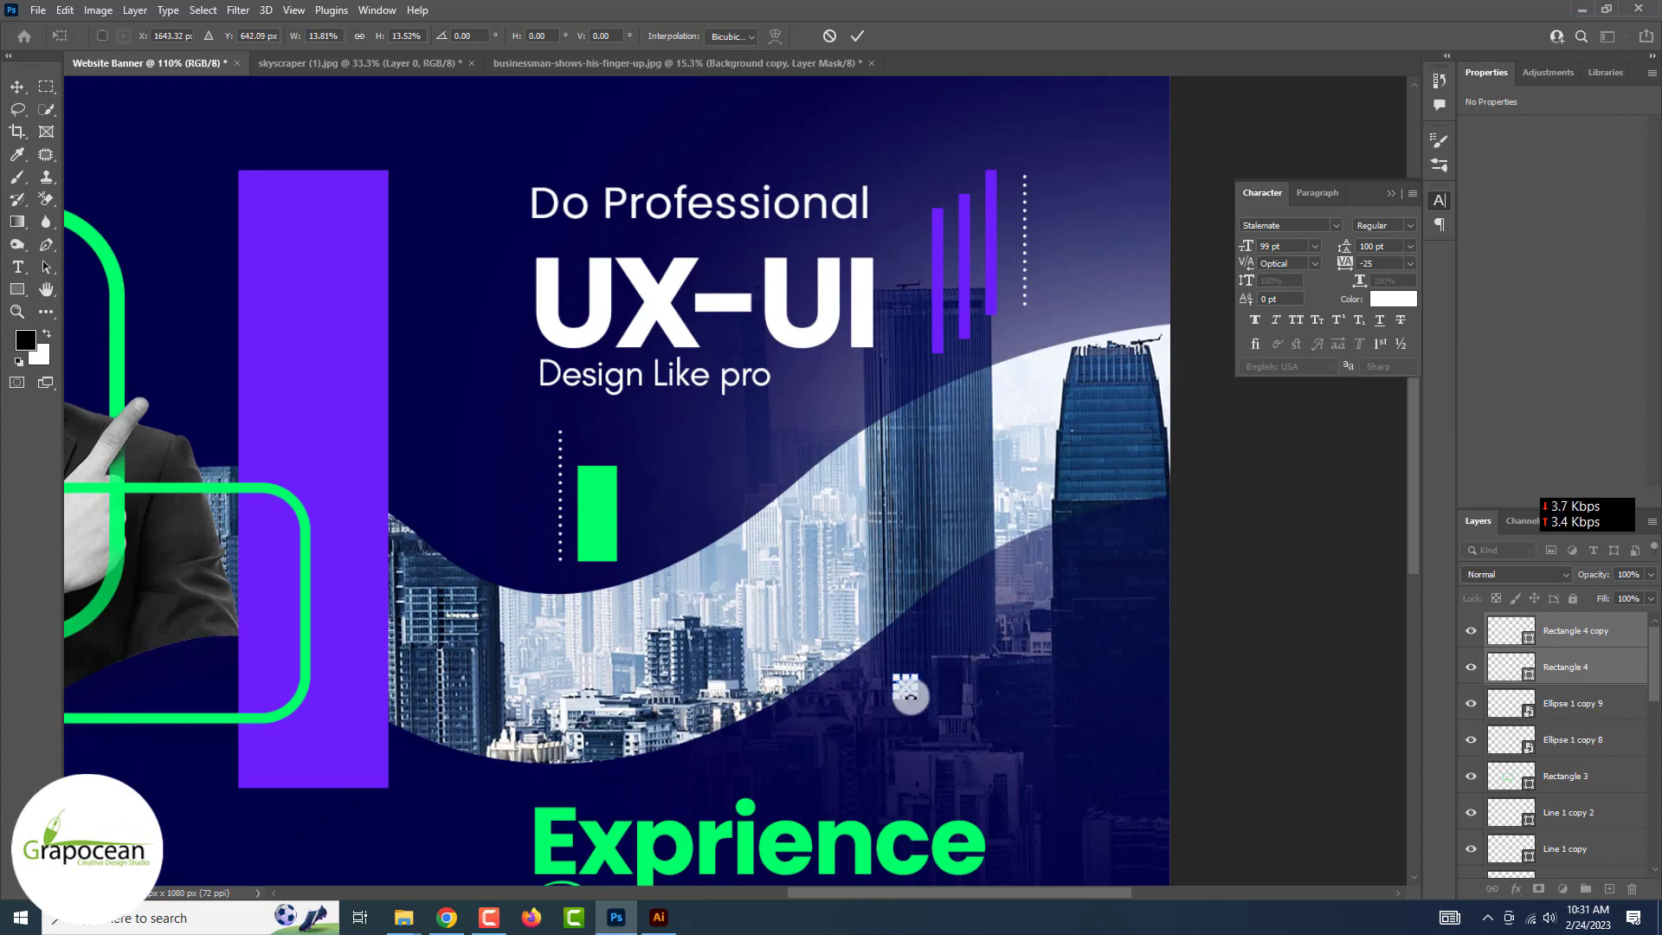
{"action": "left_click", "coordinate": [856, 36]}
Convert the X's two bars into a Smart Object and place a copy to its right.
{"action": "scroll", "coordinate": [906, 721], "scroll_direction": "up", "scroll_amount": 6}
{"action": "left_click_drag", "start_coordinate": [912, 640], "coordinate": [997, 638]}
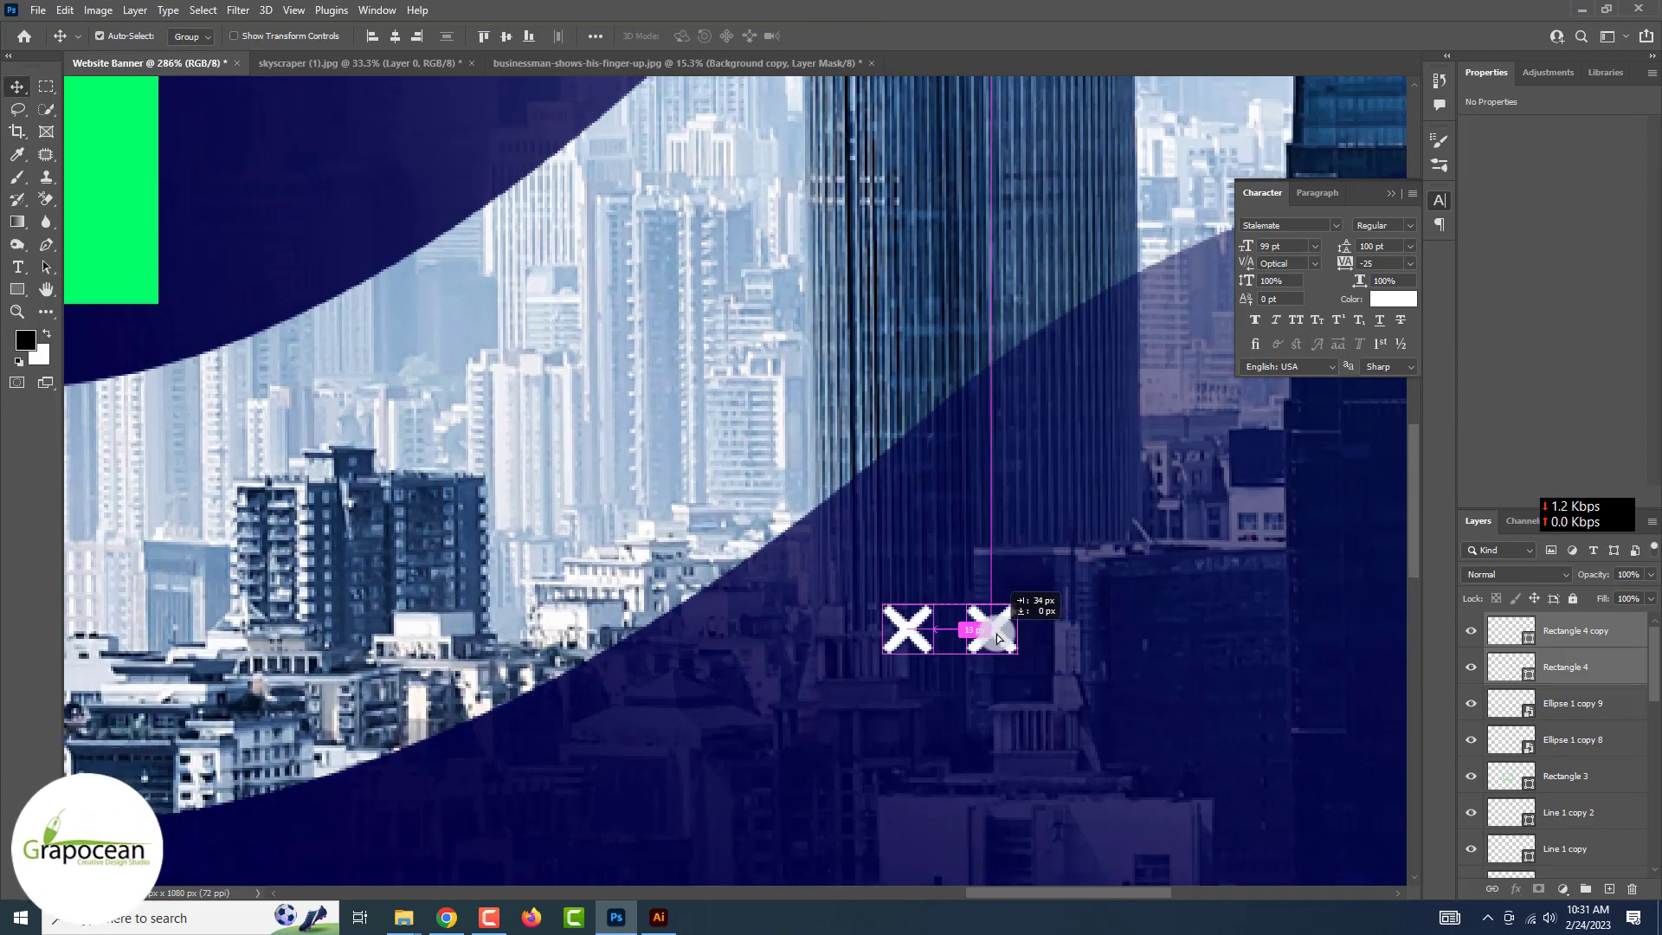
{"action": "key", "text": "ctrl+z"}
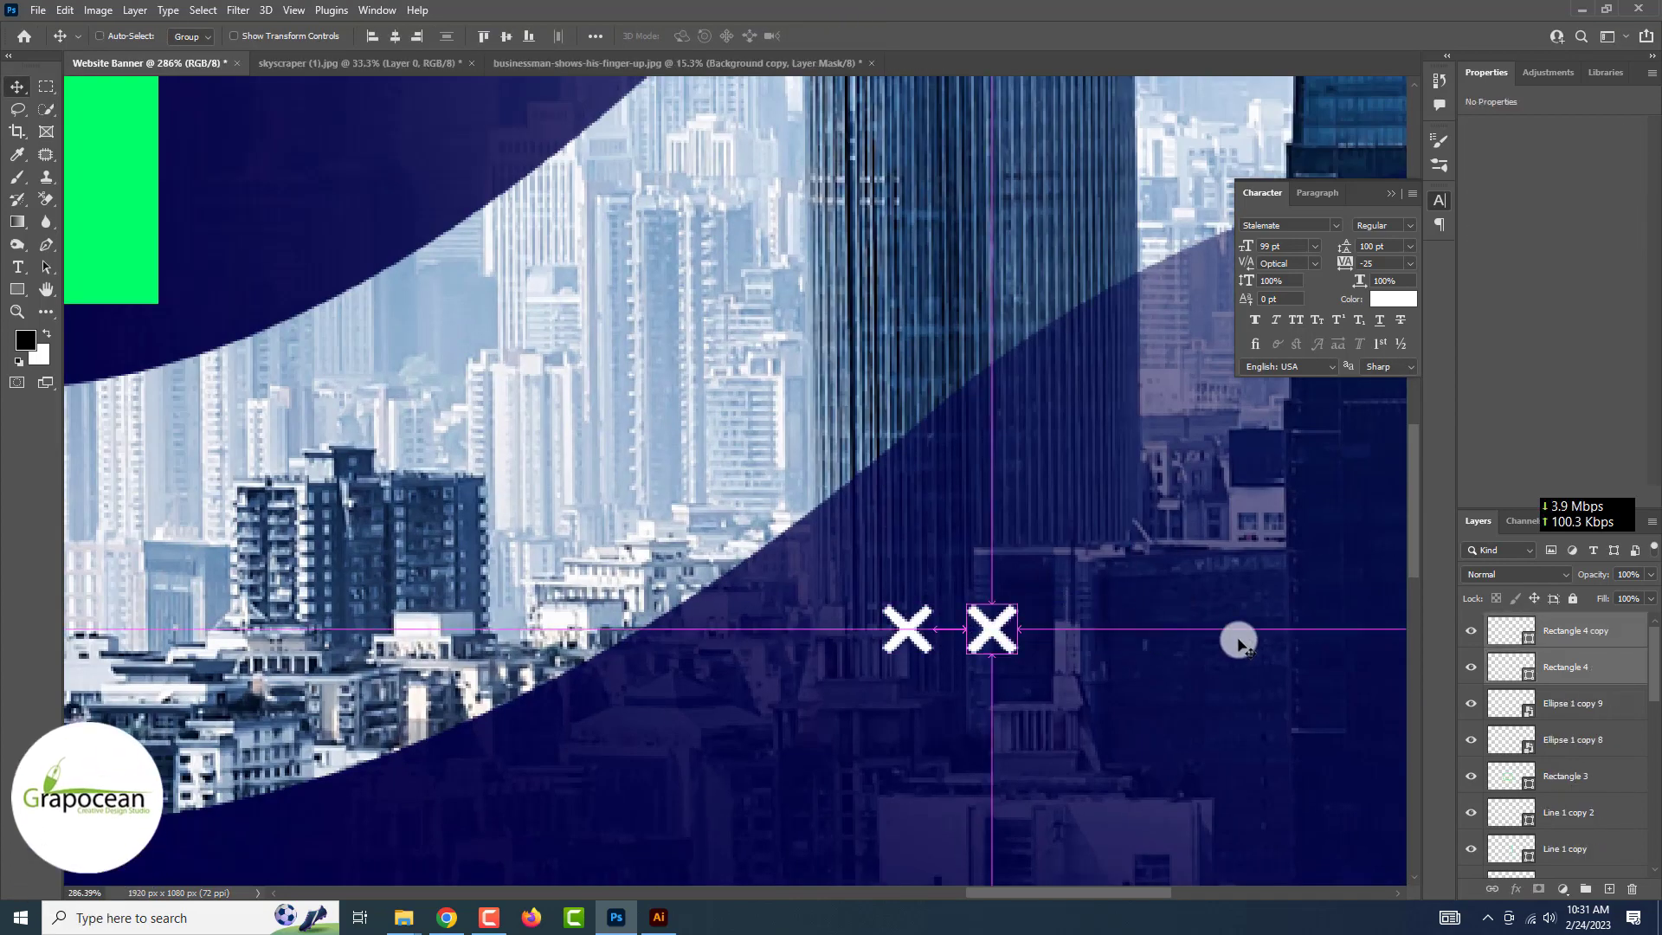
{"action": "key", "text": "ctrl+z"}
{"action": "right_click", "coordinate": [1580, 667]}
{"action": "left_click", "coordinate": [1471, 407]}
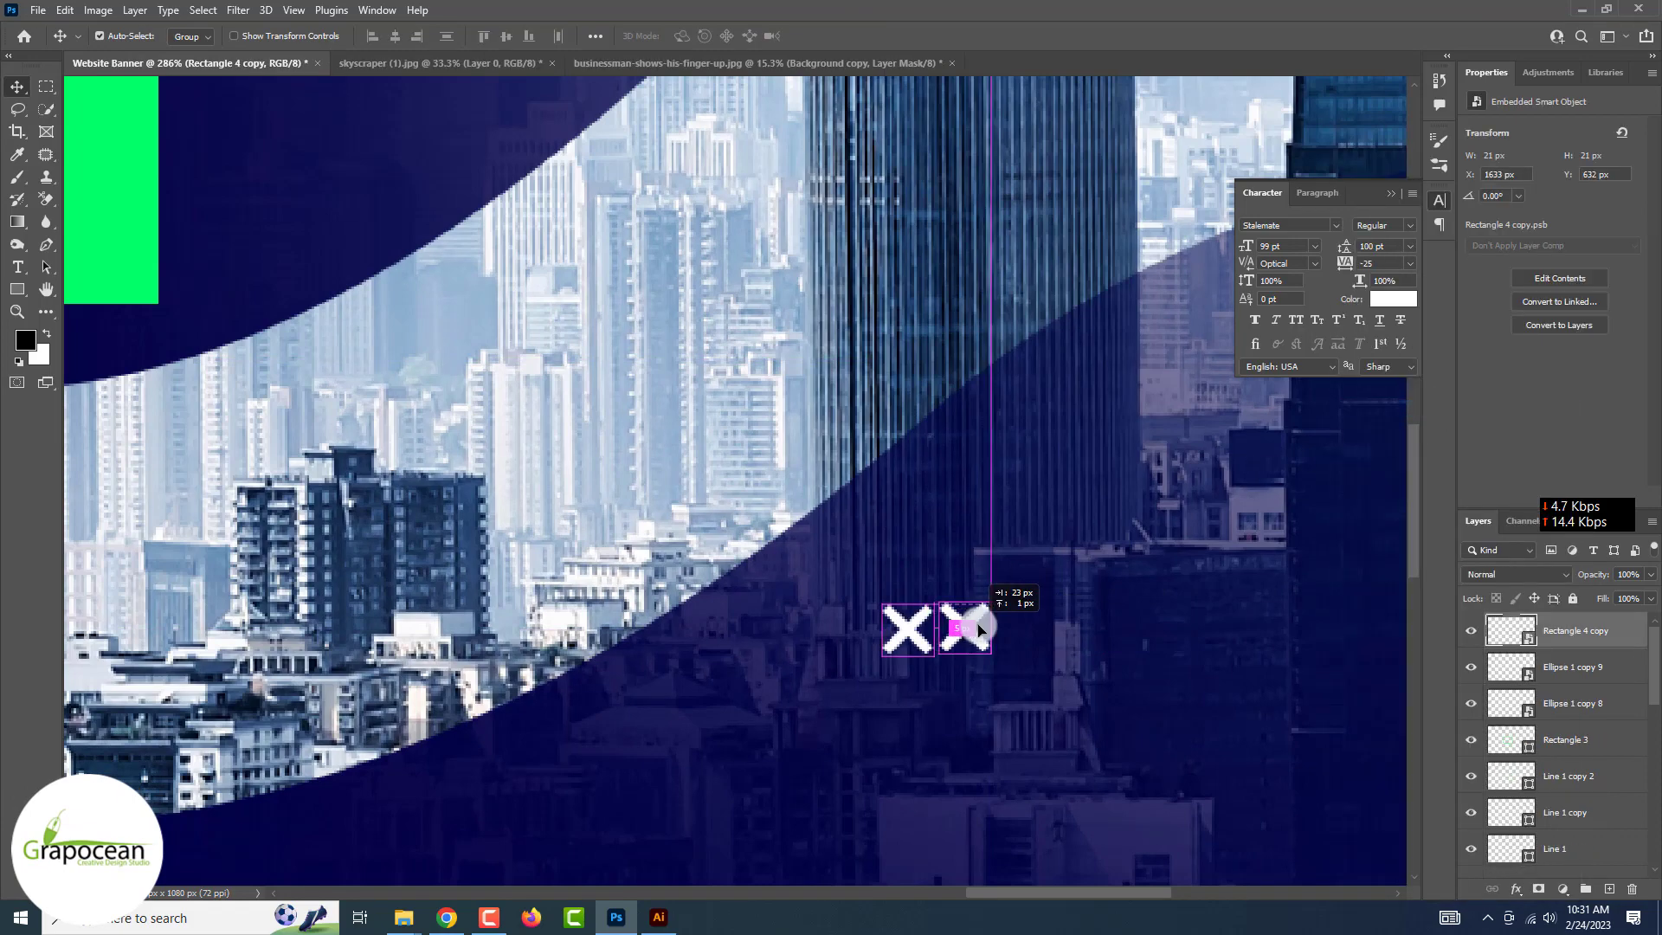
{"action": "left_click_drag", "start_coordinate": [980, 630], "coordinate": [1083, 629]}
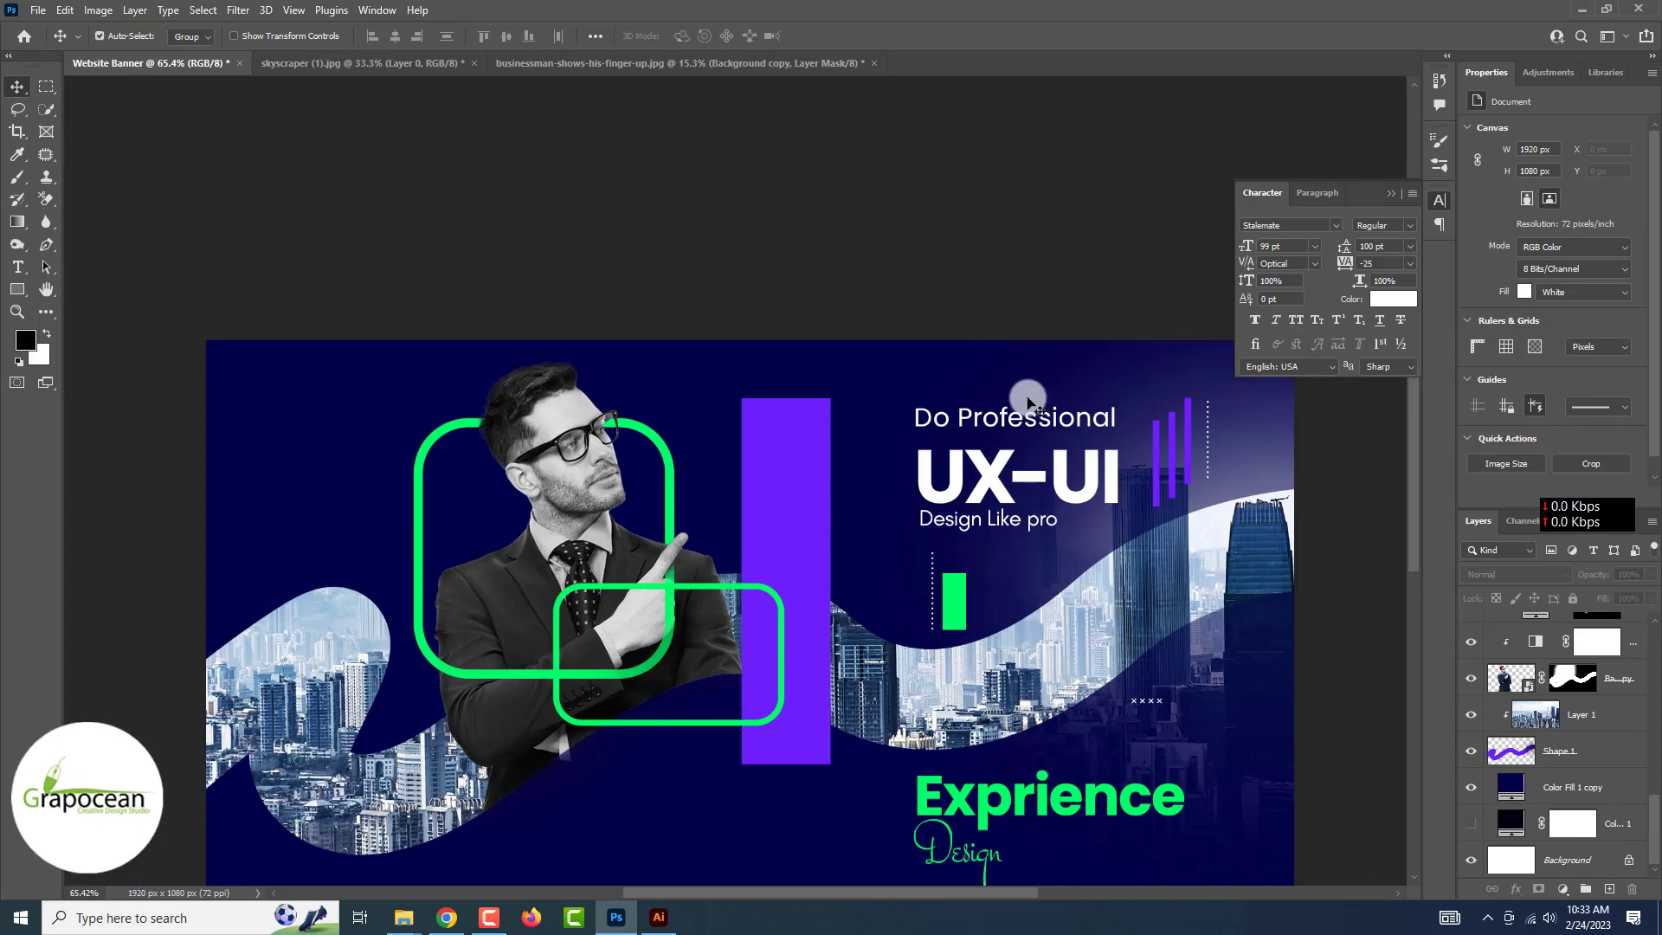
Add the MunDaINC title text in Poppins Bold near the banner centre.
{"action": "left_click", "coordinate": [401, 473]}
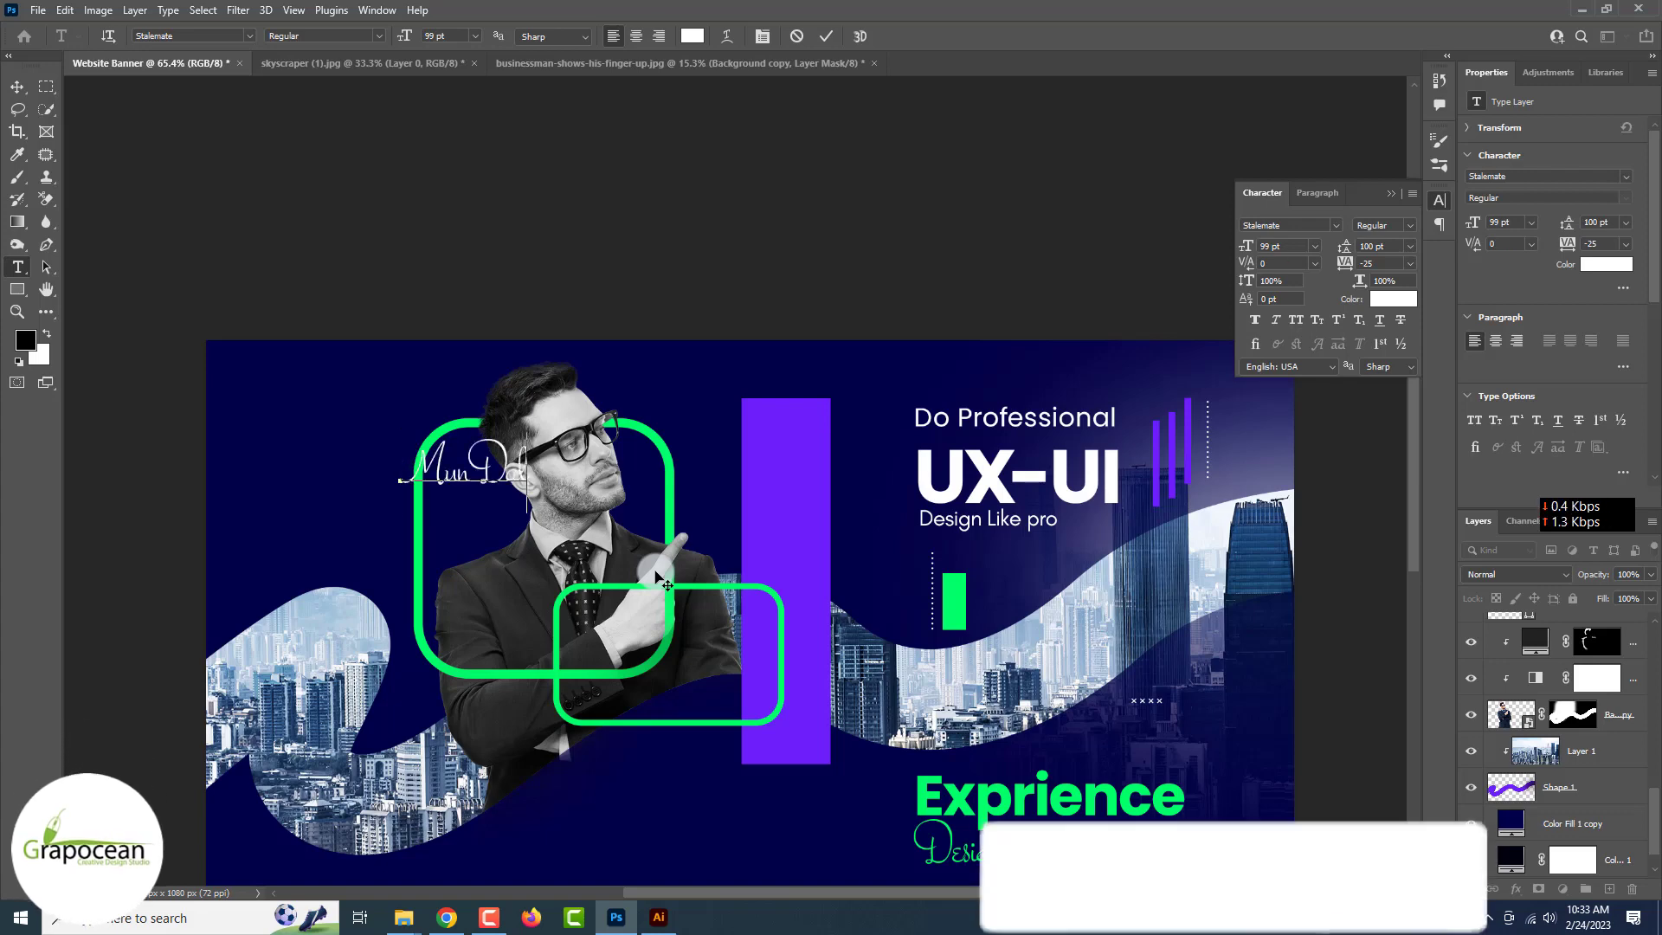
{"action": "key", "text": "ctrl+a"}
{"action": "left_click", "coordinate": [248, 35]}
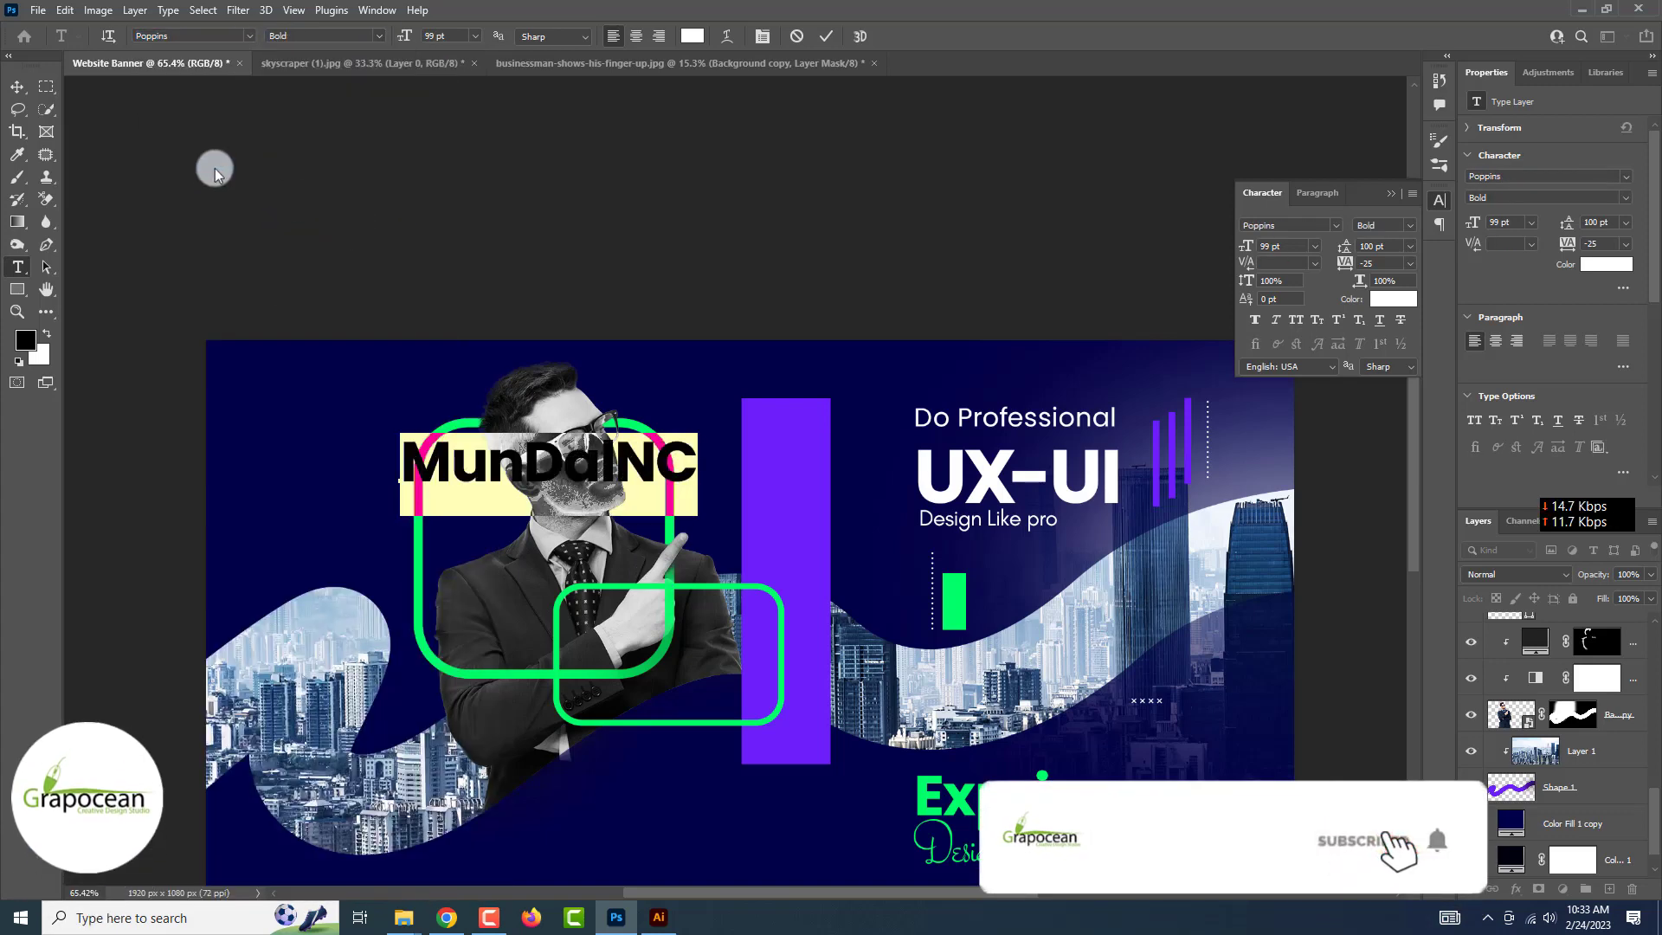
{"action": "left_click_drag", "start_coordinate": [567, 574], "coordinate": [722, 531]}
Add an 'EnSom' text layer, move it left, then delete it.
{"action": "key", "text": "t"}
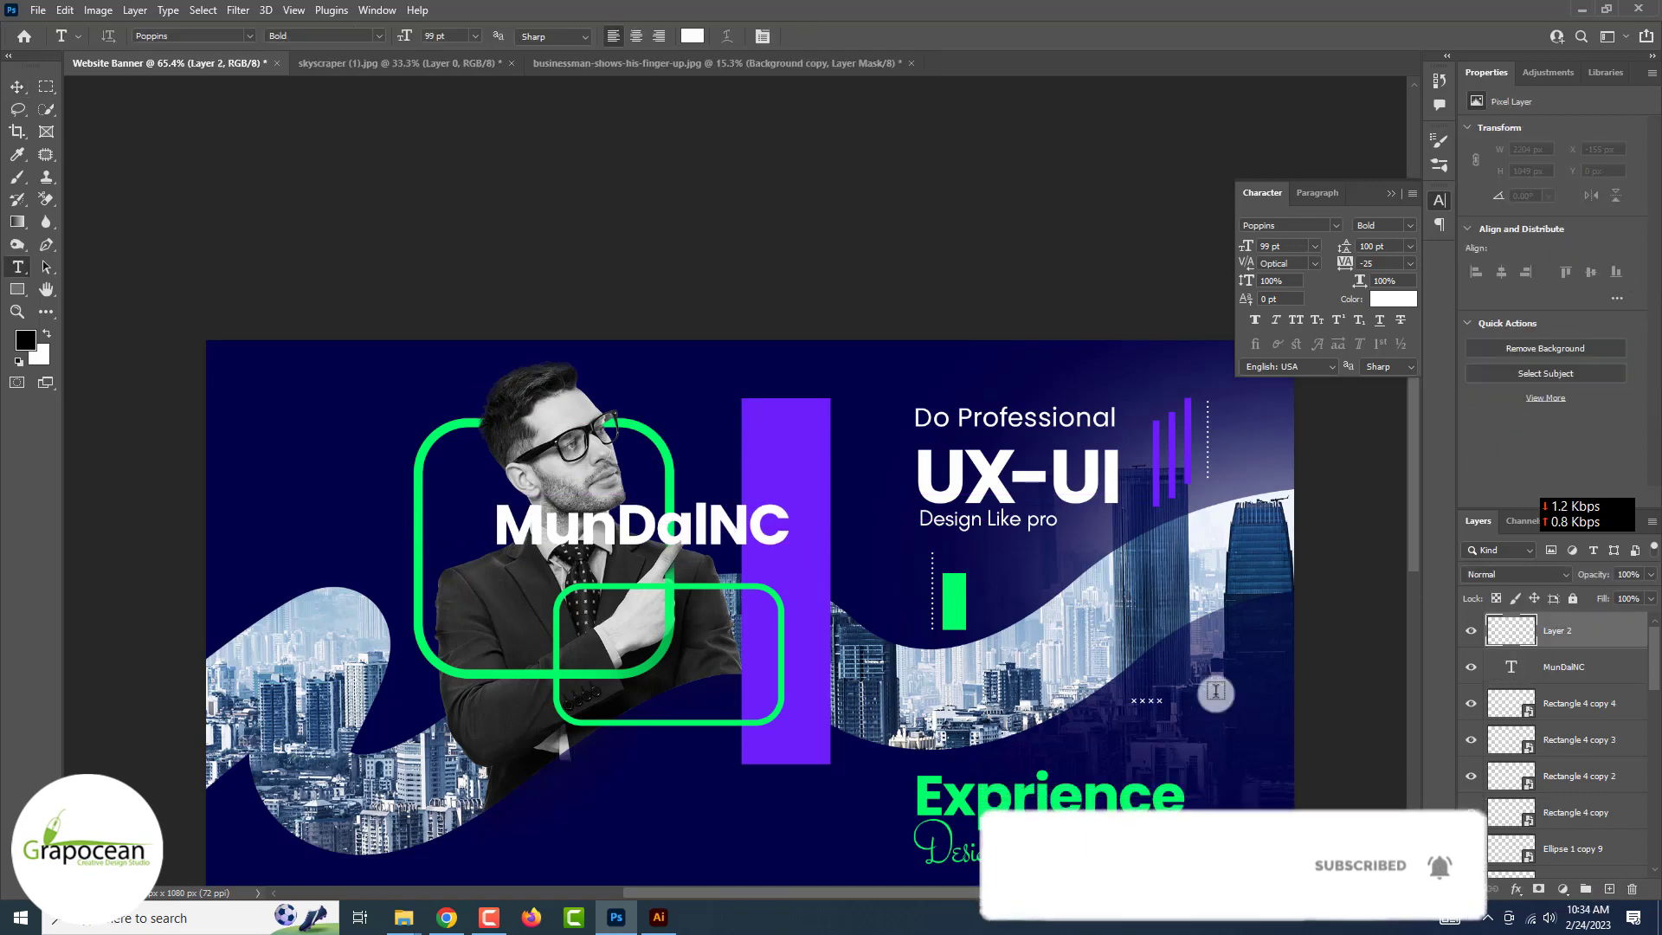
{"action": "left_click", "coordinate": [692, 426]}
{"action": "type", "text": "EnSom"}
{"action": "key", "text": "ctrl+Return"}
{"action": "key", "text": "v"}
{"action": "left_click_drag", "start_coordinate": [809, 419], "coordinate": [346, 512]}
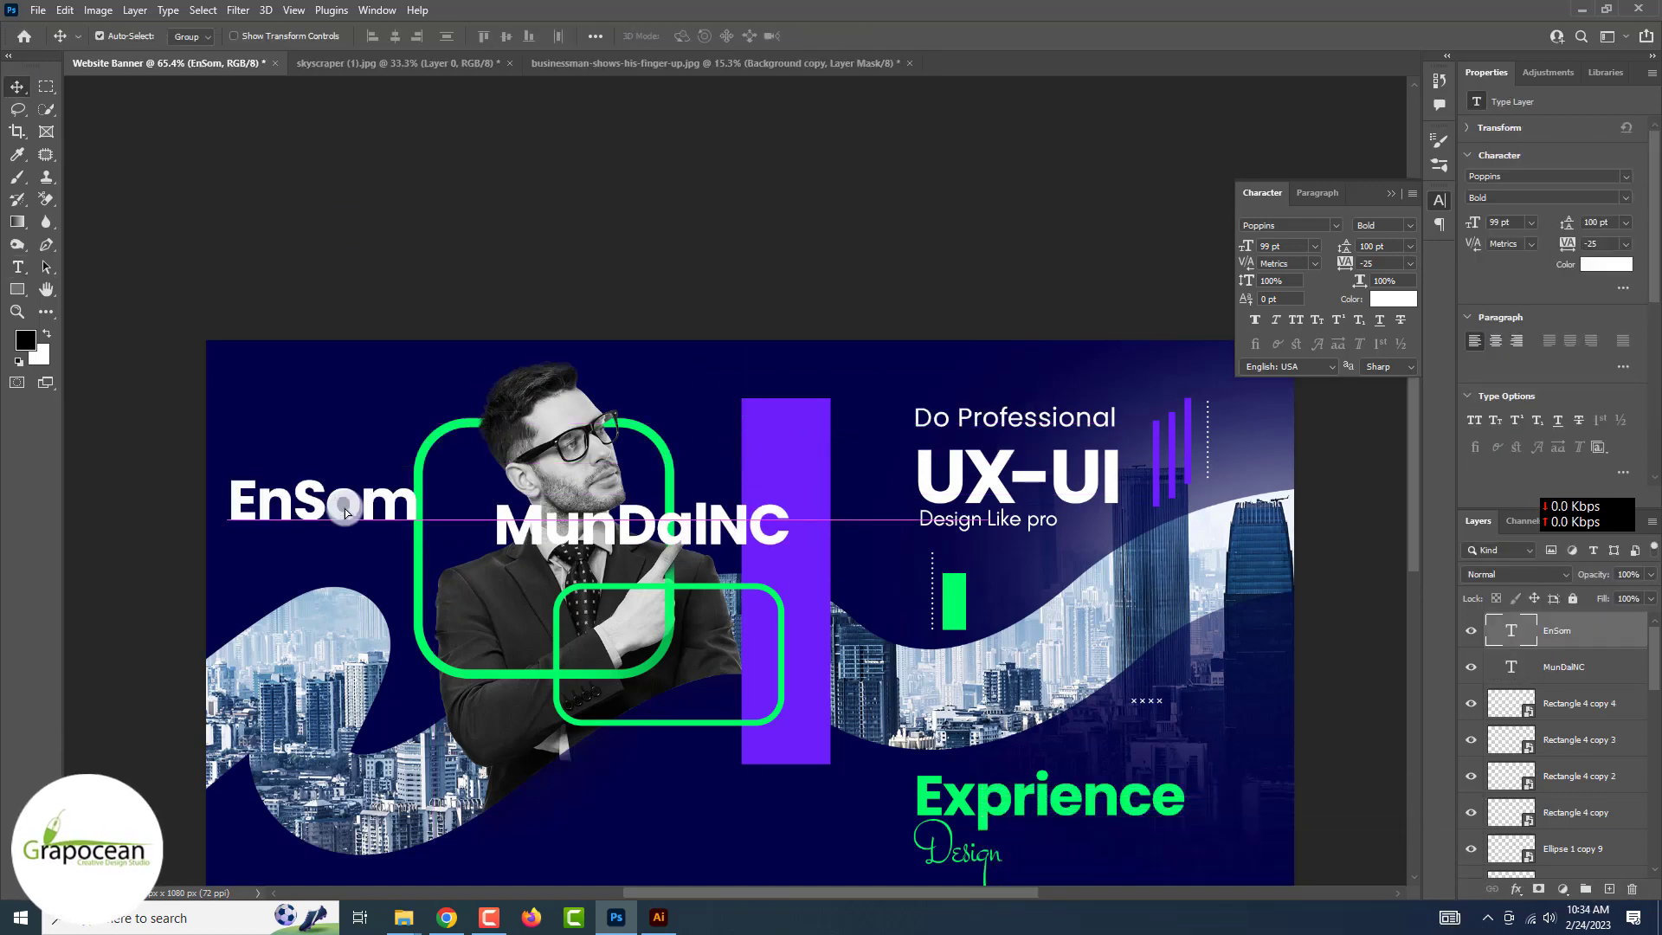
{"action": "key", "text": "Delete"}
Add 'ProFile' text in Montserrat and place it above MunDaINC.
{"action": "key", "text": "t"}
{"action": "left_click", "coordinate": [723, 472]}
{"action": "type", "text": "ProFi"}
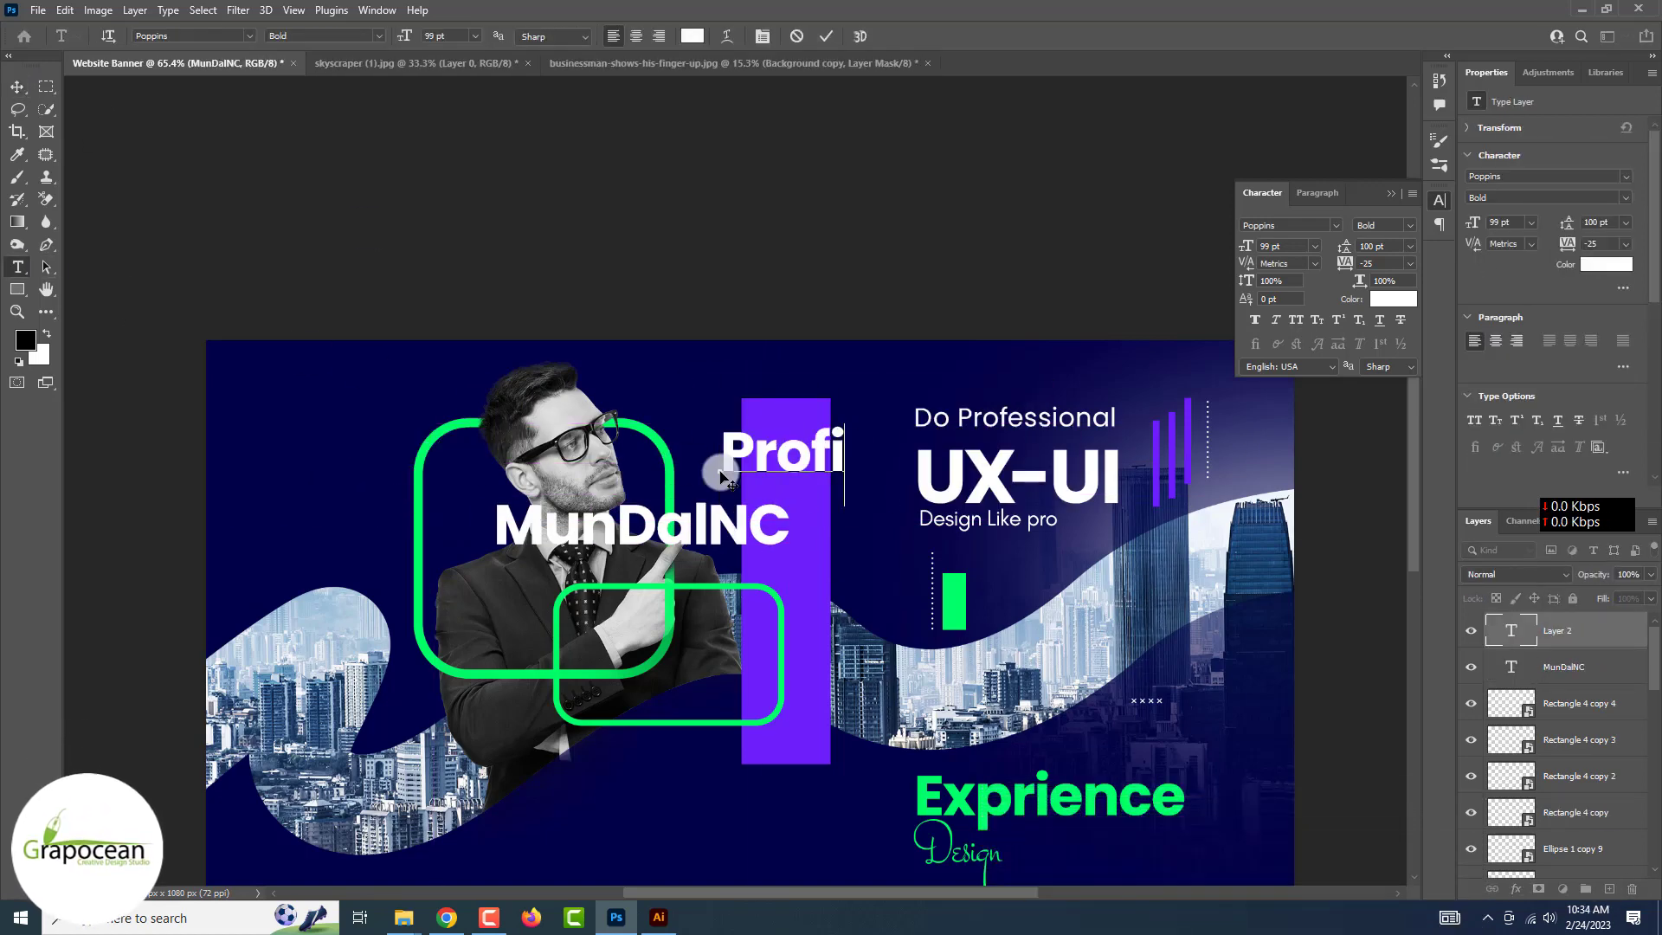
{"action": "type", "text": "le"}
{"action": "key", "text": "ctrl+a"}
{"action": "left_click", "coordinate": [249, 36]}
{"action": "key", "text": "Down"}
{"action": "key", "text": "Down"}
{"action": "key", "text": "Down"}
{"action": "key", "text": "Down"}
{"action": "key", "text": "Down"}
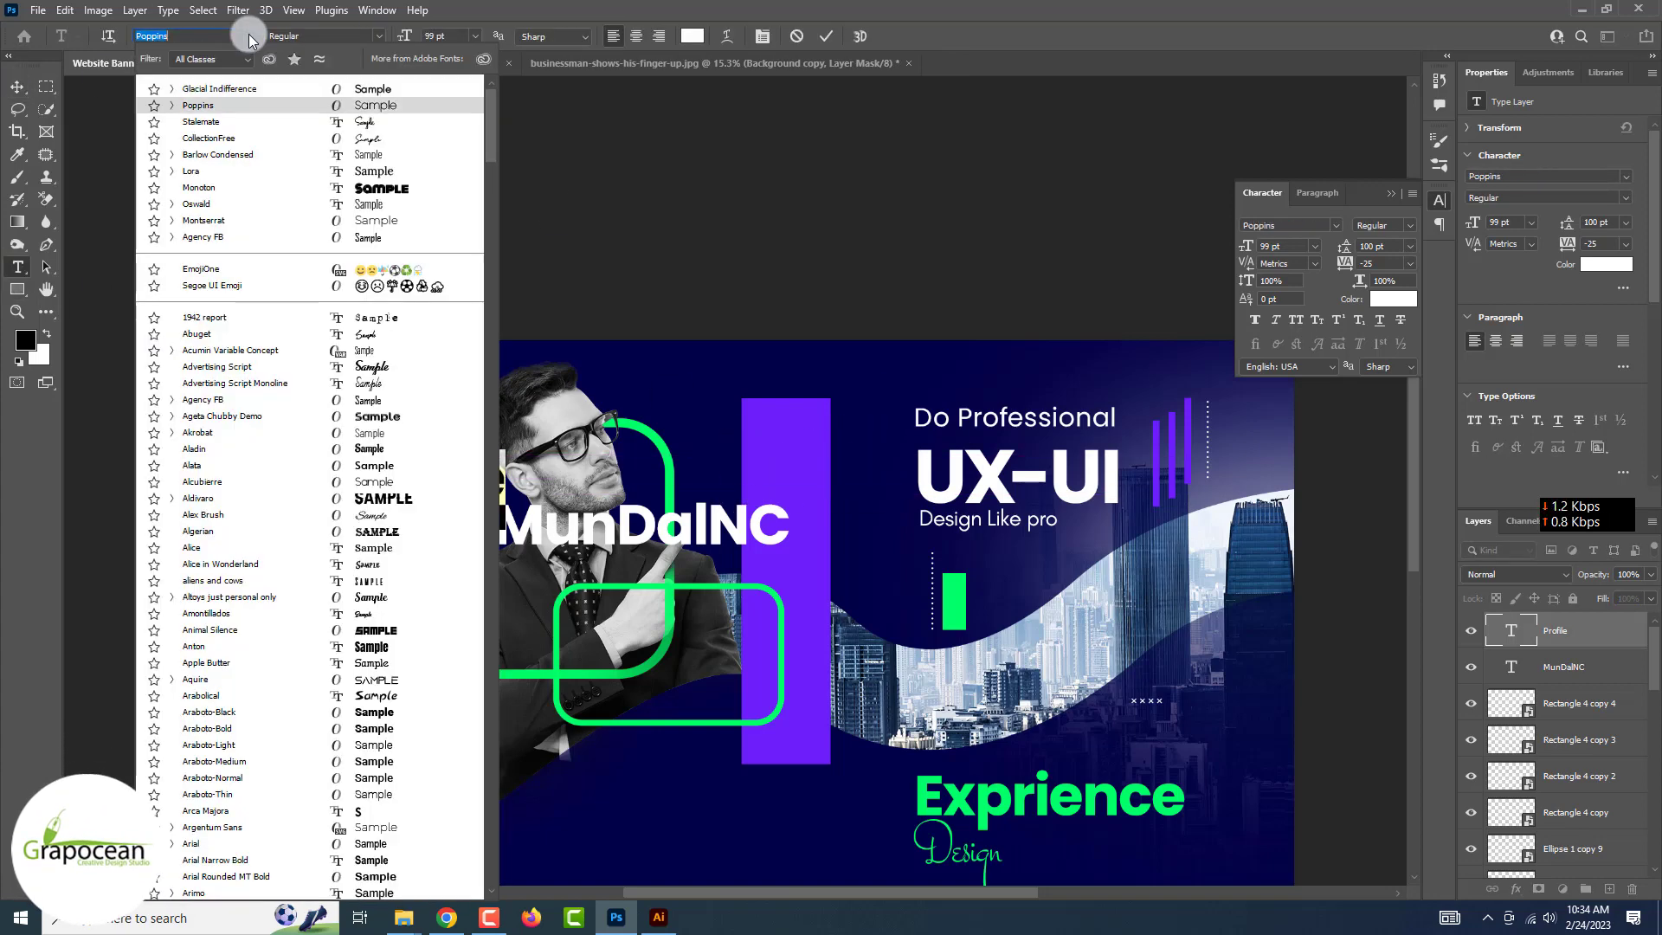
{"action": "left_click", "coordinate": [372, 220]}
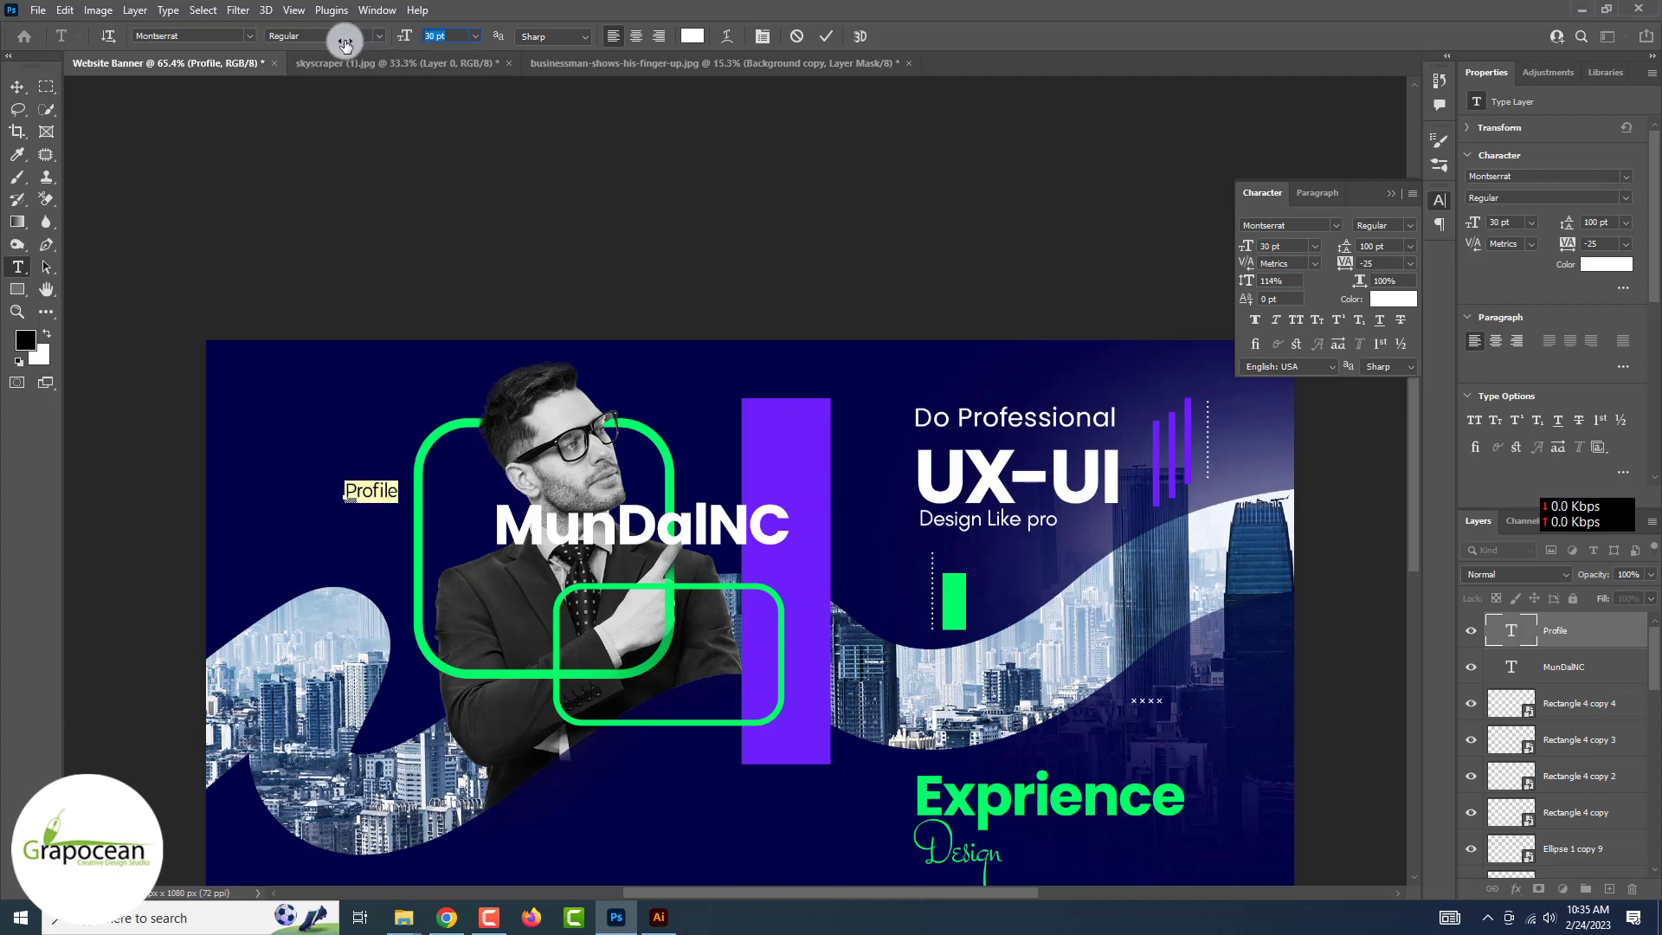
{"action": "scroll", "coordinate": [398, 502], "scroll_direction": "up", "scroll_amount": 3}
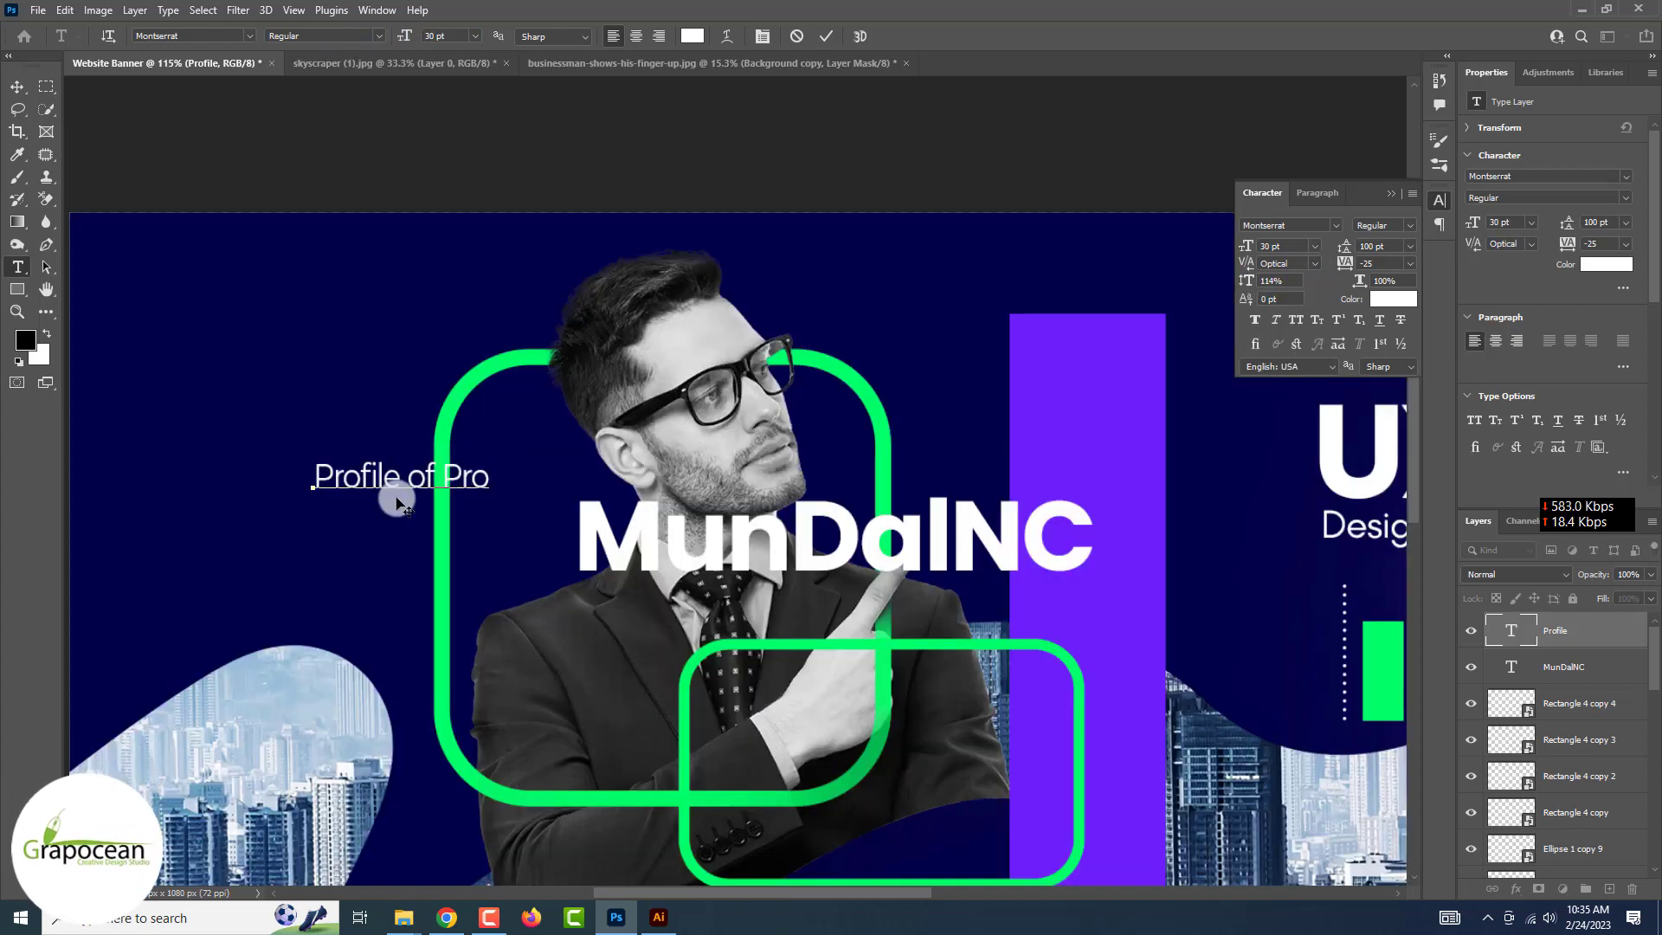
{"action": "left_click_drag", "start_coordinate": [473, 489], "coordinate": [559, 299]}
Move MunDaINC left, then scale both titles to about half size and center them.
{"action": "left_click_drag", "start_coordinate": [774, 541], "coordinate": [360, 387]}
{"action": "scroll", "coordinate": [594, 223], "scroll_direction": "down", "scroll_amount": 3}
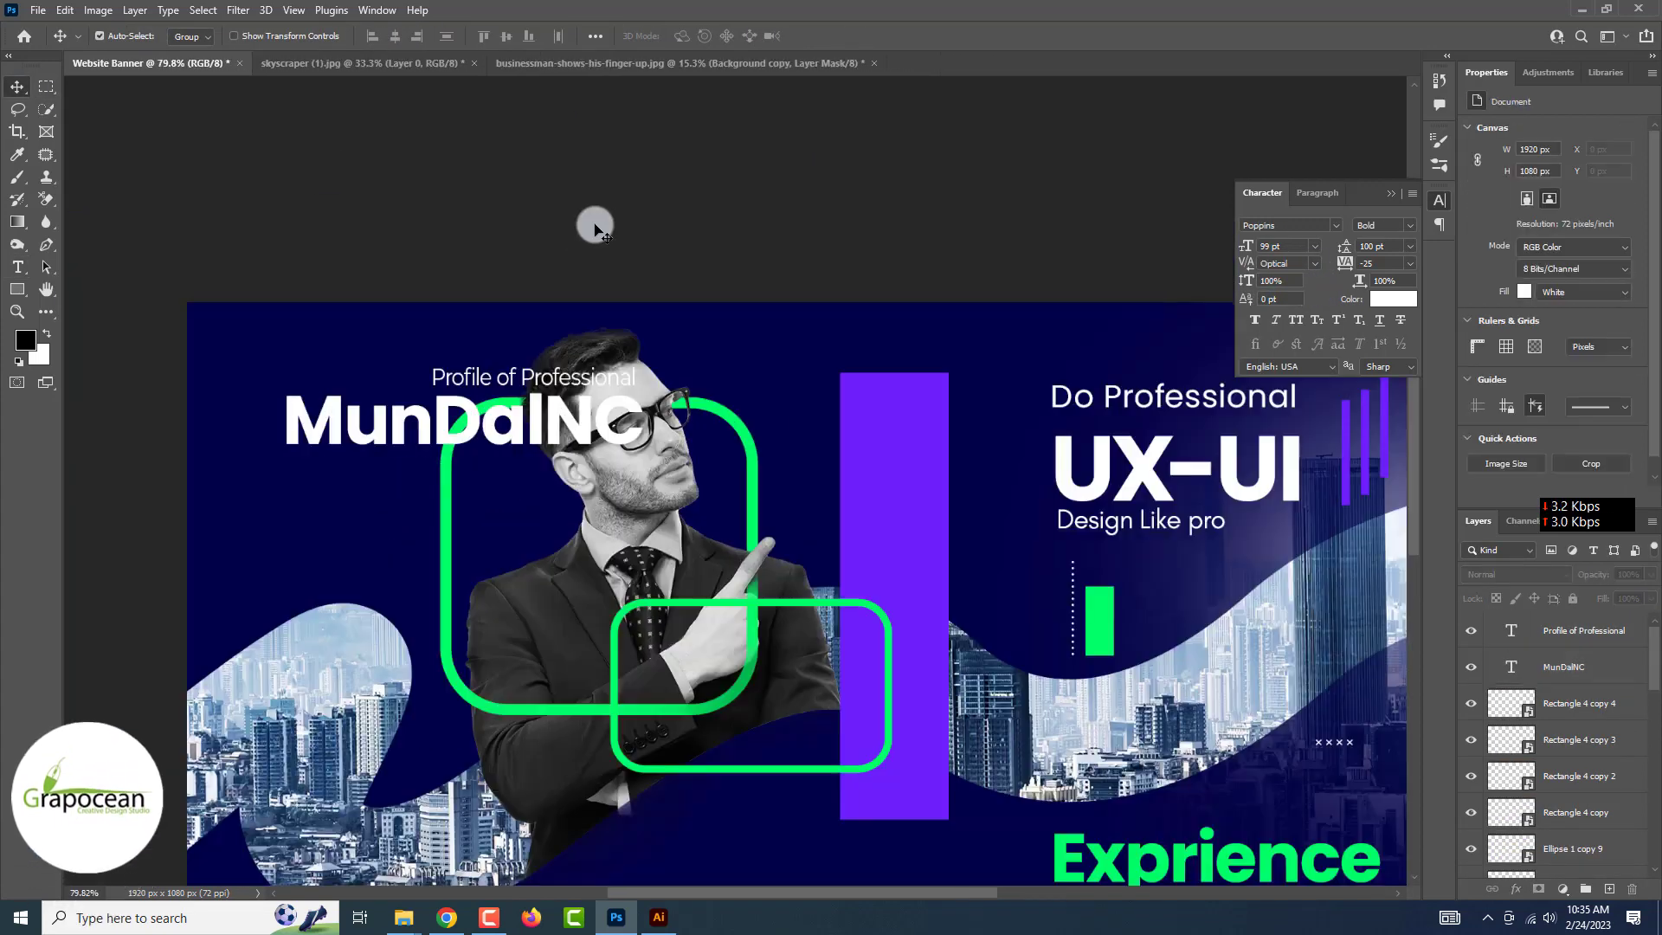
{"action": "left_click", "coordinate": [1590, 664], "text": "shift"}
{"action": "key", "text": "ctrl+t"}
{"action": "left_click_drag", "start_coordinate": [795, 480], "coordinate": [614, 510]}
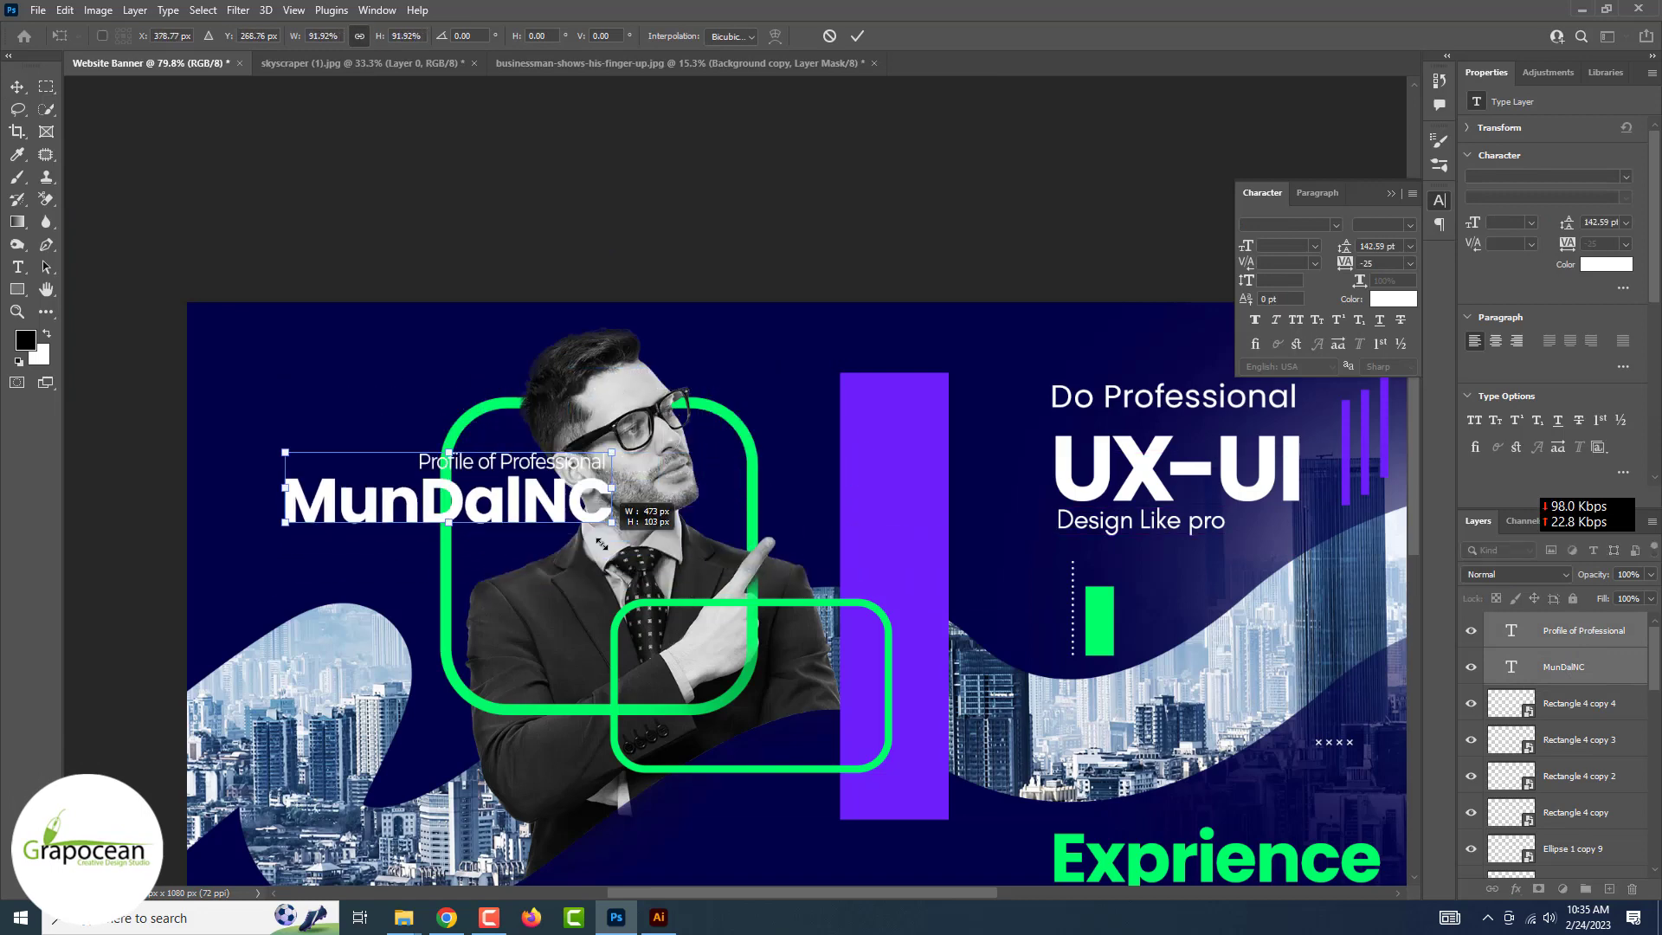
{"action": "mouse_move", "coordinate": [484, 502]}
{"action": "left_mouse_down"}
{"action": "mouse_move", "coordinate": [783, 527]}
{"action": "mouse_move", "coordinate": [574, 527]}
{"action": "mouse_move", "coordinate": [527, 420]}
{"action": "left_mouse_up"}
Move the purple bar right and stretch it down past the banner bottom.
{"action": "key", "text": "Return"}
{"action": "scroll", "coordinate": [408, 540], "scroll_direction": "down", "scroll_amount": 3}
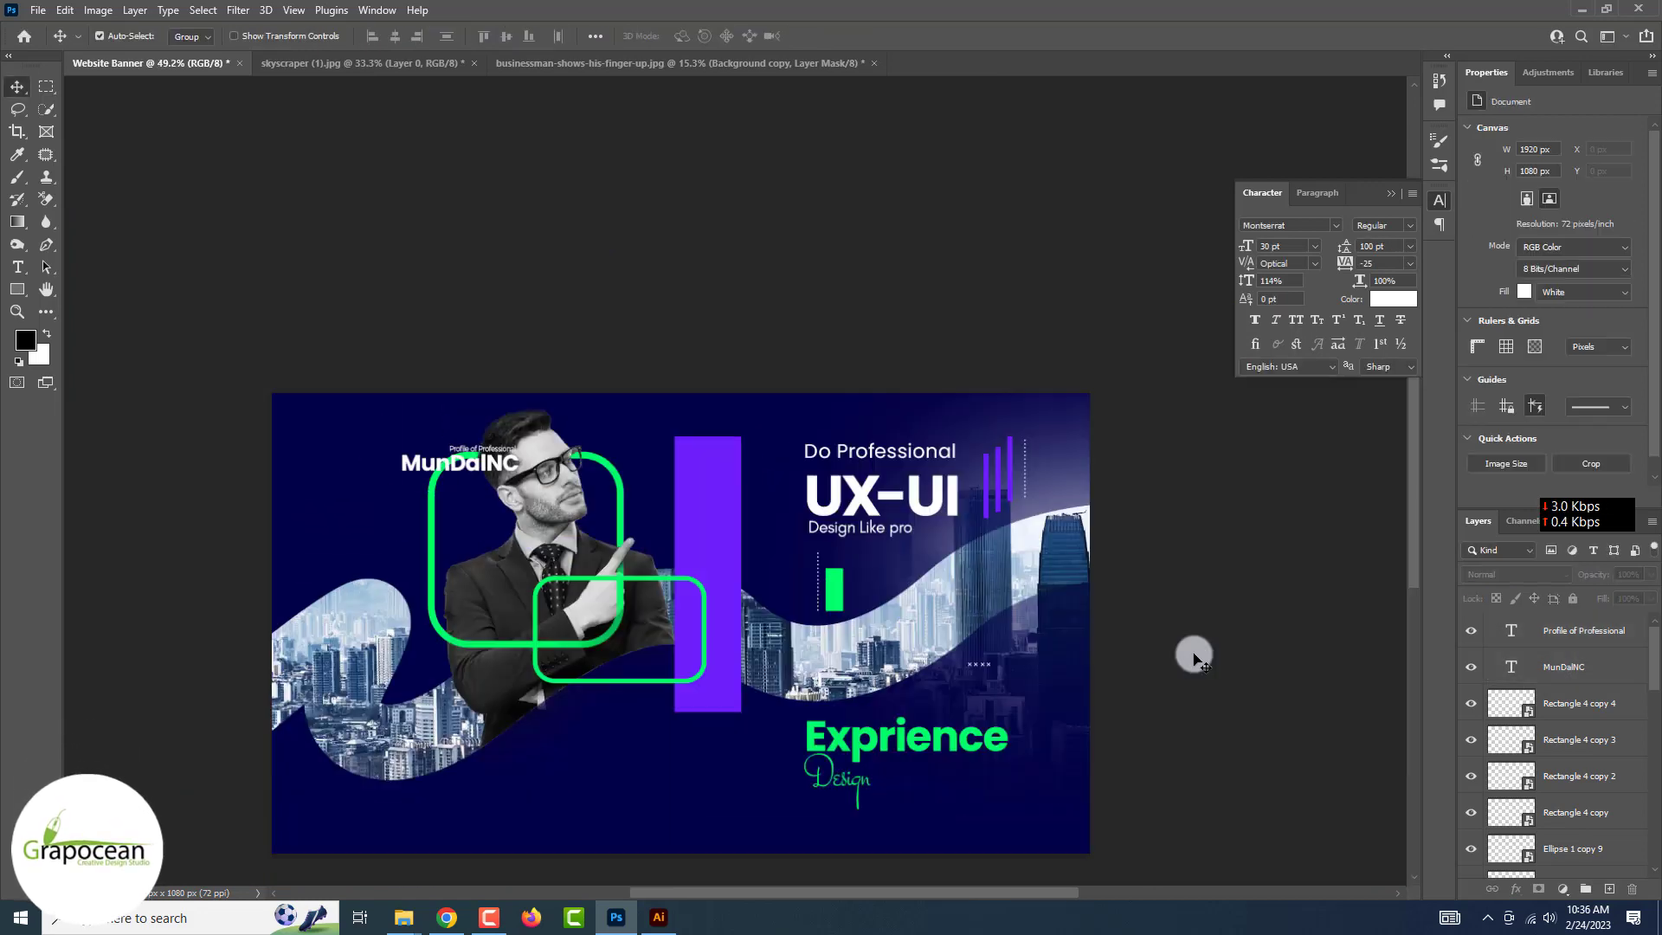
{"action": "mouse_move", "coordinate": [712, 519]}
{"action": "left_mouse_down"}
{"action": "mouse_move", "coordinate": [849, 555]}
{"action": "mouse_move", "coordinate": [857, 584]}
{"action": "left_mouse_up"}
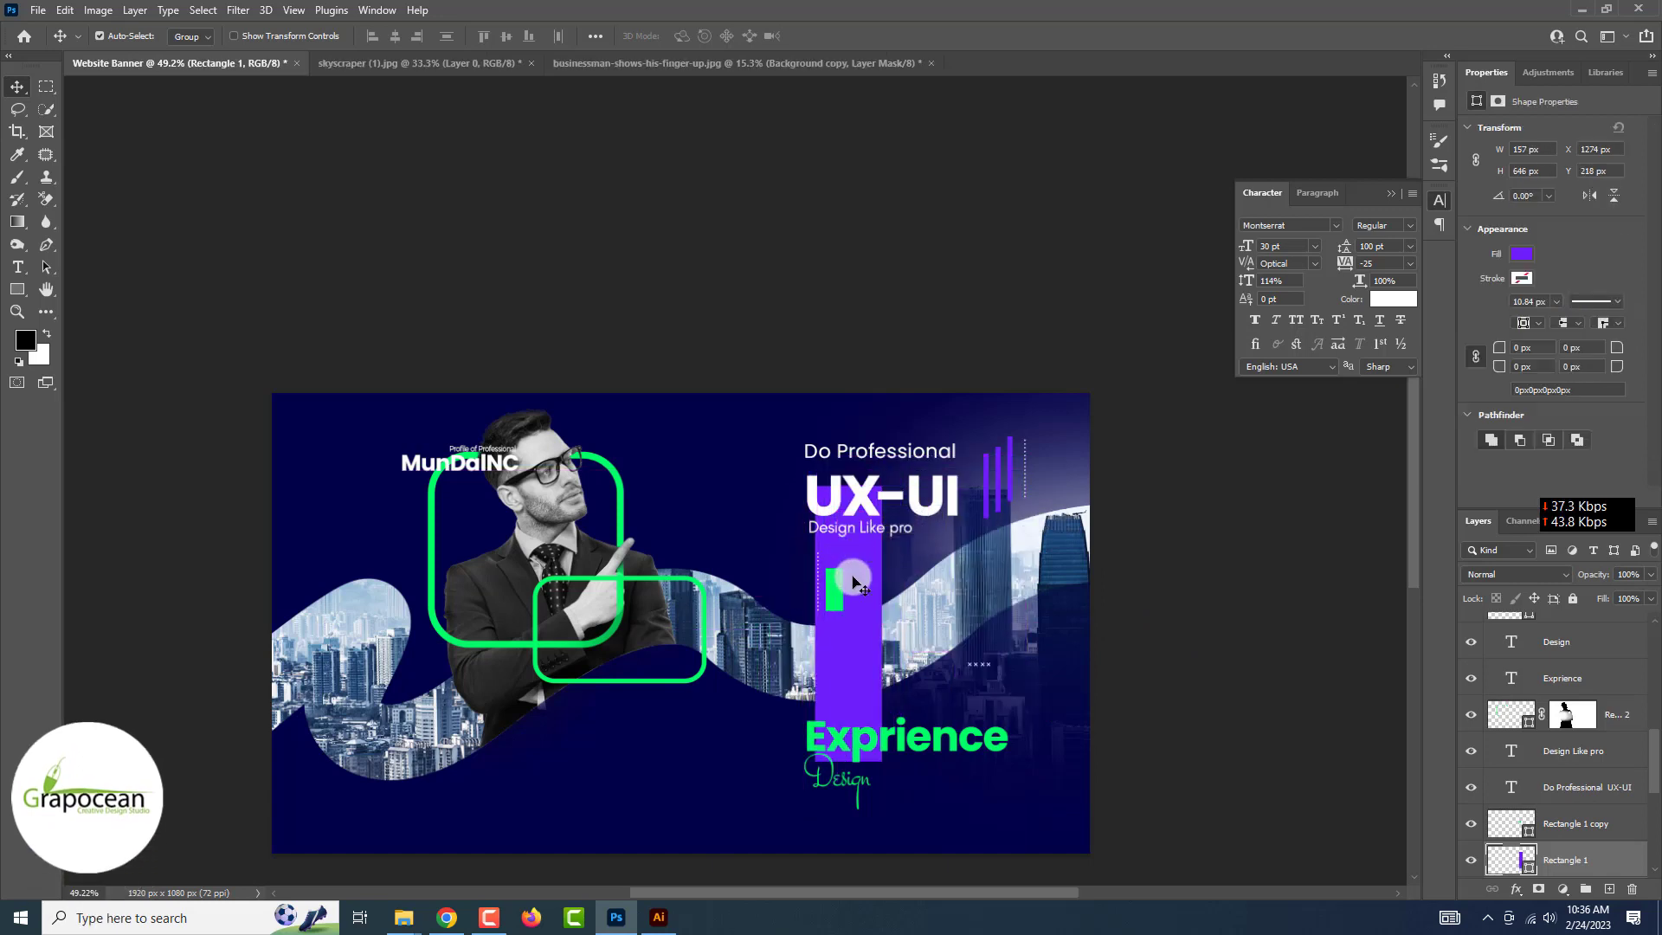
{"action": "key", "text": "ctrl+t"}
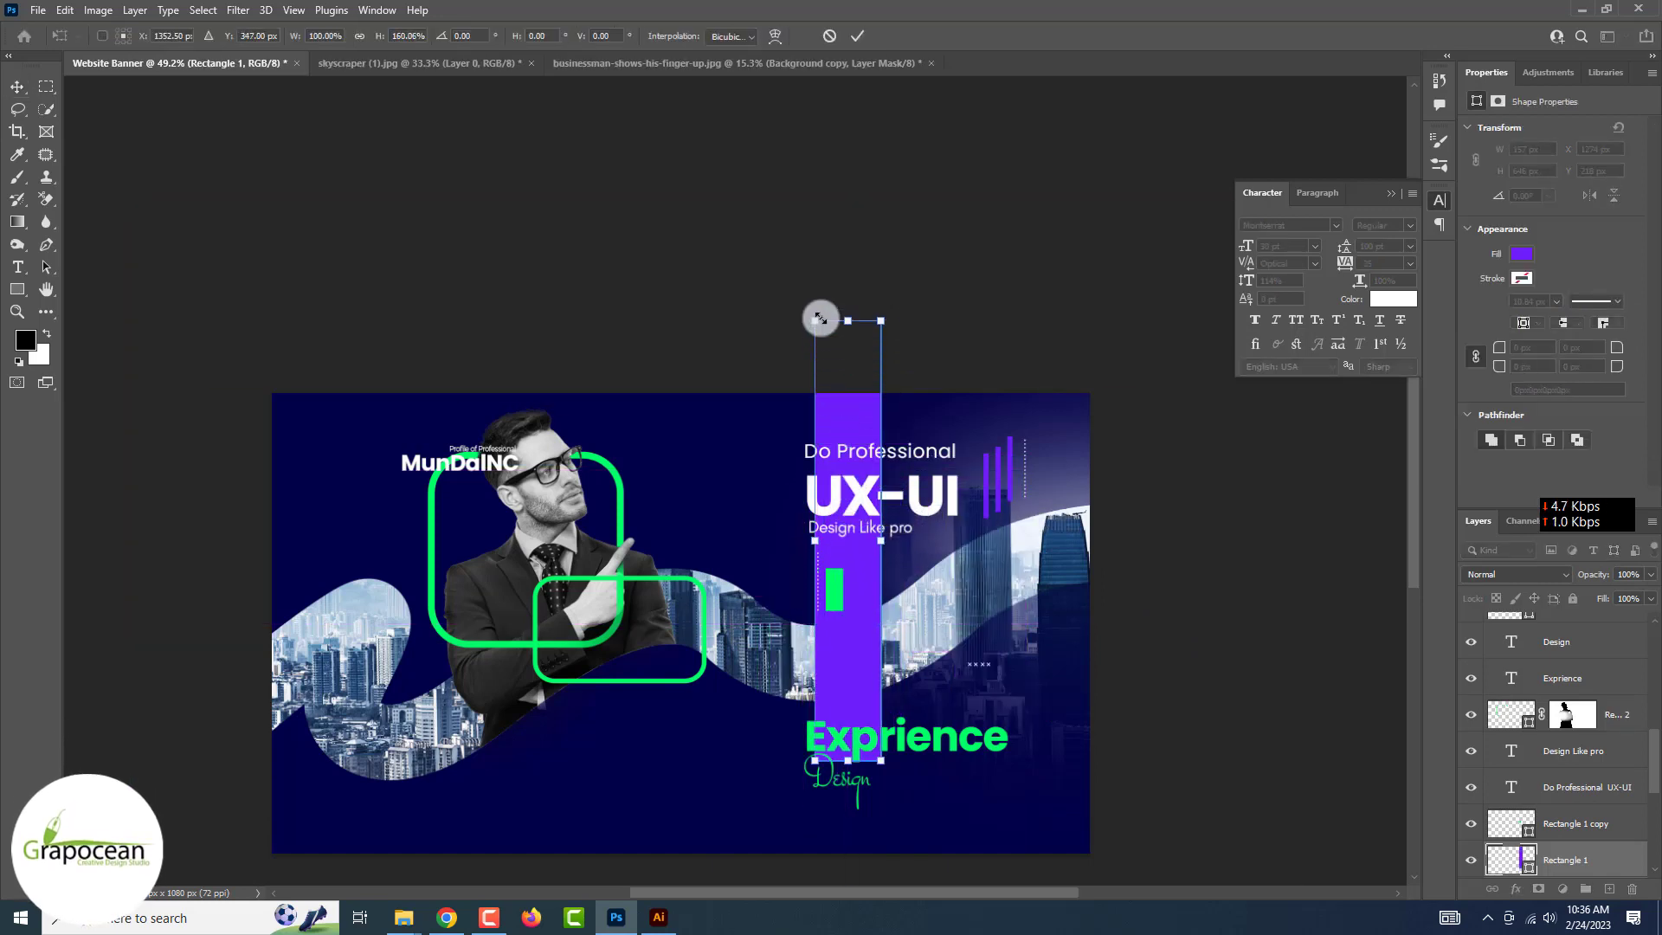
{"action": "left_click_drag", "start_coordinate": [817, 543], "coordinate": [738, 546]}
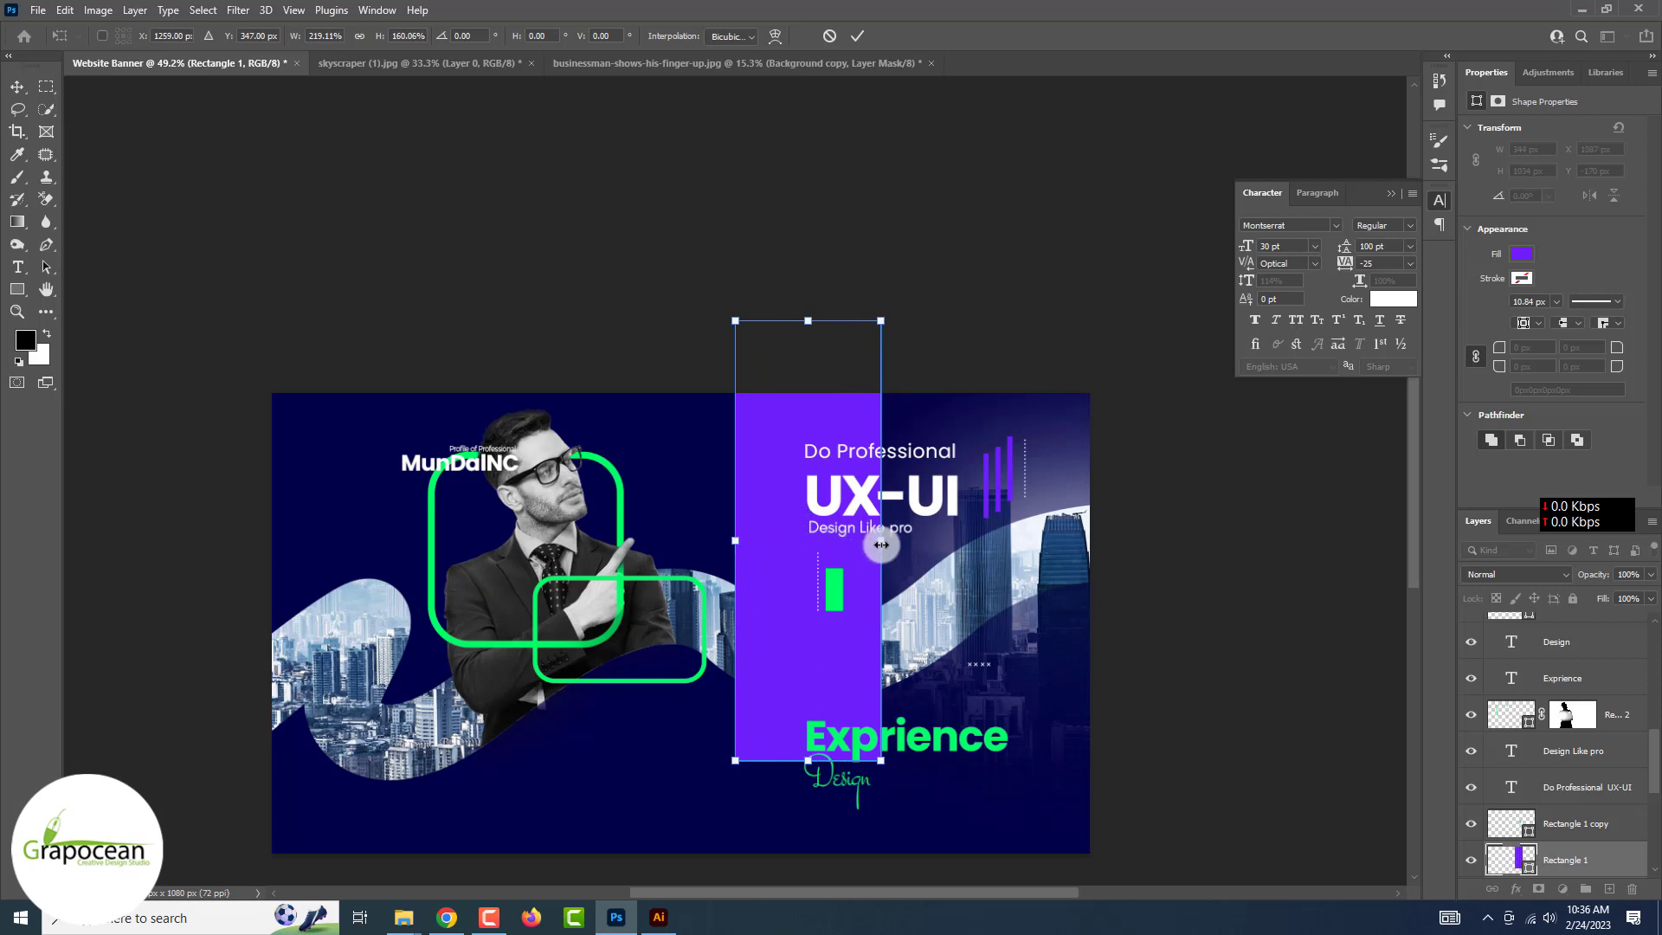
{"action": "left_click_drag", "start_coordinate": [881, 545], "coordinate": [962, 538]}
{"action": "left_click_drag", "start_coordinate": [846, 760], "coordinate": [883, 811]}
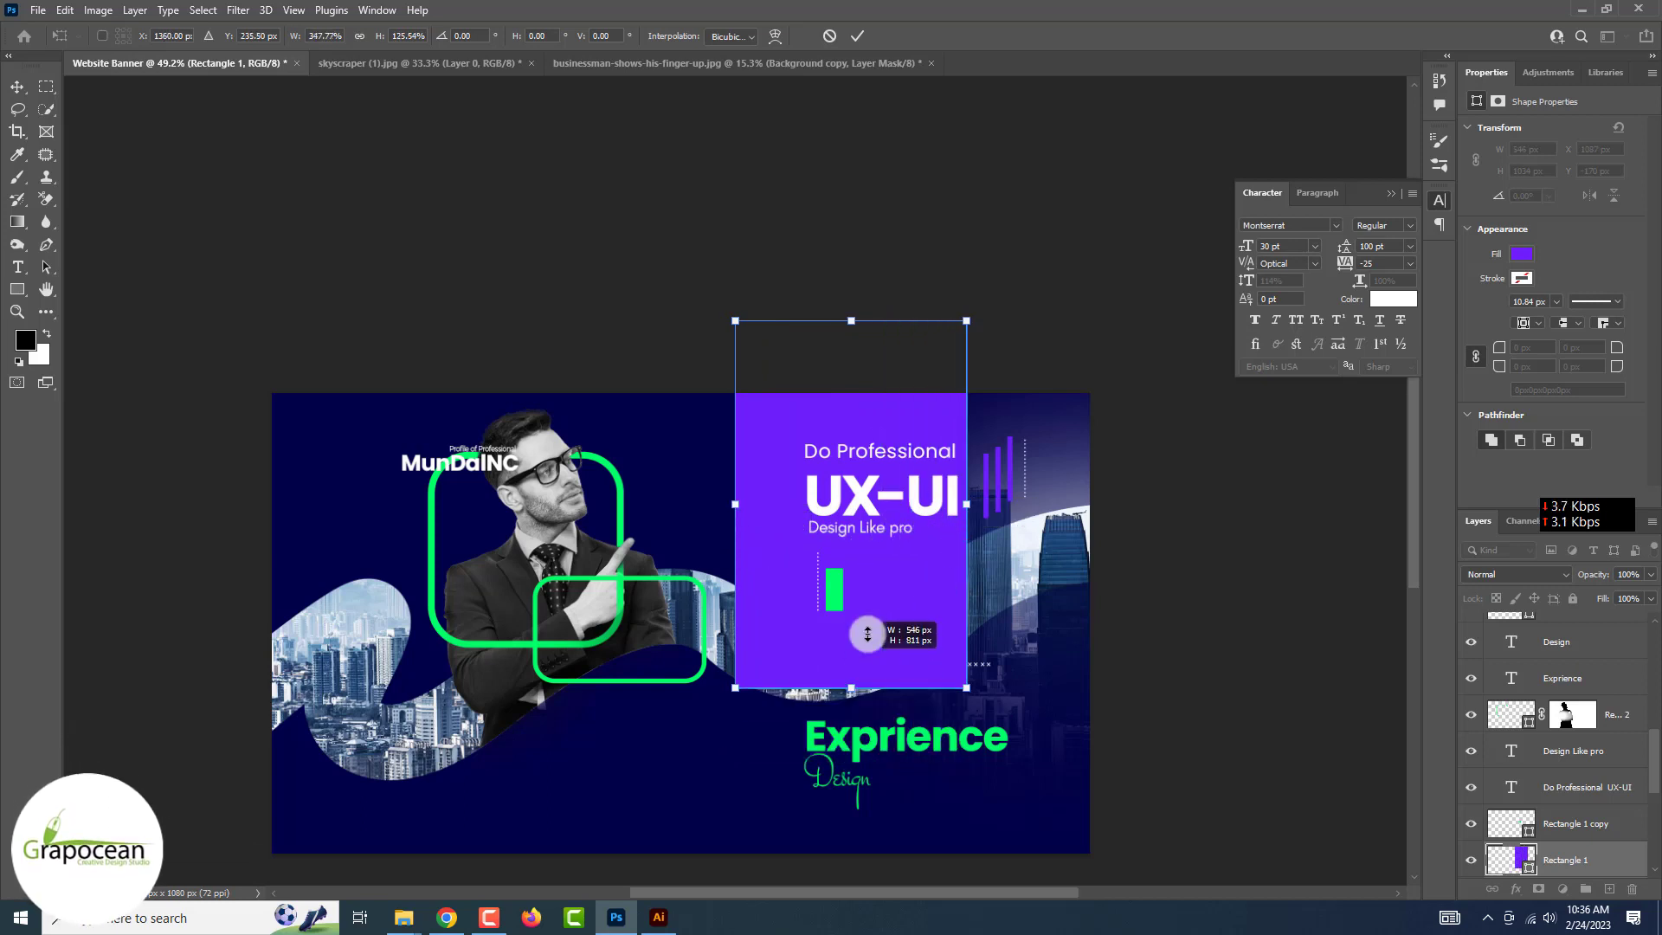
{"action": "left_click_drag", "start_coordinate": [969, 567], "coordinate": [881, 564]}
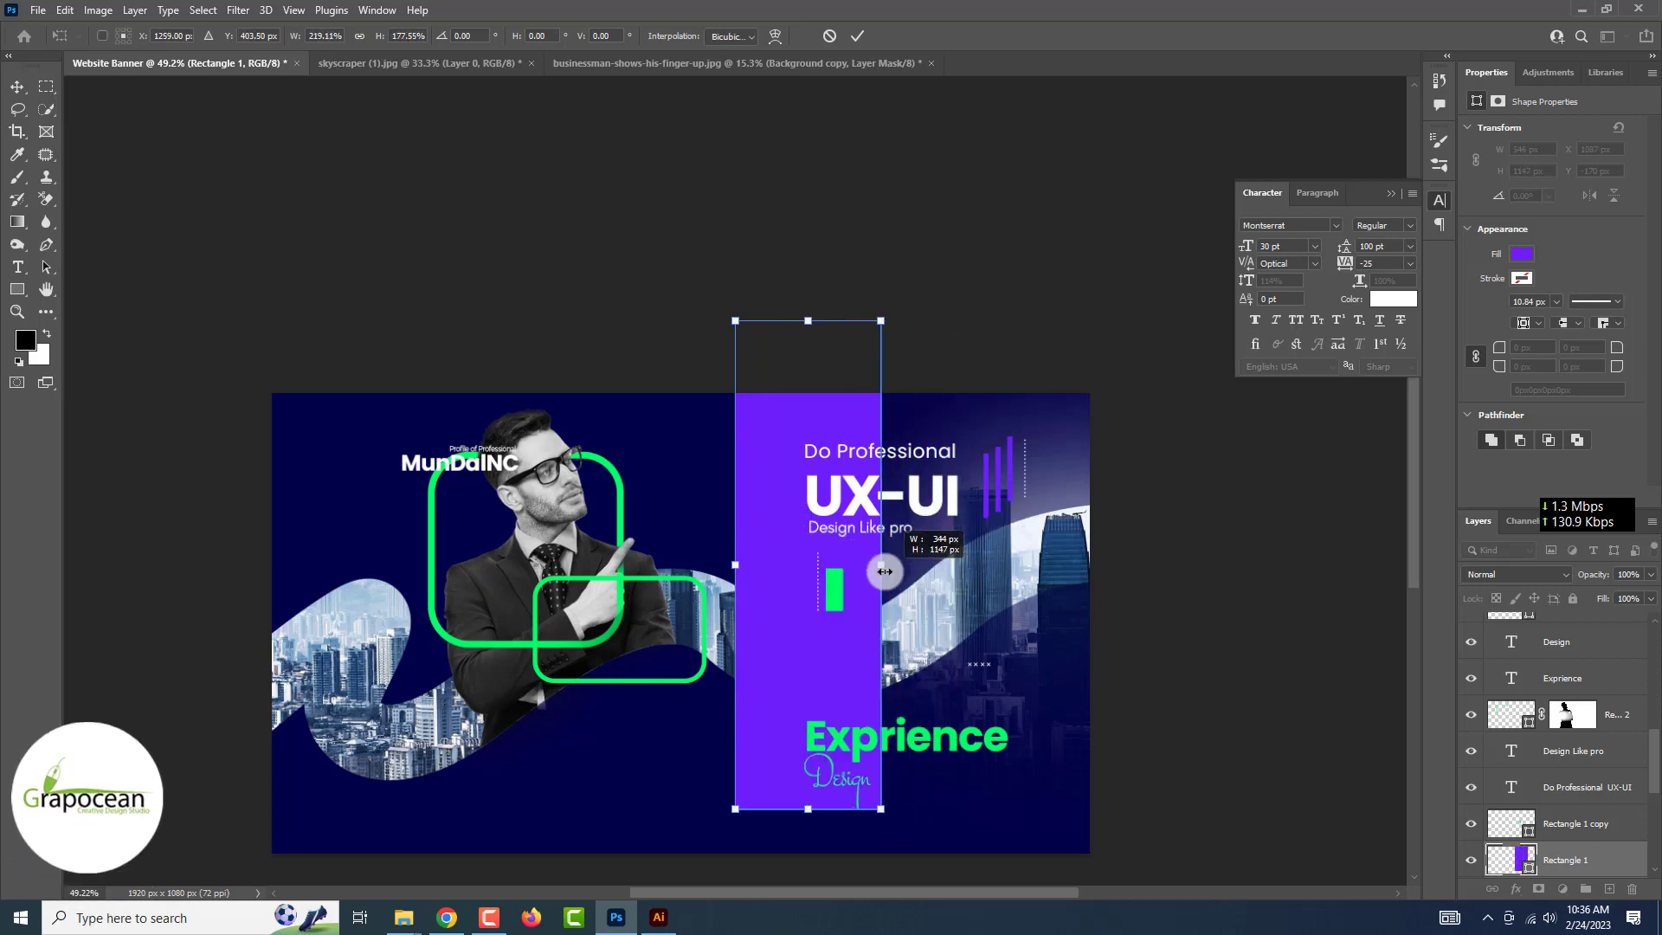
{"action": "left_click_drag", "start_coordinate": [735, 564], "coordinate": [783, 559]}
{"action": "left_click", "coordinate": [855, 35]}
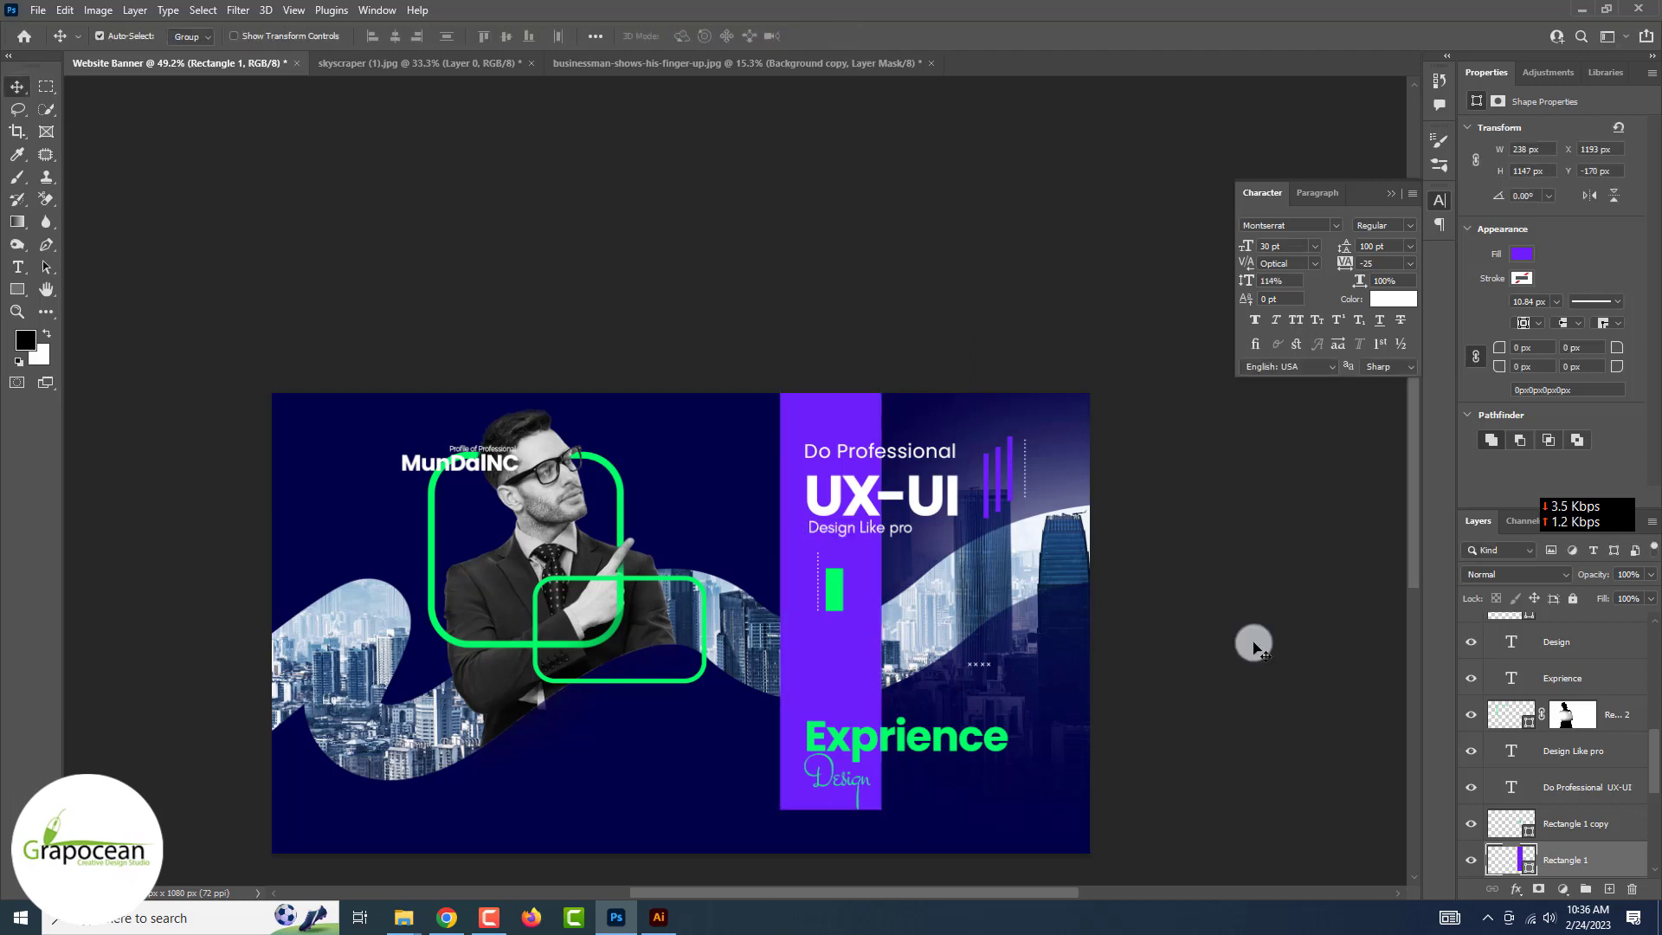
Tilt the purple bar into a diagonal, enlarge it, and shift it right.
{"action": "scroll", "coordinate": [1161, 694], "scroll_direction": "down", "scroll_amount": 3}
{"action": "scroll", "coordinate": [1126, 710], "scroll_direction": "up", "scroll_amount": 2}
{"action": "scroll", "coordinate": [905, 776], "scroll_direction": "up", "scroll_amount": 1}
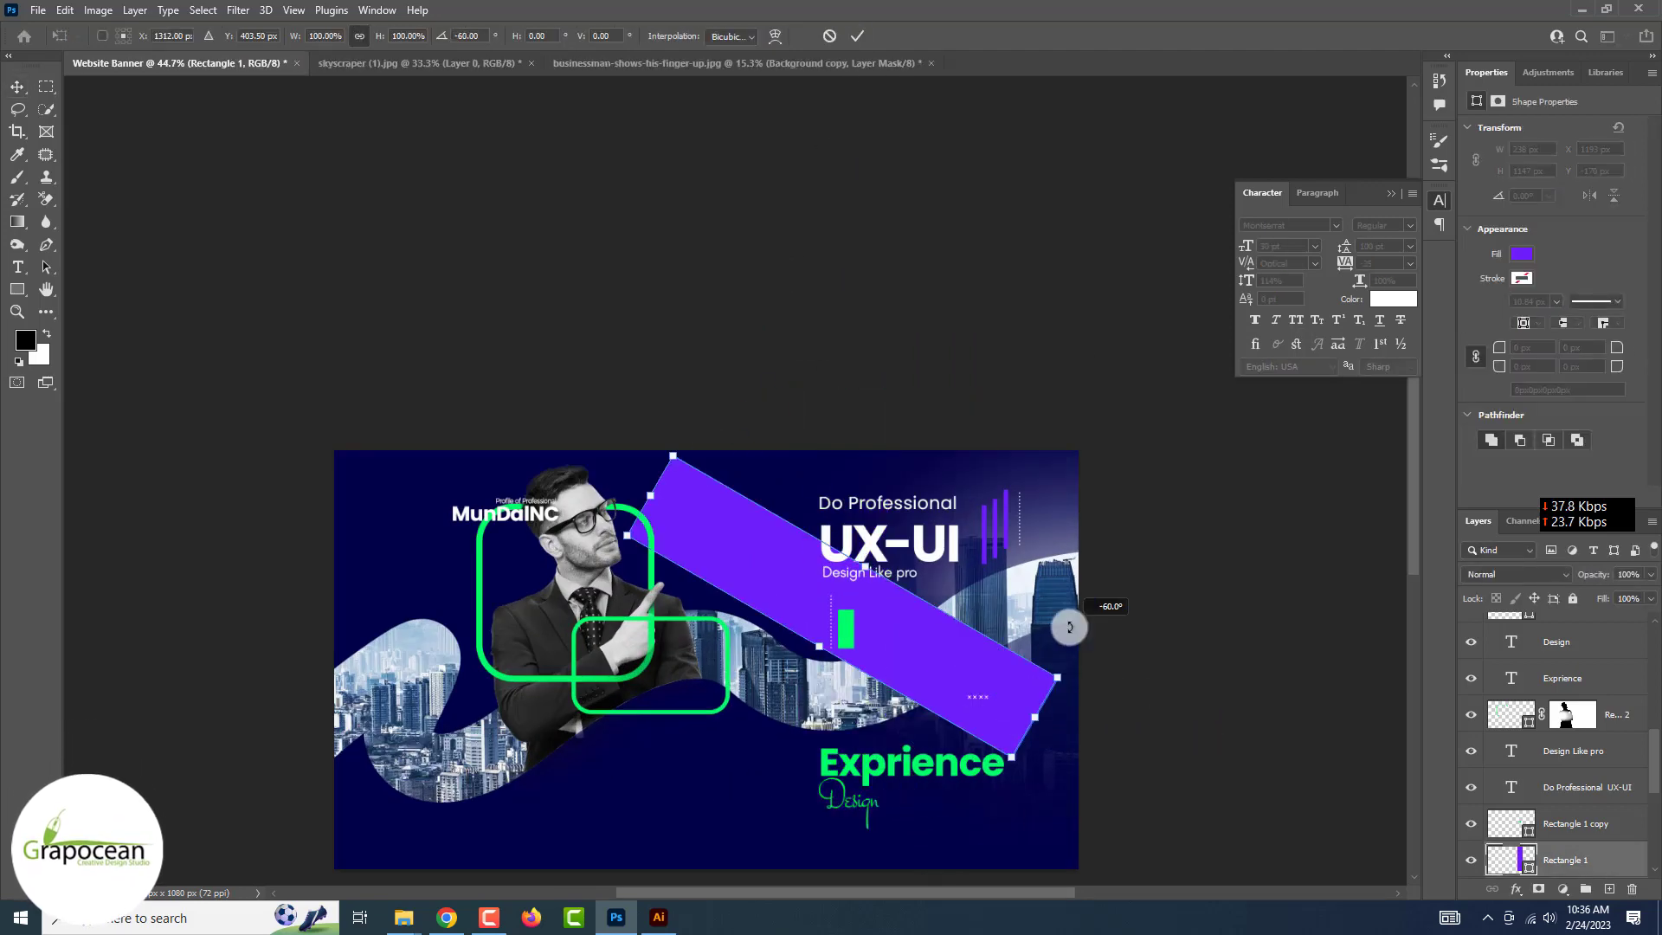
{"action": "mouse_move", "coordinate": [905, 776]}
{"action": "left_mouse_down"}
{"action": "mouse_move", "coordinate": [982, 722]}
{"action": "mouse_move", "coordinate": [515, 755]}
{"action": "mouse_move", "coordinate": [507, 790]}
{"action": "left_mouse_up"}
{"action": "mouse_move", "coordinate": [283, 518]}
{"action": "left_mouse_down"}
{"action": "mouse_move", "coordinate": [252, 419]}
{"action": "mouse_move", "coordinate": [197, 353]}
{"action": "left_mouse_up"}
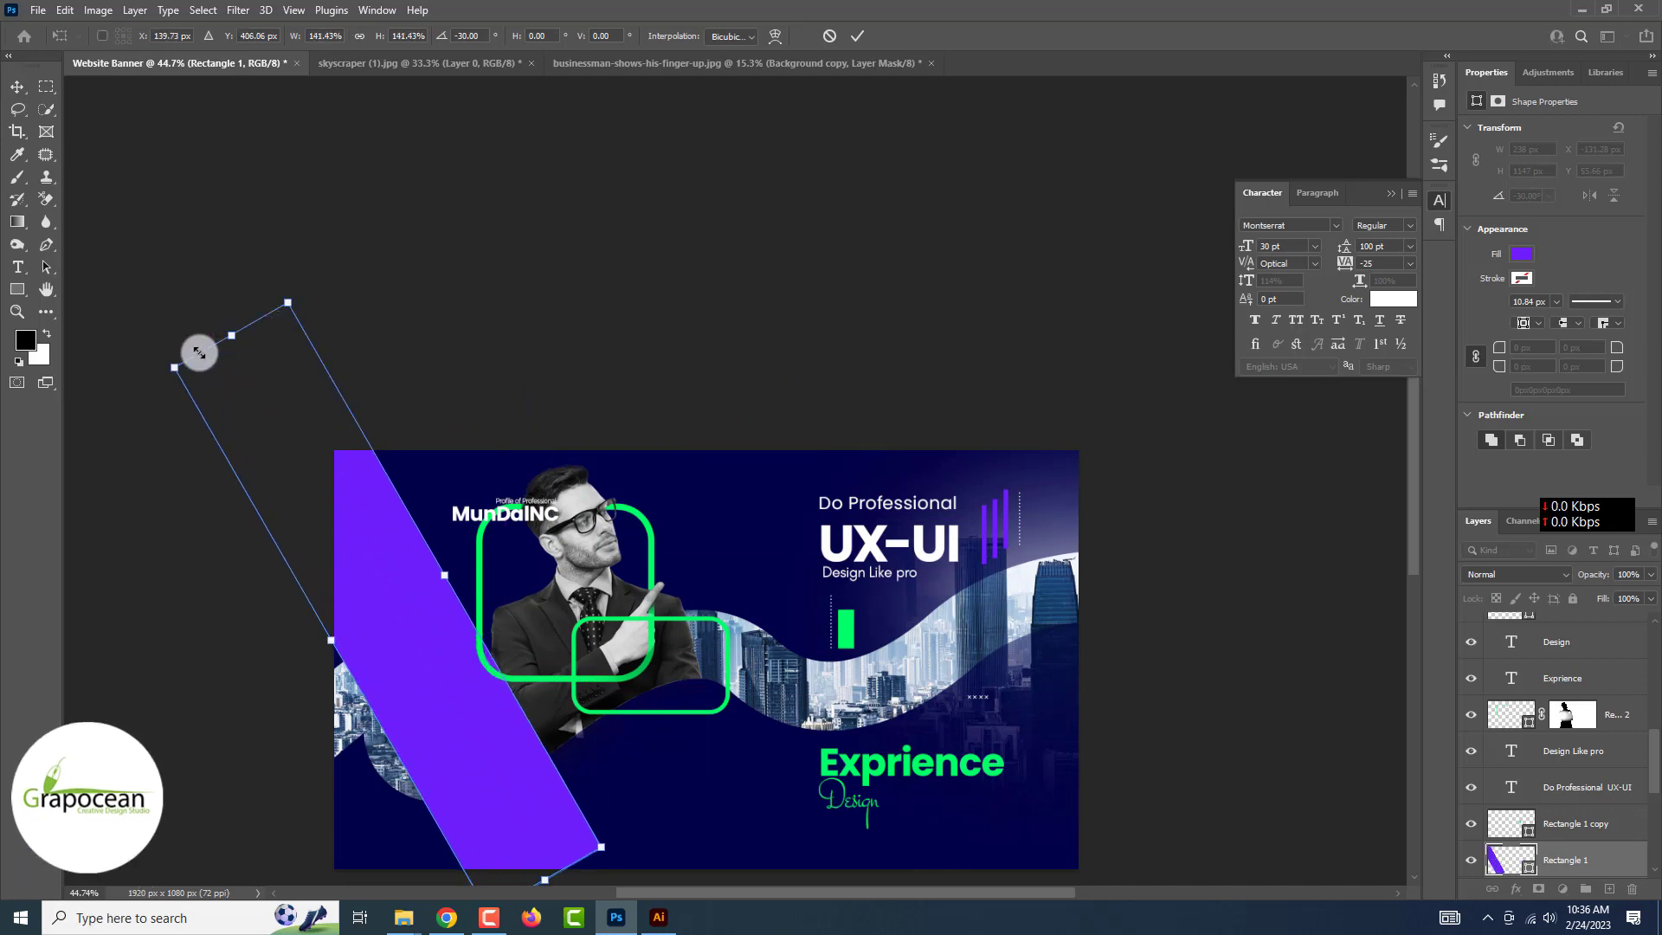
{"action": "scroll", "coordinate": [519, 771], "scroll_direction": "down", "scroll_amount": 3}
{"action": "mouse_move", "coordinate": [515, 771]}
{"action": "left_mouse_down"}
{"action": "mouse_move", "coordinate": [557, 787]}
{"action": "mouse_move", "coordinate": [957, 760]}
{"action": "mouse_move", "coordinate": [820, 782]}
{"action": "left_mouse_up"}
{"action": "key", "text": "Return"}
Raise the thin line, rotate it horizontal beside UX-UI, and give it a green stroke.
{"action": "scroll", "coordinate": [968, 419], "scroll_direction": "up", "scroll_amount": 5}
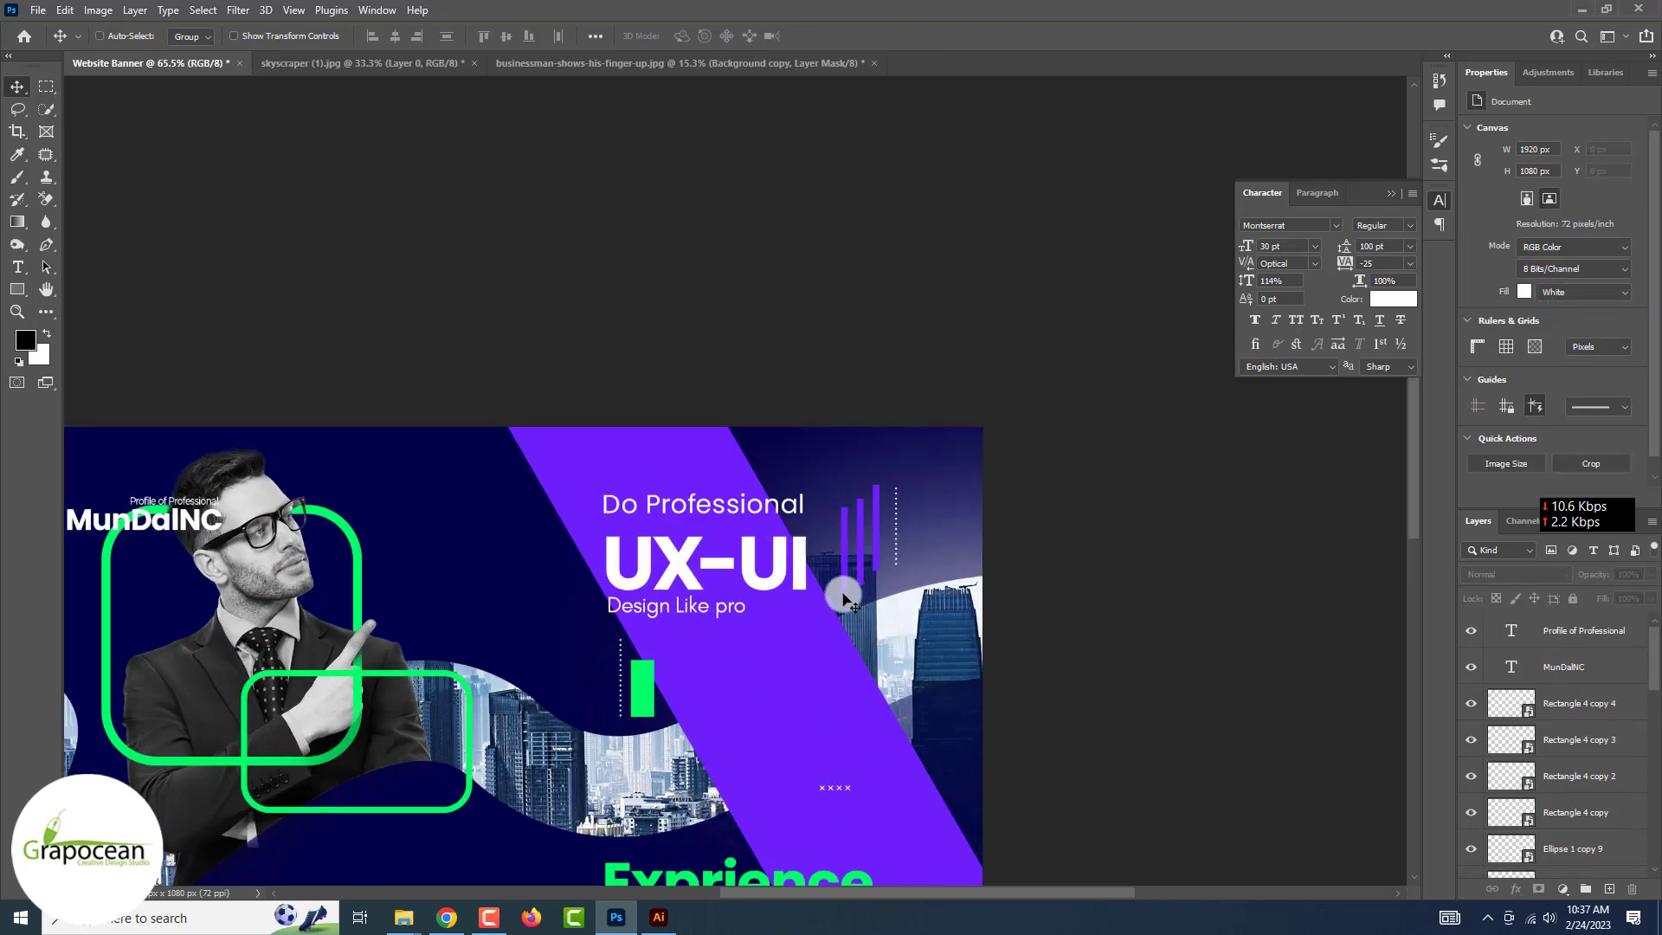
{"action": "left_click_drag", "start_coordinate": [845, 548], "coordinate": [847, 531]}
{"action": "key", "text": "ctrl+t"}
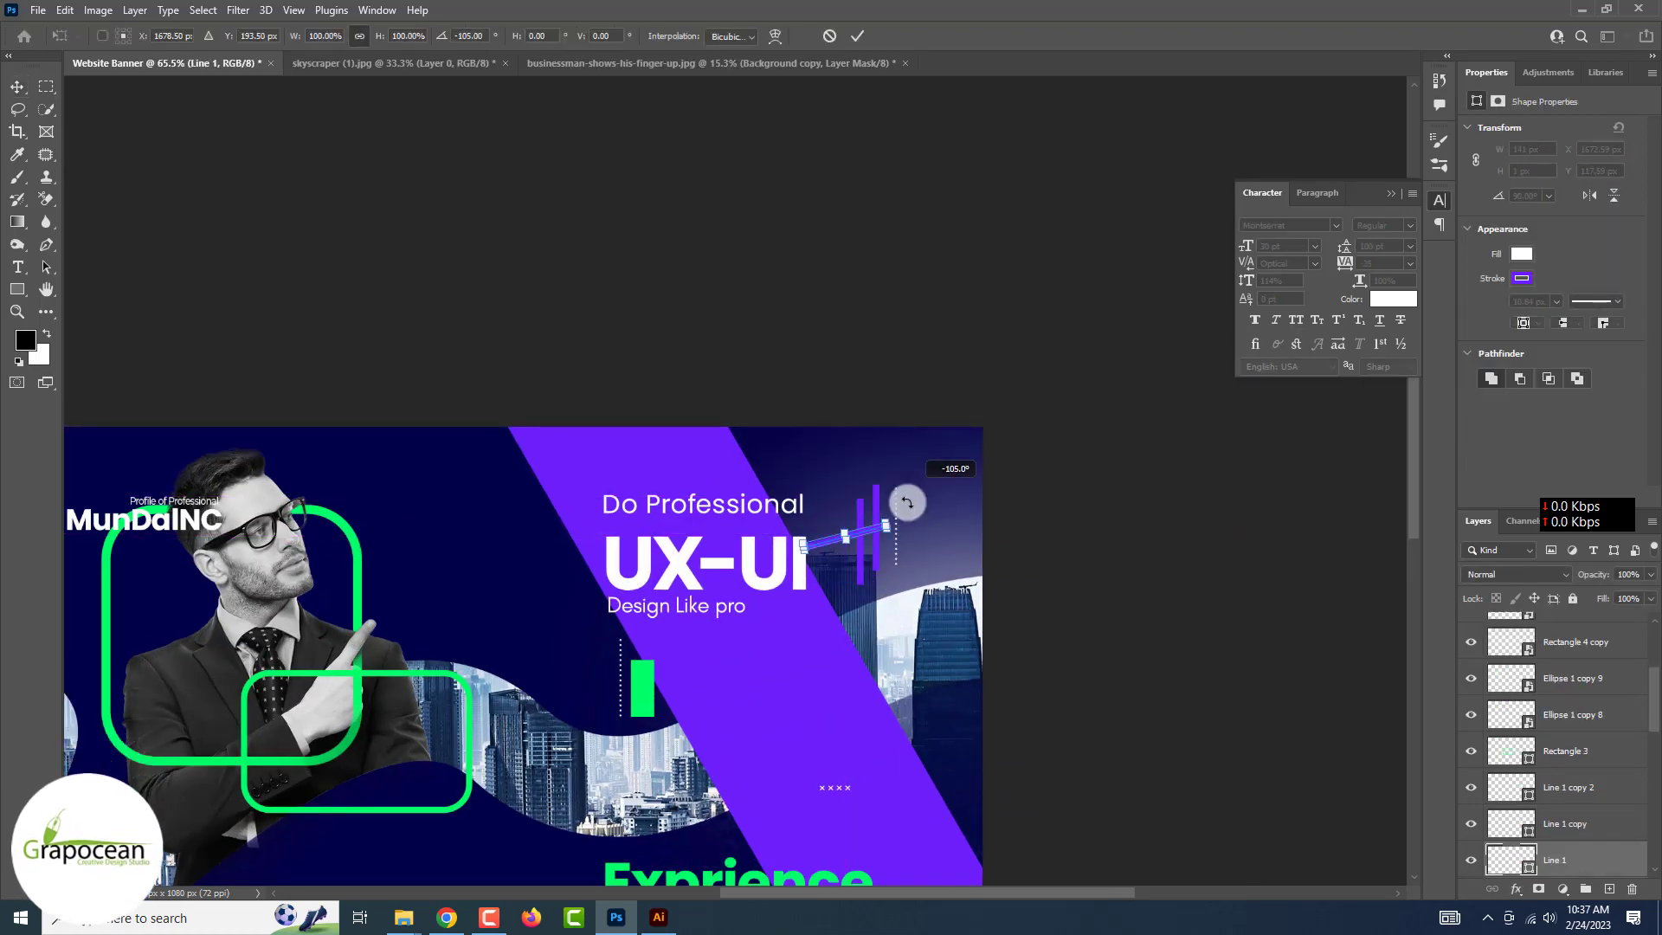
{"action": "scroll", "coordinate": [903, 512], "scroll_direction": "up", "scroll_amount": 5}
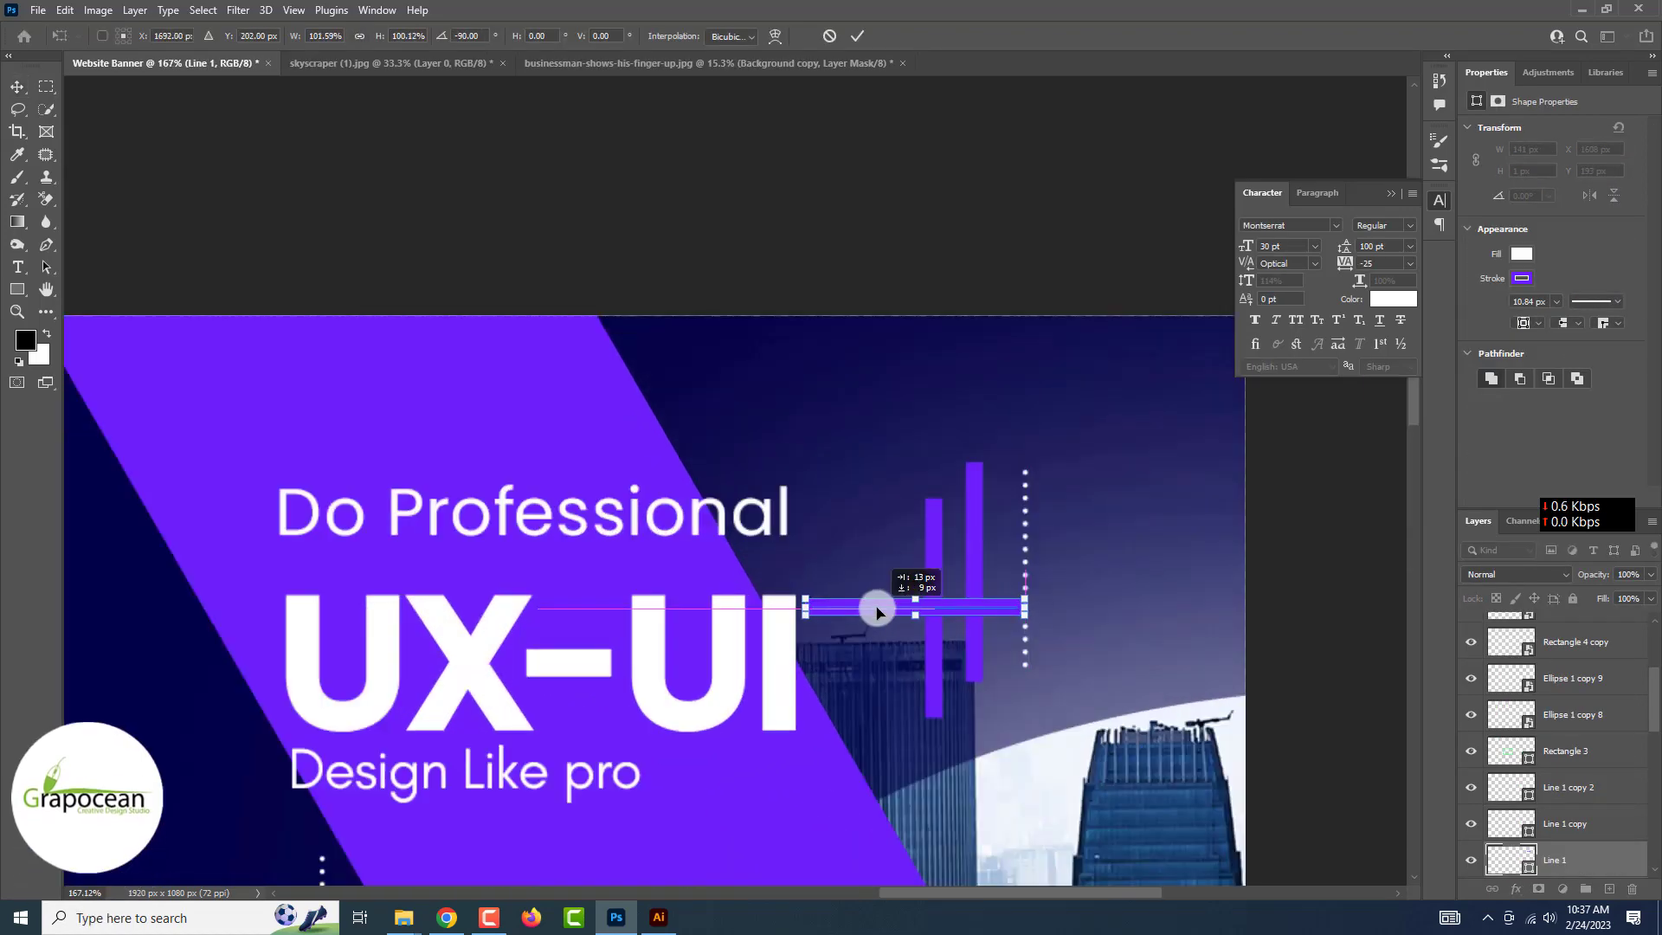
{"action": "key", "text": "Return"}
{"action": "left_click", "coordinate": [19, 289]}
{"action": "left_click", "coordinate": [254, 36]}
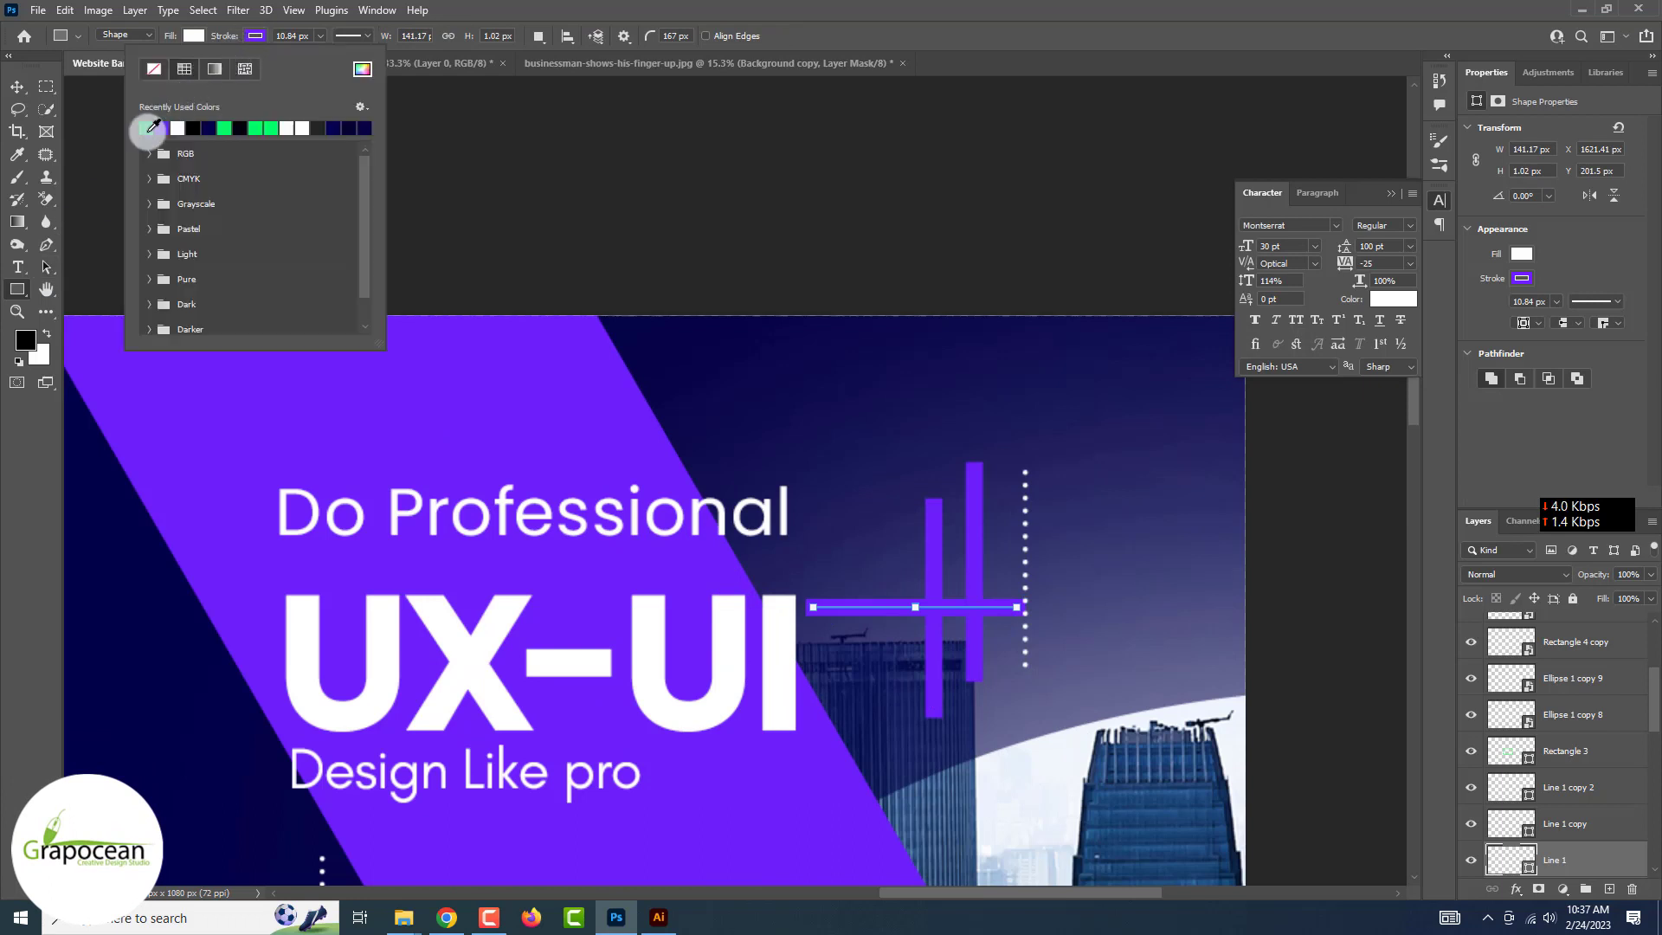
{"action": "key", "text": "Escape"}
{"action": "key", "text": "ctrl+0"}
Draw a diagonal line with the Line Tool left of UX-UI.
{"action": "right_click", "coordinate": [17, 268]}
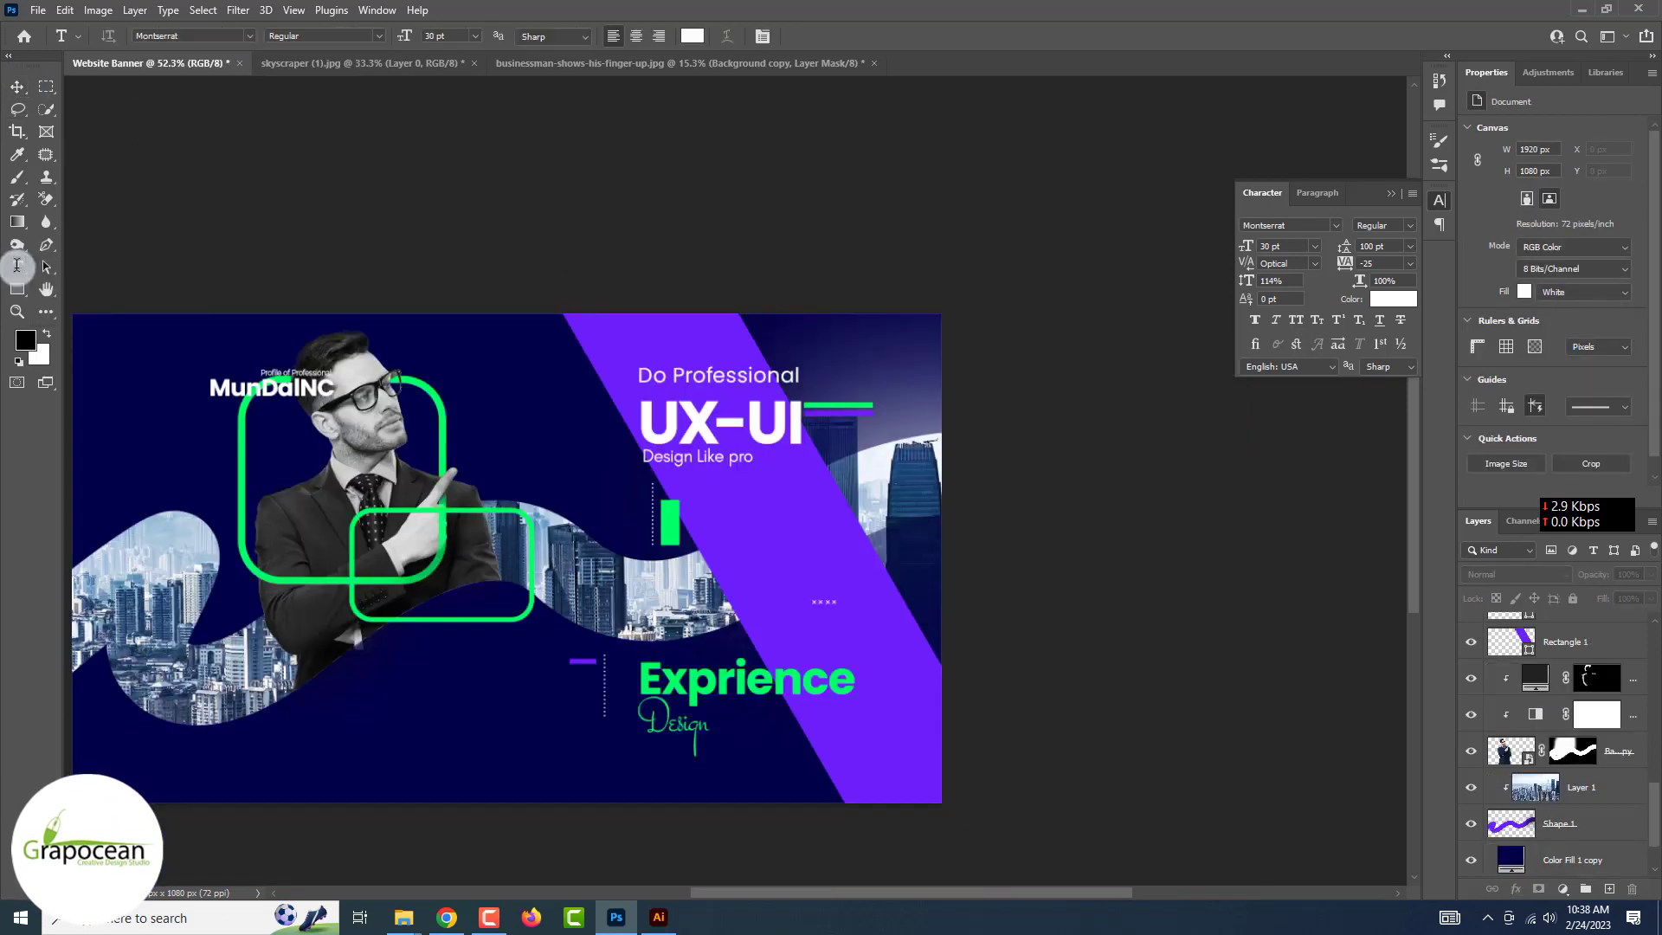
{"action": "right_click", "coordinate": [18, 289]}
{"action": "left_click", "coordinate": [87, 351]}
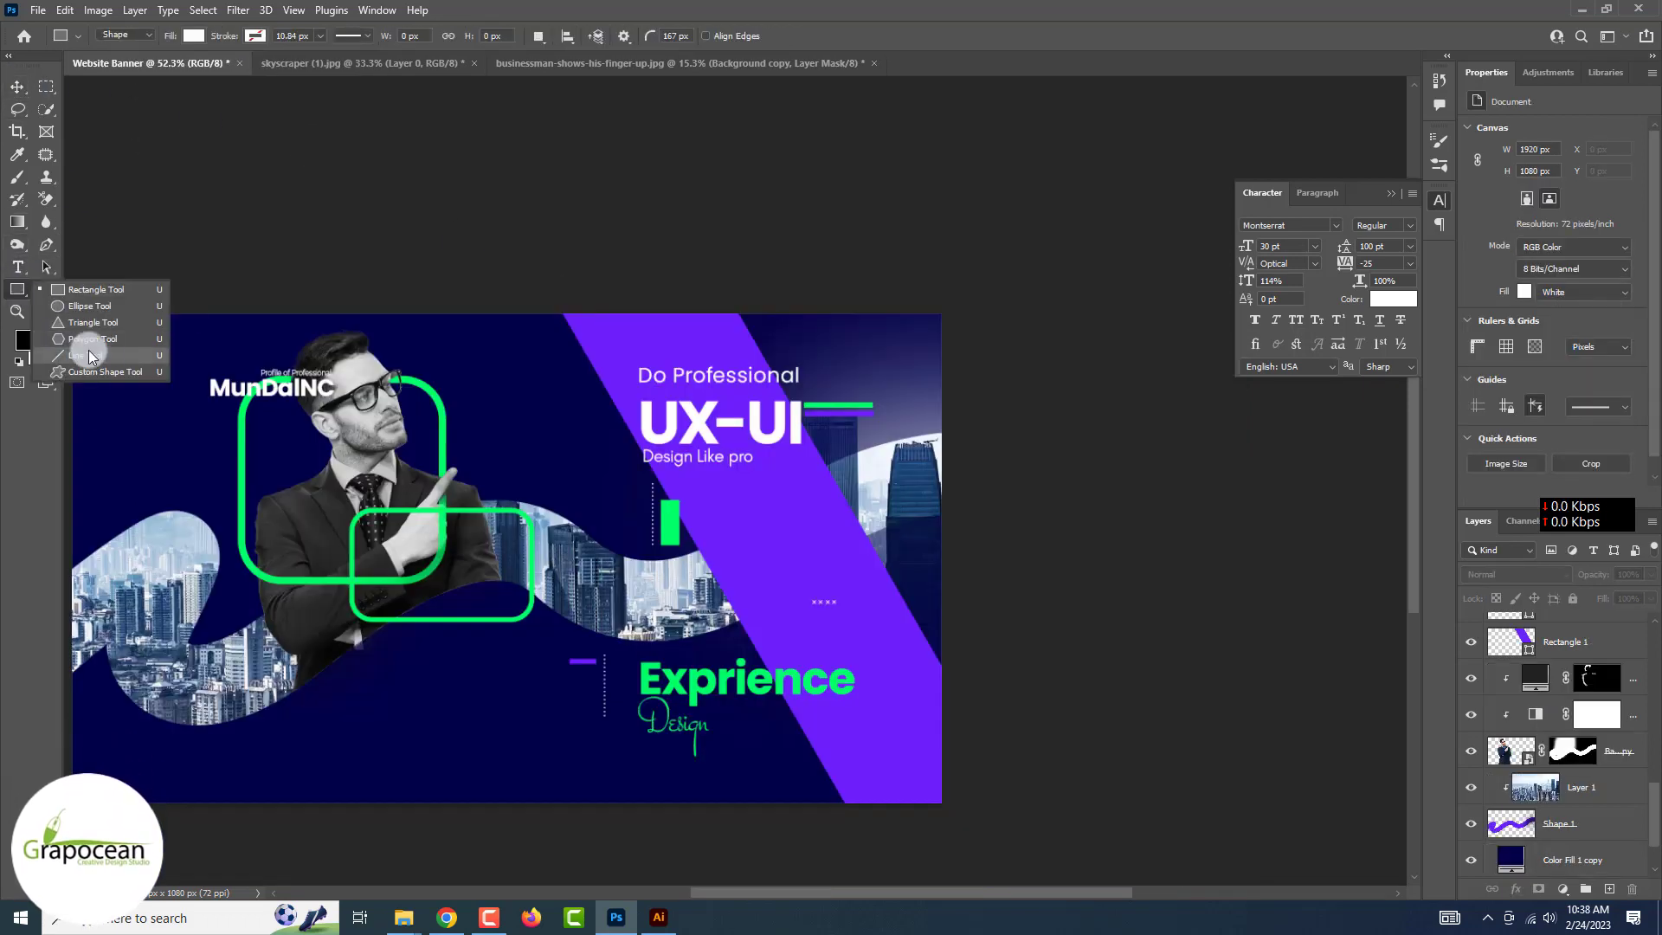
{"action": "scroll", "coordinate": [558, 427], "scroll_direction": "up", "scroll_amount": 1}
{"action": "left_click_drag", "start_coordinate": [557, 428], "coordinate": [639, 514]}
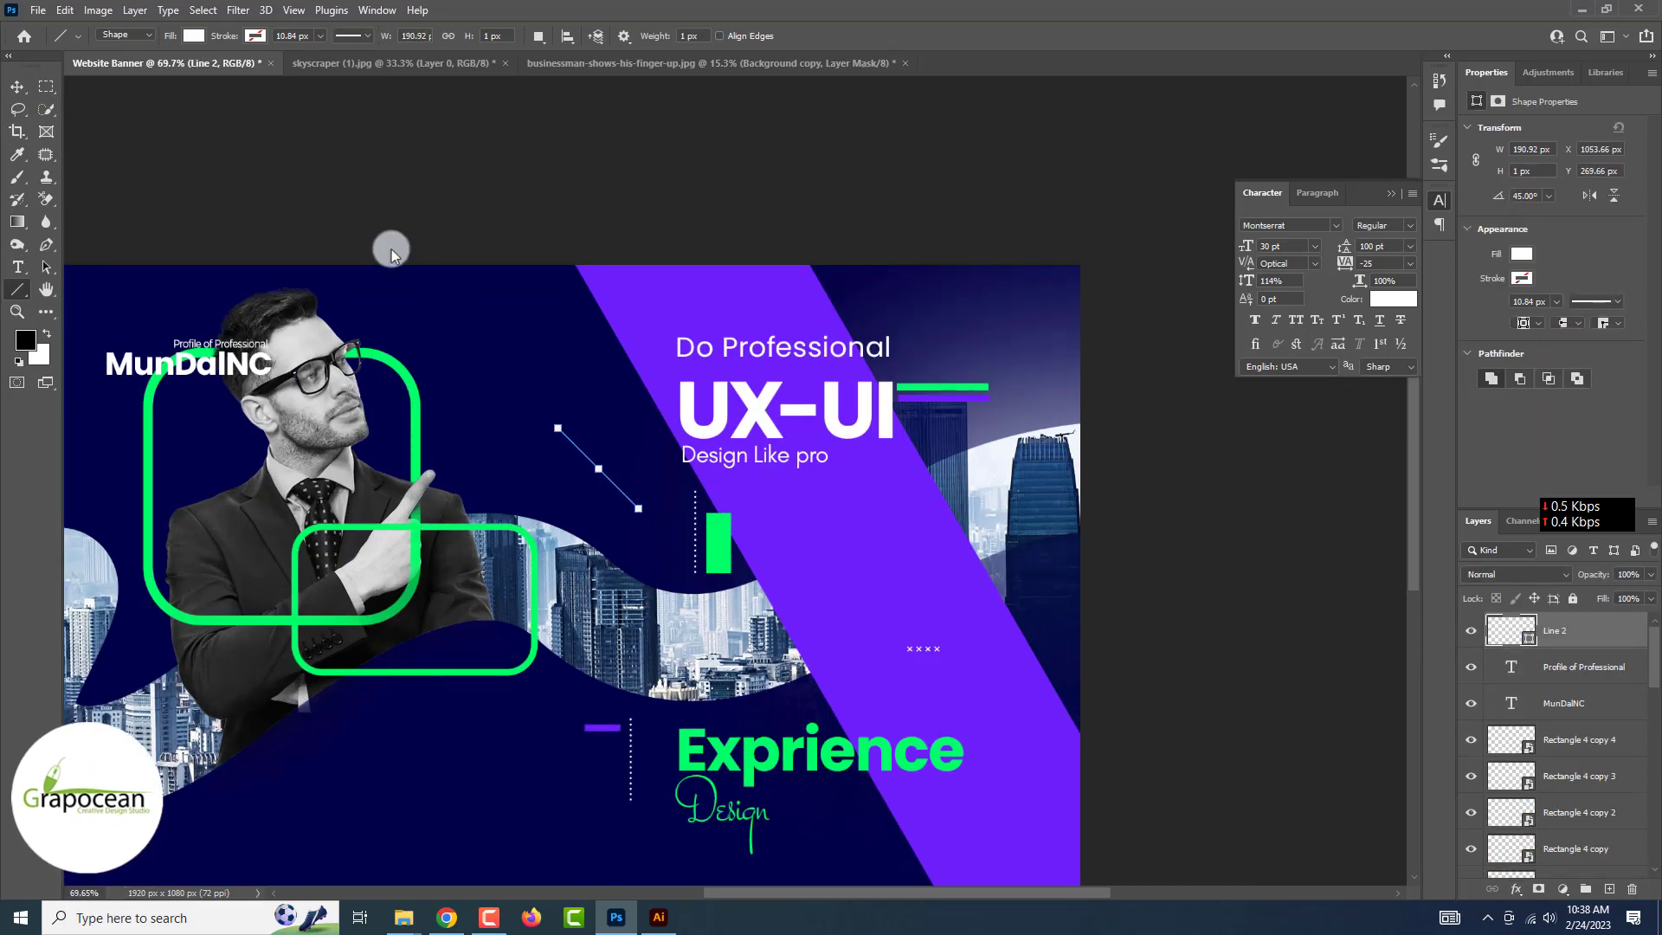
Cross the diagonal line with a rotated copy into an X, then shrink it under half size.
{"action": "left_click", "coordinate": [185, 37]}
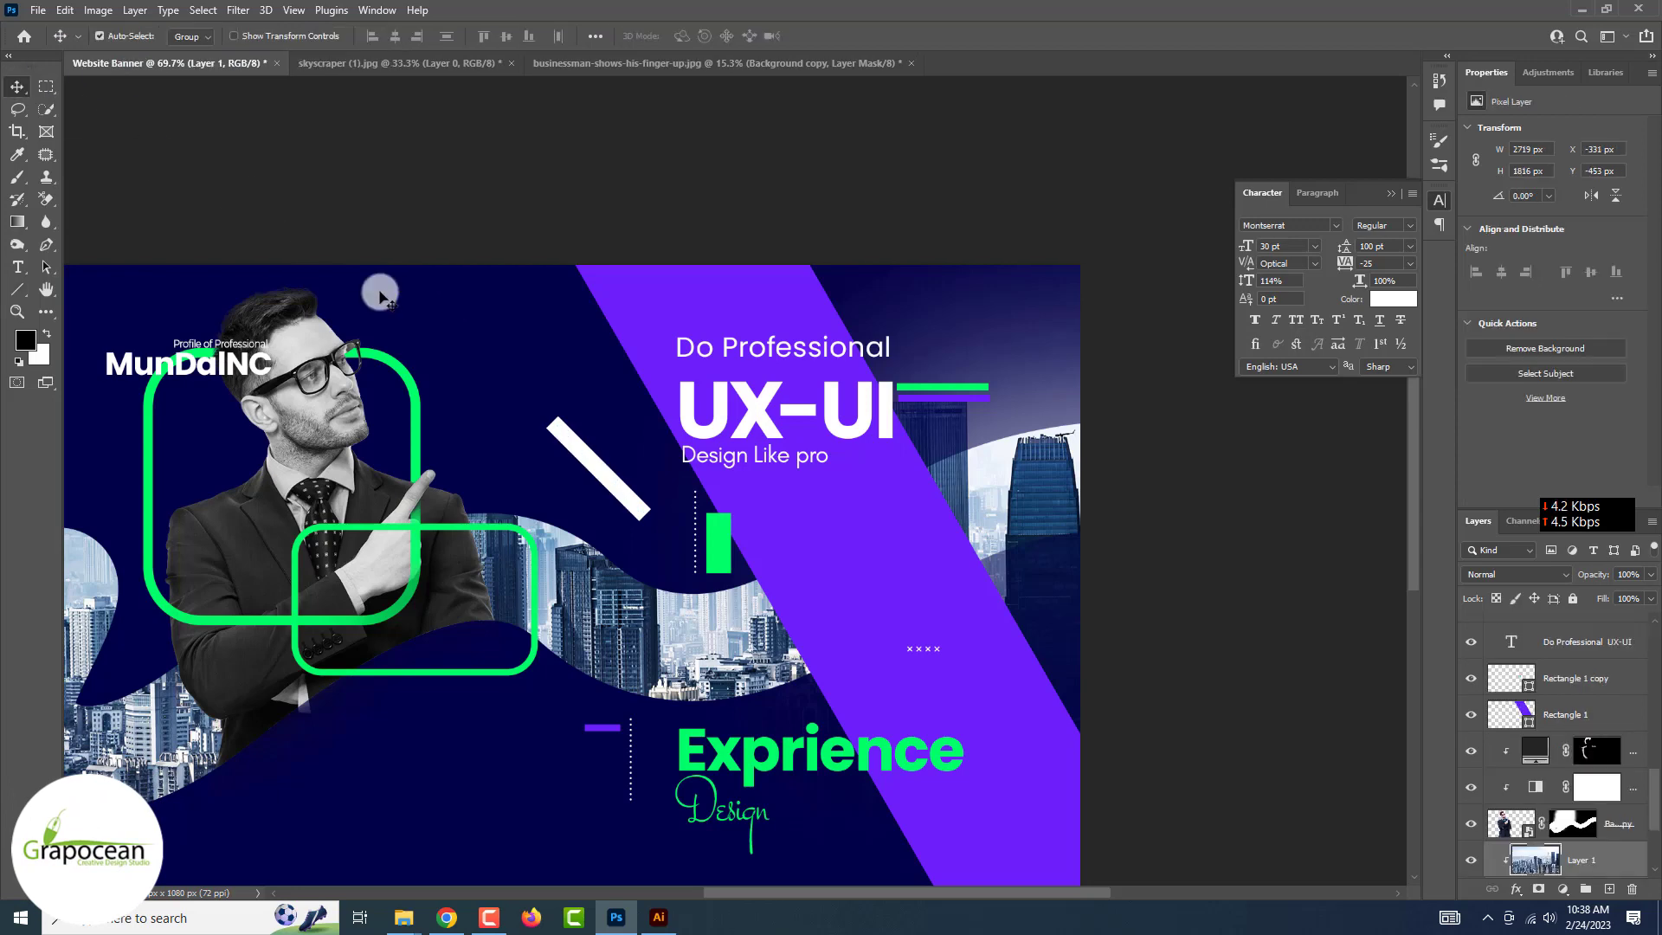
{"action": "left_click_drag", "start_coordinate": [567, 482], "coordinate": [582, 434]}
{"action": "key", "text": "ctrl+t"}
{"action": "mouse_move", "coordinate": [639, 515]}
{"action": "left_mouse_down"}
{"action": "mouse_move", "coordinate": [488, 492]}
{"action": "mouse_move", "coordinate": [575, 473]}
{"action": "left_mouse_up"}
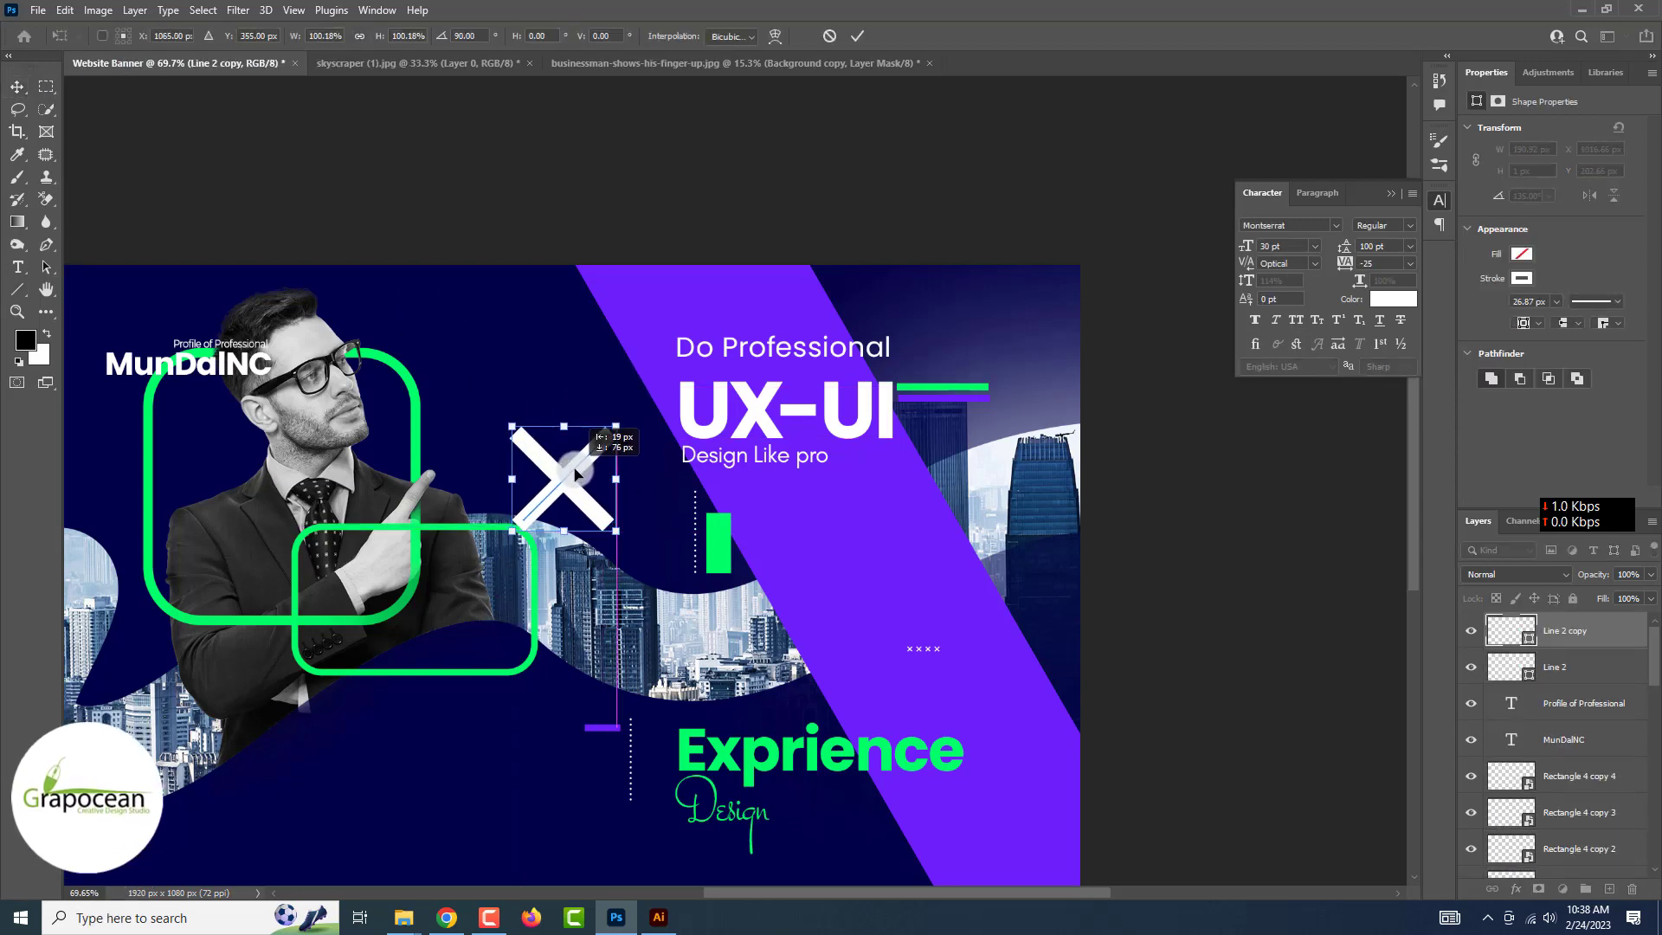
{"action": "left_click", "coordinate": [1575, 667], "text": "shift"}
{"action": "key", "text": "ctrl+t"}
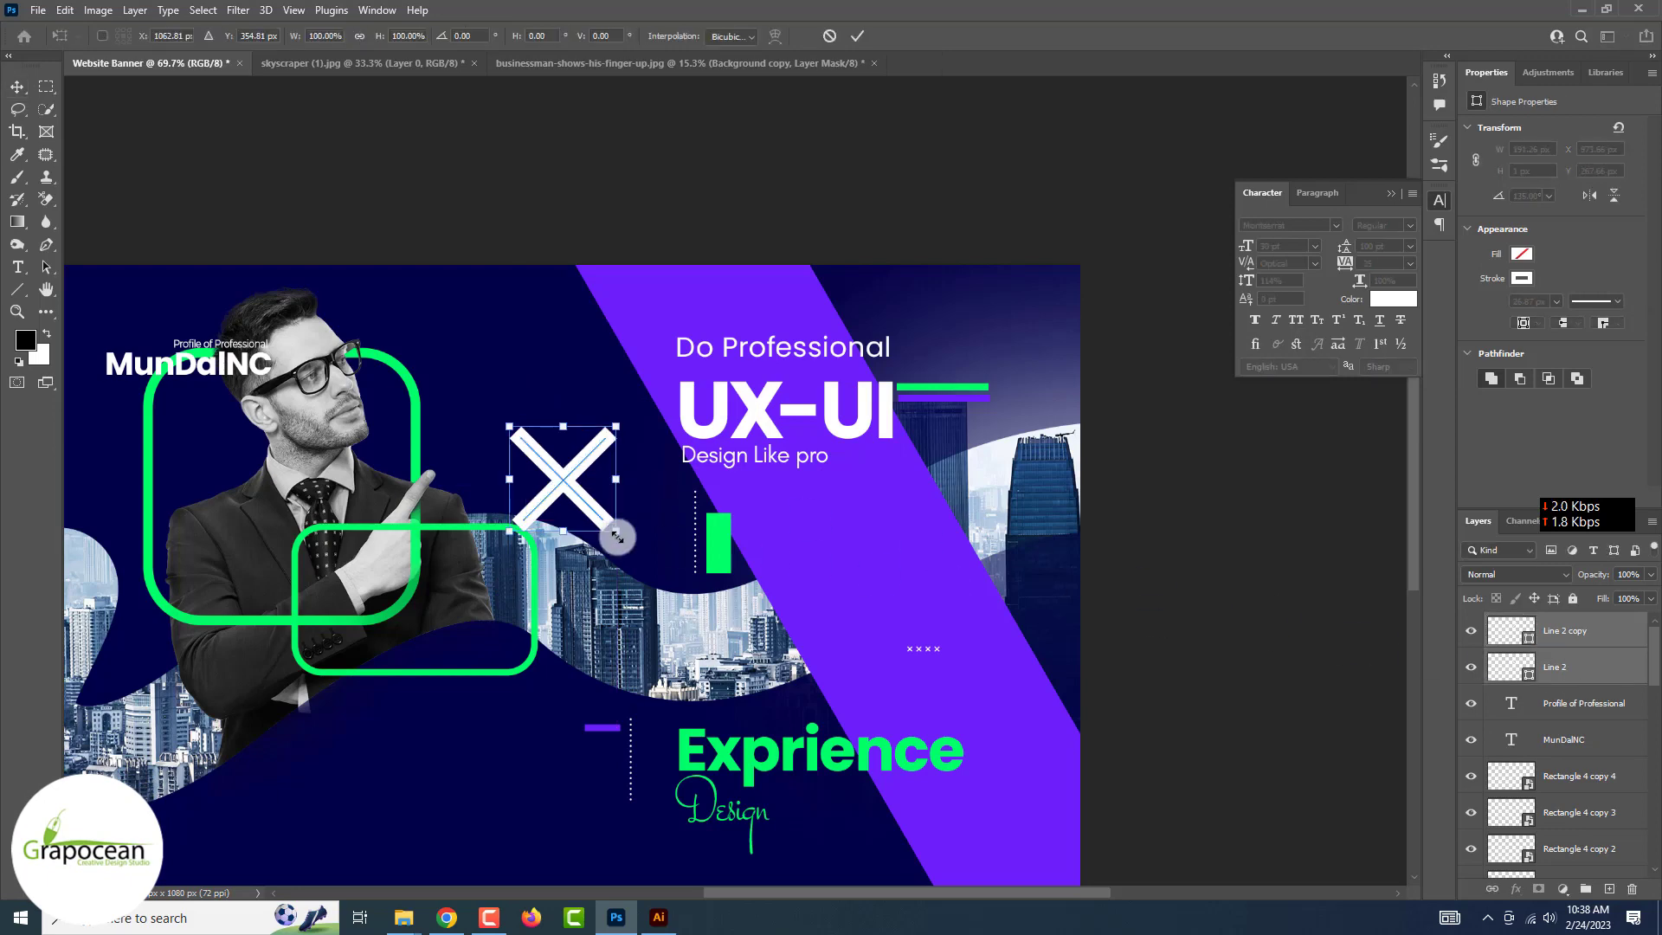
{"action": "left_click_drag", "start_coordinate": [616, 529], "coordinate": [563, 476]}
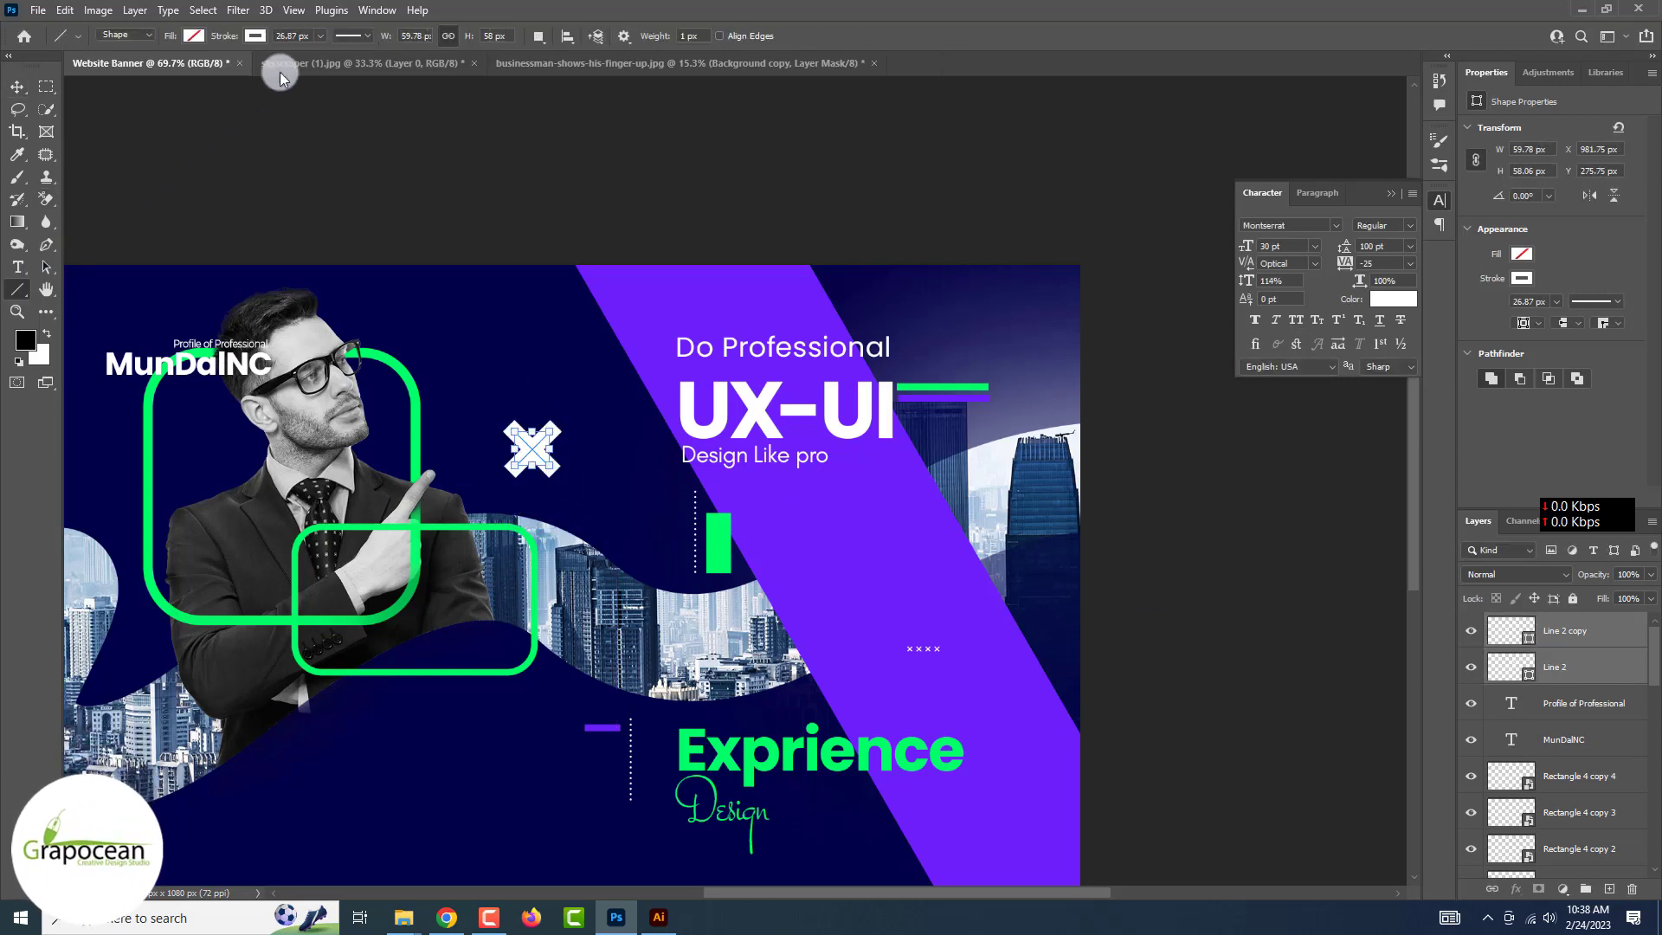
Select all the × mark layers and convert them into a single smart object.
{"action": "key", "text": "v"}
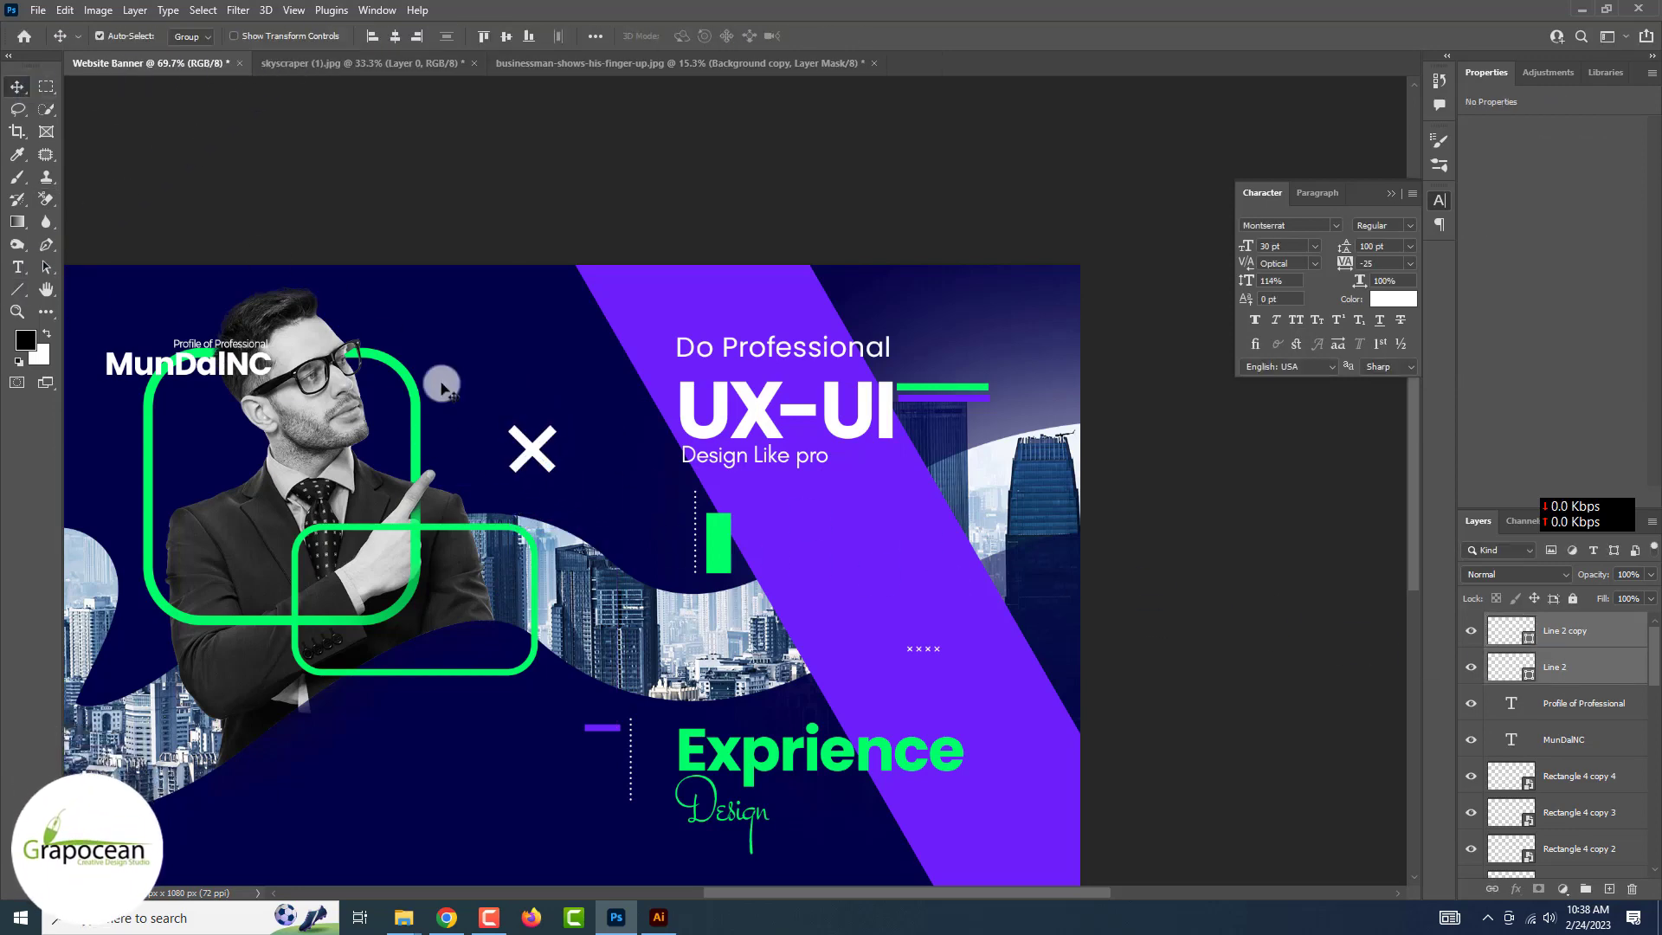
{"action": "scroll", "coordinate": [952, 588], "scroll_direction": "down", "scroll_amount": 3}
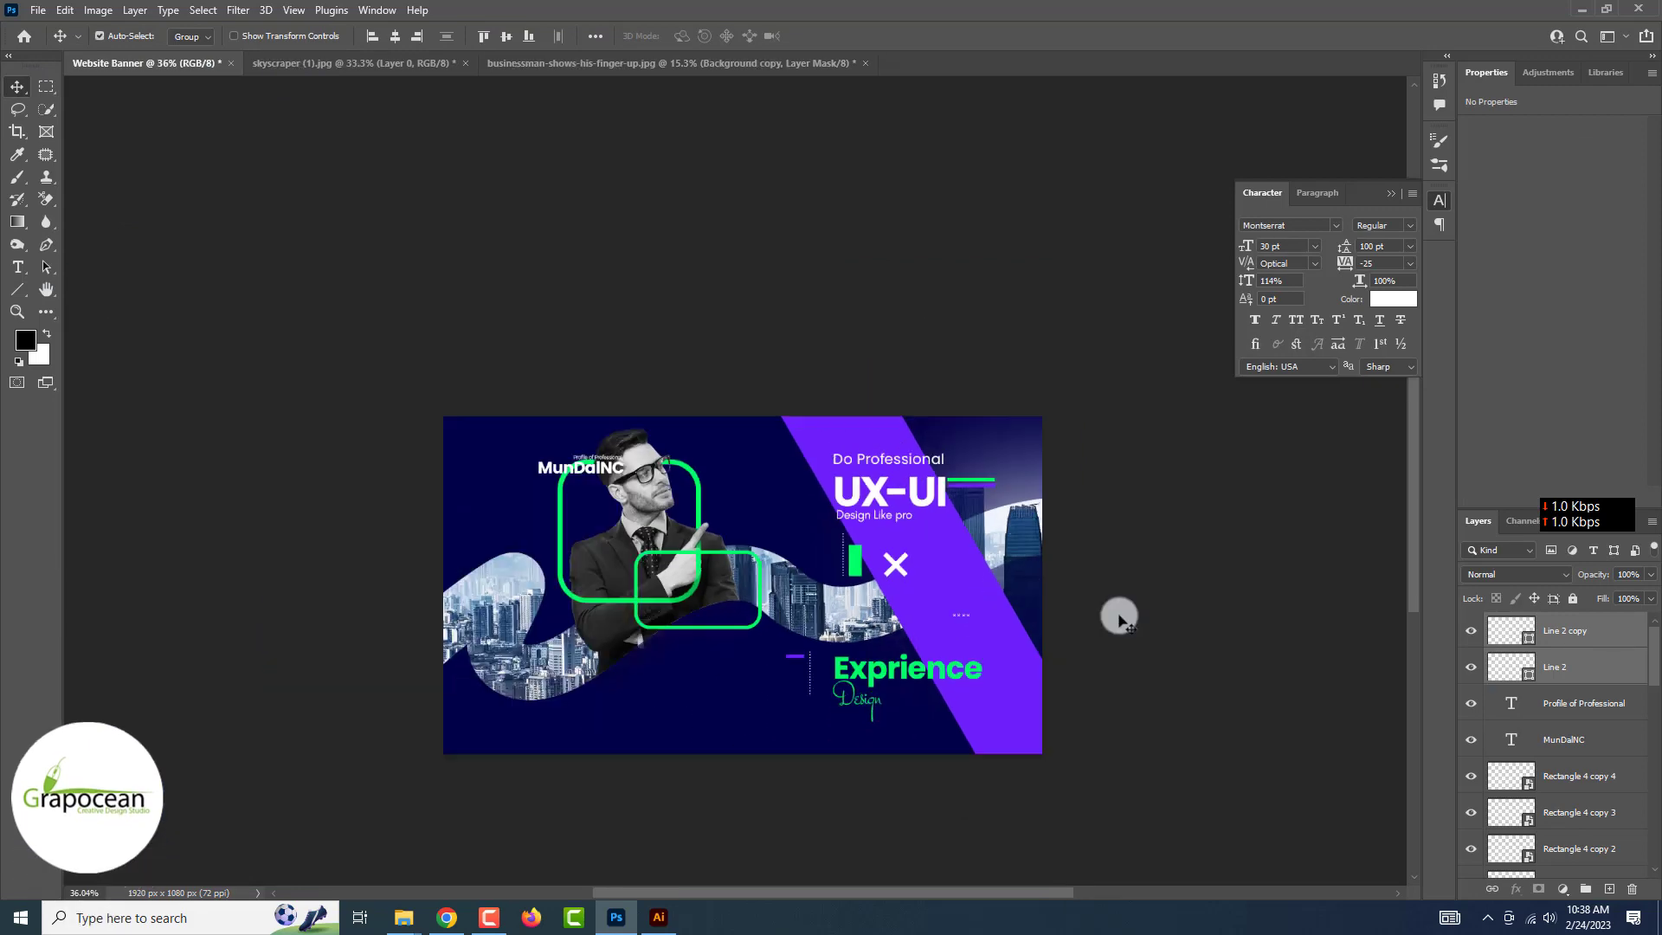
{"action": "scroll", "coordinate": [1120, 616], "scroll_direction": "down", "scroll_amount": 2}
{"action": "scroll", "coordinate": [863, 519], "scroll_direction": "up", "scroll_amount": 4}
{"action": "scroll", "coordinate": [876, 554], "scroll_direction": "up", "scroll_amount": 1}
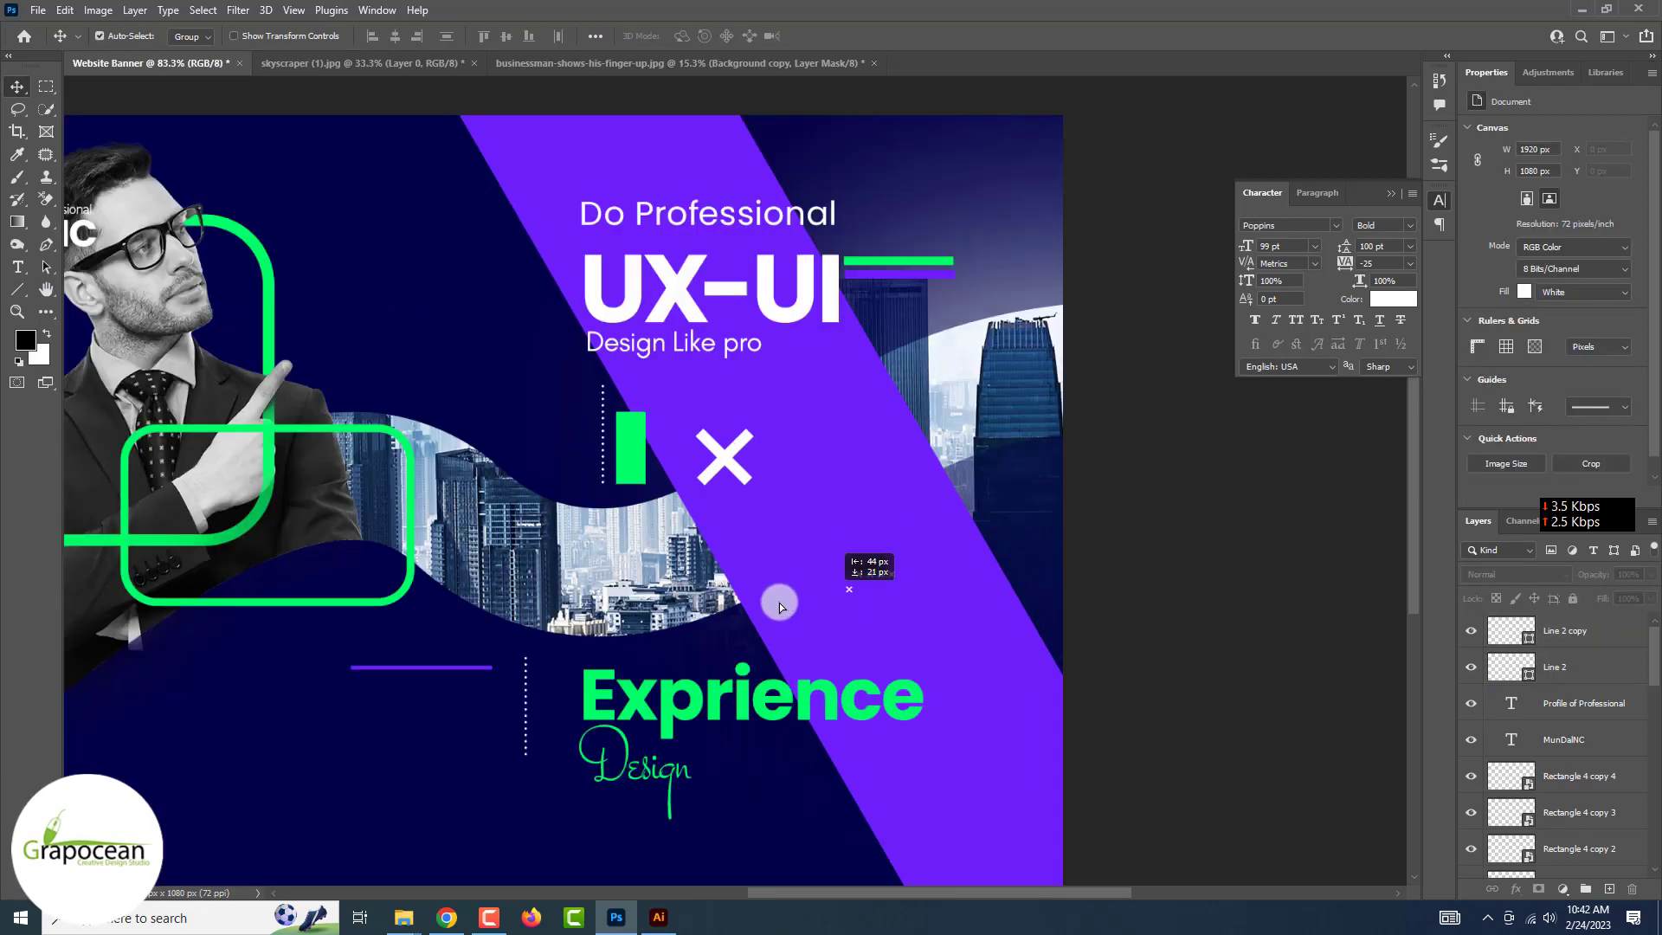
{"action": "left_click_drag", "start_coordinate": [448, 666], "coordinate": [448, 667]}
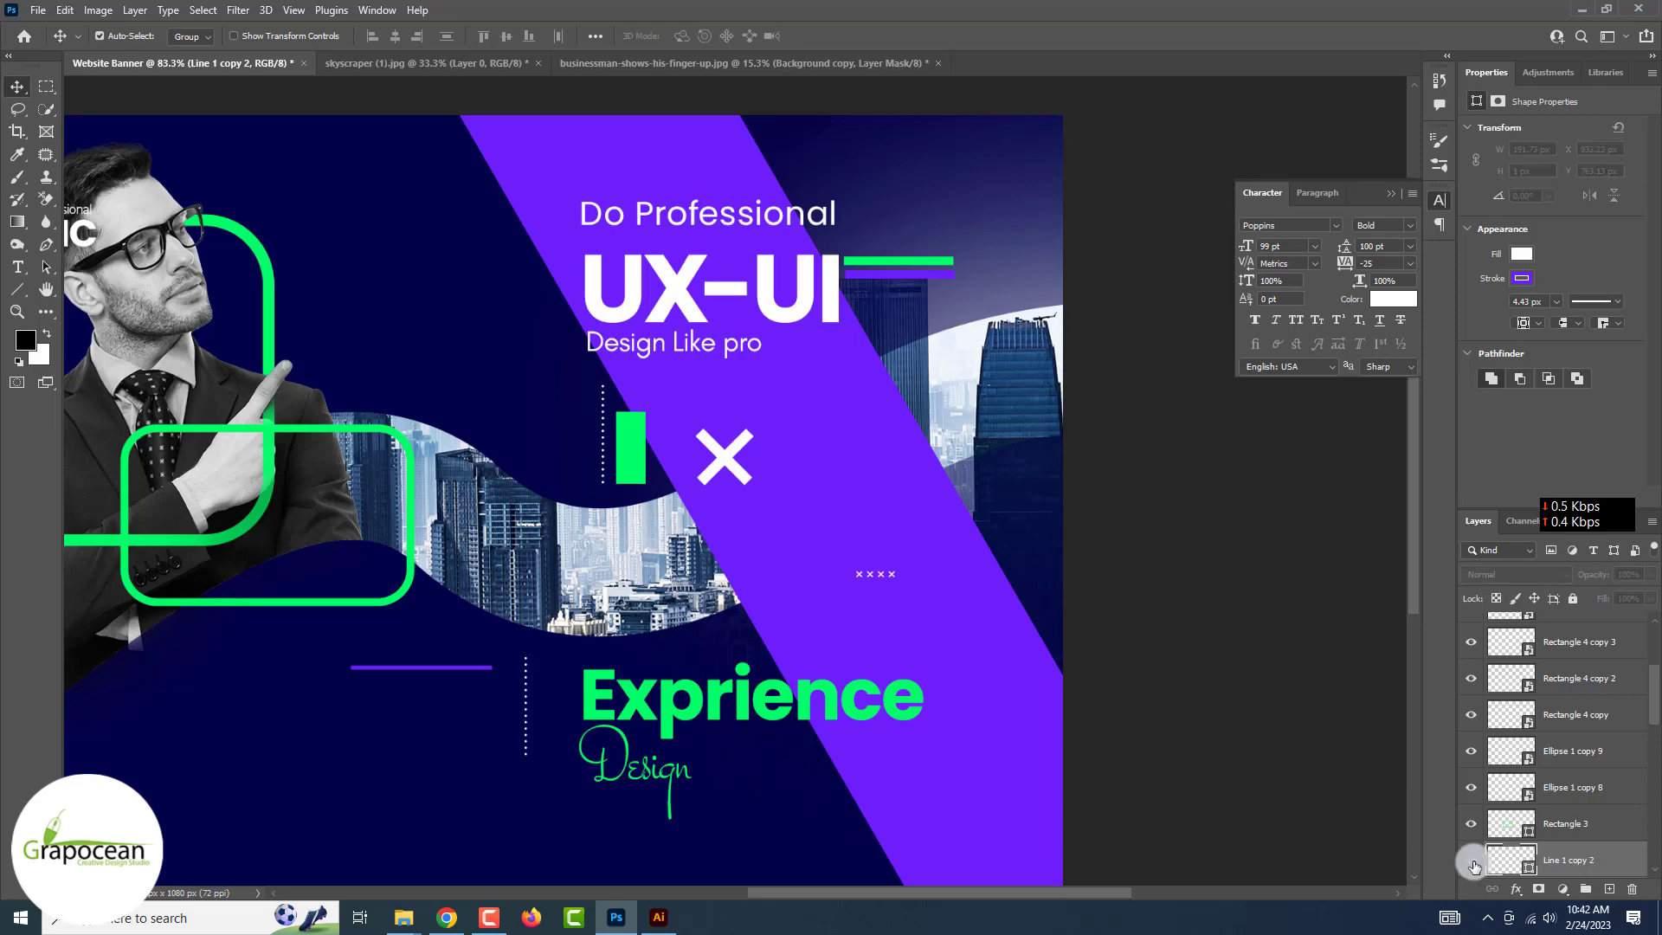
{"action": "scroll", "coordinate": [870, 573], "scroll_direction": "up", "scroll_amount": 4}
{"action": "left_click", "coordinate": [905, 594]}
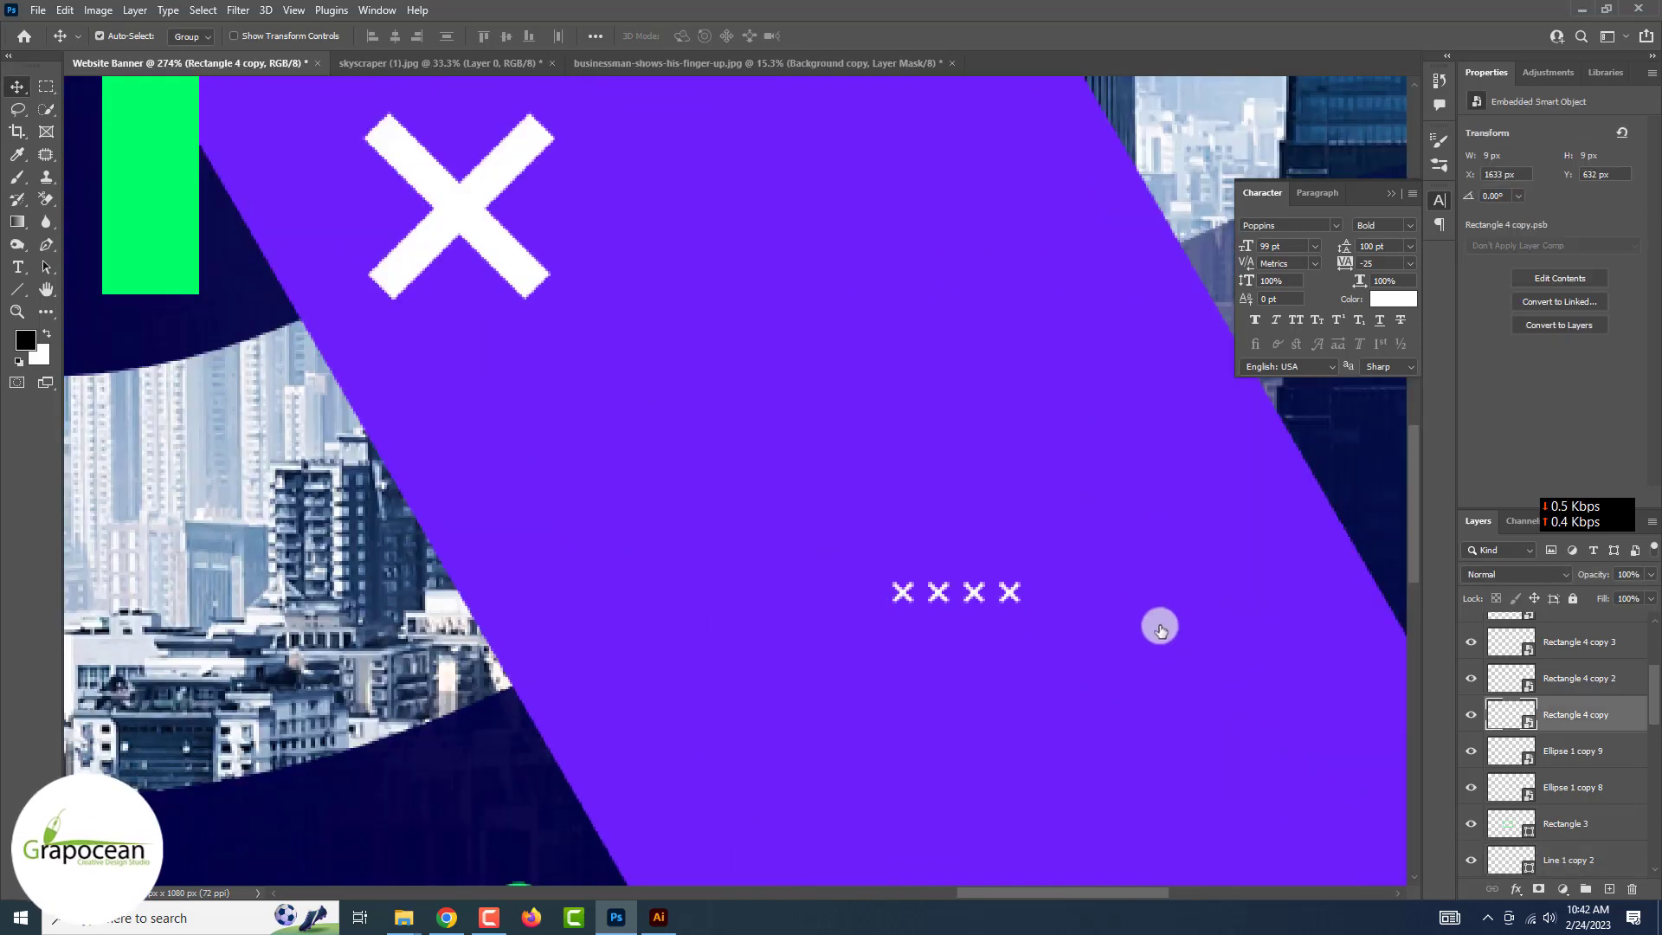
{"action": "scroll", "coordinate": [1558, 736], "scroll_direction": "up", "scroll_amount": 1}
{"action": "left_click", "coordinate": [1576, 678], "text": "shift"}
{"action": "right_click", "coordinate": [1576, 612]}
{"action": "left_click", "coordinate": [1452, 317]}
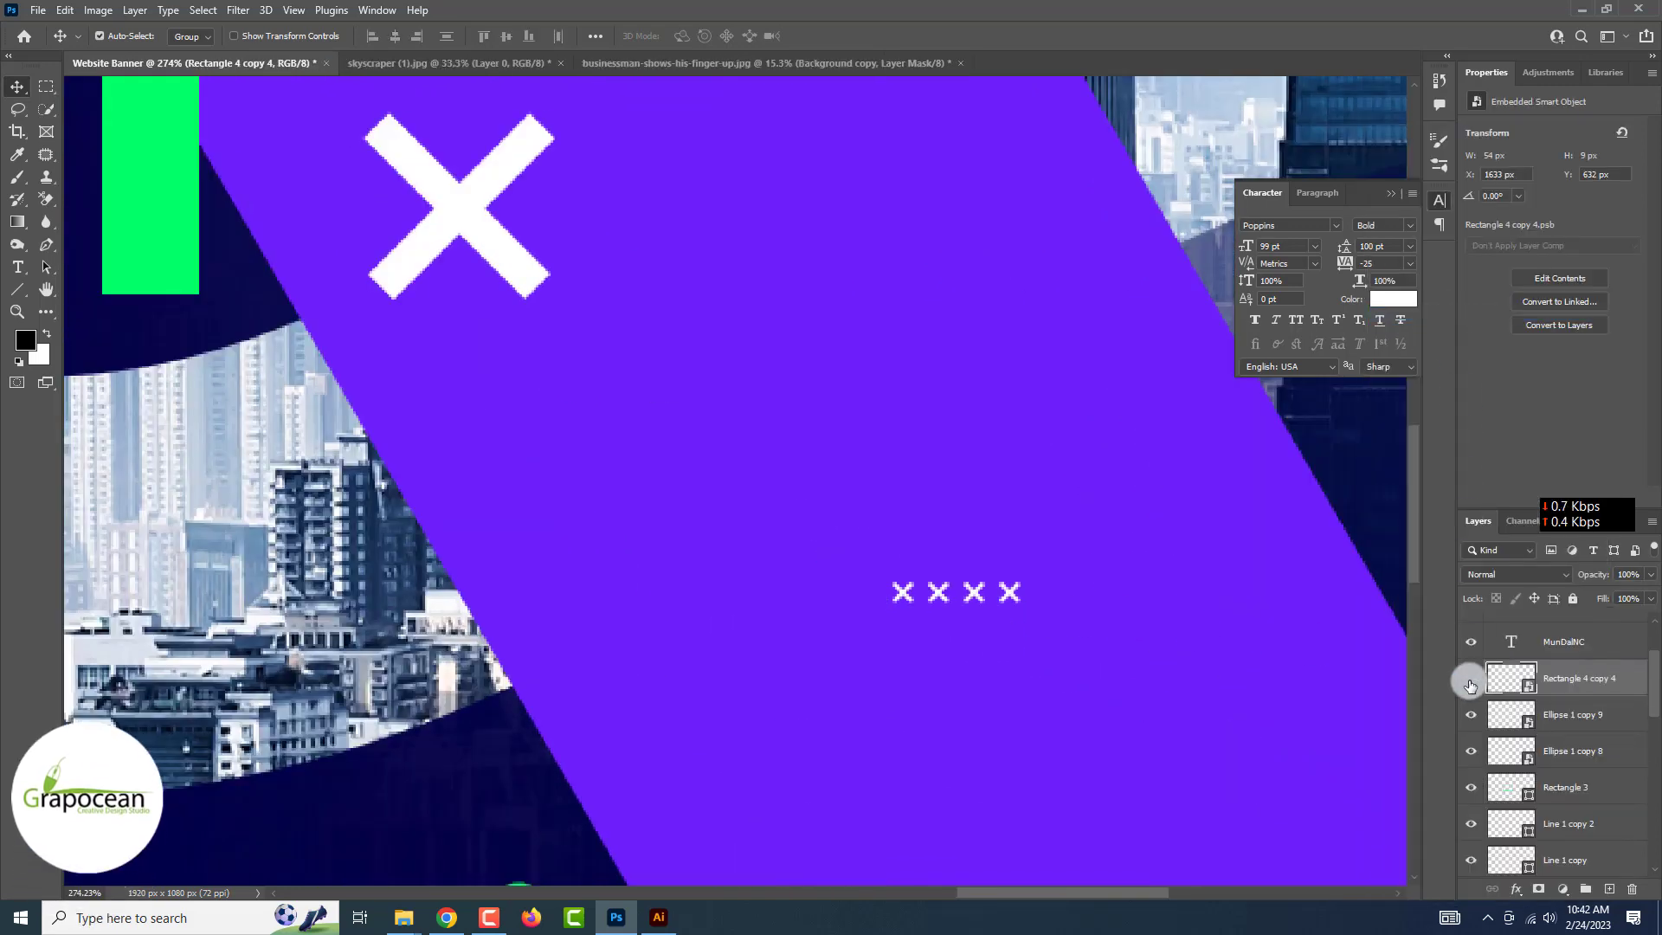
Alt-drag copies of the × row into extra rows above the short purple line.
{"action": "scroll", "coordinate": [929, 599], "scroll_direction": "down", "scroll_amount": 2}
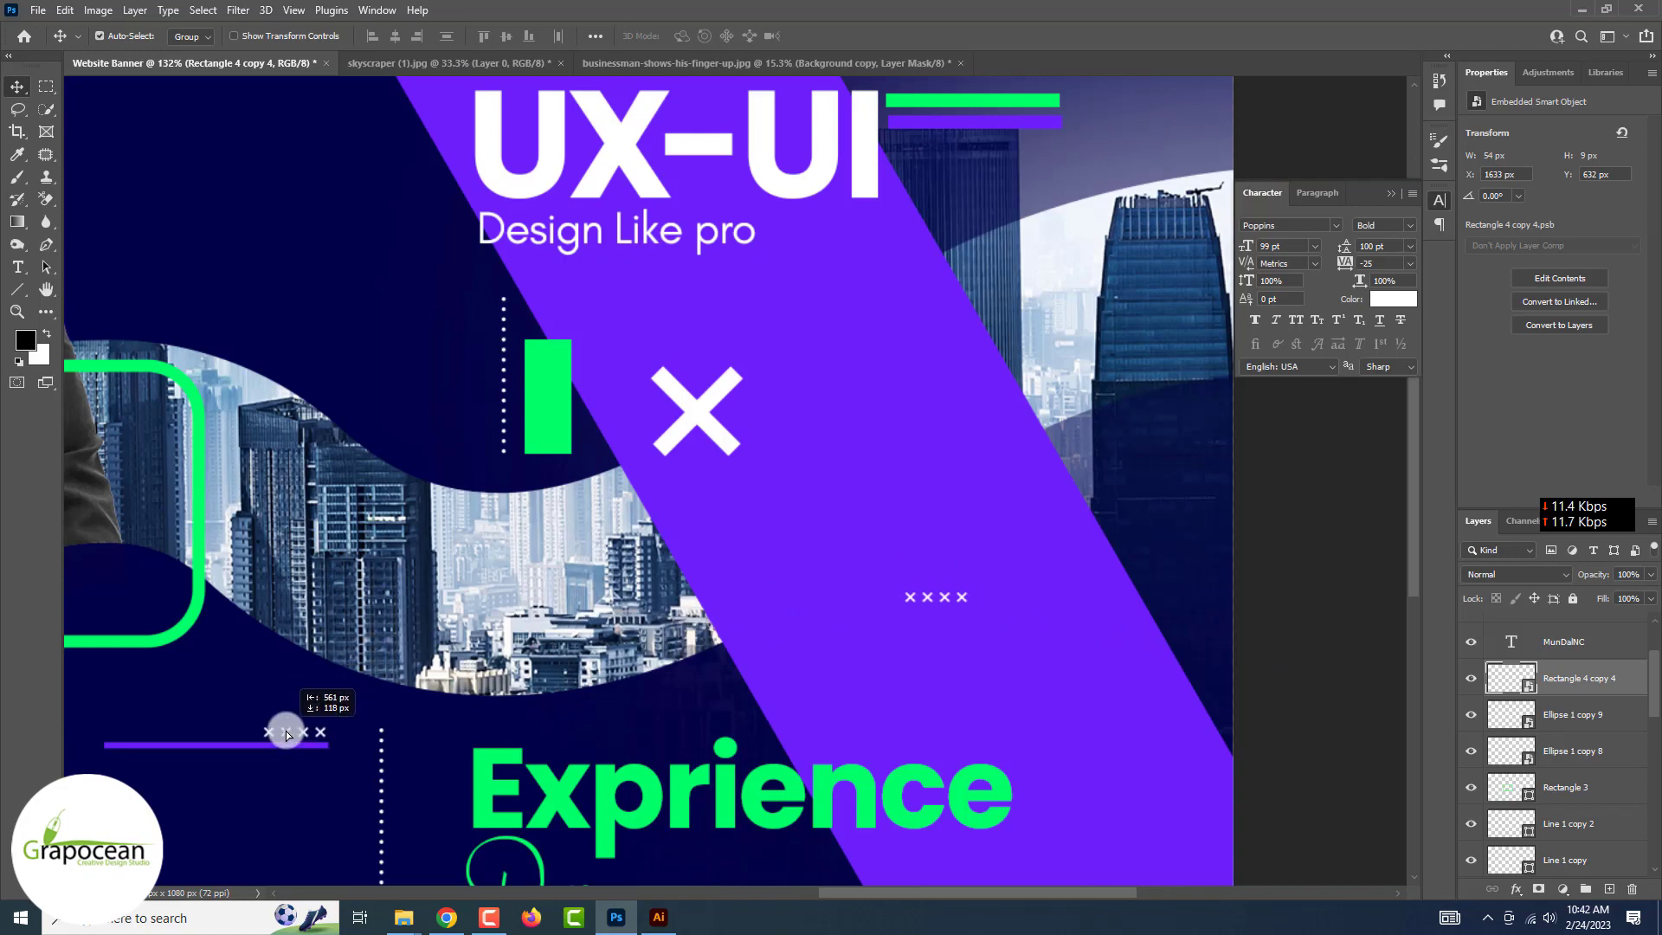
{"action": "left_click_drag", "start_coordinate": [289, 734], "coordinate": [289, 734]}
{"action": "scroll", "coordinate": [312, 696], "scroll_direction": "down", "scroll_amount": 2}
{"action": "scroll", "coordinate": [336, 662], "scroll_direction": "up", "scroll_amount": 3}
{"action": "left_click_drag", "start_coordinate": [336, 624], "coordinate": [336, 587]}
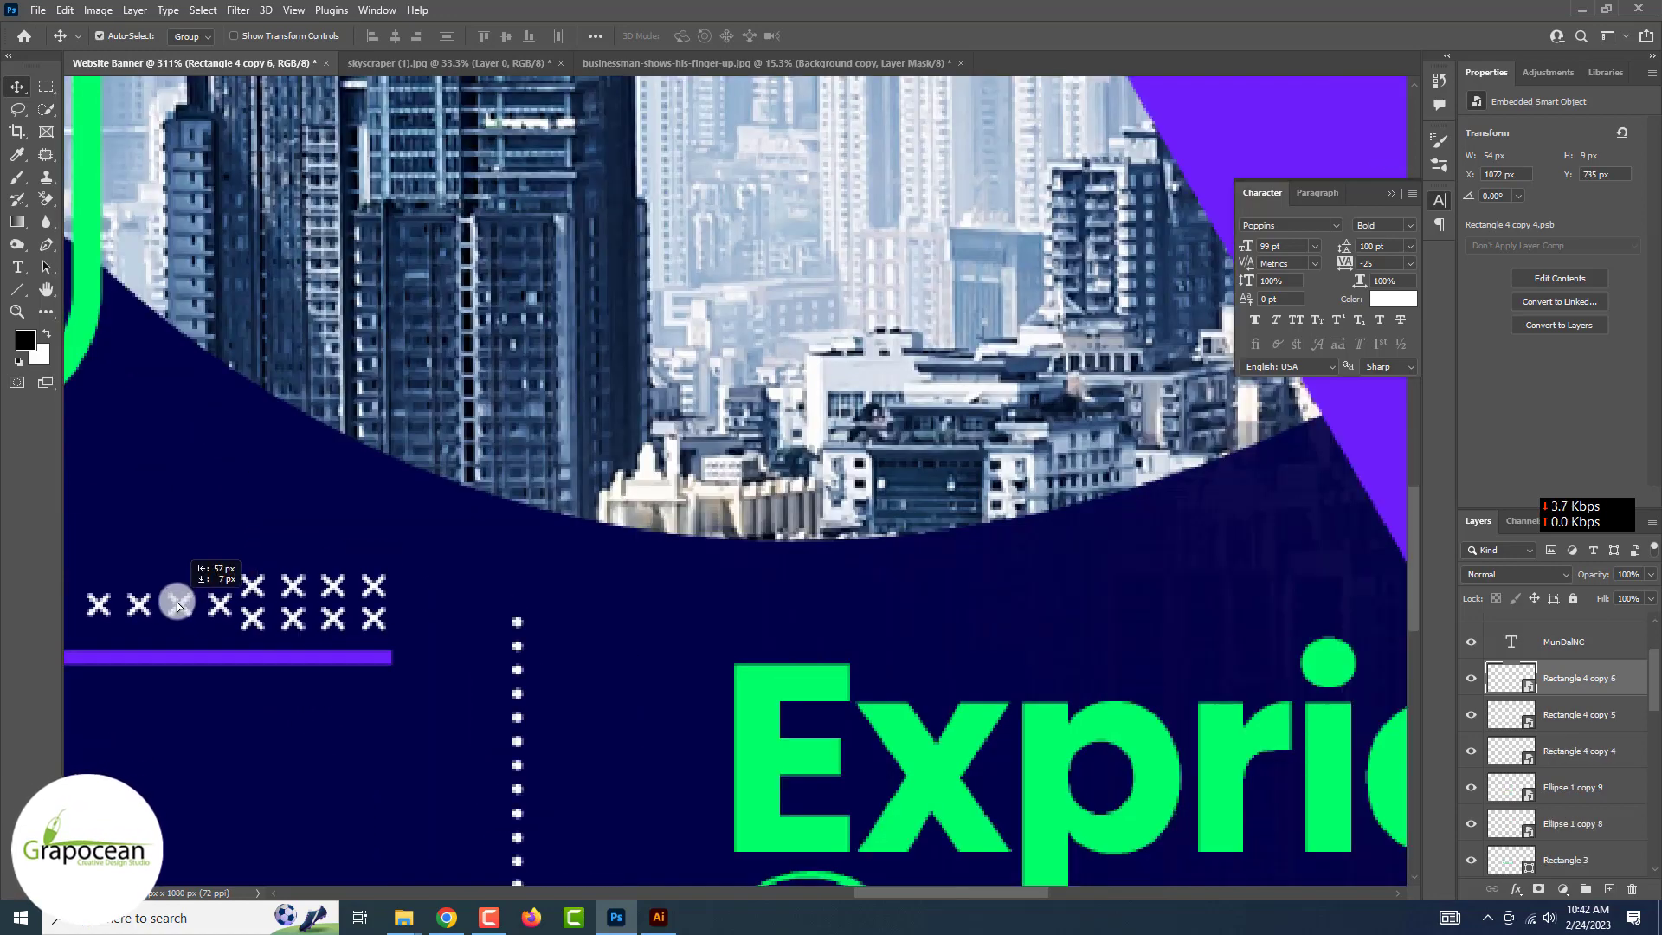
{"action": "left_click_drag", "start_coordinate": [177, 606], "coordinate": [177, 606]}
{"action": "scroll", "coordinate": [576, 616], "scroll_direction": "down", "scroll_amount": 5}
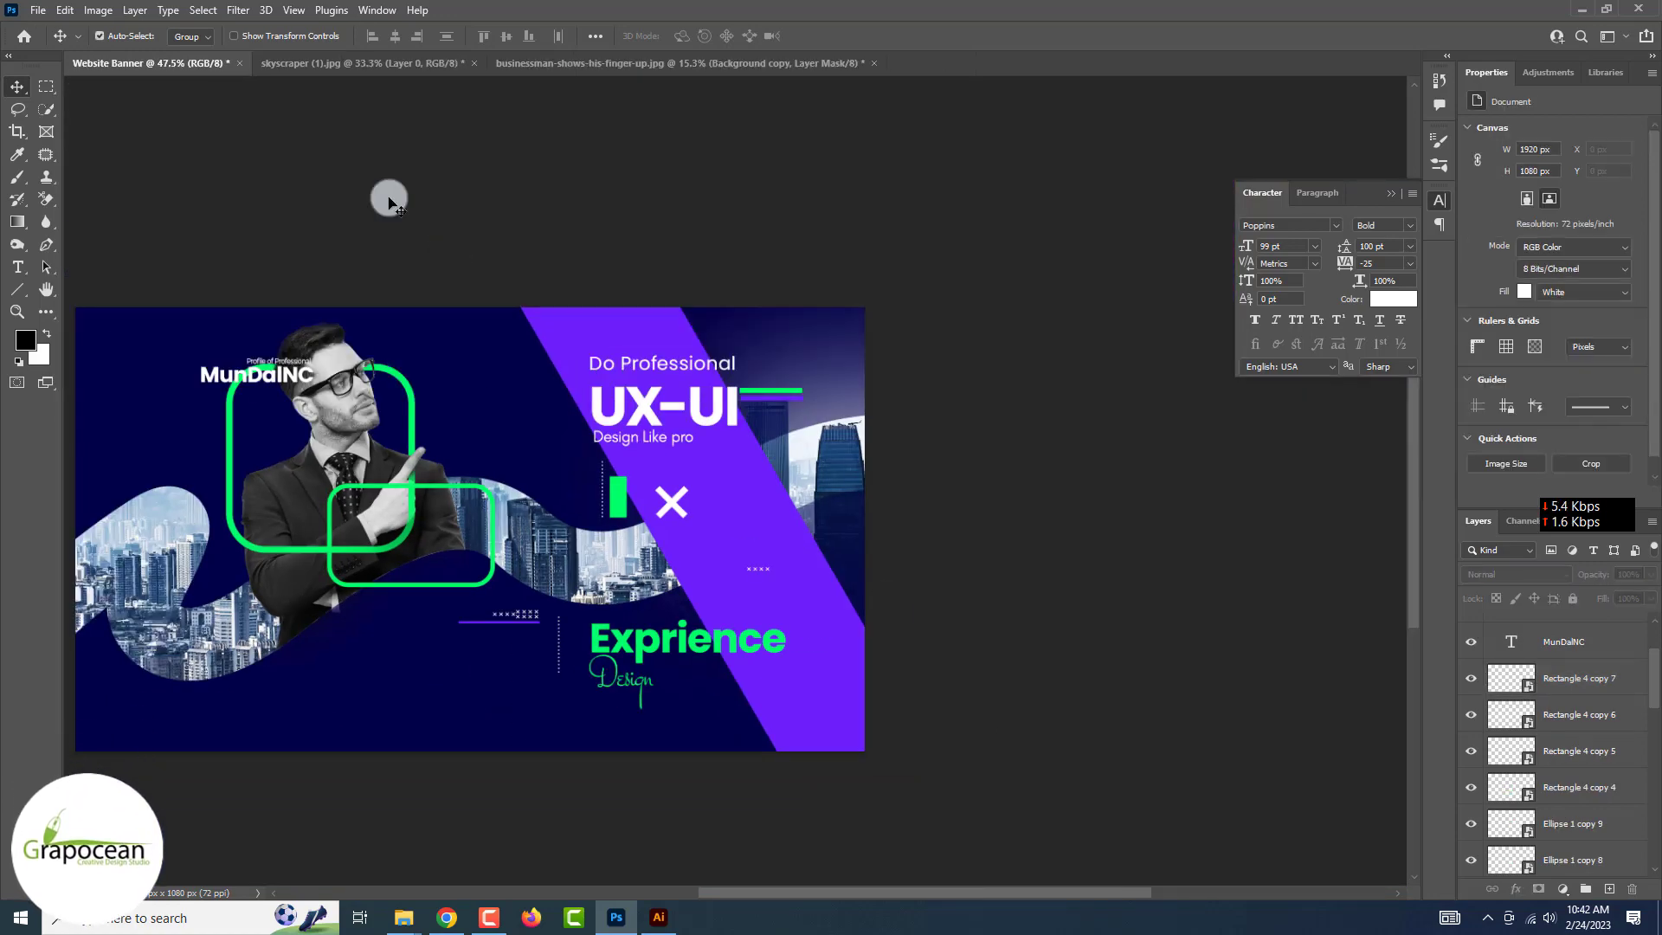
Change the font size of the Do Professional UX-UI heading in the Character panel.
{"action": "scroll", "coordinate": [710, 402], "scroll_direction": "up", "scroll_amount": 3}
{"action": "double_click", "coordinate": [632, 407]}
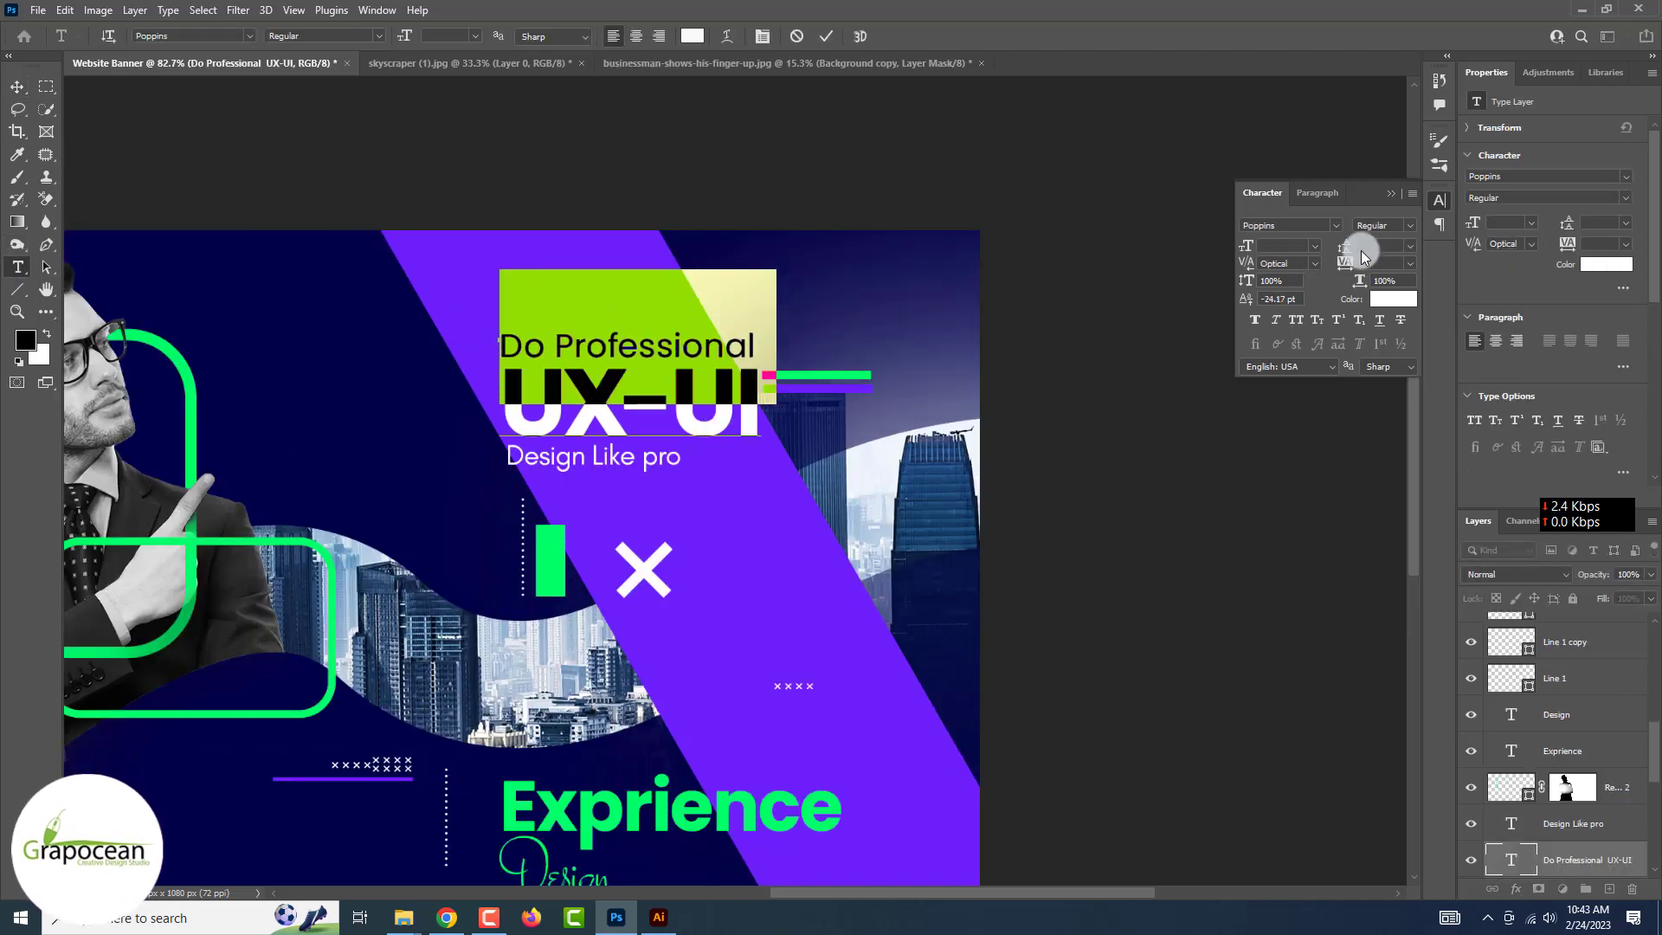
{"action": "left_click", "coordinate": [1314, 246]}
{"action": "left_click", "coordinate": [1290, 324]}
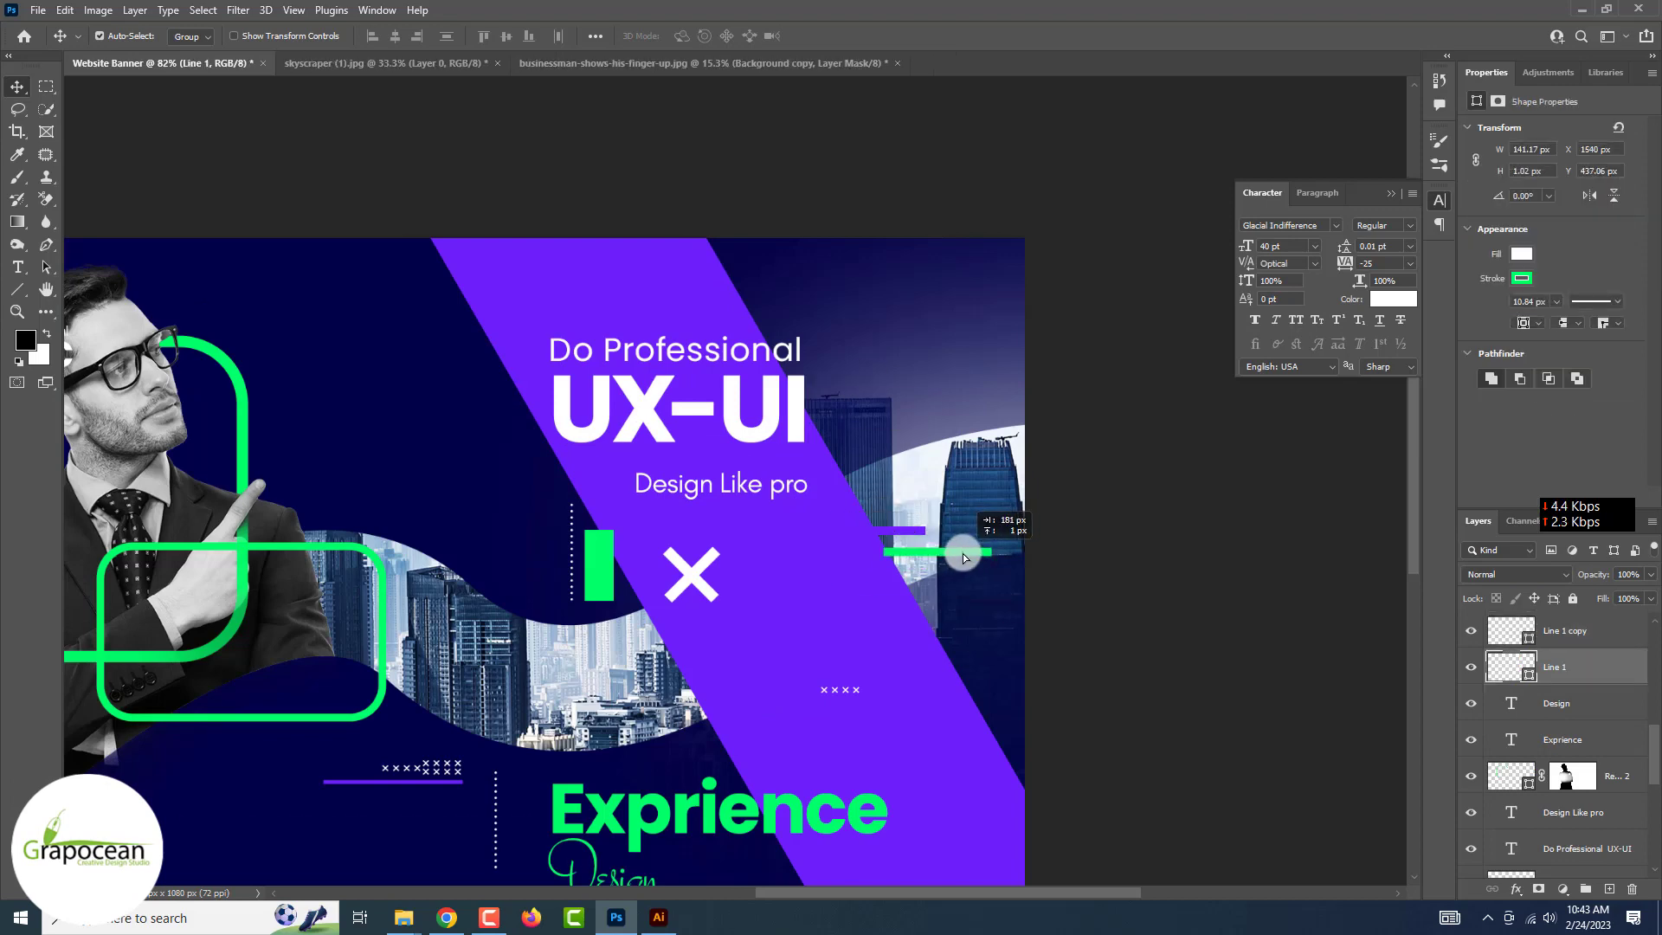
Move the green accent line and commit the white X mark's rotation.
{"action": "left_click_drag", "start_coordinate": [900, 530], "coordinate": [770, 322]}
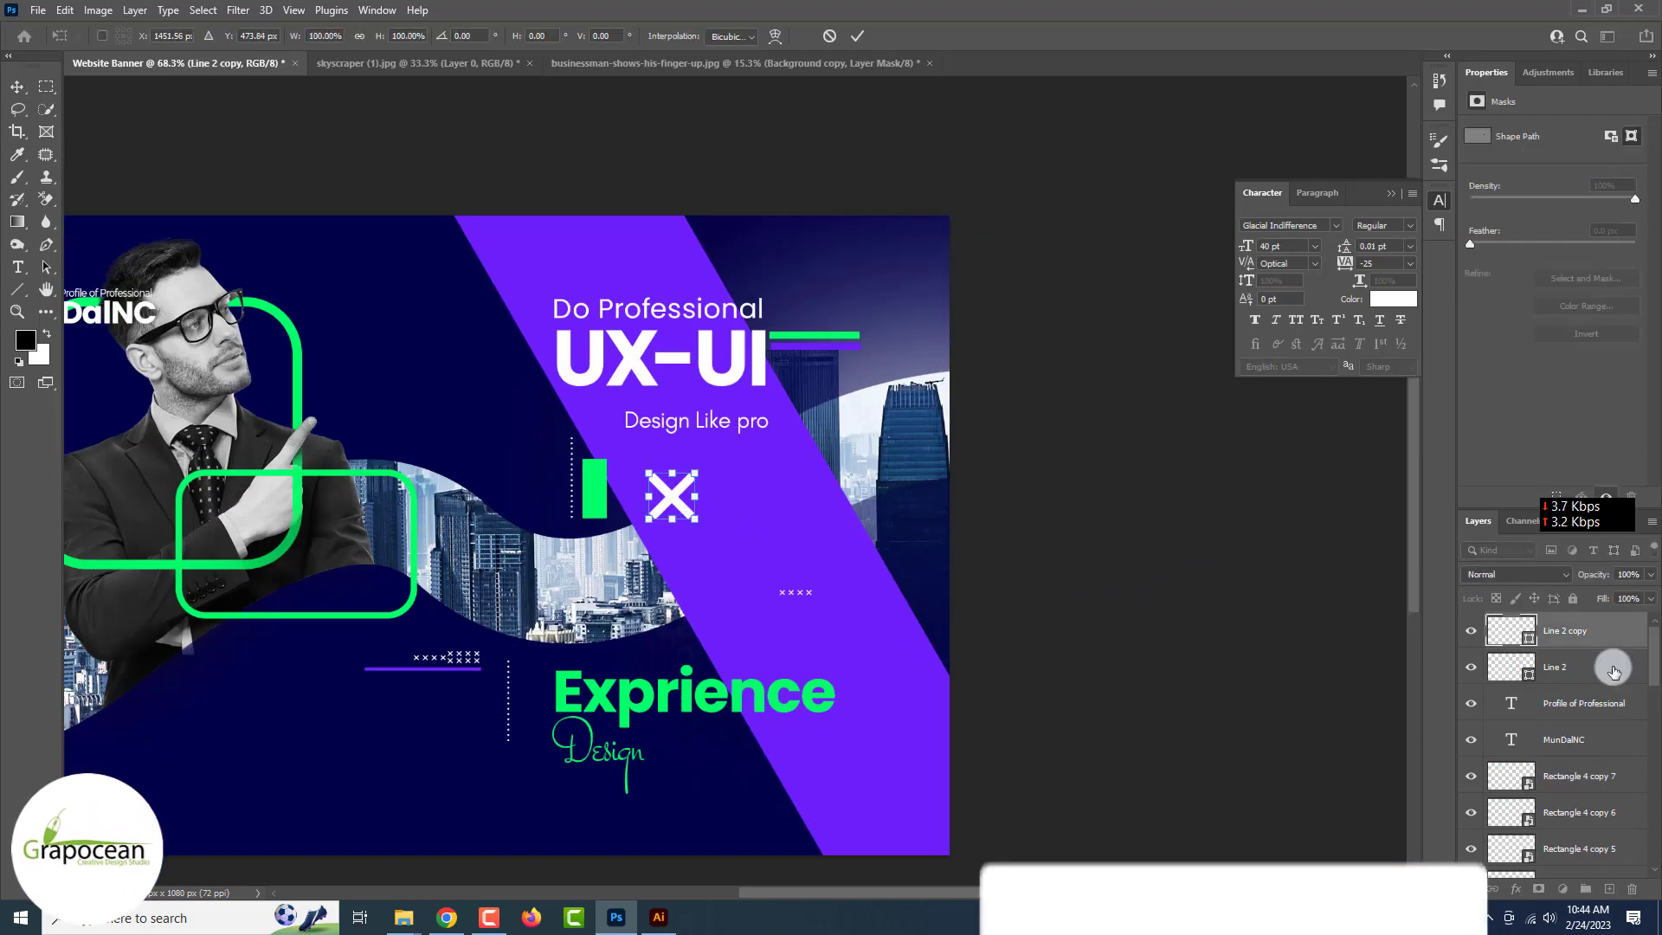
{"action": "key", "text": "Return"}
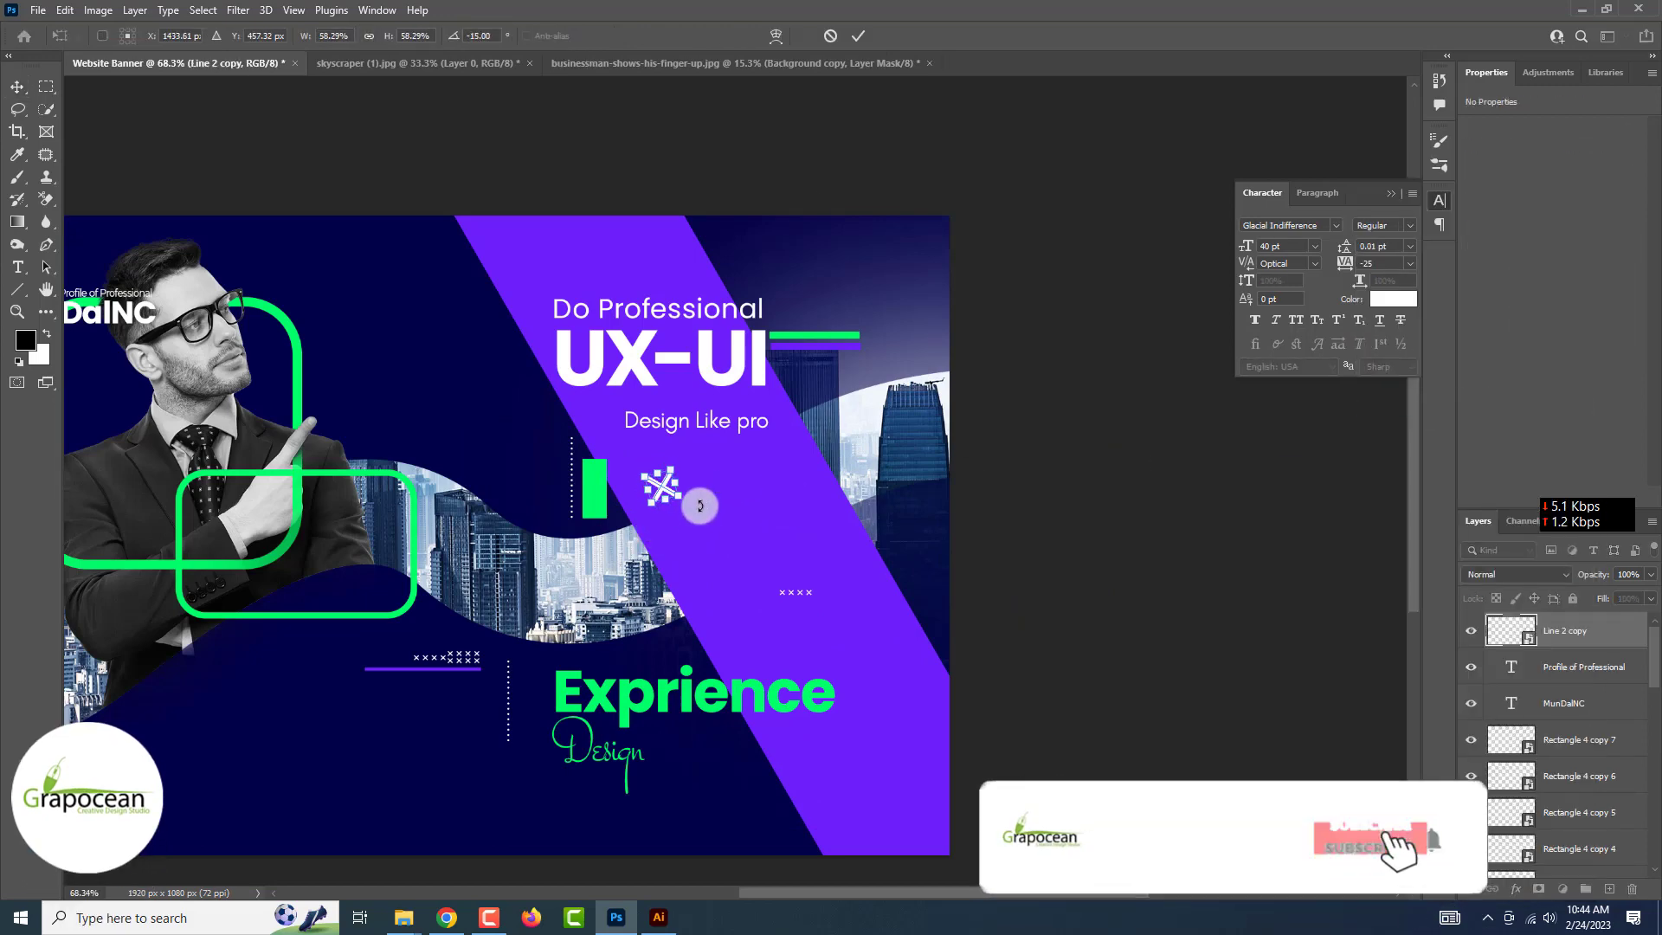
{"action": "left_click", "coordinate": [1015, 359]}
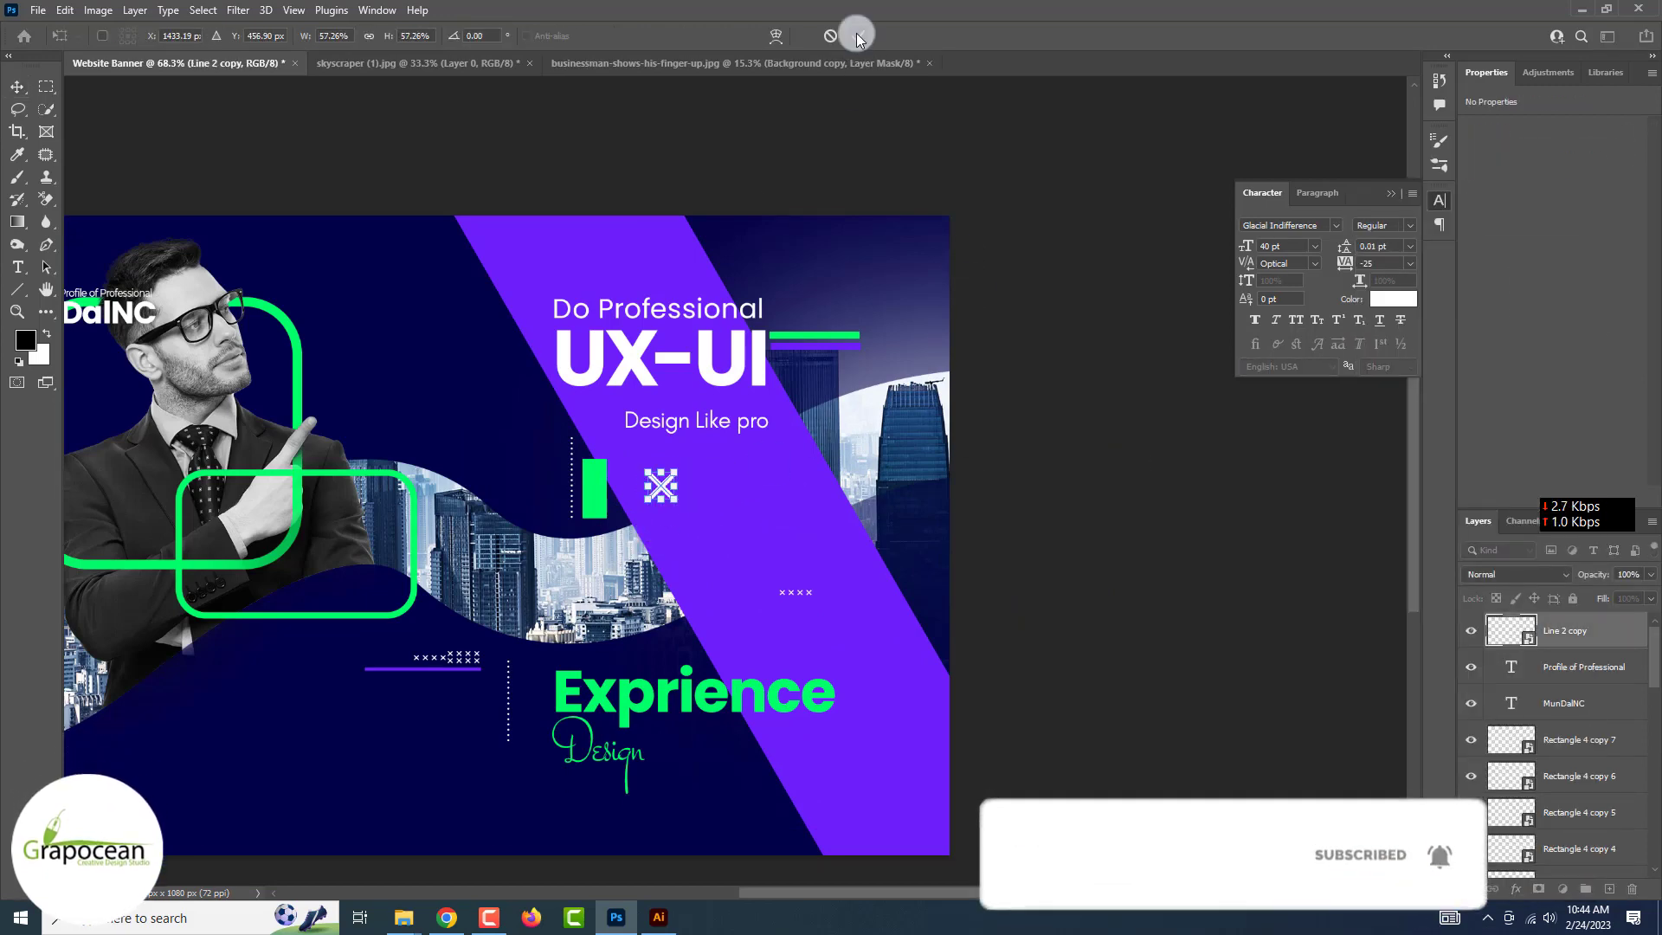
{"action": "scroll", "coordinate": [727, 483], "scroll_direction": "down", "scroll_amount": 5}
Move Exprience and Design beside the man, with the green bar above Exprience.
{"action": "scroll", "coordinate": [659, 598], "scroll_direction": "up", "scroll_amount": 2}
{"action": "left_click_drag", "start_coordinate": [659, 597], "coordinate": [511, 409]}
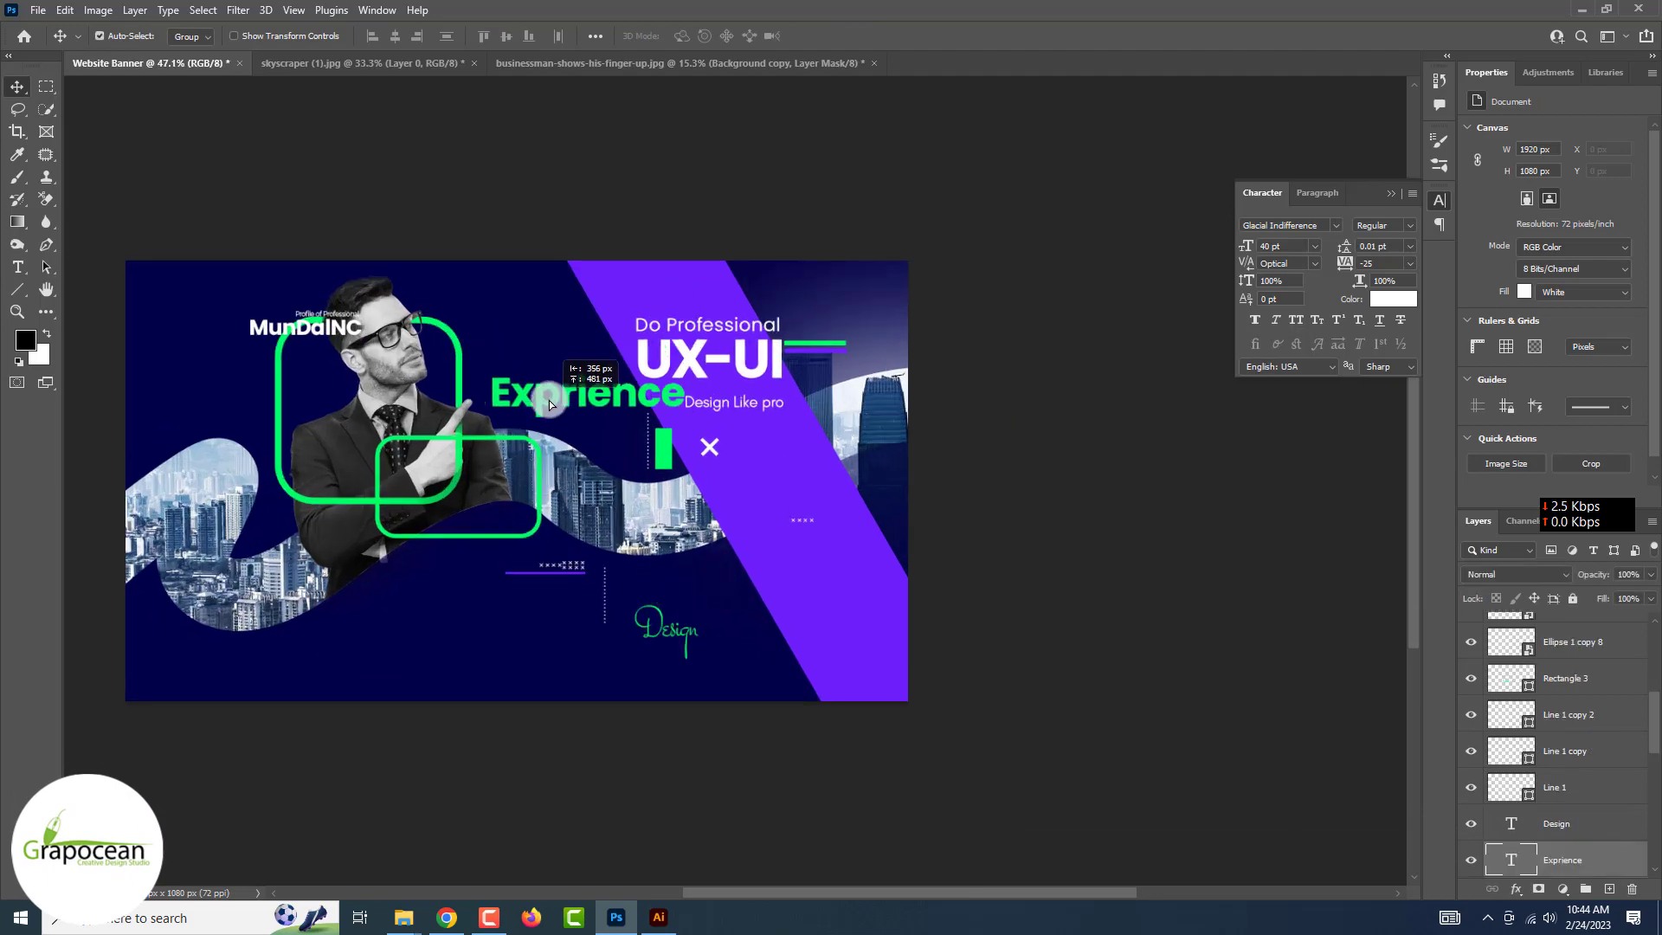
{"action": "mouse_move", "coordinate": [666, 626]}
{"action": "left_mouse_down"}
{"action": "mouse_move", "coordinate": [603, 440]}
{"action": "mouse_move", "coordinate": [828, 431]}
{"action": "left_mouse_up"}
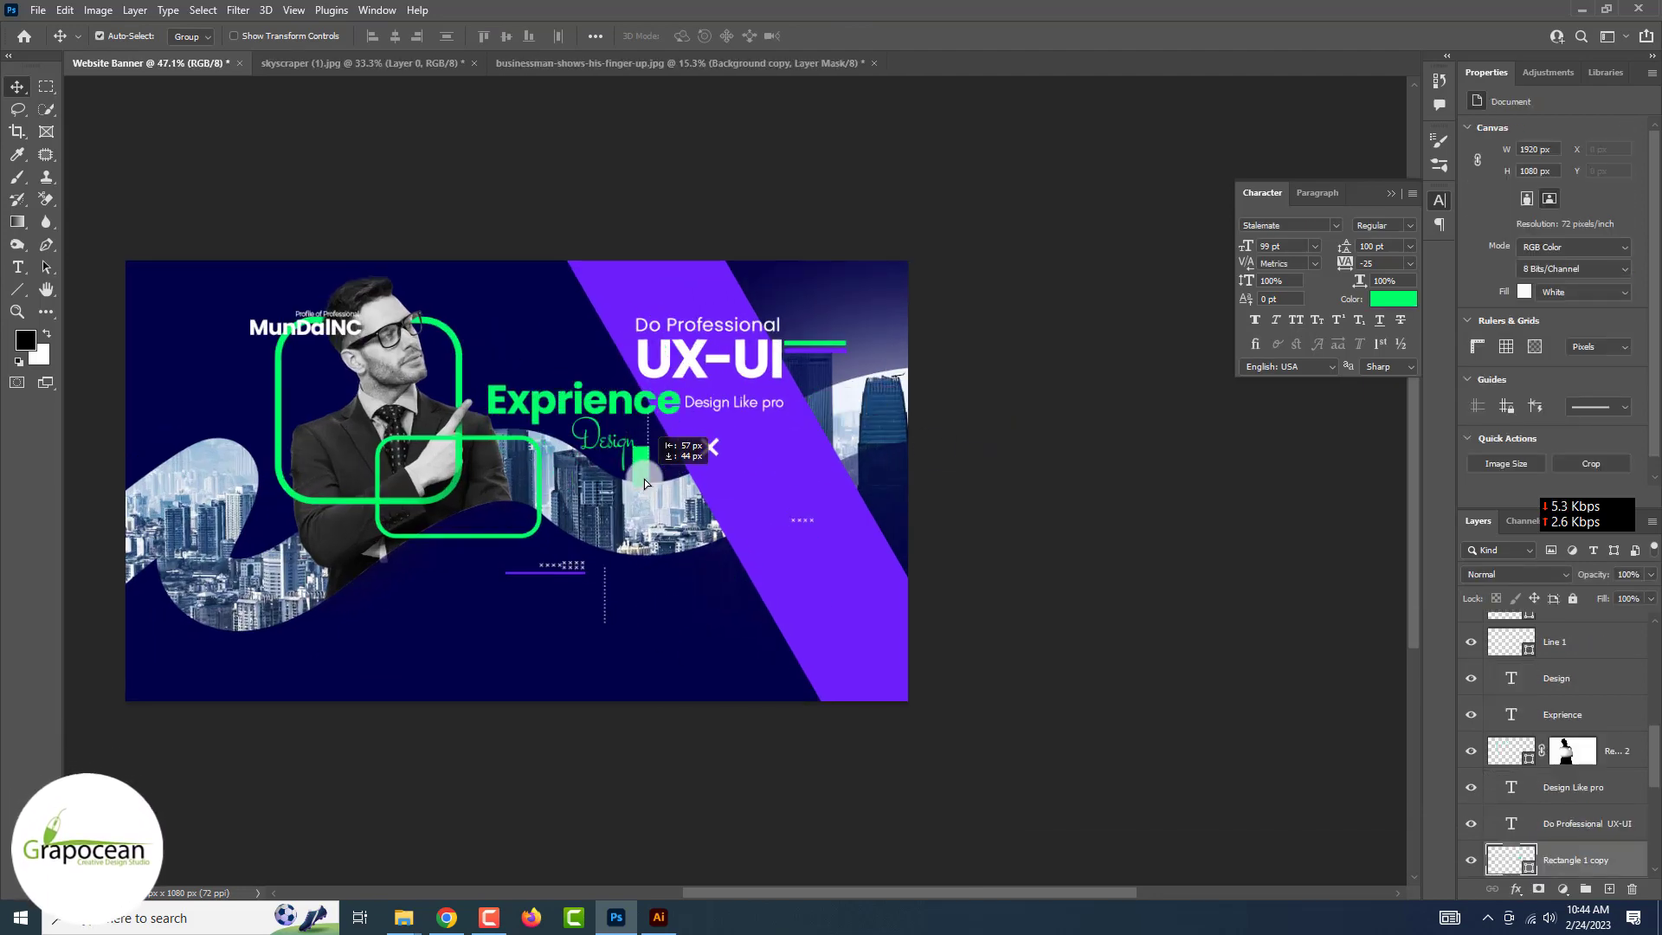
{"action": "left_click_drag", "start_coordinate": [537, 368], "coordinate": [611, 472]}
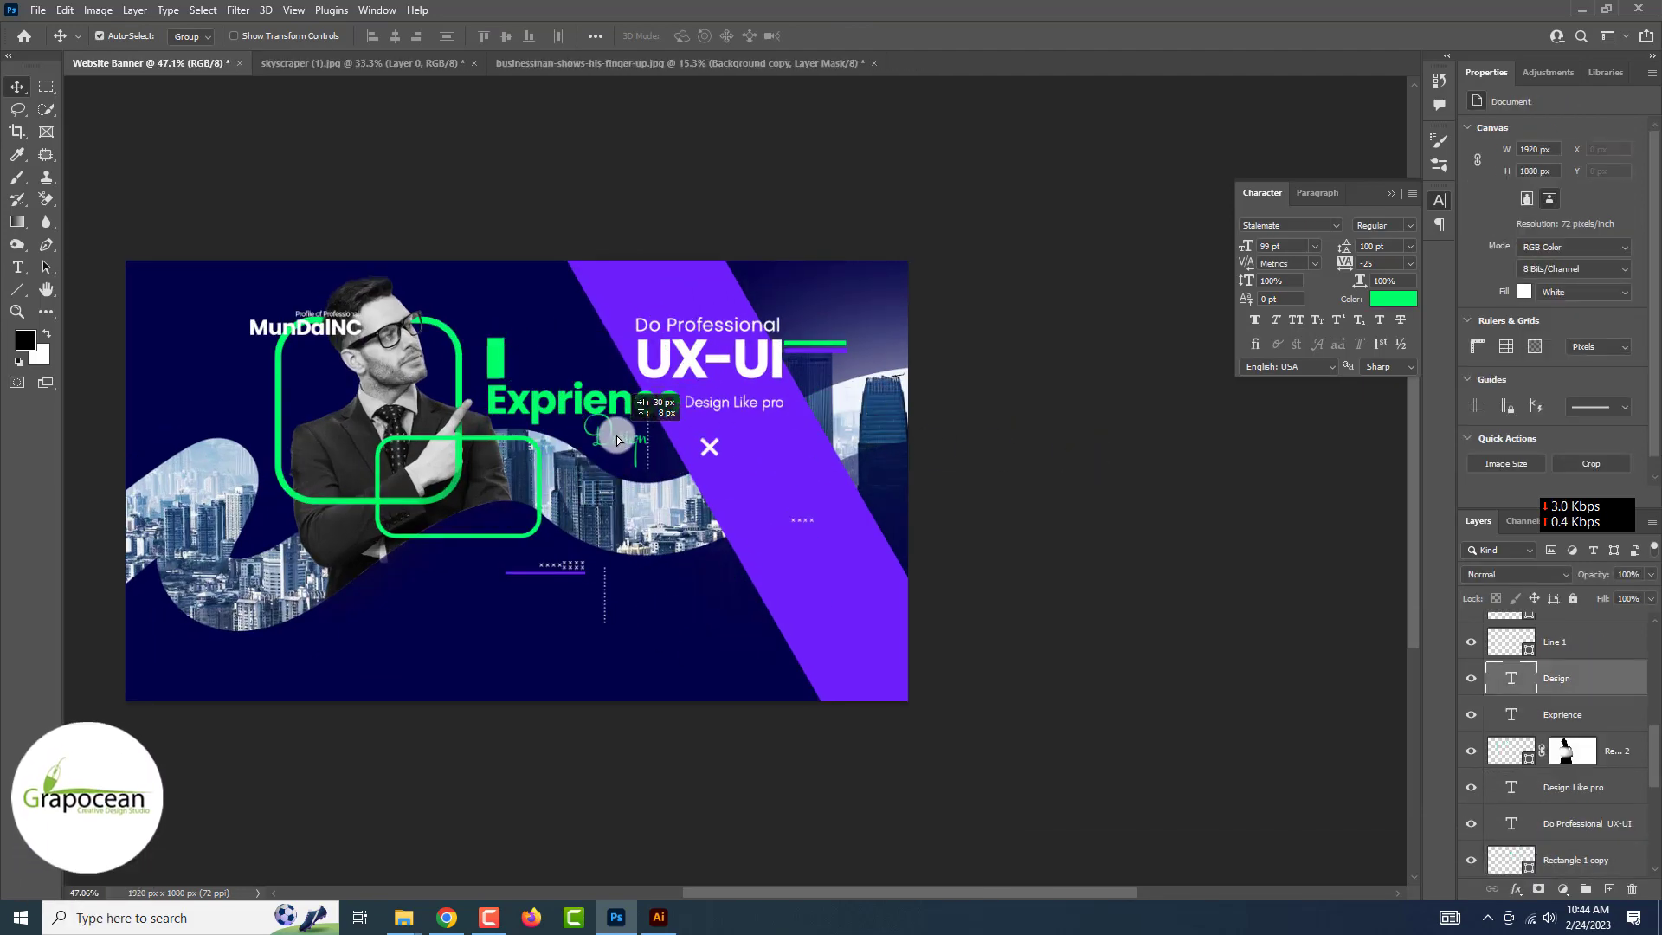
Rotate the white X mark with Free Transform.
{"action": "scroll", "coordinate": [1031, 475], "scroll_direction": "up", "scroll_amount": 3}
{"action": "key", "text": "ctrl+t"}
{"action": "left_click_drag", "start_coordinate": [1119, 482], "coordinate": [1130, 517]}
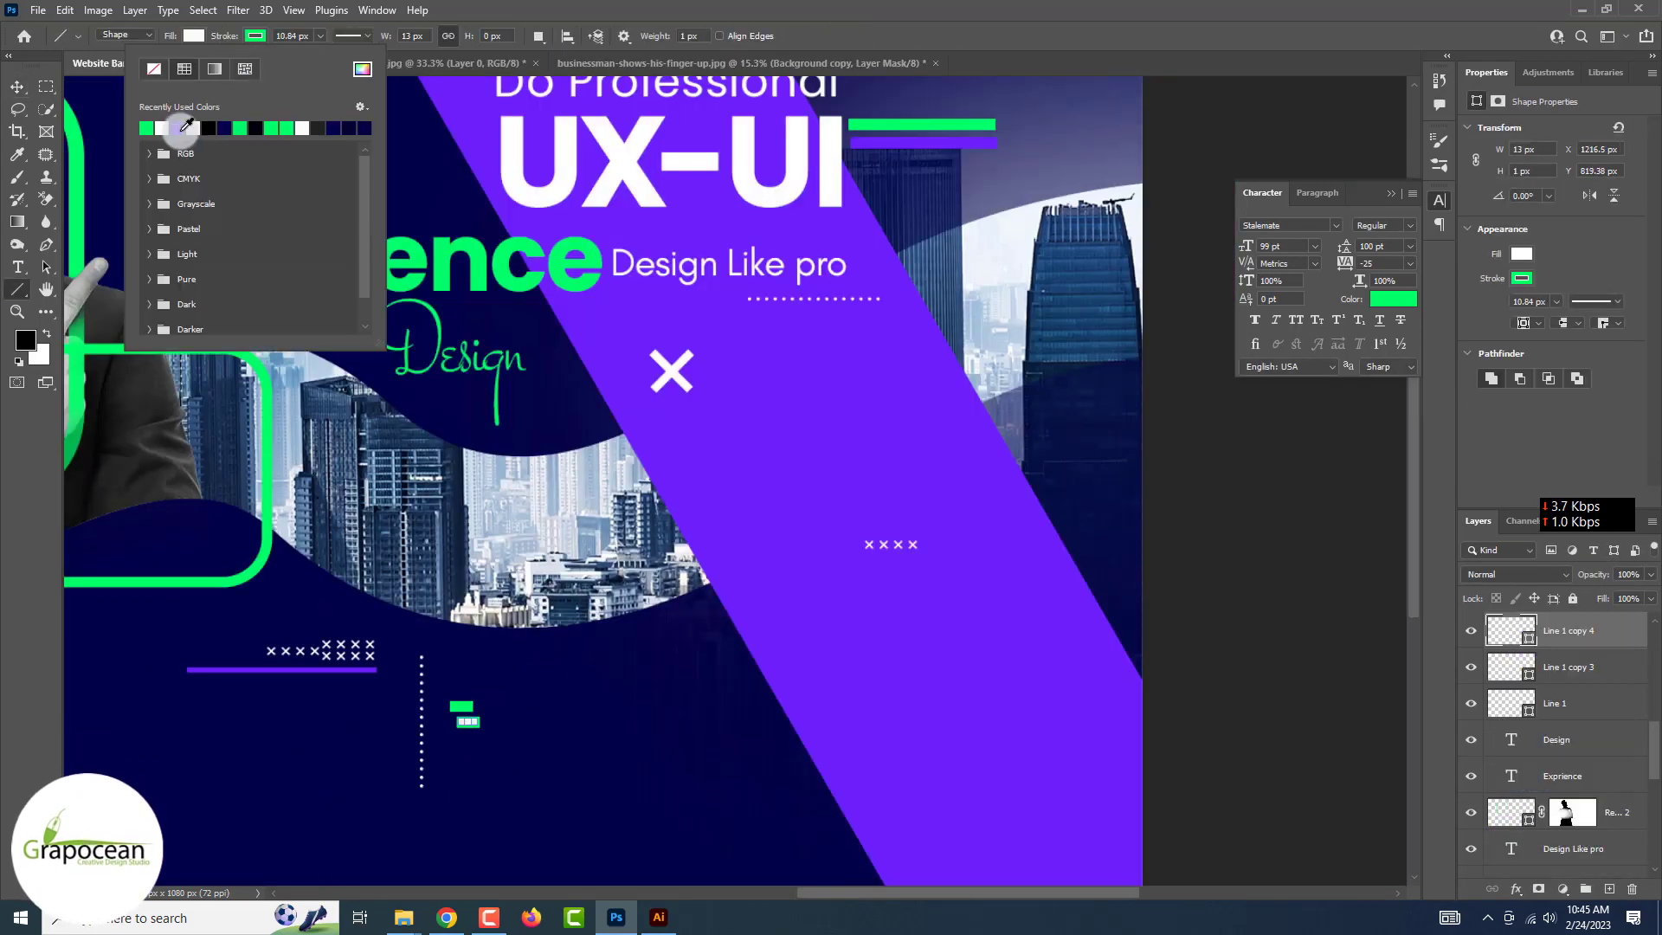
Give the duplicate bar a purple fill with no stroke, and move the dotted line under Design Like pro.
{"action": "left_click", "coordinate": [22, 297]}
{"action": "left_click", "coordinate": [194, 35]}
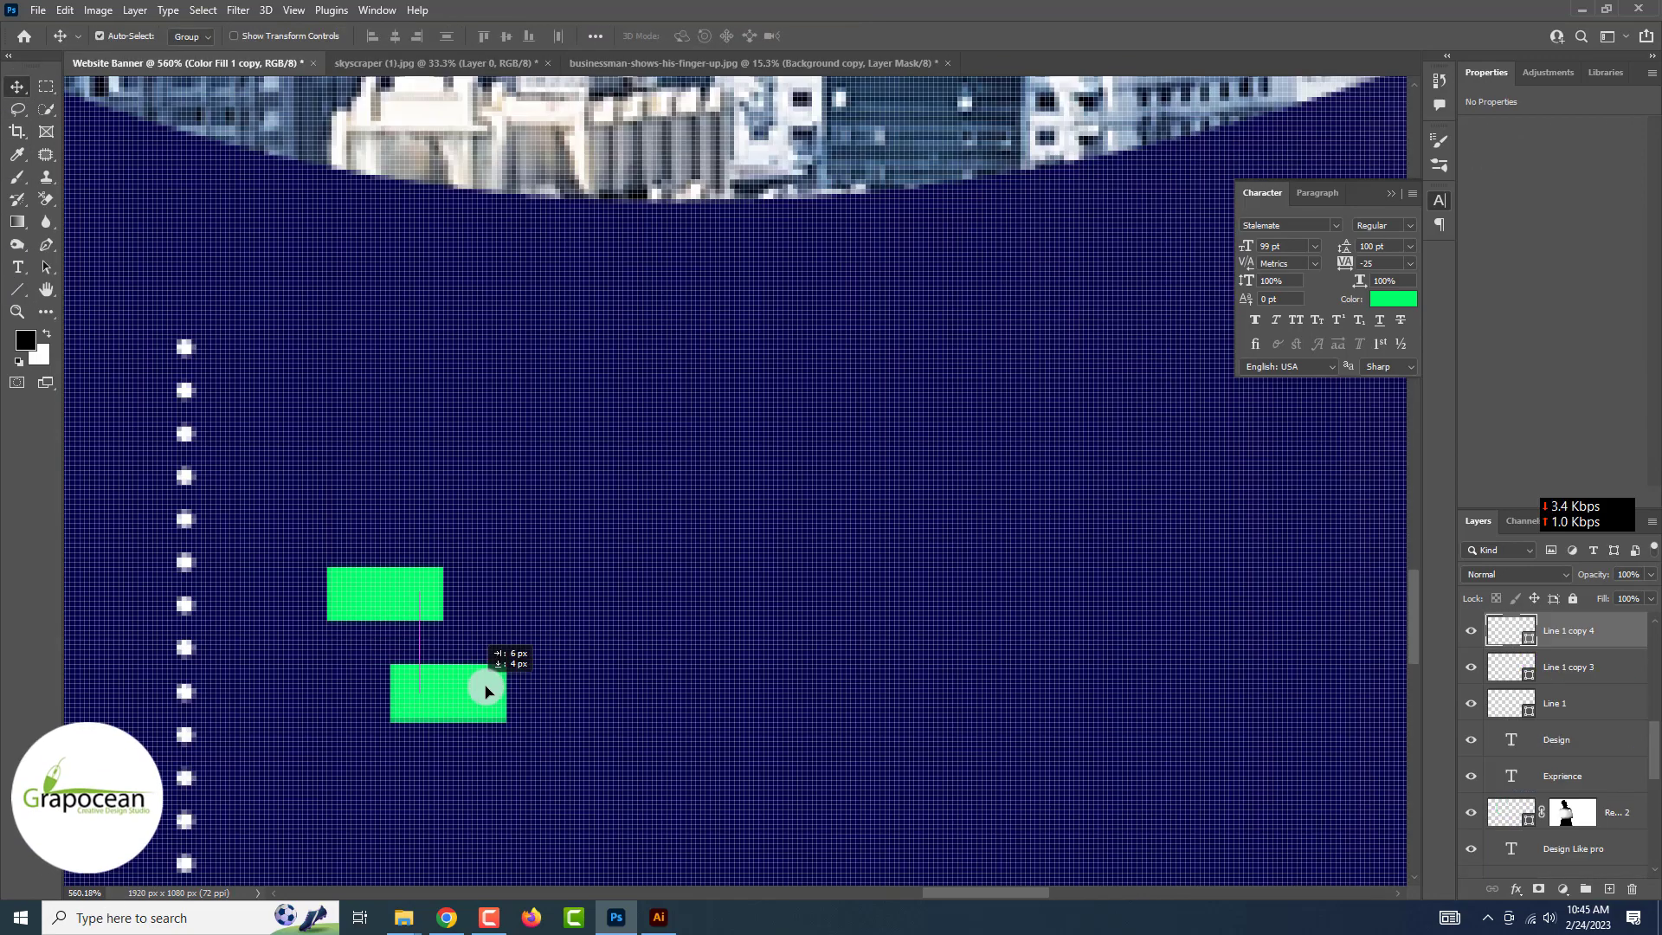
{"action": "left_click", "coordinate": [256, 35]}
{"action": "left_click", "coordinate": [154, 69]}
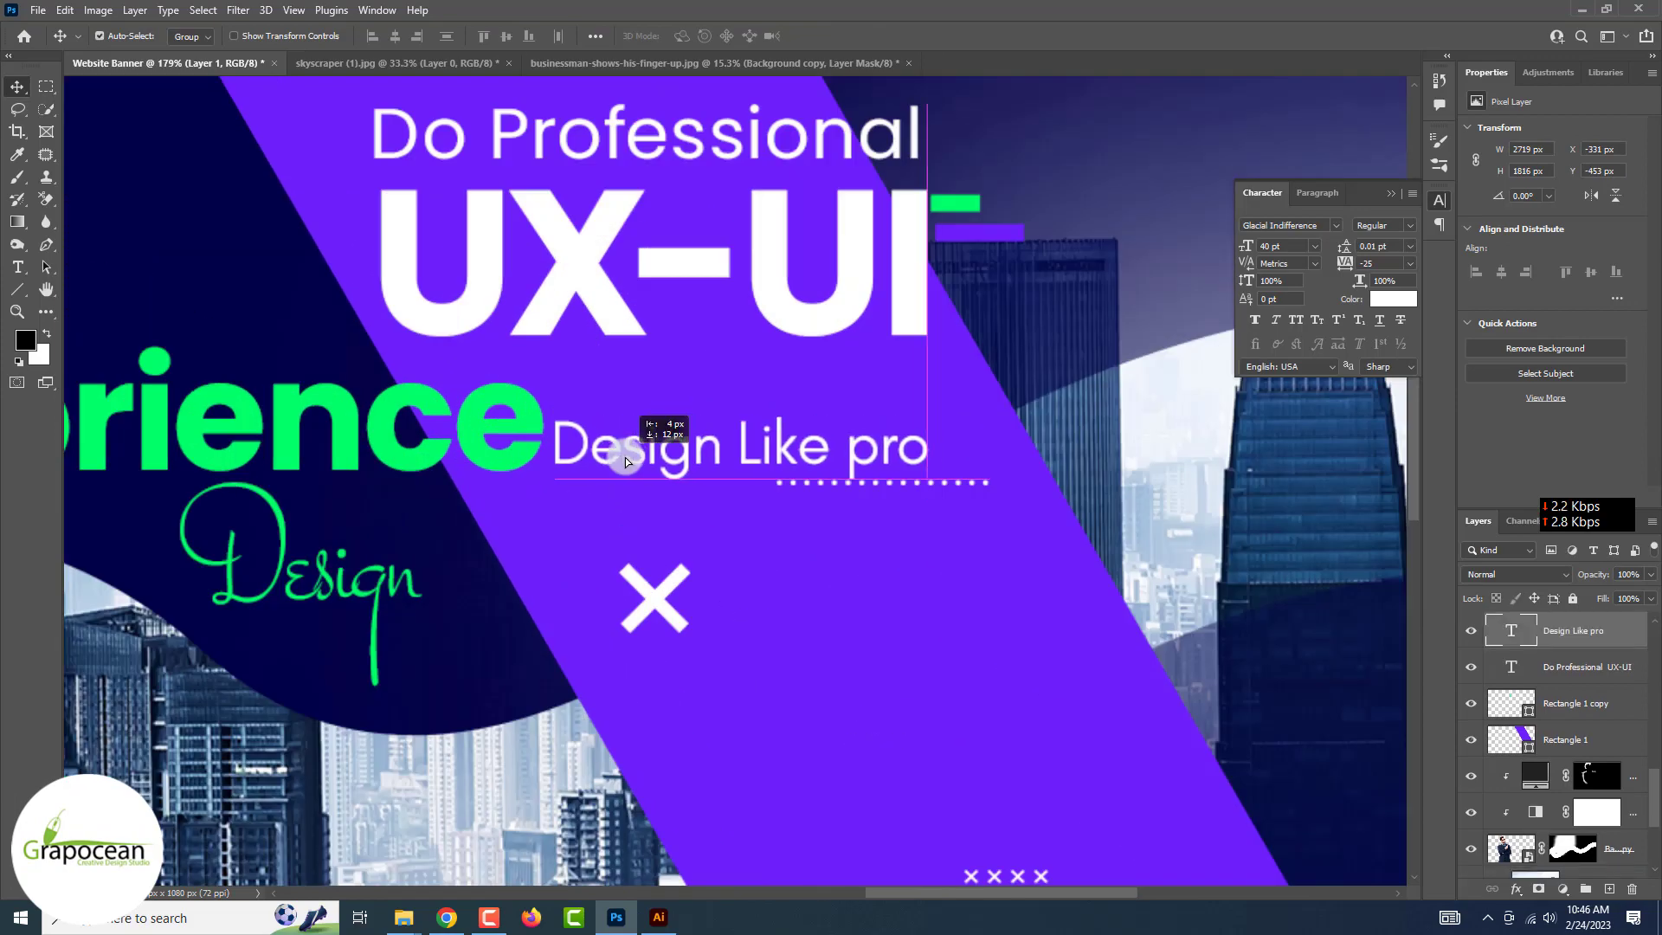
{"action": "left_click_drag", "start_coordinate": [873, 486], "coordinate": [1031, 149]}
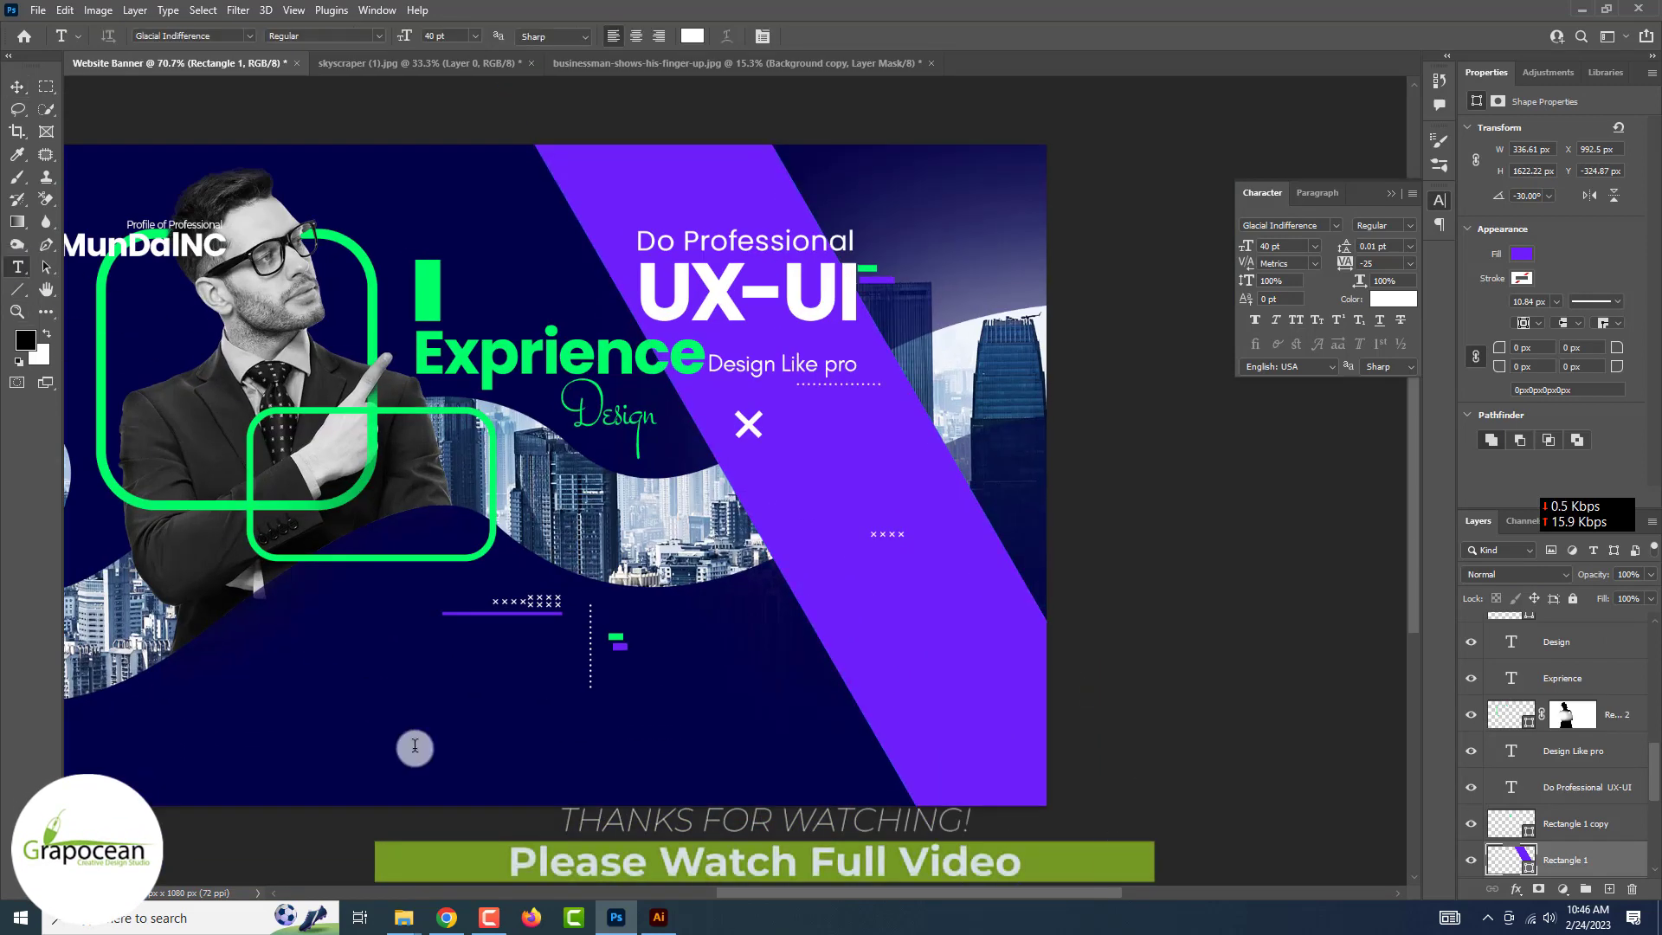
{"action": "left_click", "coordinate": [415, 746]}
{"action": "type", "text": "www.grapocea"}
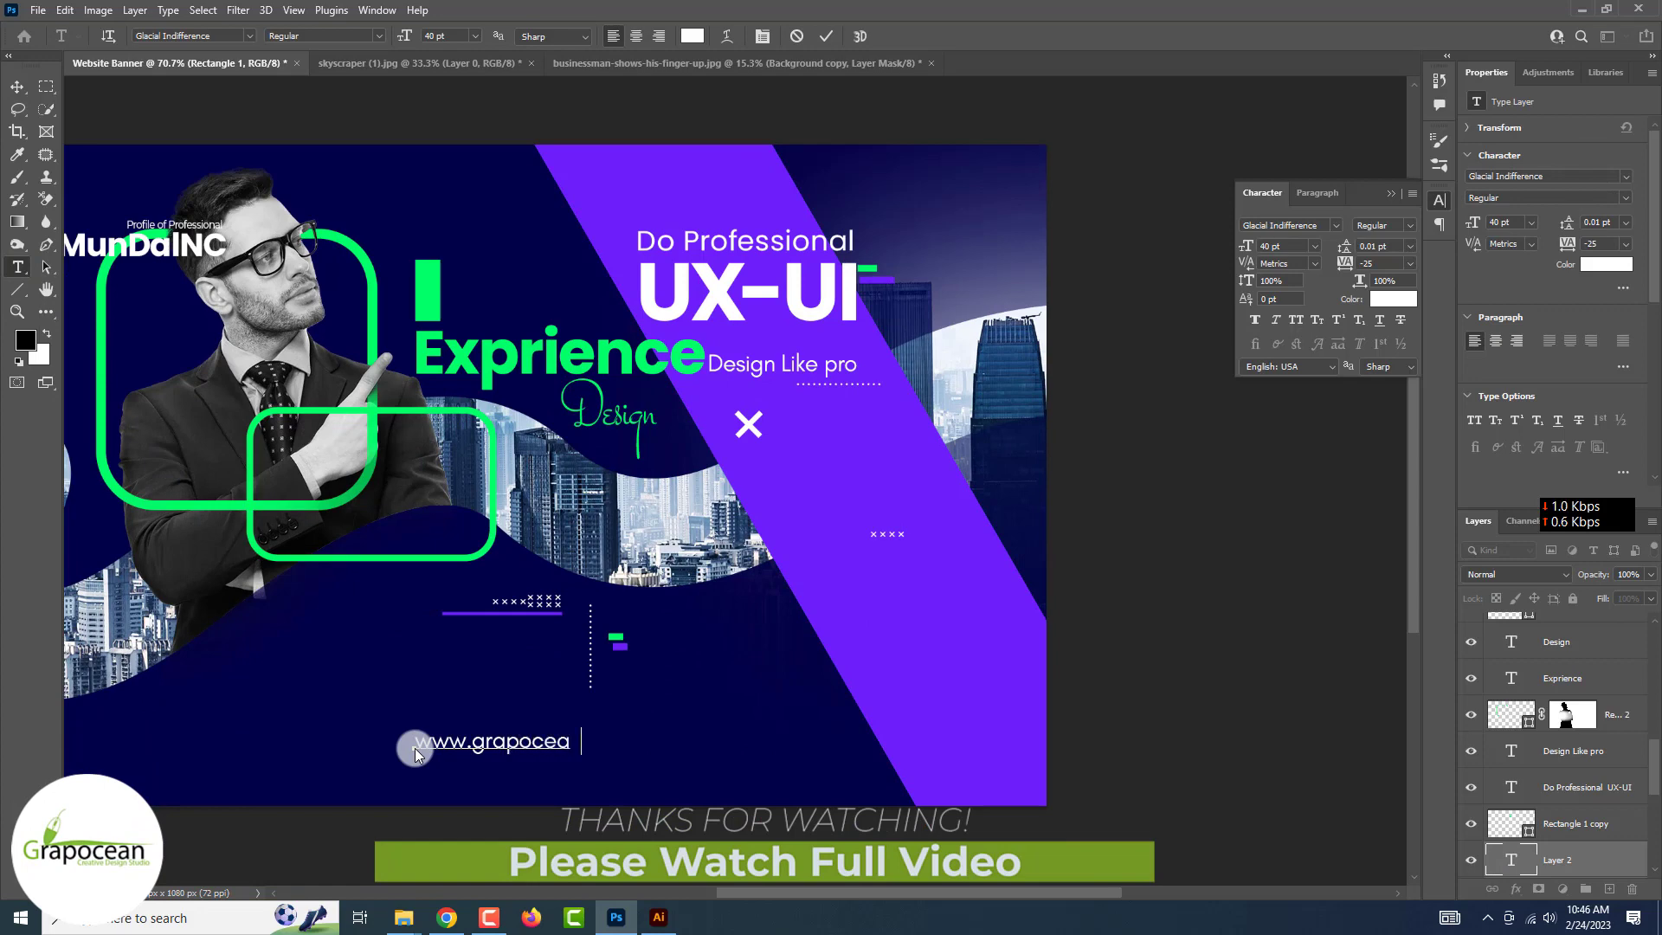
{"action": "type", "text": "n.com"}
{"action": "key", "text": "ctrl+a"}
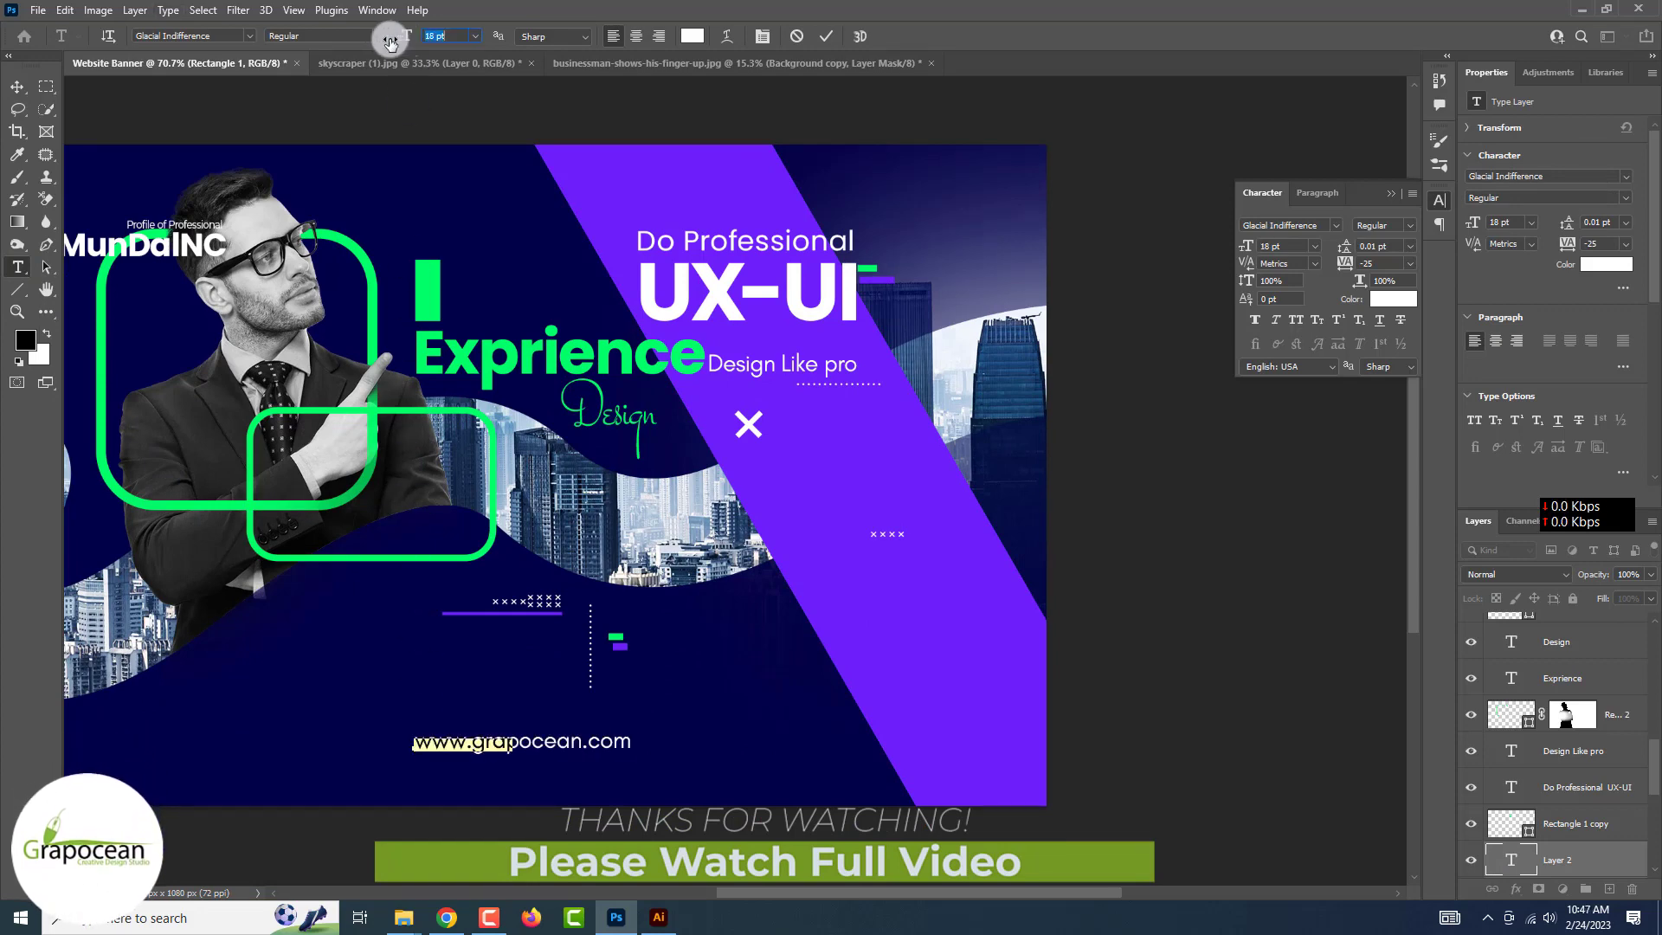
{"action": "left_click", "coordinate": [17, 87]}
{"action": "scroll", "coordinate": [468, 754], "scroll_direction": "up", "scroll_amount": 5}
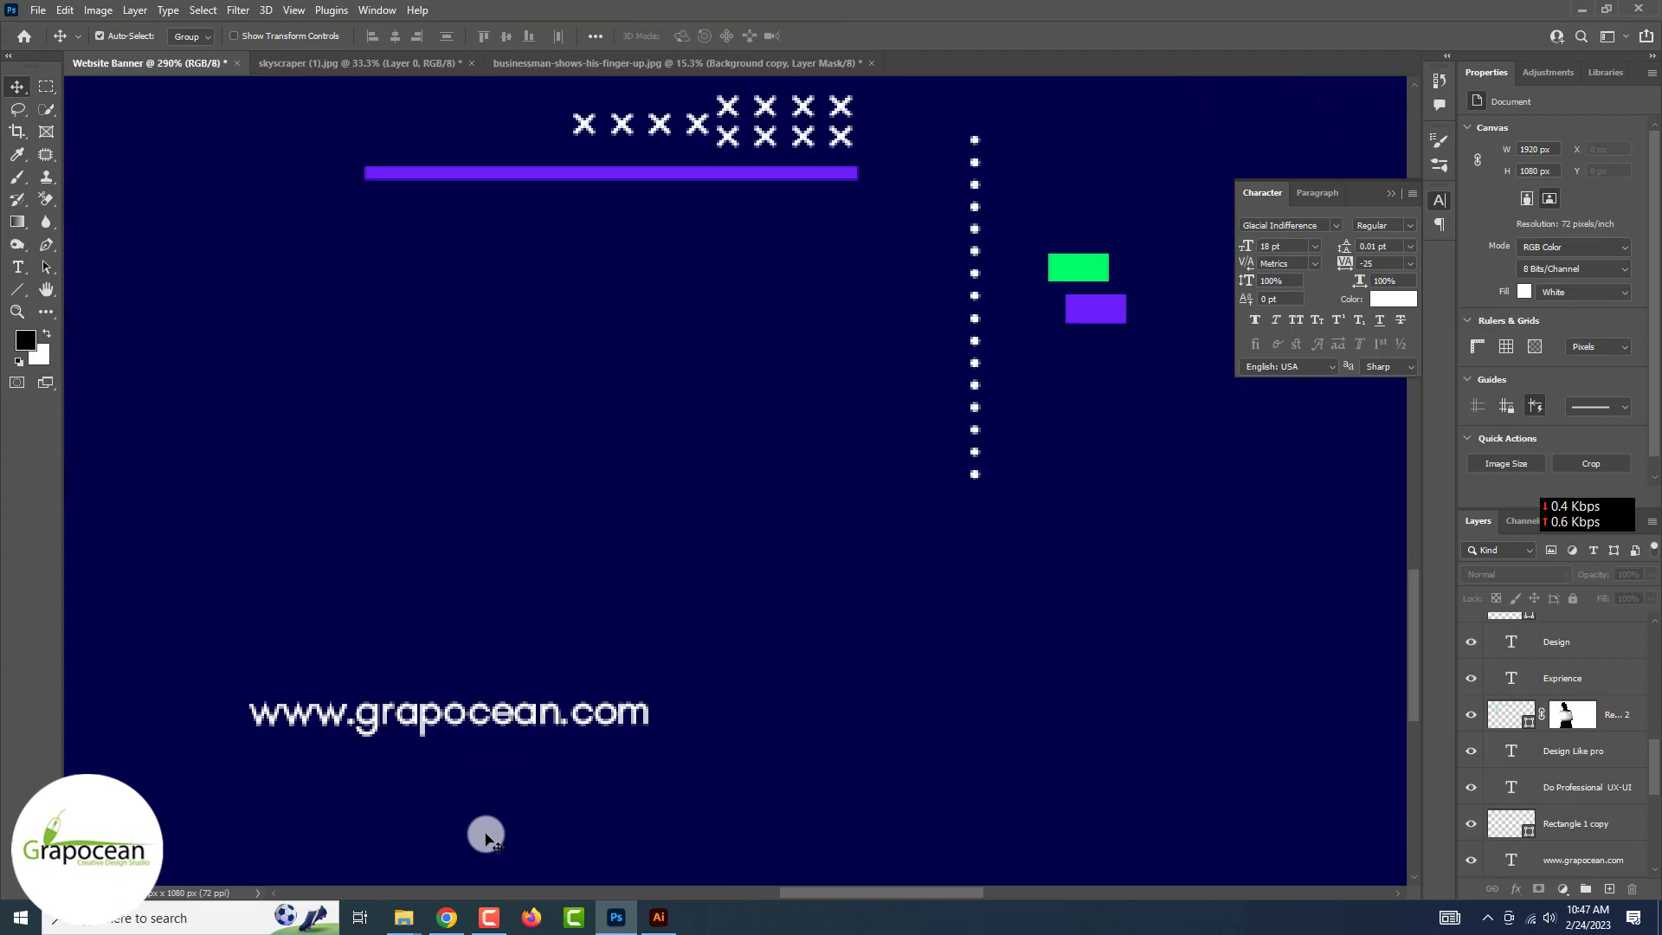
{"action": "scroll", "coordinate": [468, 681], "scroll_direction": "down", "scroll_amount": 5}
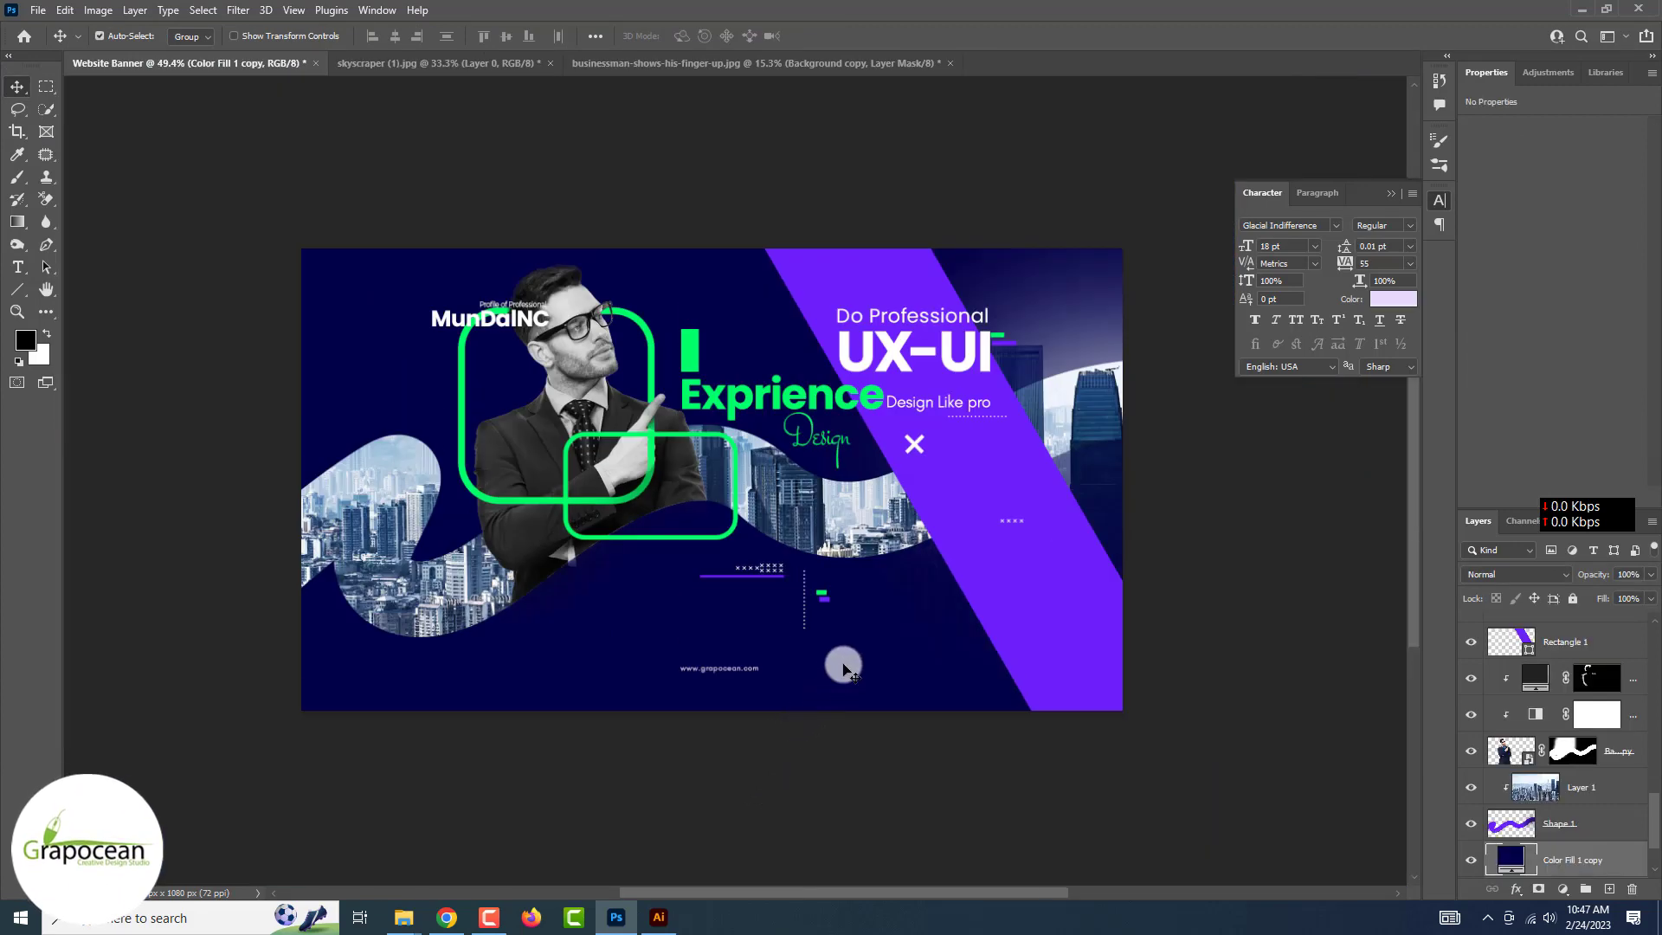
Swap the navy Color Fill 1 copy background for the near-black Color Fill 1.
{"action": "left_click", "coordinate": [1472, 792]}
{"action": "left_click", "coordinate": [1474, 822]}
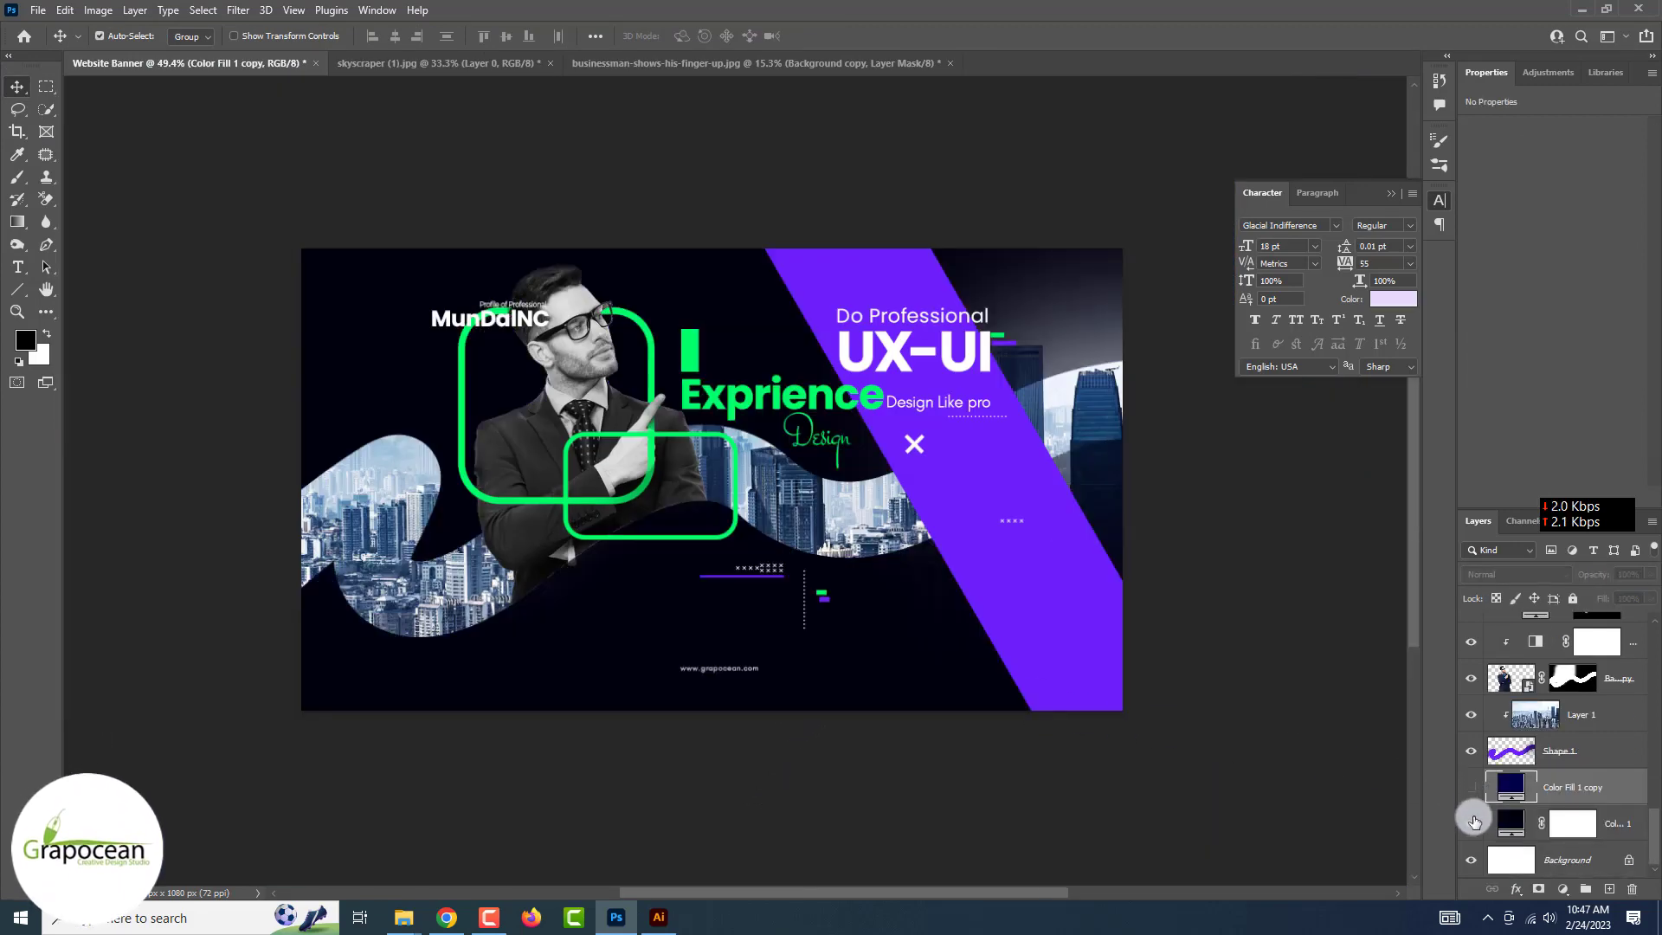
{"action": "scroll", "coordinate": [957, 372], "scroll_direction": "up", "scroll_amount": 2}
{"action": "scroll", "coordinate": [584, 673], "scroll_direction": "up", "scroll_amount": 3}
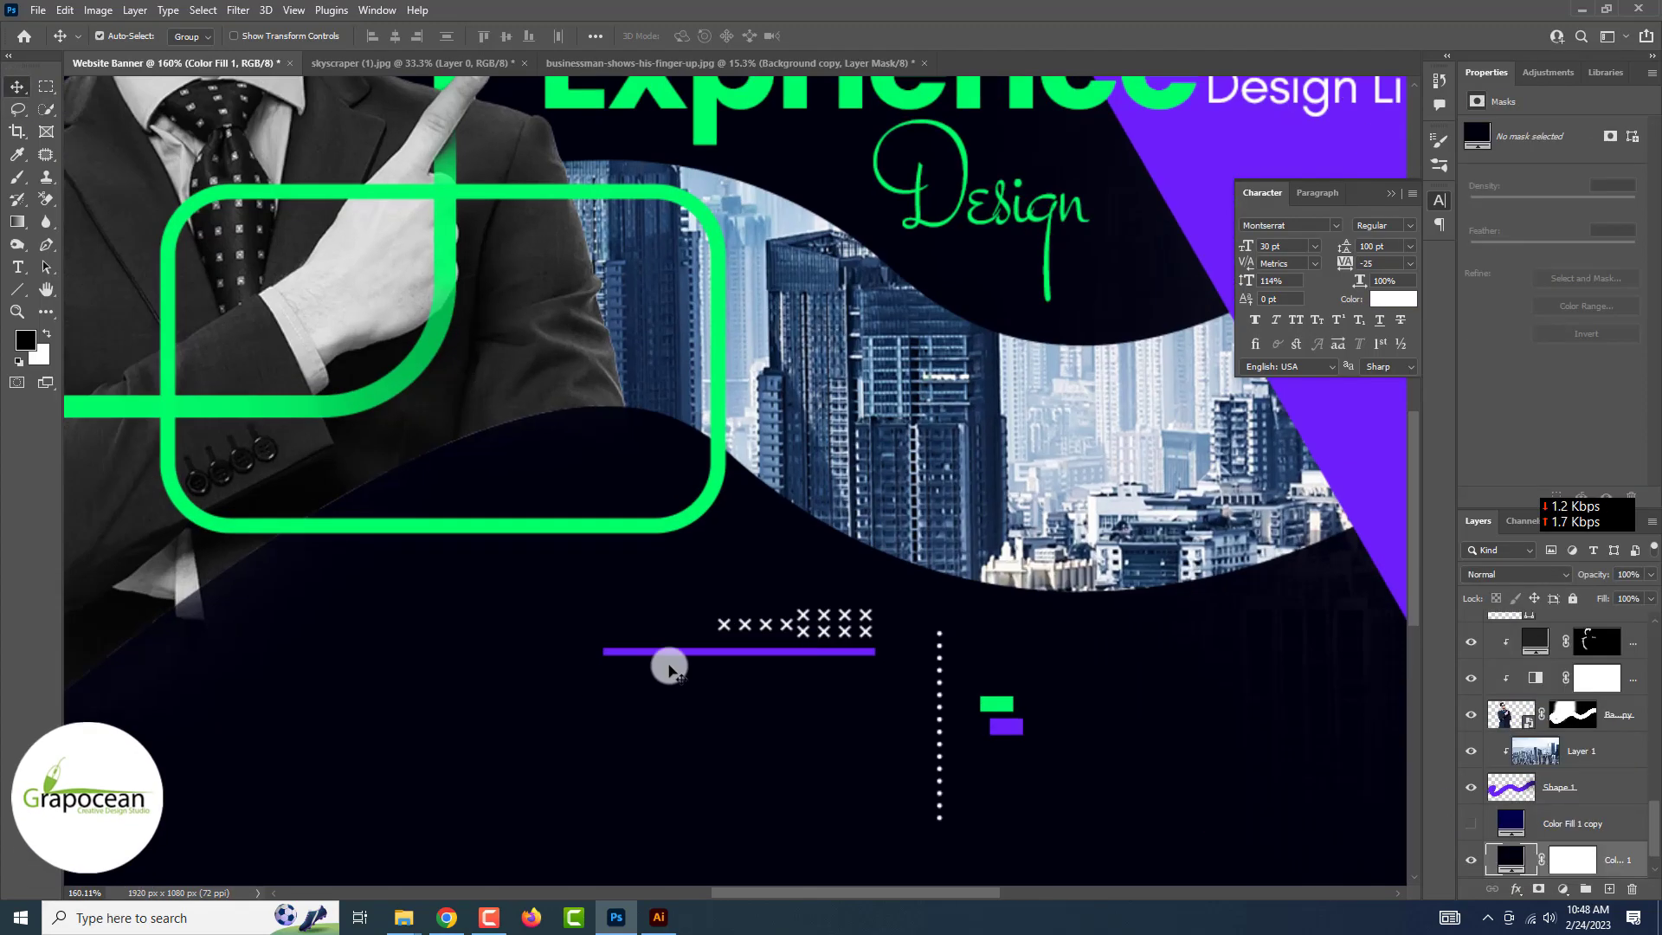
Move the short purple line right so it sits under the × marks.
{"action": "mouse_move", "coordinate": [840, 657]}
{"action": "left_mouse_down"}
{"action": "mouse_move", "coordinate": [1018, 730]}
{"action": "mouse_move", "coordinate": [1150, 697]}
{"action": "left_mouse_up"}
{"action": "scroll", "coordinate": [1194, 697], "scroll_direction": "down", "scroll_amount": 3}
{"action": "scroll", "coordinate": [1361, 690], "scroll_direction": "down", "scroll_amount": 1}
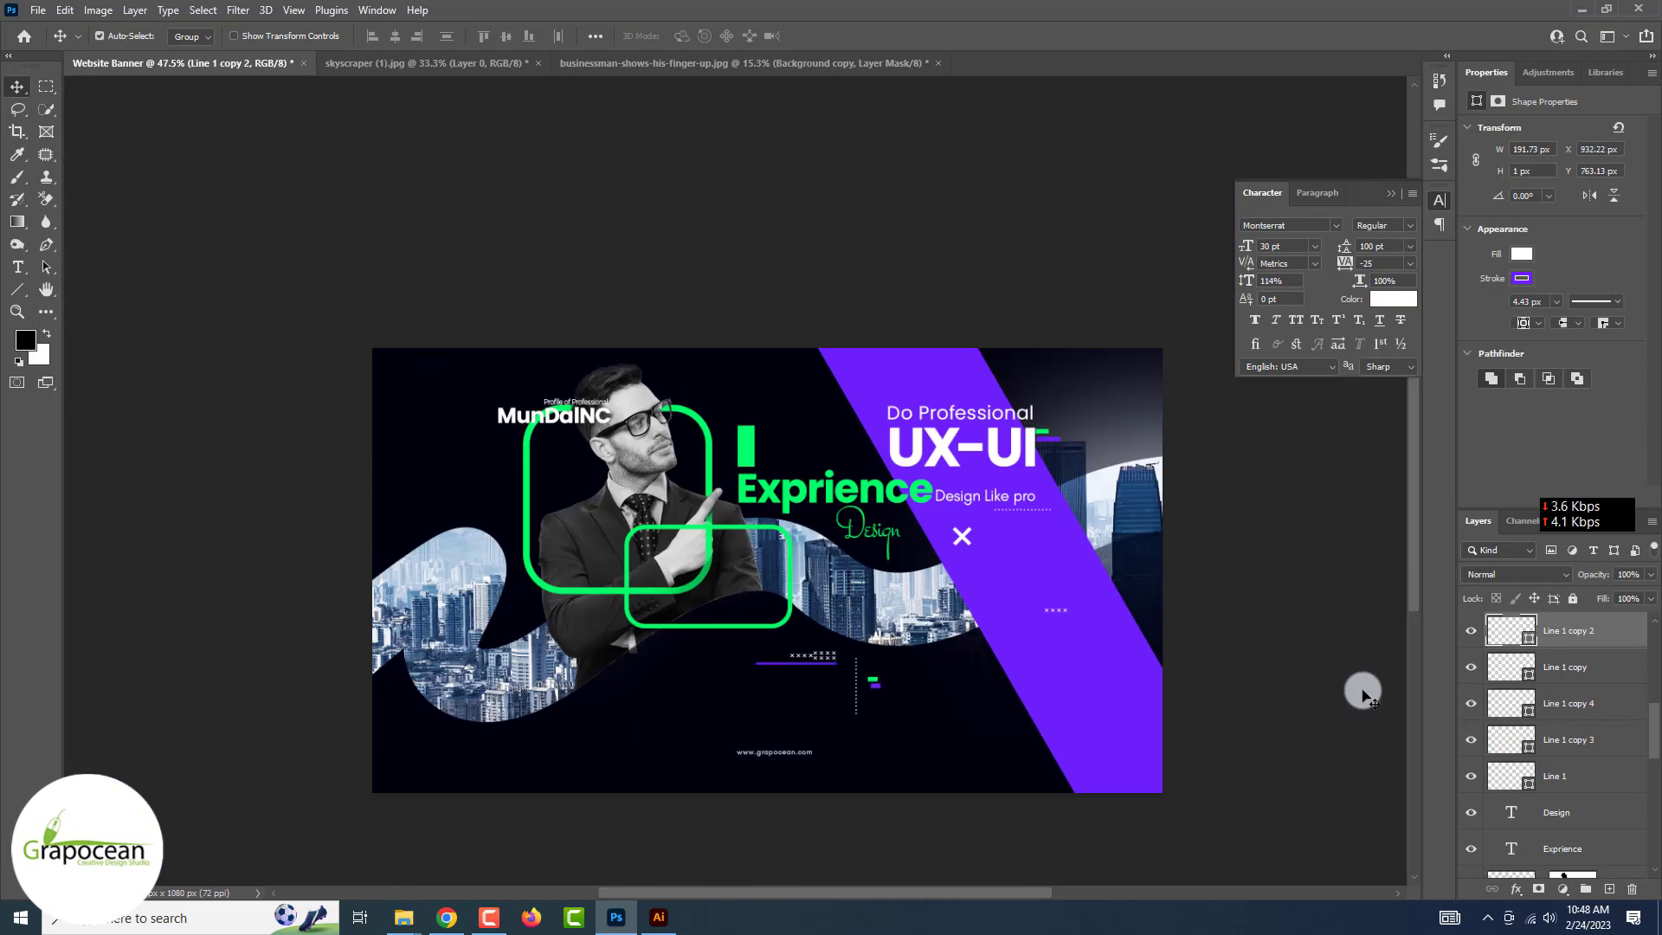
{"action": "scroll", "coordinate": [1174, 633], "scroll_direction": "up", "scroll_amount": 1}
{"action": "scroll", "coordinate": [800, 779], "scroll_direction": "up", "scroll_amount": 1}
Create a right-aligned 6 pt paragraph with optical kerning below the × marks.
{"action": "key", "text": "t"}
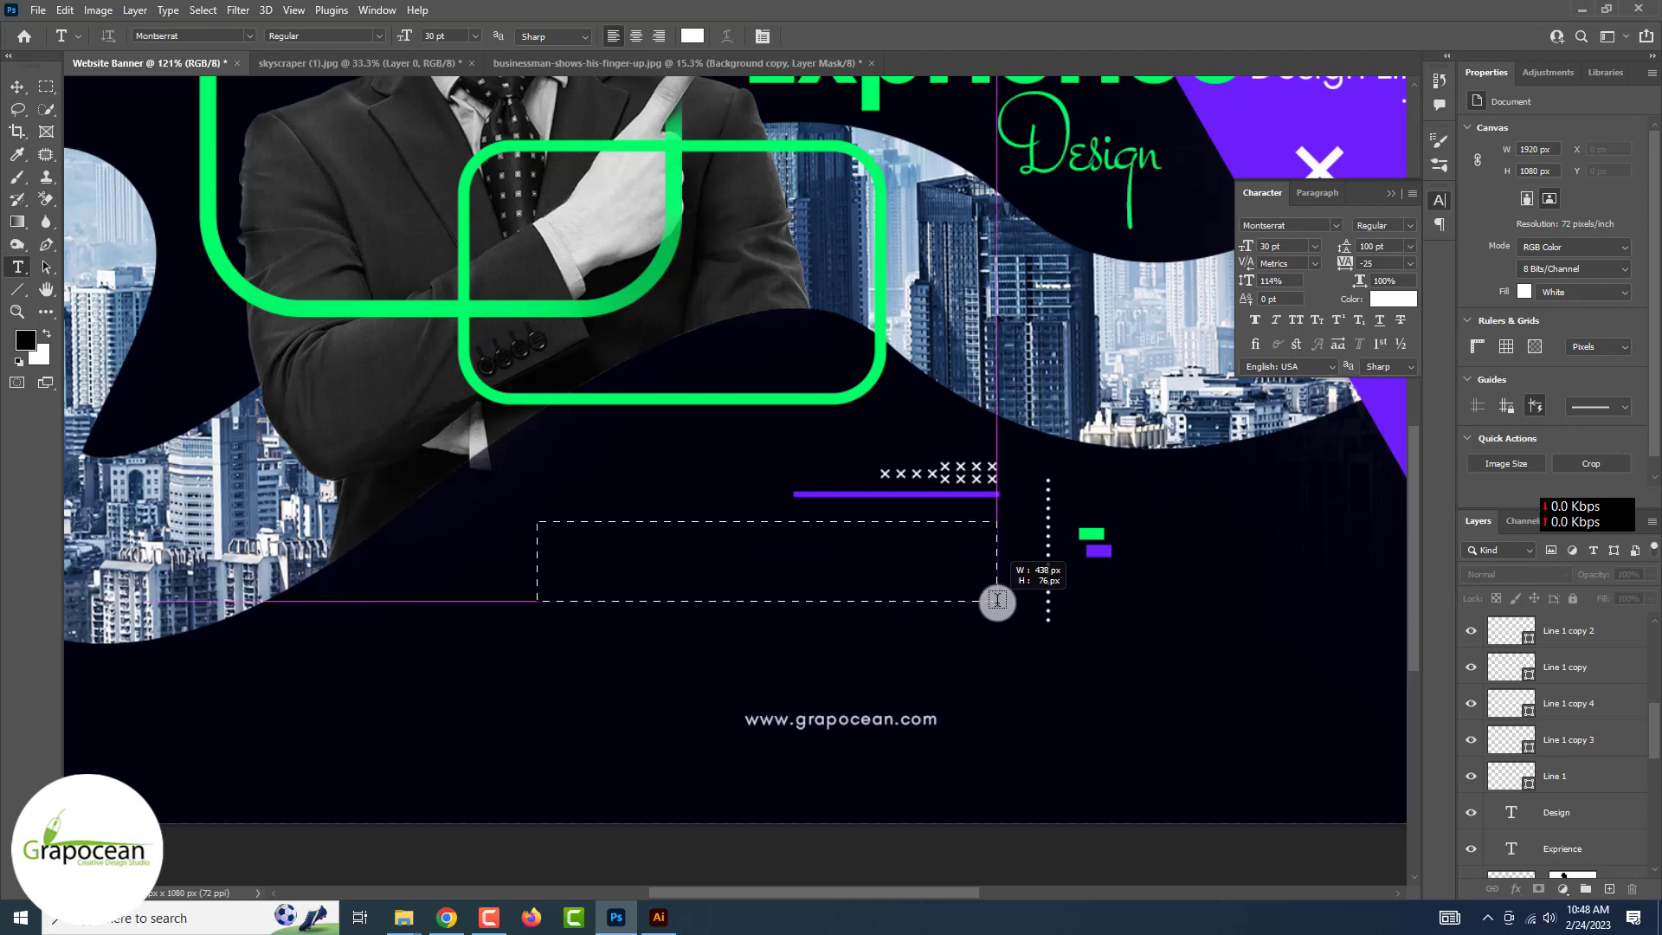
{"action": "left_click_drag", "start_coordinate": [997, 599], "coordinate": [1006, 601]}
{"action": "left_click_drag", "start_coordinate": [404, 35], "coordinate": [389, 35]}
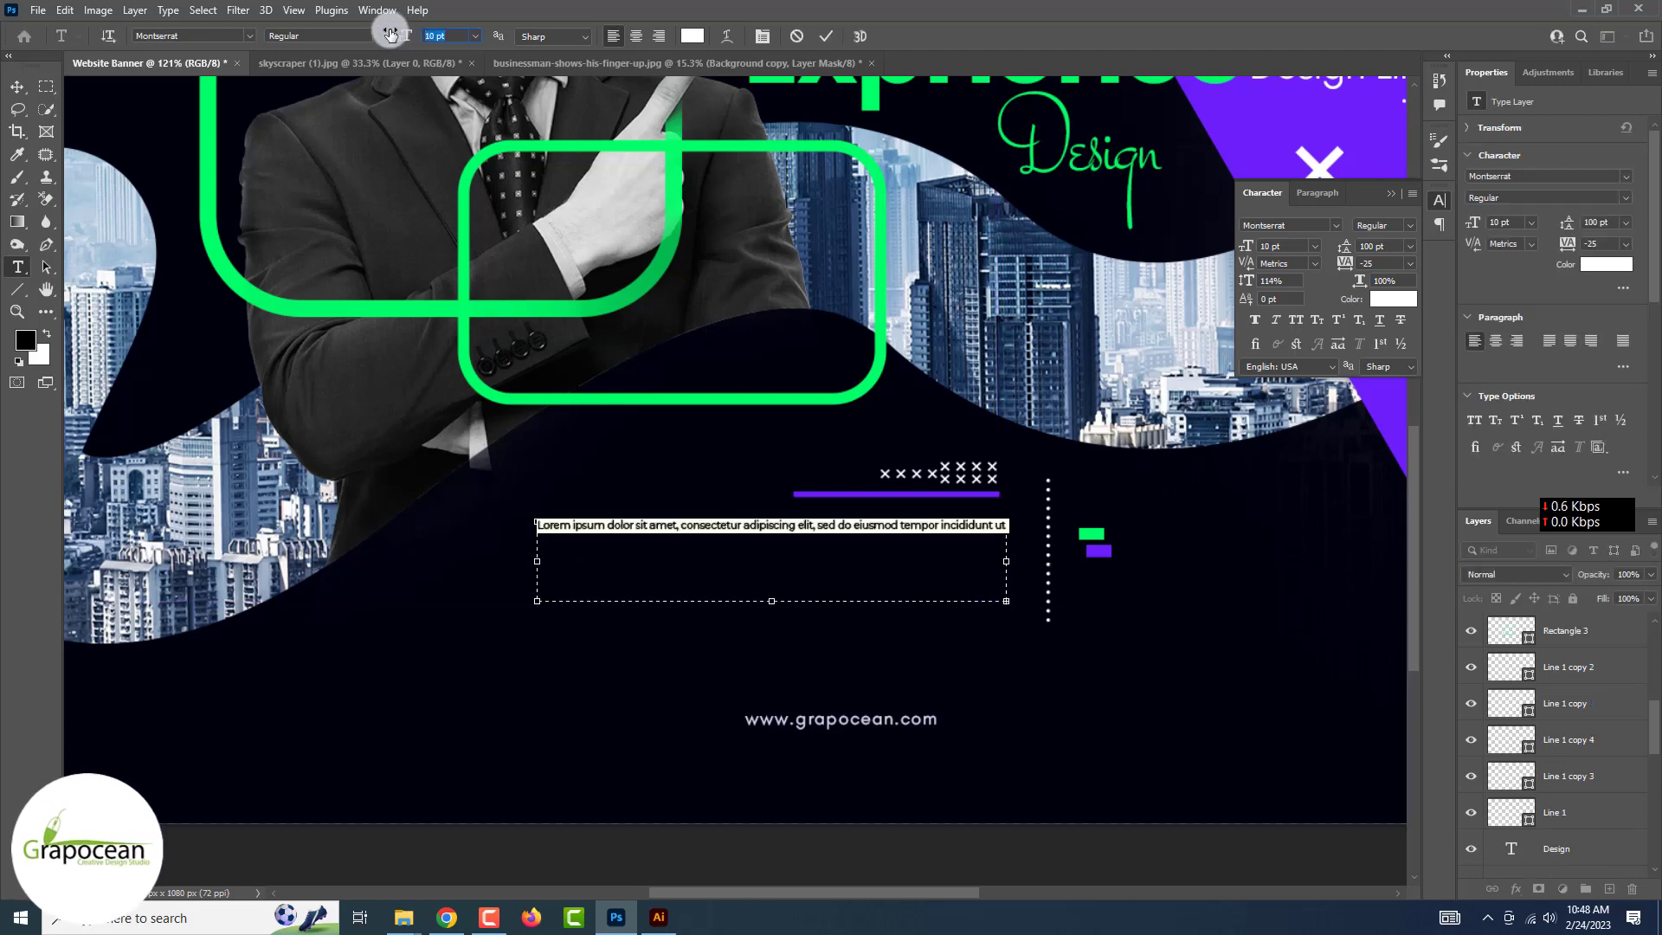
{"action": "left_click", "coordinate": [1310, 267]}
{"action": "left_click", "coordinate": [1281, 283]}
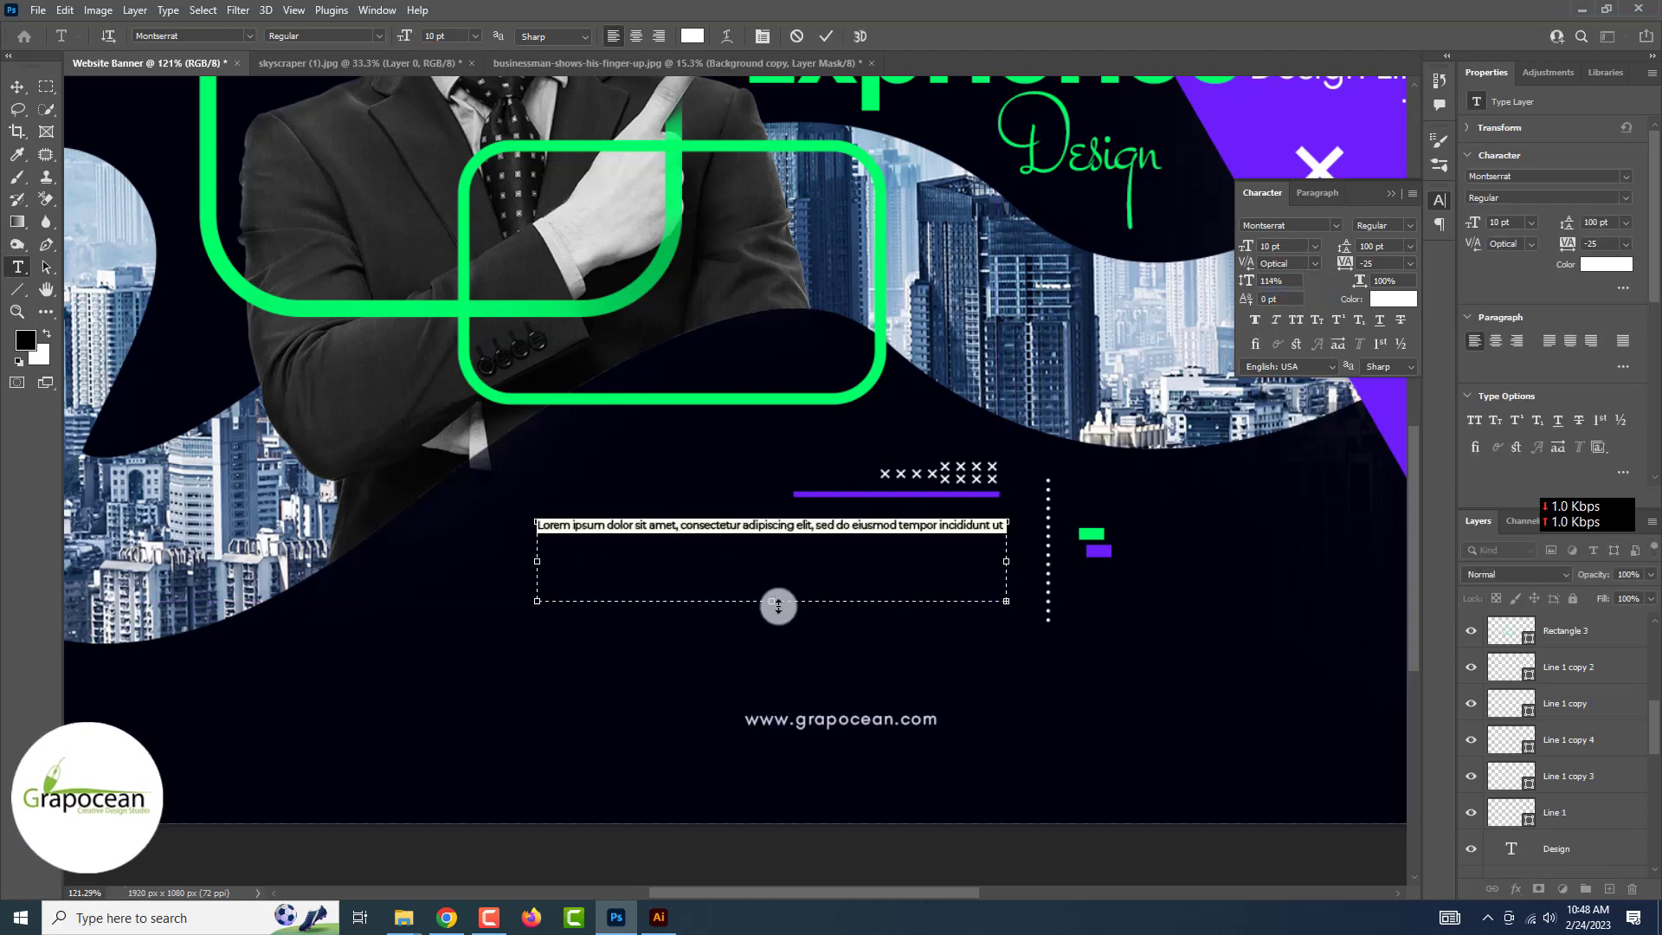
{"action": "left_click_drag", "start_coordinate": [771, 600], "coordinate": [780, 814]}
{"action": "left_click", "coordinate": [1410, 246]}
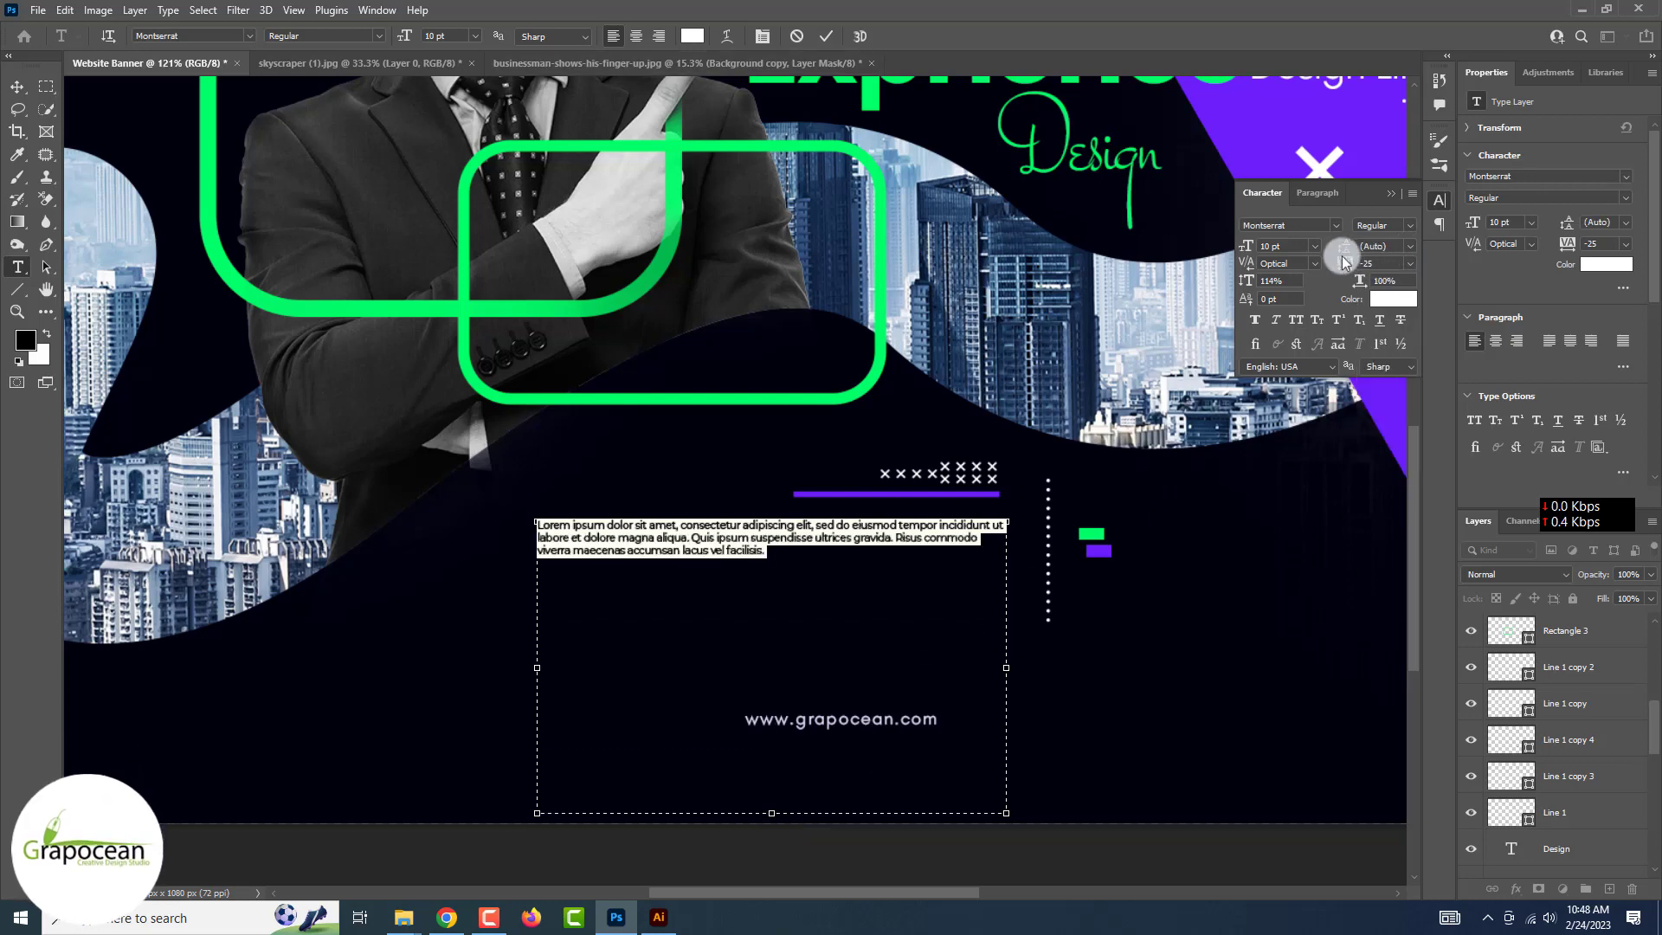
{"action": "left_click", "coordinate": [1315, 249]}
{"action": "left_click", "coordinate": [1293, 289]}
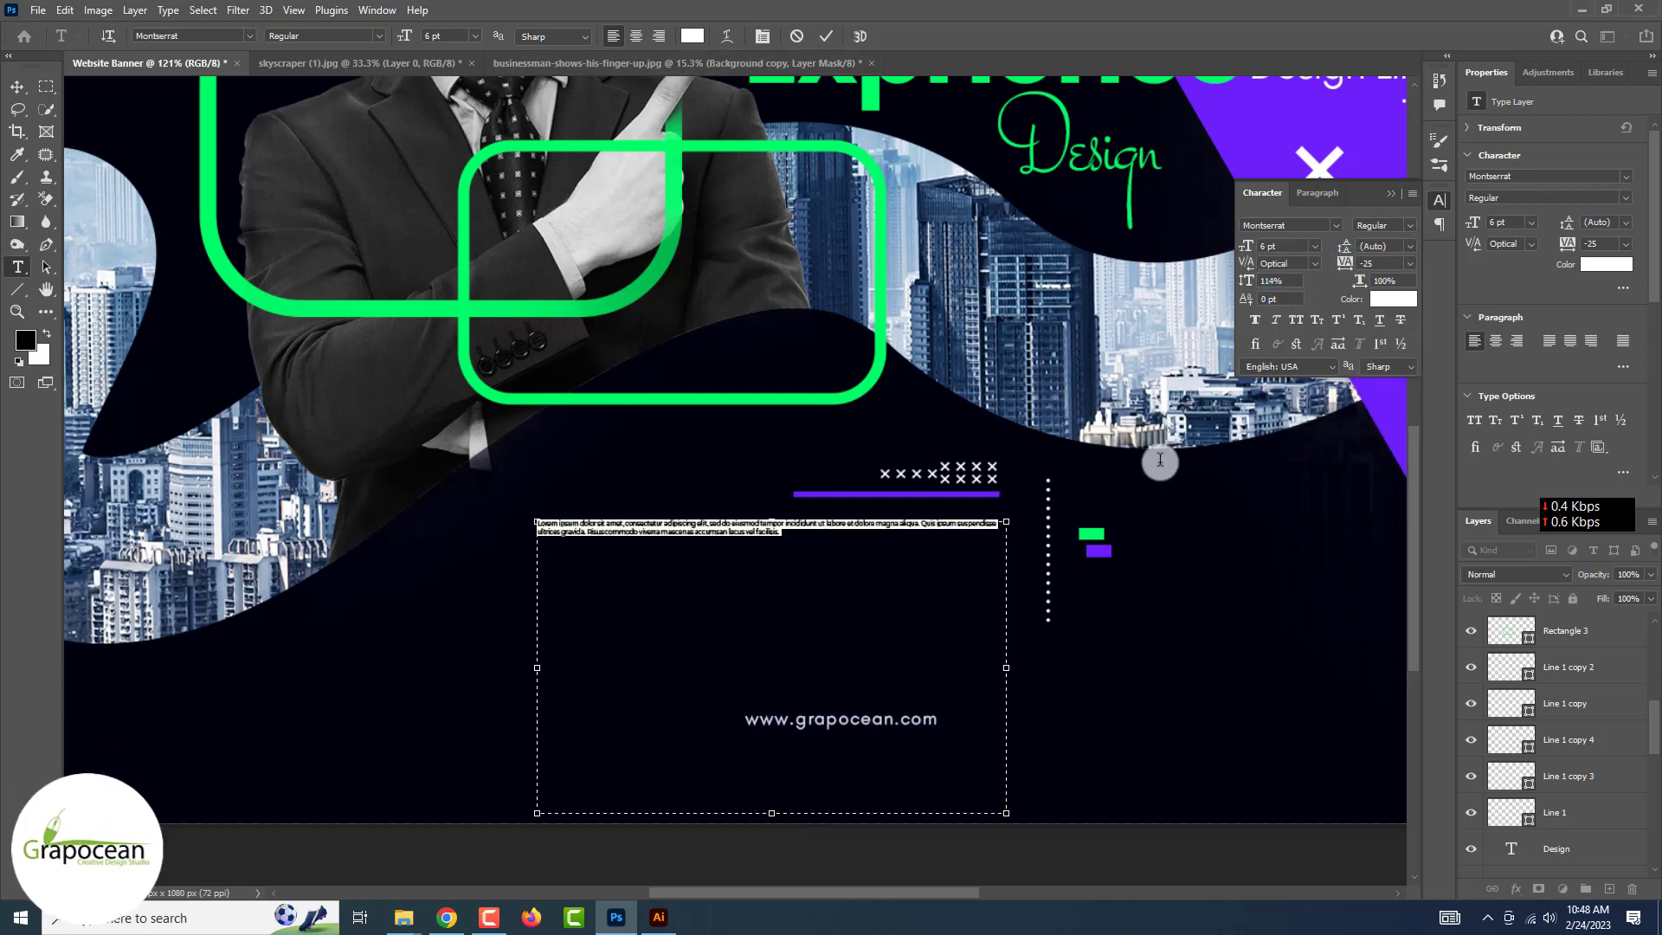
{"action": "left_click", "coordinate": [659, 36]}
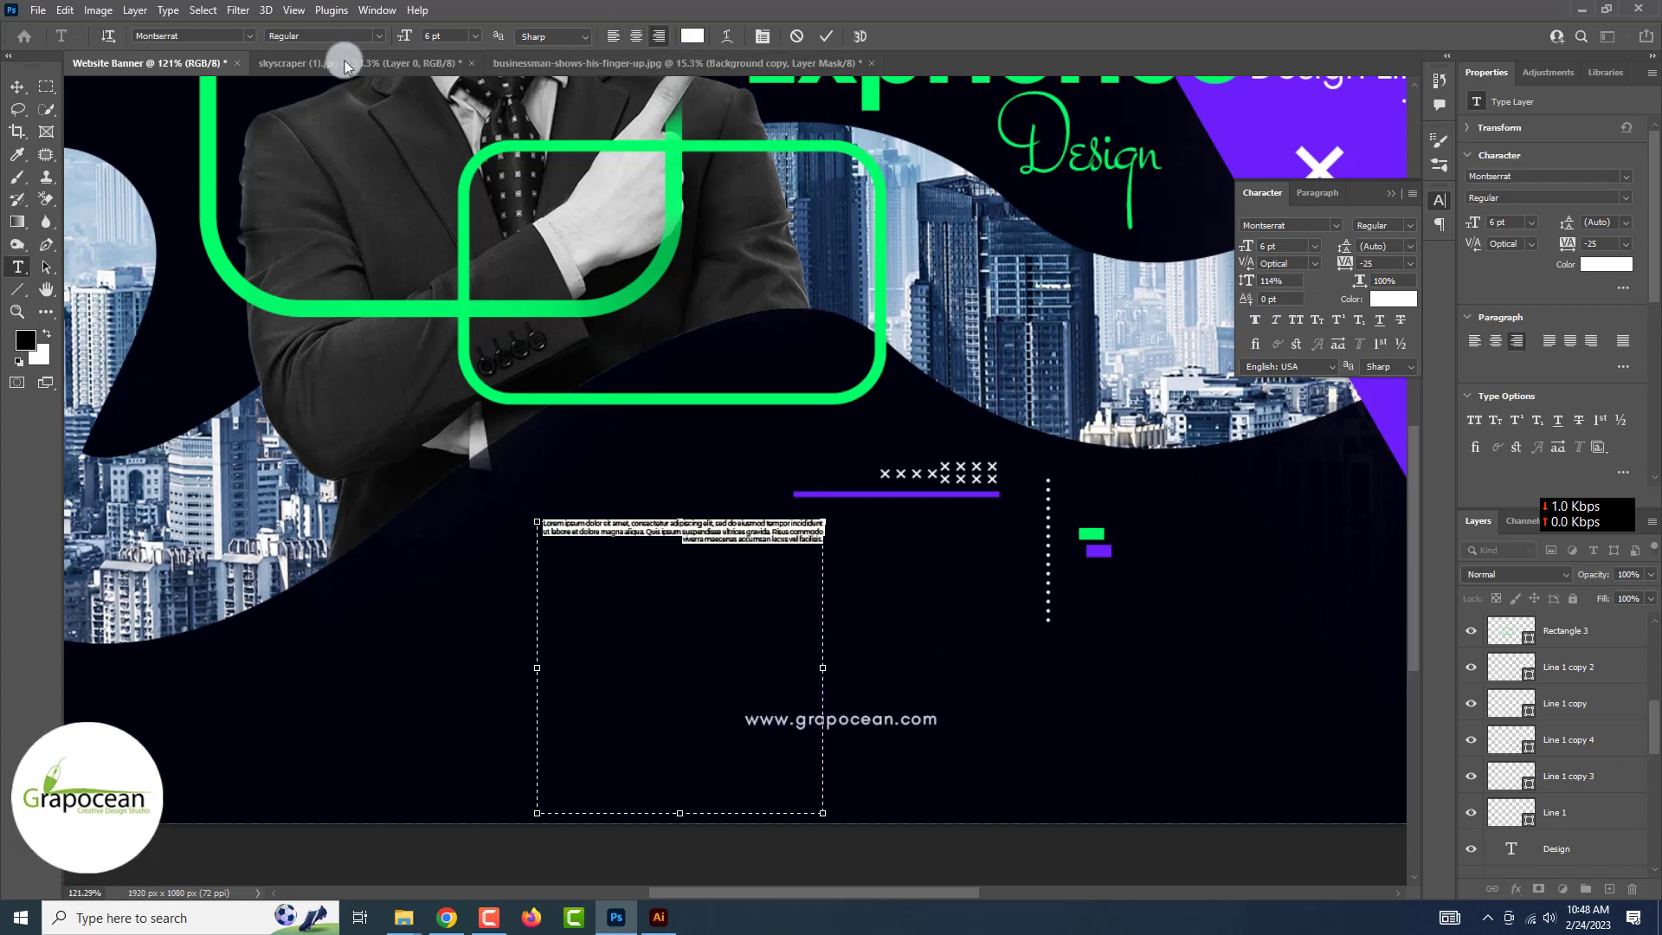
{"action": "key", "text": "ctrl+Return"}
Move the paragraph beside the purple line and set its tracking to 10.
{"action": "key", "text": "v"}
{"action": "left_click_drag", "start_coordinate": [762, 532], "coordinate": [939, 541]}
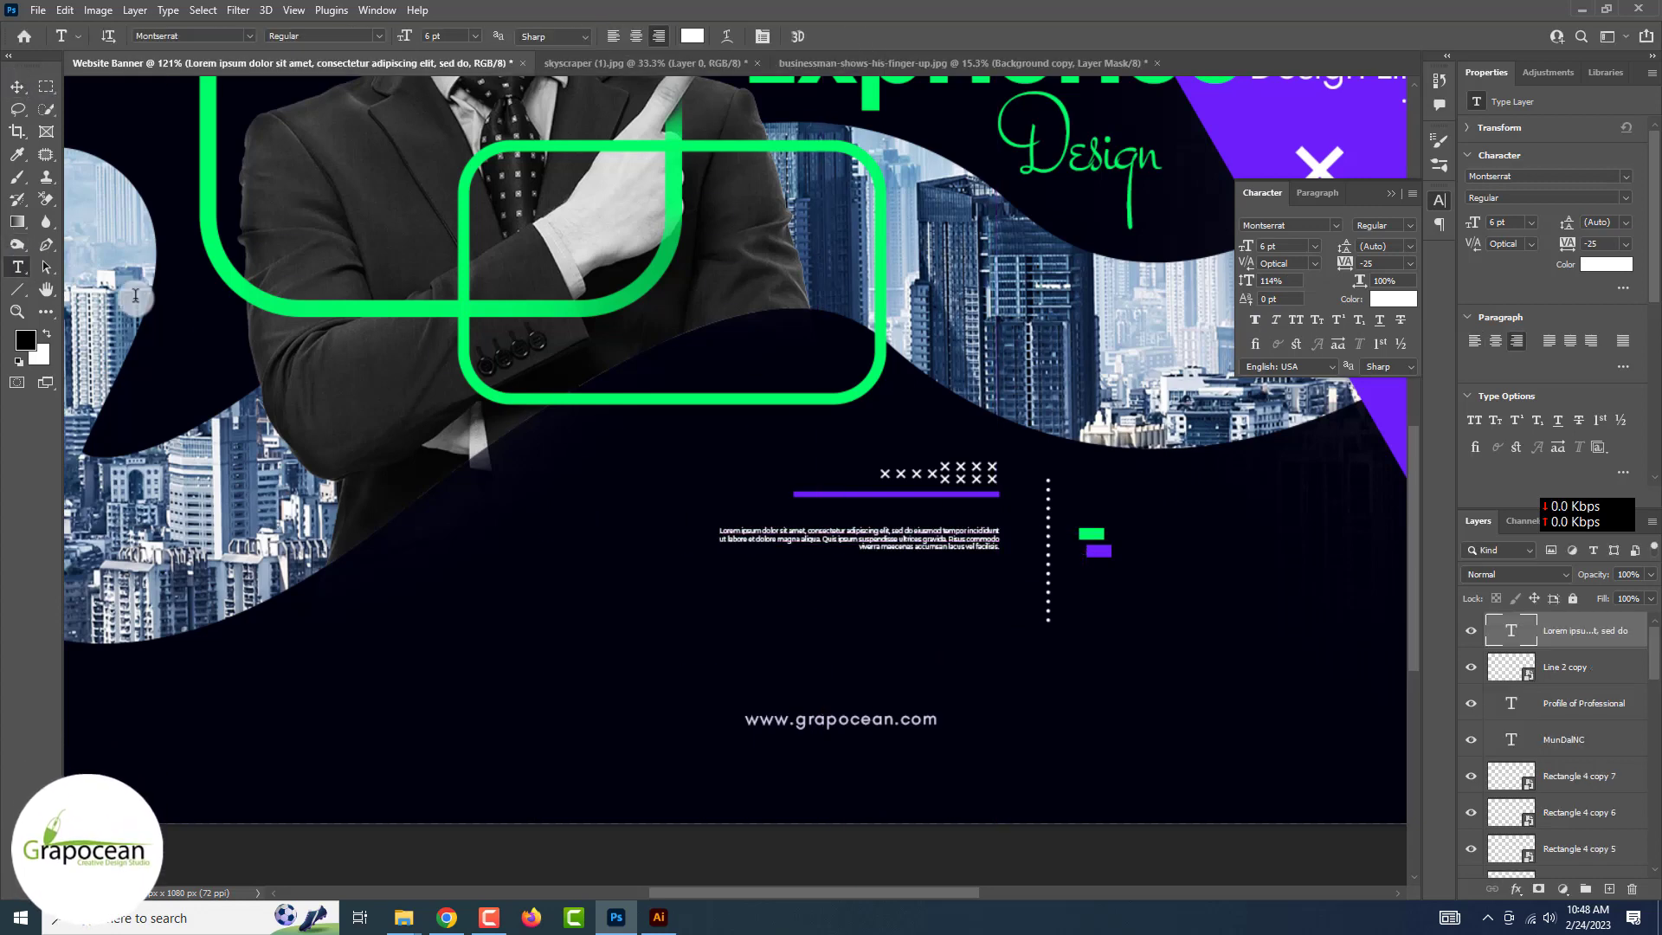
{"action": "left_click", "coordinate": [971, 540]}
{"action": "key", "text": "ctrl+a"}
{"action": "left_click", "coordinate": [1410, 263]}
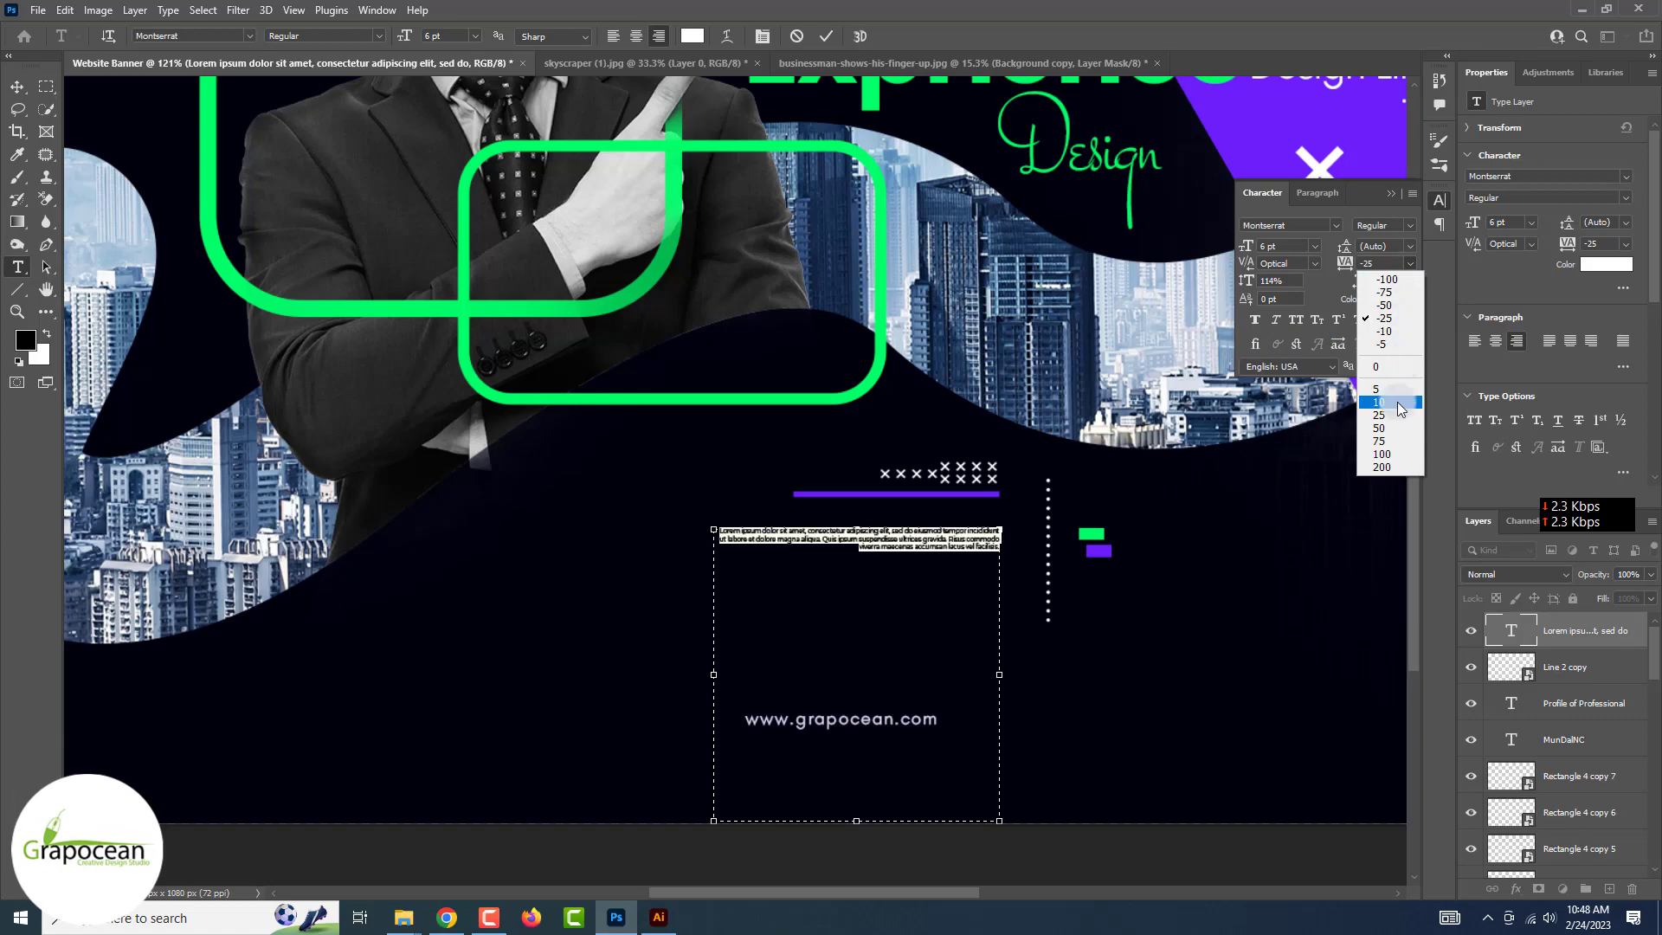
{"action": "left_click", "coordinate": [1379, 402]}
{"action": "scroll", "coordinate": [1353, 437], "scroll_direction": "up", "scroll_amount": 2}
{"action": "scroll", "coordinate": [1039, 742], "scroll_direction": "up", "scroll_amount": 2}
{"action": "left_click_drag", "start_coordinate": [1032, 751], "coordinate": [1027, 751]}
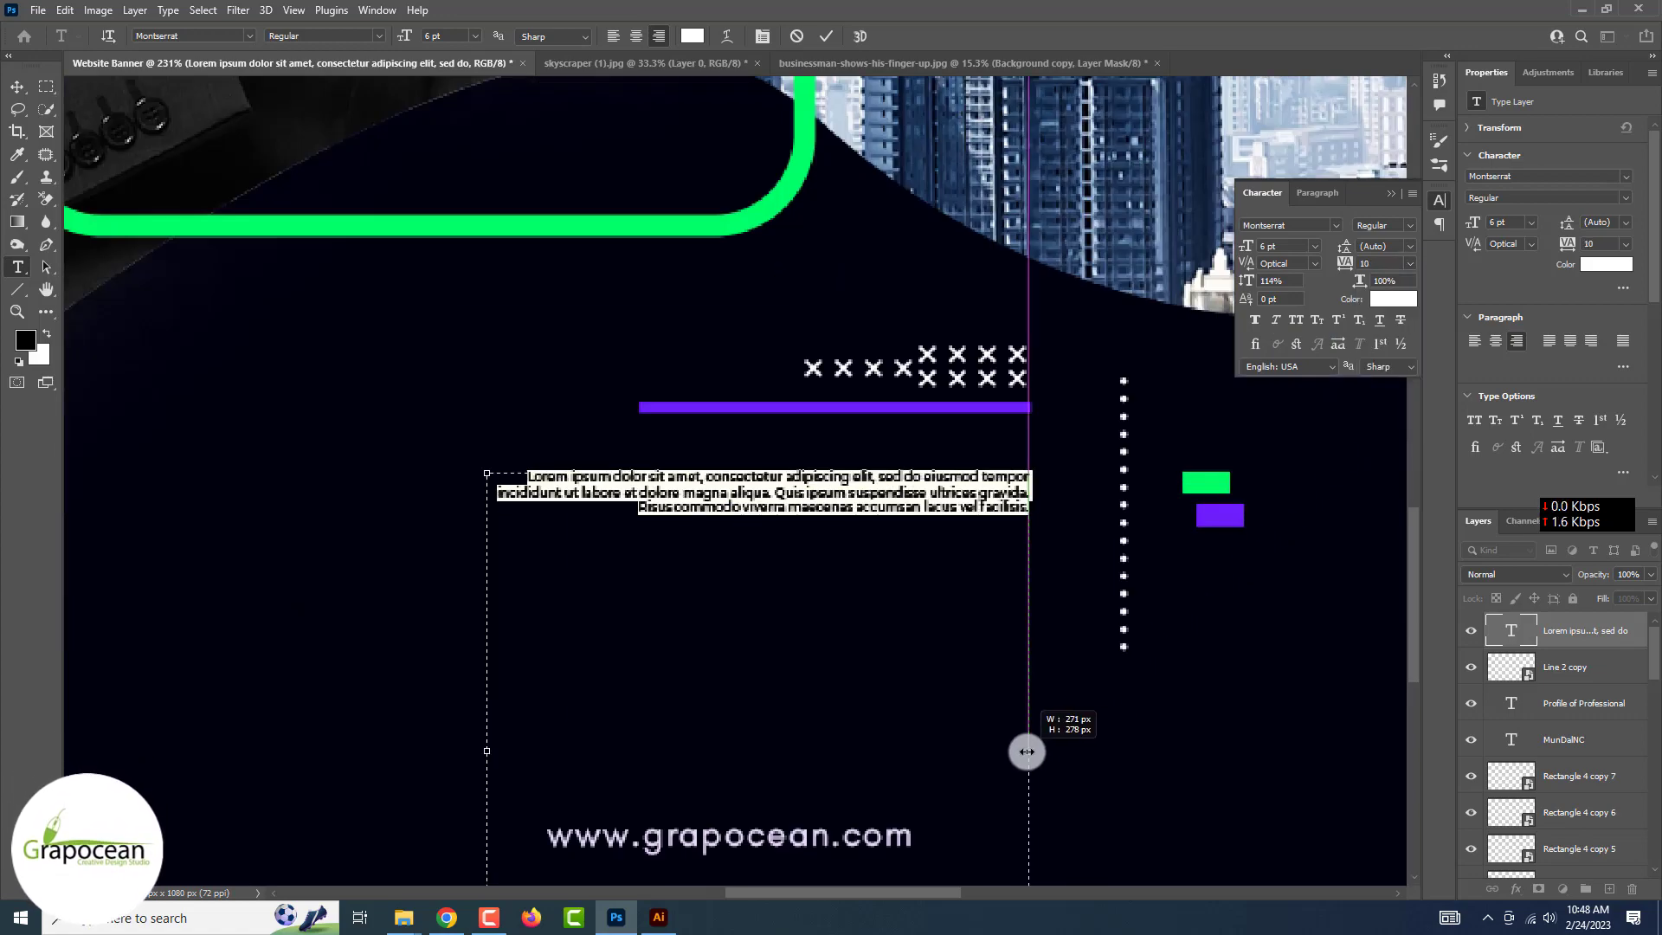
{"action": "left_click", "coordinate": [826, 35]}
Adjust the paragraph leading from 6 pt to spread its lines further apart.
{"action": "key", "text": "v"}
{"action": "left_click", "coordinate": [338, 559]}
{"action": "scroll", "coordinate": [260, 502], "scroll_direction": "up", "scroll_amount": 3}
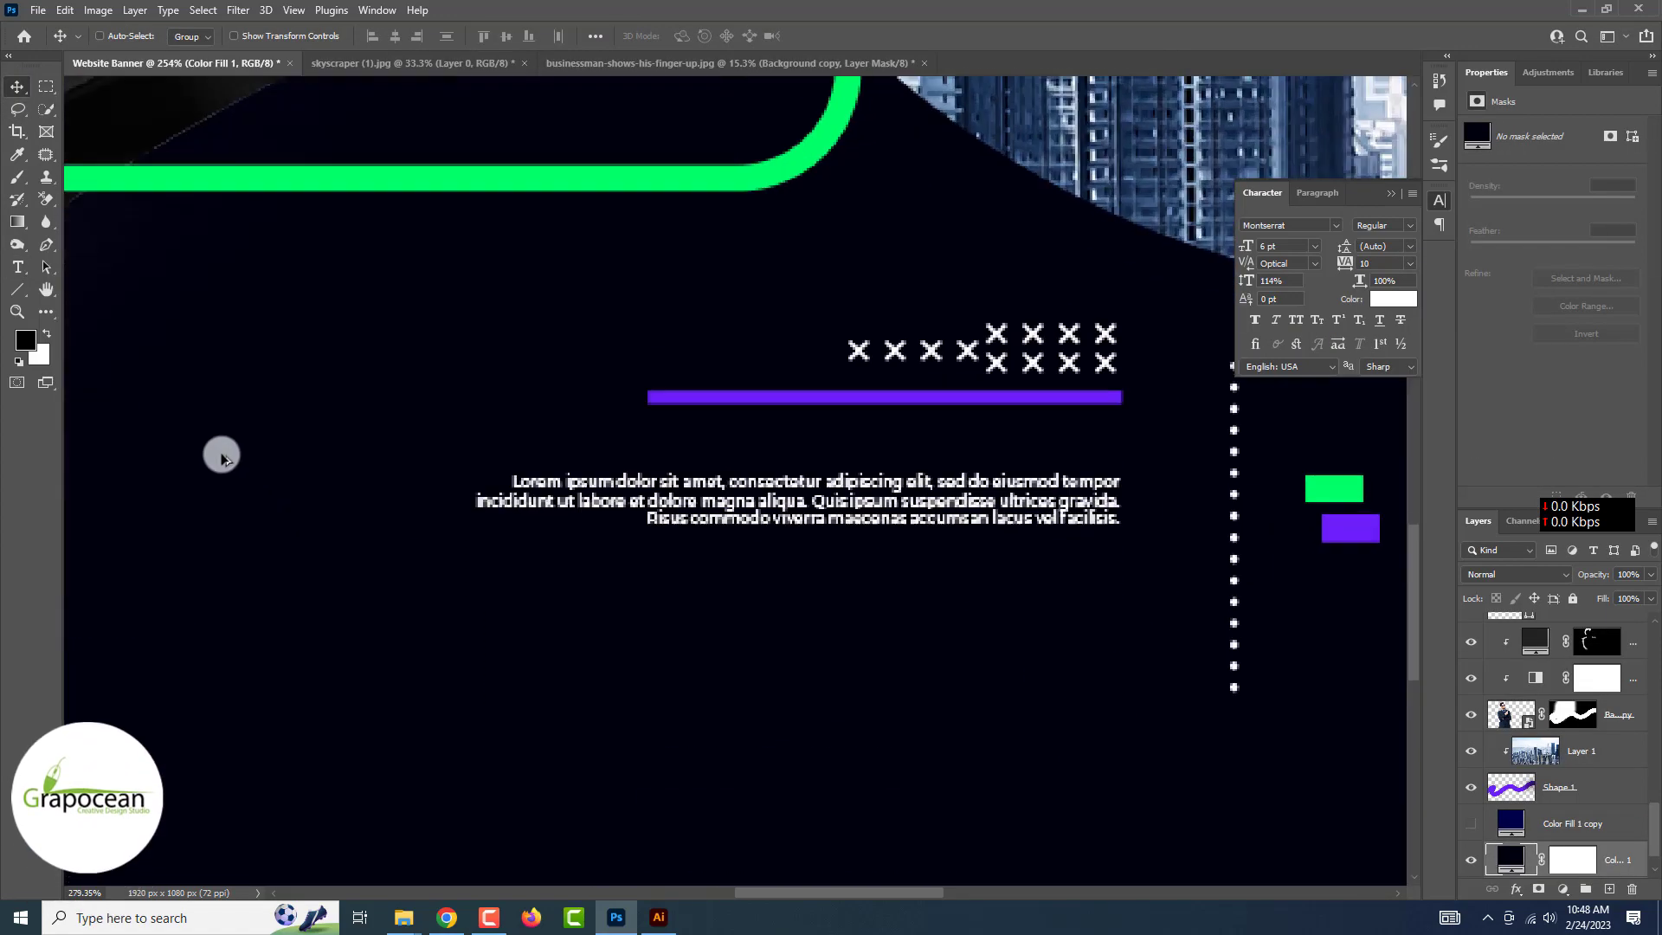
{"action": "left_click", "coordinate": [18, 269]}
{"action": "left_click", "coordinate": [787, 504]}
{"action": "key", "text": "ctrl+a"}
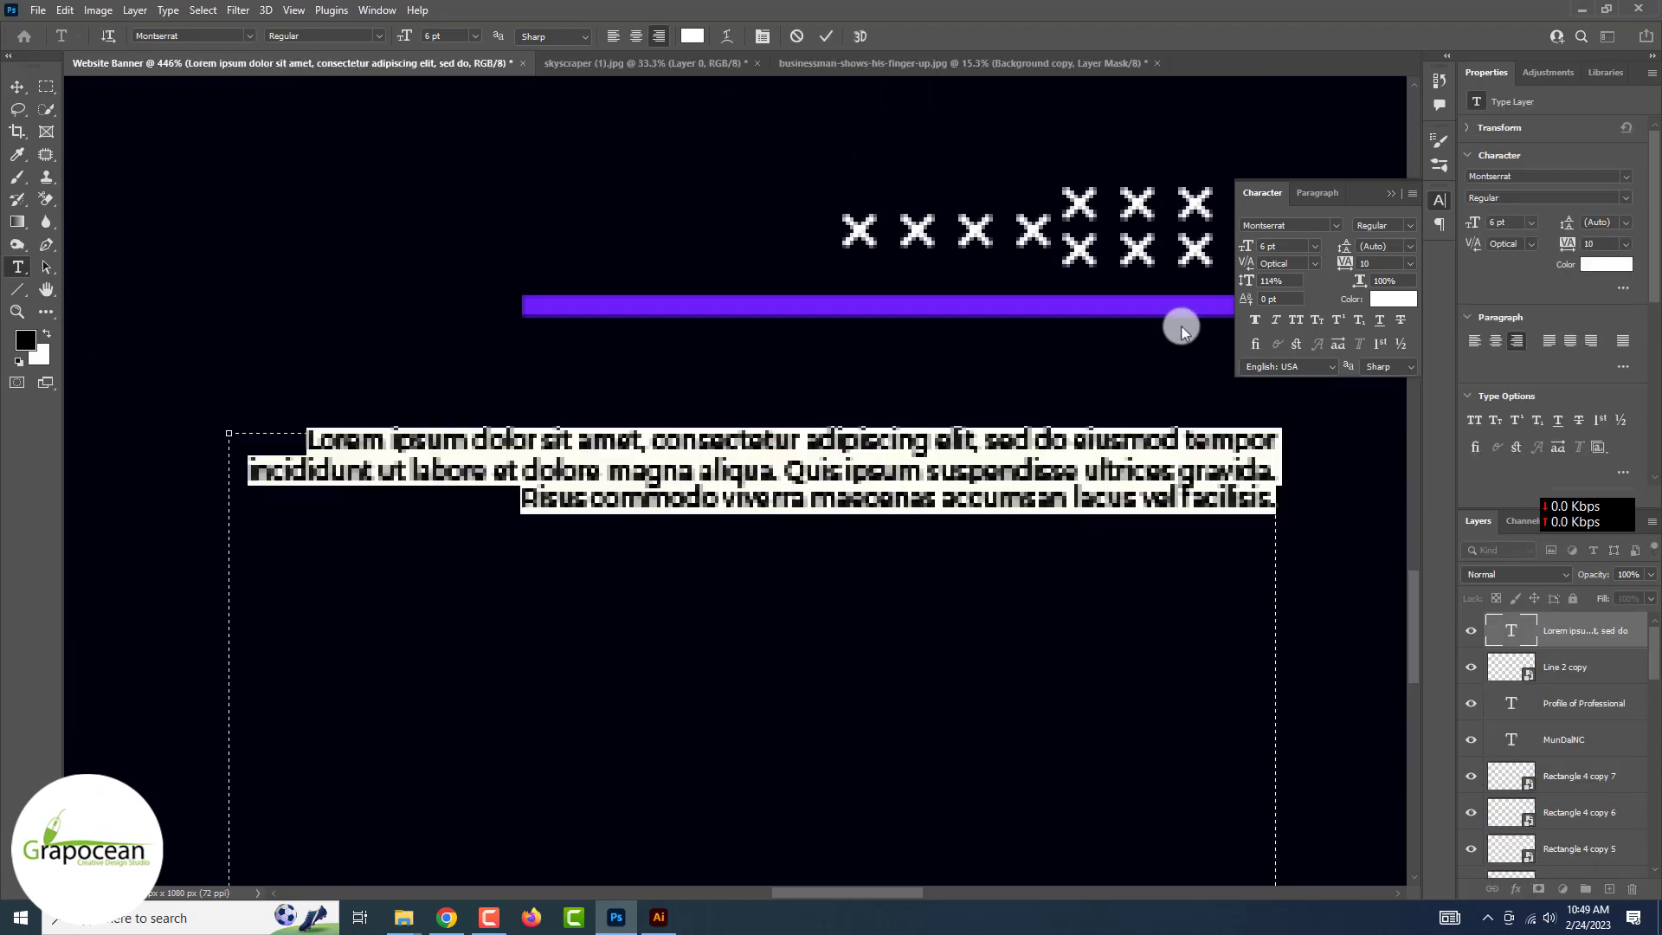
{"action": "left_click", "coordinate": [1410, 225]}
{"action": "left_click", "coordinate": [1376, 263]}
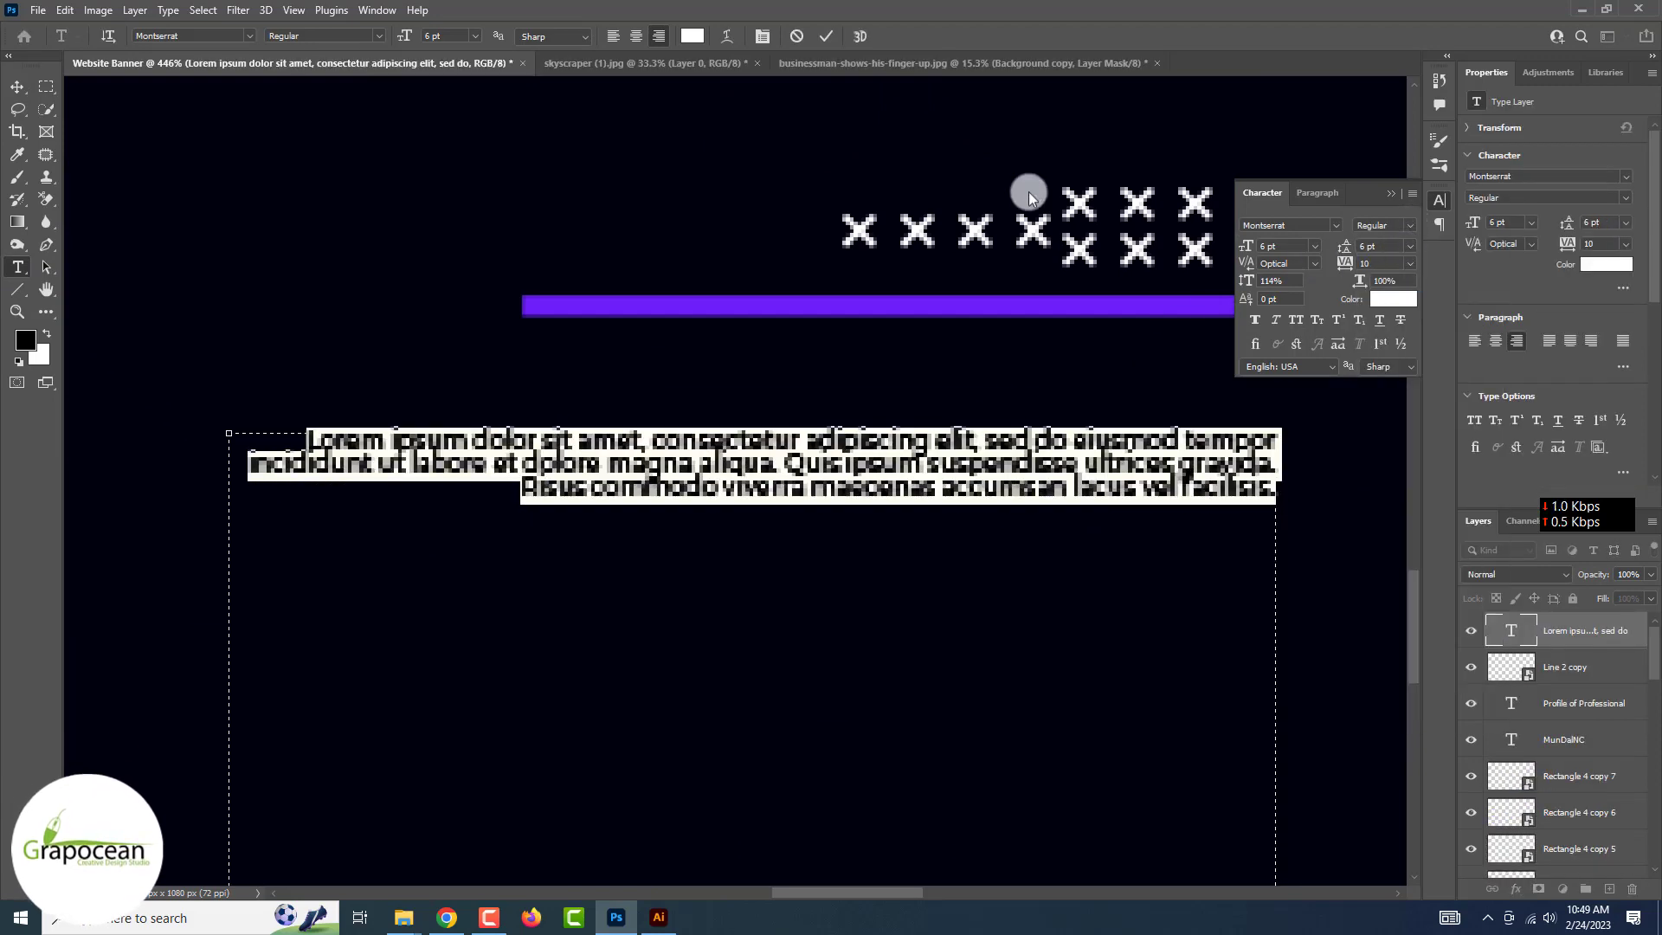
{"action": "left_click_drag", "start_coordinate": [405, 39], "coordinate": [408, 40]}
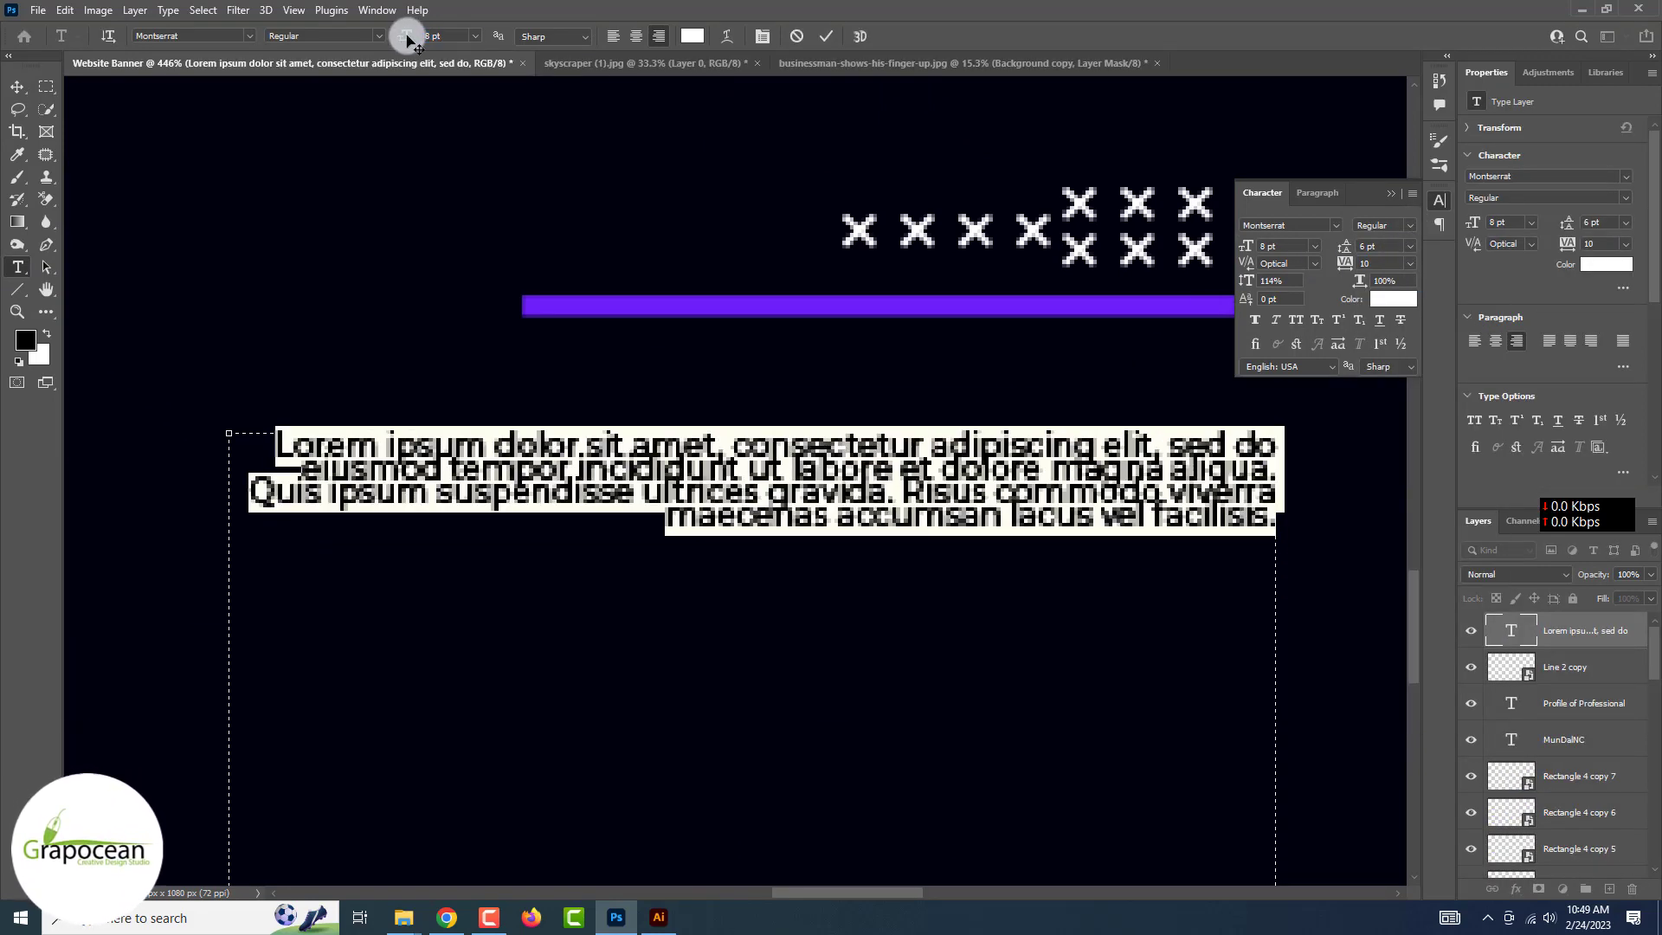
{"action": "key", "text": "ctrl+z"}
{"action": "left_click_drag", "start_coordinate": [1345, 253], "coordinate": [1350, 256]}
{"action": "left_click", "coordinate": [15, 86]}
{"action": "key", "text": "ctrl+0"}
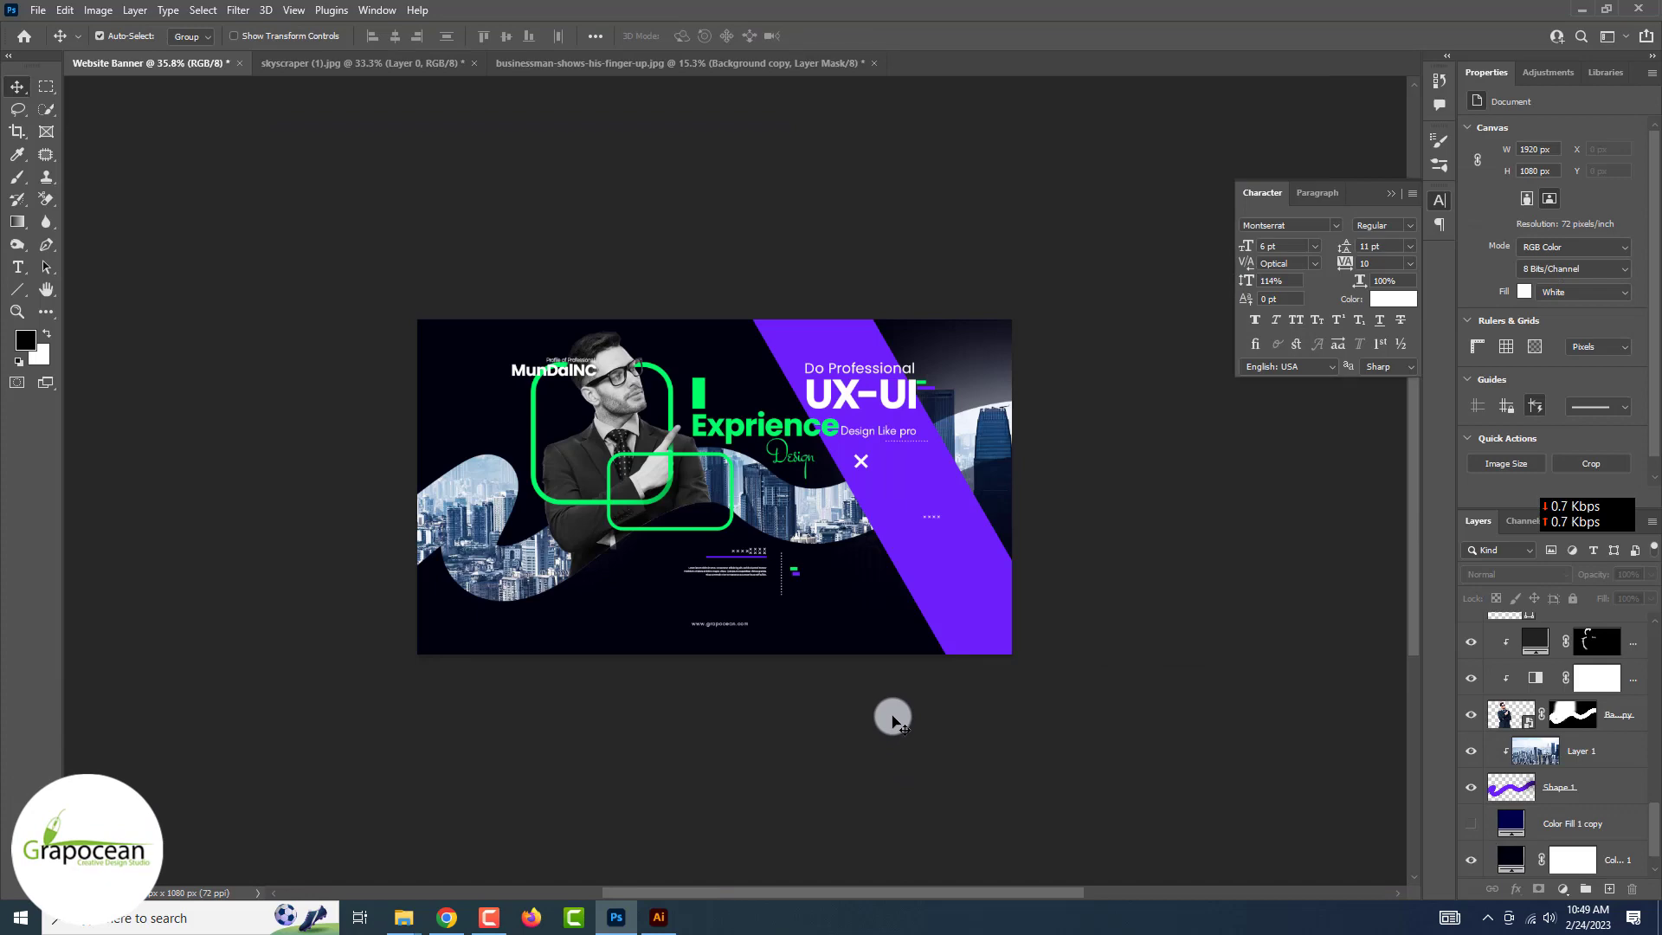
Duplicate the paragraph down-left and flip the copy horizontally.
{"action": "scroll", "coordinate": [874, 697], "scroll_direction": "up", "scroll_amount": 2}
{"action": "scroll", "coordinate": [779, 588], "scroll_direction": "up", "scroll_amount": 2}
{"action": "mouse_move", "coordinate": [765, 561]}
{"action": "left_mouse_down"}
{"action": "mouse_move", "coordinate": [481, 600]}
{"action": "mouse_move", "coordinate": [645, 618]}
{"action": "left_mouse_up"}
{"action": "right_click", "coordinate": [482, 599]}
{"action": "left_click", "coordinate": [502, 590]}
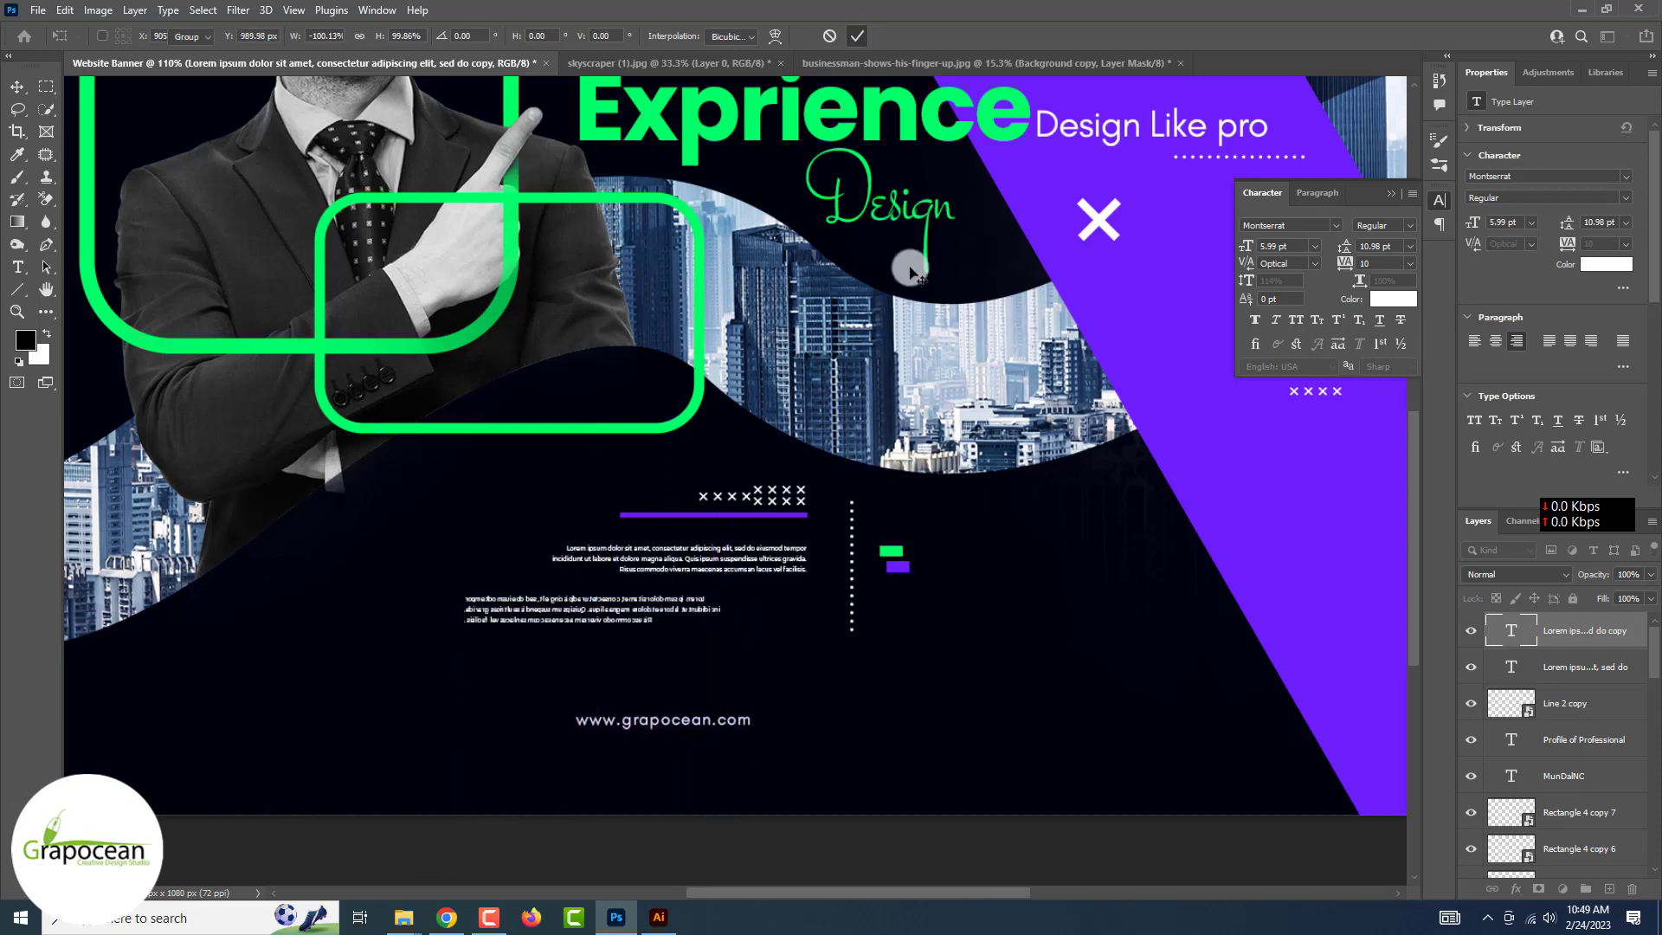
{"action": "key", "text": "Return"}
{"action": "left_click", "coordinate": [913, 273]}
Add copies of the green accent bar and dotted line beside the lower paragraph.
{"action": "left_click", "coordinate": [900, 554]}
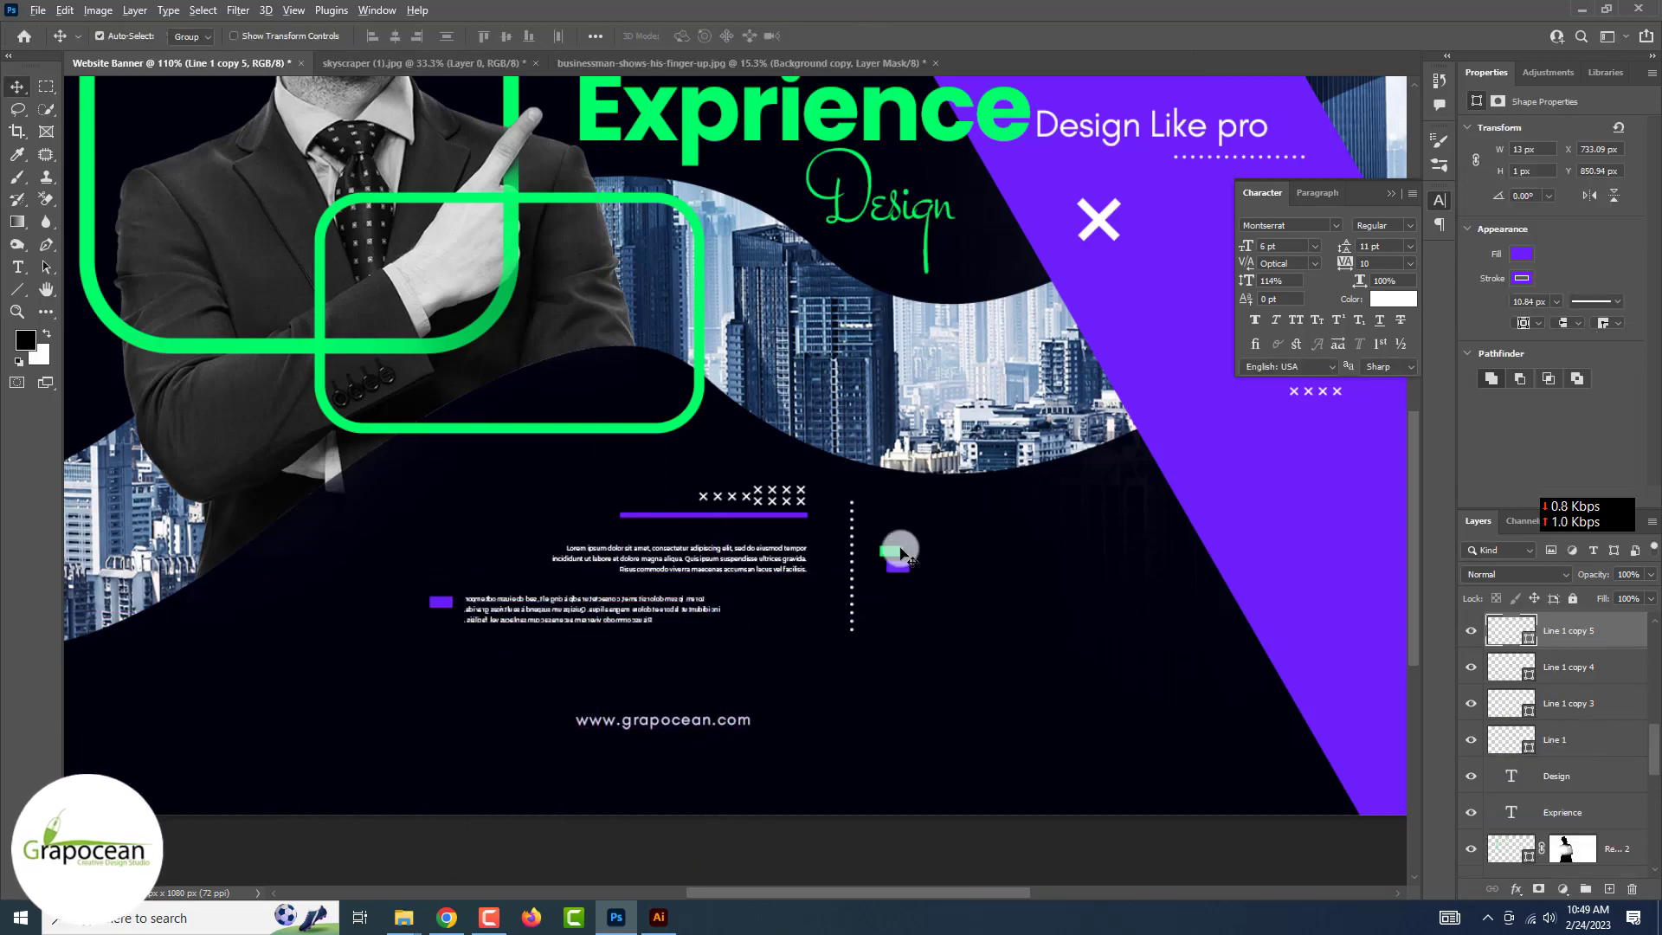
{"action": "key", "text": "ctrl+minus"}
{"action": "key", "text": "ctrl+minus"}
{"action": "scroll", "coordinate": [660, 731], "scroll_direction": "up", "scroll_amount": 5}
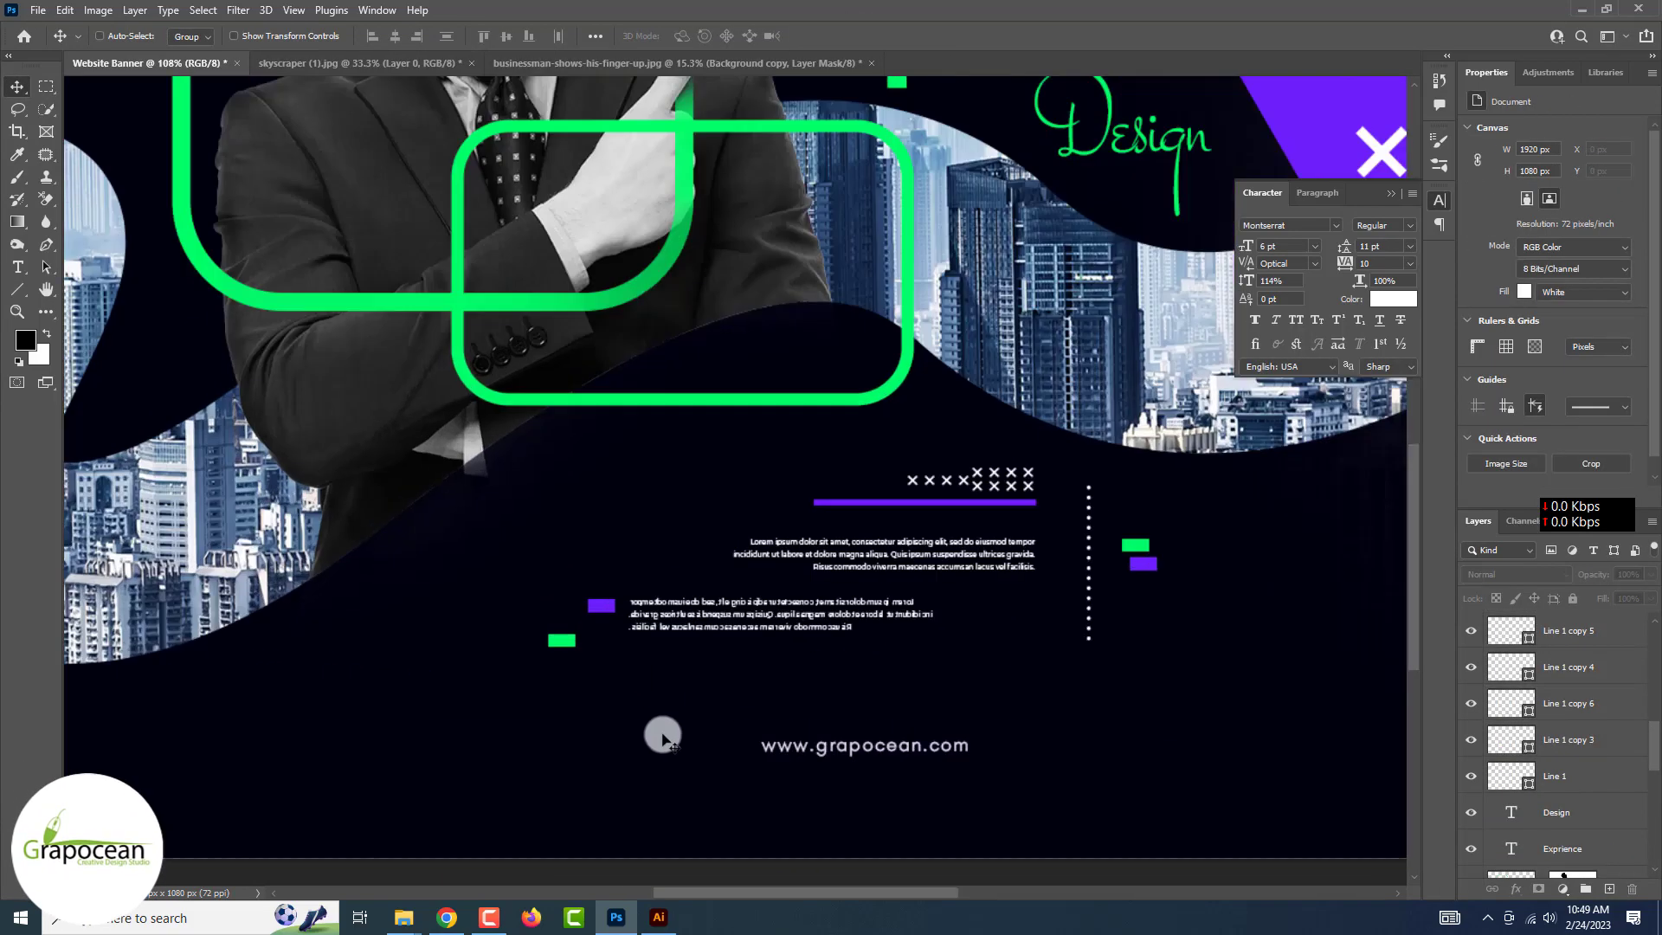
{"action": "left_click_drag", "start_coordinate": [522, 572], "coordinate": [546, 617]}
{"action": "scroll", "coordinate": [542, 624], "scroll_direction": "down", "scroll_amount": 5}
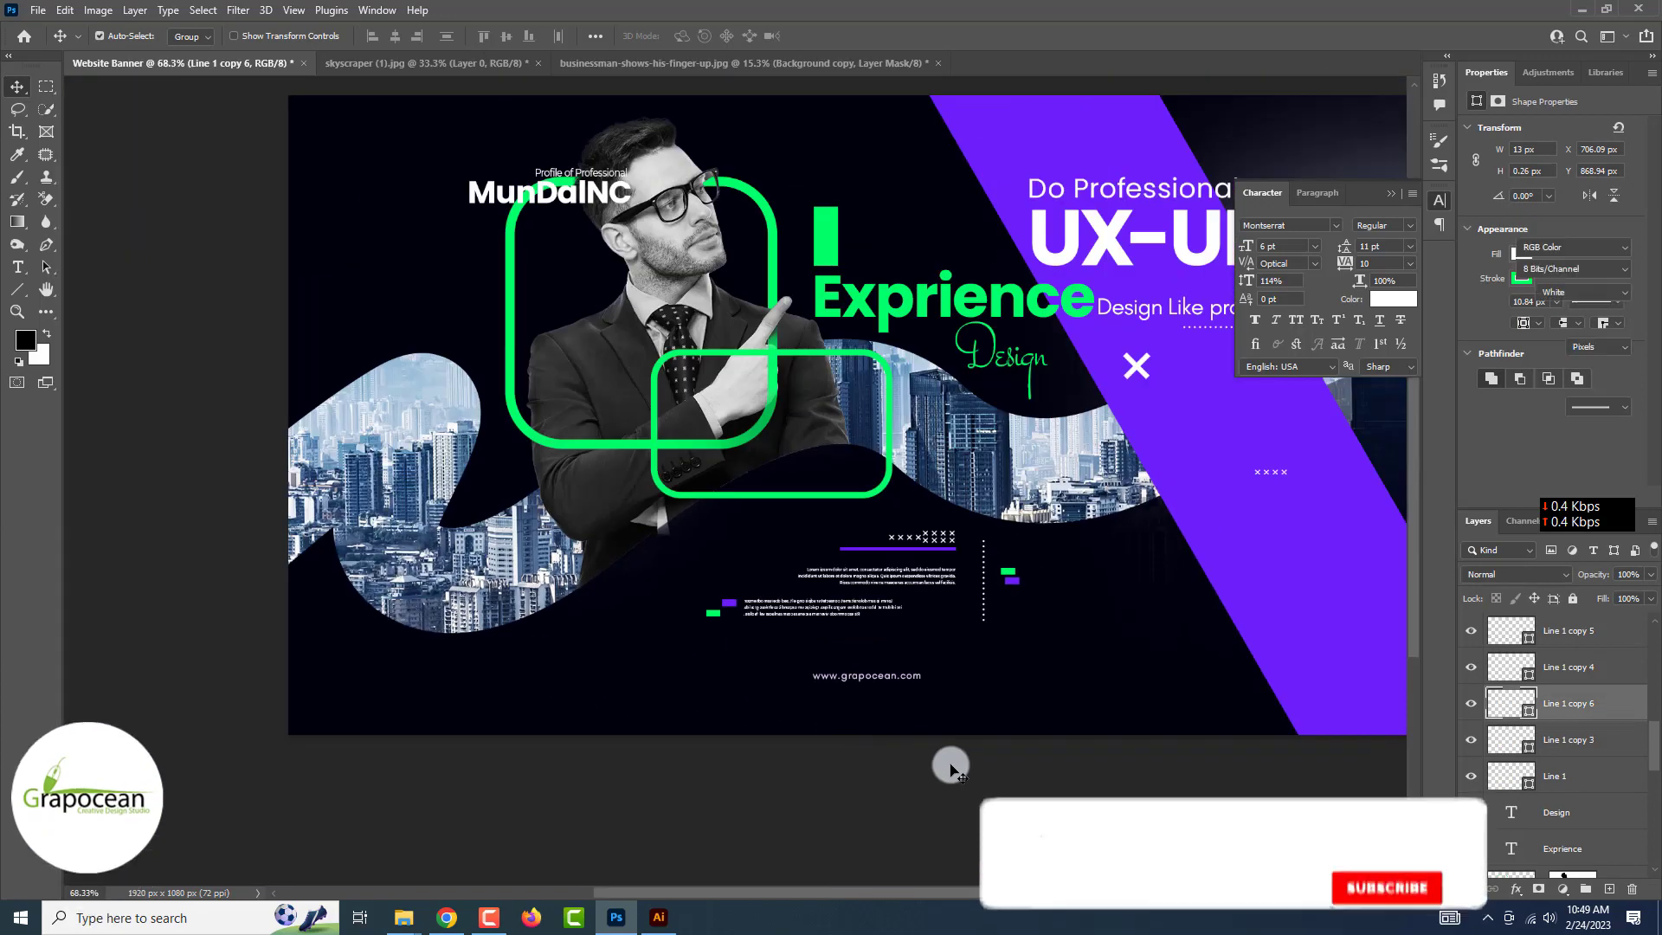
{"action": "scroll", "coordinate": [1002, 620], "scroll_direction": "up", "scroll_amount": 4}
{"action": "left_click_drag", "start_coordinate": [1027, 588], "coordinate": [341, 667]}
{"action": "scroll", "coordinate": [933, 636], "scroll_direction": "down", "scroll_amount": 5}
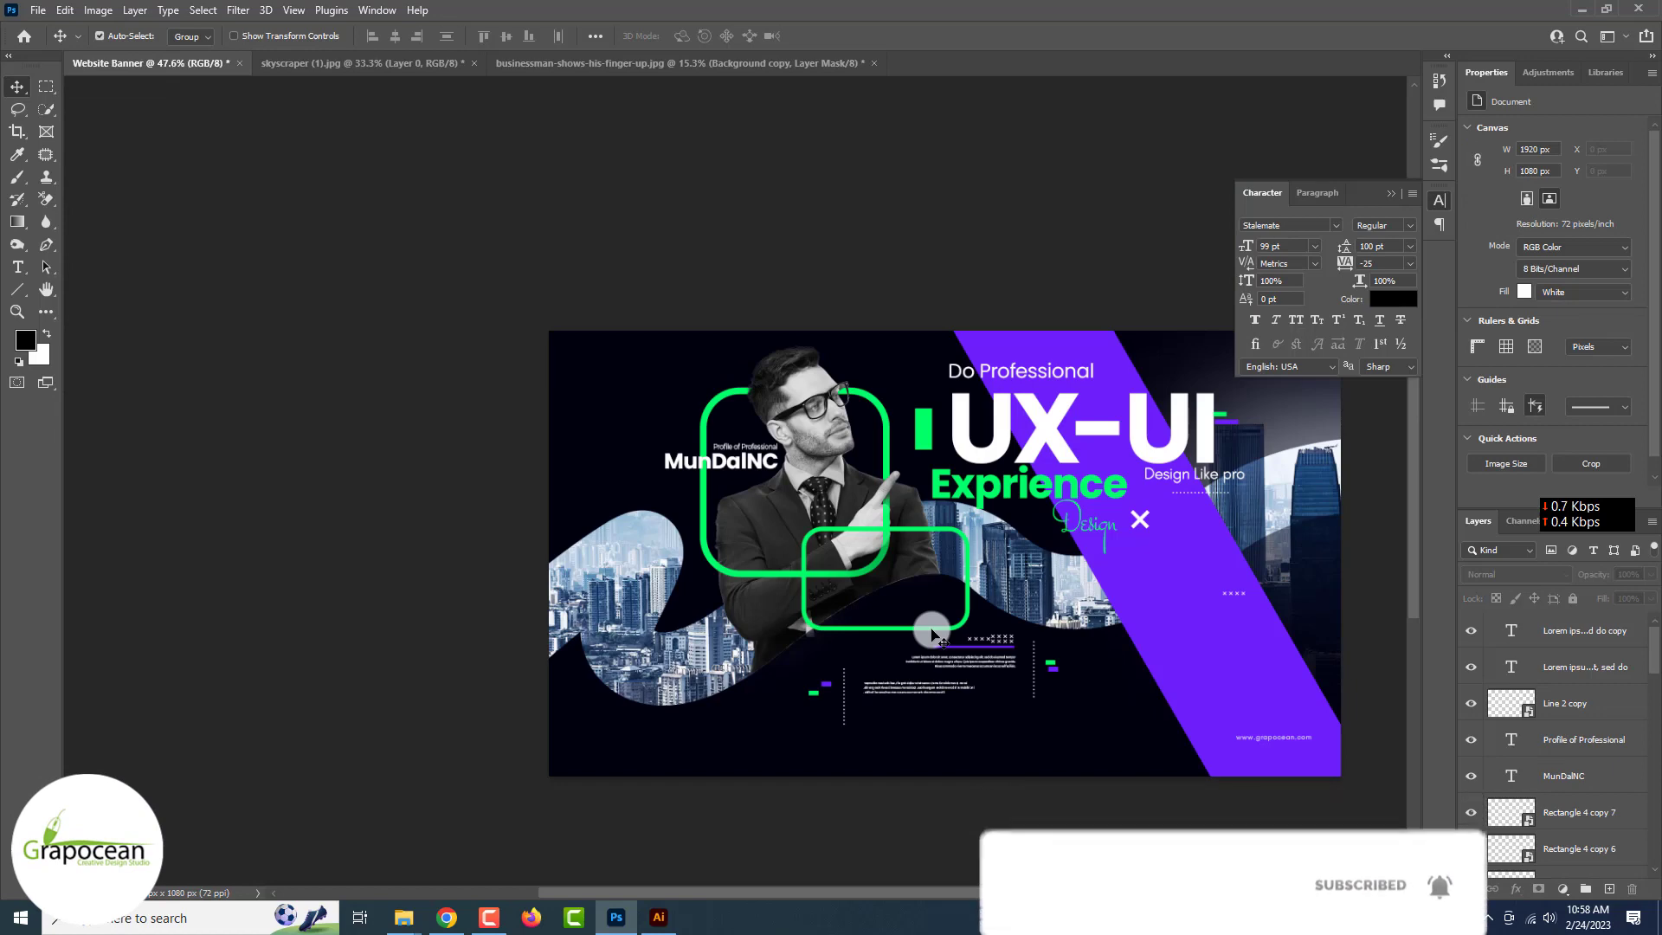
{"action": "scroll", "coordinate": [933, 636], "scroll_direction": "up", "scroll_amount": 1}
{"action": "scroll", "coordinate": [933, 636], "scroll_direction": "down", "scroll_amount": 1}
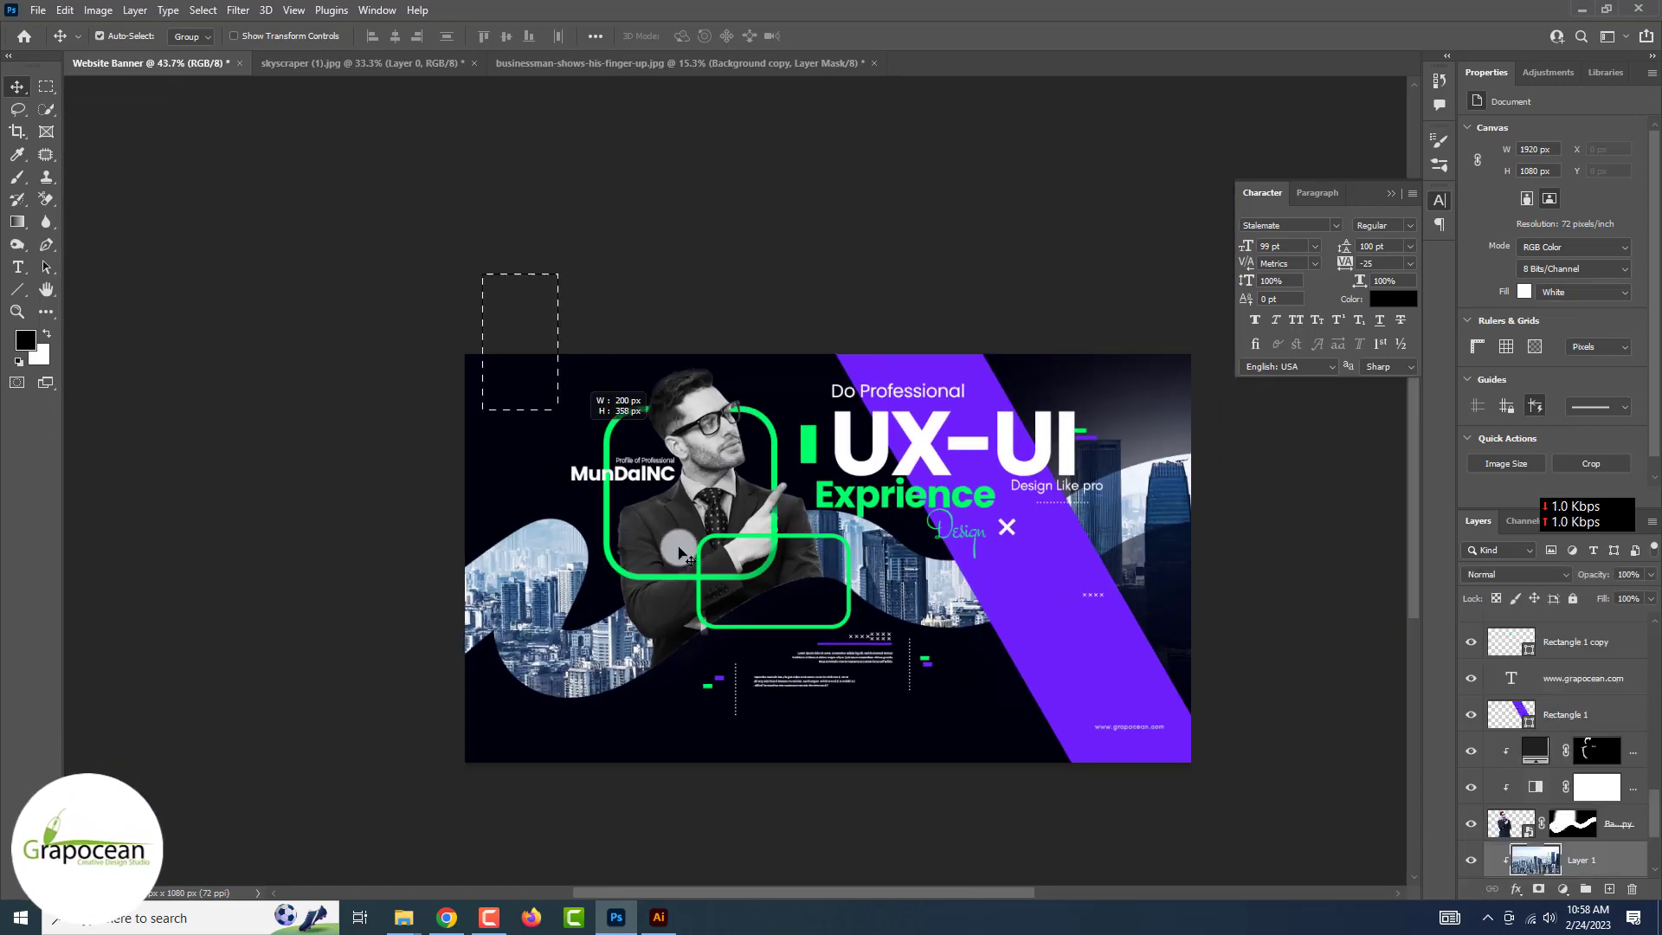
{"action": "left_click_drag", "start_coordinate": [1037, 640], "coordinate": [1056, 708]}
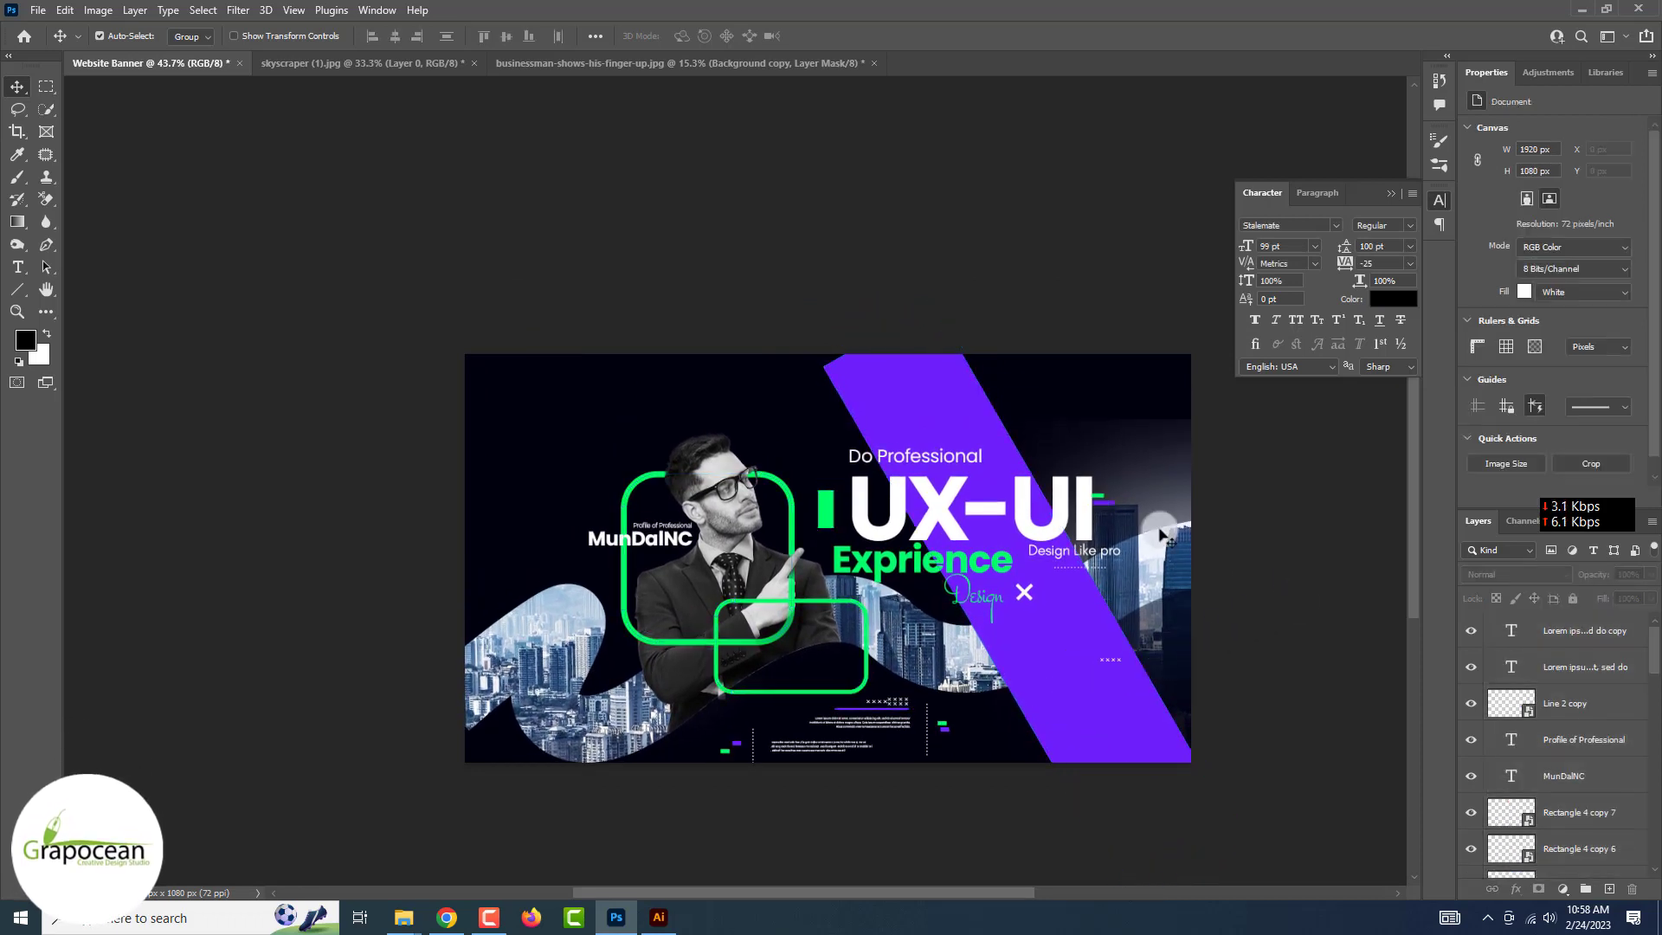
Narrow the diagonal purple band (Rectangle 1) to about 290 px wide.
{"action": "left_click", "coordinate": [881, 393]}
{"action": "left_click", "coordinate": [18, 288]}
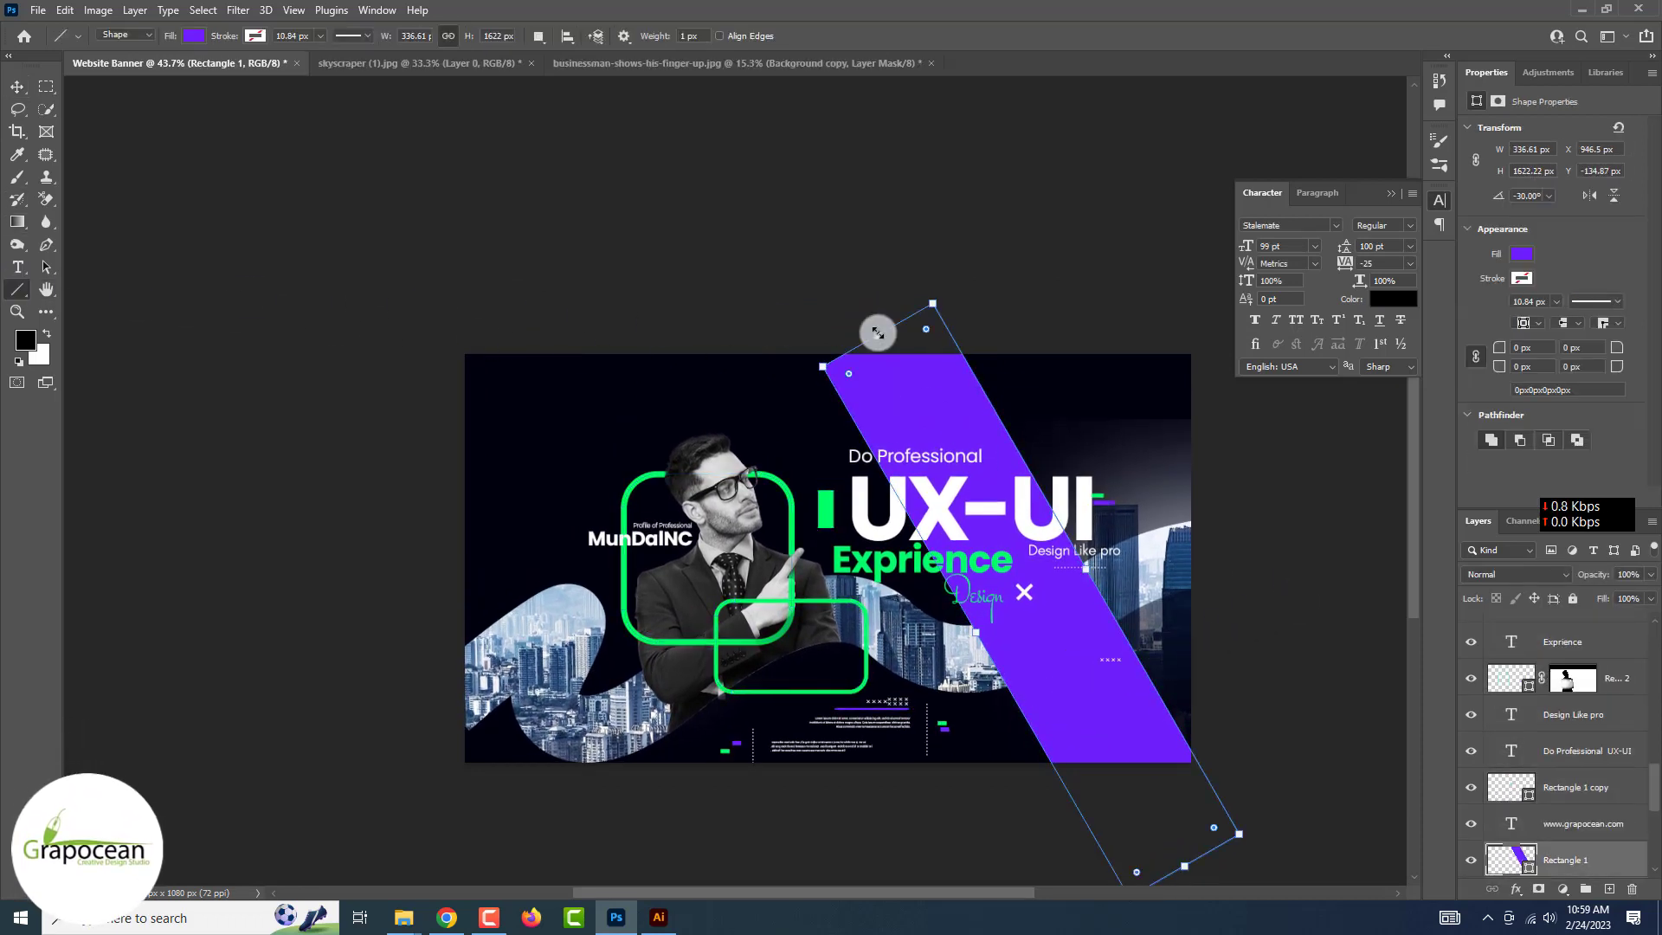
{"action": "mouse_move", "coordinate": [877, 333]}
{"action": "left_mouse_down"}
{"action": "mouse_move", "coordinate": [822, 260]}
{"action": "mouse_move", "coordinate": [877, 335]}
{"action": "left_mouse_up"}
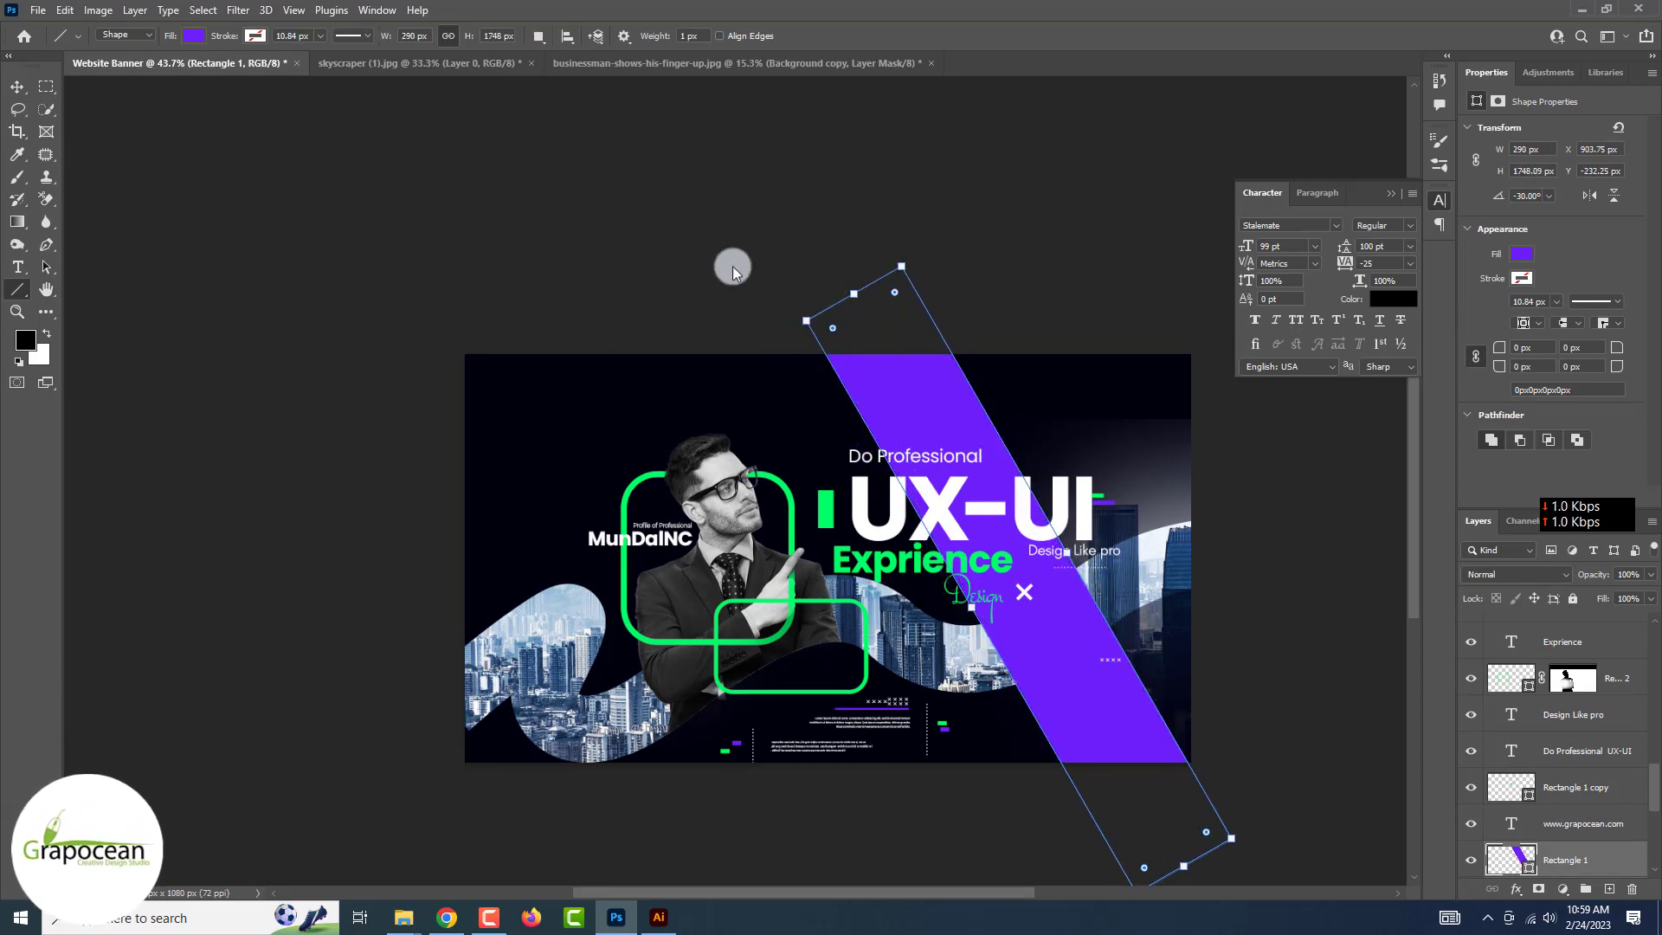
{"action": "left_click", "coordinate": [18, 265]}
Make the menu word white (ffffff) in Glacial Indifference and correct 'HOme' to 'Home'.
{"action": "scroll", "coordinate": [518, 350], "scroll_direction": "up", "scroll_amount": 2}
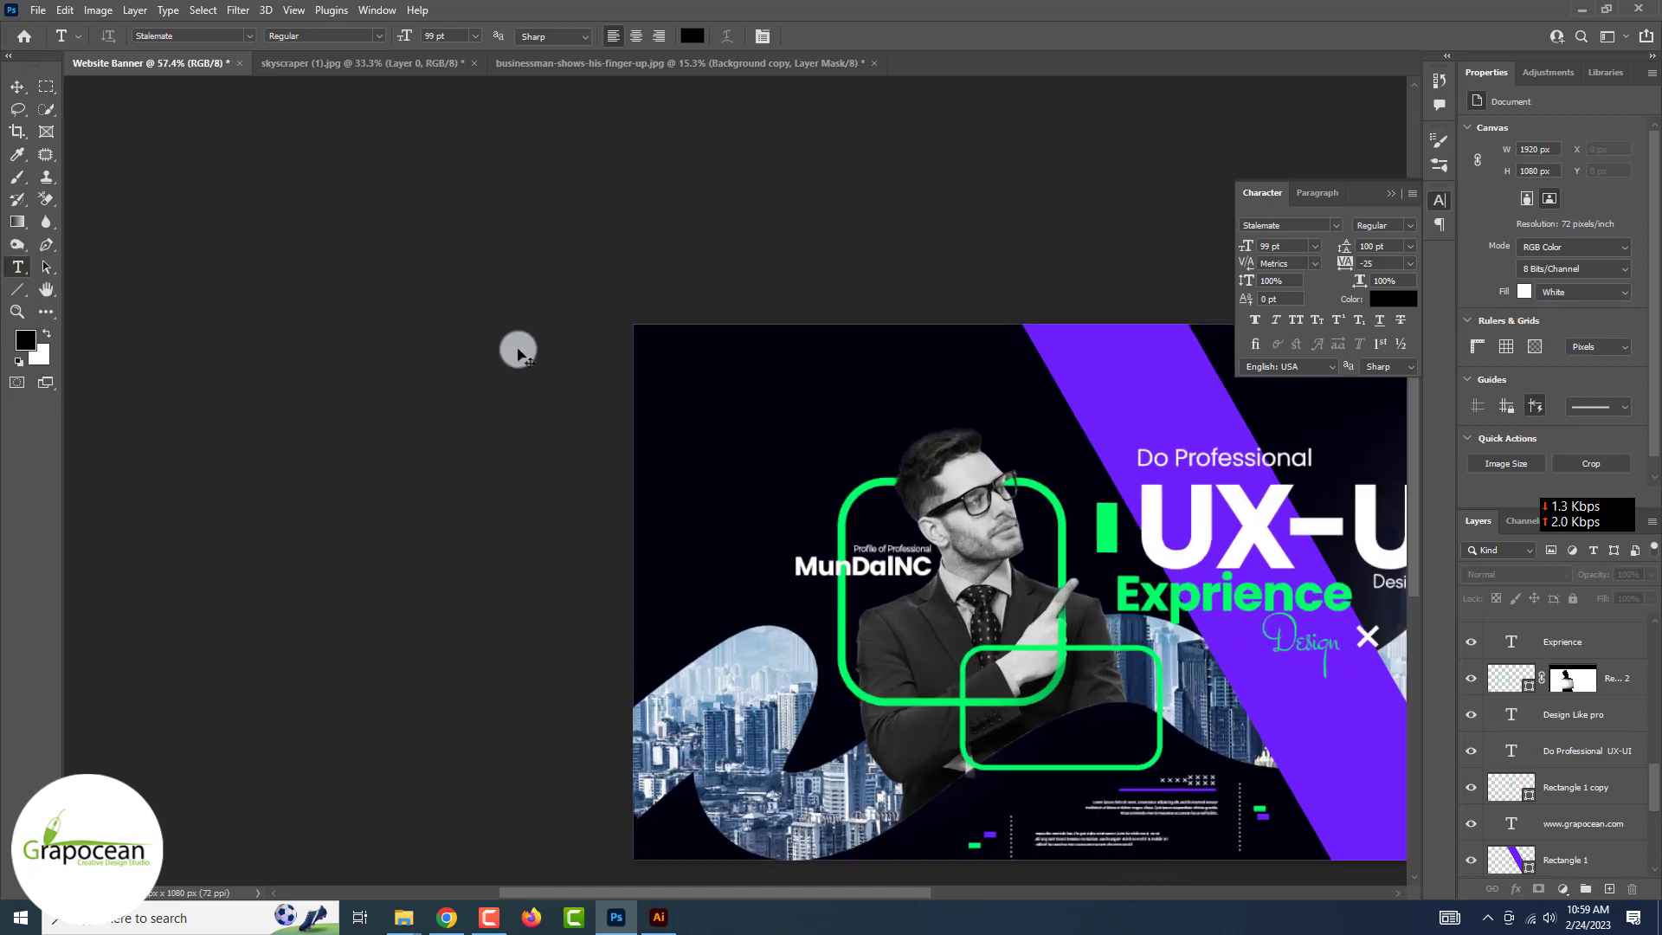
{"action": "key", "text": "BackSpace"}
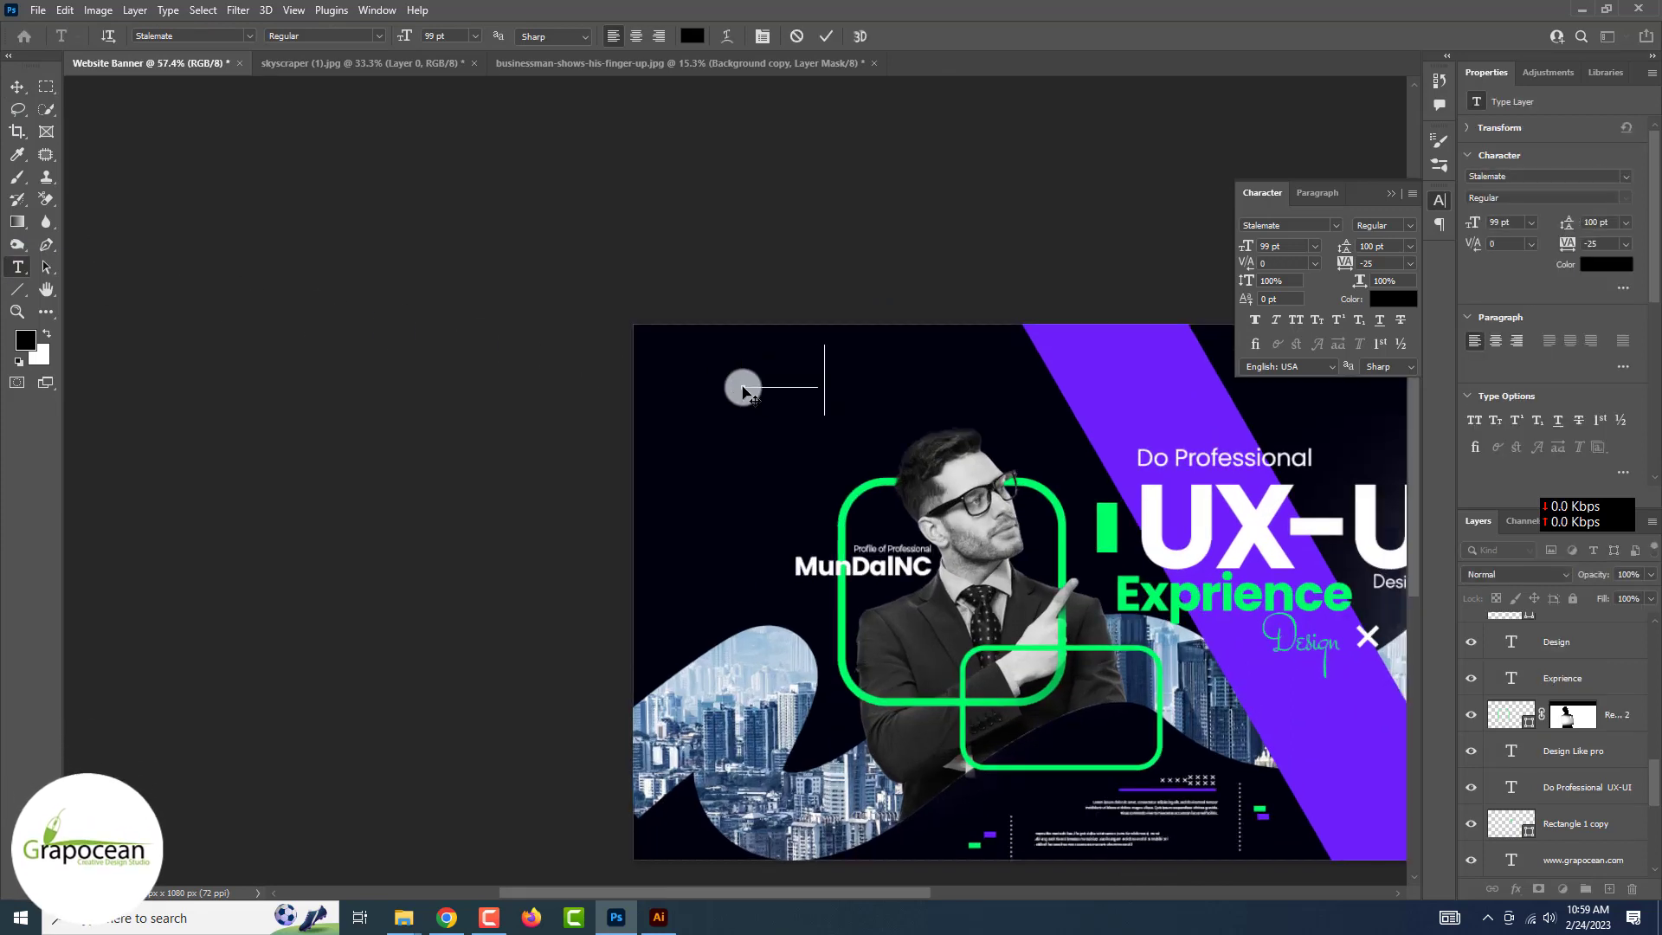
{"action": "left_click", "coordinate": [693, 36]}
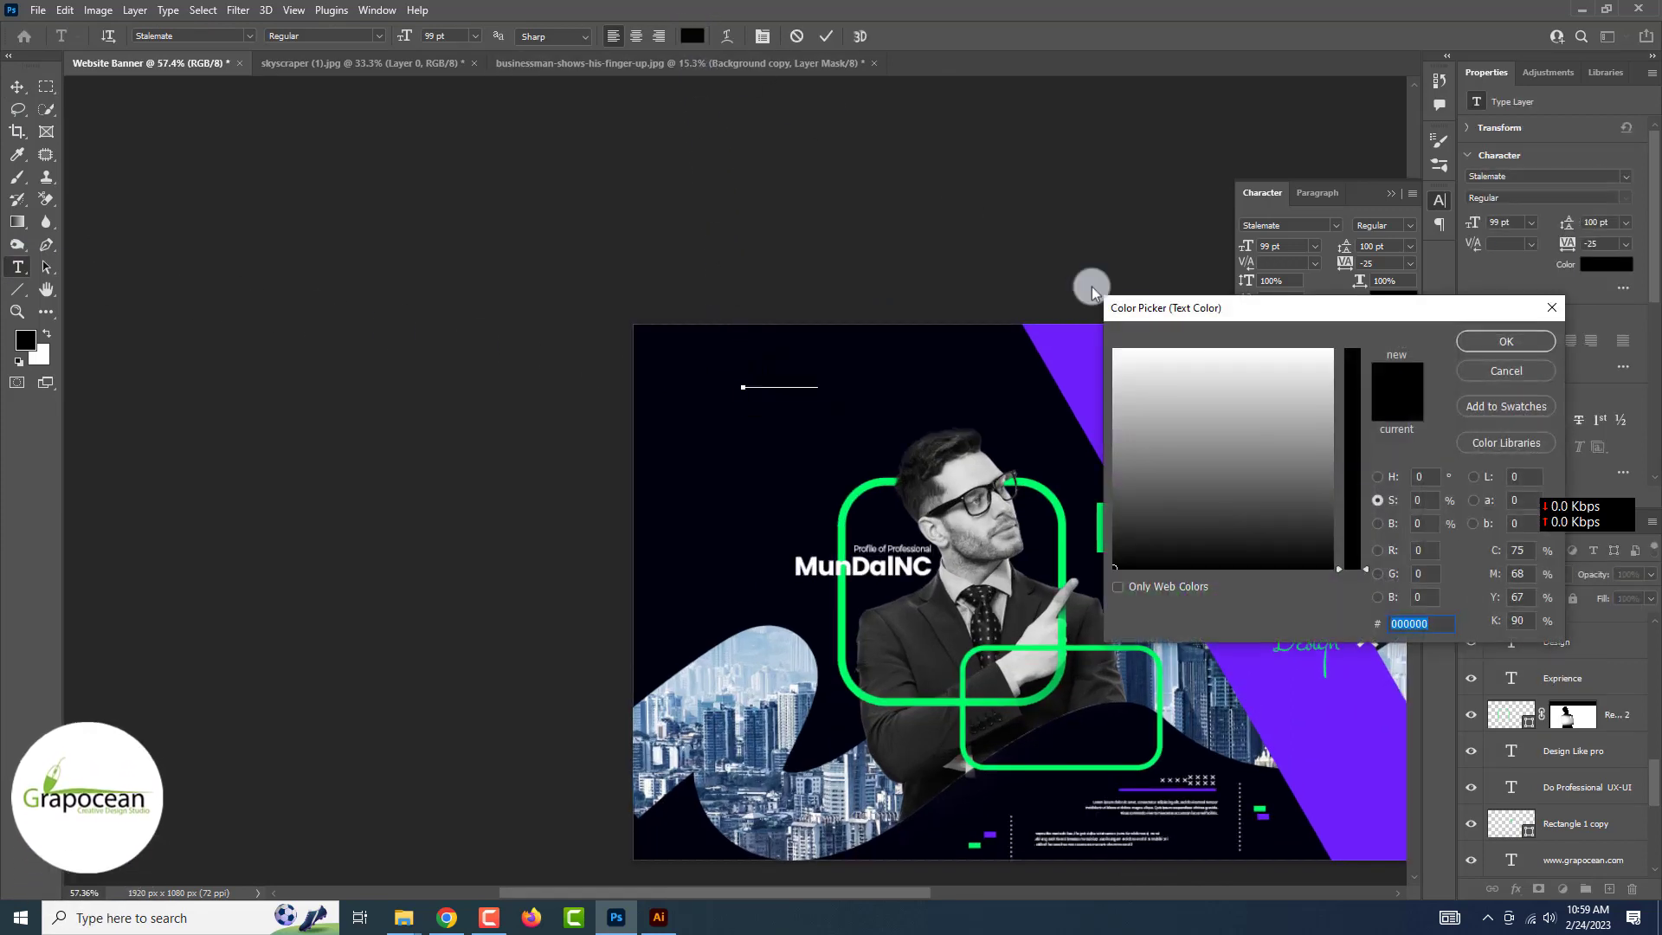
{"action": "type", "text": "ffffff"}
{"action": "left_click", "coordinate": [1482, 348]}
{"action": "left_click", "coordinate": [249, 36]}
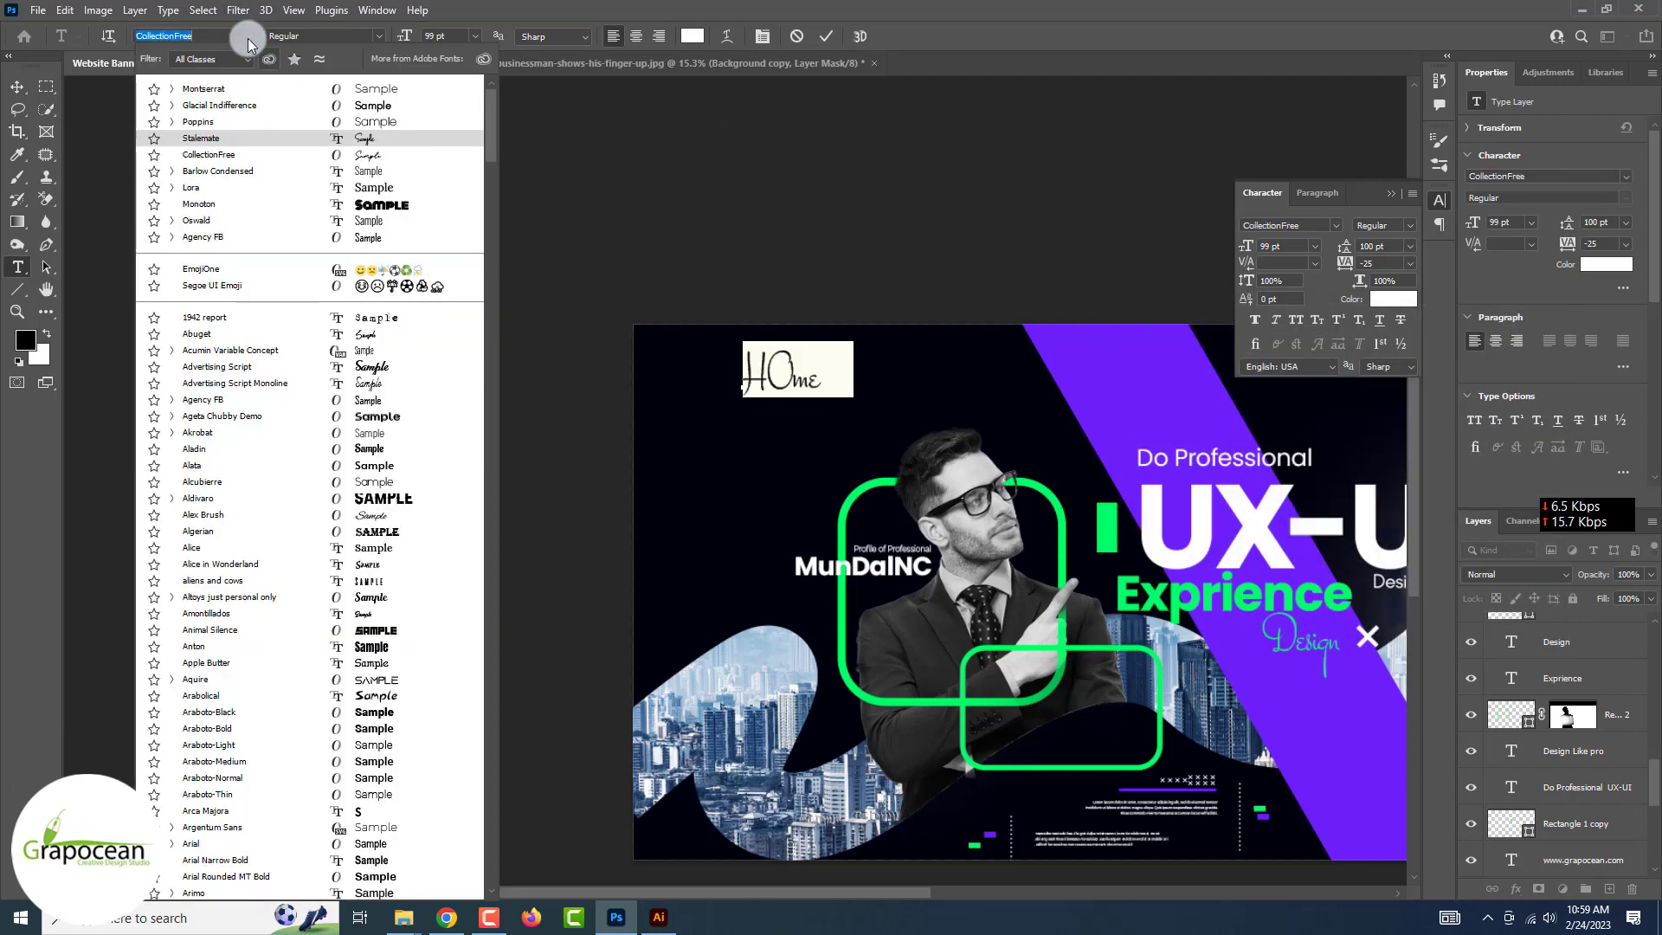
{"action": "left_click", "coordinate": [381, 133]}
{"action": "left_click", "coordinate": [249, 35]}
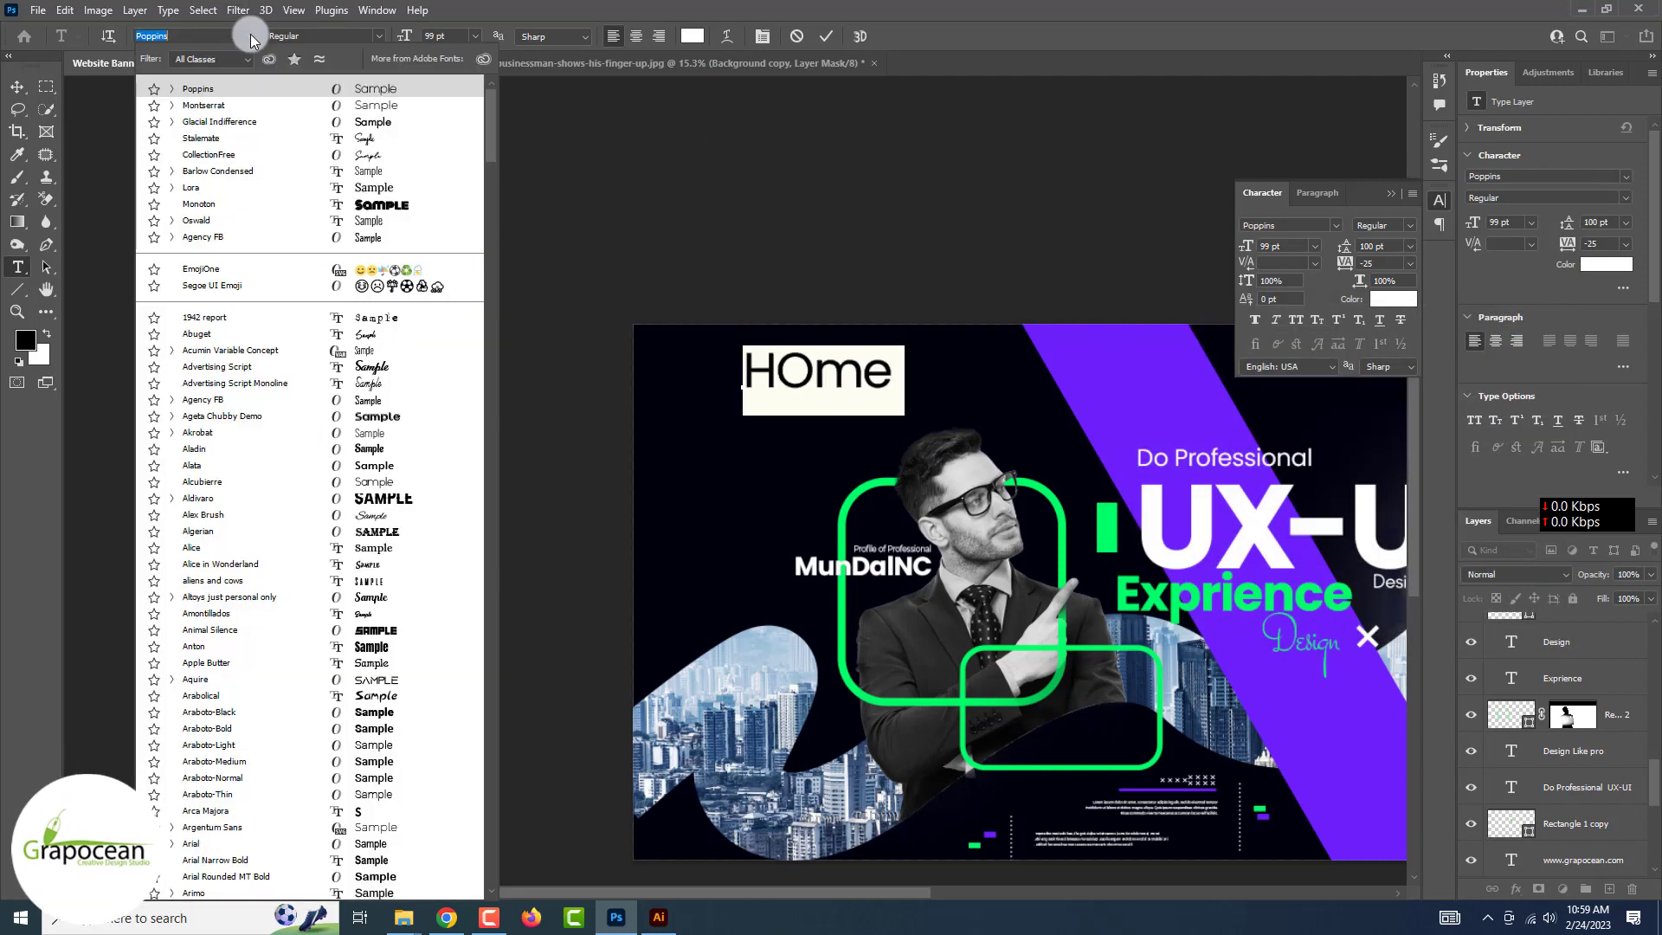
{"action": "key", "text": "Down"}
{"action": "key", "text": "Down"}
{"action": "key", "text": "Down"}
{"action": "key", "text": "Down"}
{"action": "key", "text": "Down"}
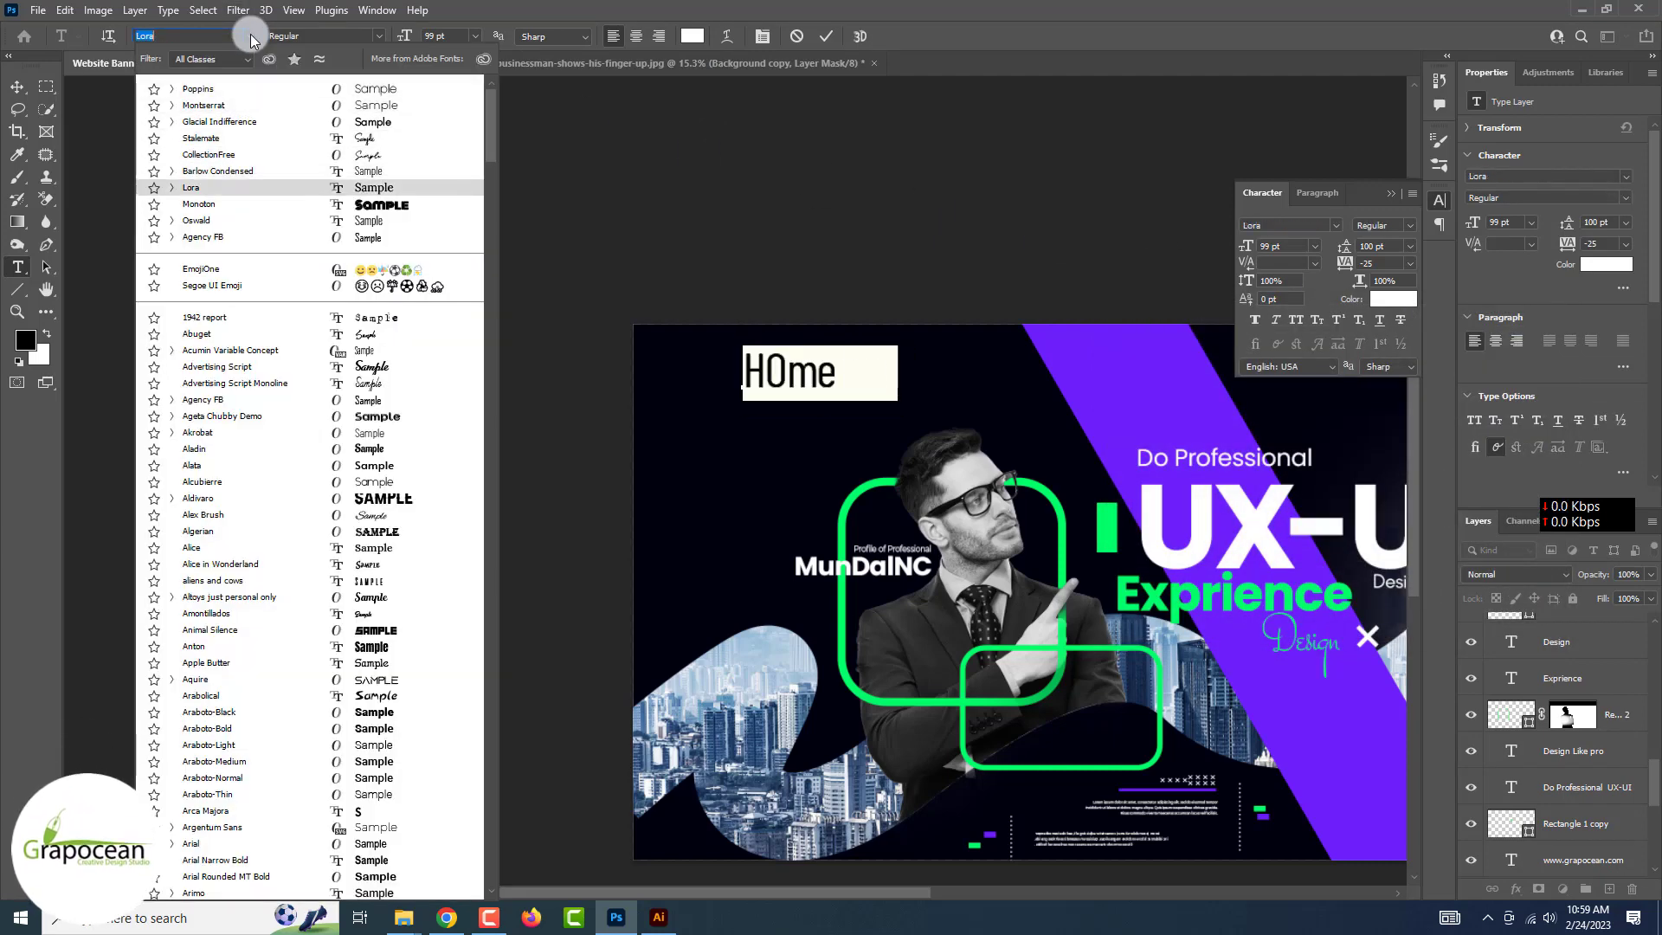
{"action": "key", "text": "Up"}
{"action": "key", "text": "Up"}
{"action": "key", "text": "Up"}
{"action": "key", "text": "Return"}
{"action": "left_click", "coordinate": [805, 368]}
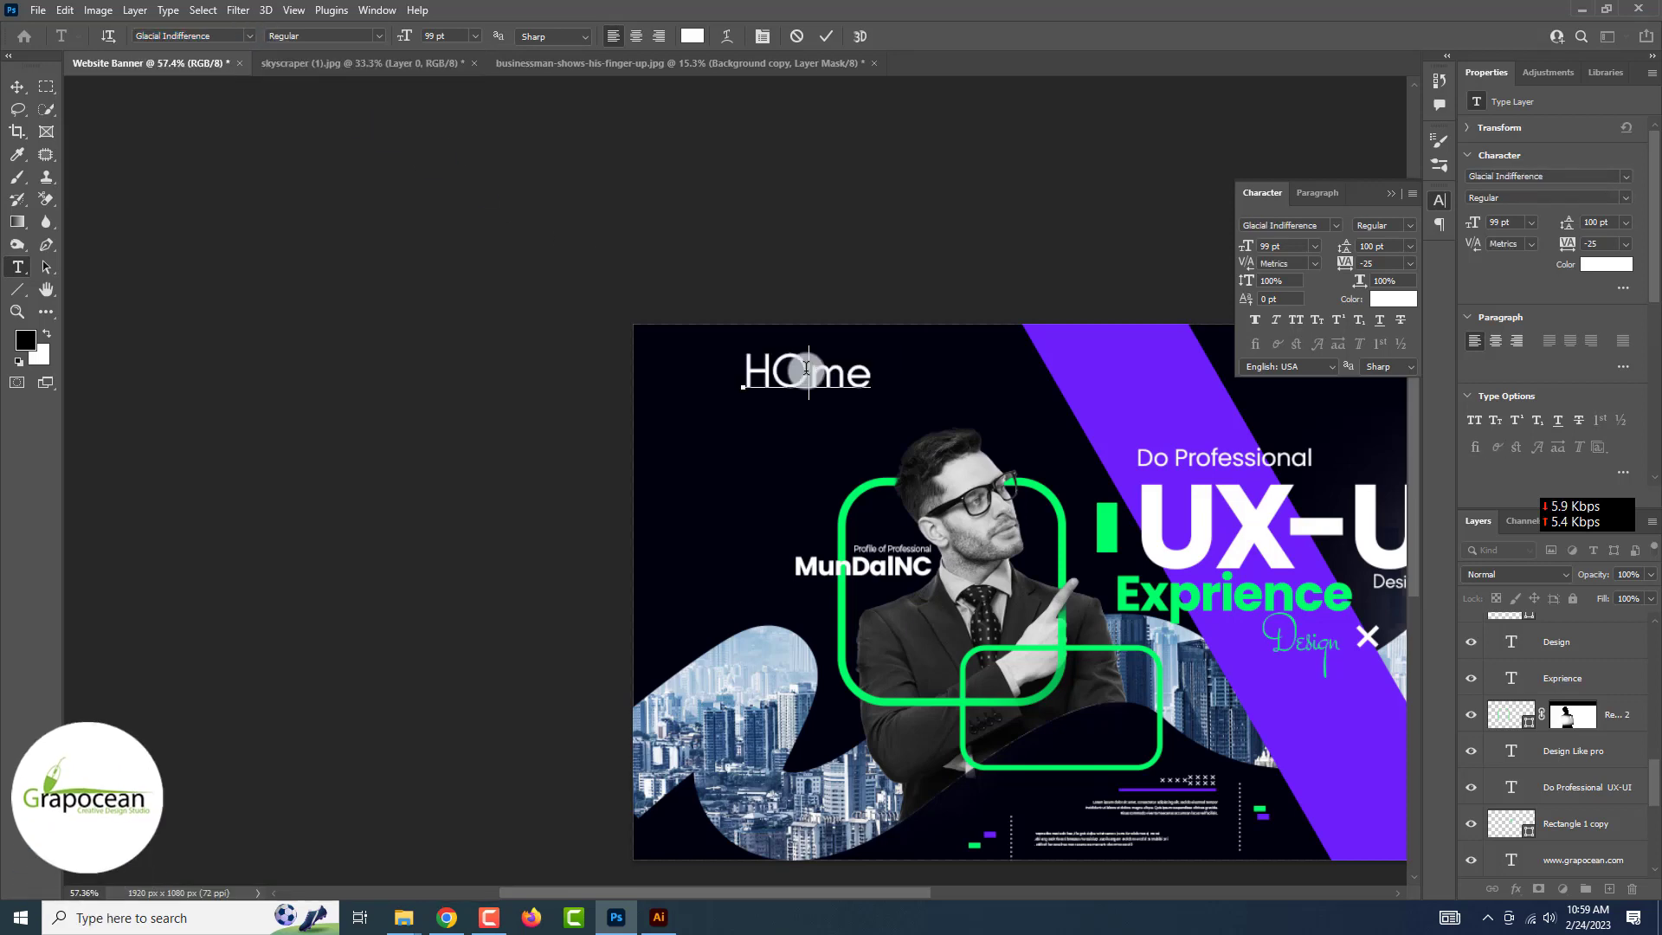
{"action": "key", "text": "BackSpace"}
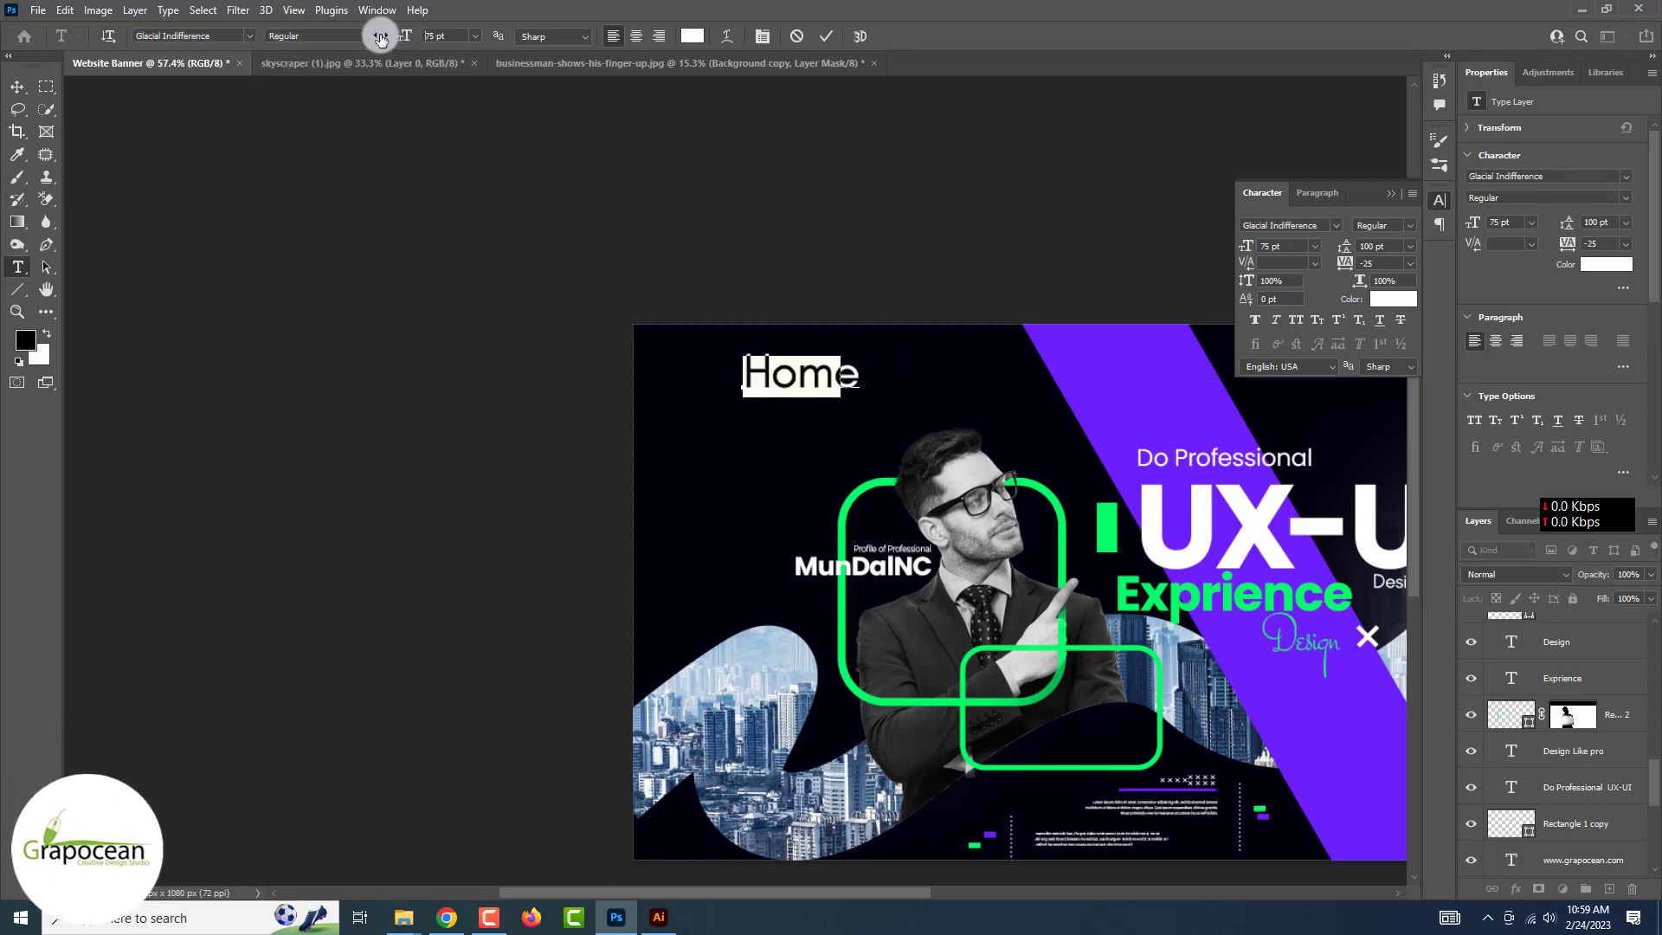
Give Home a 27 pt size, optical kerning and tracking of 10.
{"action": "left_click_drag", "start_coordinate": [380, 36], "coordinate": [341, 35]}
{"action": "left_click", "coordinate": [1314, 263]}
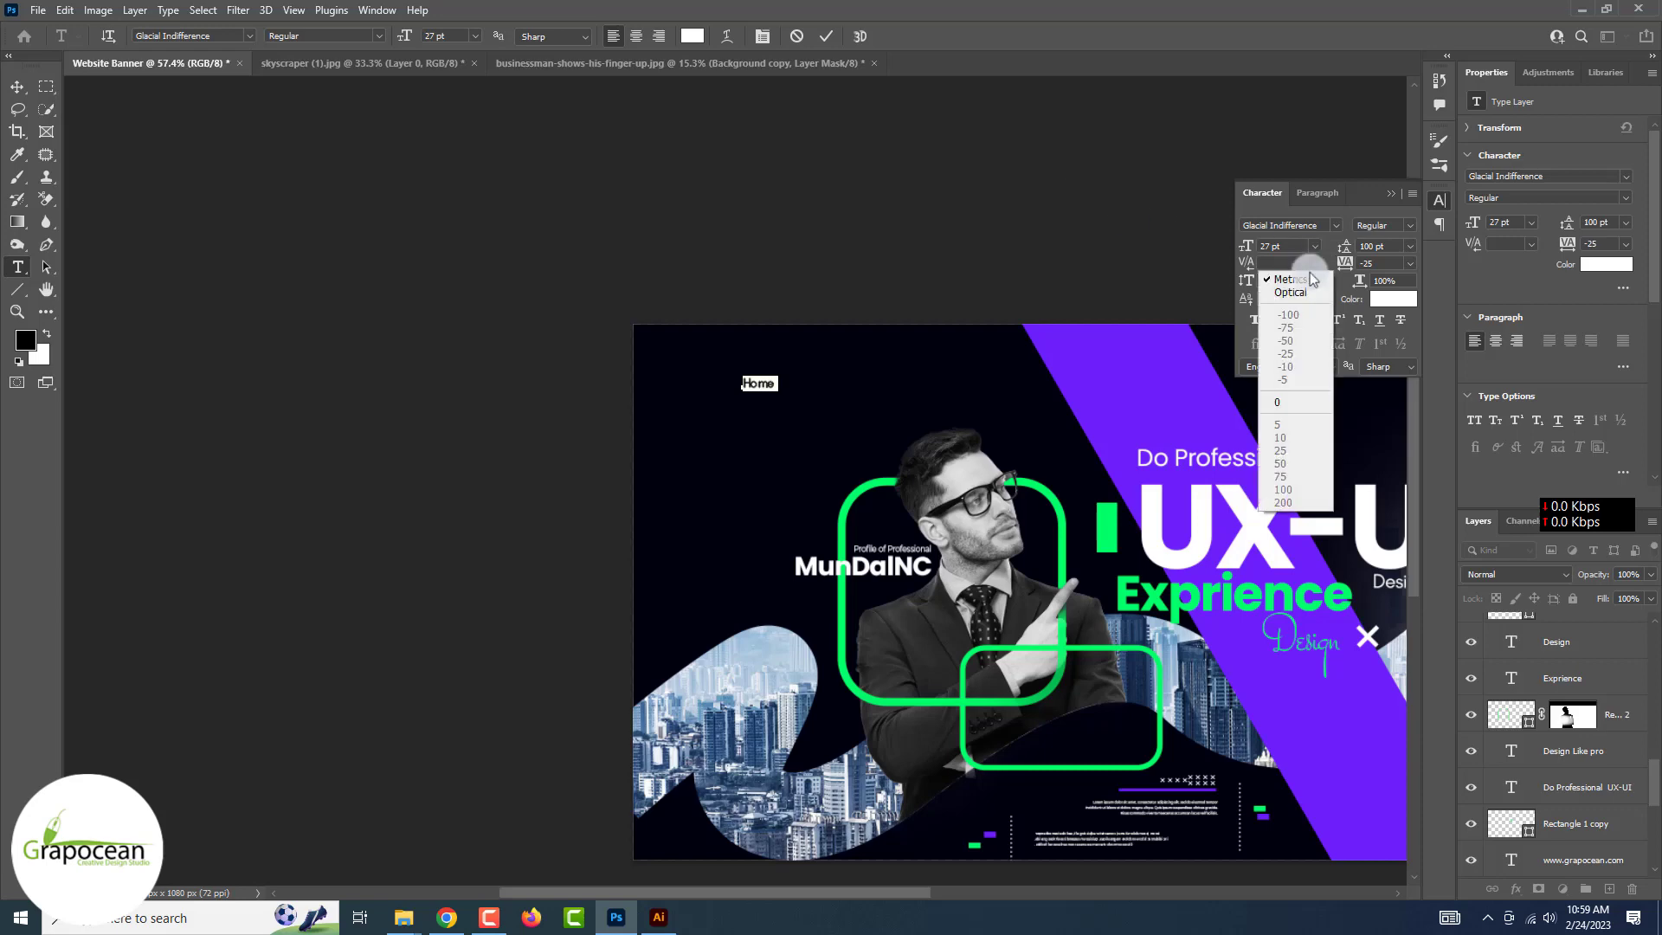
{"action": "left_click", "coordinate": [1290, 291]}
{"action": "left_click", "coordinate": [1410, 263]}
{"action": "left_click", "coordinate": [1395, 316]}
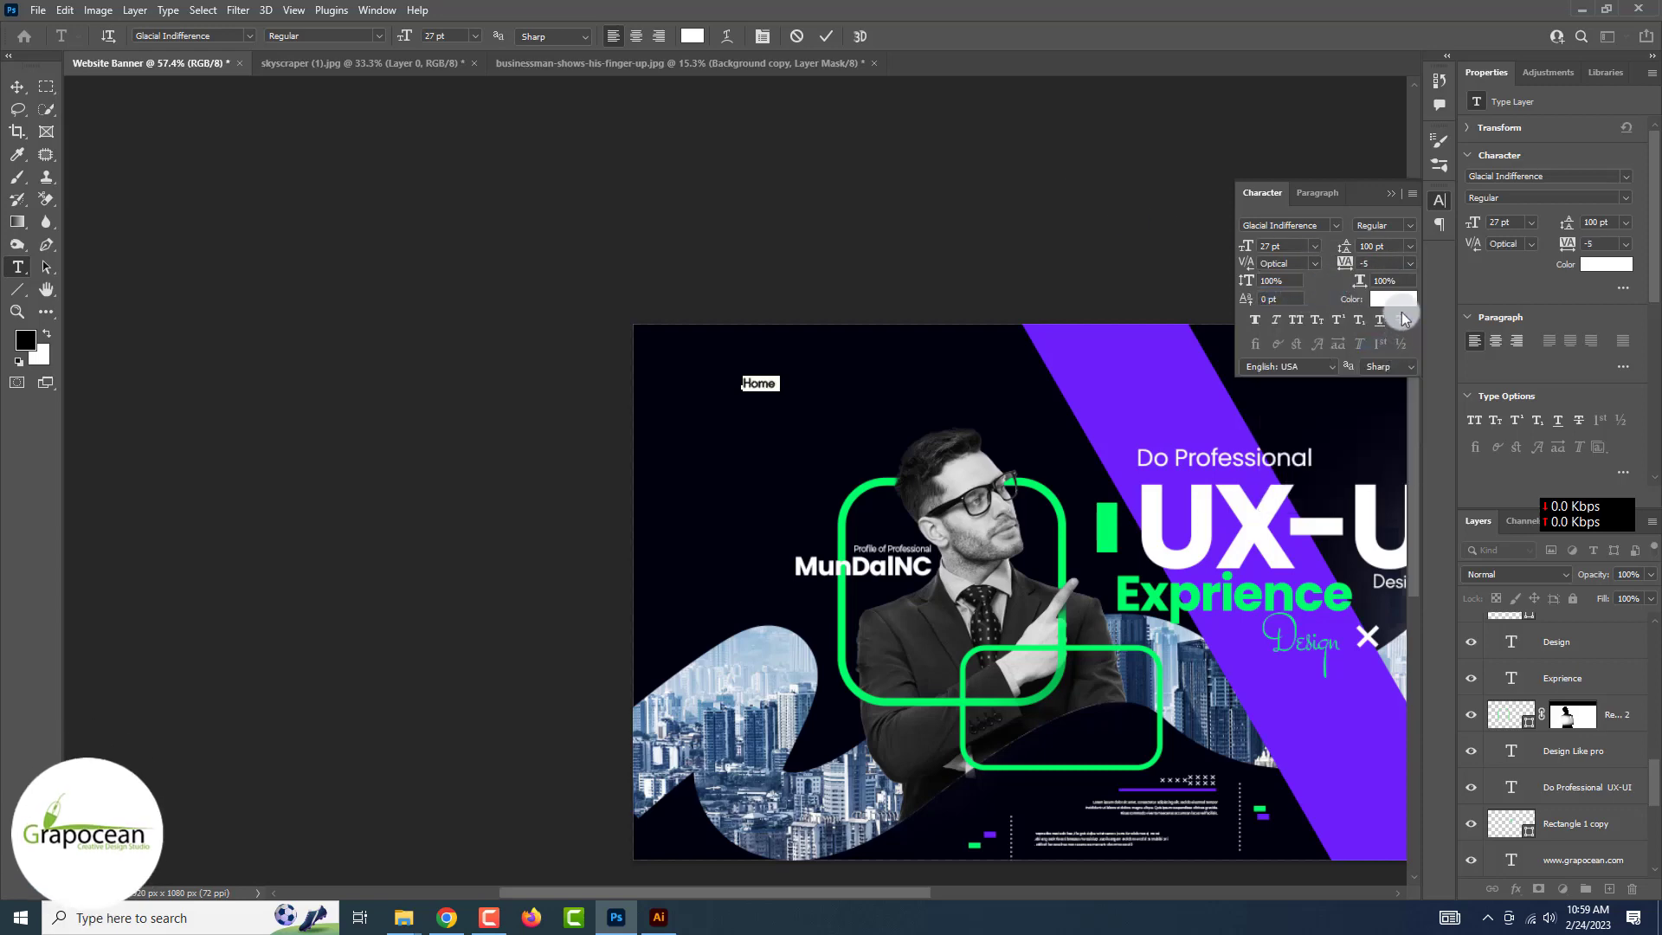
{"action": "left_click", "coordinate": [1410, 263]}
{"action": "left_click", "coordinate": [1374, 401]}
{"action": "scroll", "coordinate": [765, 390], "scroll_direction": "up", "scroll_amount": 5}
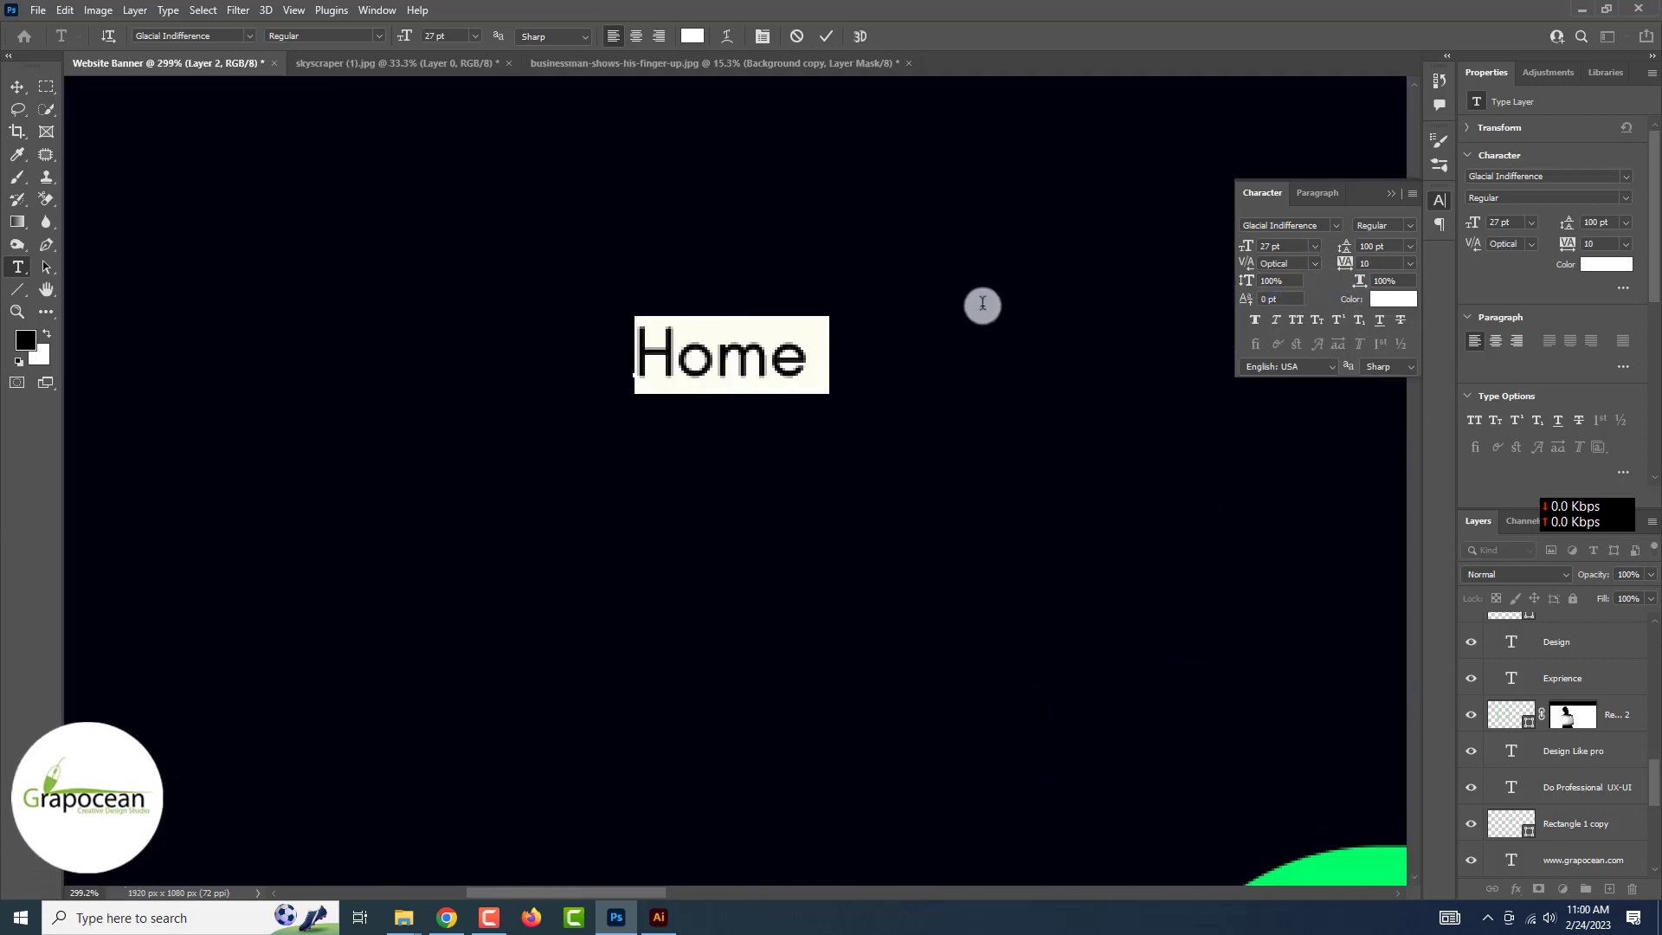
Extend the Home label with About, Contact and Services, replacing the word Business.
{"action": "left_click", "coordinate": [23, 268]}
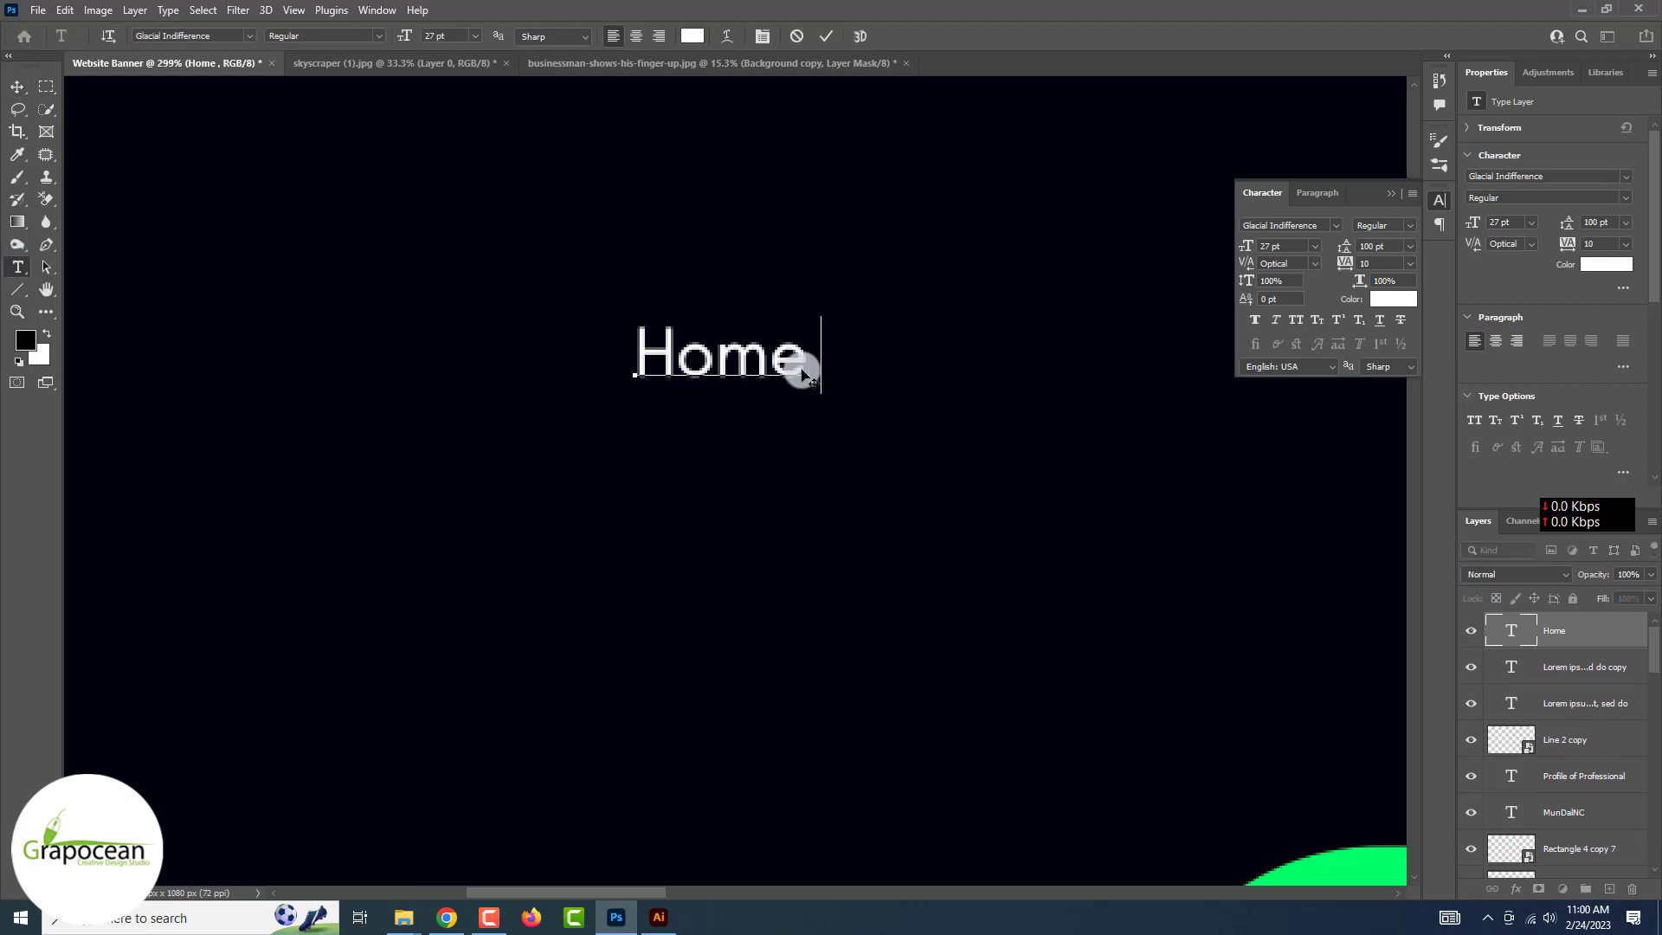
{"action": "type", "text": "ab"}
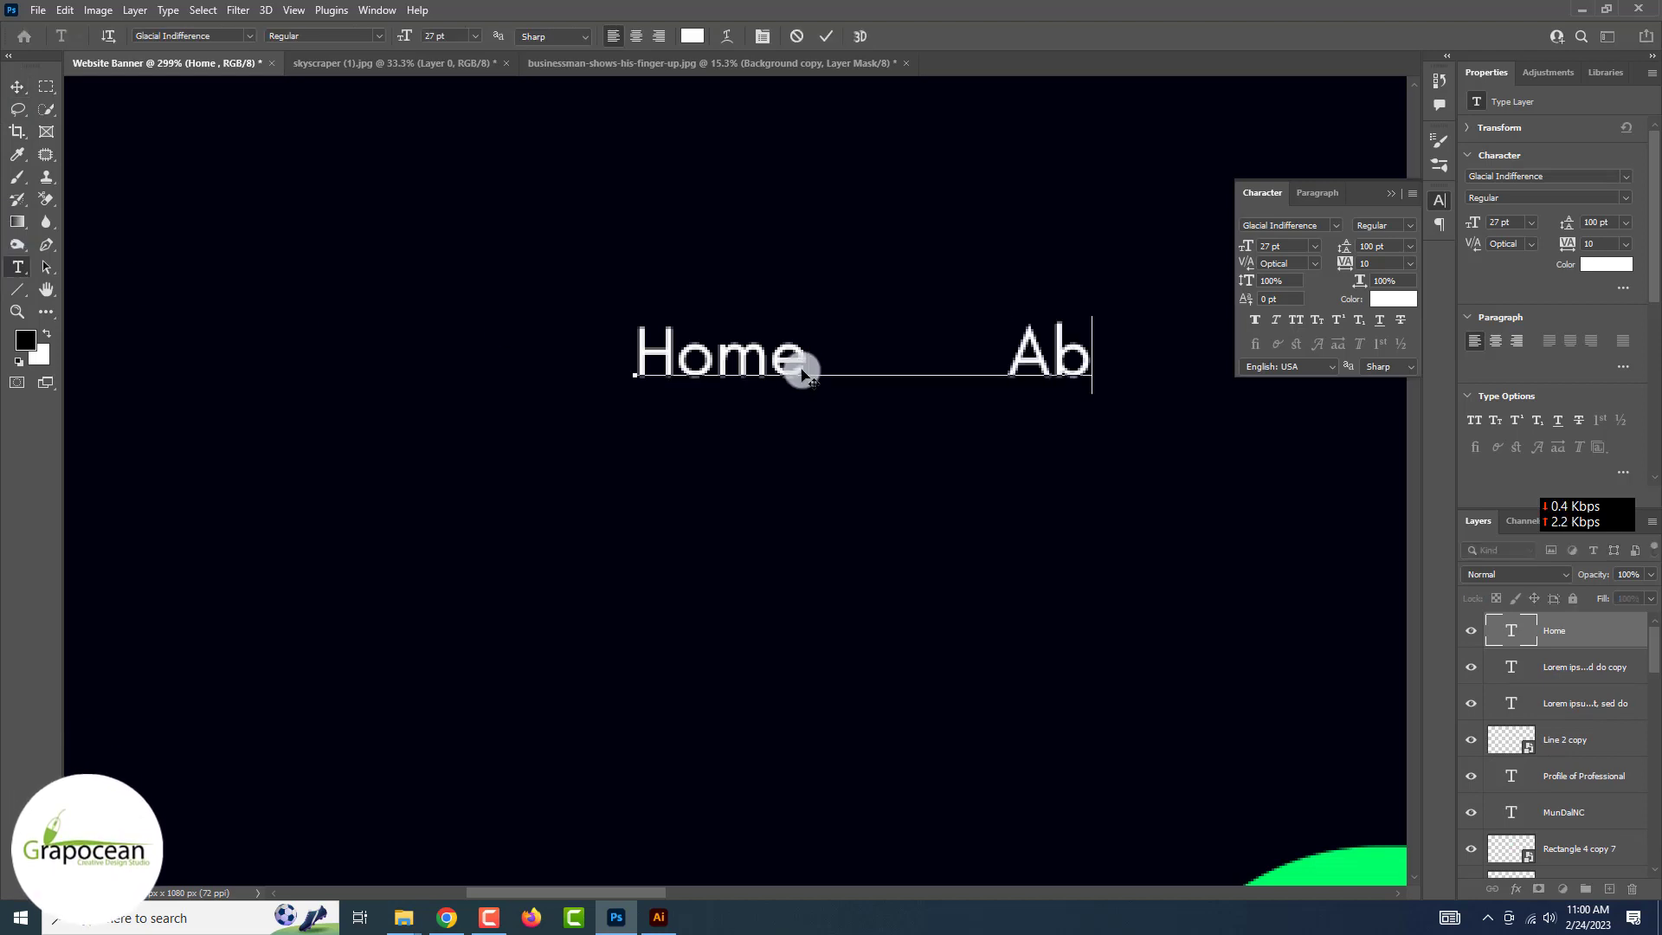
{"action": "scroll", "coordinate": [802, 374], "scroll_direction": "down", "scroll_amount": 4}
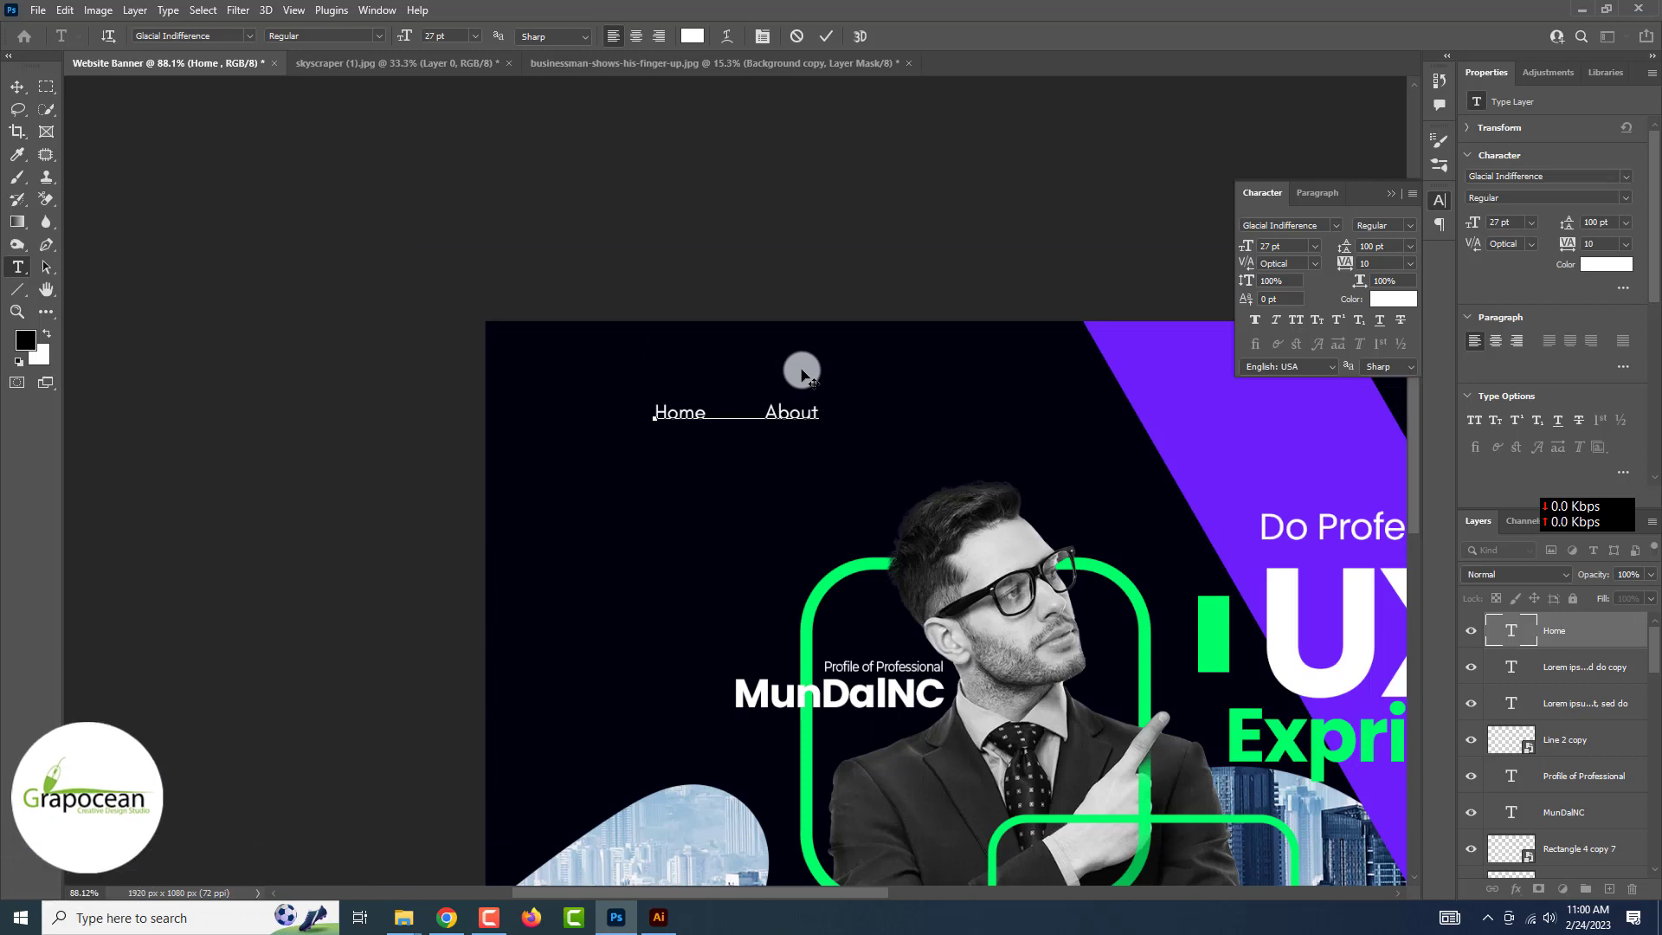
{"action": "type", "text": " Contact Business"}
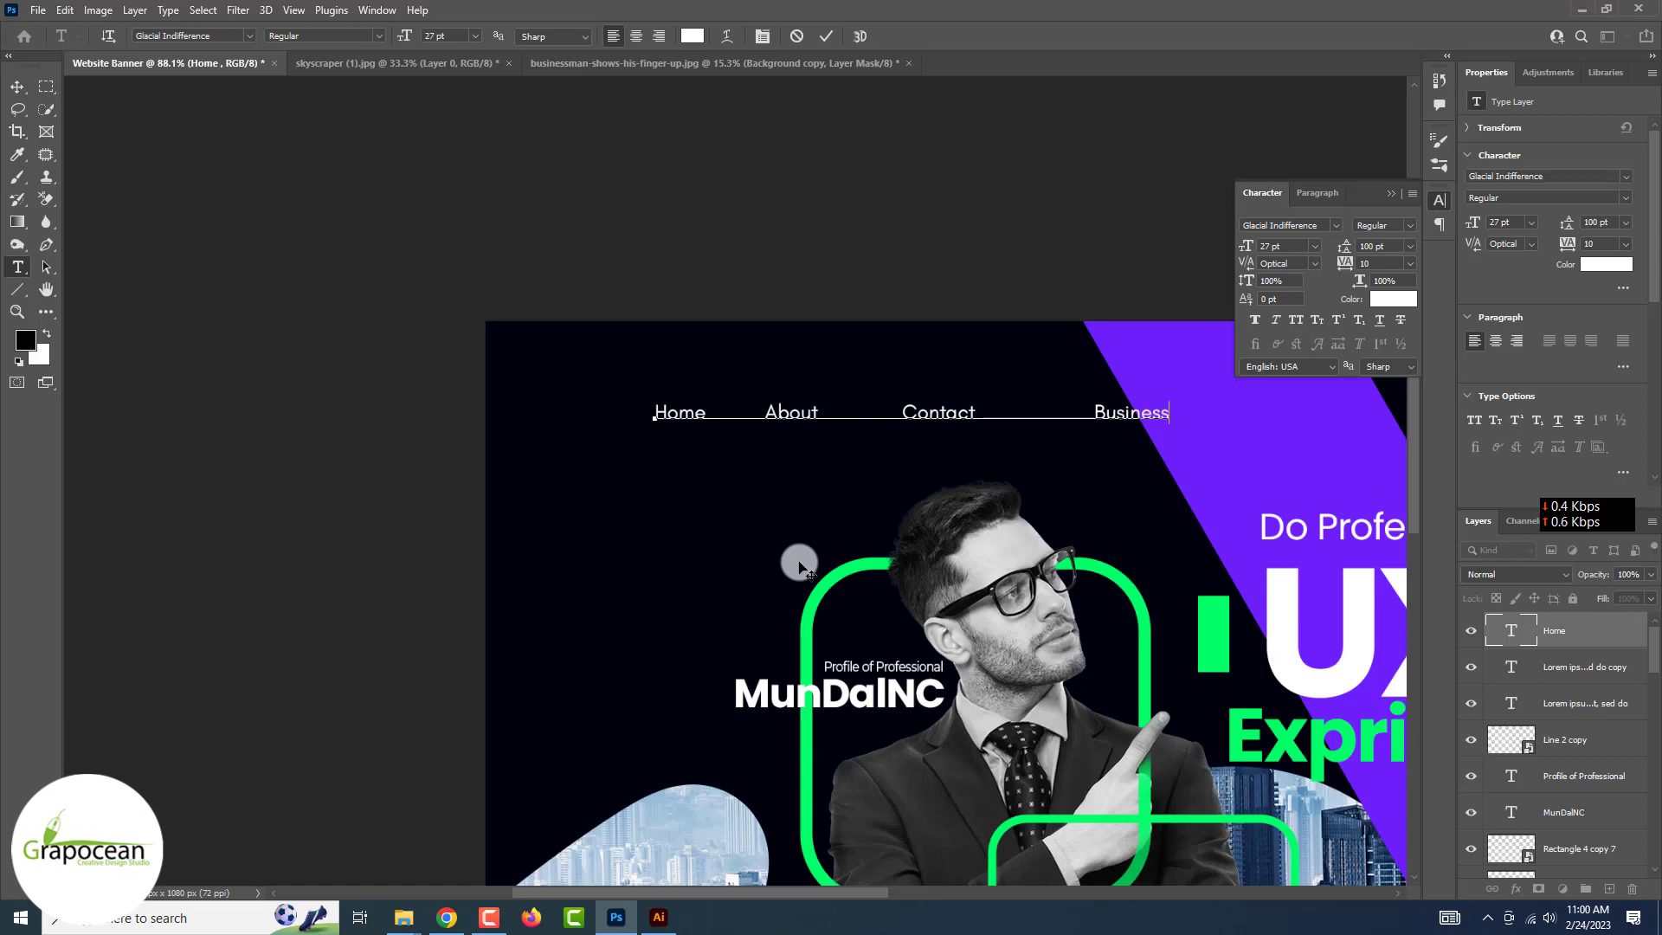
{"action": "key", "text": "BackSpace"}
{"action": "key", "text": "BackSpace"}
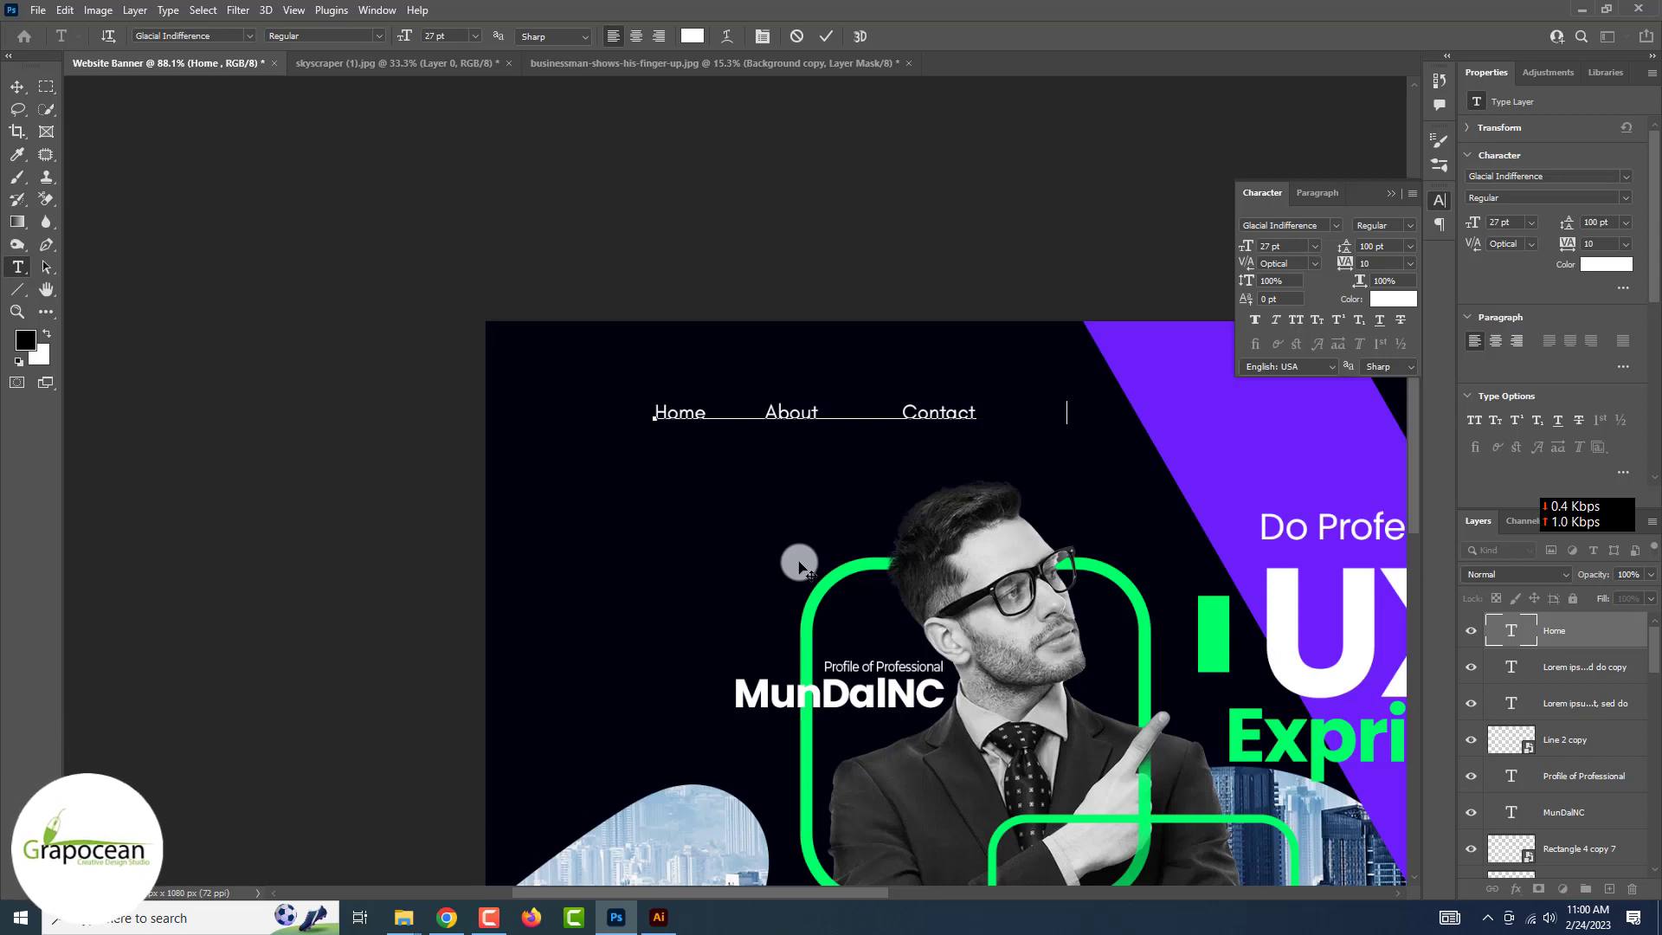
{"action": "key", "text": "ctrl+Return"}
Move the navigation row up and left, tightening the gaps before Contact and Services.
{"action": "key", "text": "v"}
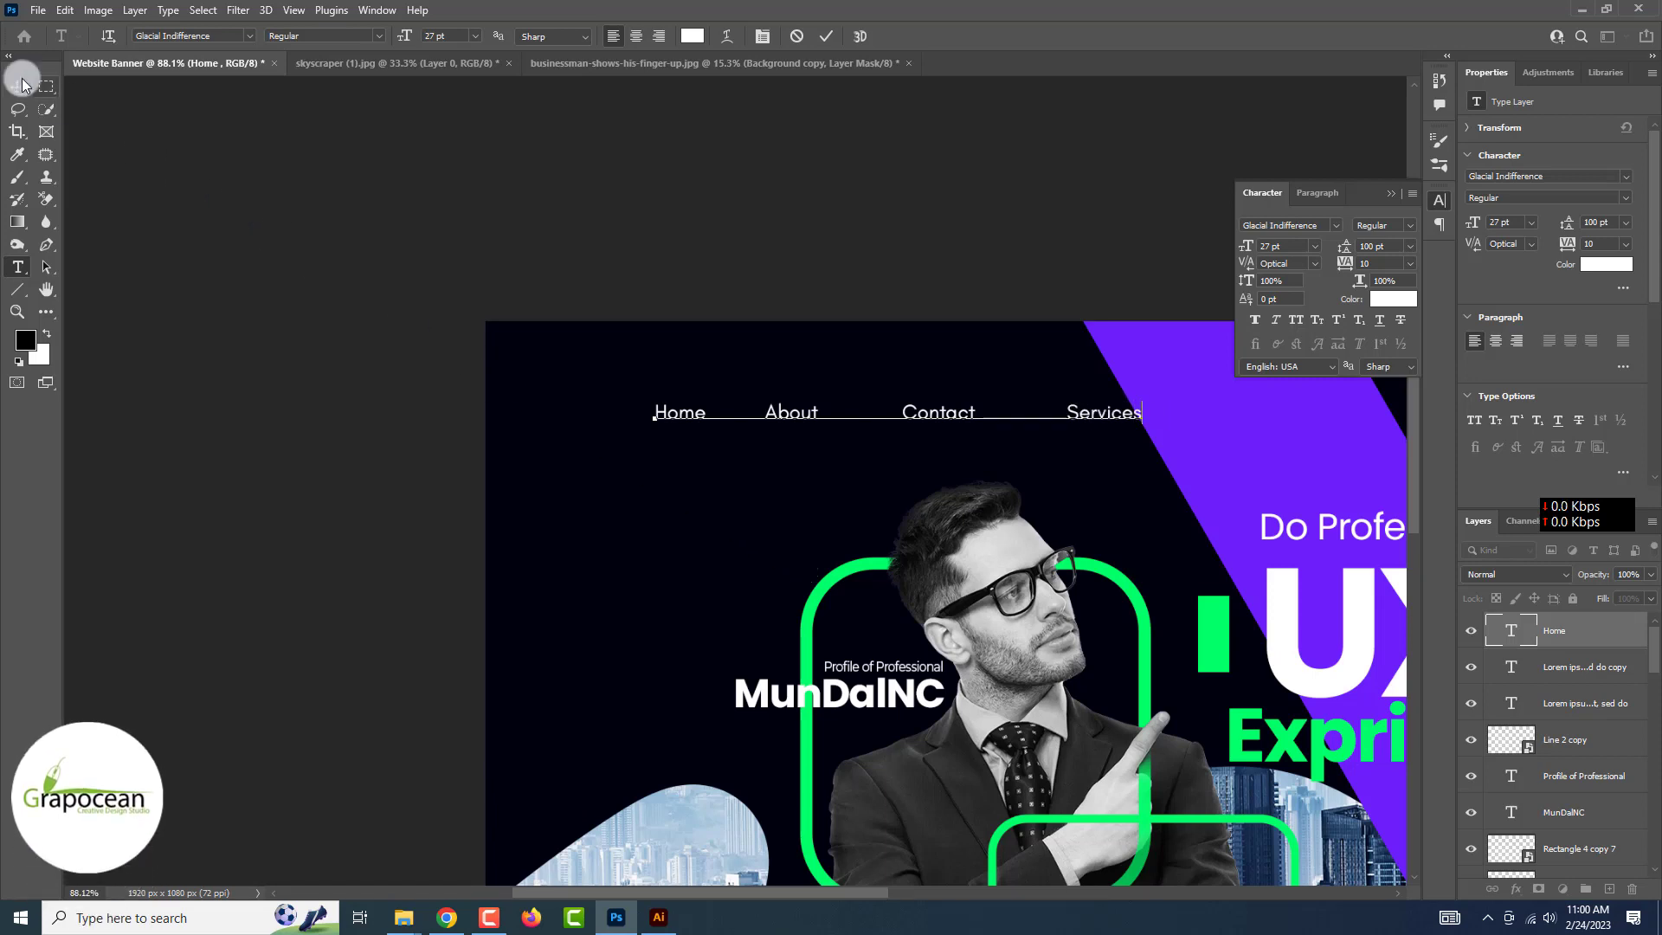
{"action": "left_click_drag", "start_coordinate": [865, 399], "coordinate": [788, 376]}
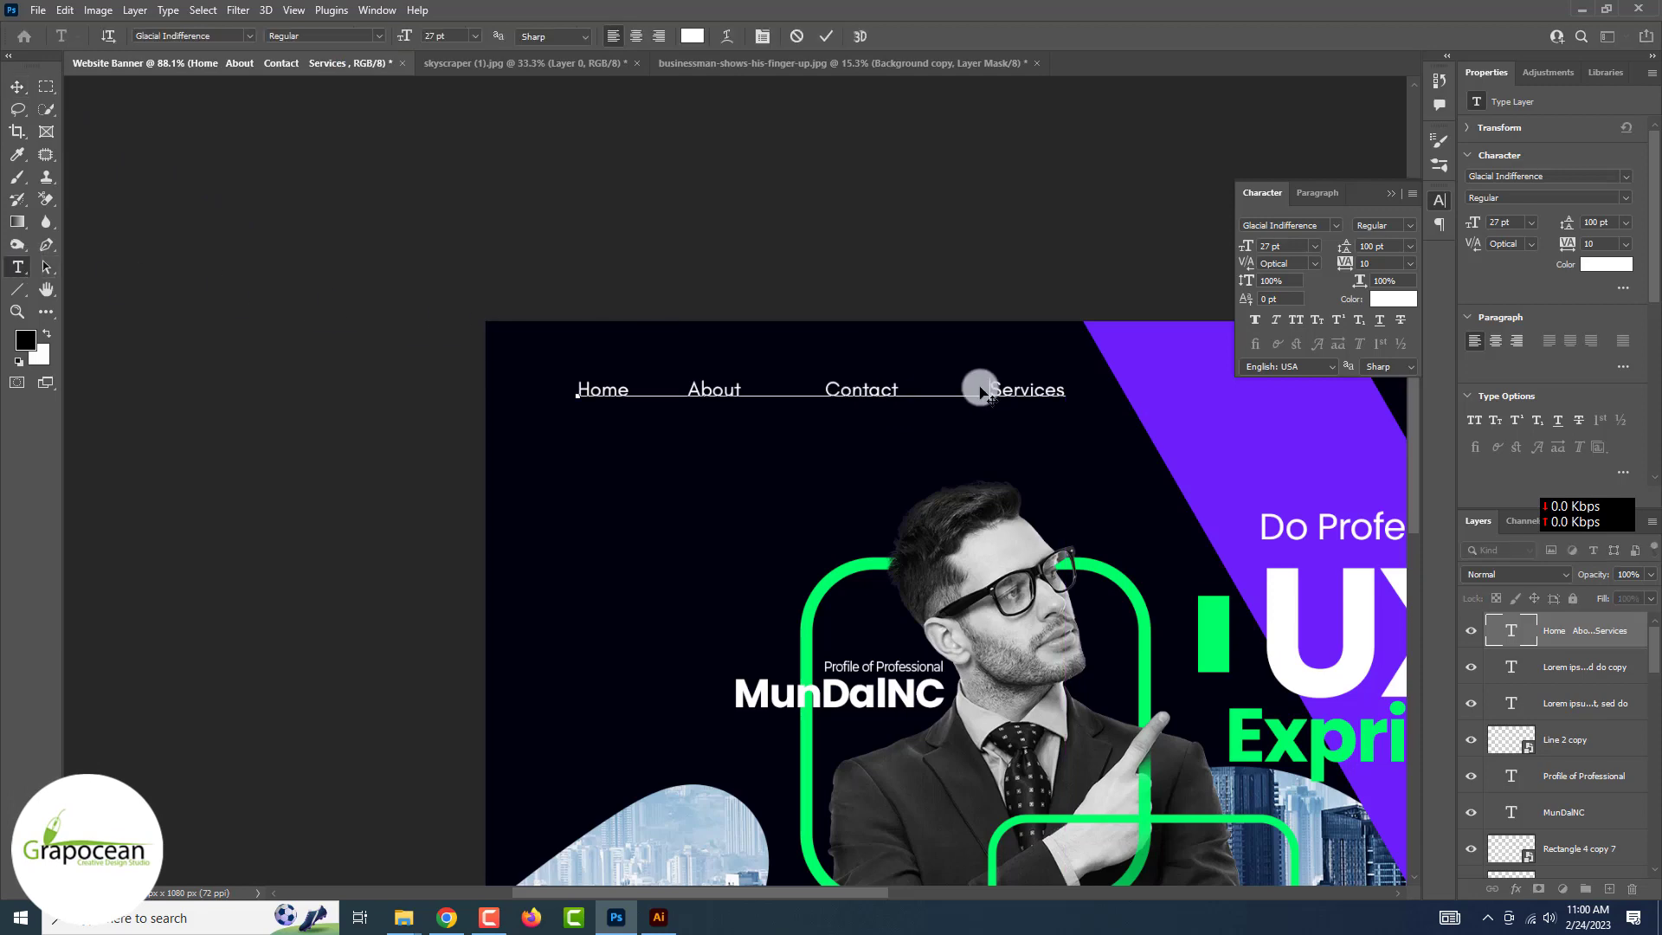
{"action": "key", "text": "BackSpace"}
{"action": "key", "text": "BackSpace"}
{"action": "key", "text": "BackSpace"}
{"action": "left_click", "coordinate": [823, 391]}
{"action": "key", "text": "BackSpace"}
{"action": "key", "text": "BackSpace"}
{"action": "key", "text": "BackSpace"}
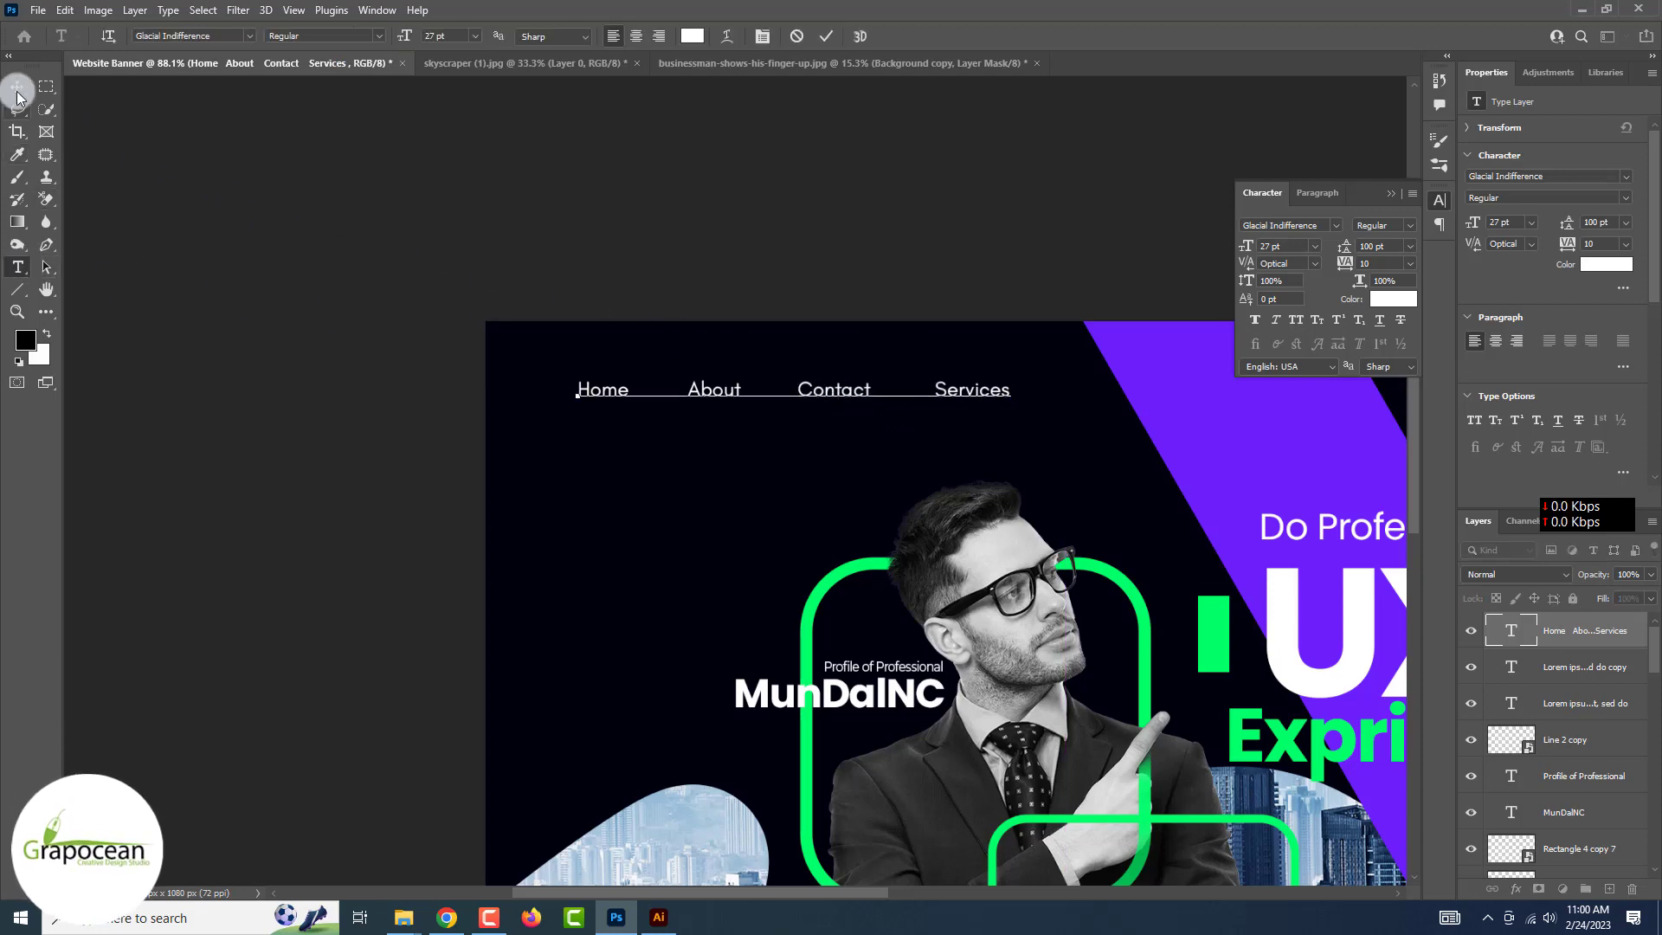
{"action": "left_click", "coordinate": [17, 88]}
{"action": "scroll", "coordinate": [883, 450], "scroll_direction": "down", "scroll_amount": 5}
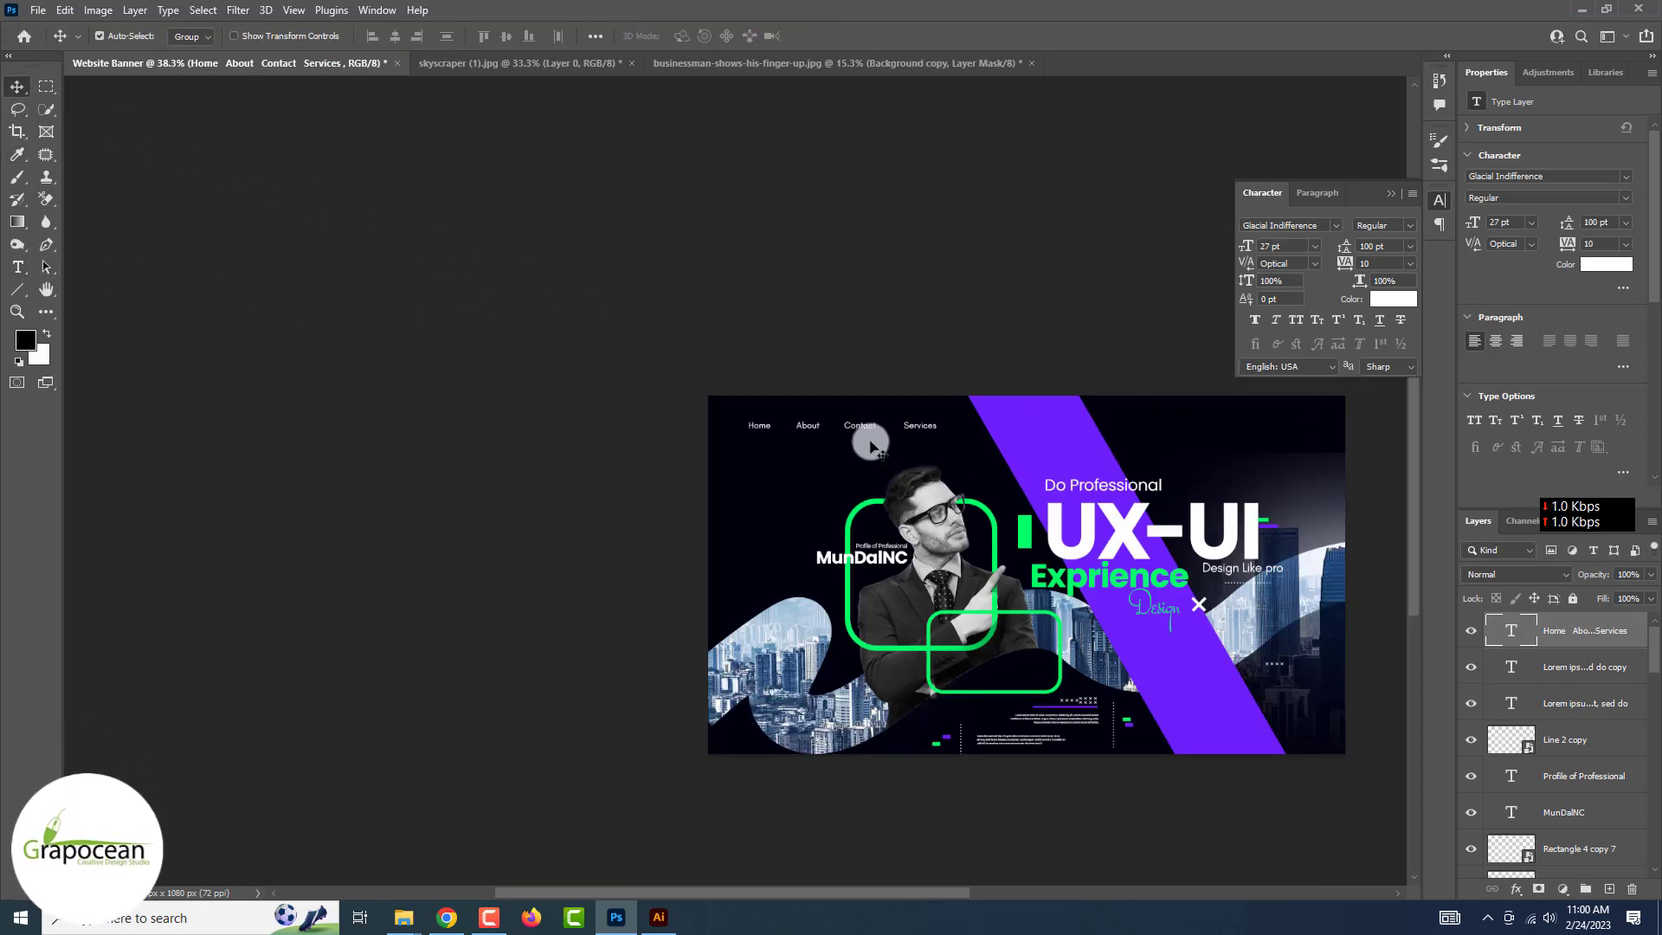
Reposition the dotted vertical divider and shorten it from the top with Ctrl+T.
{"action": "left_click", "coordinate": [1383, 533]}
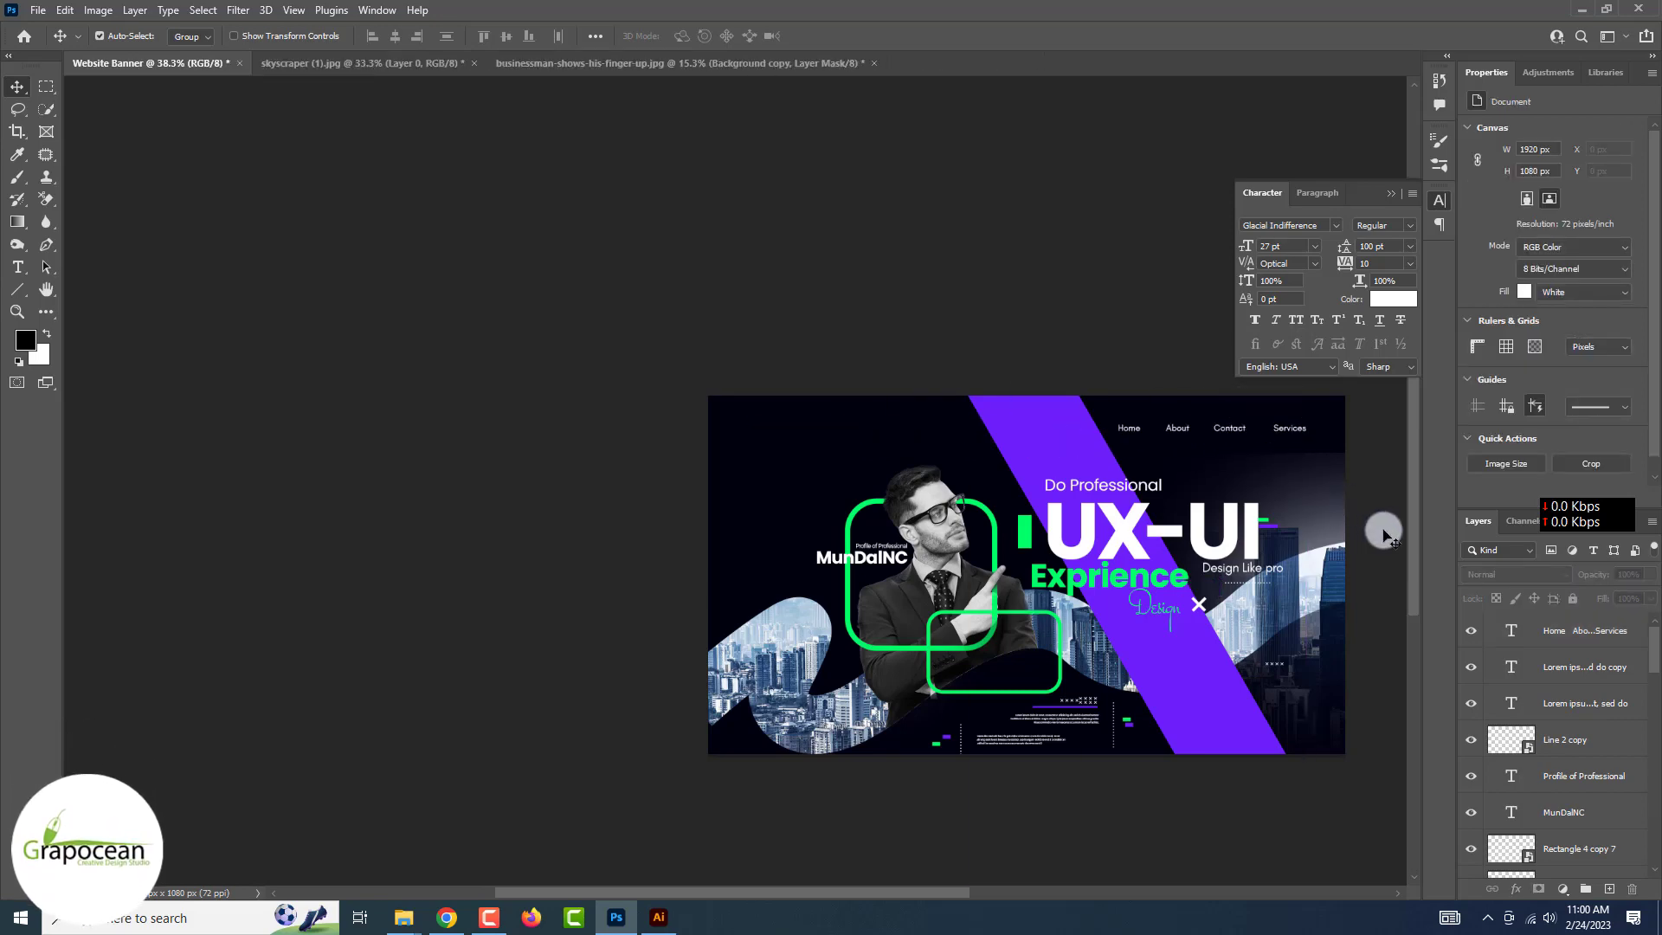
{"action": "scroll", "coordinate": [1222, 602], "scroll_direction": "up", "scroll_amount": 3}
{"action": "left_click", "coordinate": [1160, 634]}
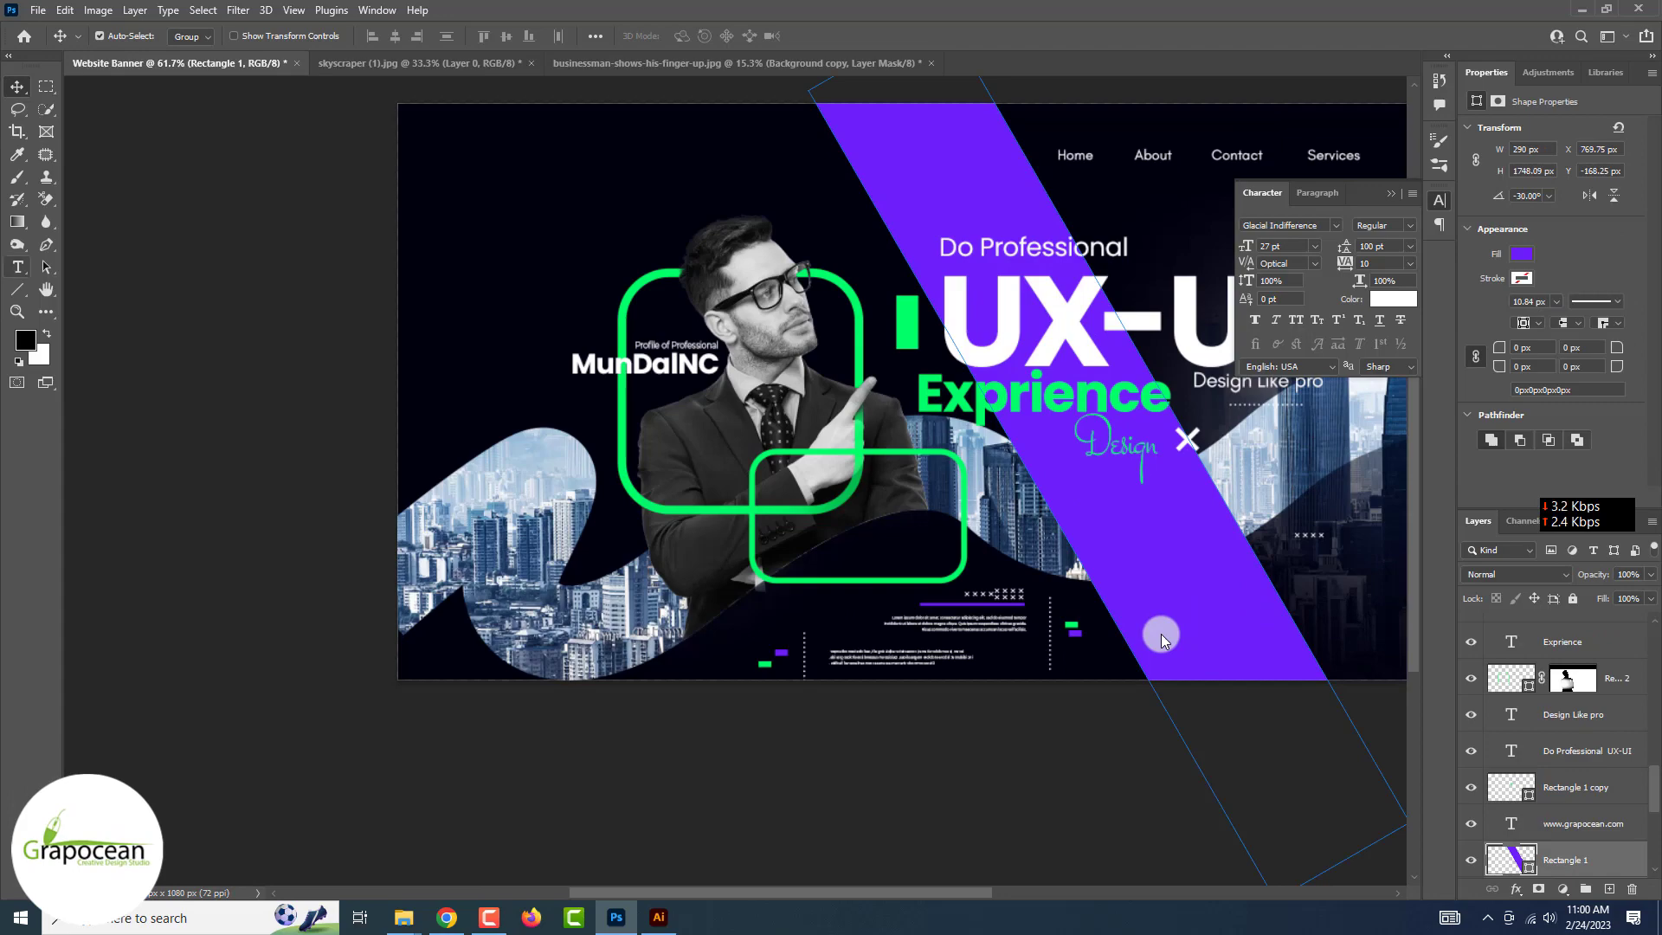
{"action": "scroll", "coordinate": [878, 666], "scroll_direction": "down", "scroll_amount": 3}
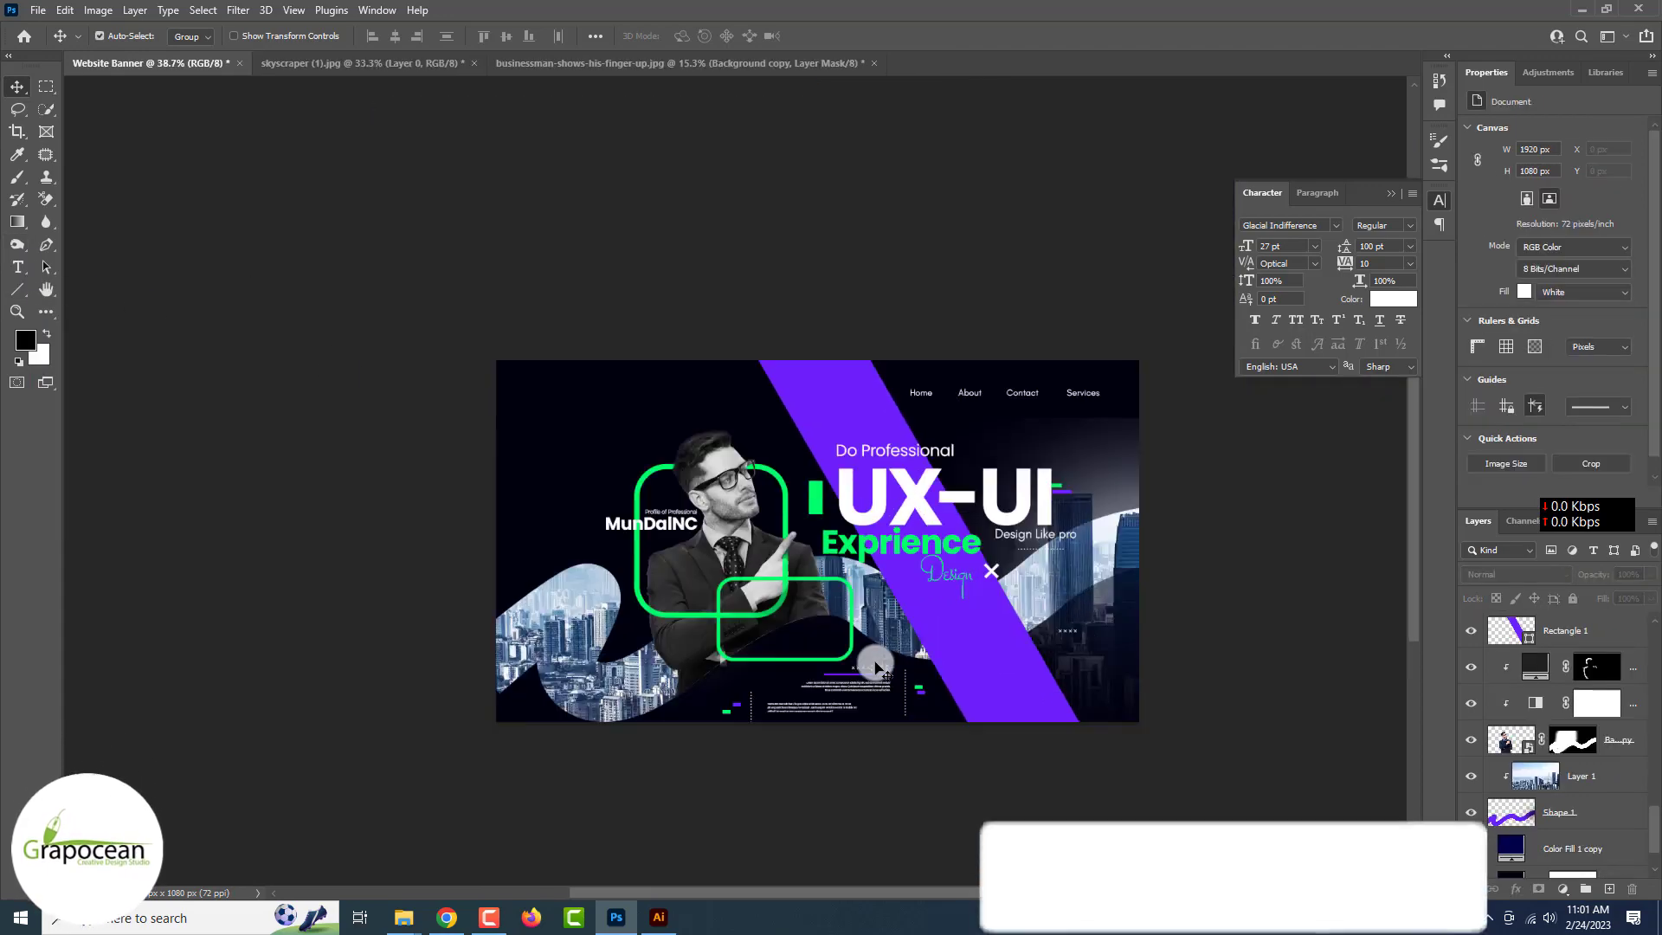
{"action": "scroll", "coordinate": [878, 666], "scroll_direction": "up", "scroll_amount": 2}
{"action": "scroll", "coordinate": [878, 667], "scroll_direction": "down", "scroll_amount": 2}
{"action": "scroll", "coordinate": [879, 667], "scroll_direction": "up", "scroll_amount": 2}
{"action": "scroll", "coordinate": [878, 666], "scroll_direction": "up", "scroll_amount": 3}
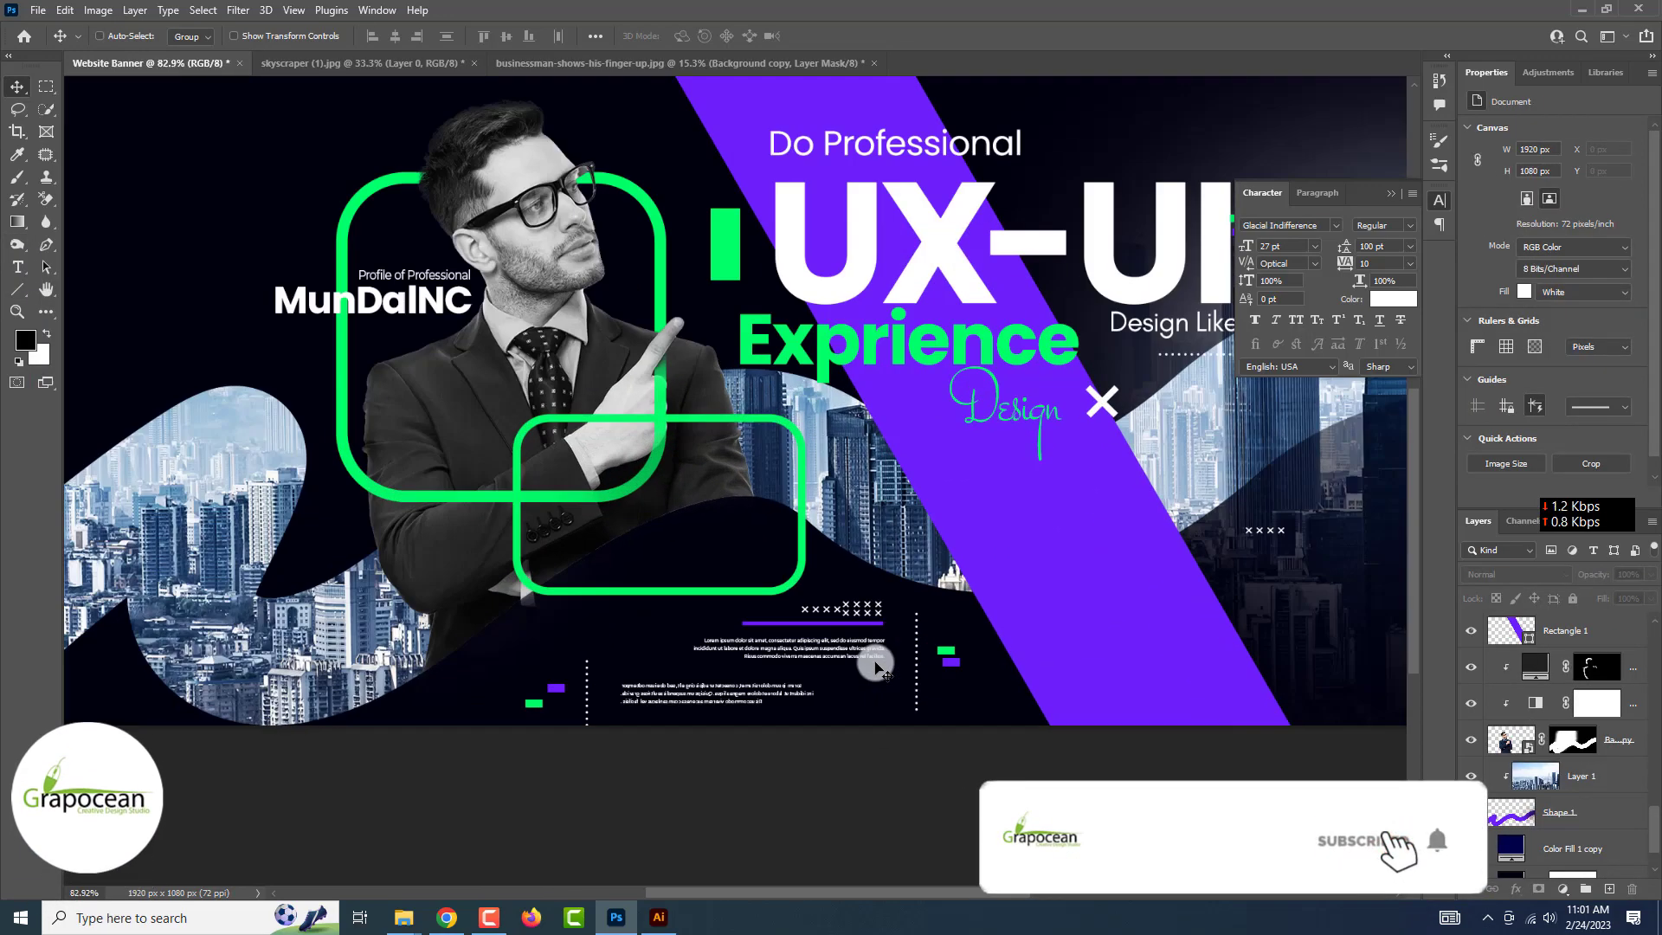
{"action": "scroll", "coordinate": [878, 666], "scroll_direction": "up", "scroll_amount": 3}
{"action": "scroll", "coordinate": [475, 730], "scroll_direction": "up", "scroll_amount": 5}
{"action": "mouse_move", "coordinate": [478, 731]}
{"action": "left_mouse_down"}
{"action": "mouse_move", "coordinate": [596, 513]}
{"action": "mouse_move", "coordinate": [586, 542]}
{"action": "left_mouse_up"}
{"action": "key", "text": "ctrl+t"}
{"action": "mouse_move", "coordinate": [594, 411]}
{"action": "left_mouse_down"}
{"action": "mouse_move", "coordinate": [594, 590]}
{"action": "mouse_move", "coordinate": [593, 498]}
{"action": "left_mouse_up"}
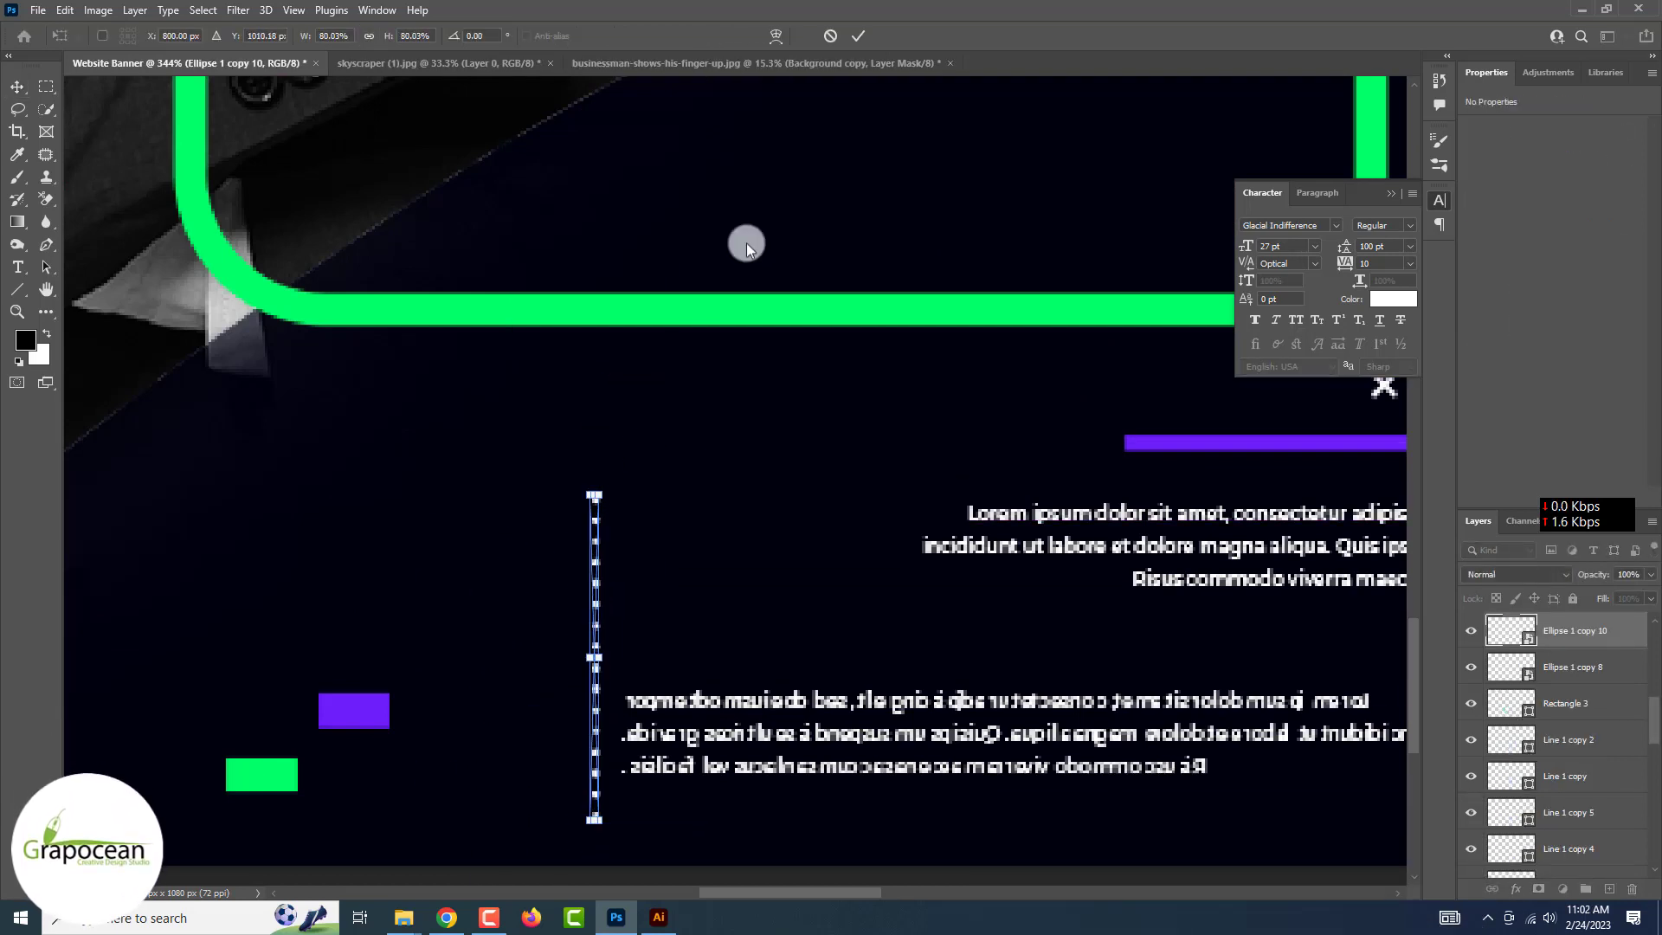
{"action": "key", "text": "Return"}
Place the purple and green blocks beside the dotted divider line.
{"action": "left_click_drag", "start_coordinate": [363, 711], "coordinate": [516, 575]}
{"action": "left_click_drag", "start_coordinate": [269, 775], "coordinate": [419, 631]}
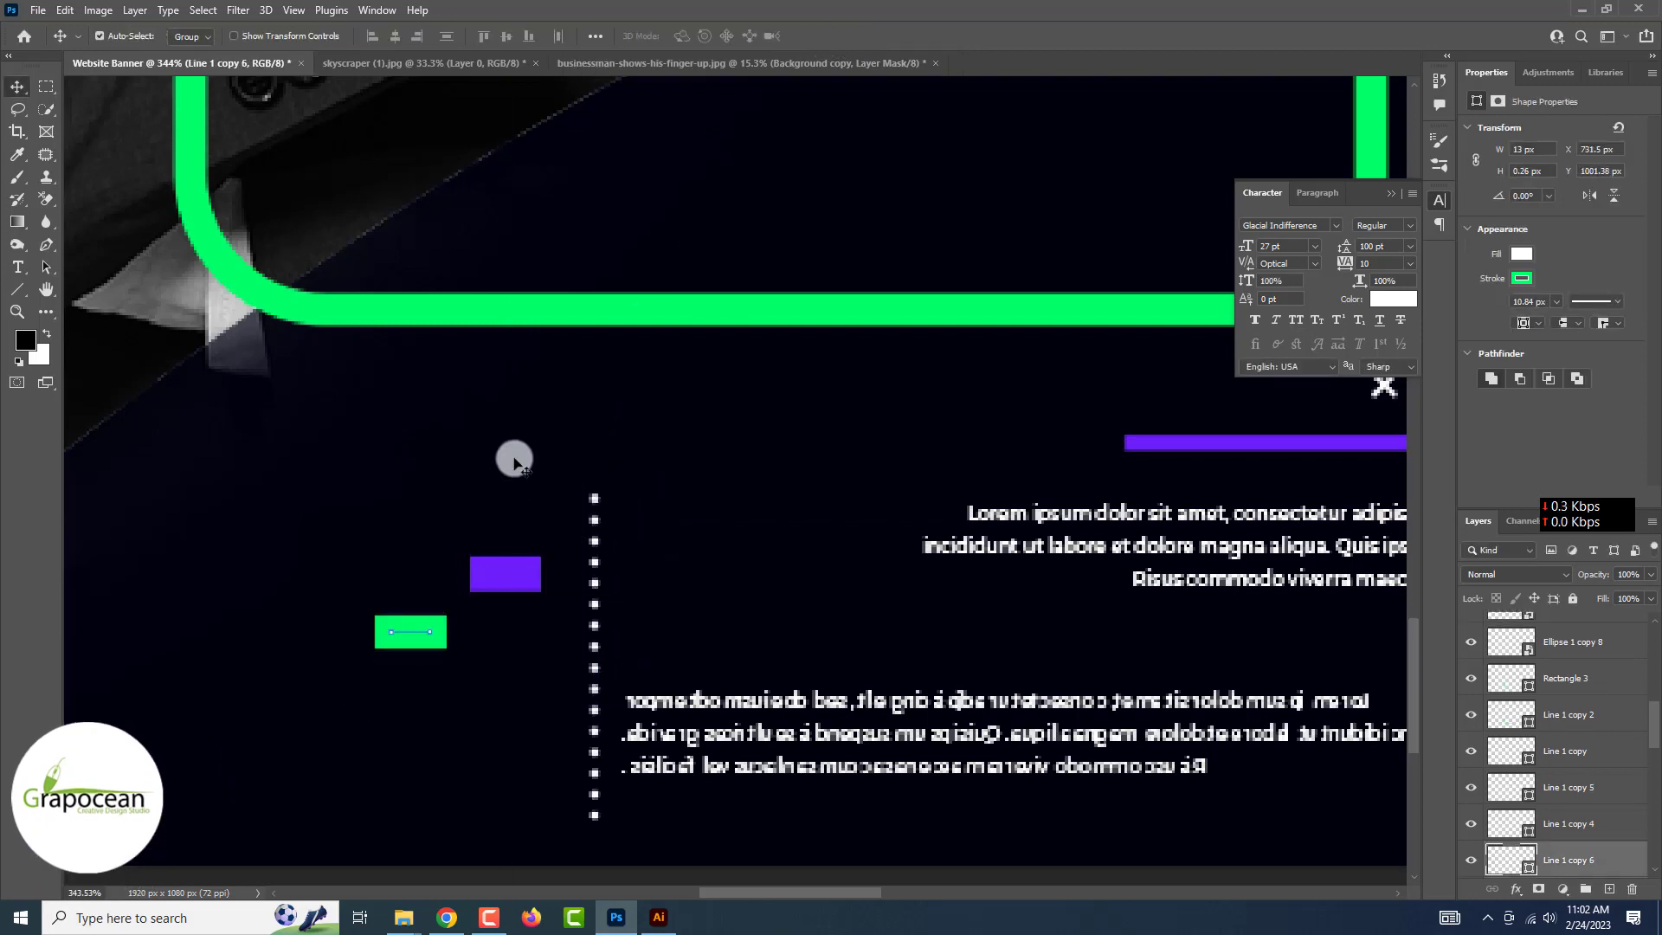
{"action": "scroll", "coordinate": [651, 568], "scroll_direction": "down", "scroll_amount": 3}
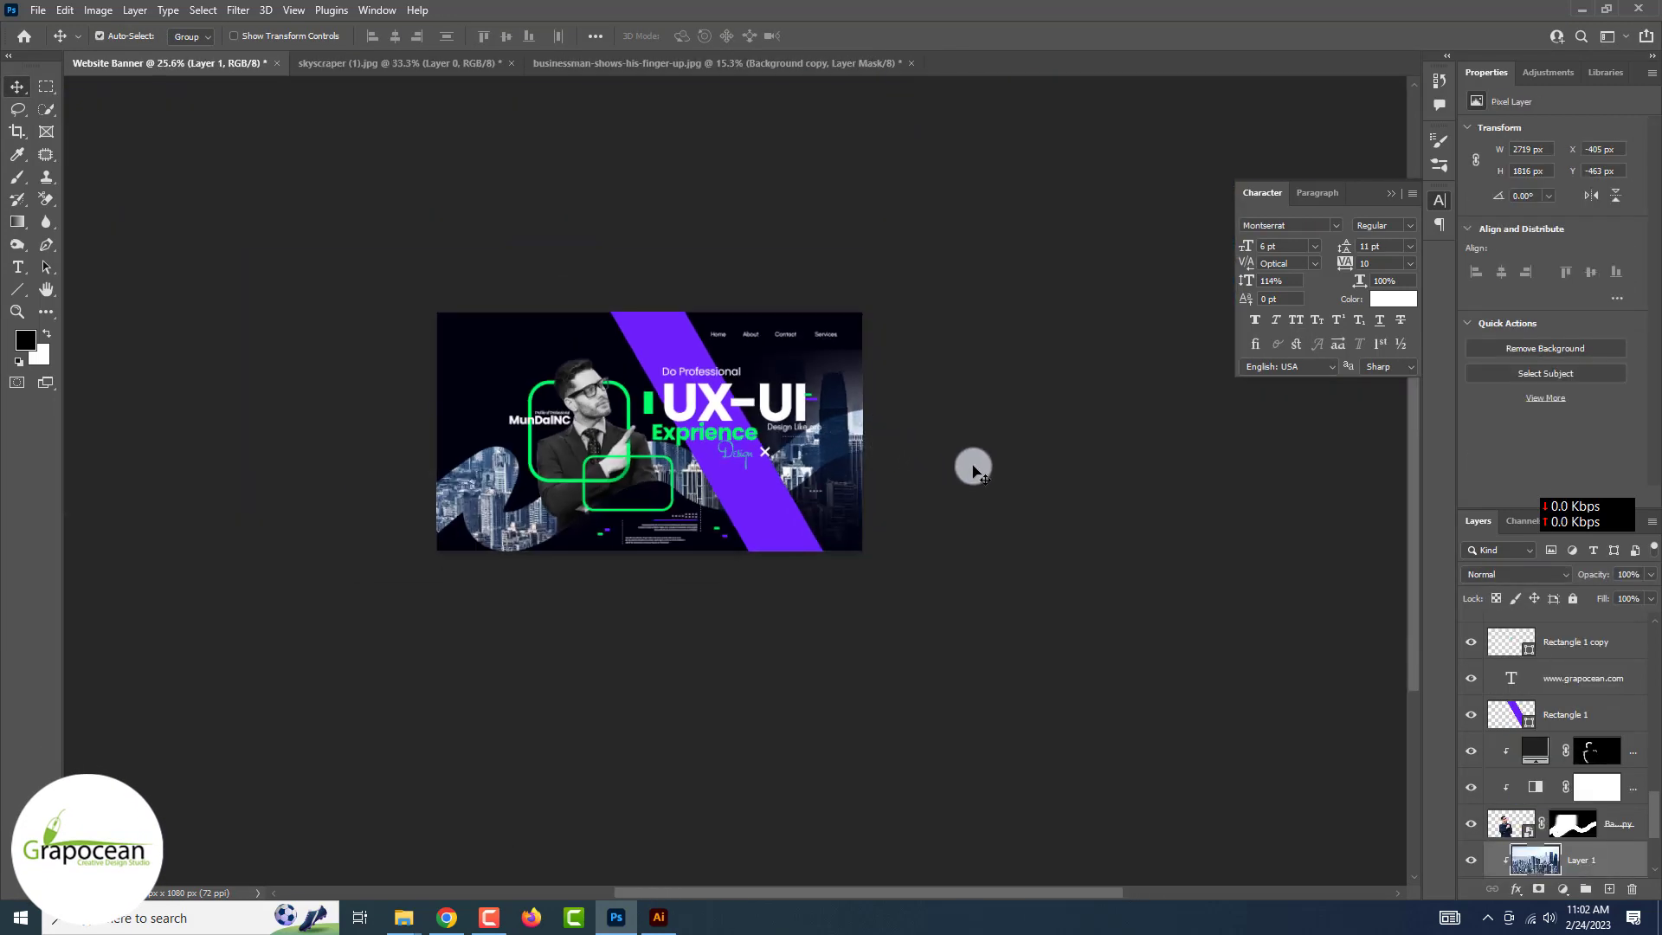
{"action": "left_click", "coordinate": [973, 468]}
{"action": "scroll", "coordinate": [973, 468], "scroll_direction": "up", "scroll_amount": 3}
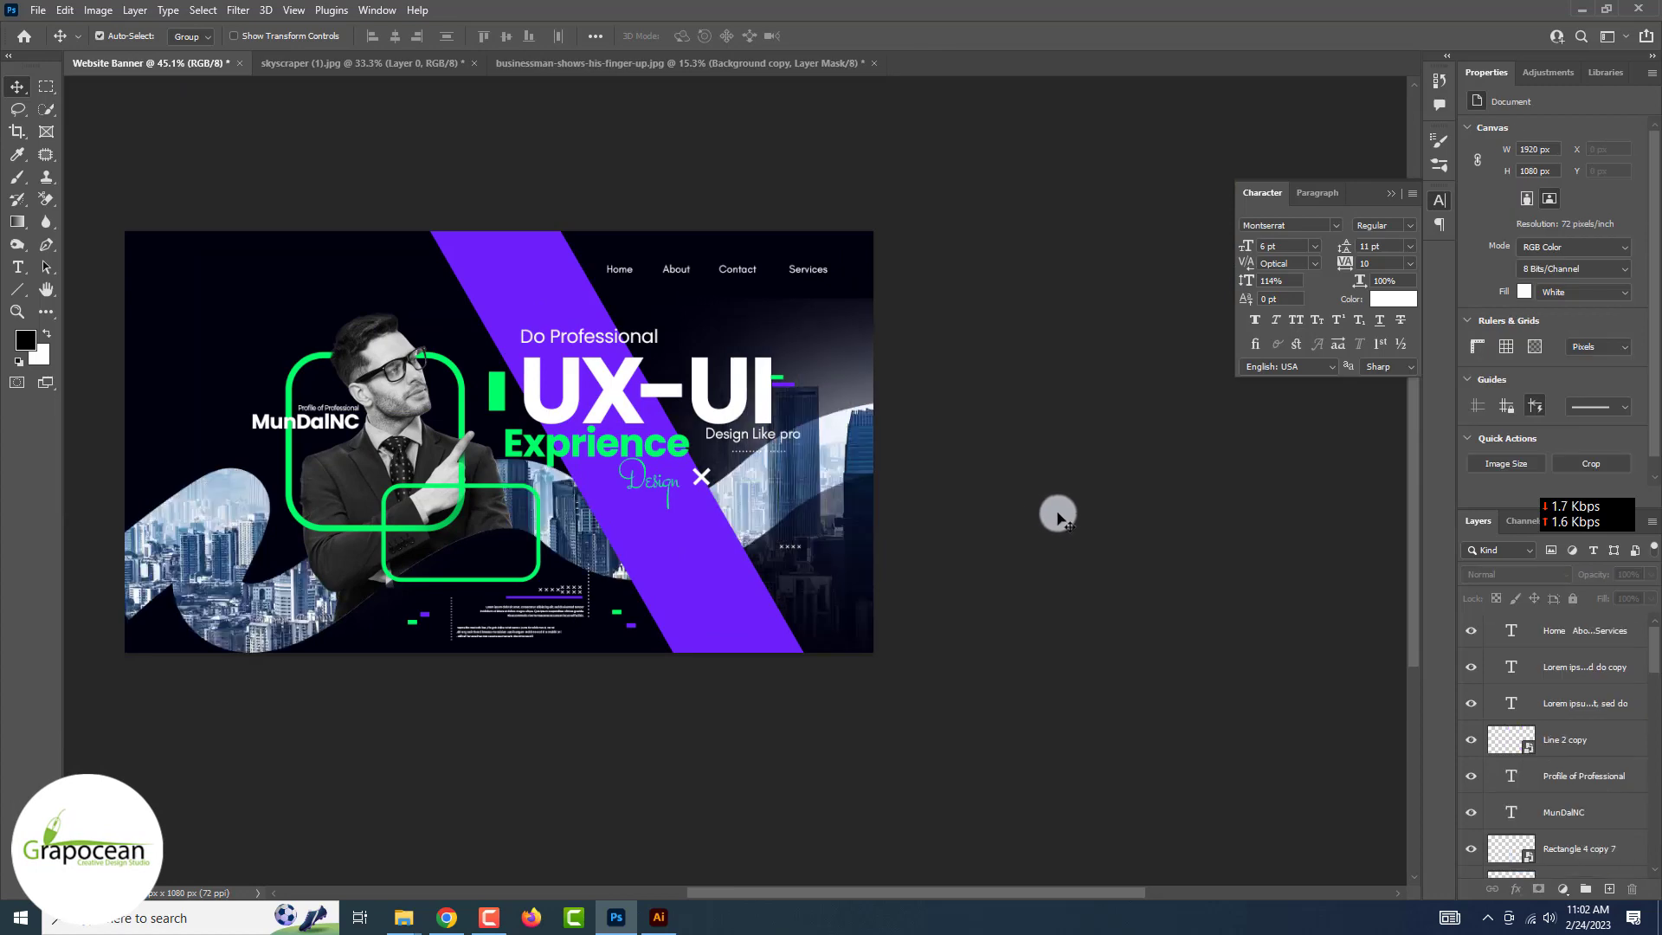
{"action": "scroll", "coordinate": [1061, 511], "scroll_direction": "down", "scroll_amount": 3}
{"action": "scroll", "coordinate": [1028, 497], "scroll_direction": "up", "scroll_amount": 3}
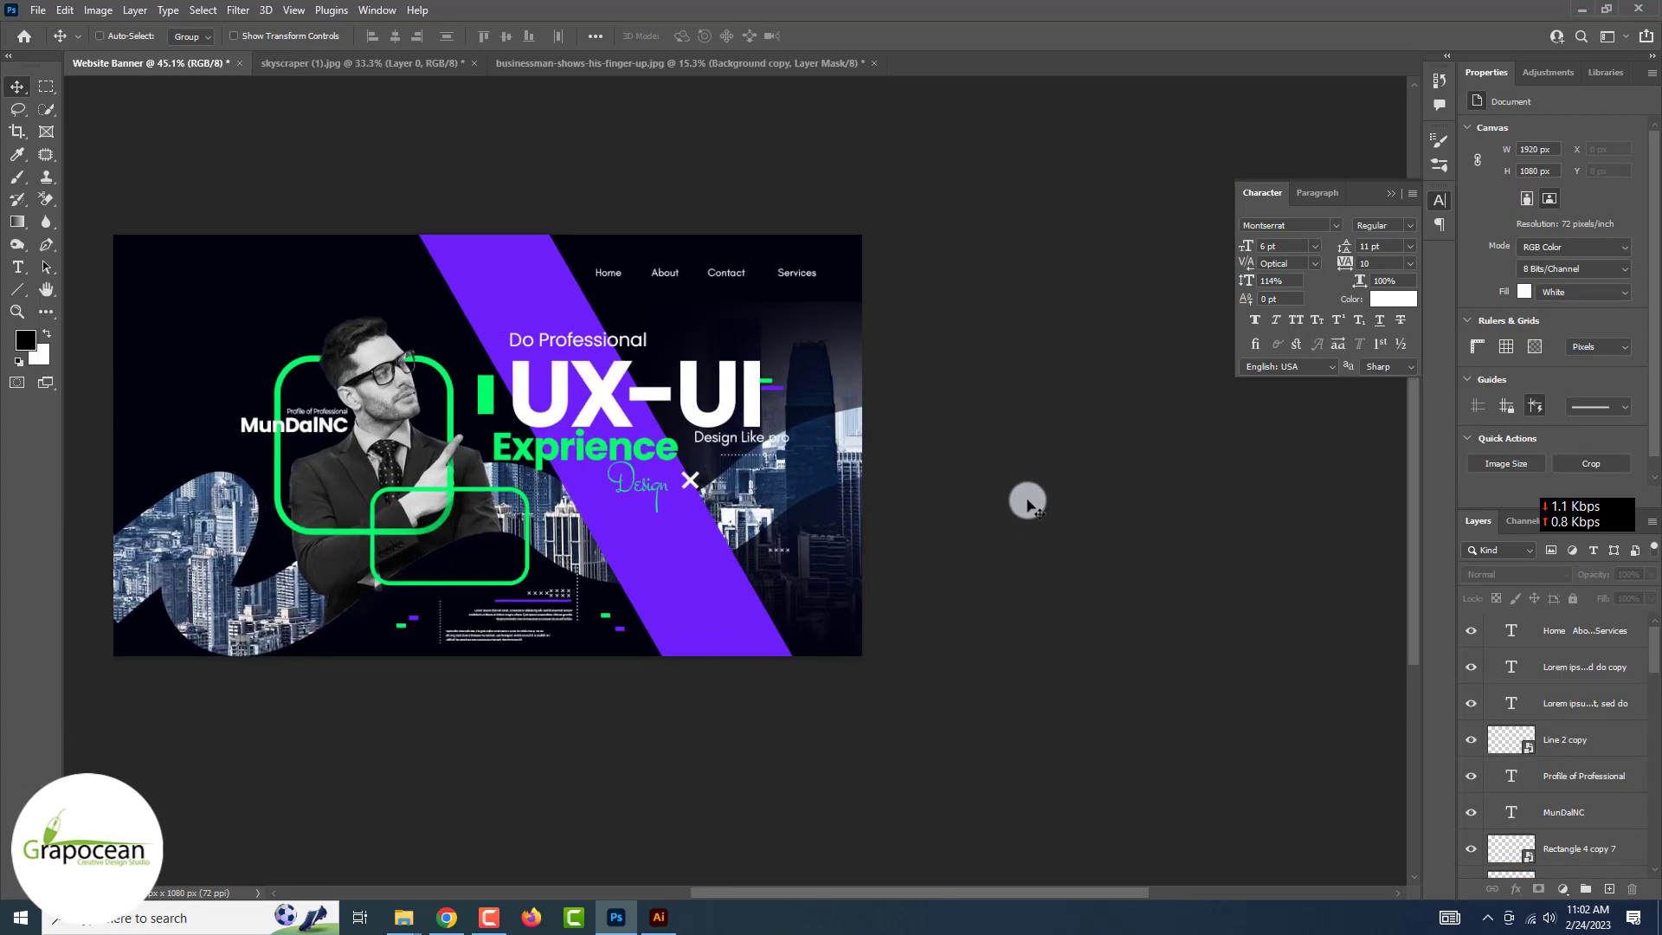
{"action": "scroll", "coordinate": [978, 486], "scroll_direction": "down", "scroll_amount": 3}
{"action": "scroll", "coordinate": [978, 487], "scroll_direction": "up", "scroll_amount": 3}
{"action": "scroll", "coordinate": [978, 486], "scroll_direction": "up", "scroll_amount": 1}
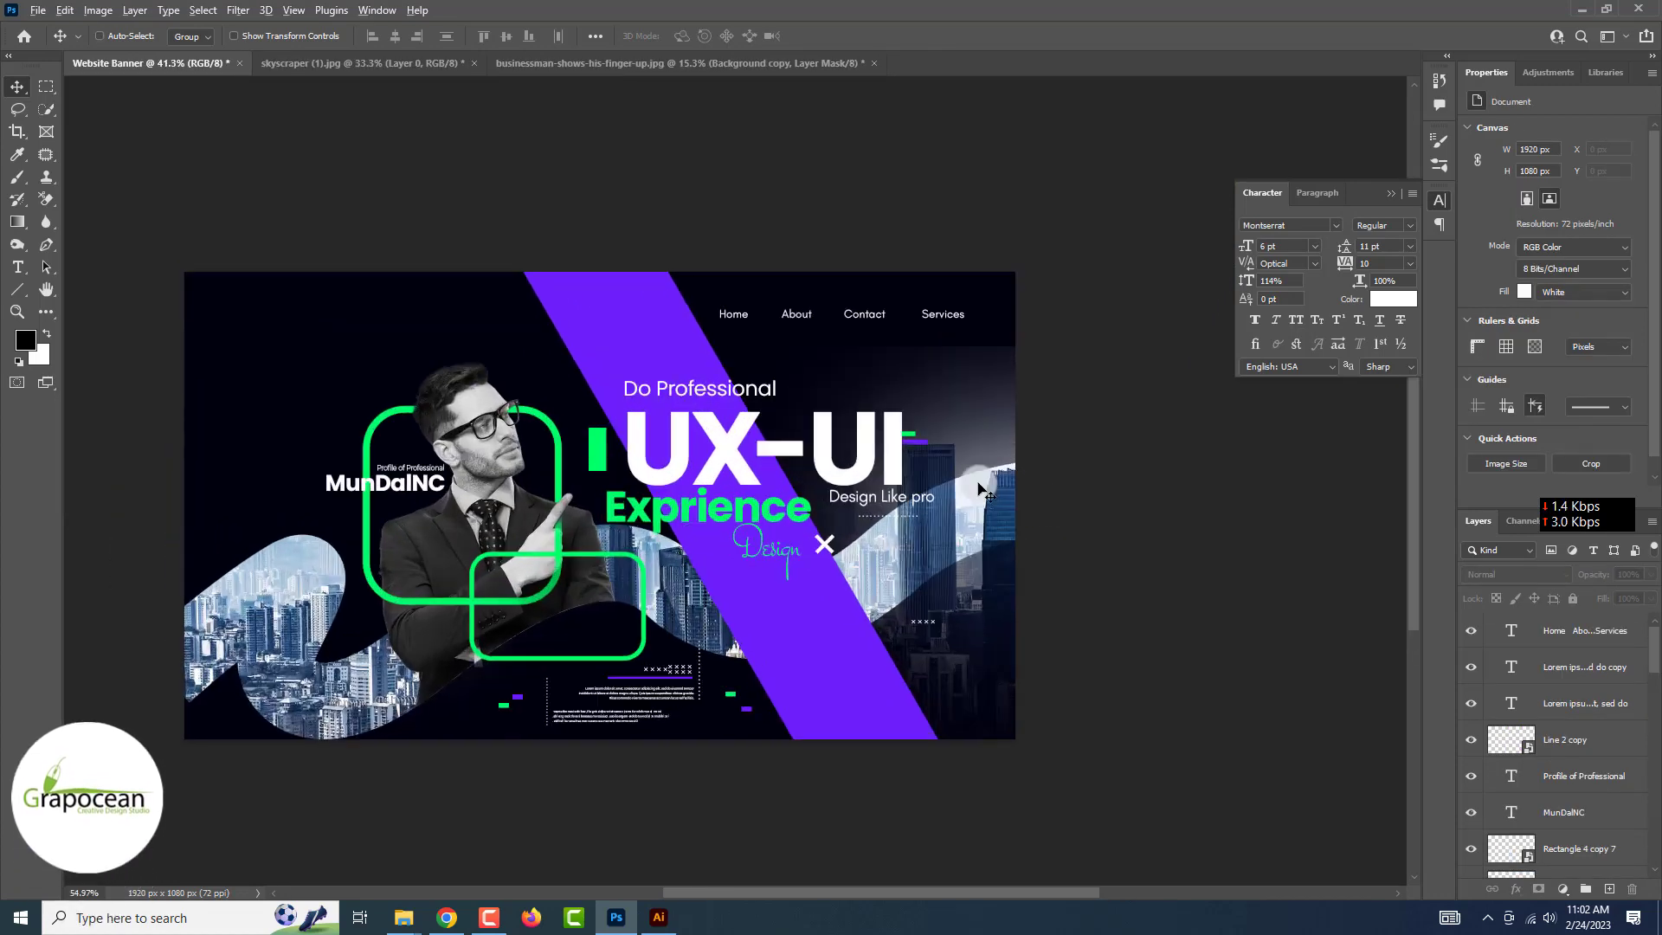
{"action": "scroll", "coordinate": [977, 487], "scroll_direction": "up", "scroll_amount": 2}
{"action": "scroll", "coordinate": [981, 489], "scroll_direction": "down", "scroll_amount": 3}
{"action": "scroll", "coordinate": [978, 486], "scroll_direction": "up", "scroll_amount": 1}
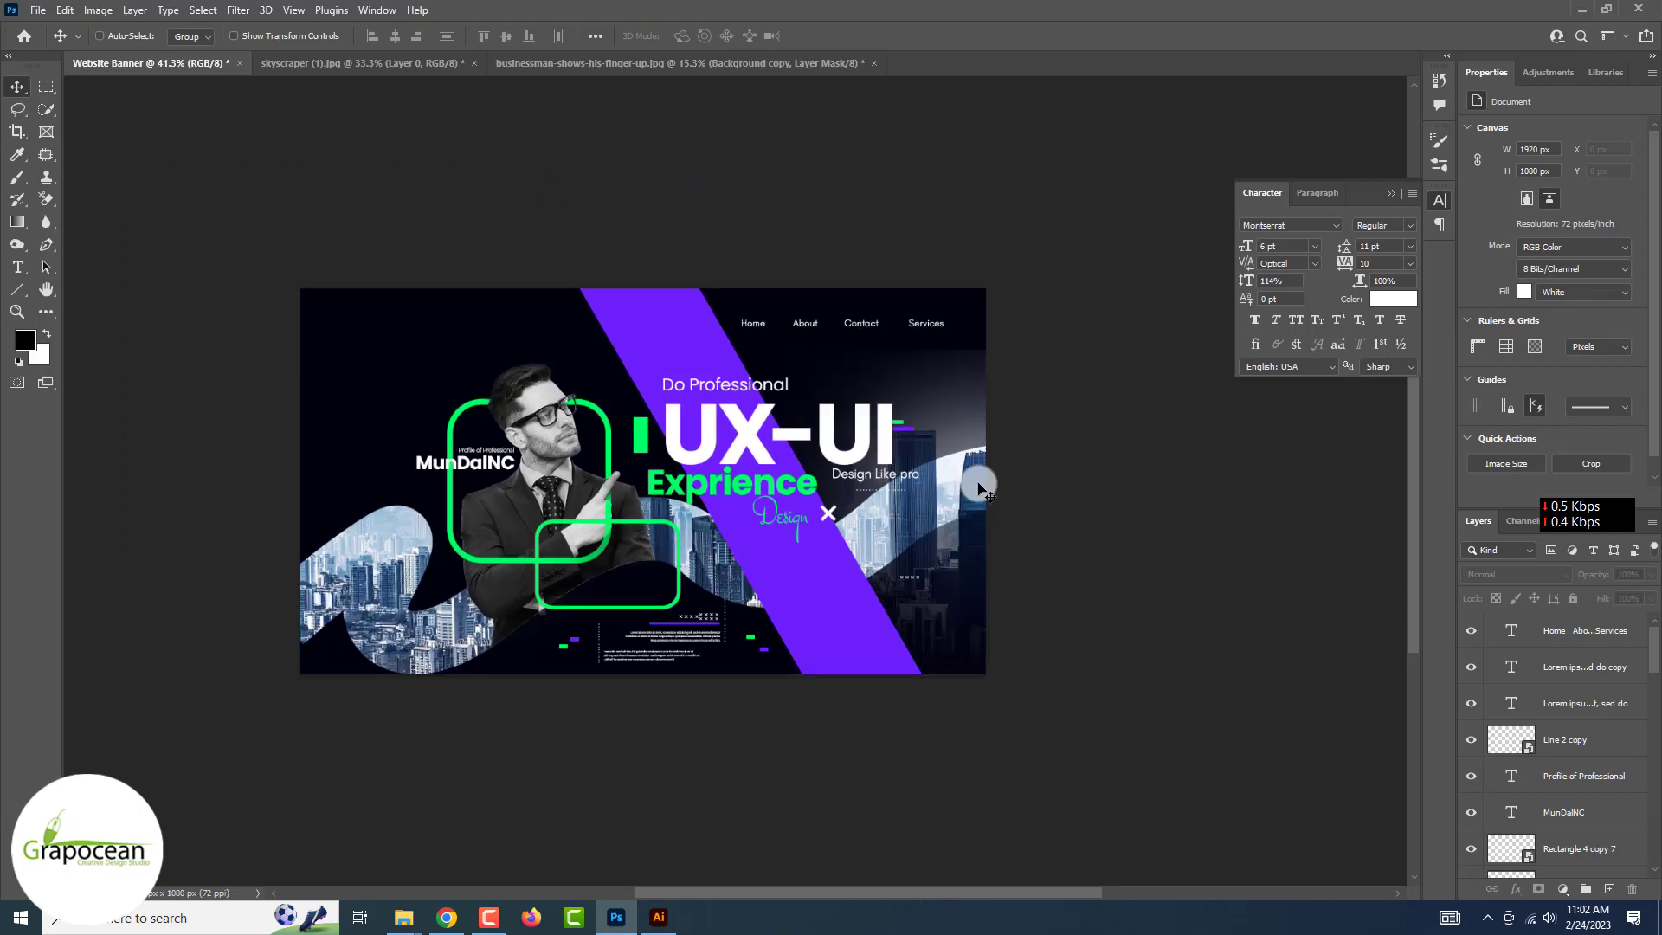